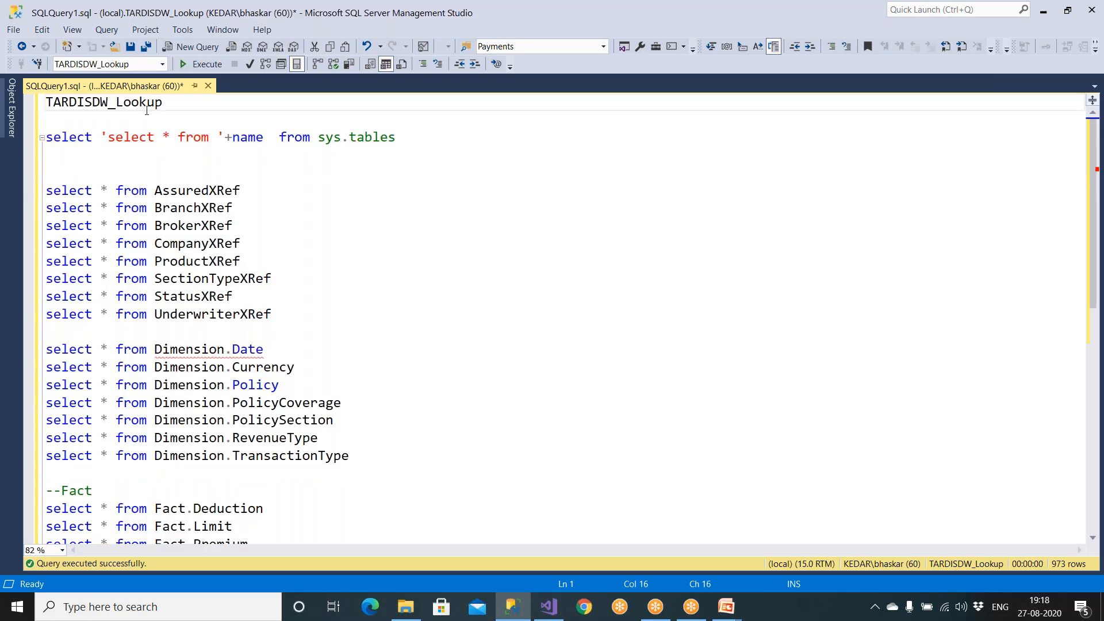
Turn the first line into "use TARDISDW_Lookup" followed by "go", run those two lines, and hide the results pane.
click(48, 102)
text(use)
click(198, 102)
key(Return)
text(go)
key(shift+Home)
key(shift+Up)
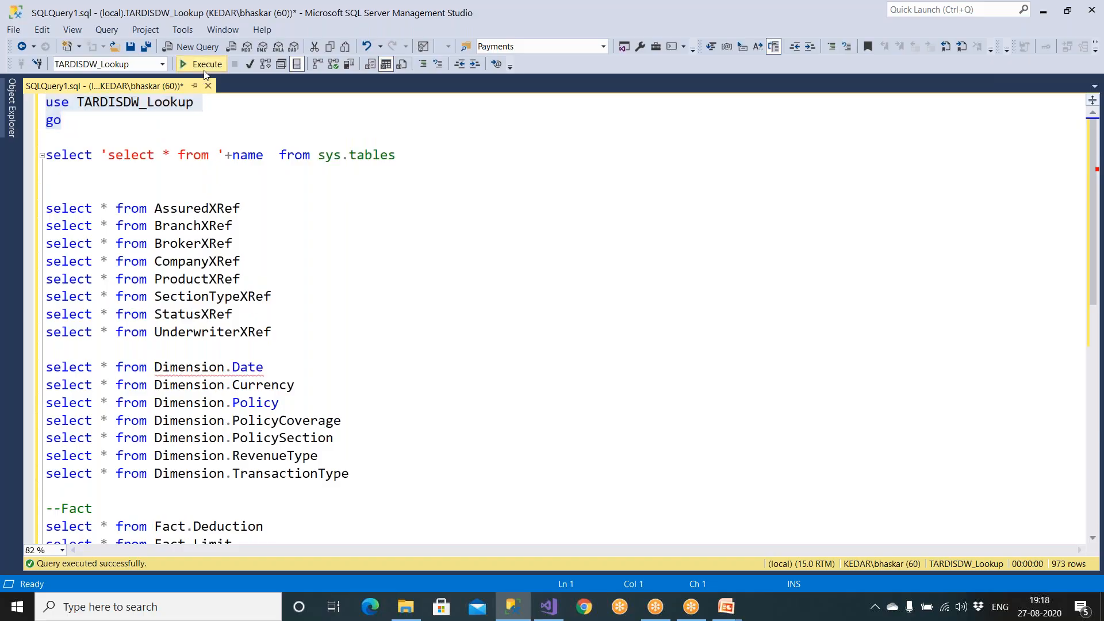
click(204, 69)
key(ctrl+r)
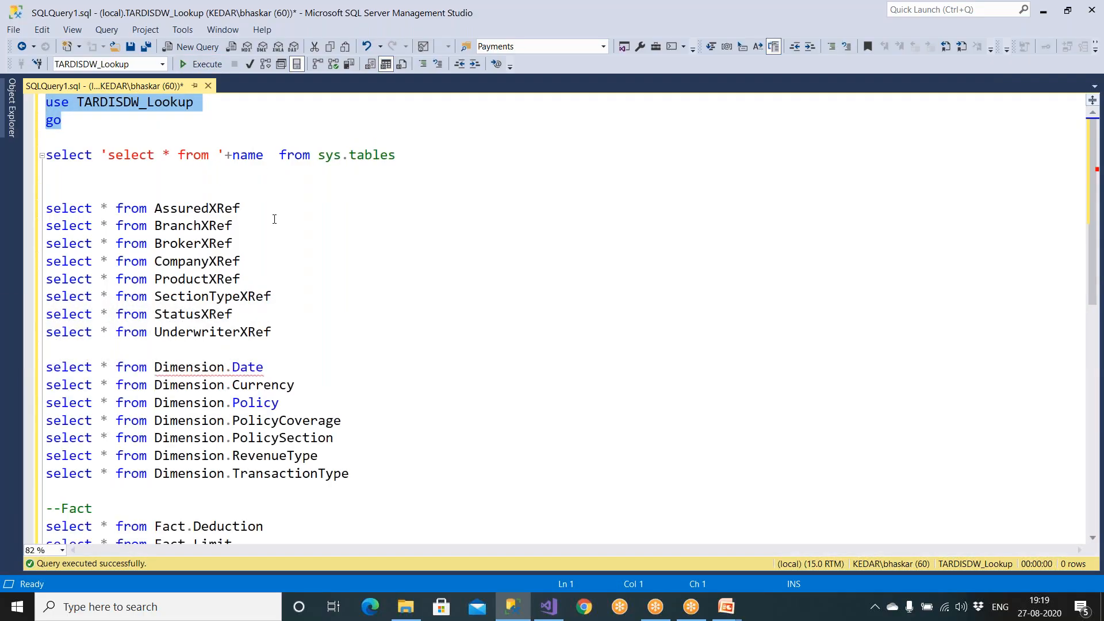
Run the select queries on Dimension.Date and Dimension.Currency one at a time to view their rows.
scroll(289, 302, down, 2)
drag(264, 260, 46, 261)
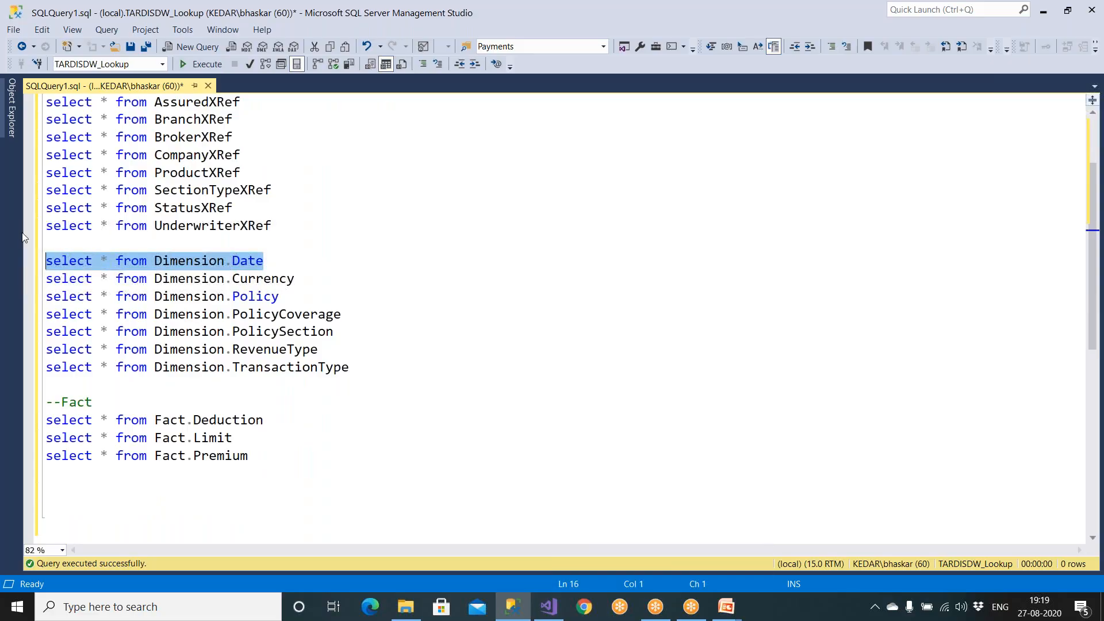
click(205, 64)
drag(295, 279, 46, 278)
click(204, 64)
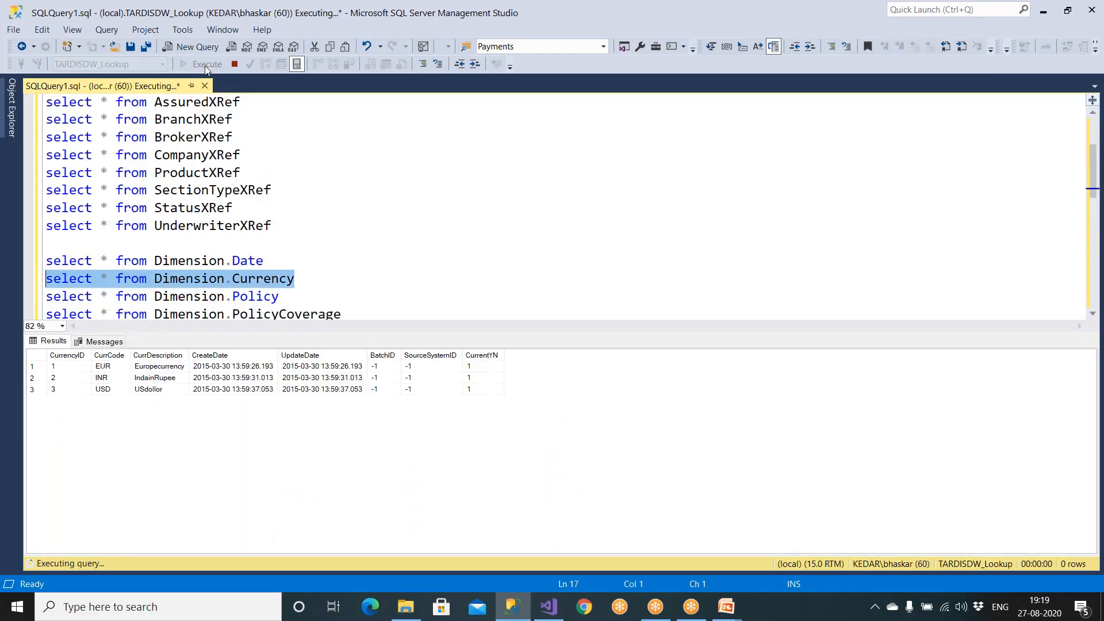
Run the select queries on Fact.Deduction, Fact.Limit and Fact.Premium individually to check their data, and hide the results pane.
scroll(303, 218, down, 1)
scroll(303, 218, down, 2)
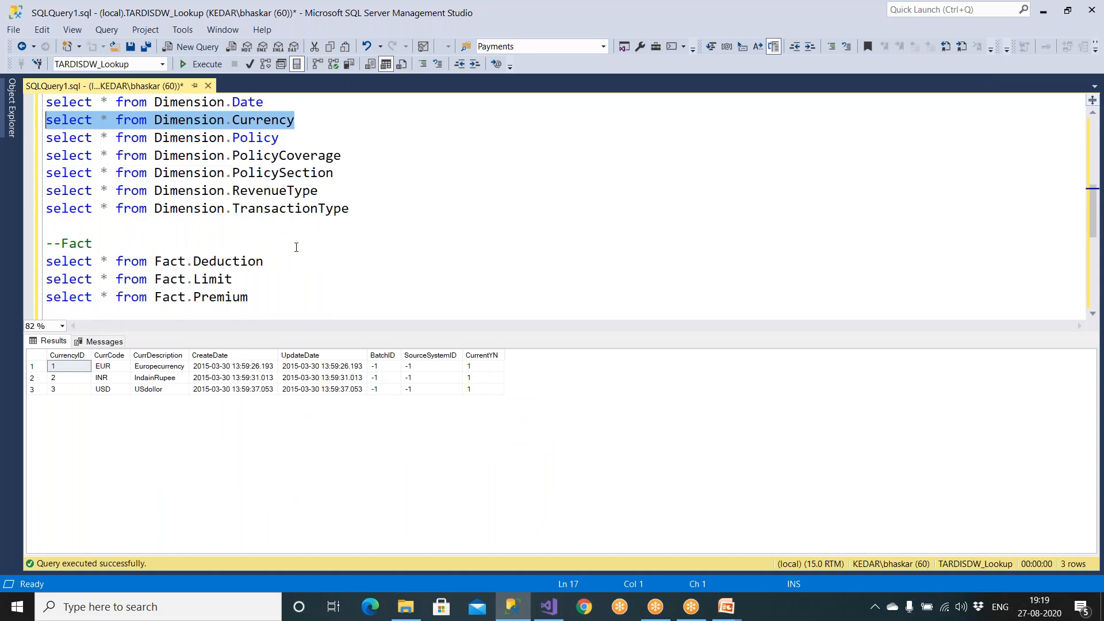
drag(280, 262, 46, 261)
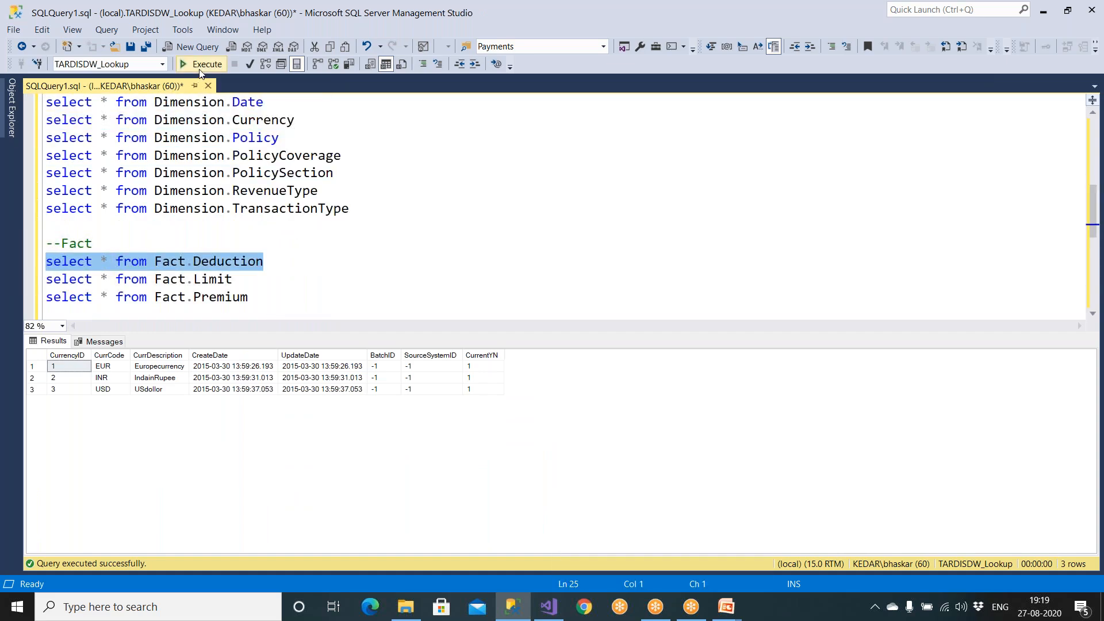
click(202, 65)
drag(235, 280, 14, 281)
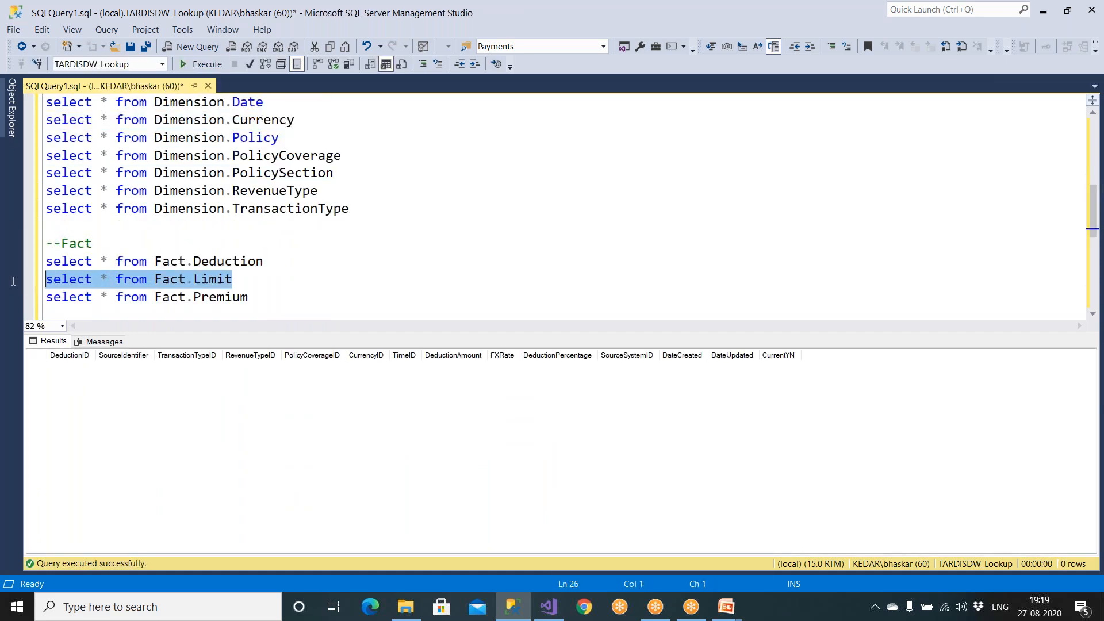
click(203, 64)
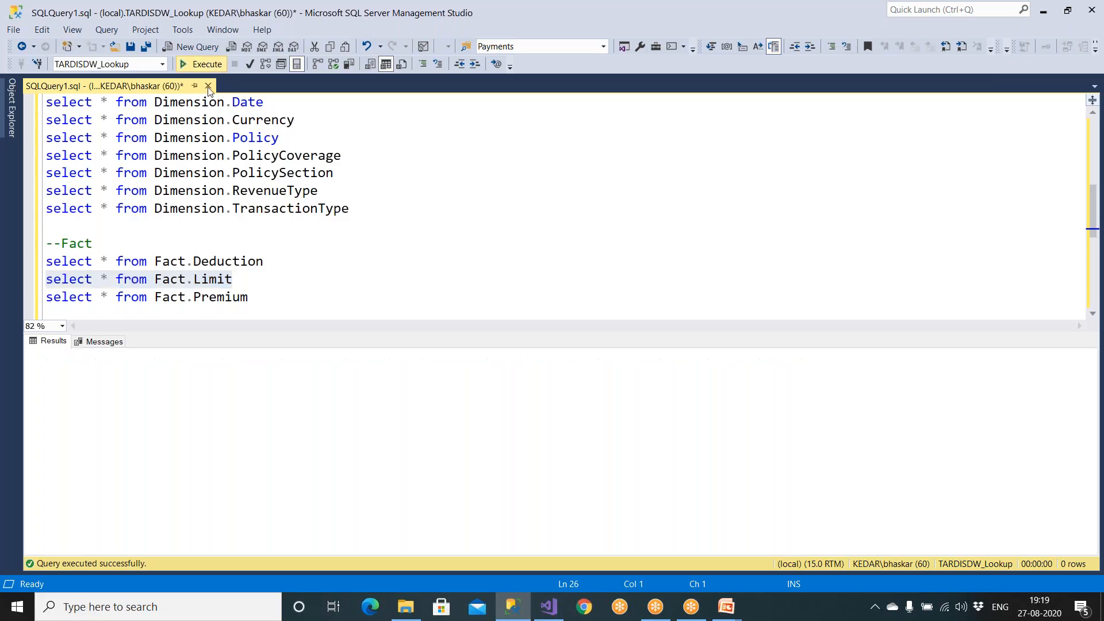
drag(249, 297, 30, 299)
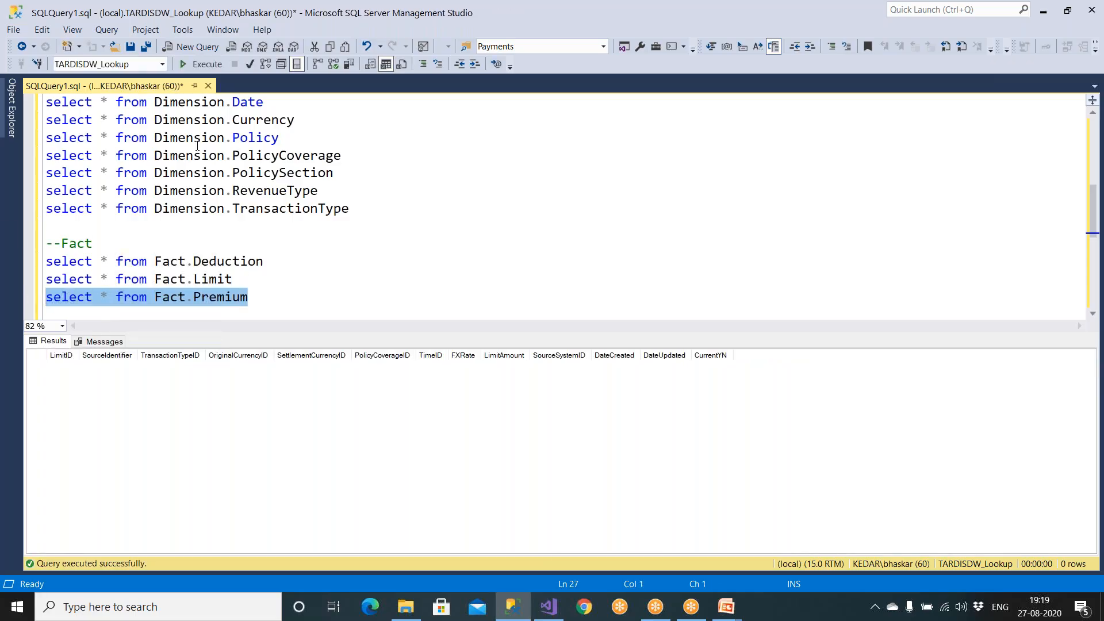
click(212, 67)
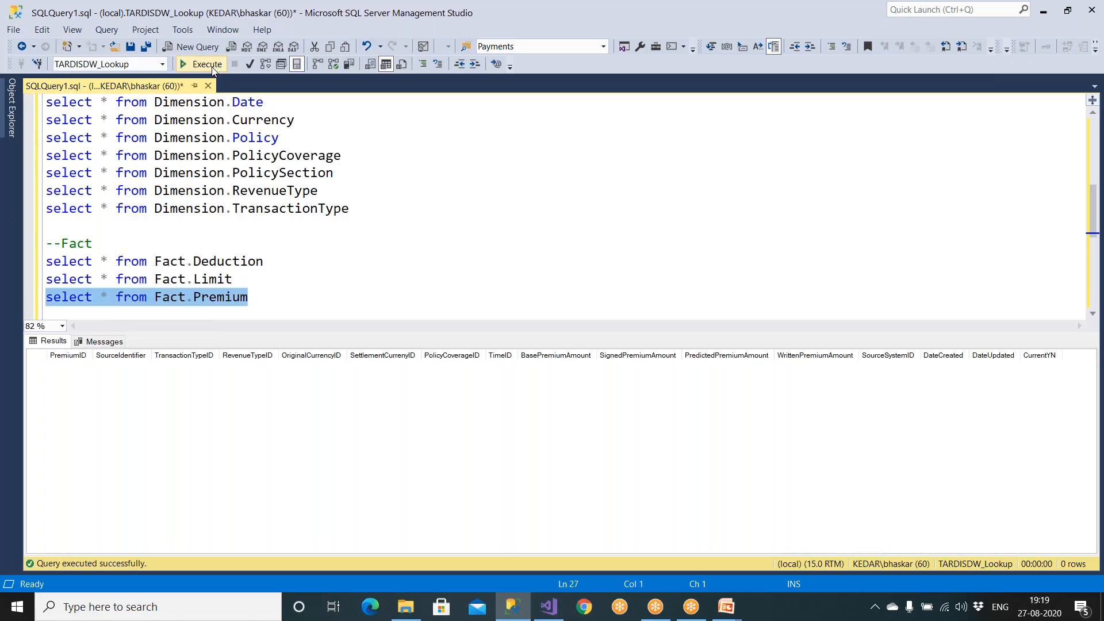
key(ctrl+r)
Highlight the three select statements under the Fact comment, covering Deduction, Limit and Premium.
scroll(252, 301, up, 2)
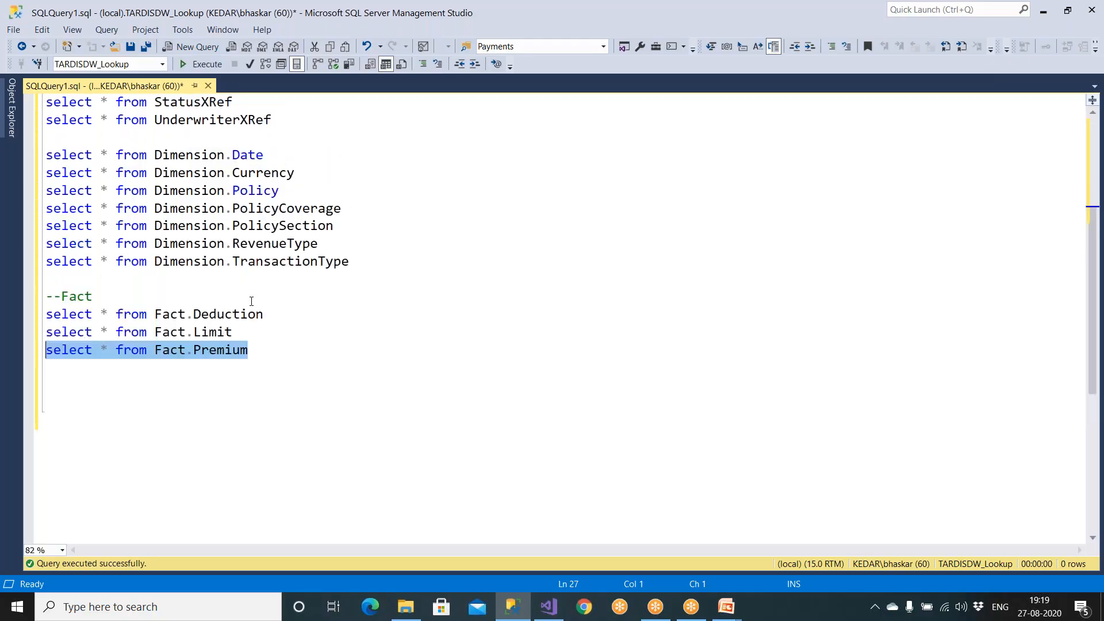
drag(154, 208, 185, 243)
drag(249, 402, 31, 378)
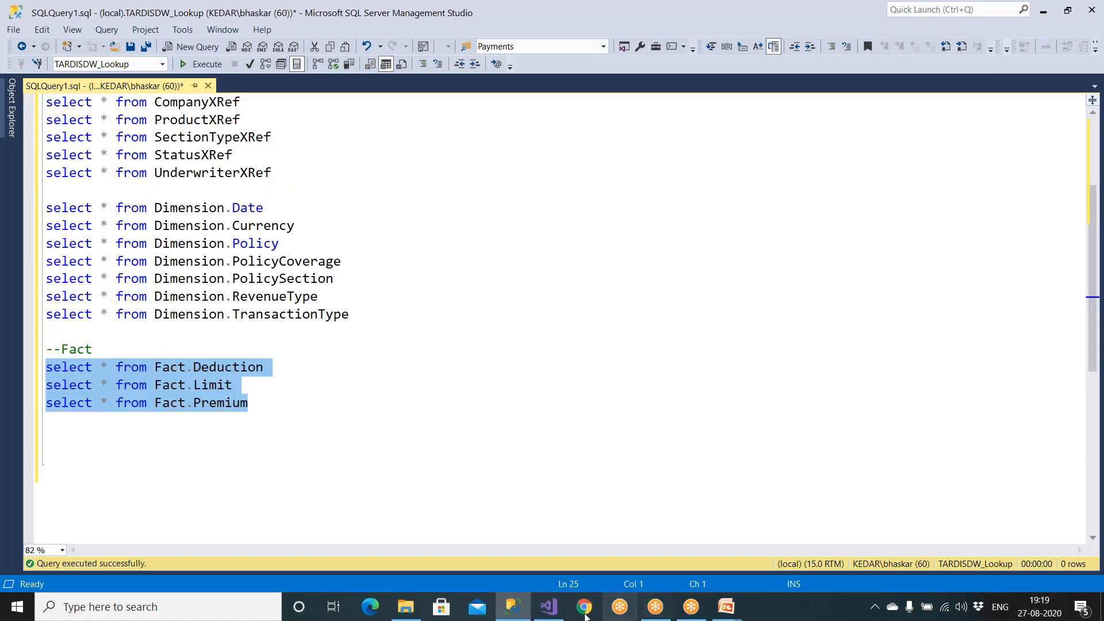
Switch to Visual Studio and review the connection settings of the ds_TARDISDW data source, accepting them as they are.
click(549, 606)
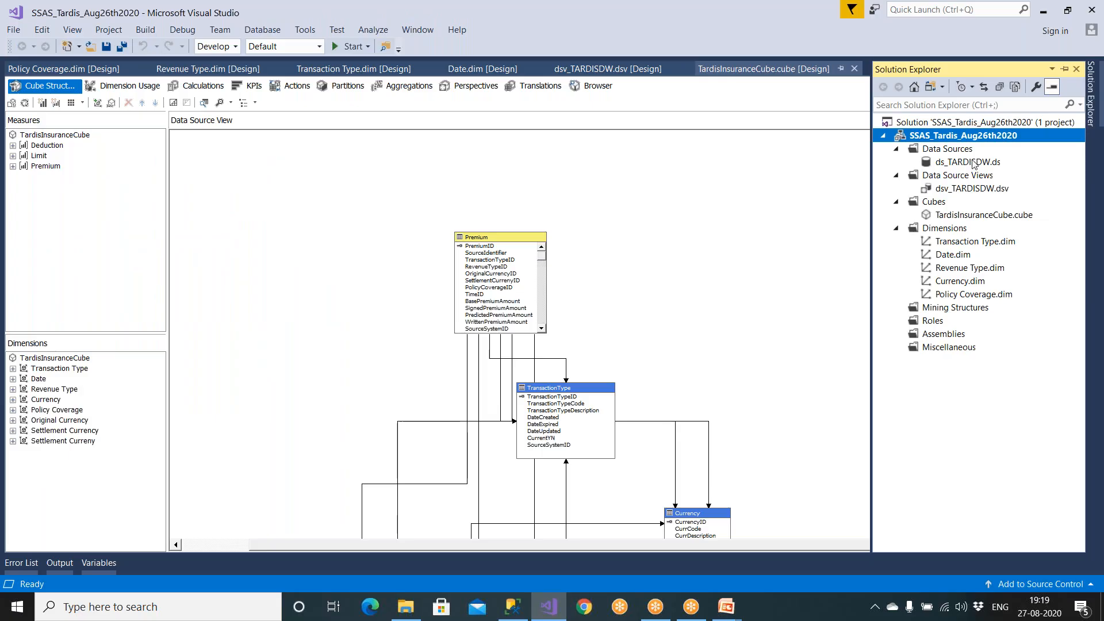
click(954, 150)
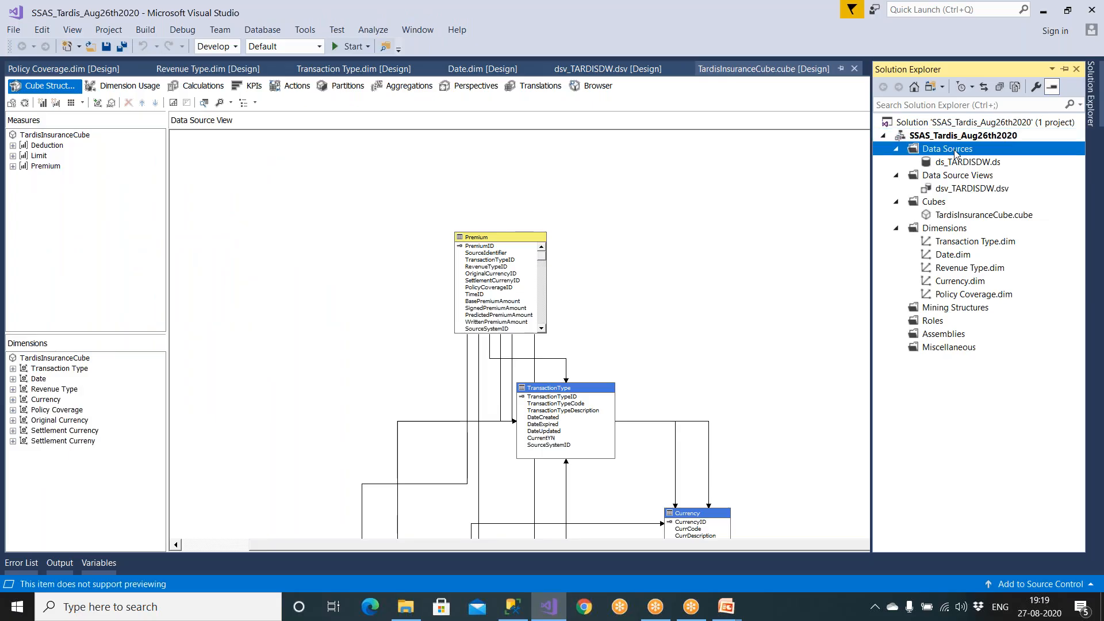
click(896, 149)
click(896, 148)
click(971, 168)
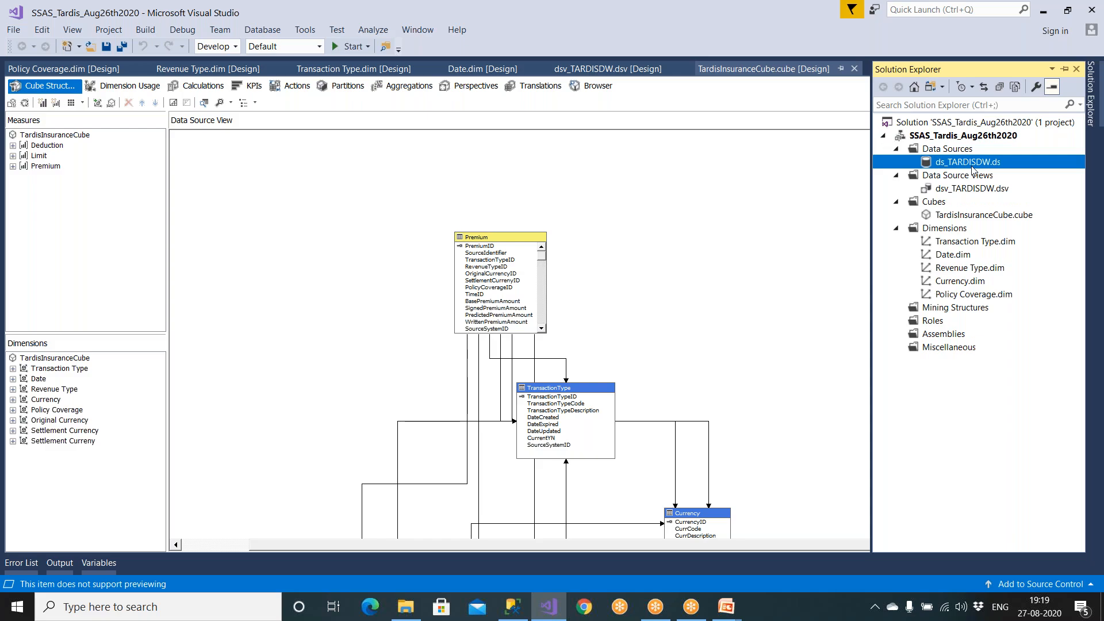
double_click(972, 164)
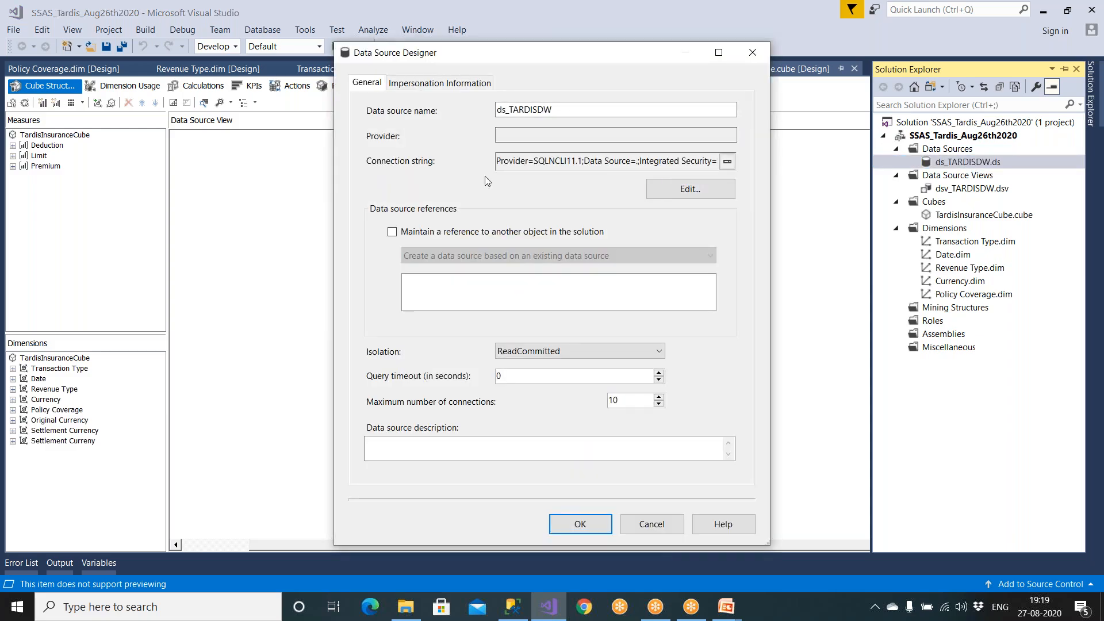
click(689, 190)
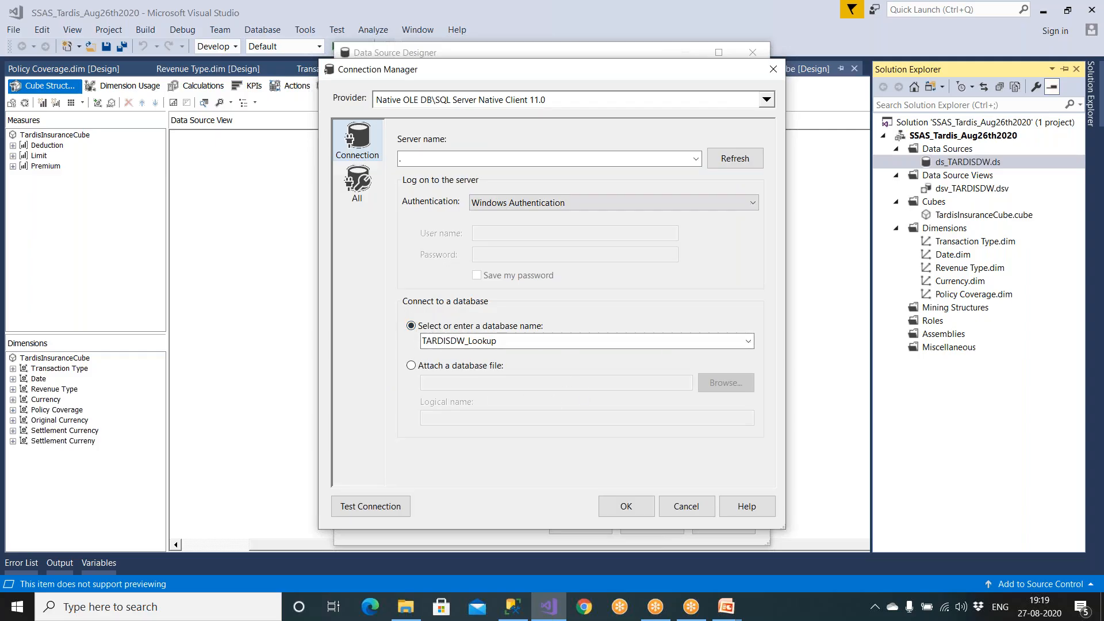
click(626, 506)
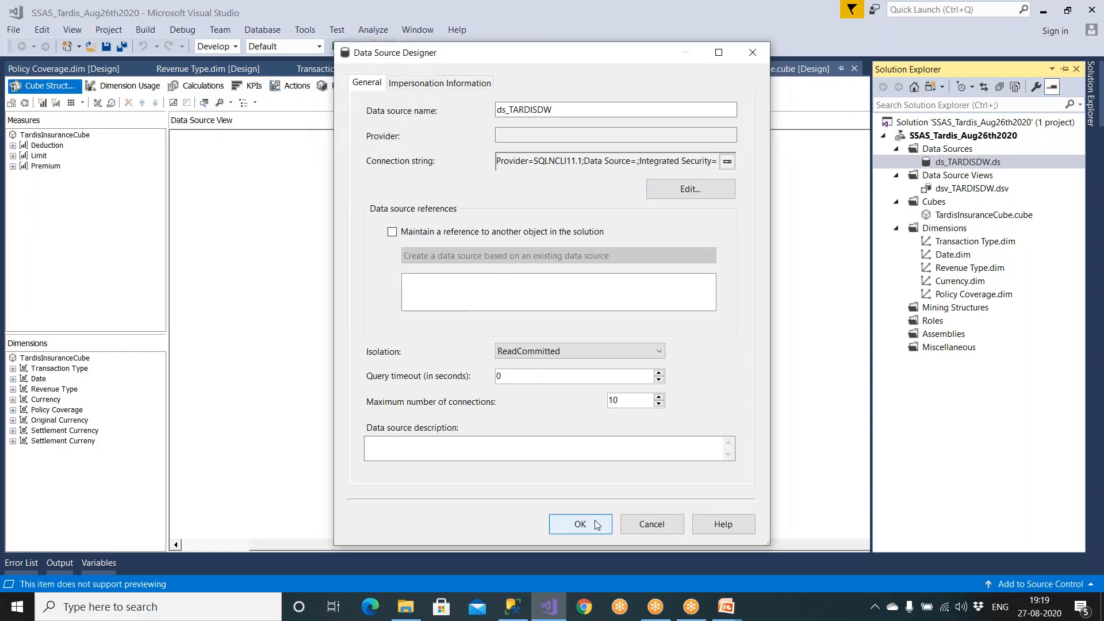
click(581, 523)
Start processing the SSAS_Tardis_Aug26th2020 project, agreeing to build and deploy it first and to overwrite the TardisInsuranceCubeDB database.
click(930, 138)
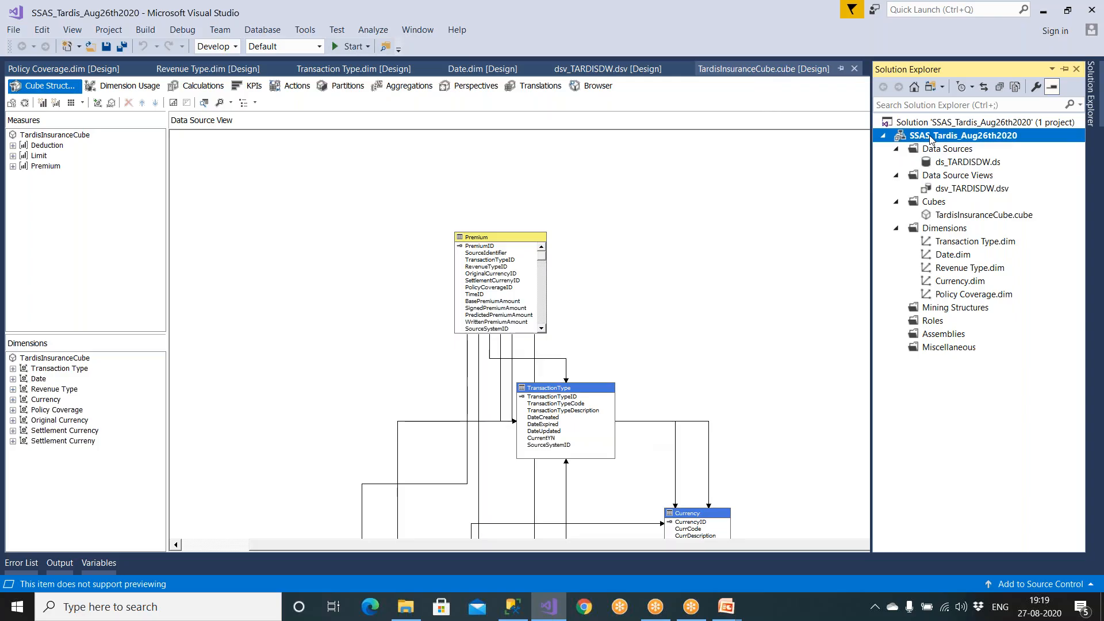
right_click(930, 138)
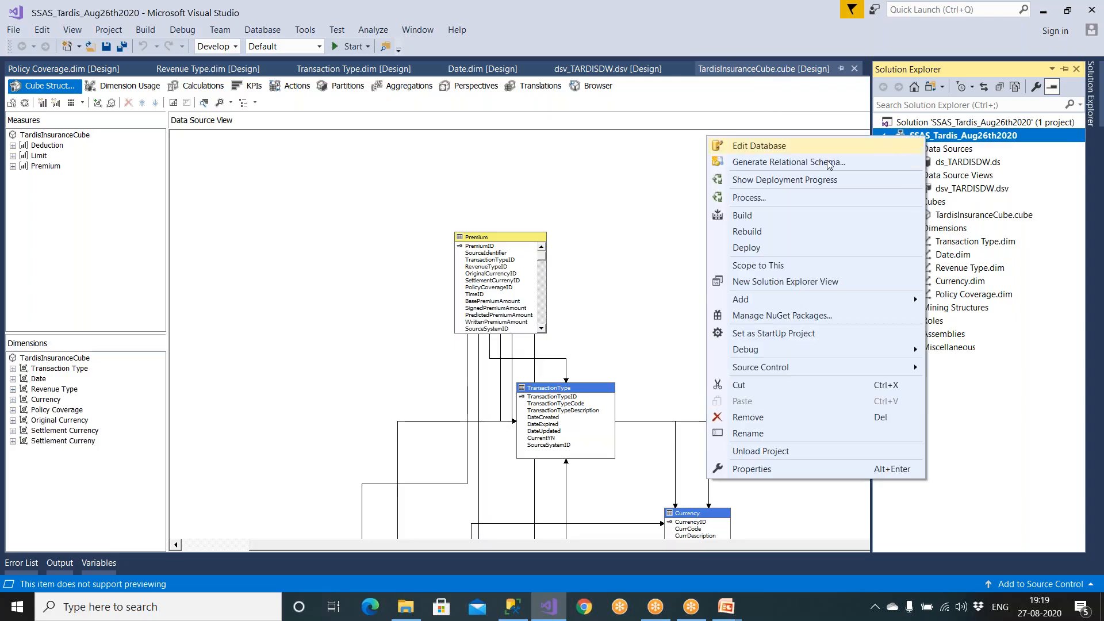
click(751, 202)
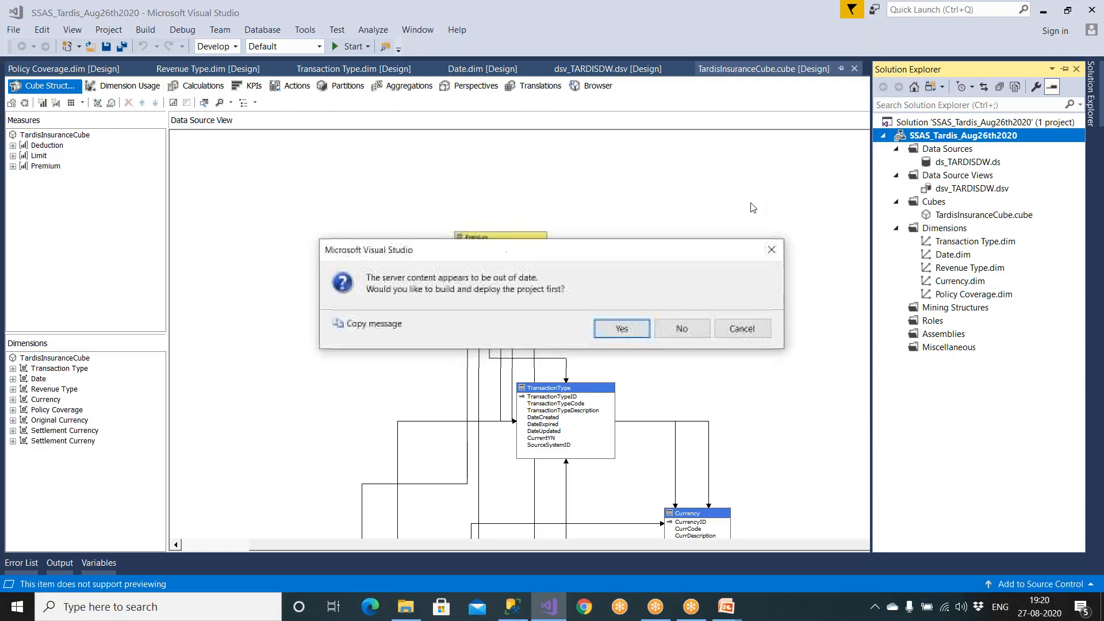
click(635, 328)
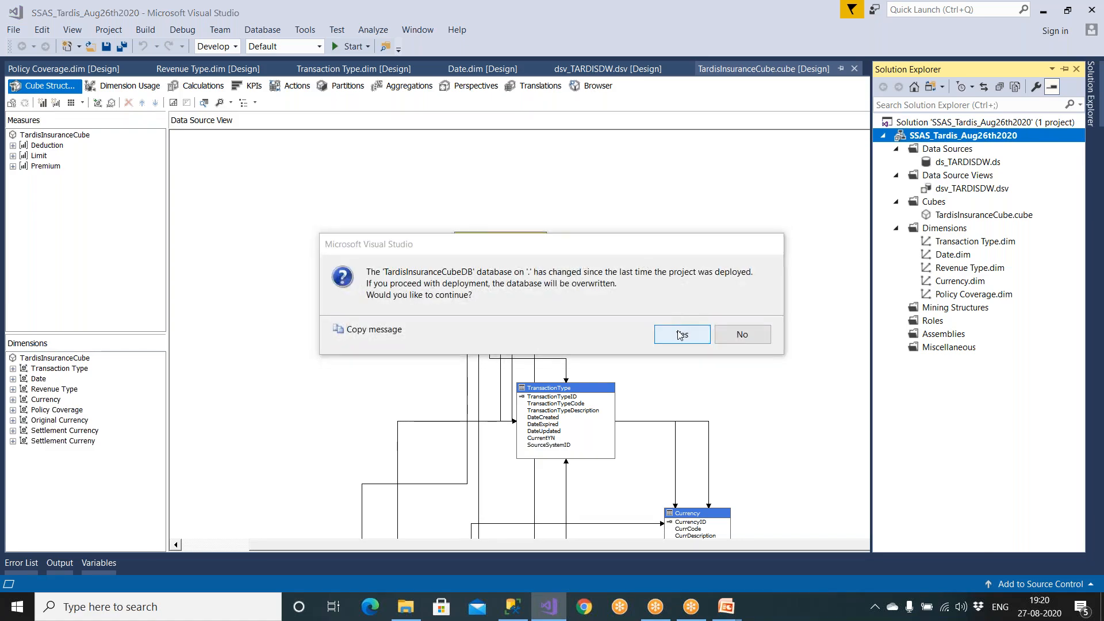
click(680, 335)
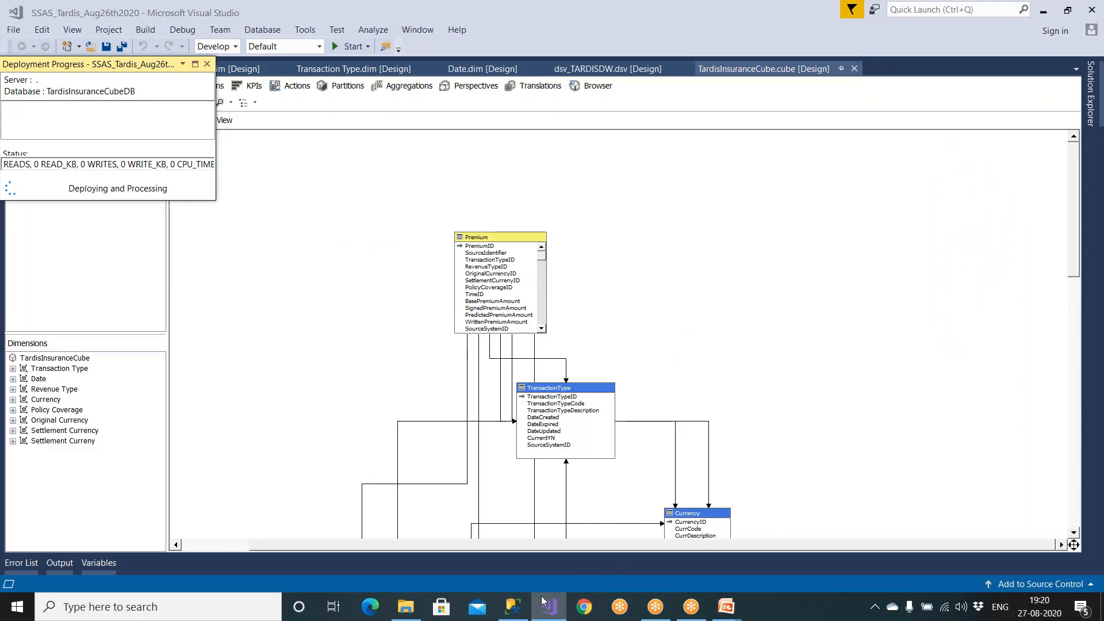
Switch to SQL Server Management Studio and highlight the dimension queries from Currency to TransactionType, and the three Fact queries.
click(513, 607)
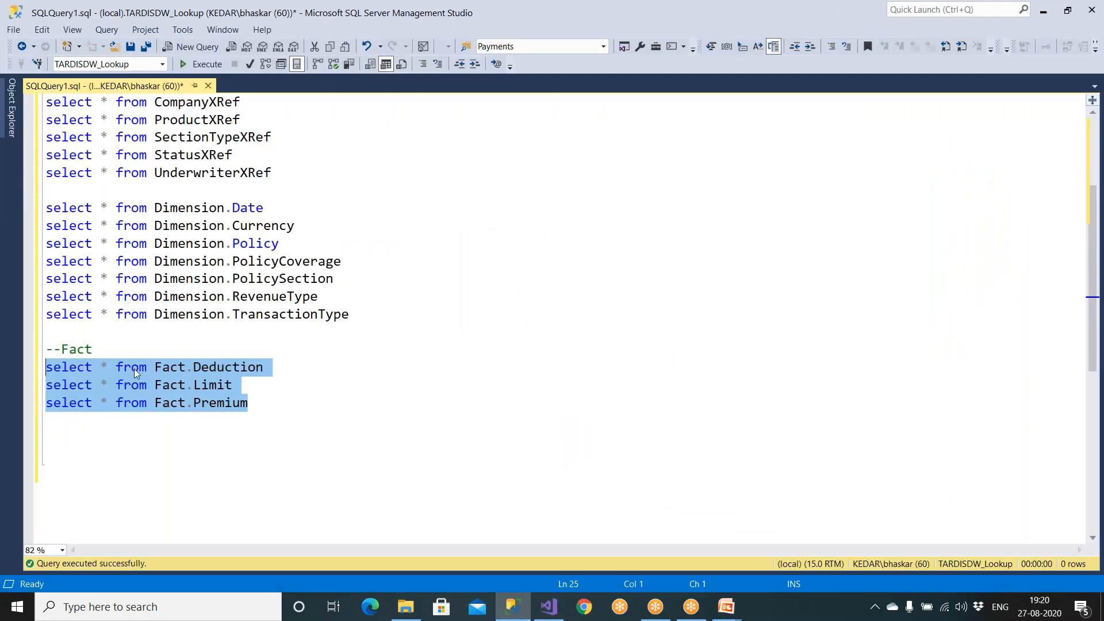
drag(351, 336, 36, 225)
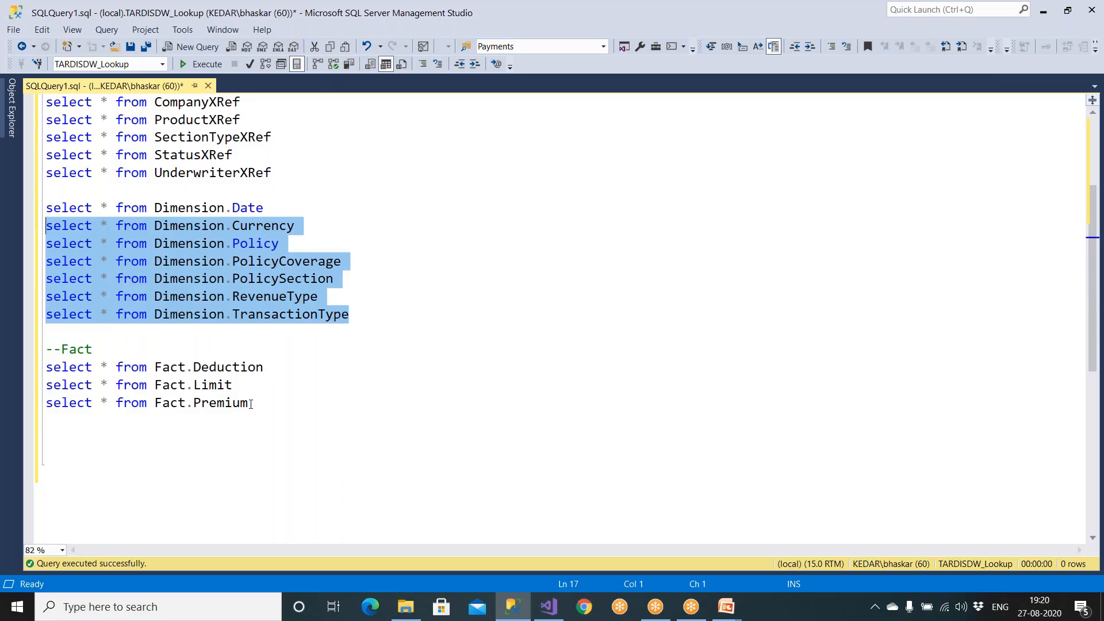
drag(251, 404, 40, 367)
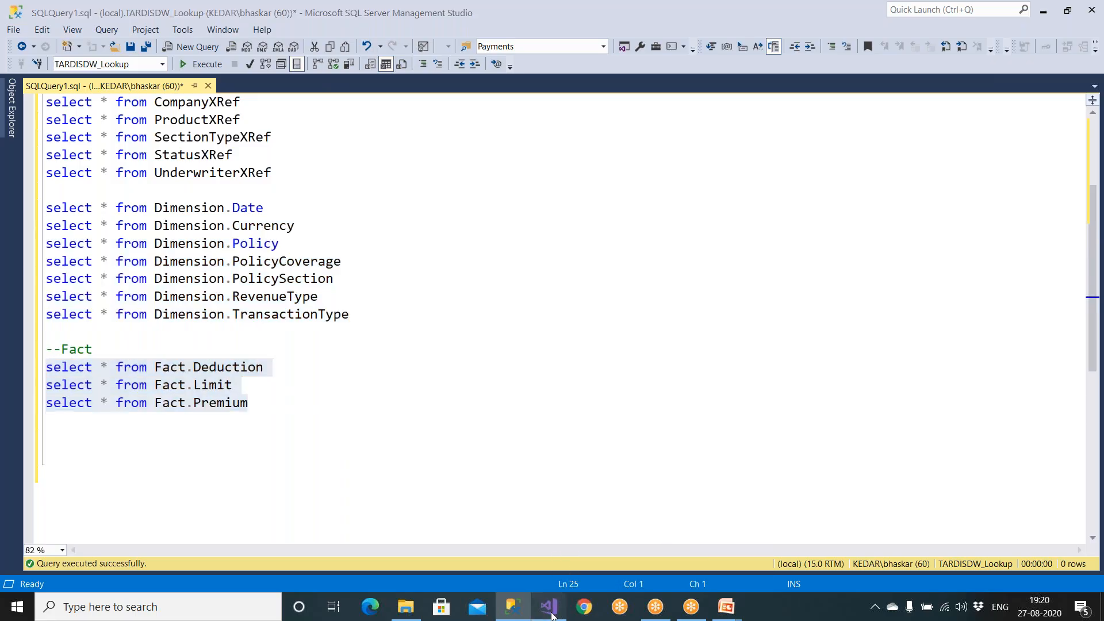
Return to Visual Studio, run the Process Full operation on TardisInsuranceCubeDB, and close the progress and processing windows.
click(563, 607)
click(707, 577)
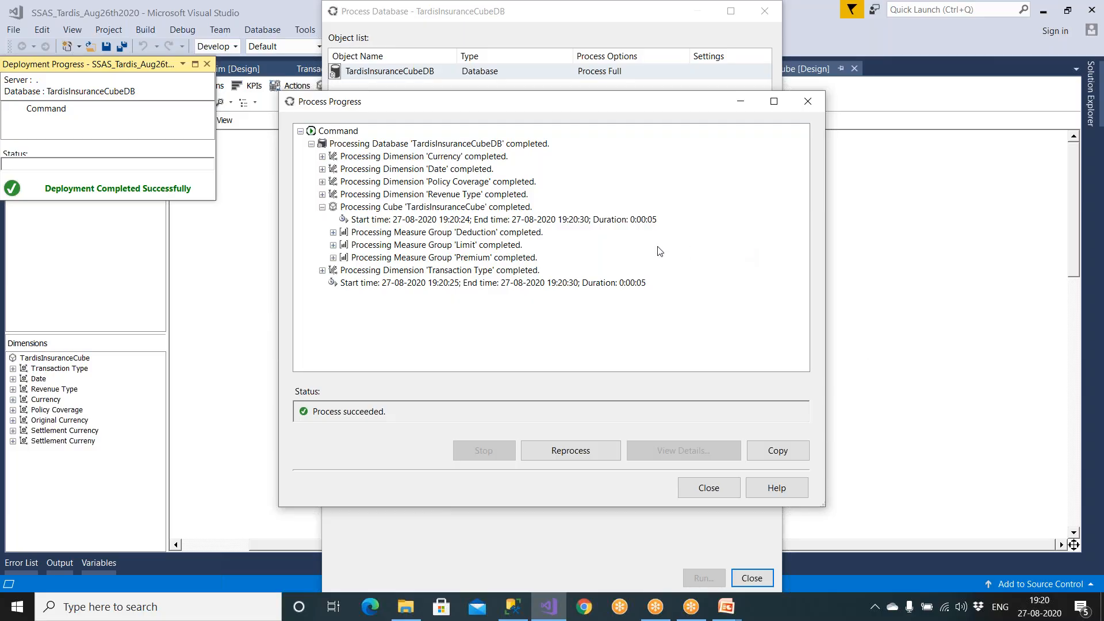
click(713, 490)
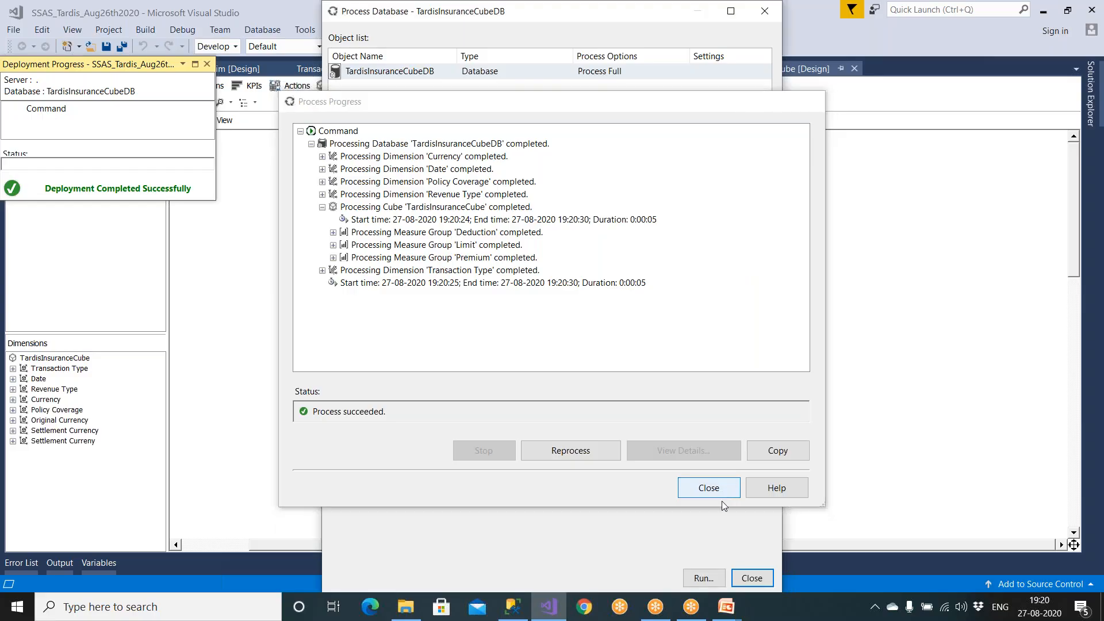
click(752, 579)
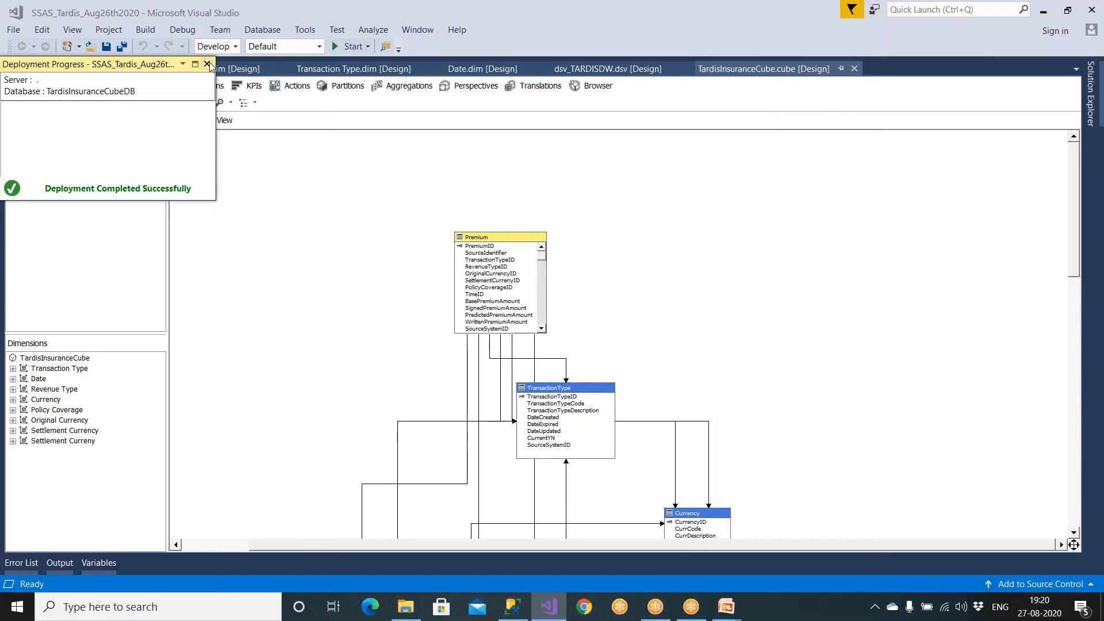
Recheck which database the ds_TARDISDW data source connects to and cancel without changing the connection.
click(1090, 92)
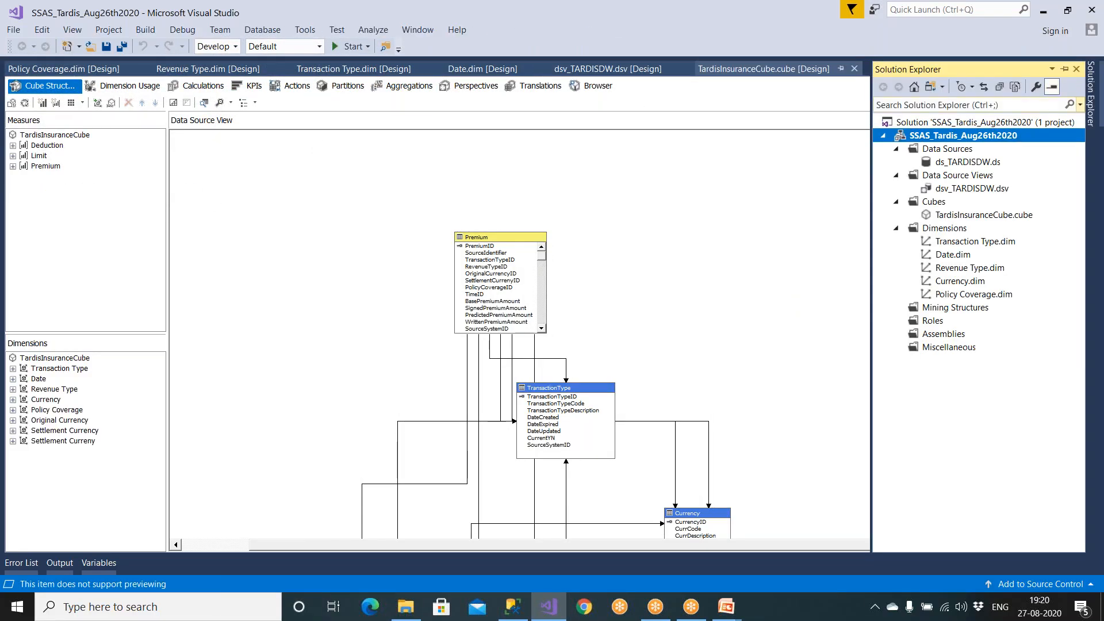
double_click(976, 166)
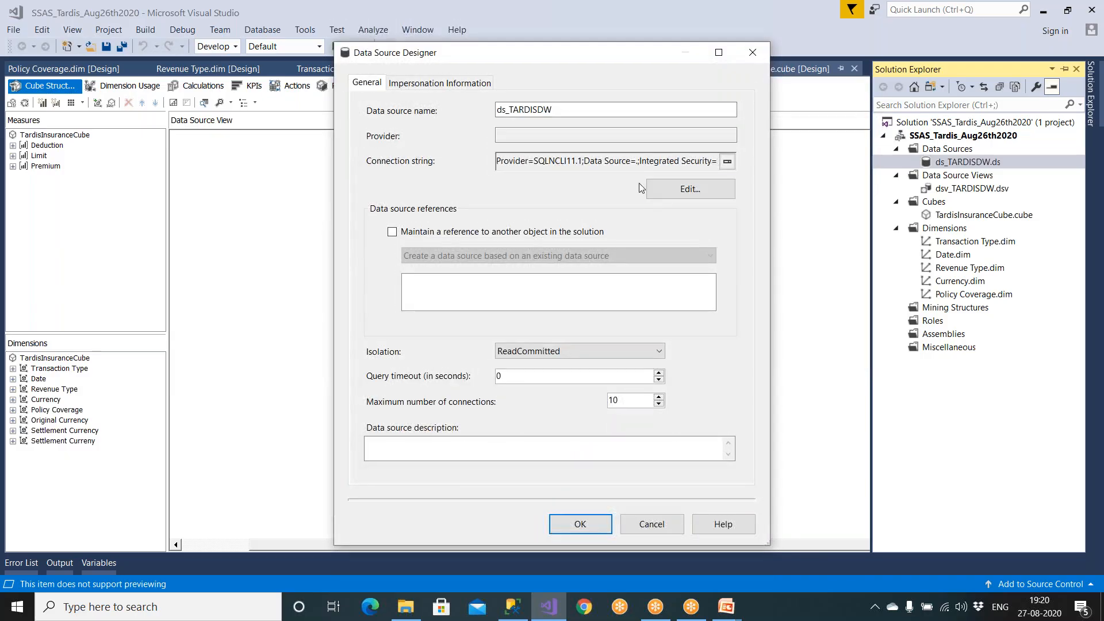
click(675, 193)
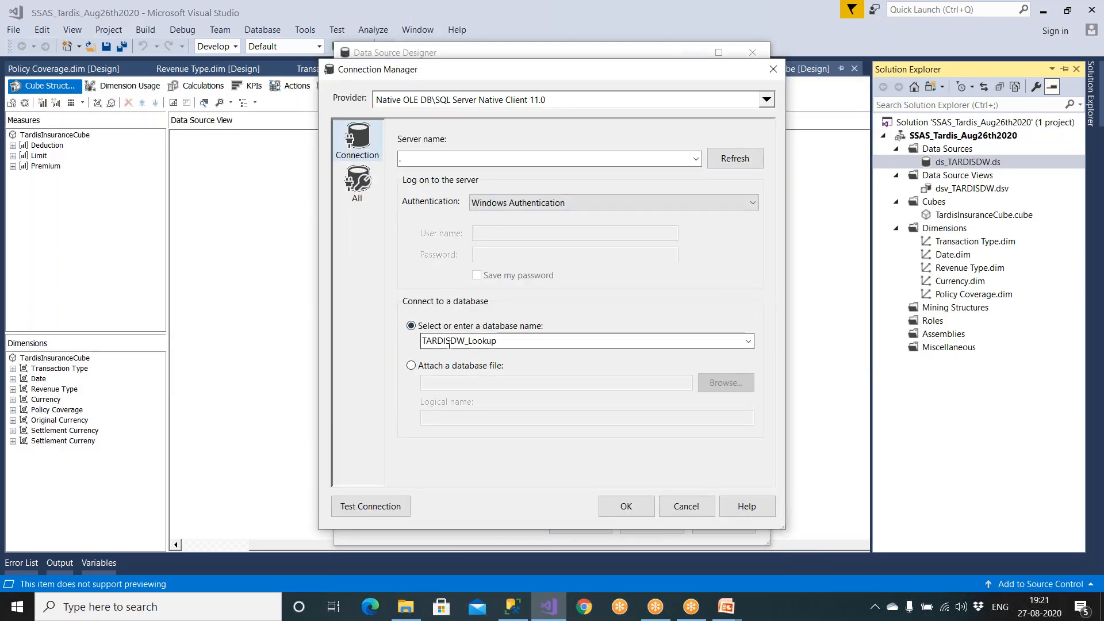
click(687, 508)
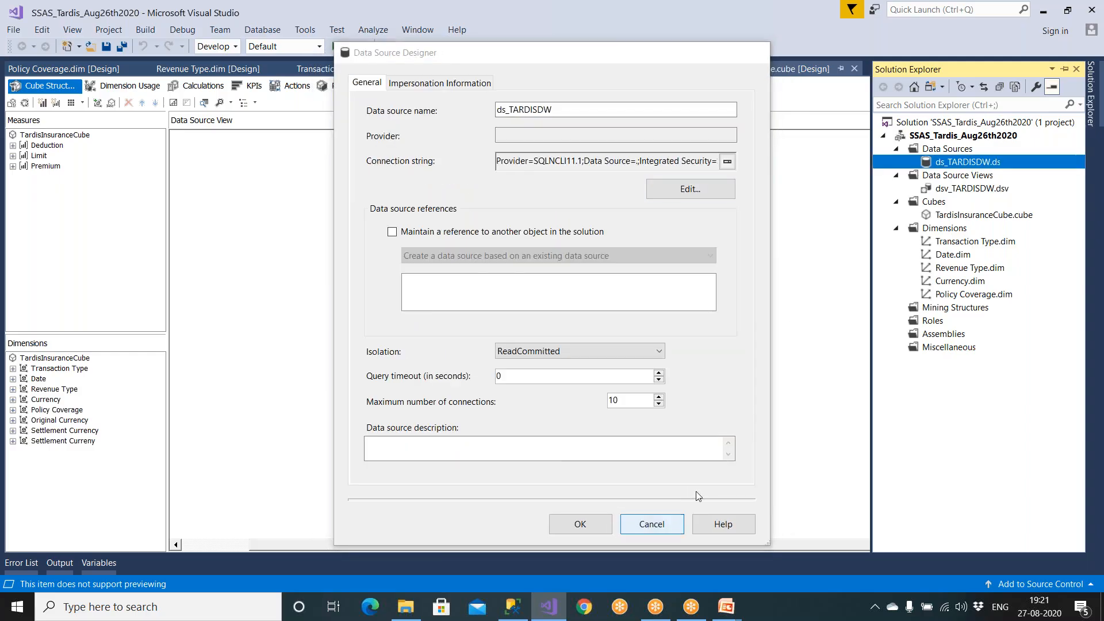
Open the dsv_TARDISDW data source view and select the TransactionType table in the diagram.
double_click(950, 190)
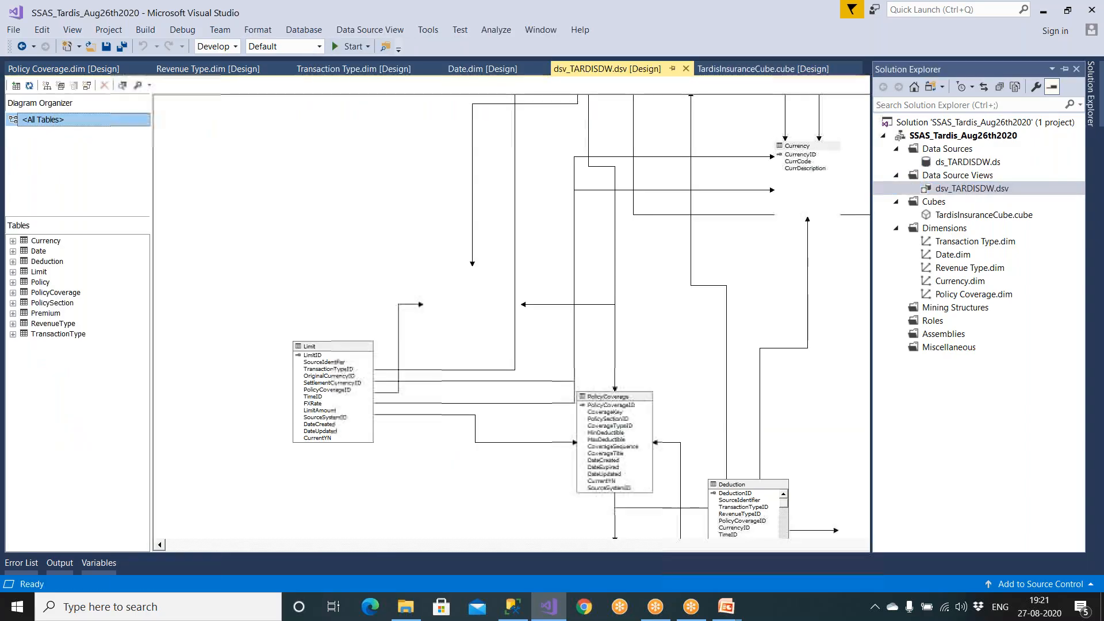
click(454, 276)
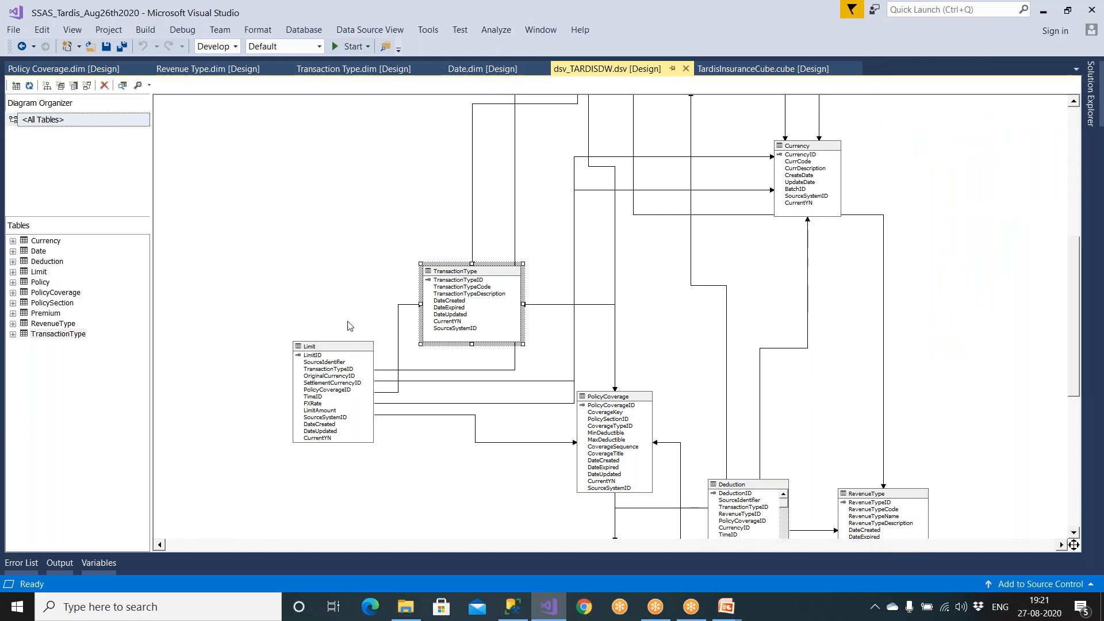
Inspect the Limit, PolicyCoverage, Deduction and Premium tables and their relationships in the data source view diagram.
click(344, 354)
click(605, 399)
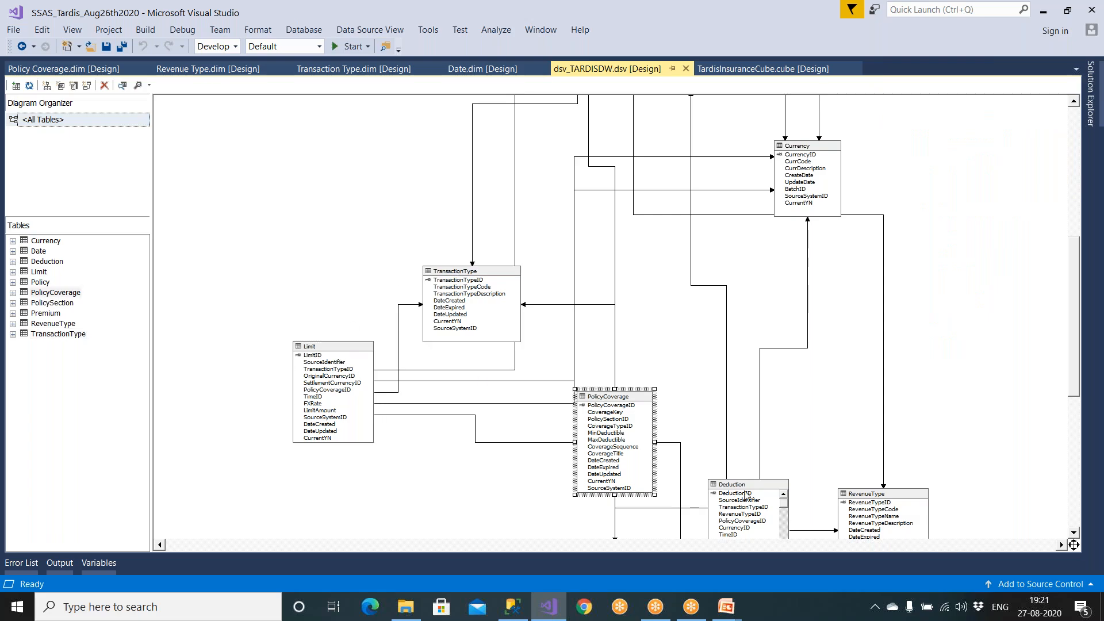
click(757, 487)
scroll(868, 296, up, 5)
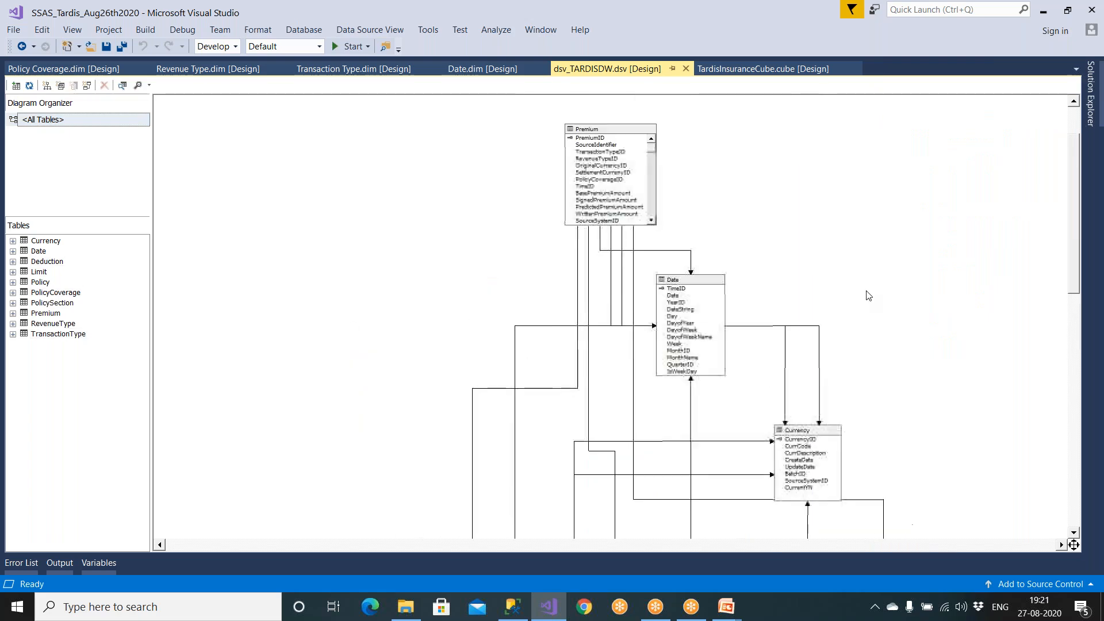
Switch to SQL Server Management Studio and run the Dimension.Date, Dimension.Currency and Dimension.Policy queries one at a time.
click(509, 601)
drag(263, 208, 46, 208)
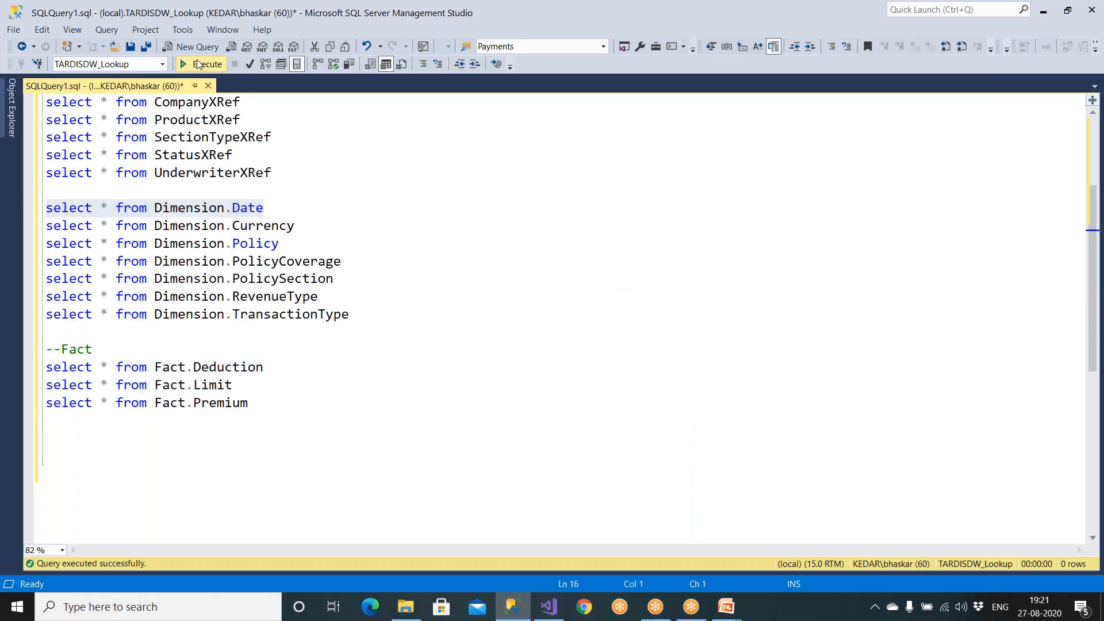
click(201, 64)
drag(302, 226, 32, 230)
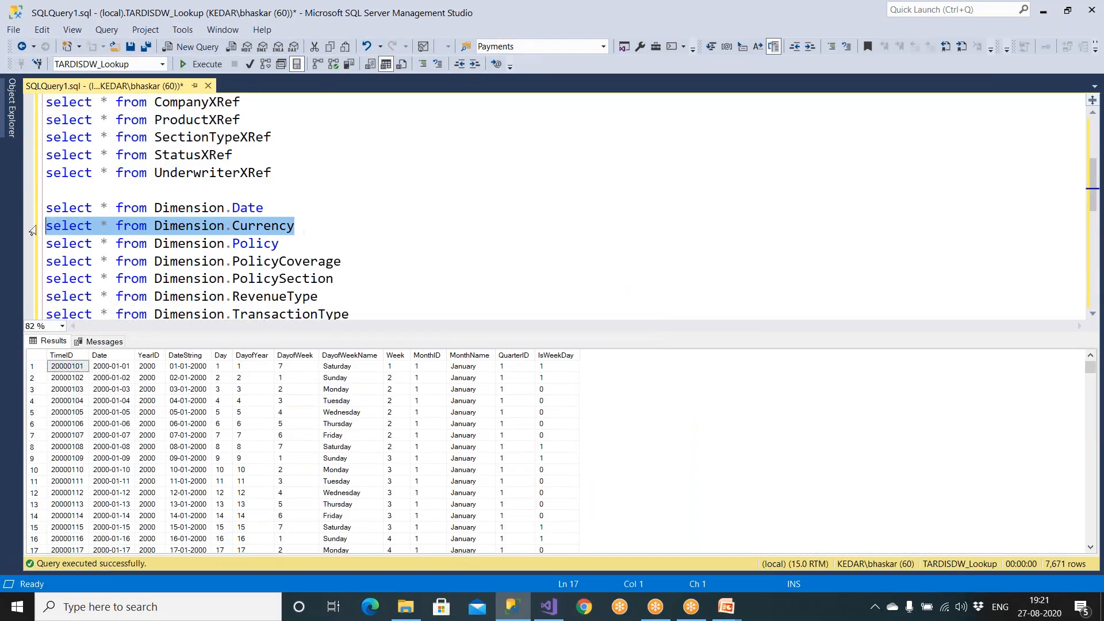
click(212, 65)
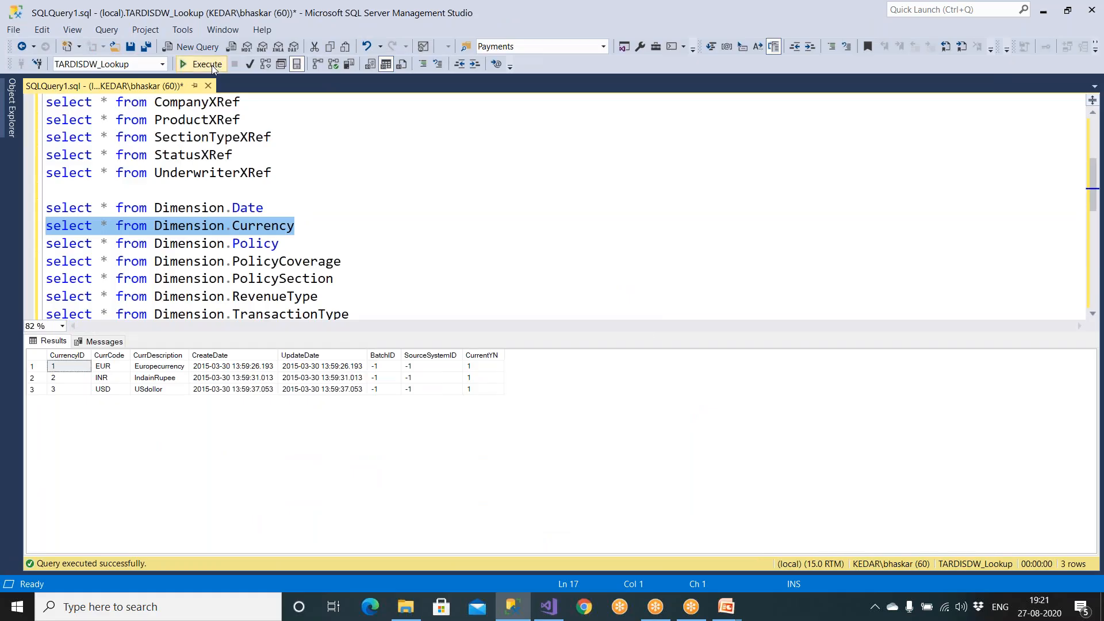
drag(280, 243, 45, 243)
click(198, 64)
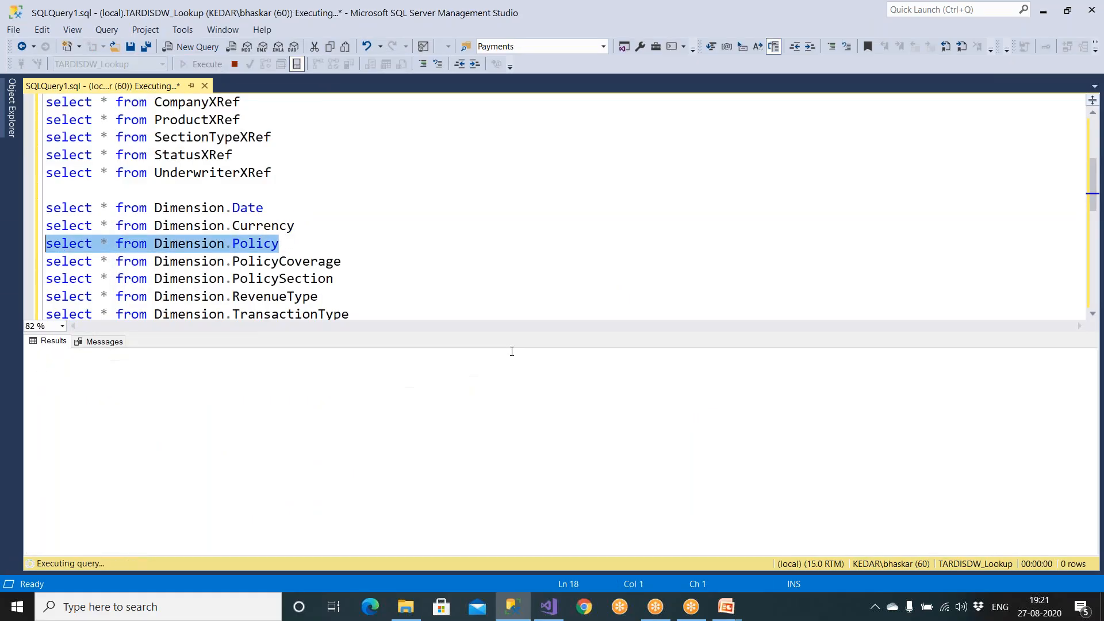
Return to Visual Studio and open TardisInsuranceCube.cube from the project in its Browser view.
key(alt+Tab)
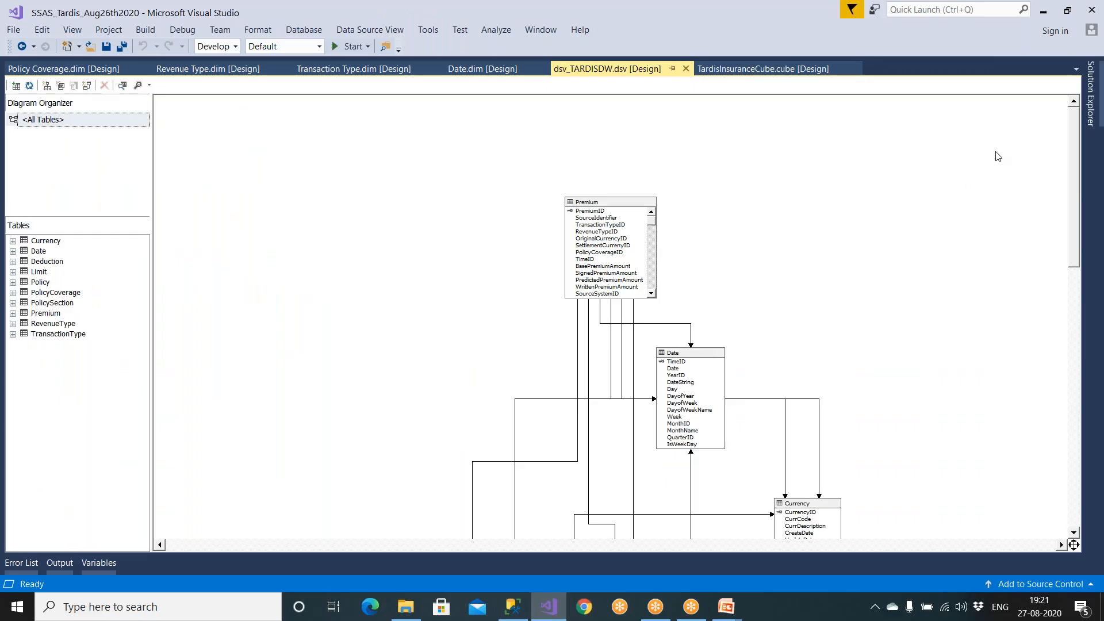
click(1091, 92)
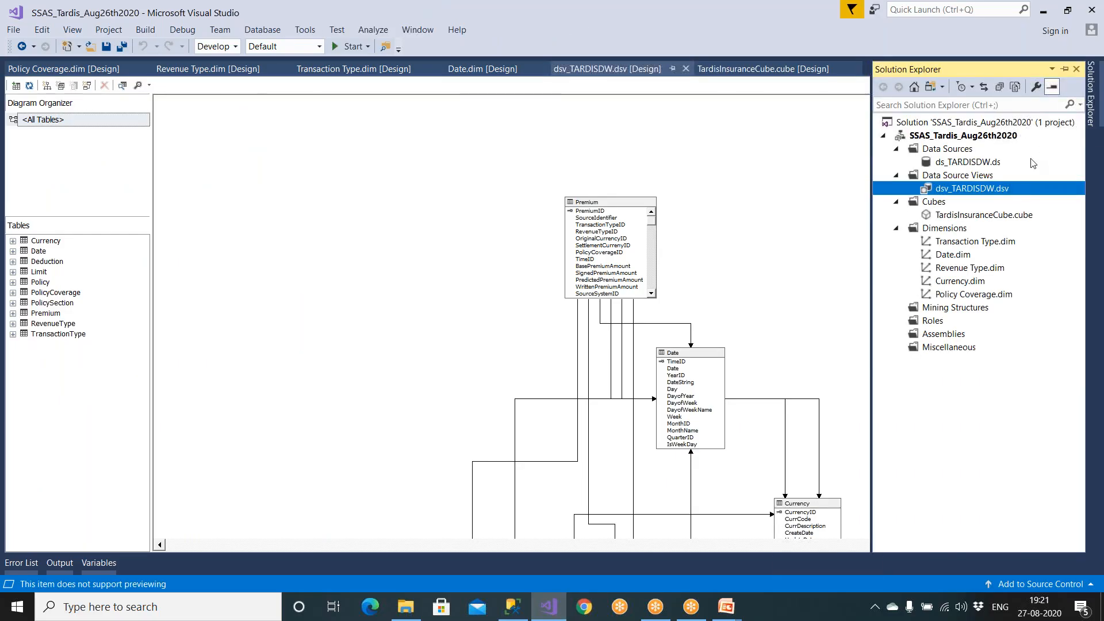
double_click(1008, 217)
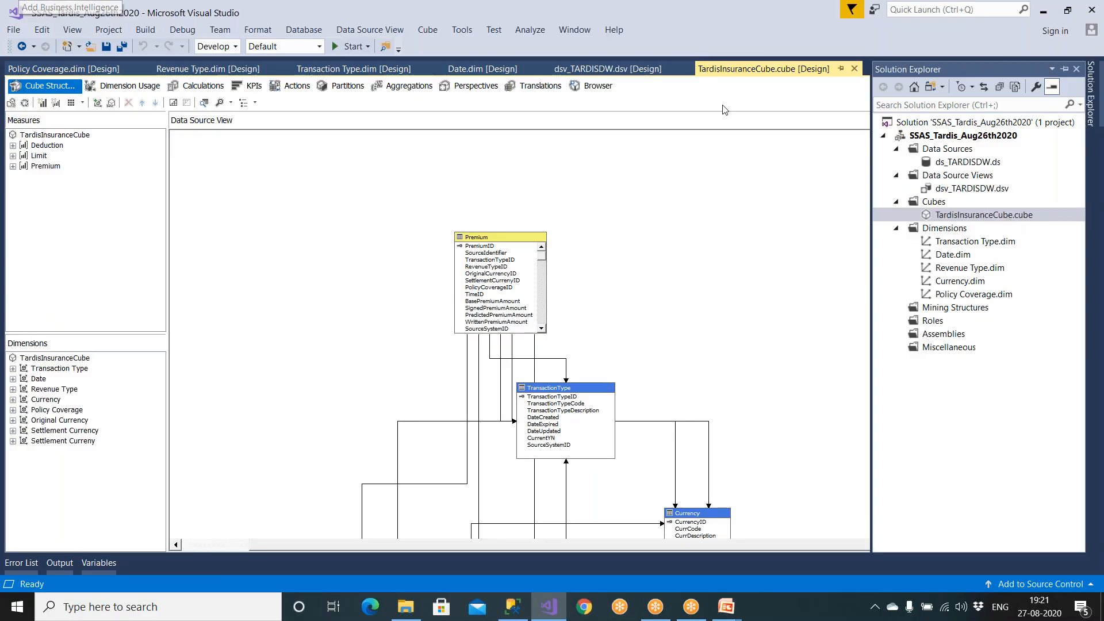
click(593, 86)
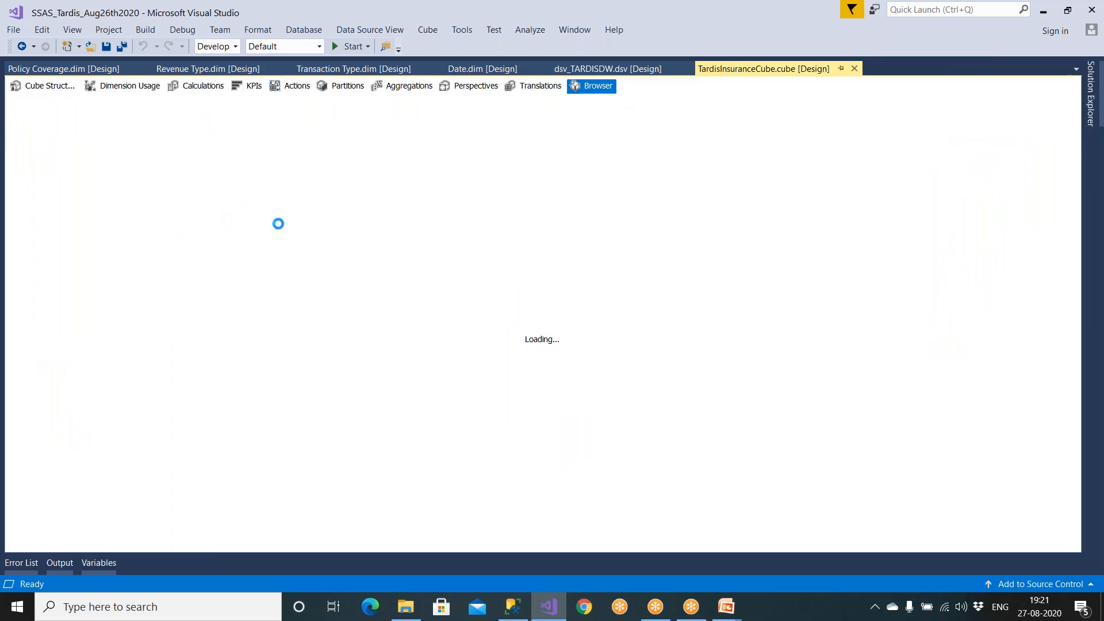
Add the Limit Amount measure from the Limit group to the cube query, execute it, and enable Auto Execute.
click(23, 249)
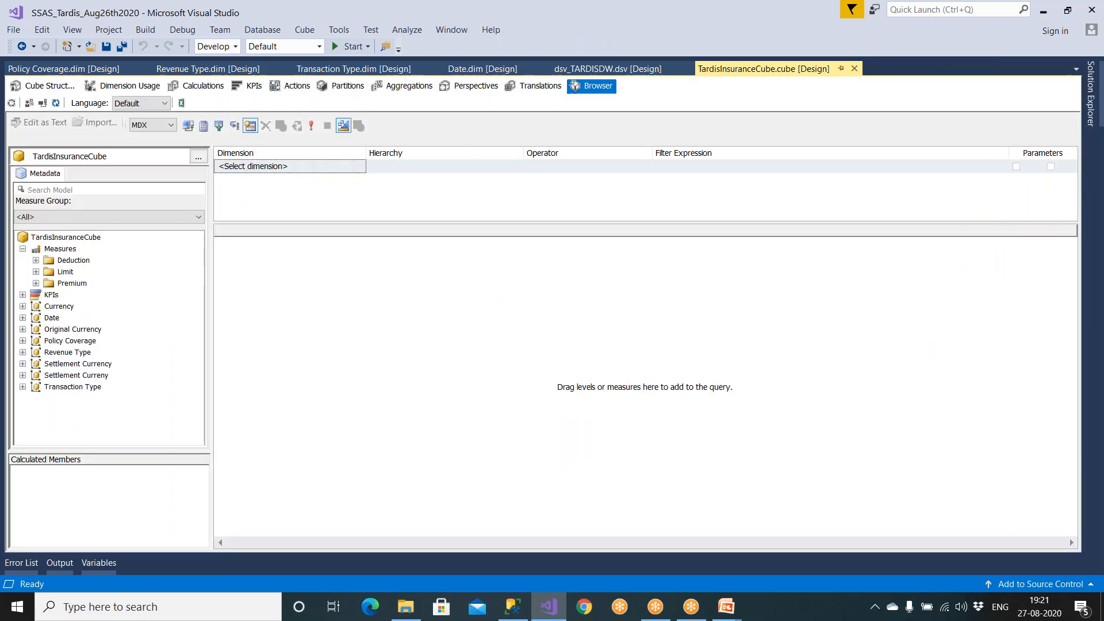
click(35, 271)
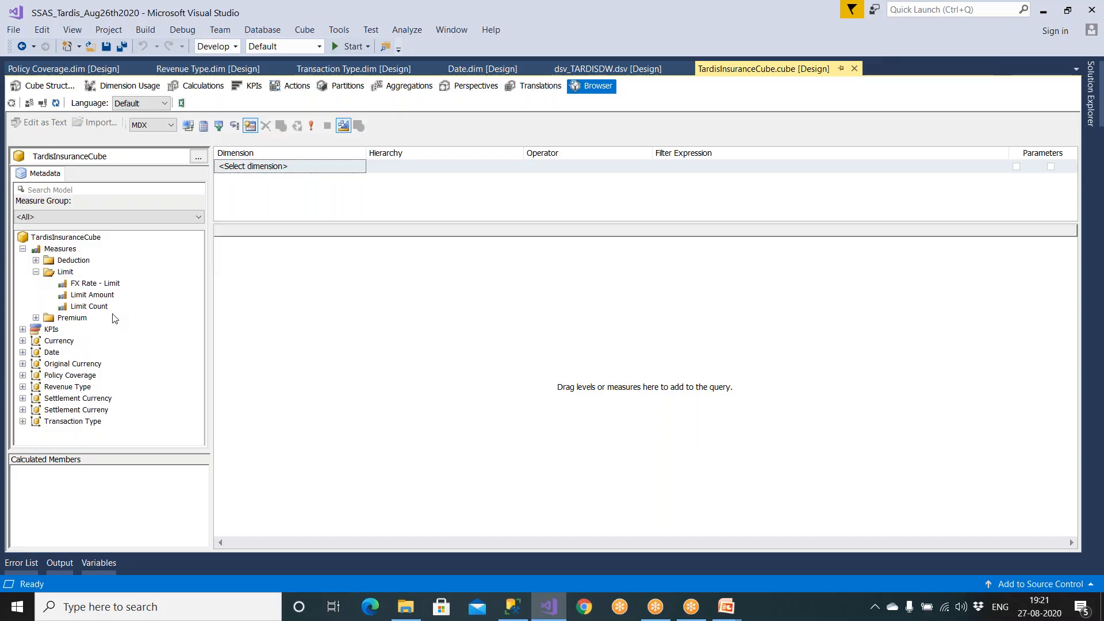
drag(102, 296, 283, 306)
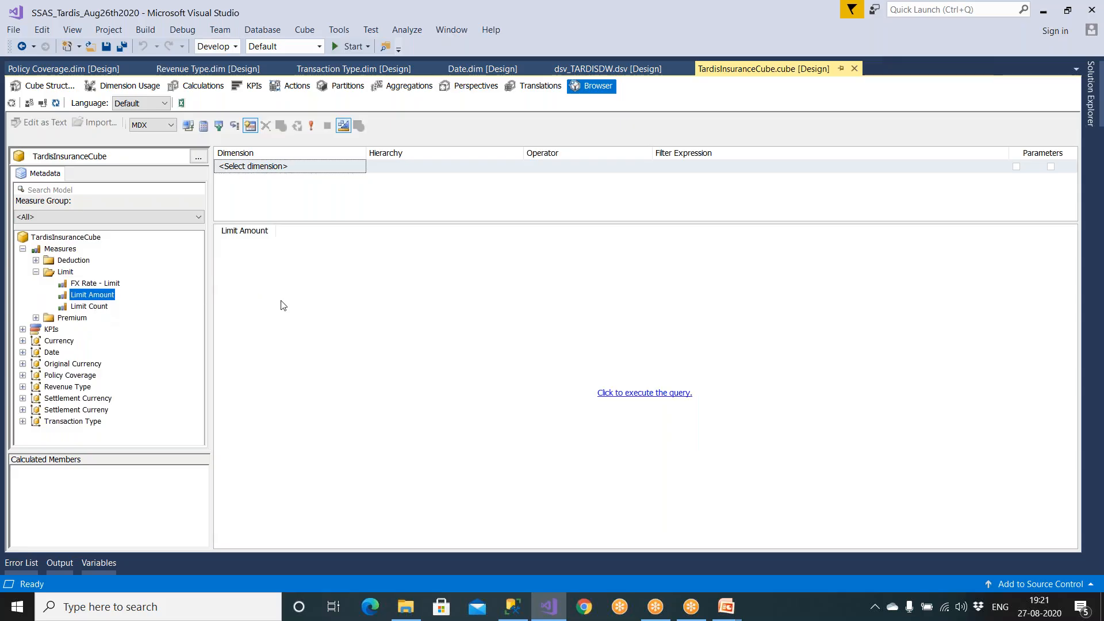
click(616, 392)
right_click(659, 364)
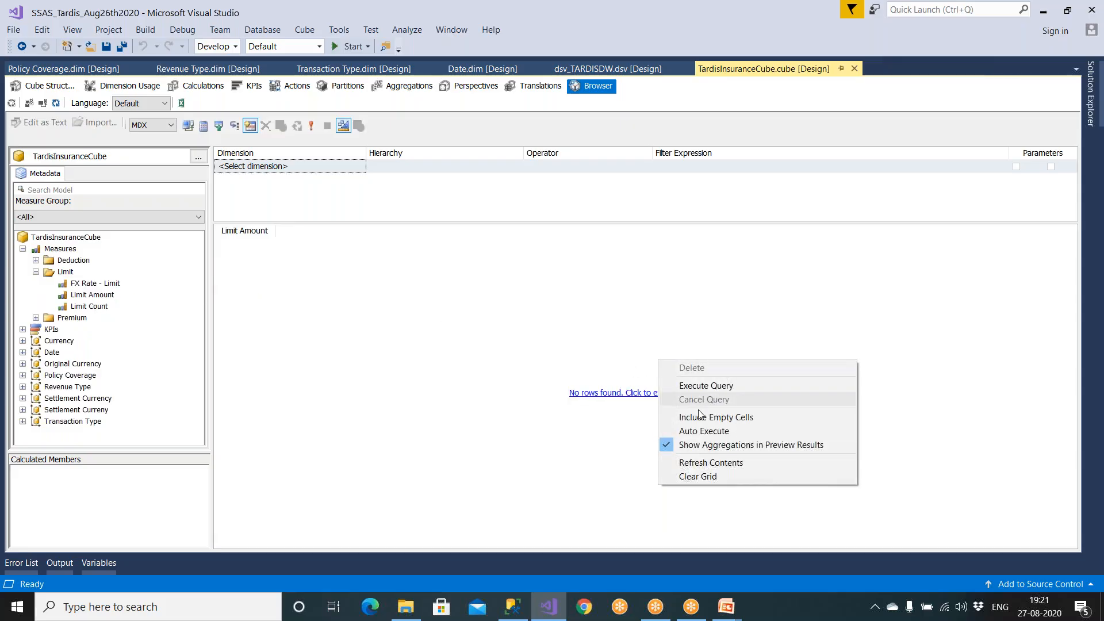
click(704, 431)
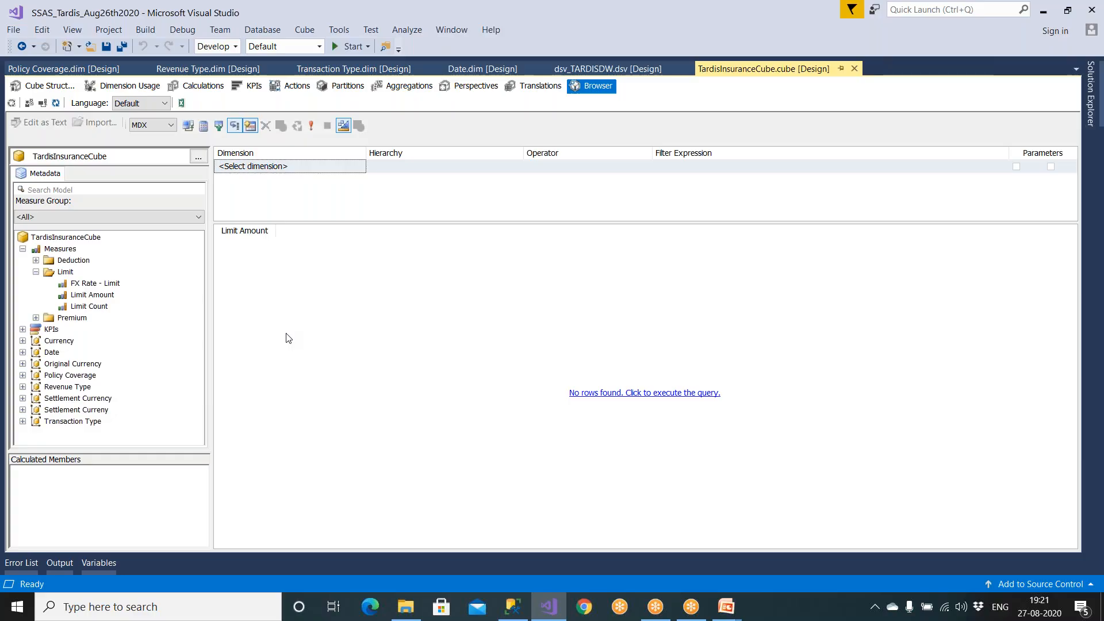
Switch to SQL Server Management Studio and run the Dimension.PolicyCoverage and Dimension.PolicySection queries separately.
click(512, 607)
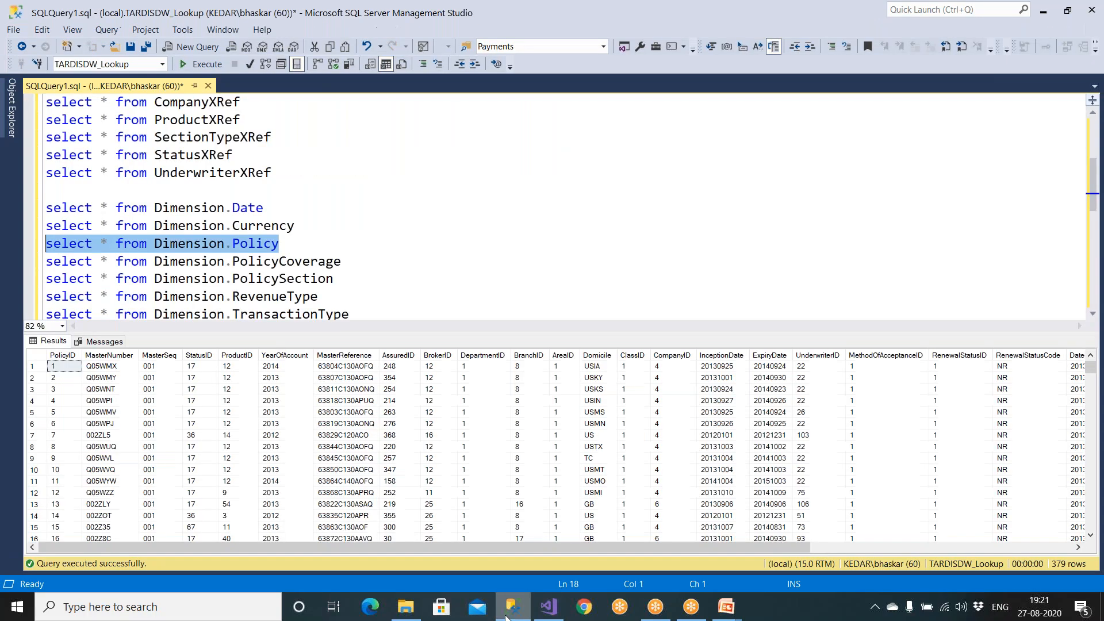
drag(350, 263, 46, 262)
key(F5)
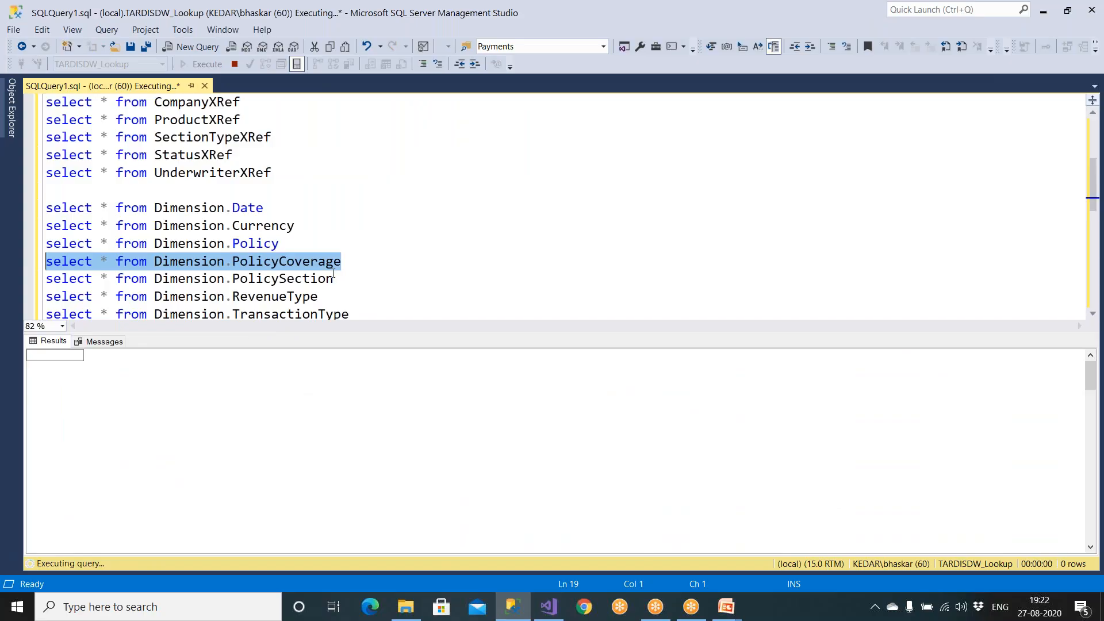
drag(334, 278, 46, 278)
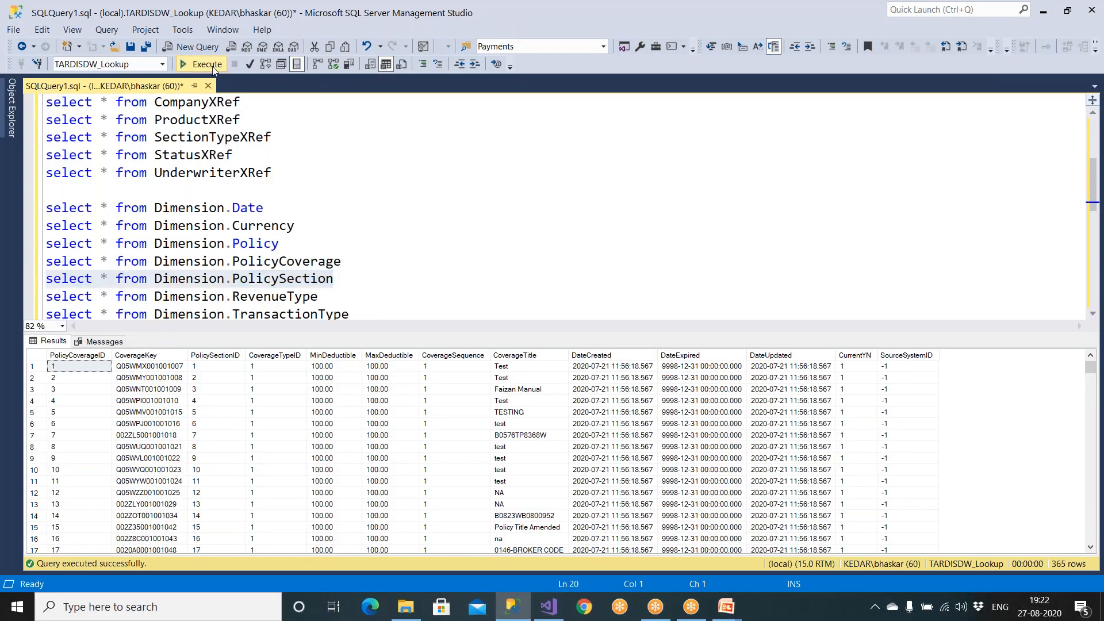
click(204, 64)
Run the Dimension.RevenueType query and the Dimension.TransactionType query separately to check their rows.
scroll(347, 218, down, 1)
drag(318, 243, 46, 244)
click(205, 63)
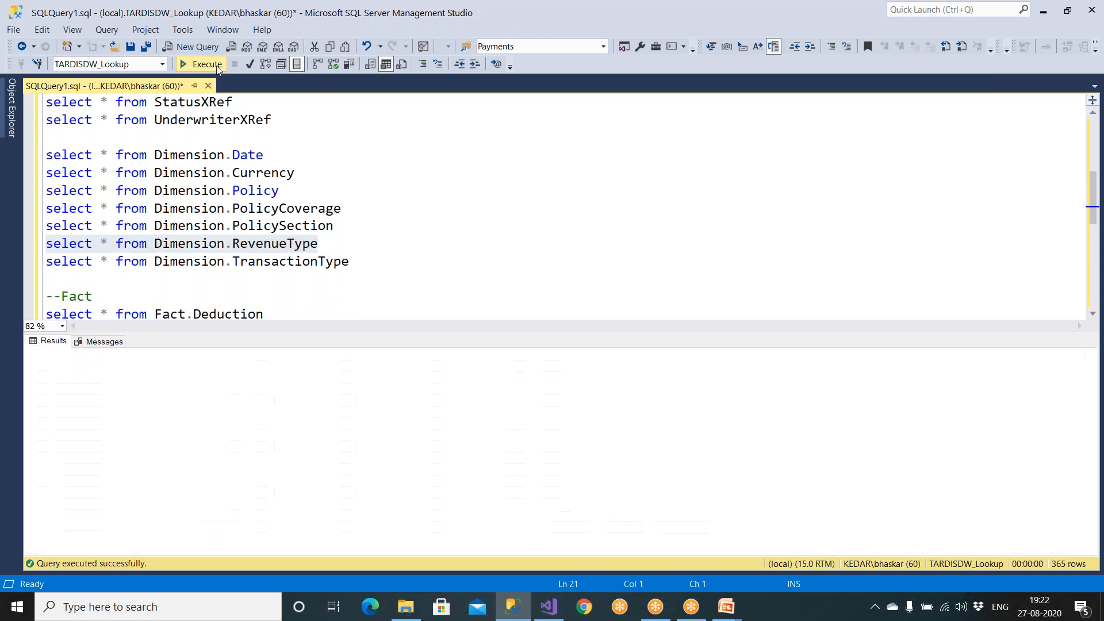
drag(349, 261, 123, 262)
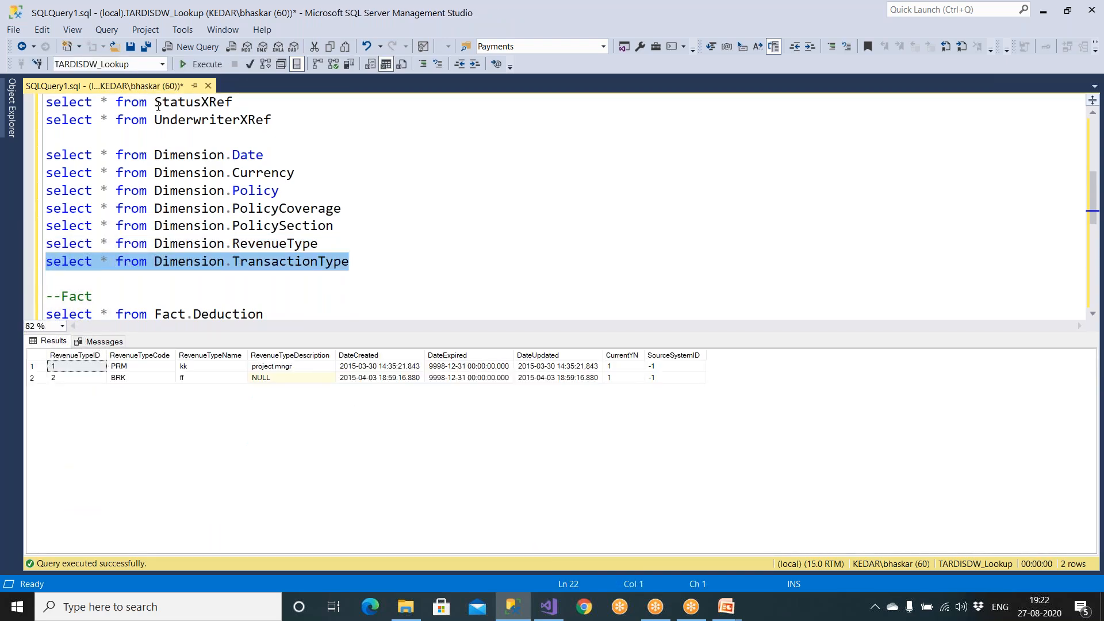
click(201, 64)
Run the Fact.Deduction query, extend the run to include Fact.Limit, and finally run it together with Fact.Premium.
scroll(255, 288, down, 1)
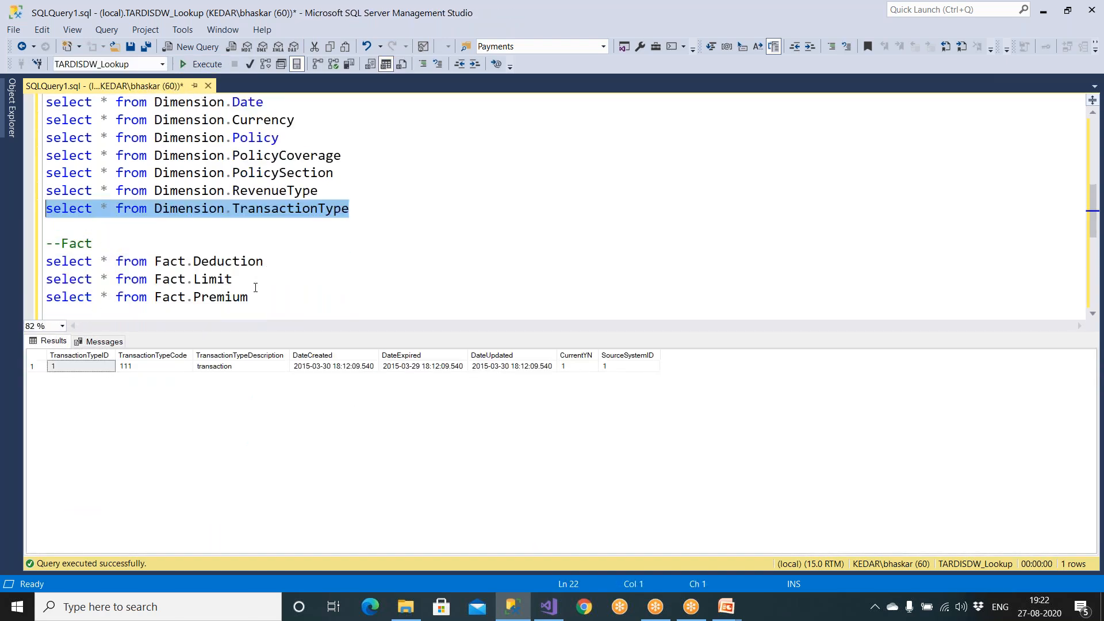
drag(275, 262, 5, 252)
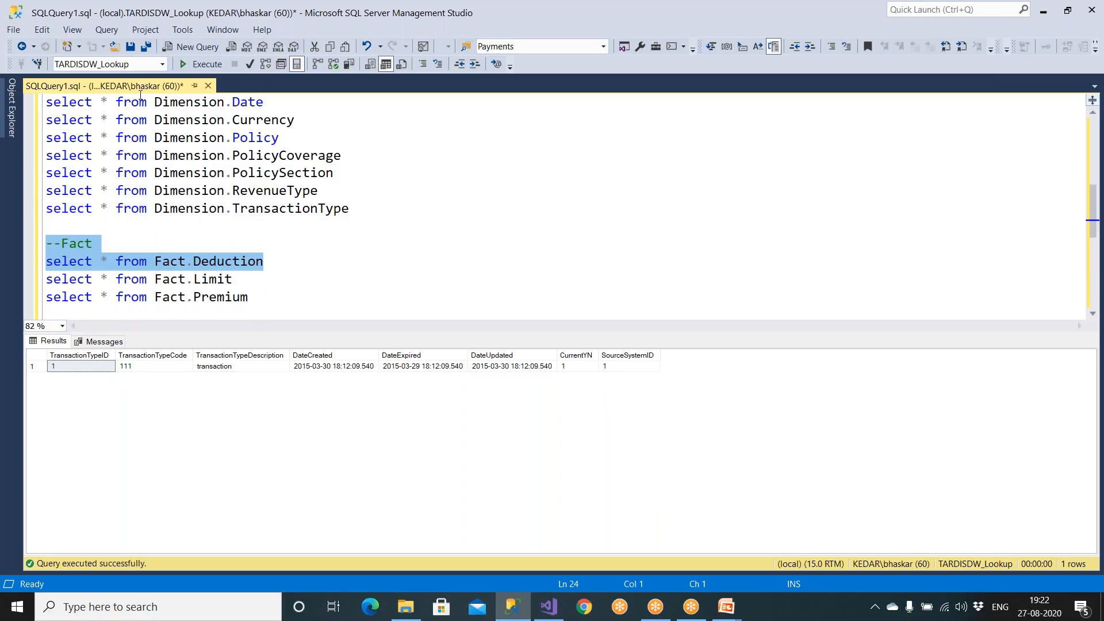
click(201, 64)
drag(234, 281, 25, 271)
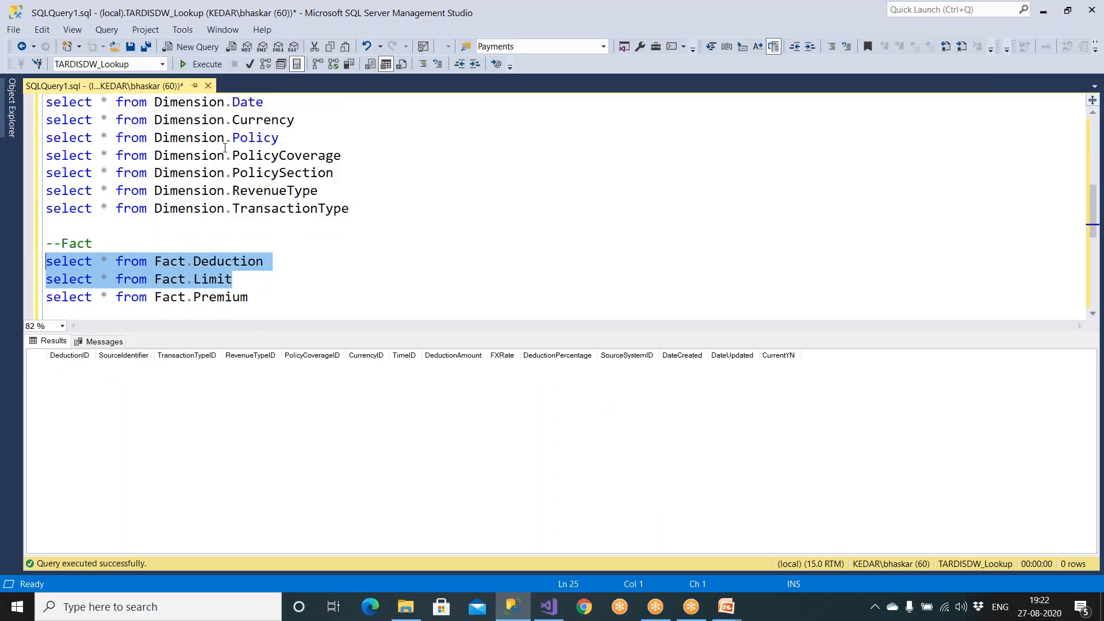
click(203, 64)
click(265, 304)
drag(265, 304, 46, 262)
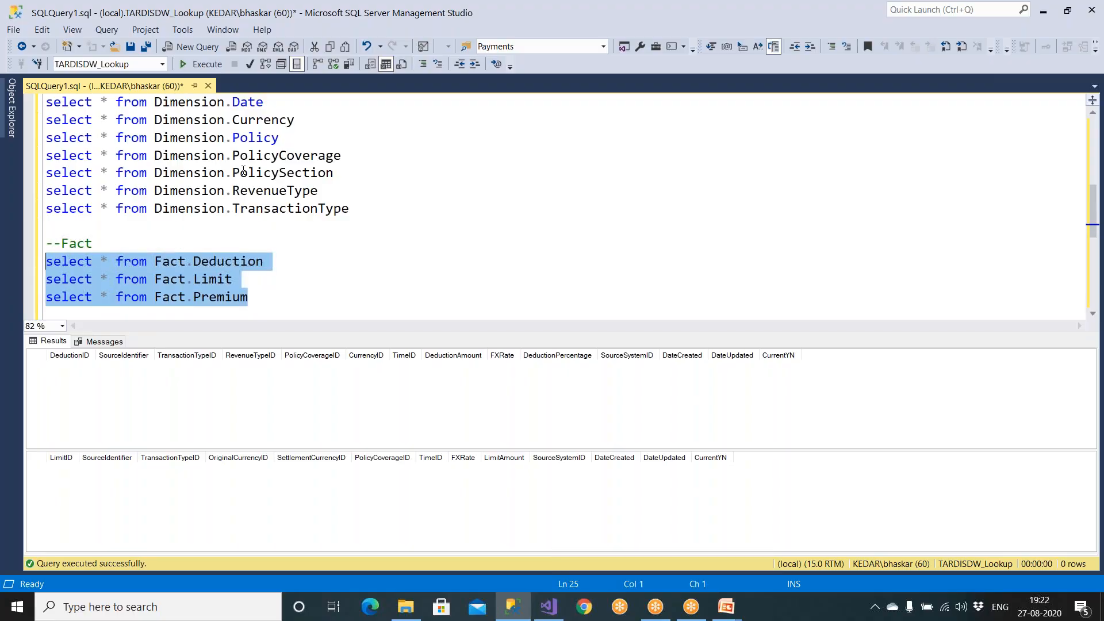
click(205, 65)
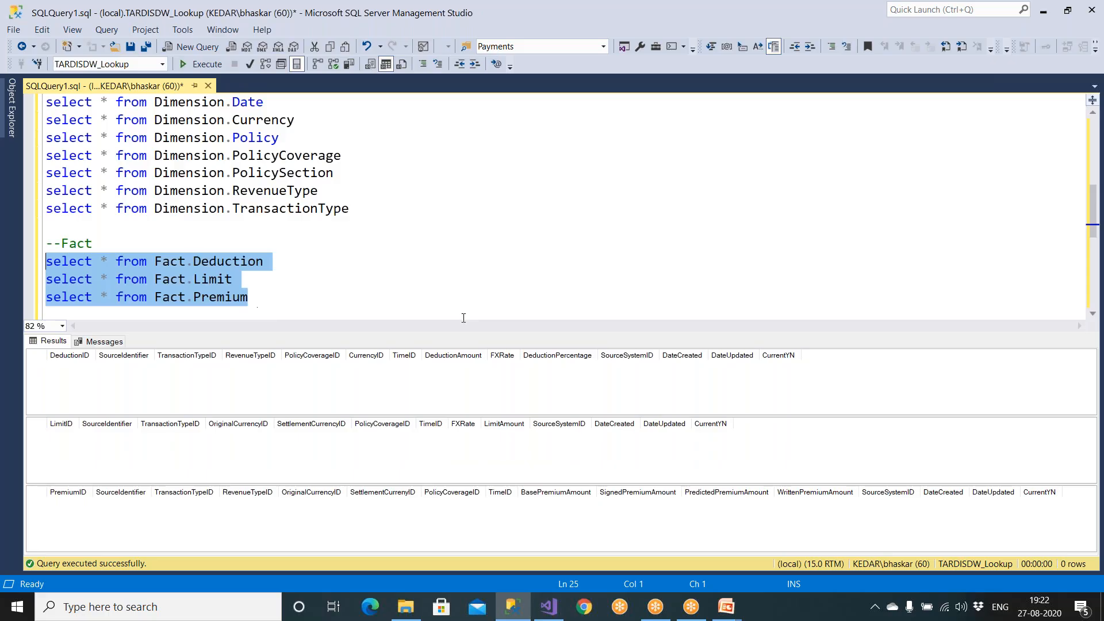
In Object Explorer, expand SQL Server Agent, open and close the Job Activity Monitor, and check Integration Services Catalogs for contents.
click(549, 606)
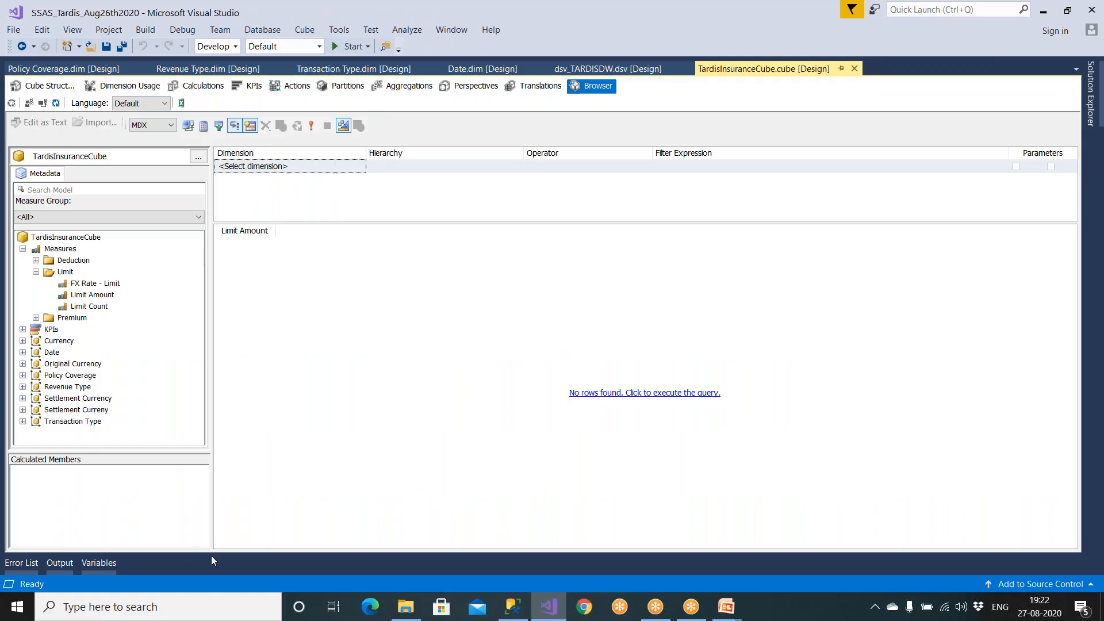
click(512, 607)
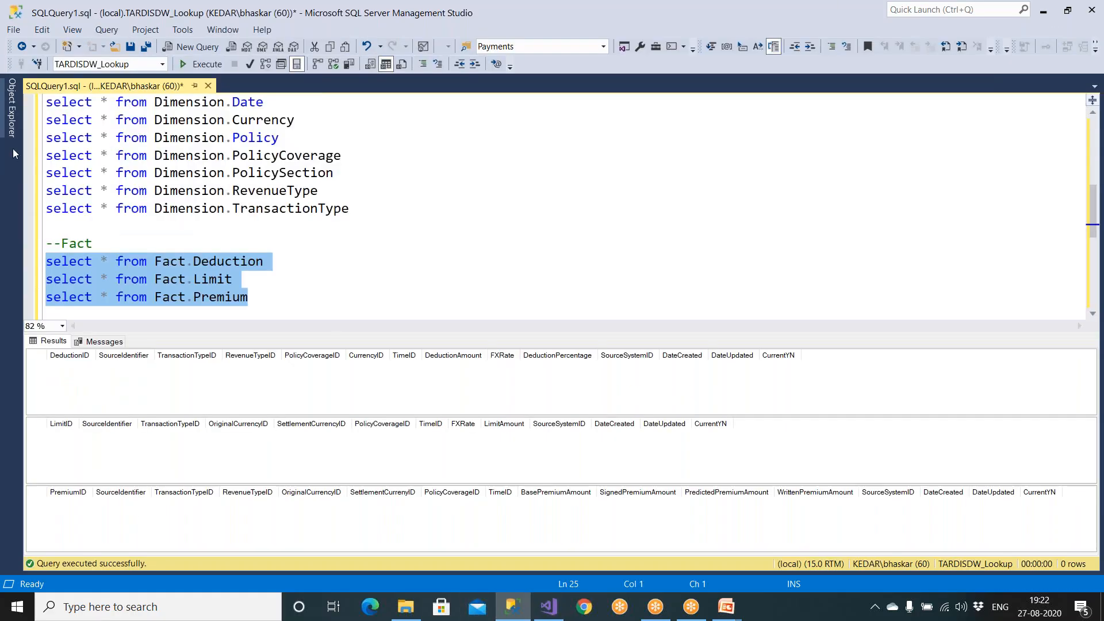
mouse_move(13, 123)
click(37, 133)
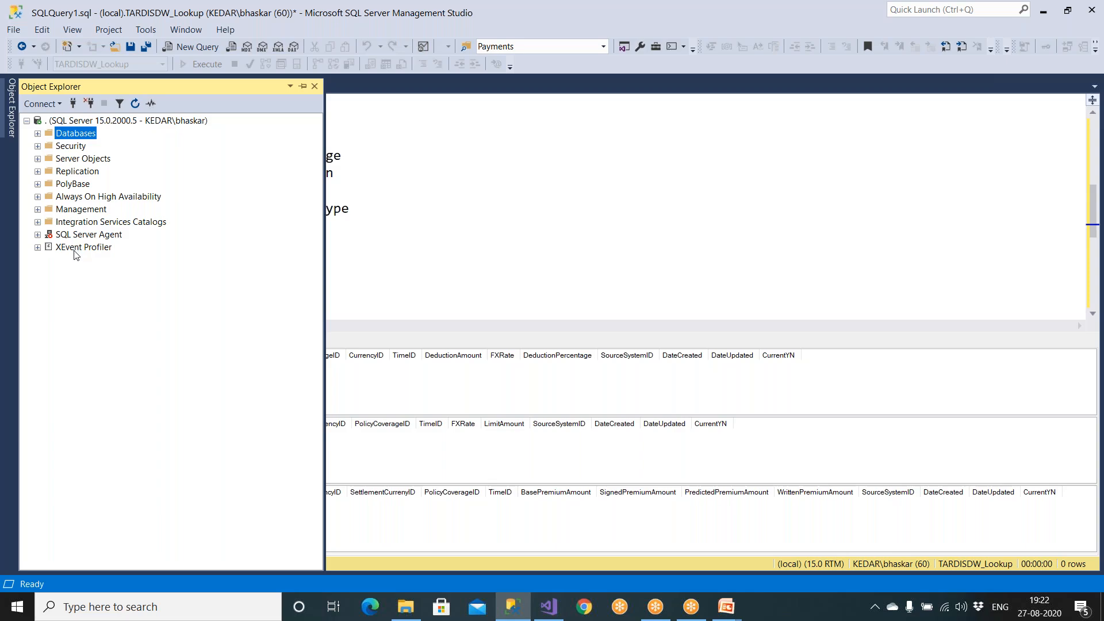
double_click(81, 236)
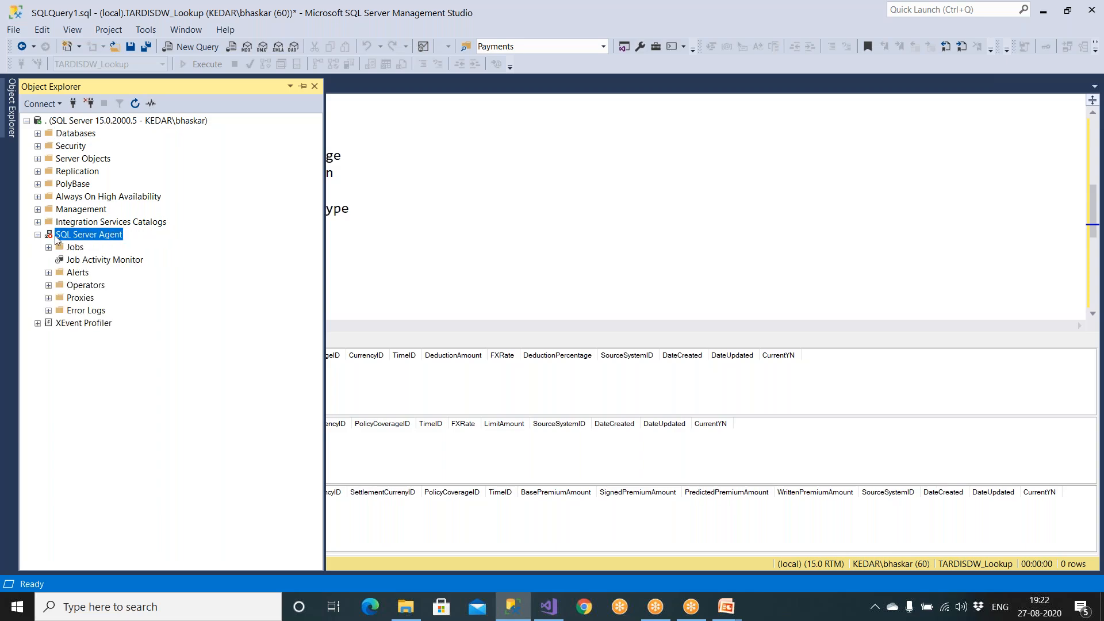
double_click(84, 260)
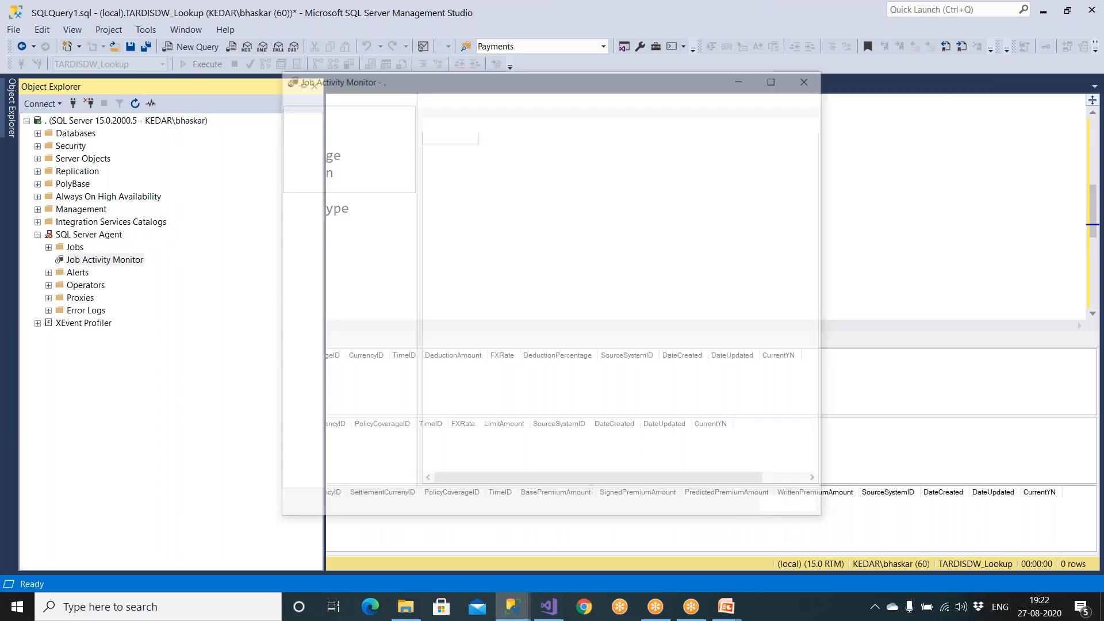
click(796, 511)
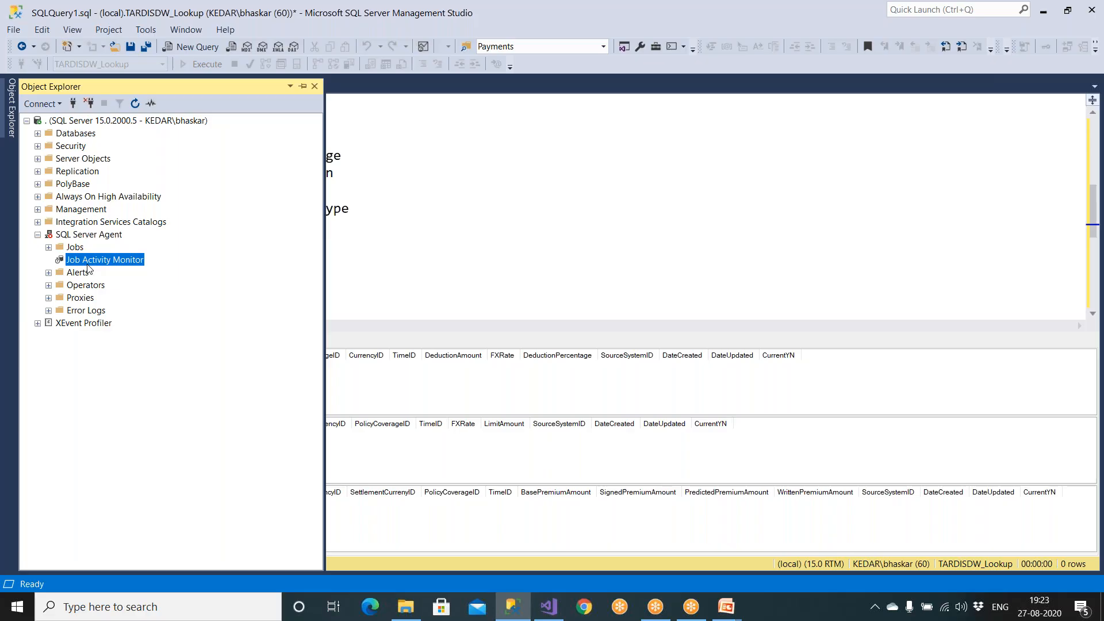
click(38, 224)
click(93, 227)
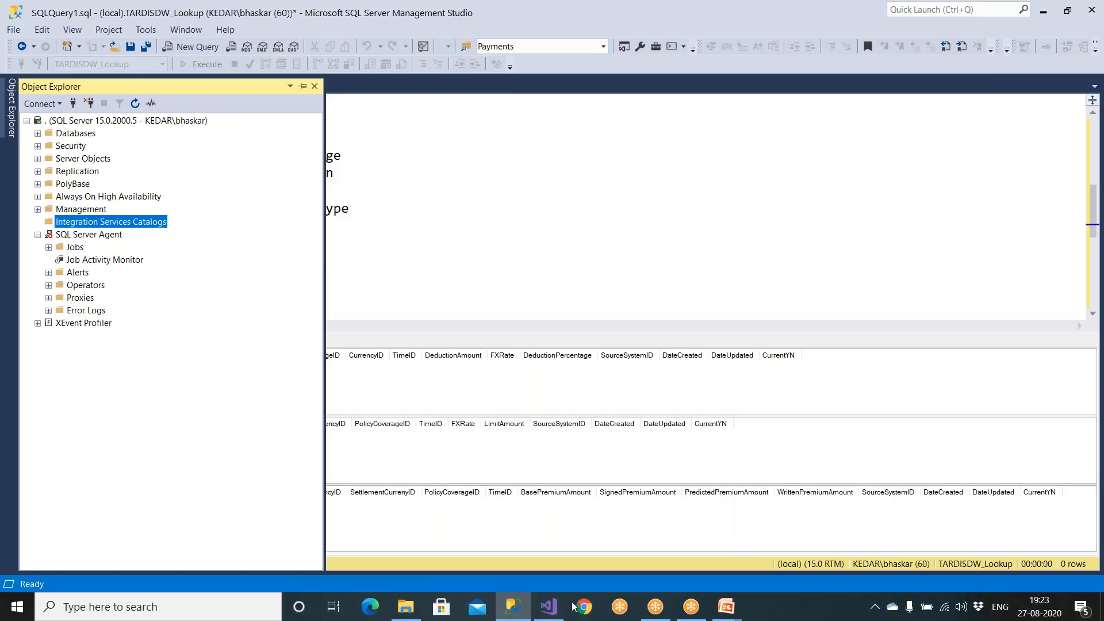
Glance at the cube browser in Visual Studio, return to SQL Server Management Studio, and highlight the Deduction, Limit and Premium fact queries.
click(556, 609)
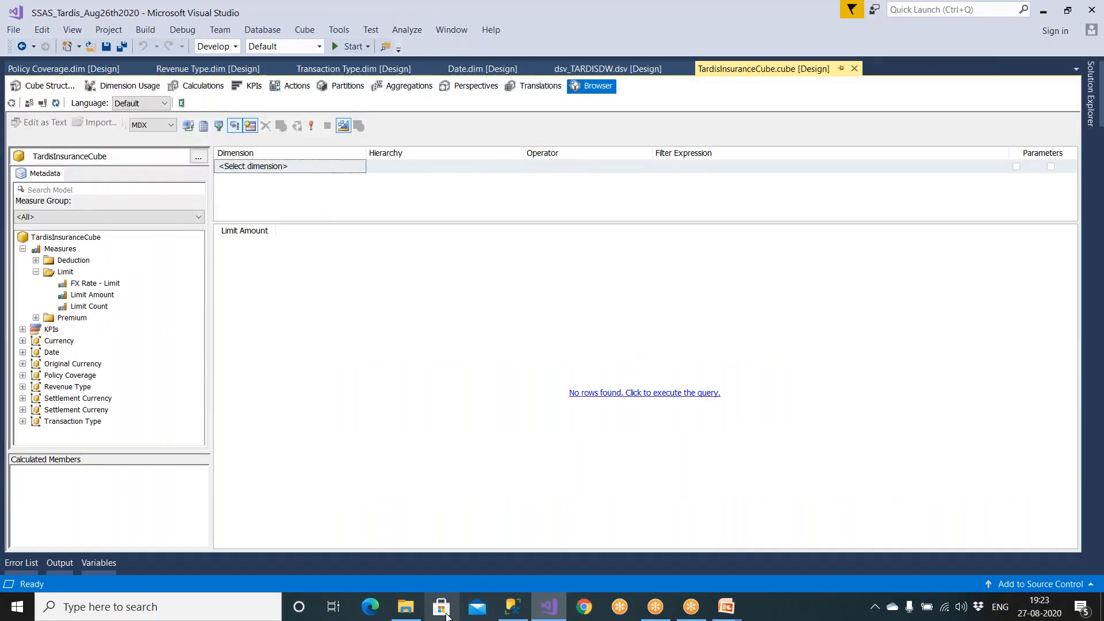
click(513, 609)
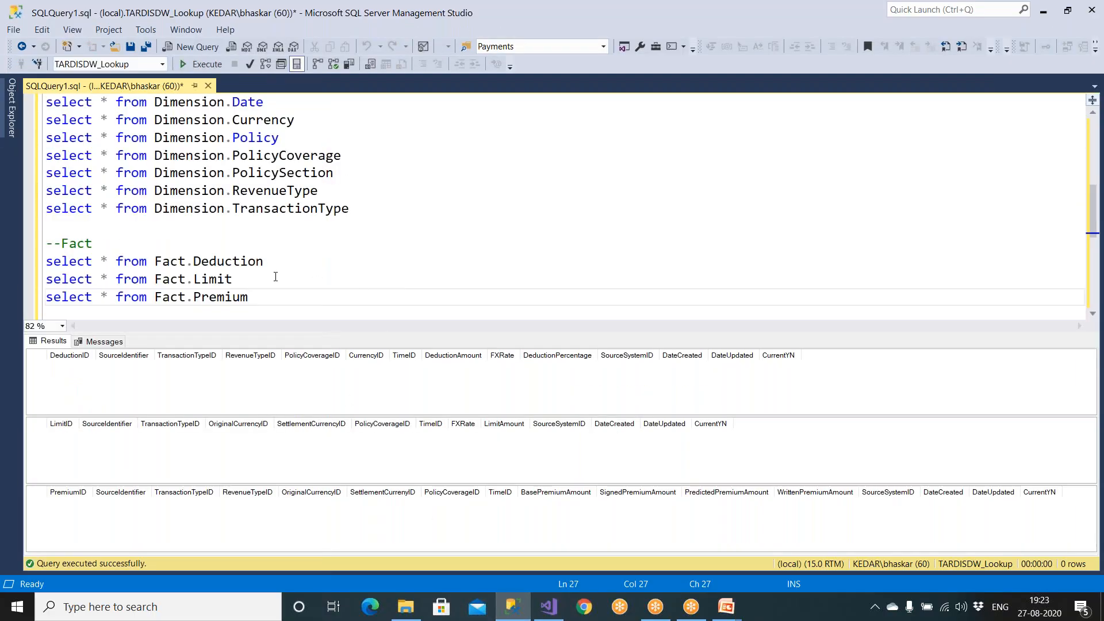
drag(264, 262, 6, 262)
drag(249, 297, 19, 267)
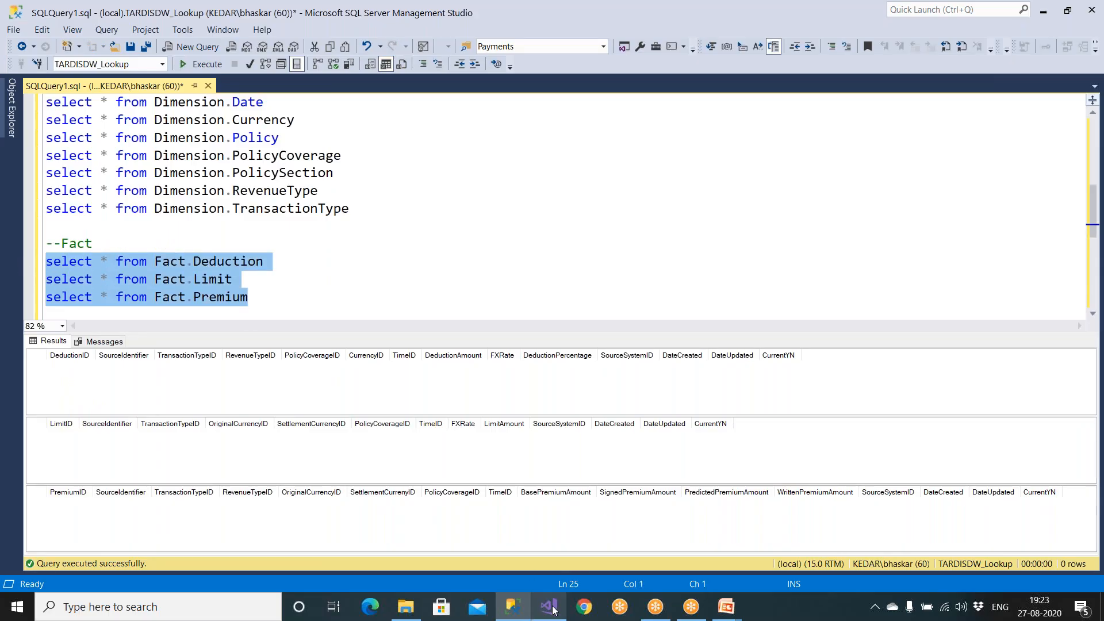
Switch to Visual Studio, open the SSAS_Tardis_Aug26th2020 project's Process Database settings without deploying first, and close them without processing.
mouse_move(552, 609)
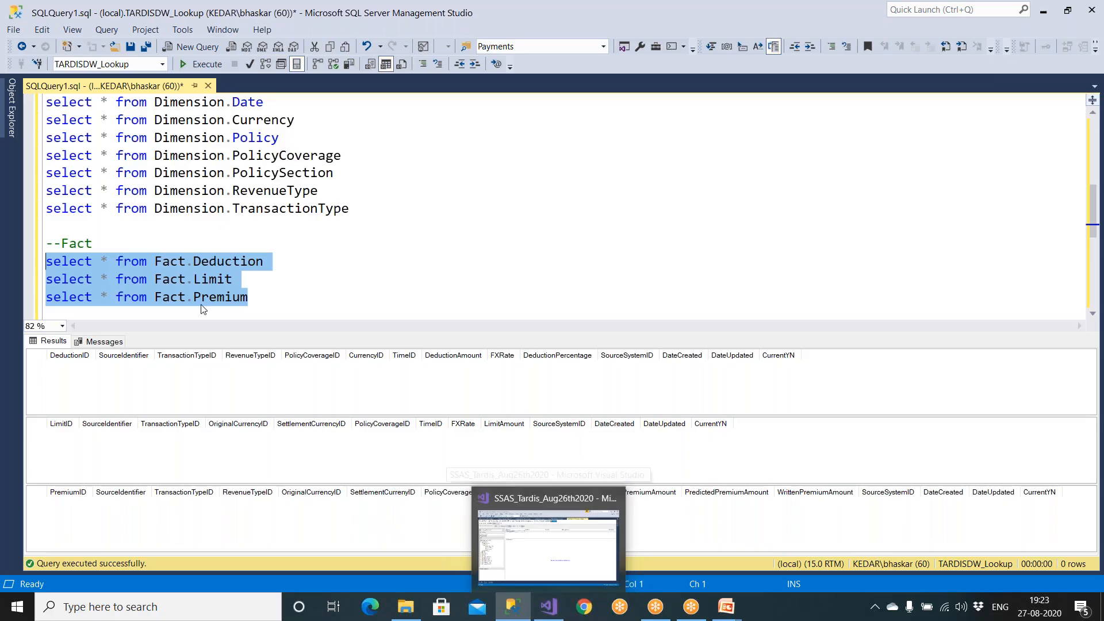
click(551, 610)
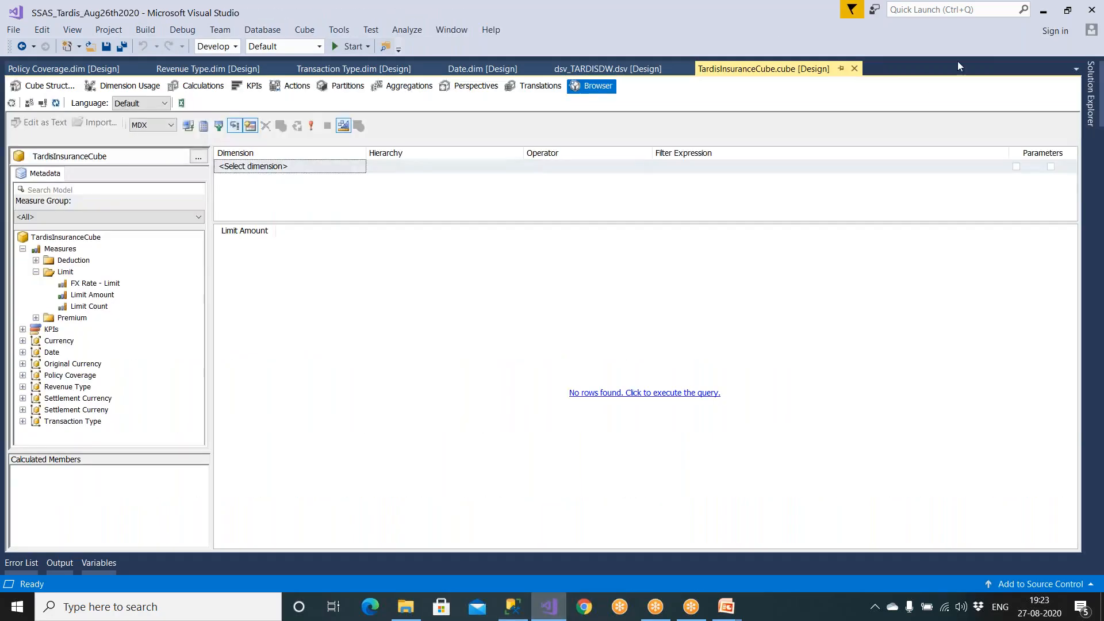
click(1092, 92)
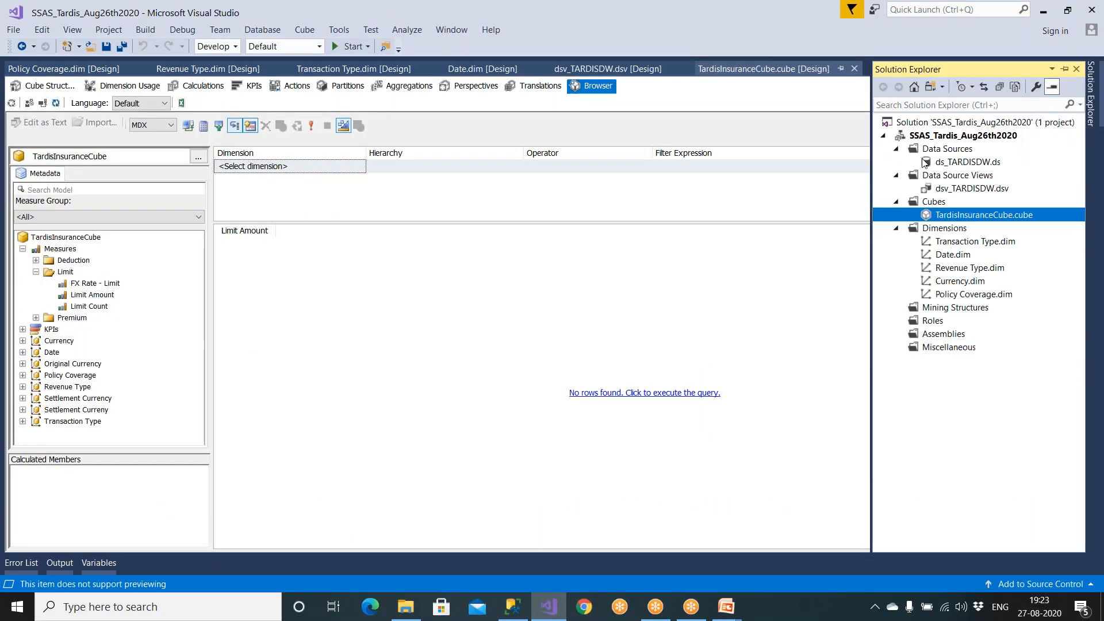
right_click(931, 136)
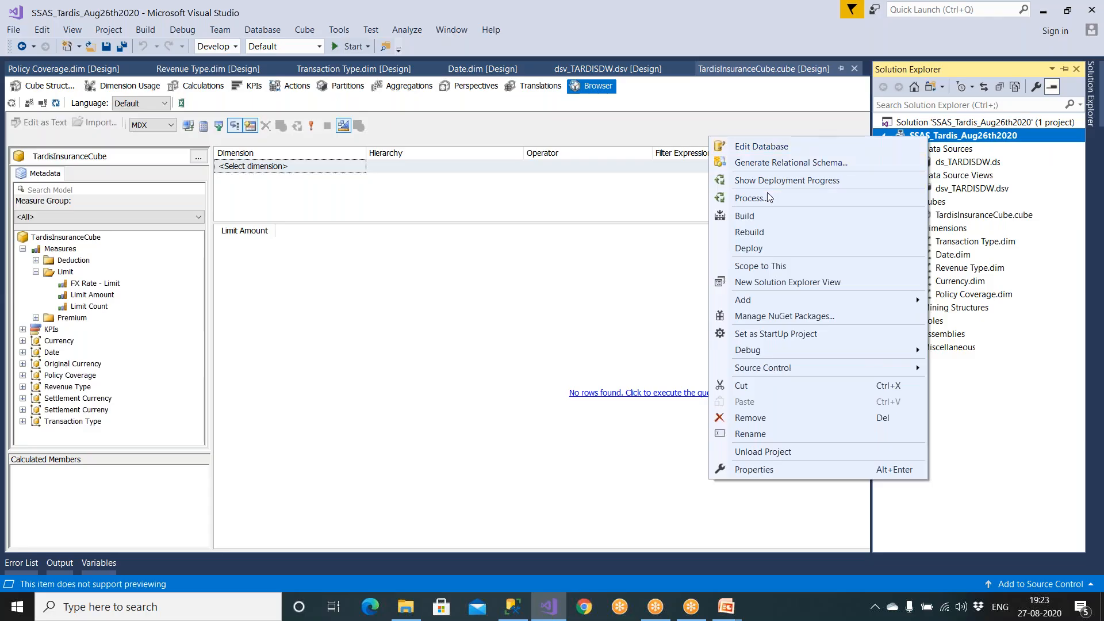
click(769, 199)
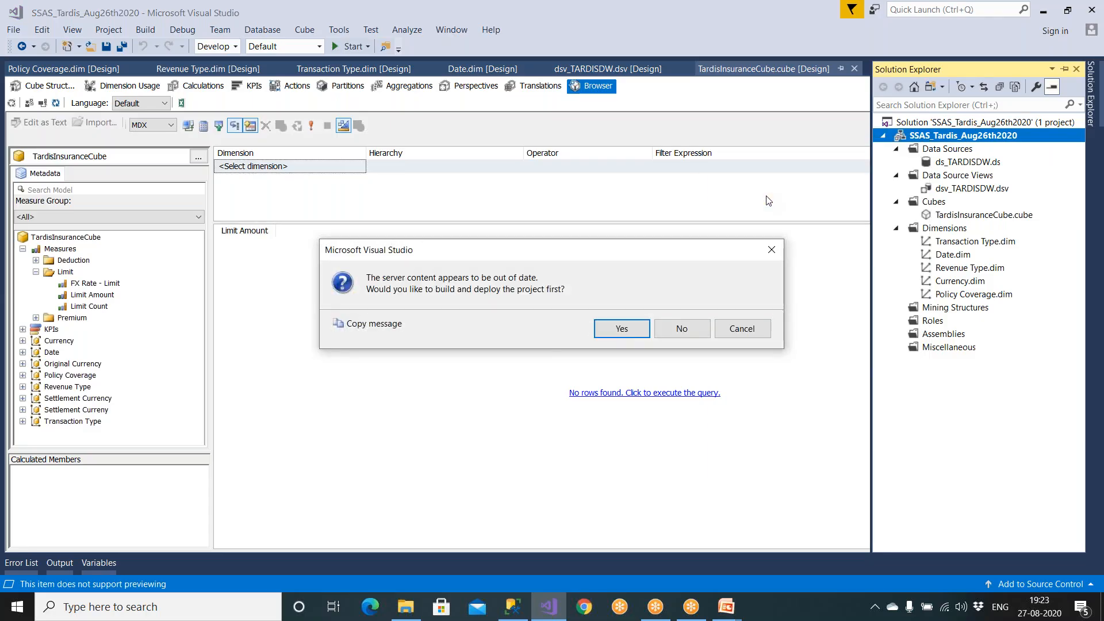
click(681, 329)
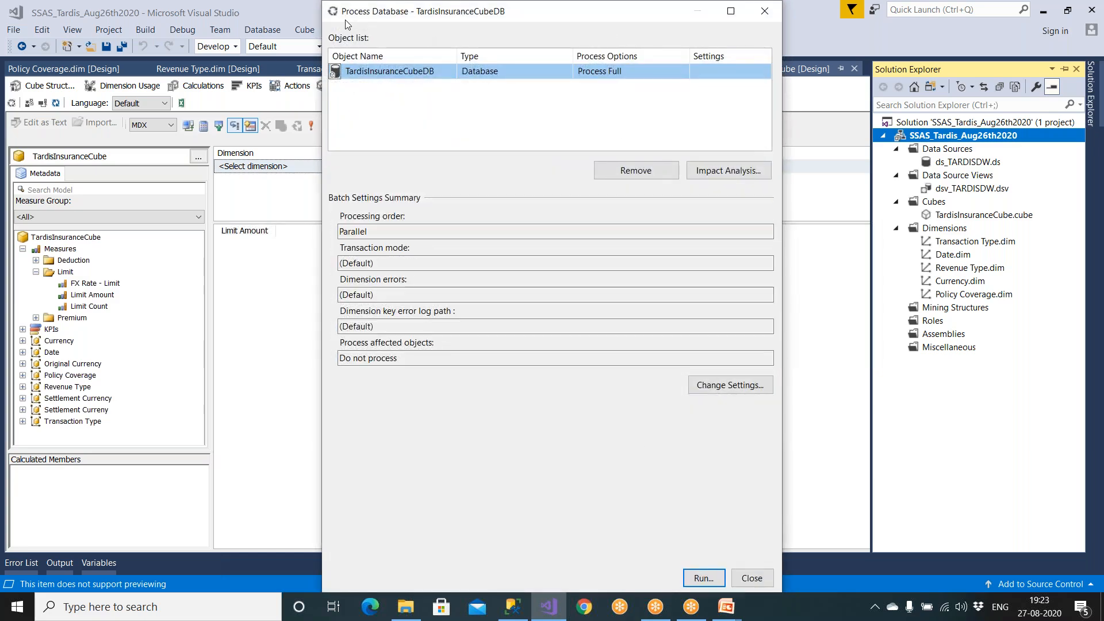
drag(347, 24, 262, 34)
click(684, 24)
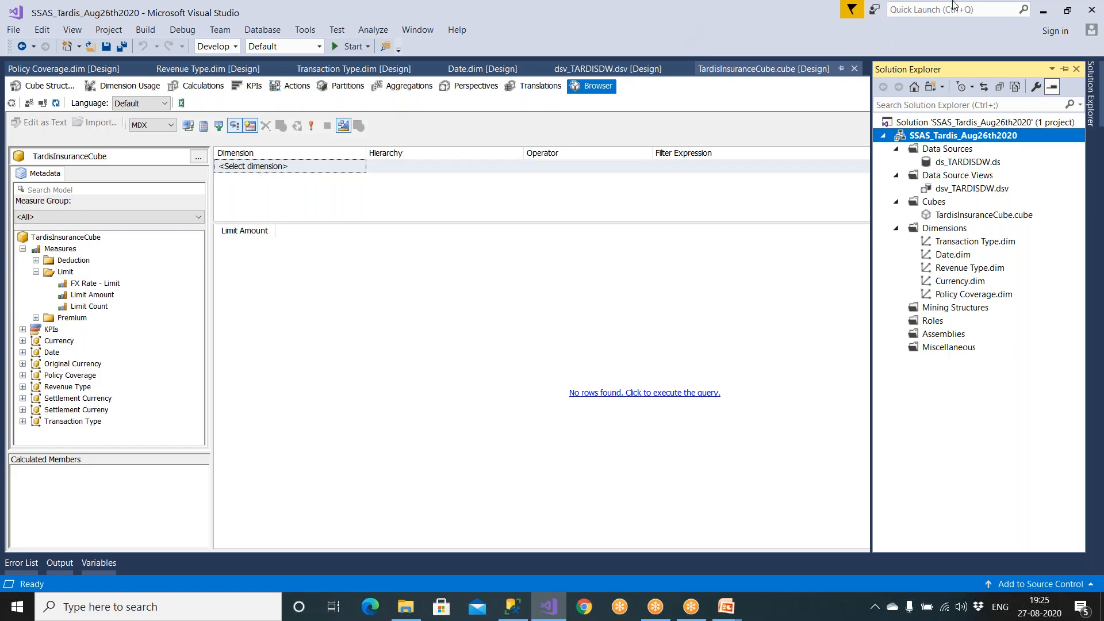
Switch to SQL Server Management Studio, collapse TARDISDW_Lookup in Object Explorer, and expand the tables of the TARDISDW database.
click(512, 609)
click(10, 108)
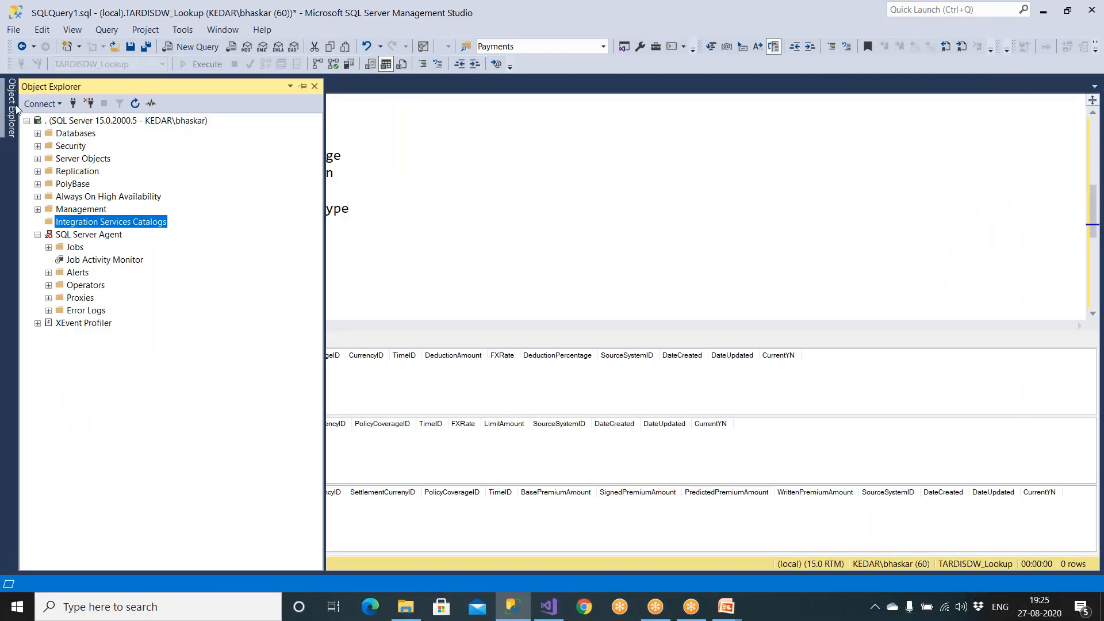
click(76, 136)
double_click(76, 133)
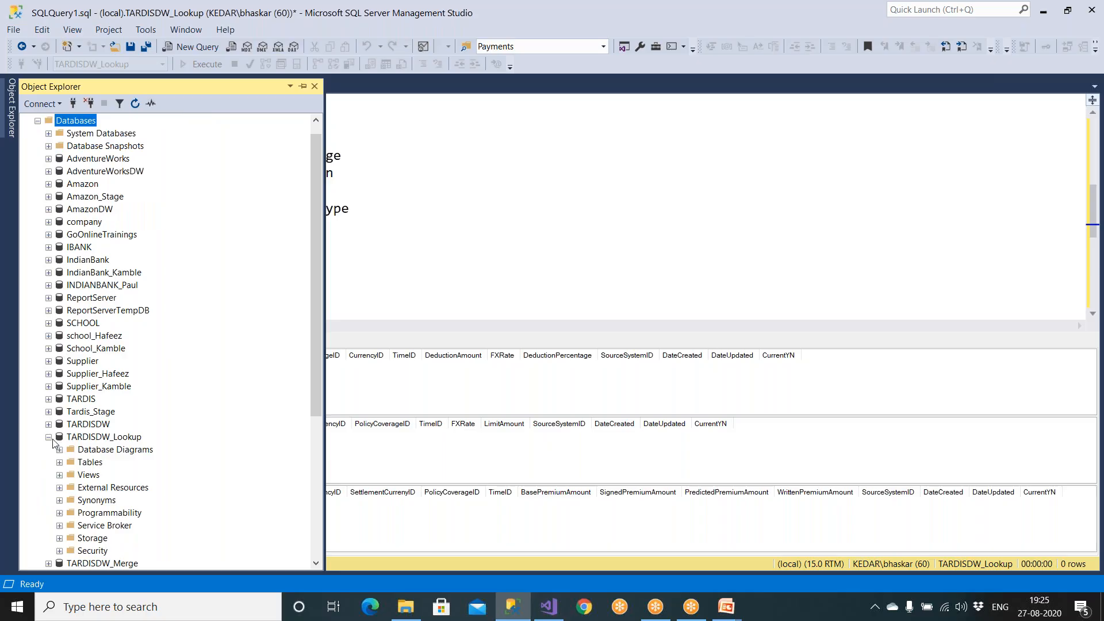
click(49, 437)
double_click(92, 425)
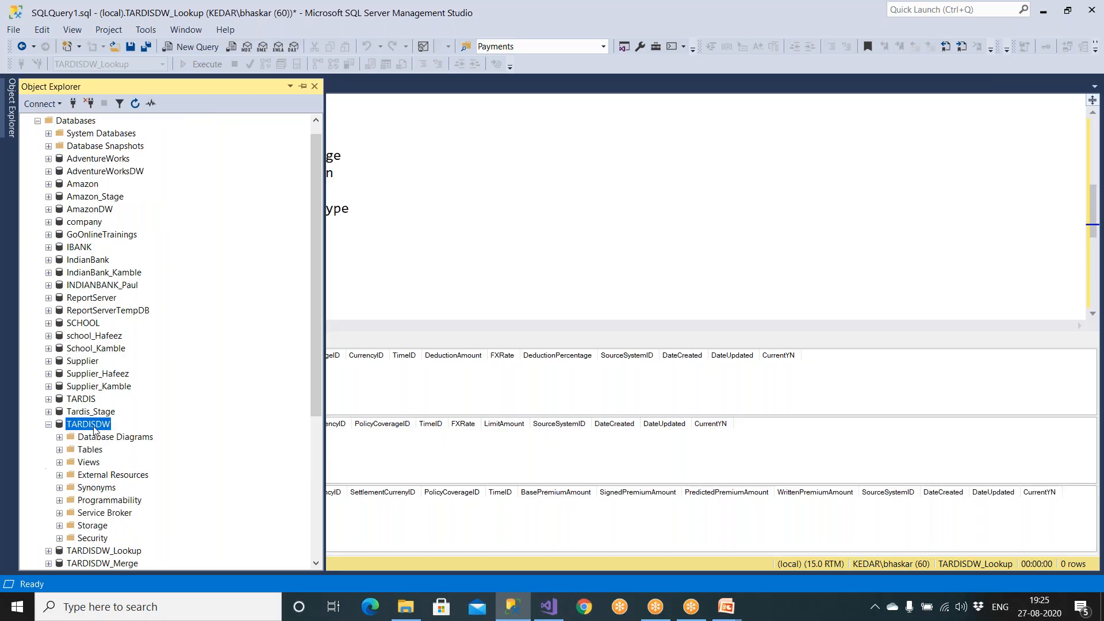
click(94, 450)
double_click(95, 449)
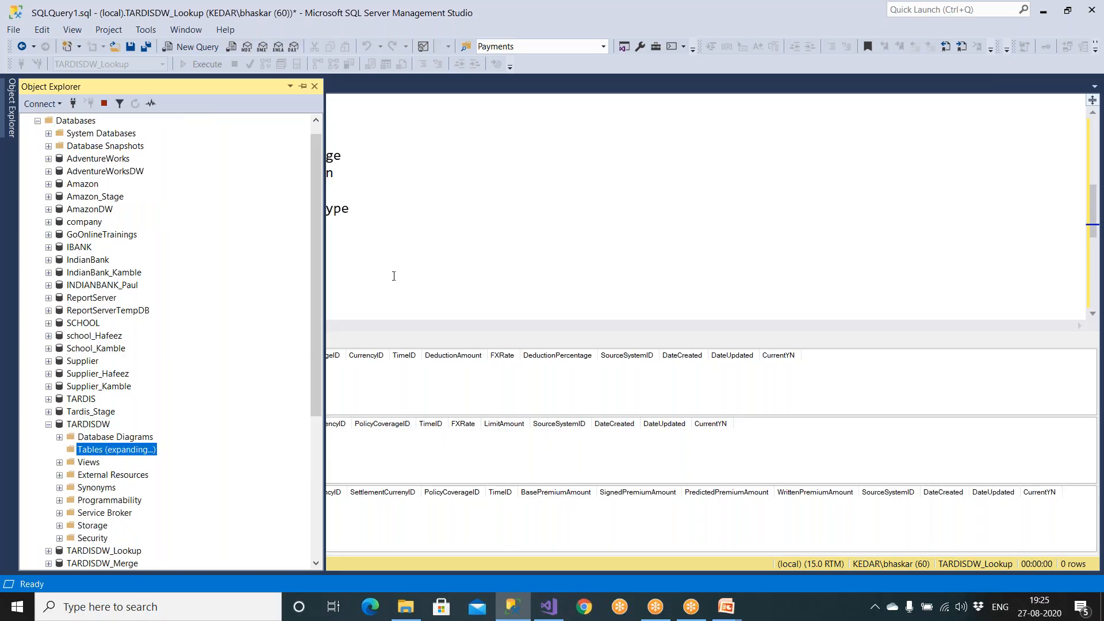
Change the query's use statement to TARDISDW and execute it together with its go line.
click(393, 277)
scroll(271, 229, up, 5)
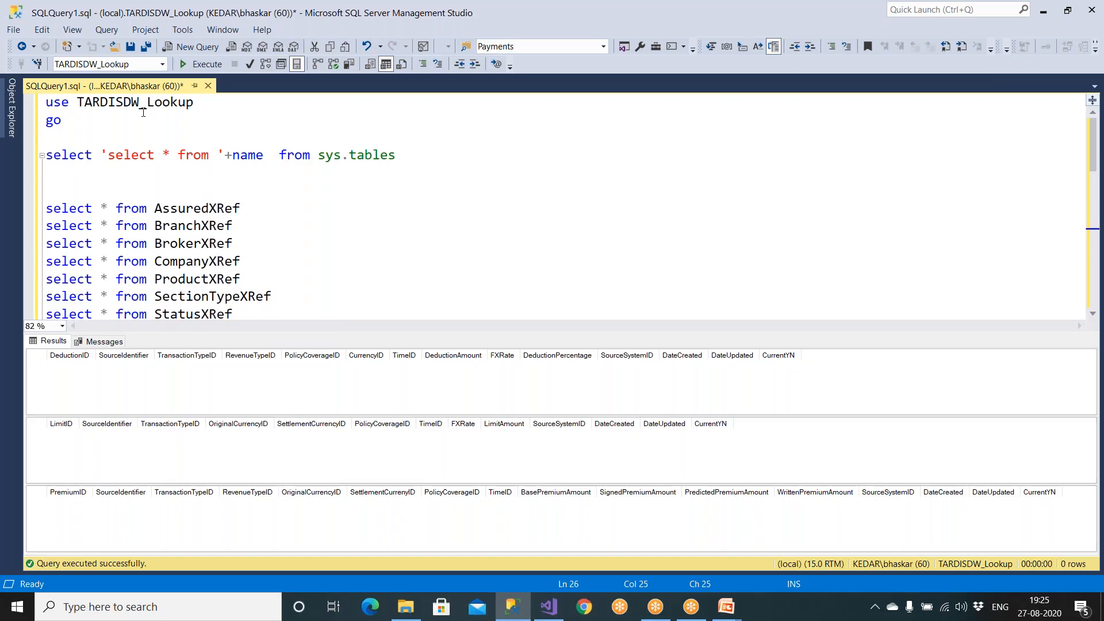
drag(140, 108, 195, 108)
key(Delete)
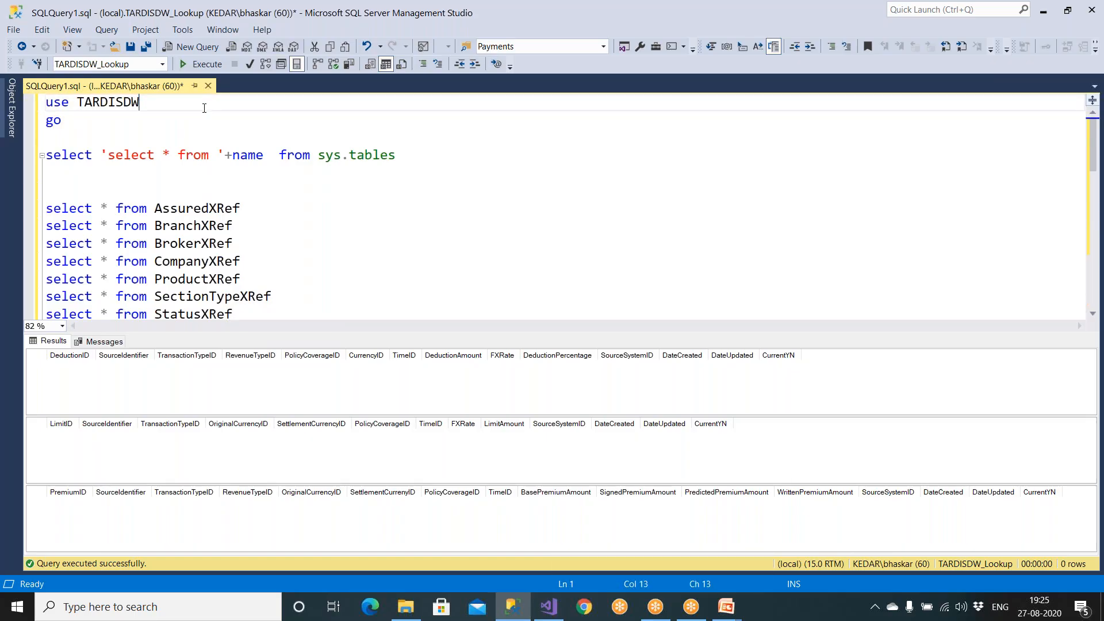
click(94, 114)
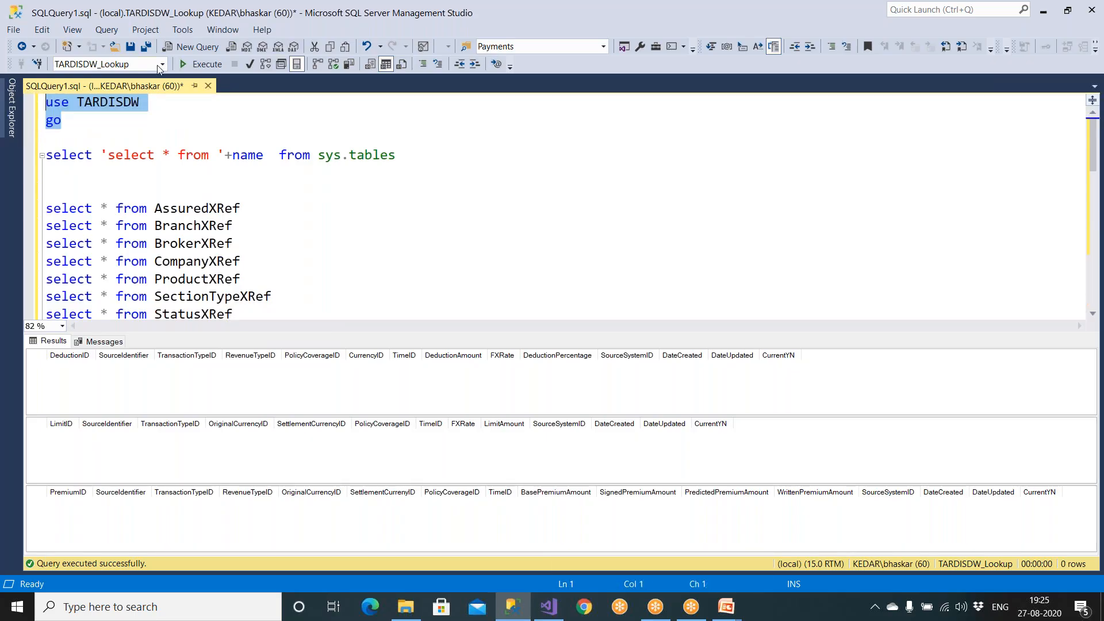
click(201, 64)
Add the comment "--Dim" on its own line directly above the Dimension.Date query.
scroll(274, 211, down, 1)
scroll(274, 211, down, 3)
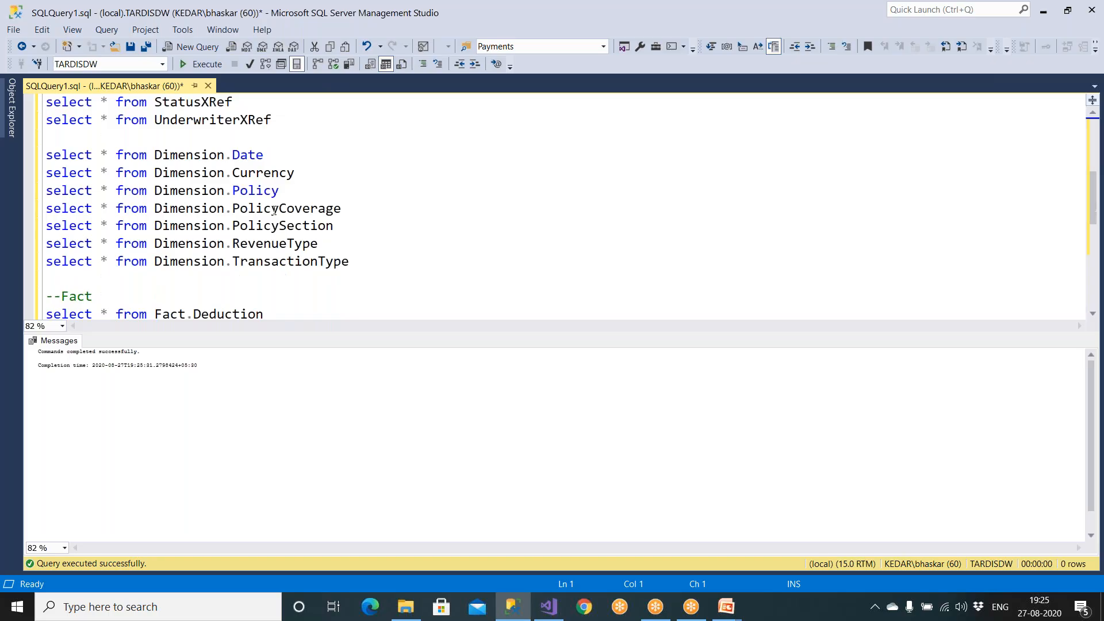
click(151, 138)
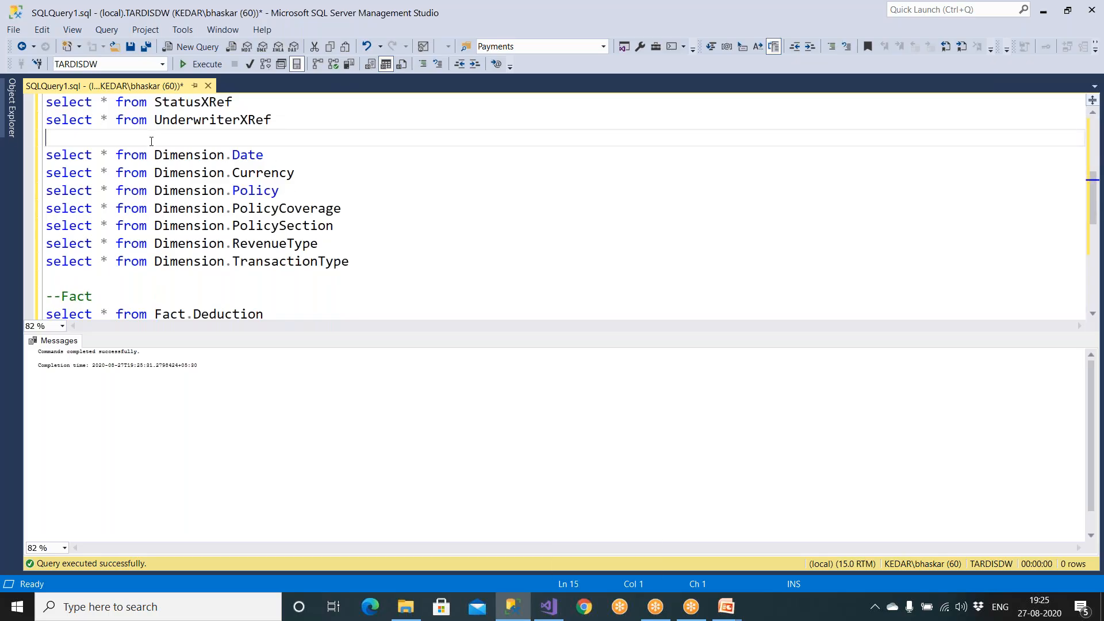
key(Return)
text(--Dim)
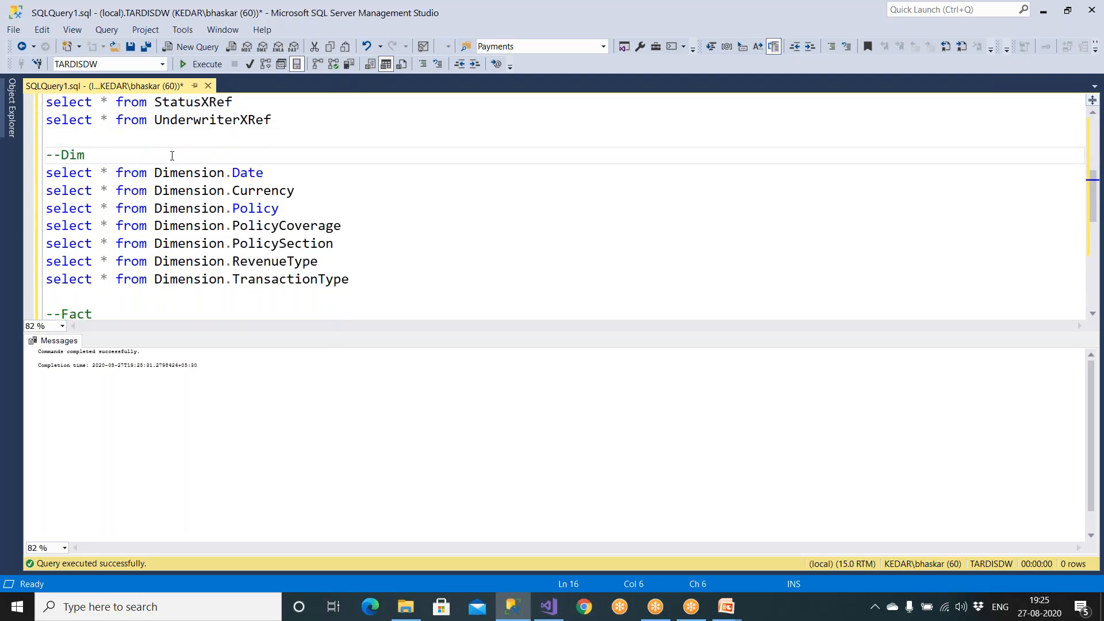
Run the Dimension.Date and Dimension.Currency queries separately against TARDISDW.
drag(262, 173, 46, 174)
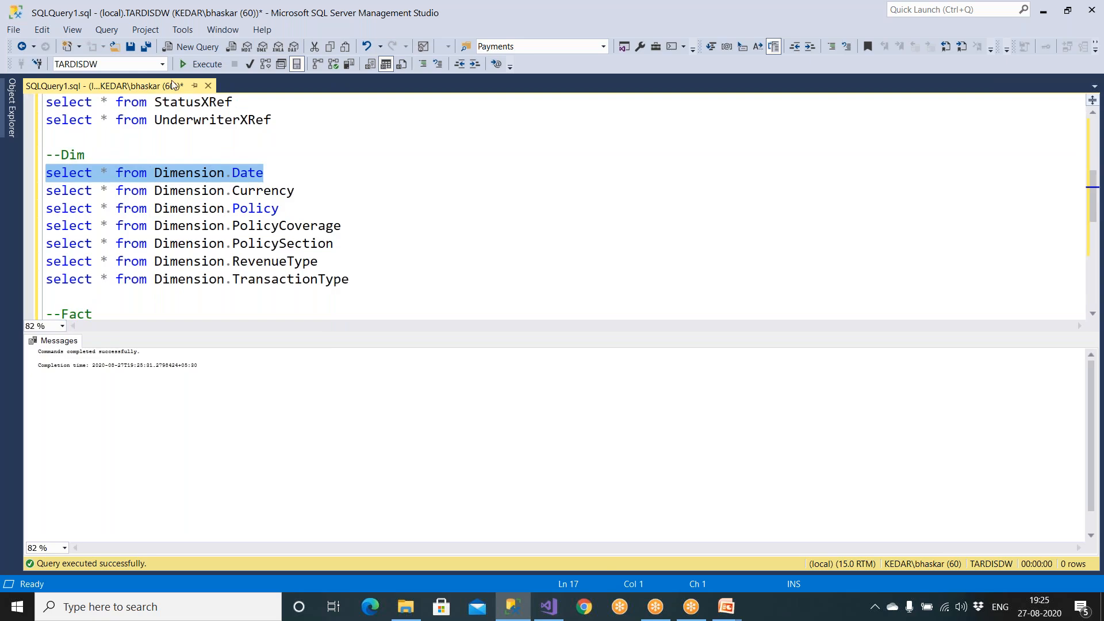
click(200, 64)
drag(295, 190, 46, 190)
key(F5)
Run the Dimension.Policy, Dimension.PolicyCoverage and Dimension.PolicySection queries one at a time against TARDISDW.
drag(279, 208, 30, 212)
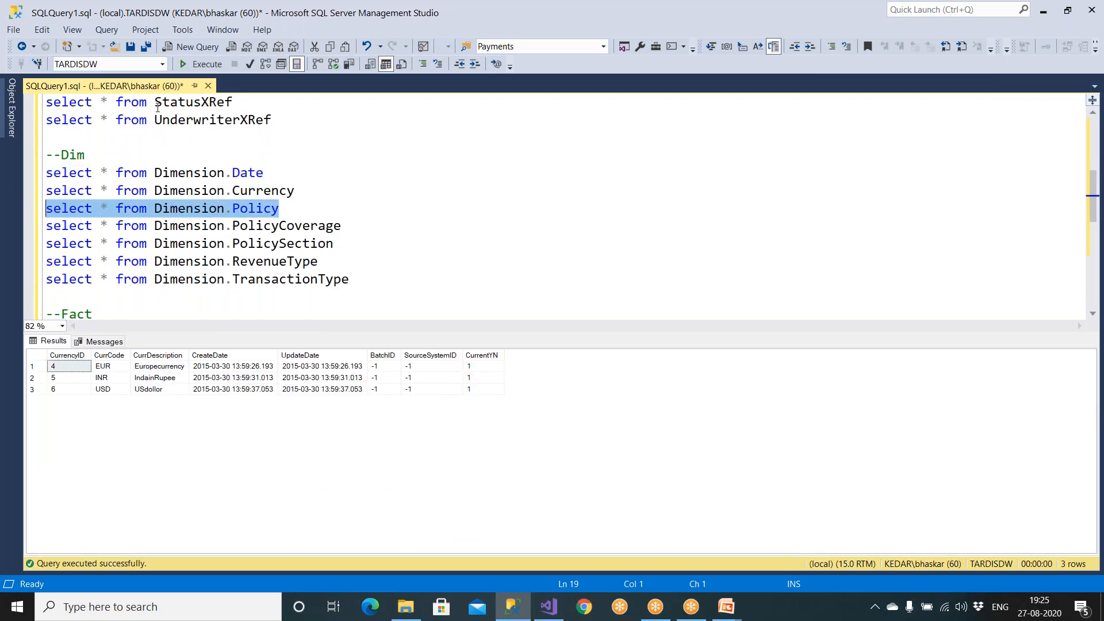
click(198, 64)
drag(347, 231, 19, 229)
click(198, 63)
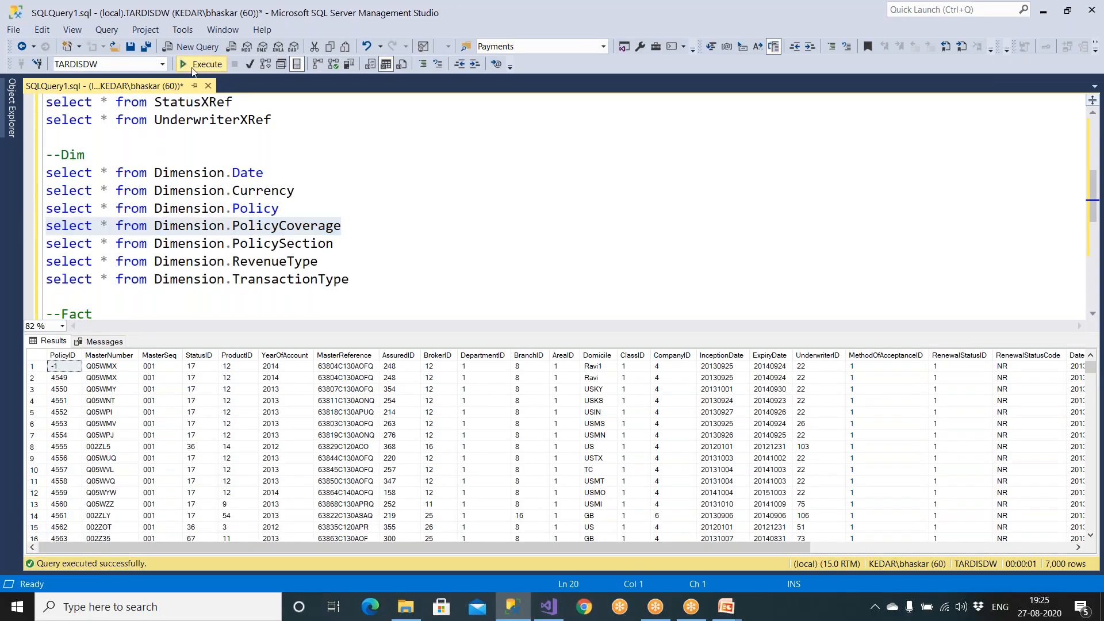
drag(335, 244, 6, 252)
click(198, 63)
Run the Dimension.RevenueType and Dimension.TransactionType queries separately against TARDISDW.
drag(316, 260, 22, 270)
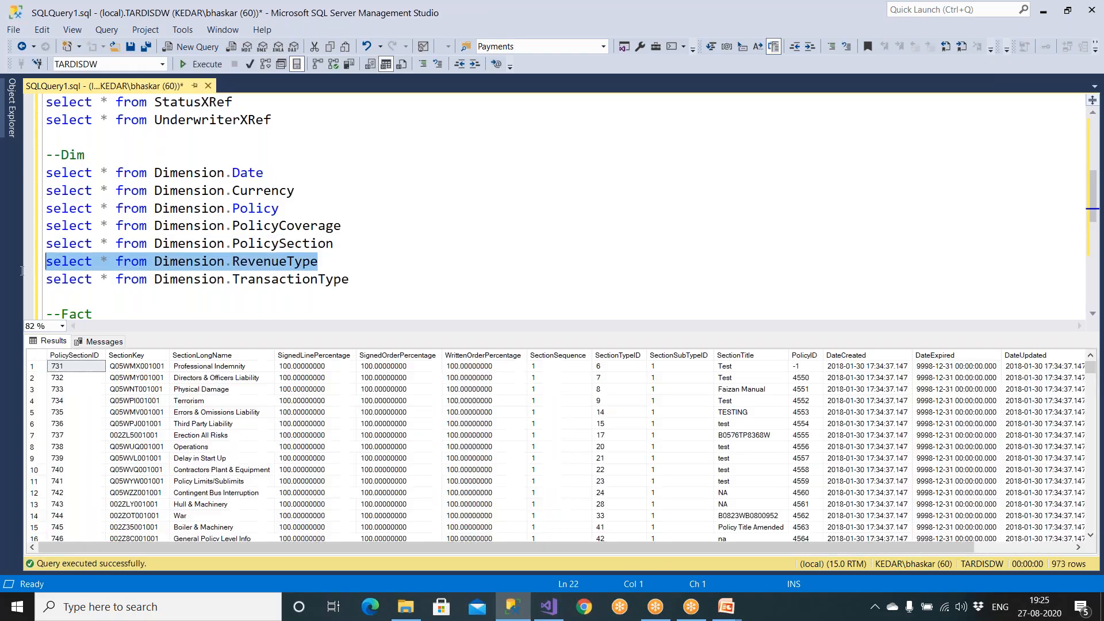
click(199, 65)
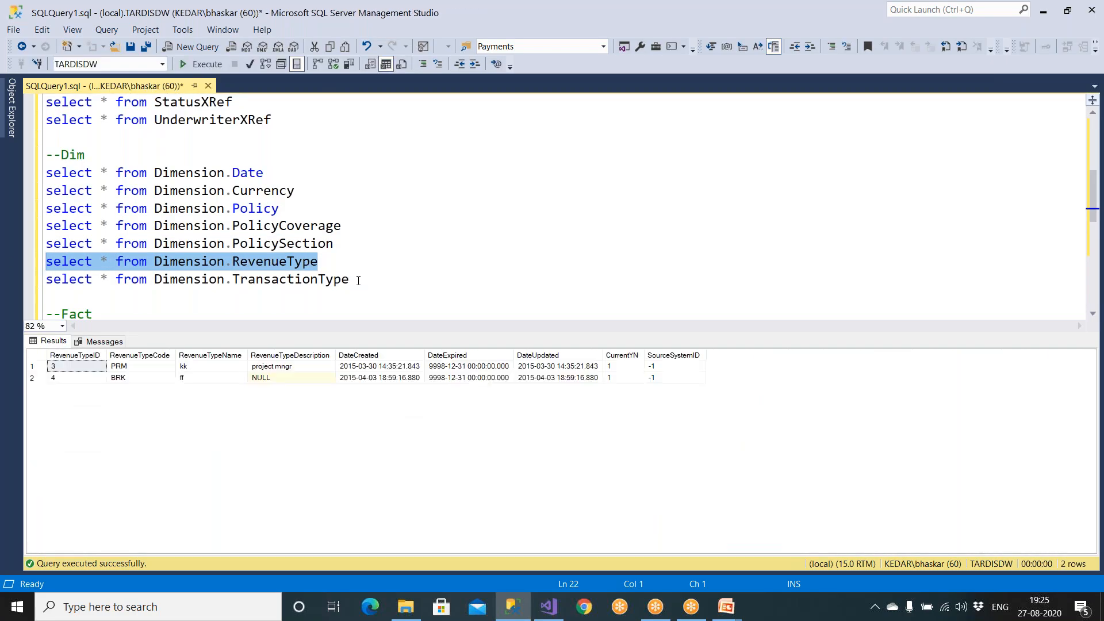
drag(349, 279, 6, 286)
click(199, 64)
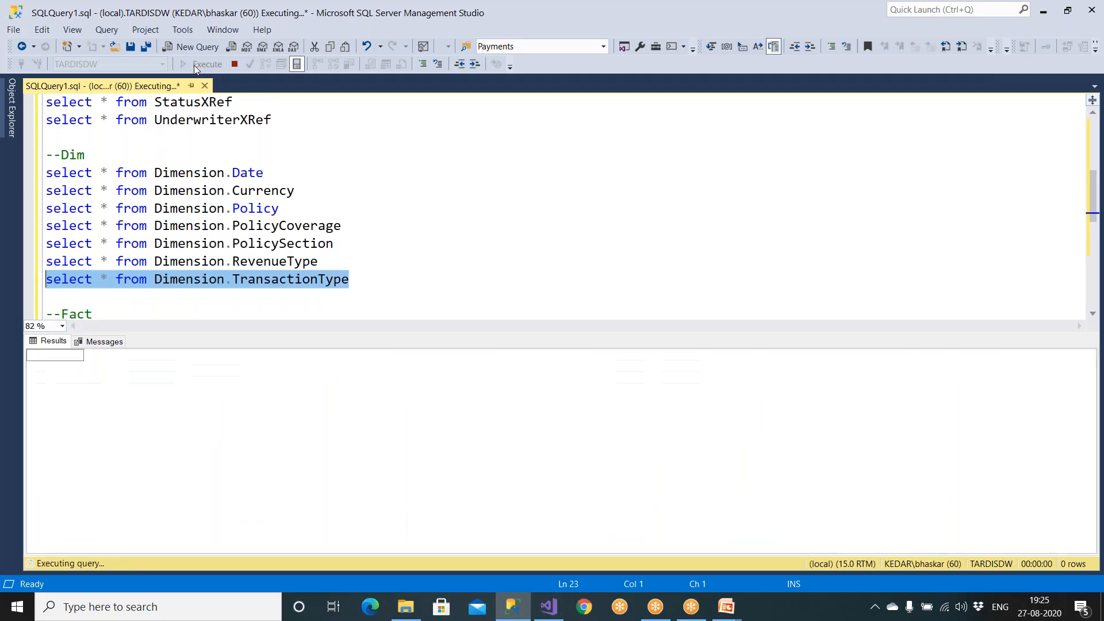
Run the Fact.Deduction, Fact.Limit and Fact.Premium queries one at a time to check for fact data in TARDISDW.
scroll(339, 295, down, 2)
drag(263, 226, 6, 226)
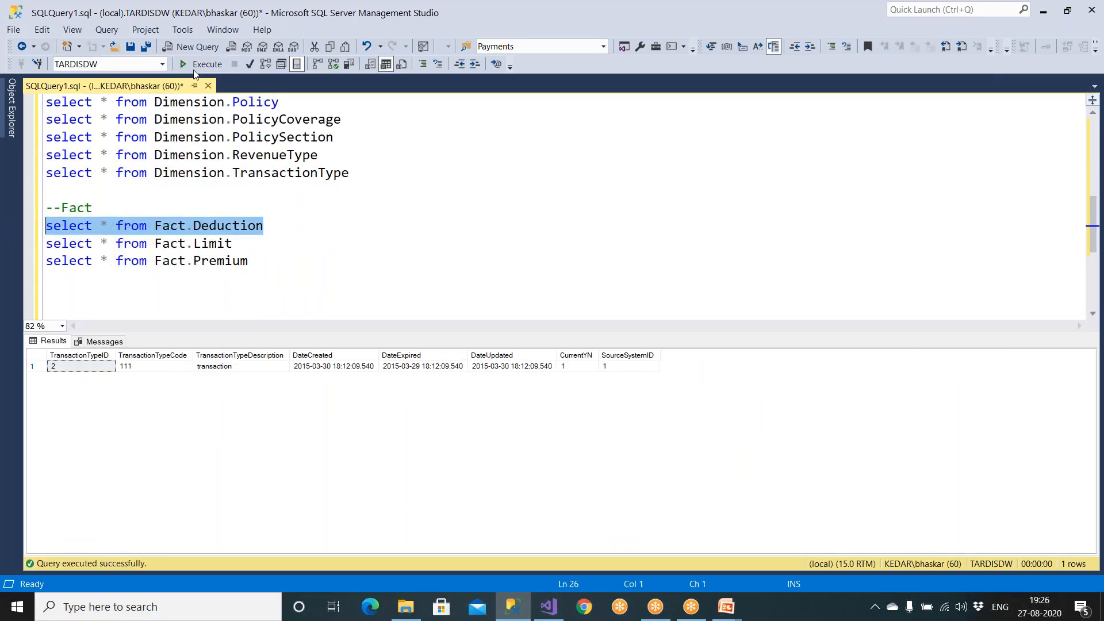
click(195, 67)
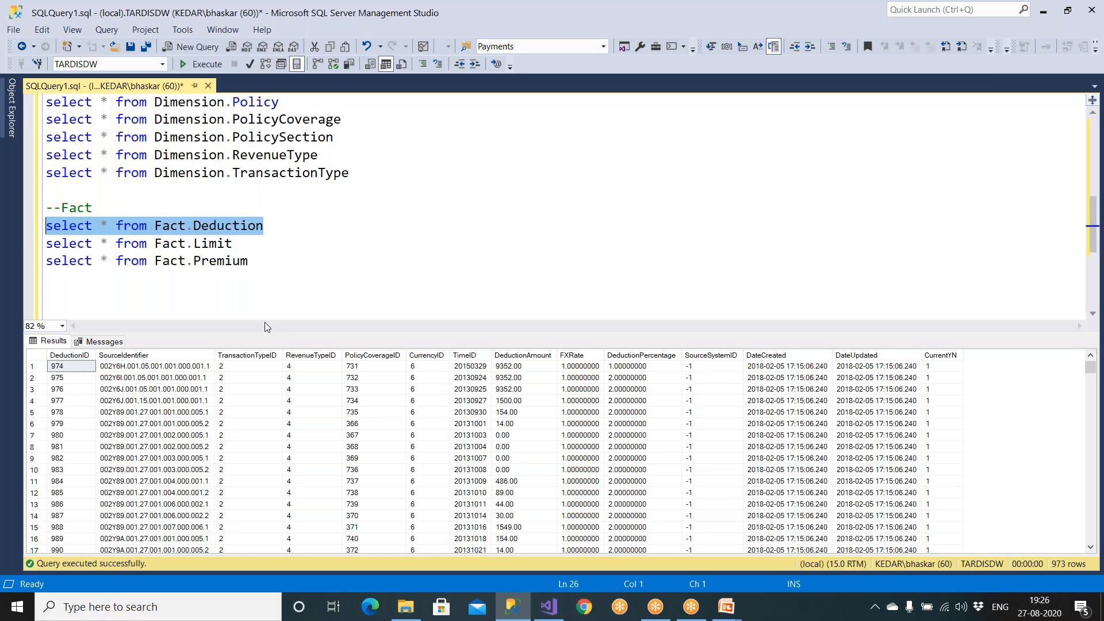
drag(232, 244, 40, 244)
click(202, 68)
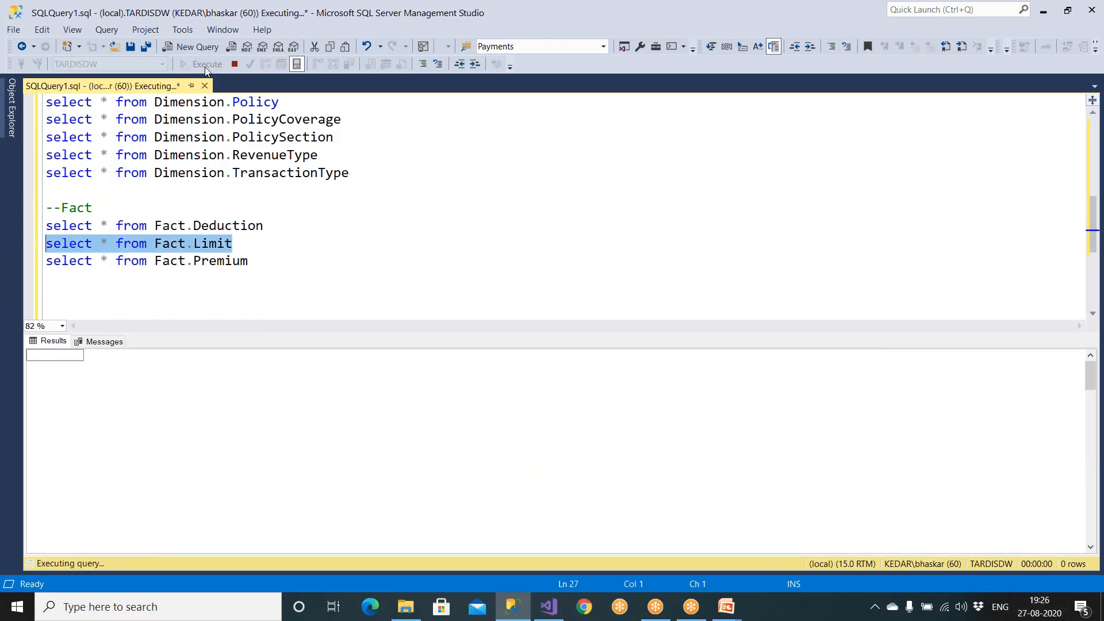
drag(265, 269, 30, 260)
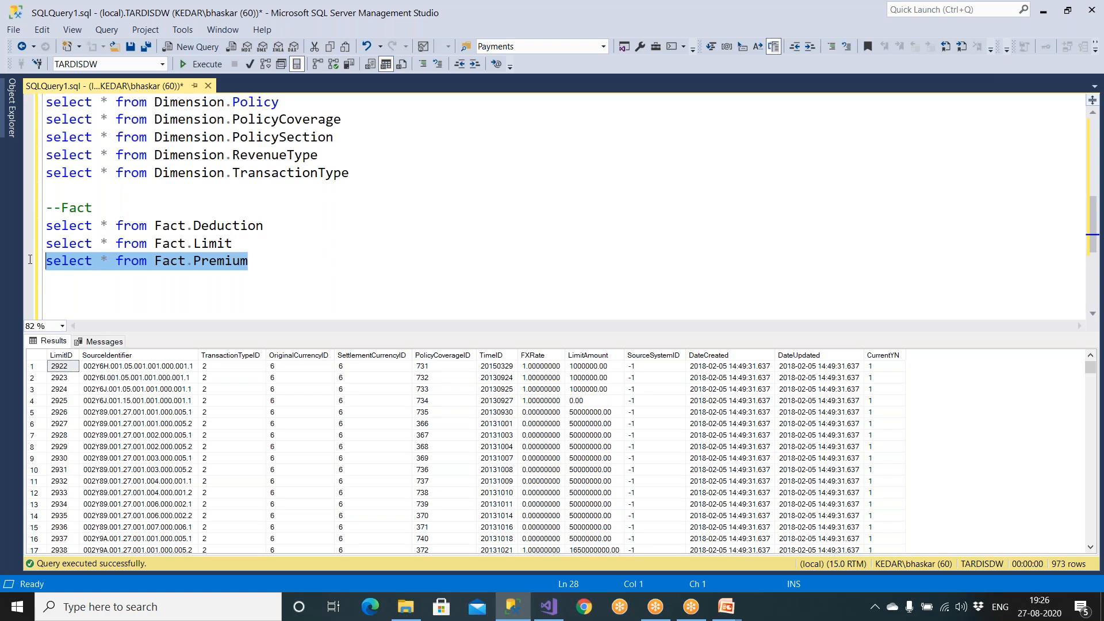
click(202, 64)
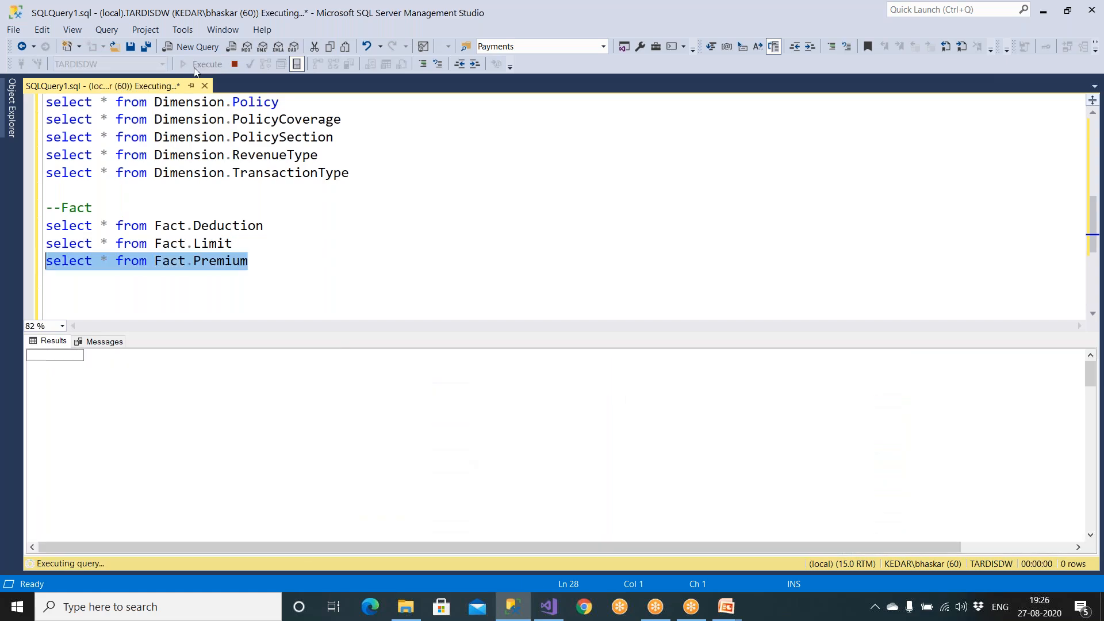
Glance at the Visual Studio cube project, examine the TARDISDW tables in Management Studio's Object Explorer, and switch back to Visual Studio.
click(548, 608)
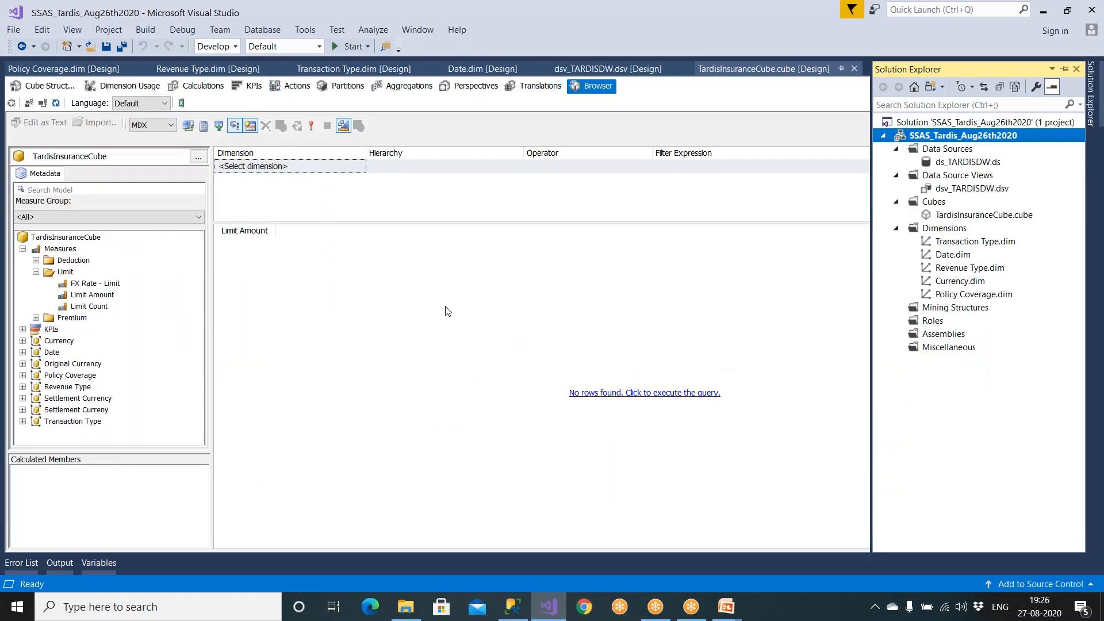
click(512, 607)
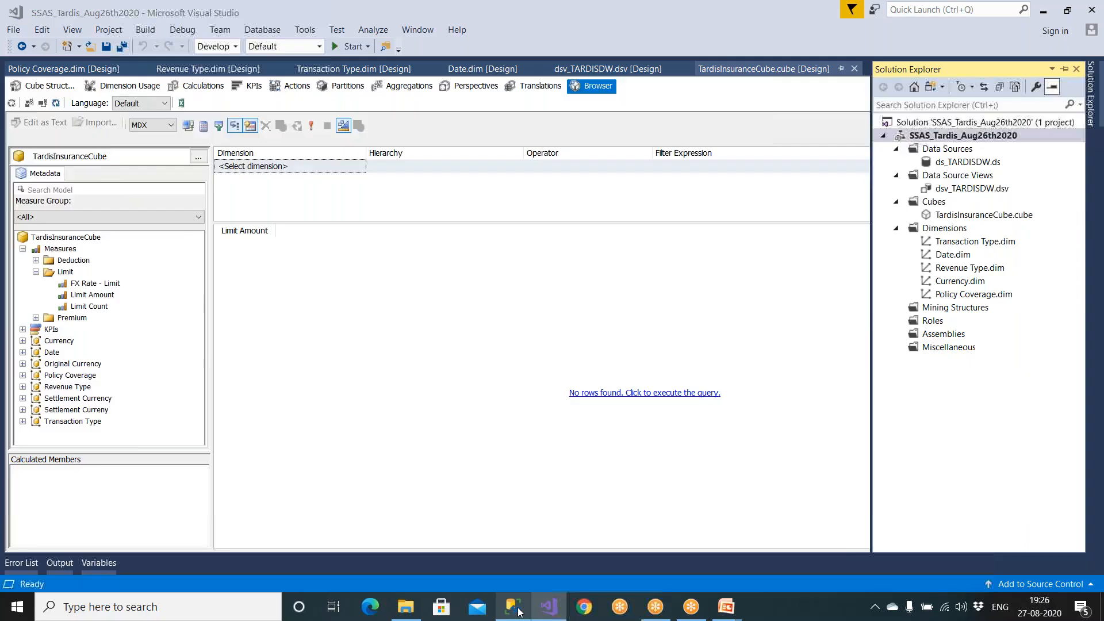
click(16, 117)
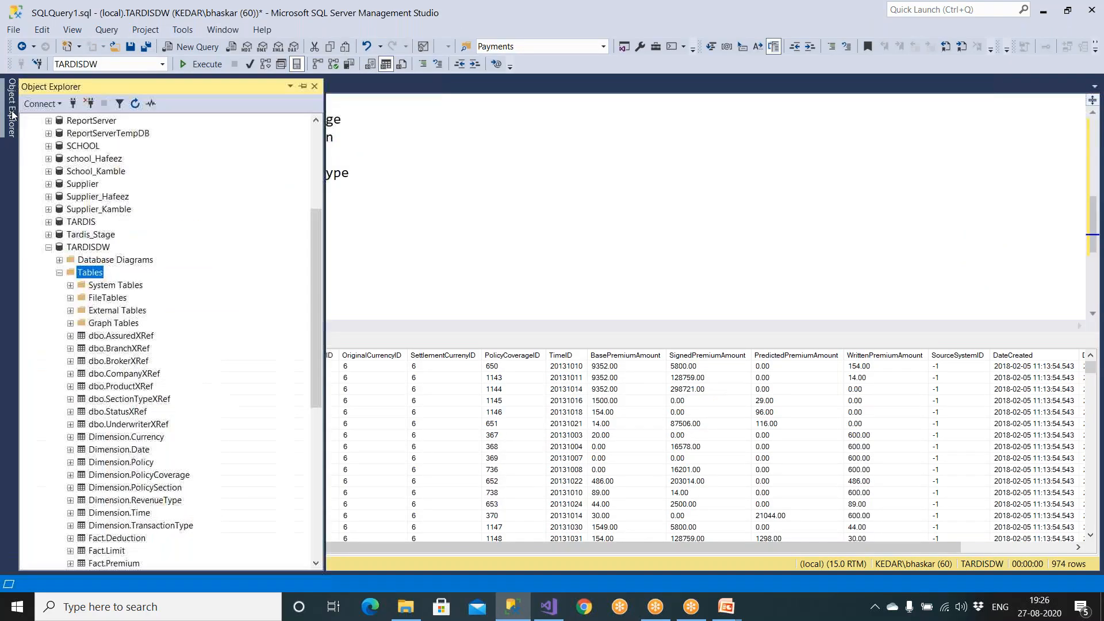
click(49, 247)
click(115, 324)
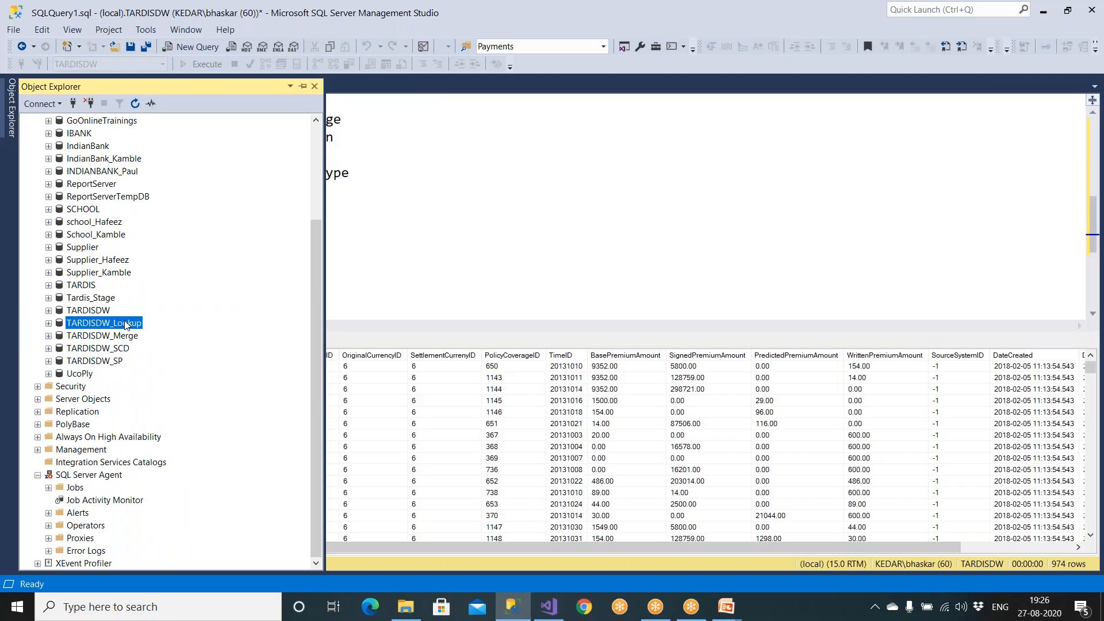
click(49, 311)
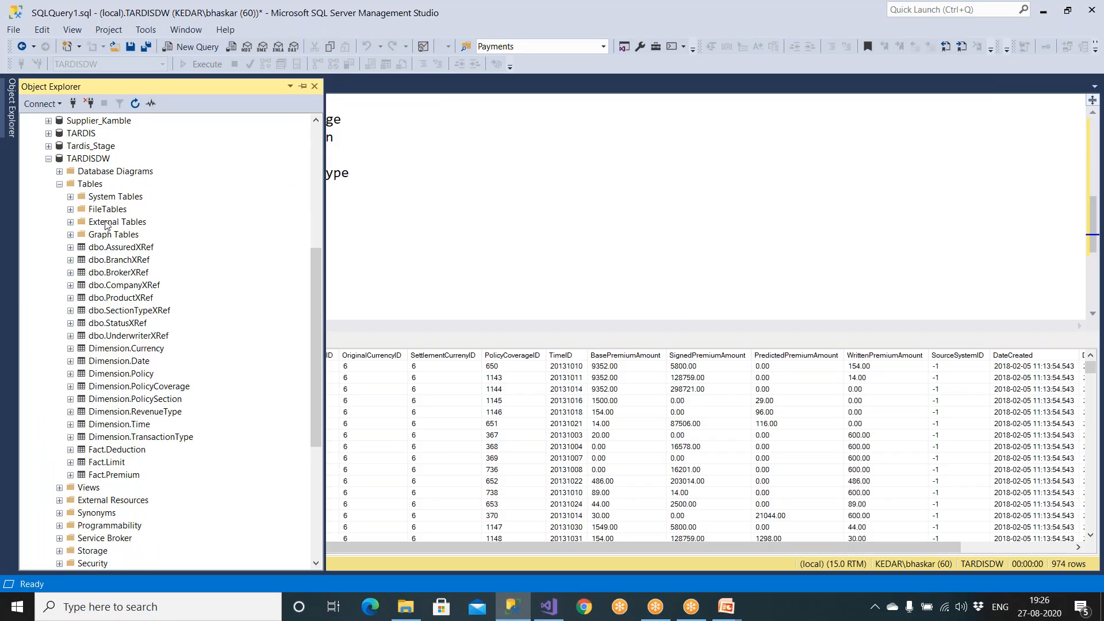
click(95, 161)
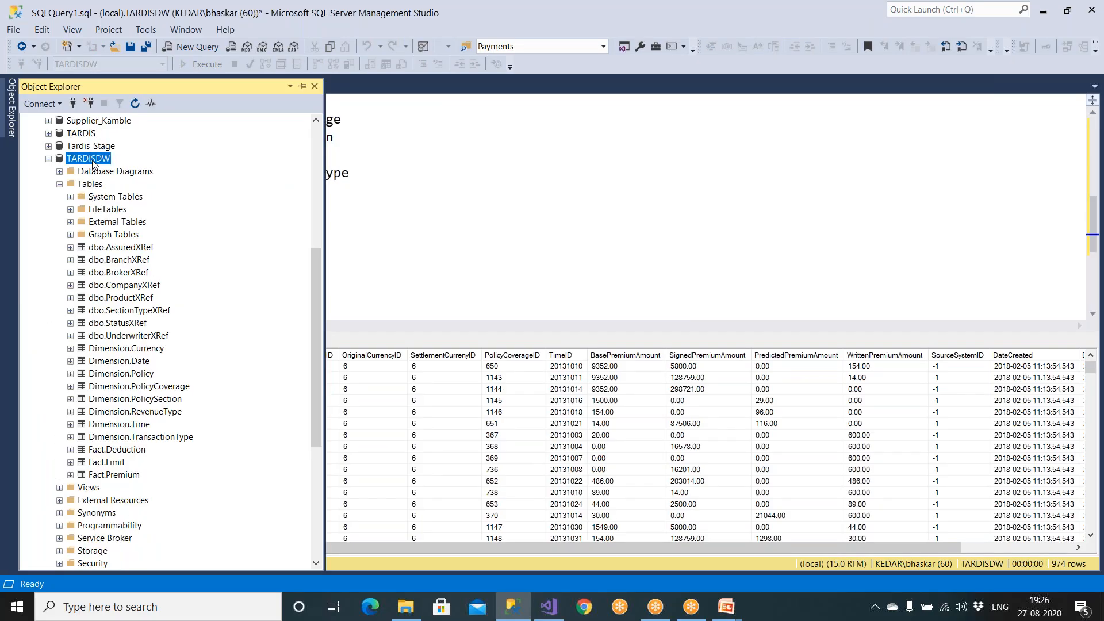
click(549, 606)
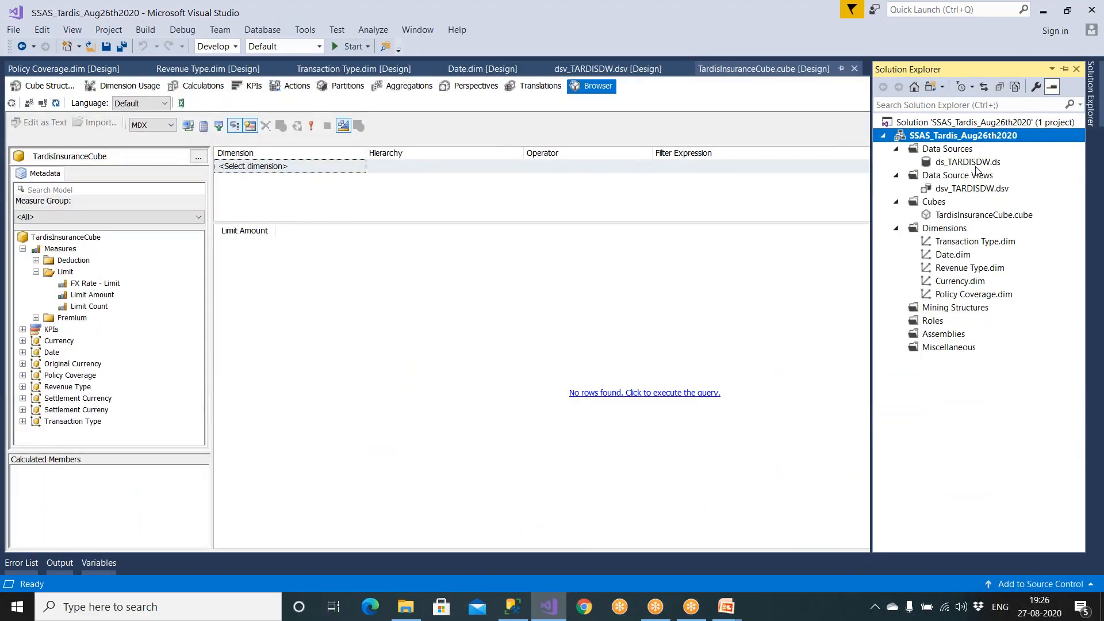
Point the ds_TARDISDW data source's connection to the TARDISDW database.
double_click(968, 162)
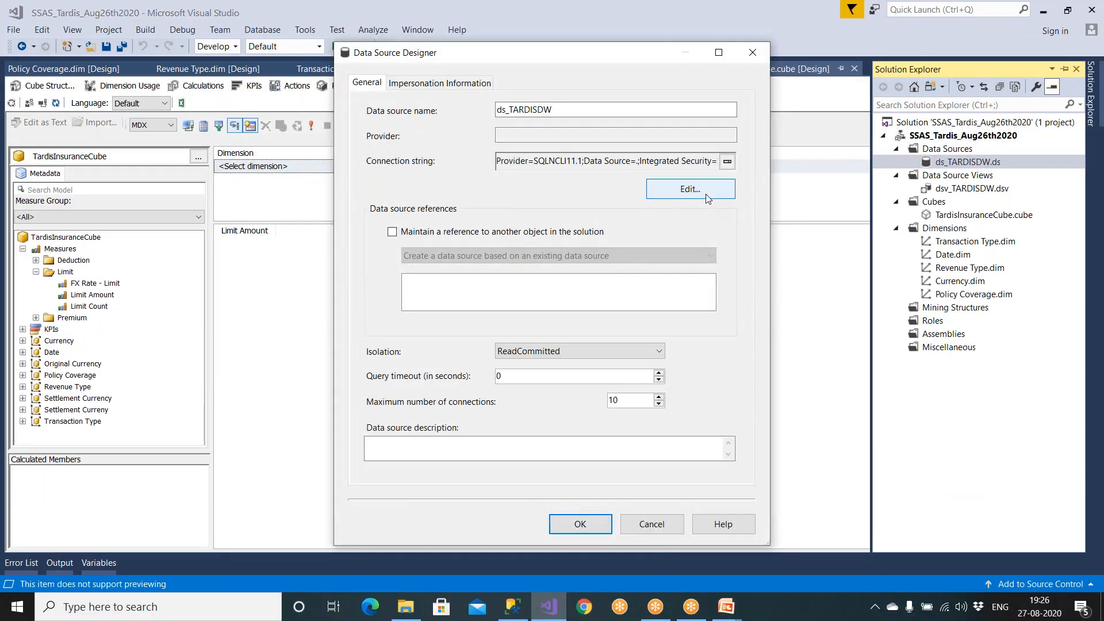
click(683, 192)
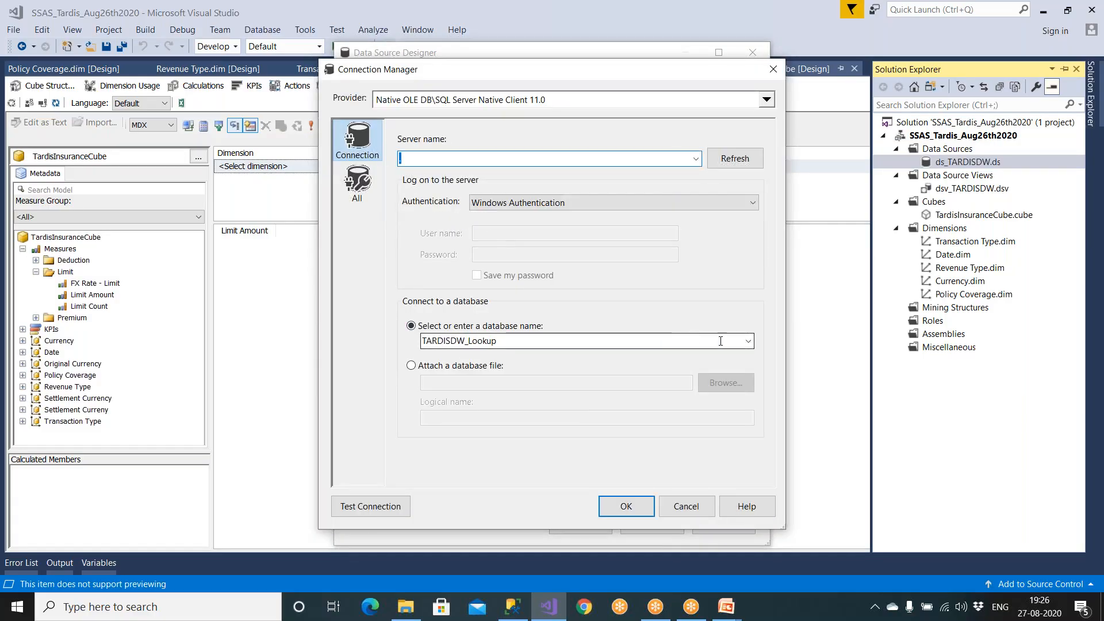
click(747, 341)
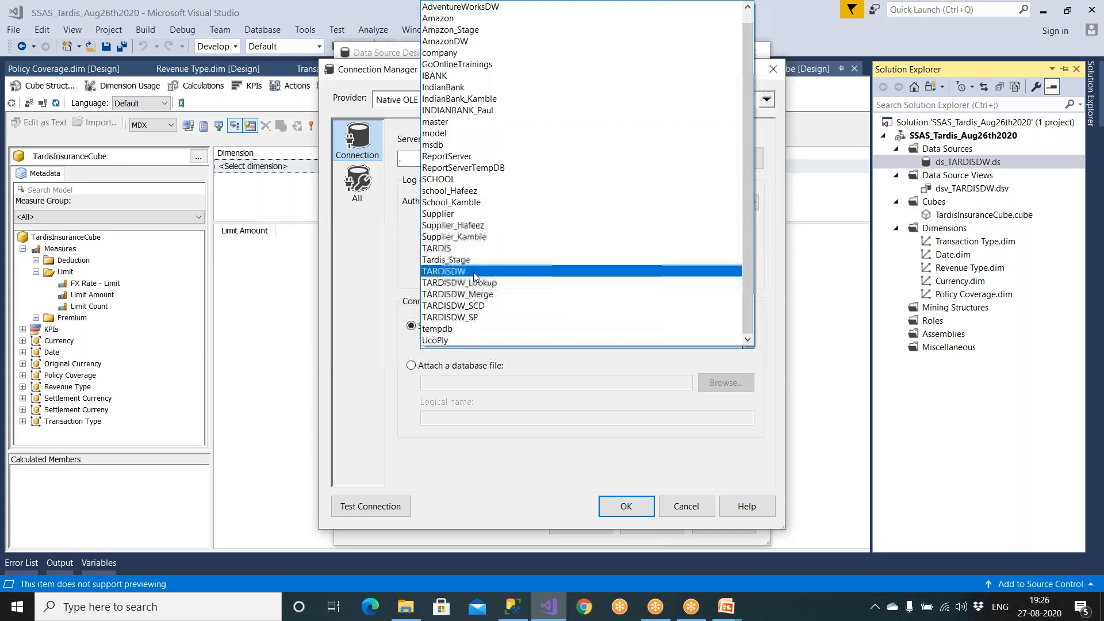
click(471, 274)
click(475, 346)
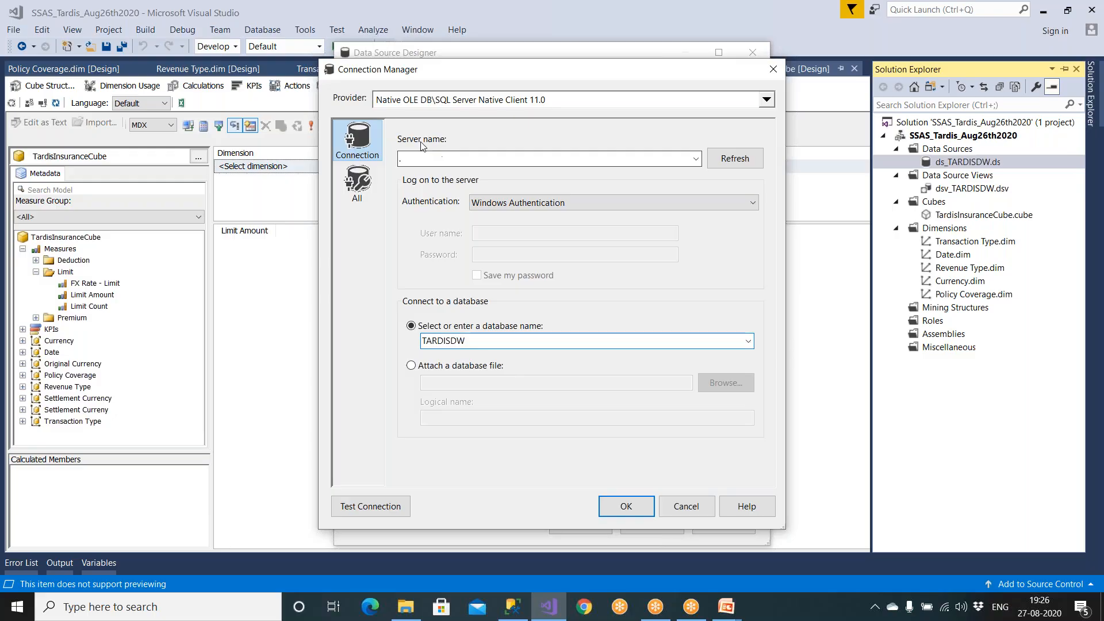
Test the data source connection and save the updated ds_TARDISDW data source.
click(399, 508)
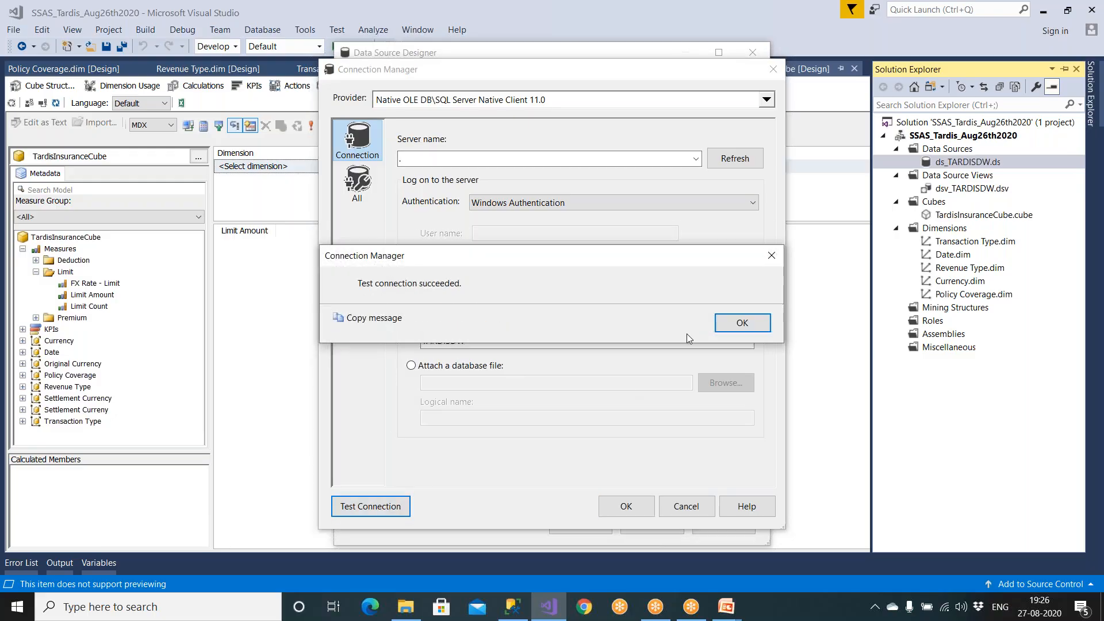
click(735, 320)
click(625, 506)
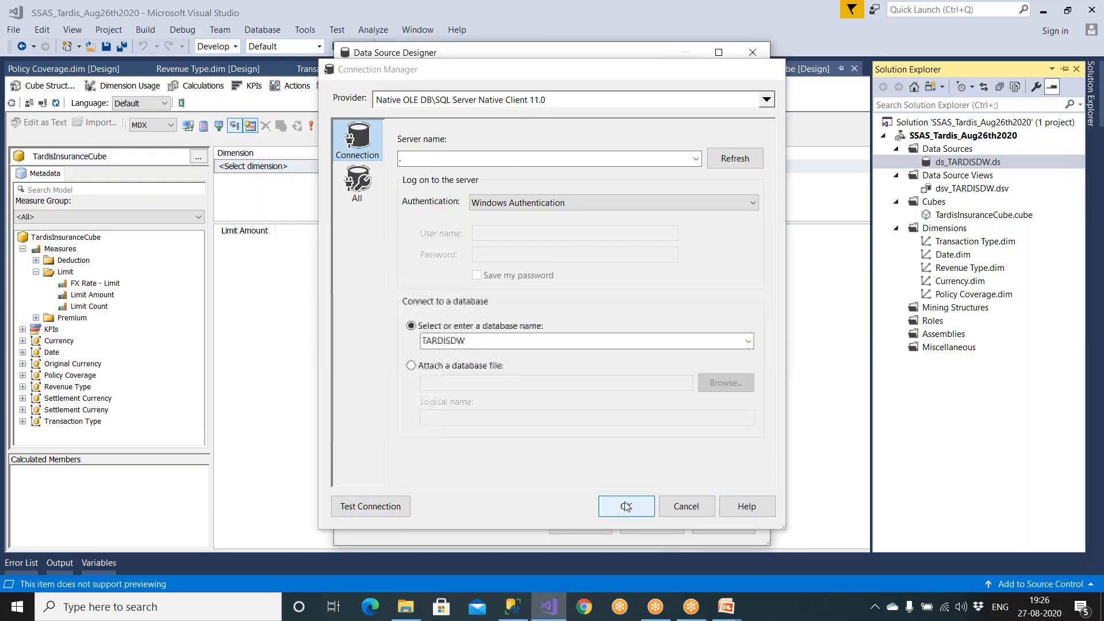
click(586, 523)
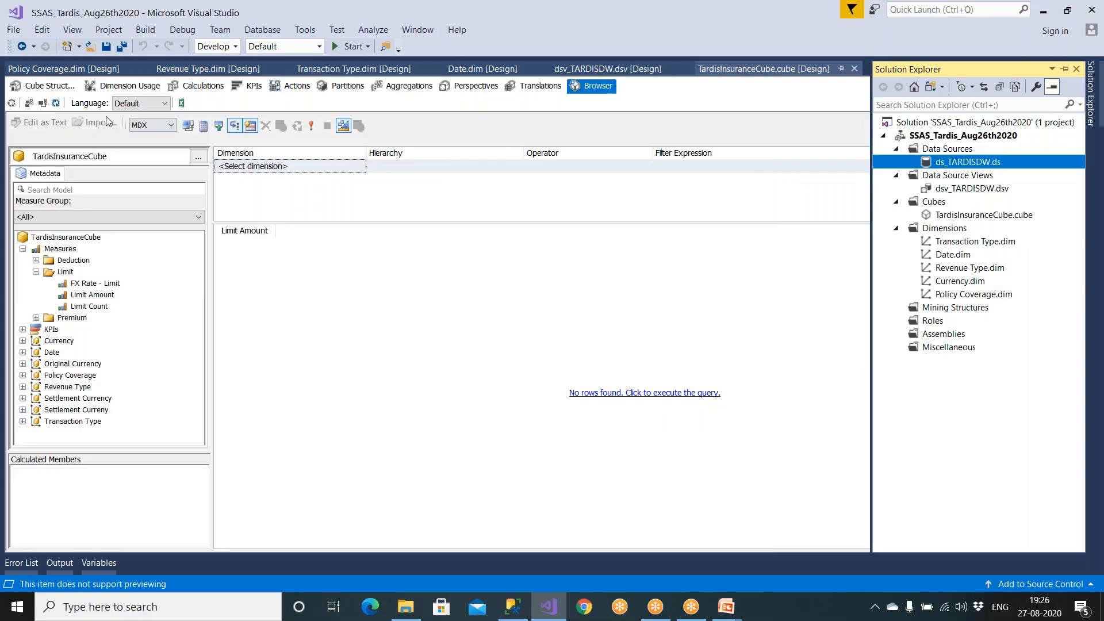
Return to the structure view of TardisInsuranceCube and build the SSAS_Tardis_Aug26th2020 project.
click(41, 85)
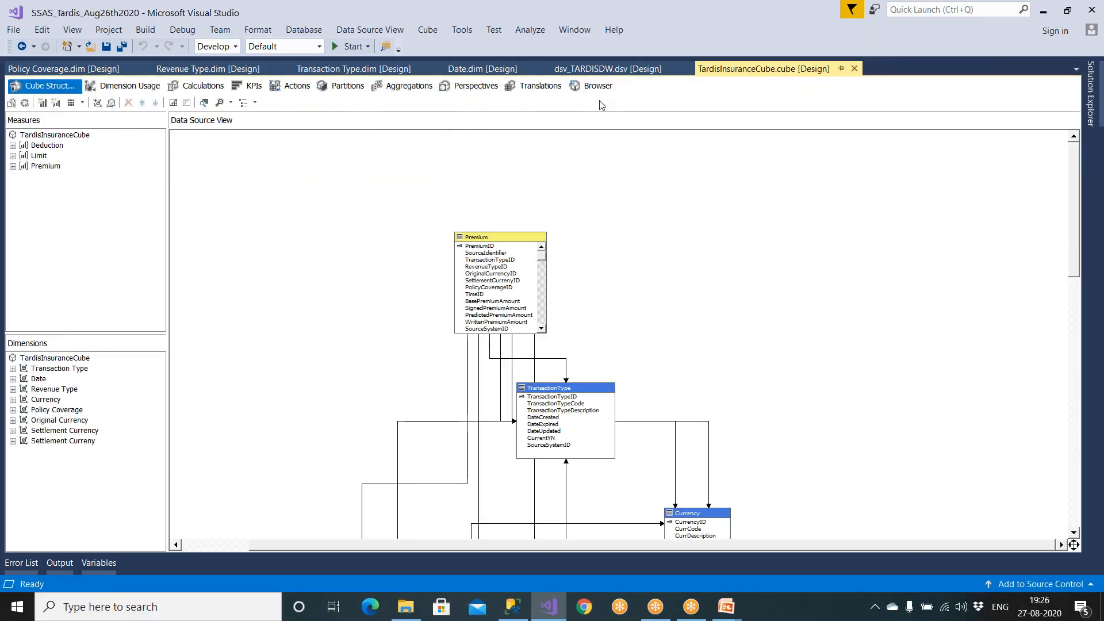
click(597, 86)
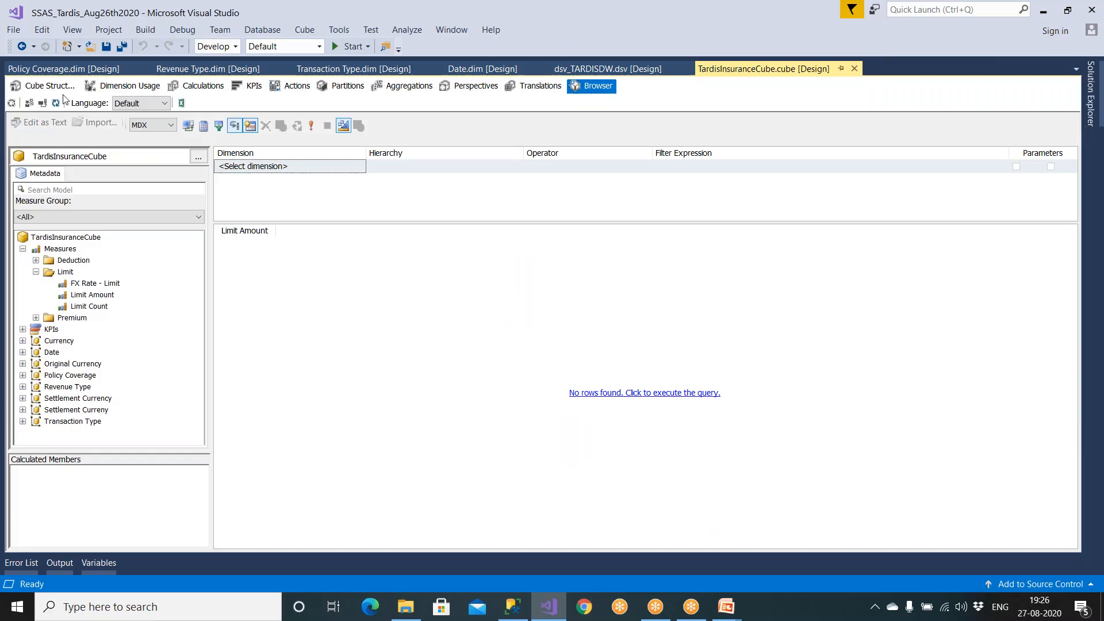
click(58, 87)
click(1092, 91)
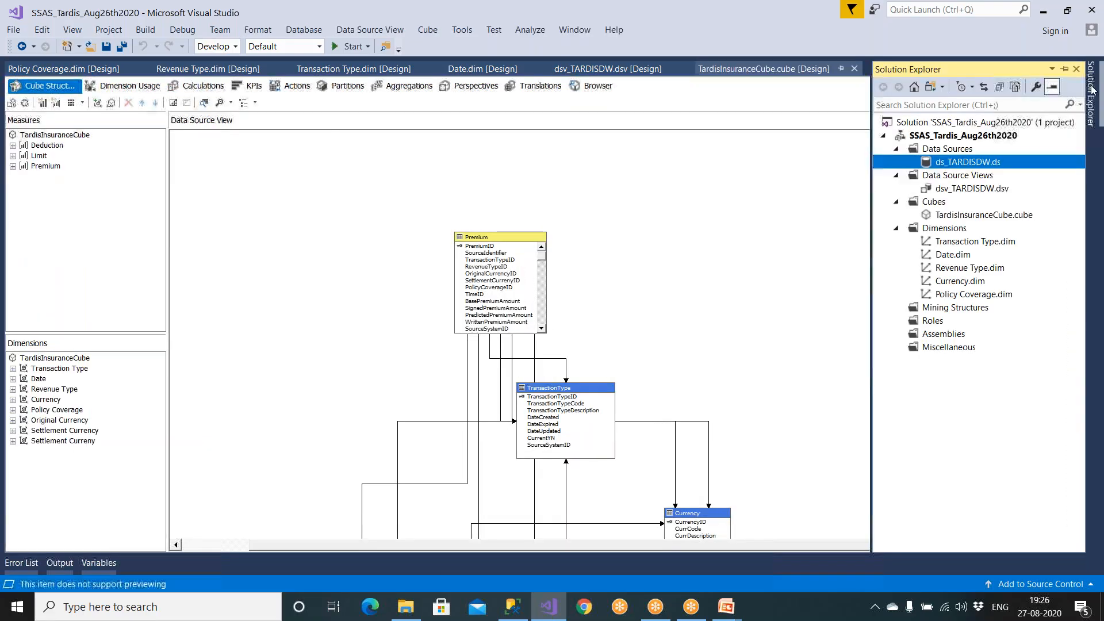
click(941, 137)
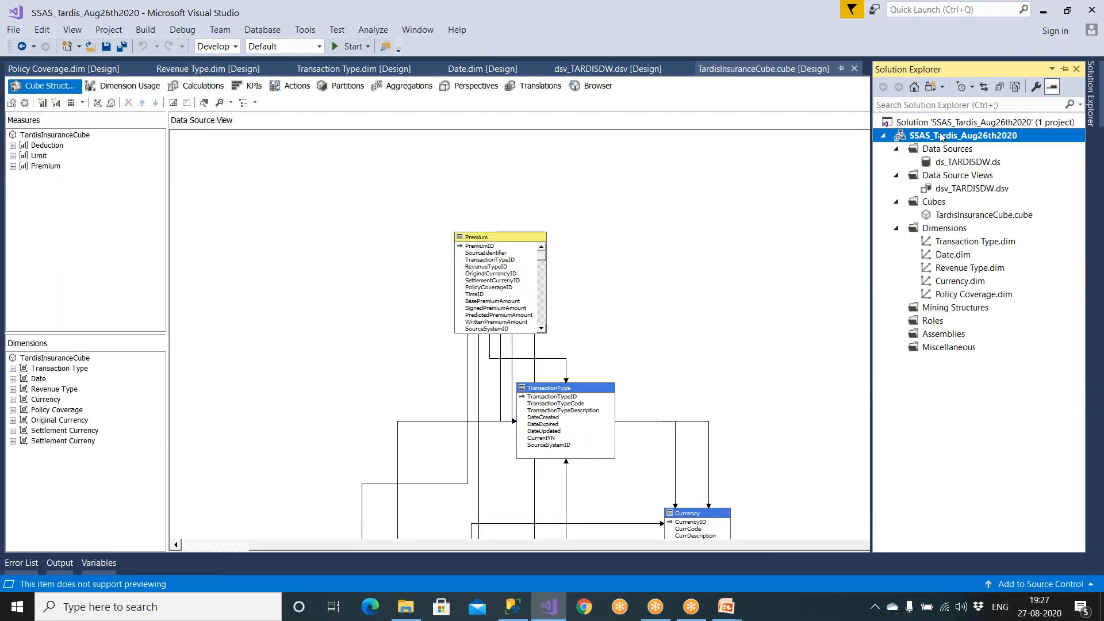
right_click(942, 137)
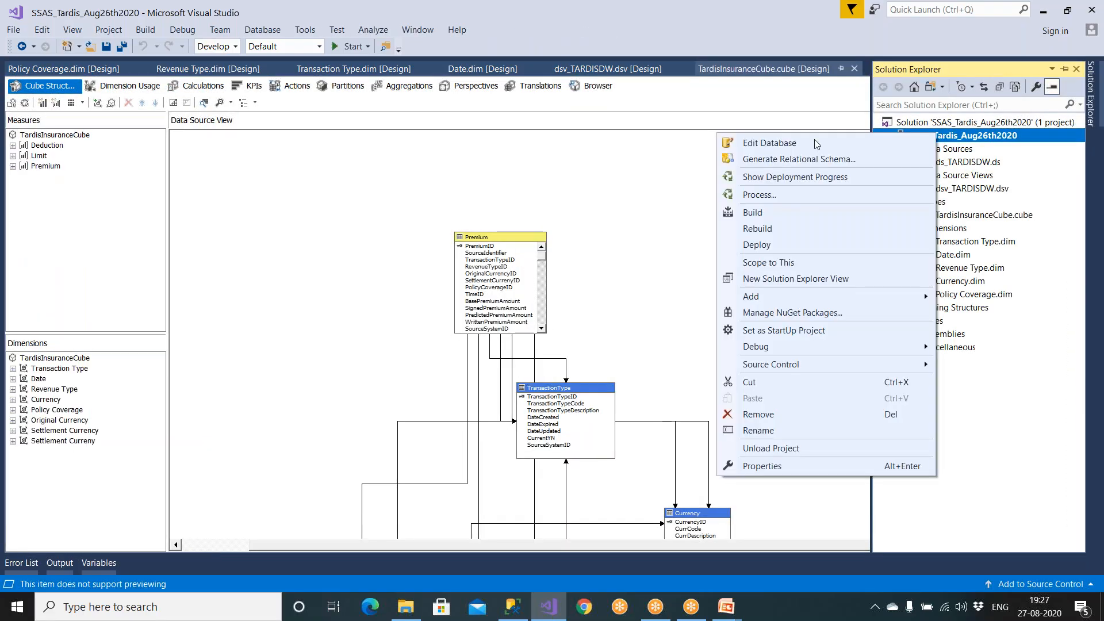
click(785, 214)
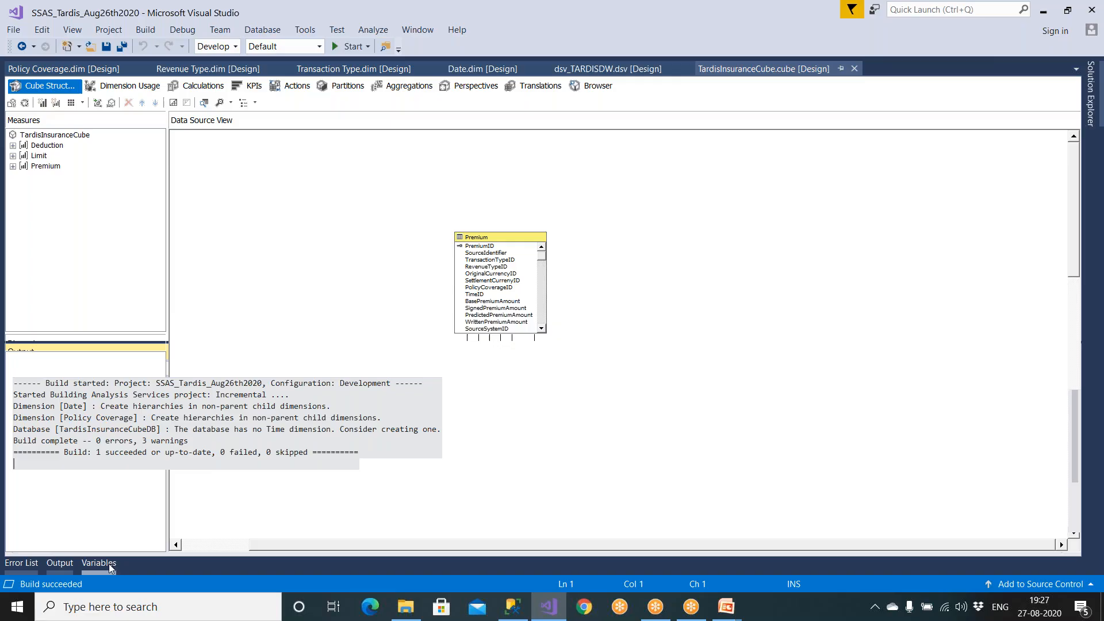
Check the target server and database in the SSAS_Tardis_Aug26th2020 project's deployment properties.
click(1092, 89)
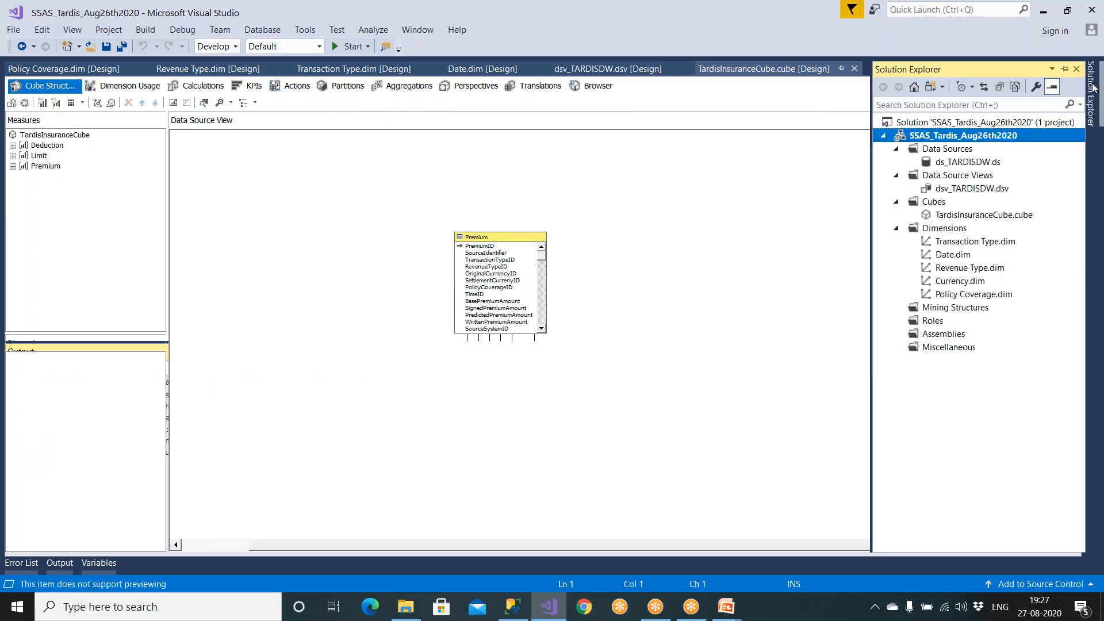
right_click(964, 140)
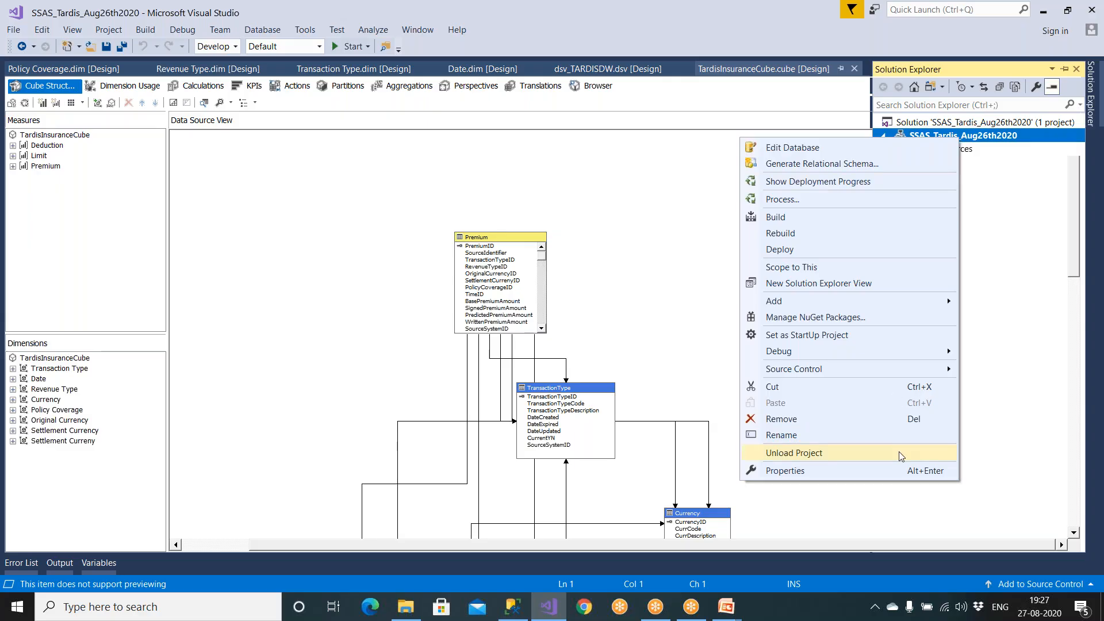
click(851, 471)
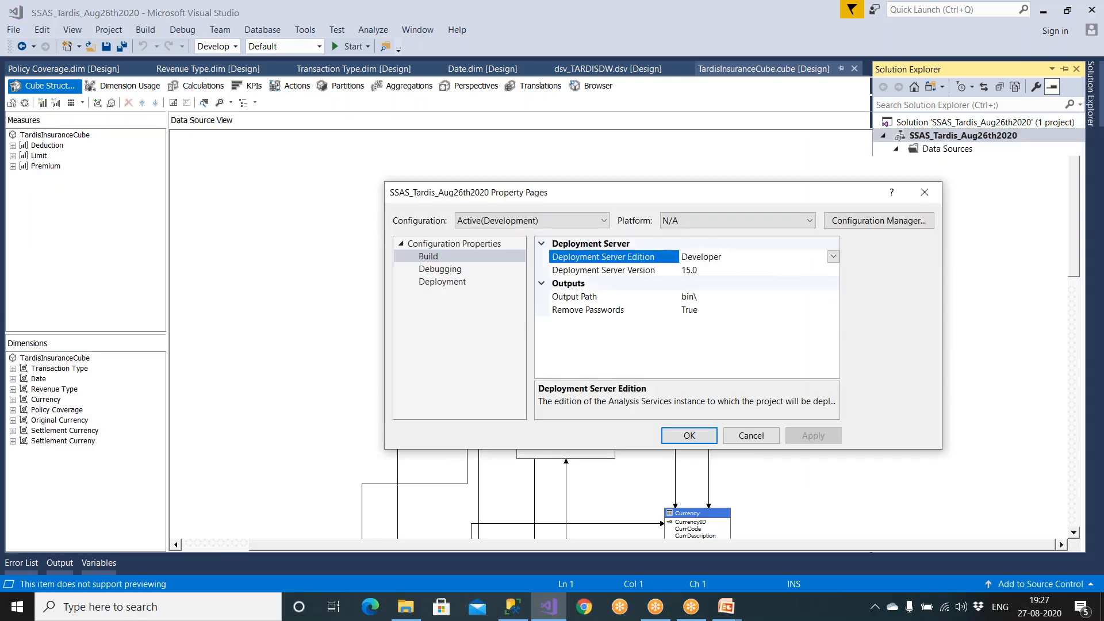
click(442, 285)
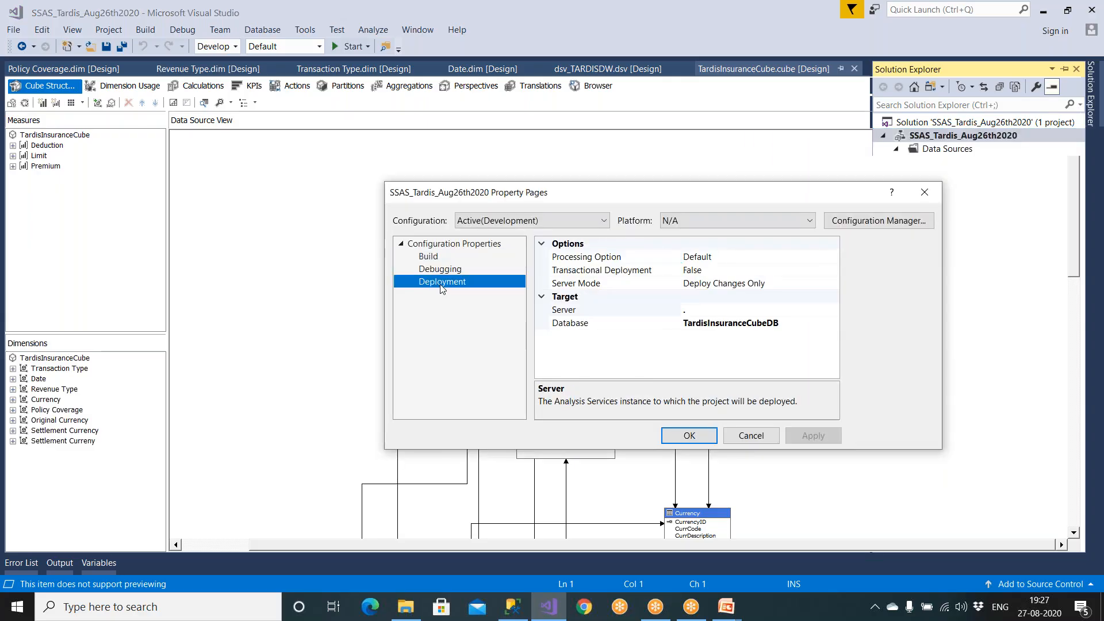
click(699, 311)
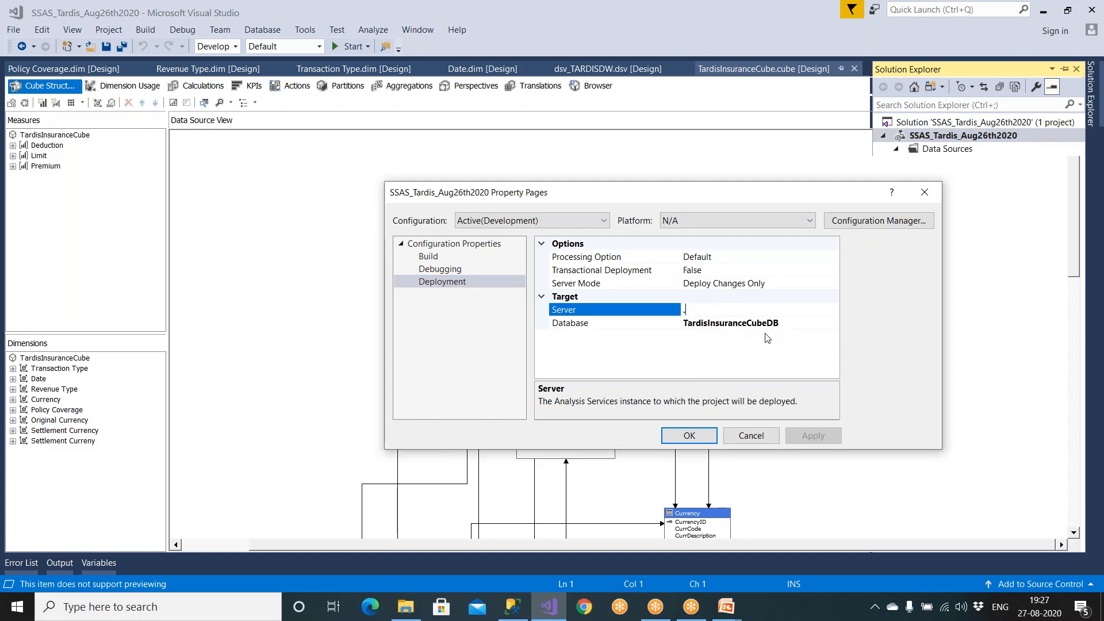
click(690, 437)
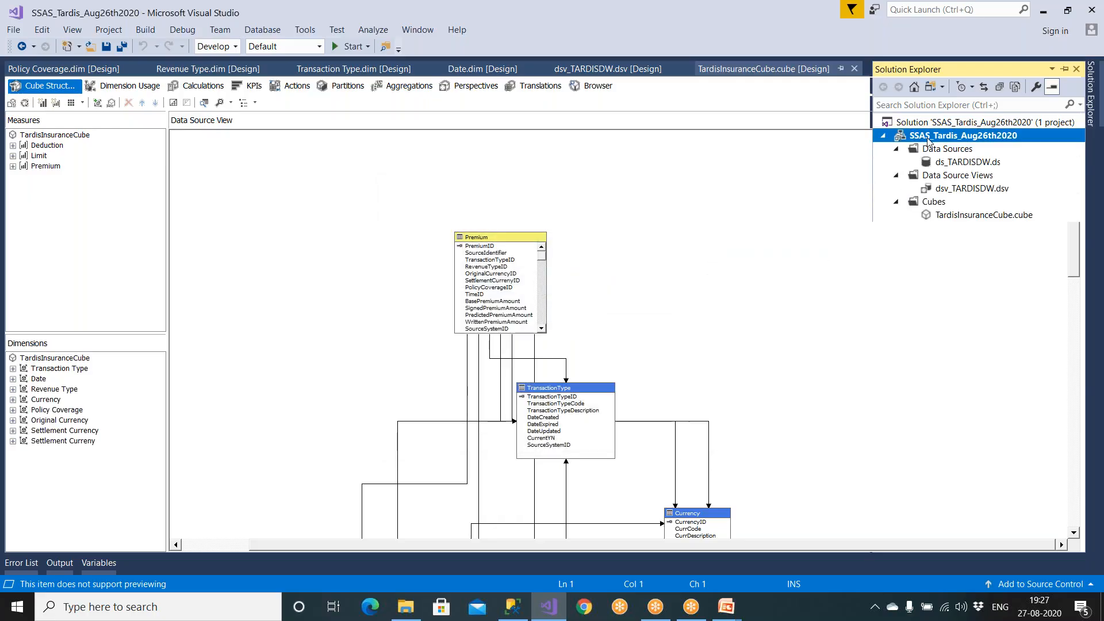
Deploy the project over the existing server database and run Process Full on TardisInsuranceCubeDB, closing the progress windows at the end.
right_click(923, 136)
click(748, 199)
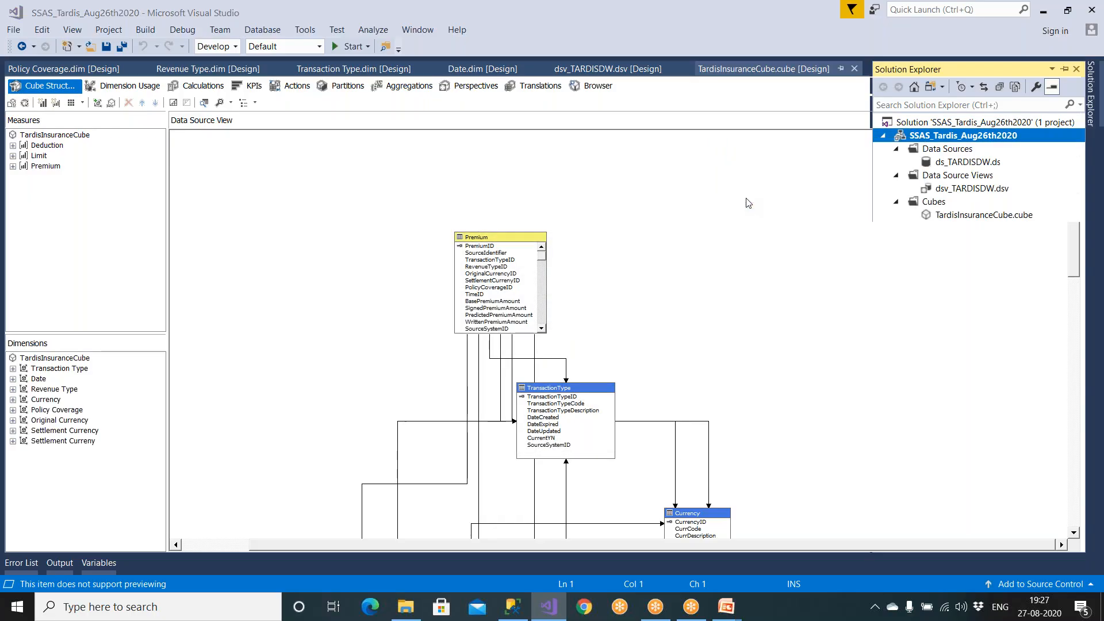
click(615, 333)
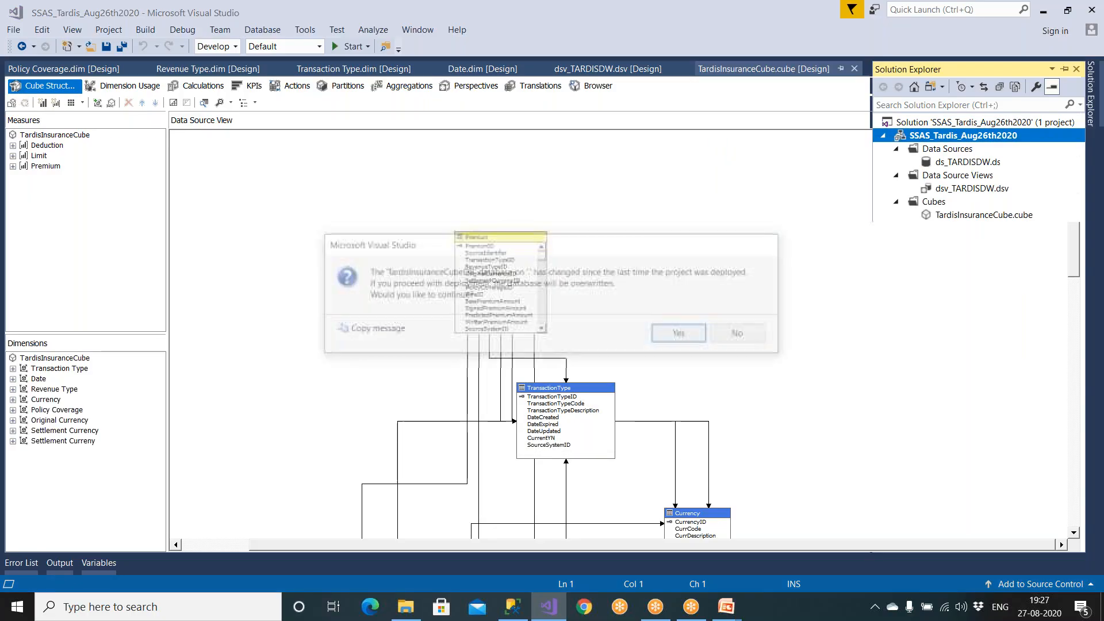
click(707, 336)
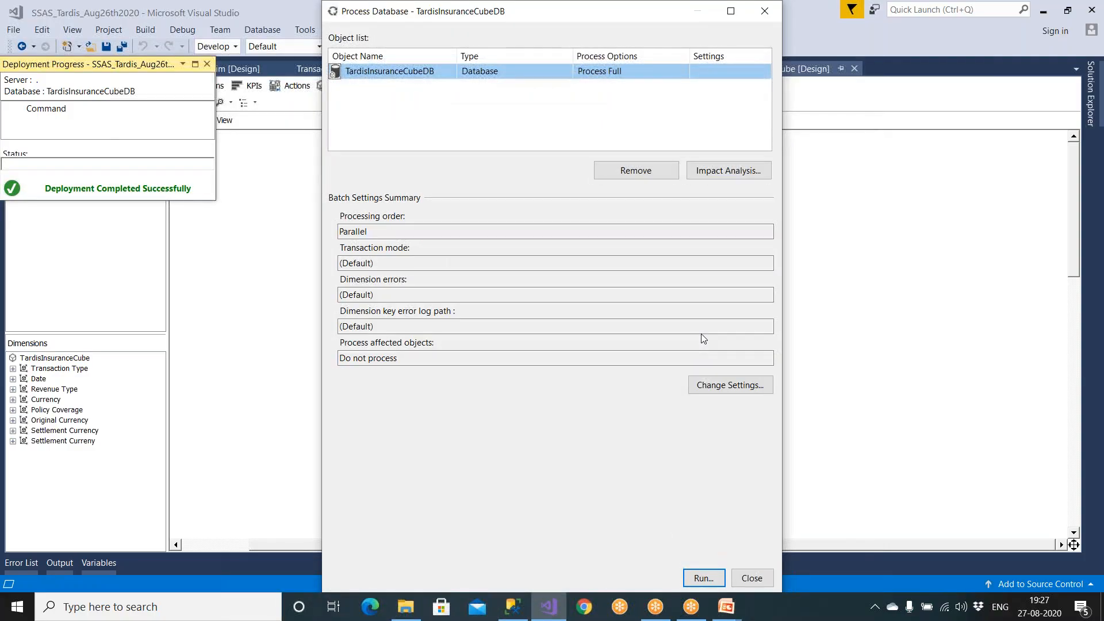
click(703, 578)
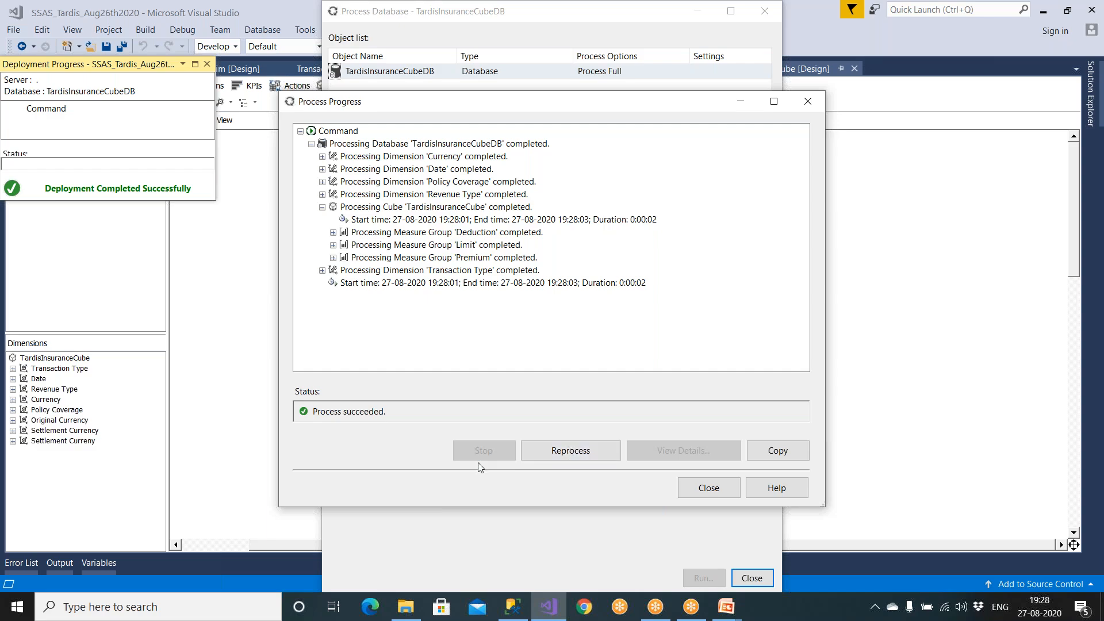
click(709, 487)
click(752, 578)
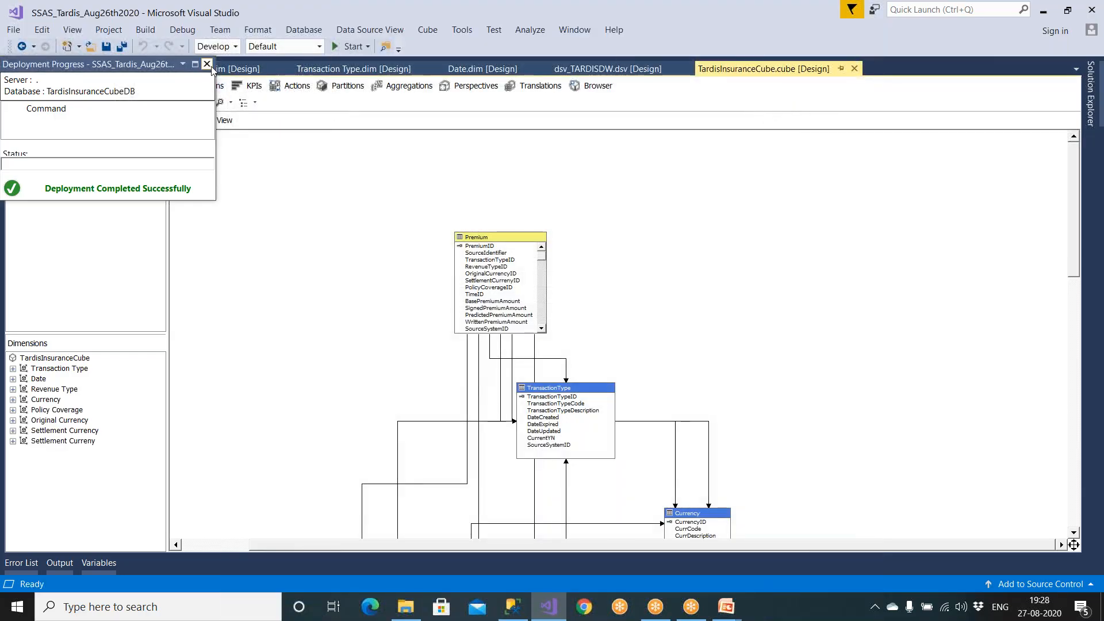
click(207, 64)
Reconnect the cube browser to the reprocessed cube and query the Deduction Amount measure.
click(598, 90)
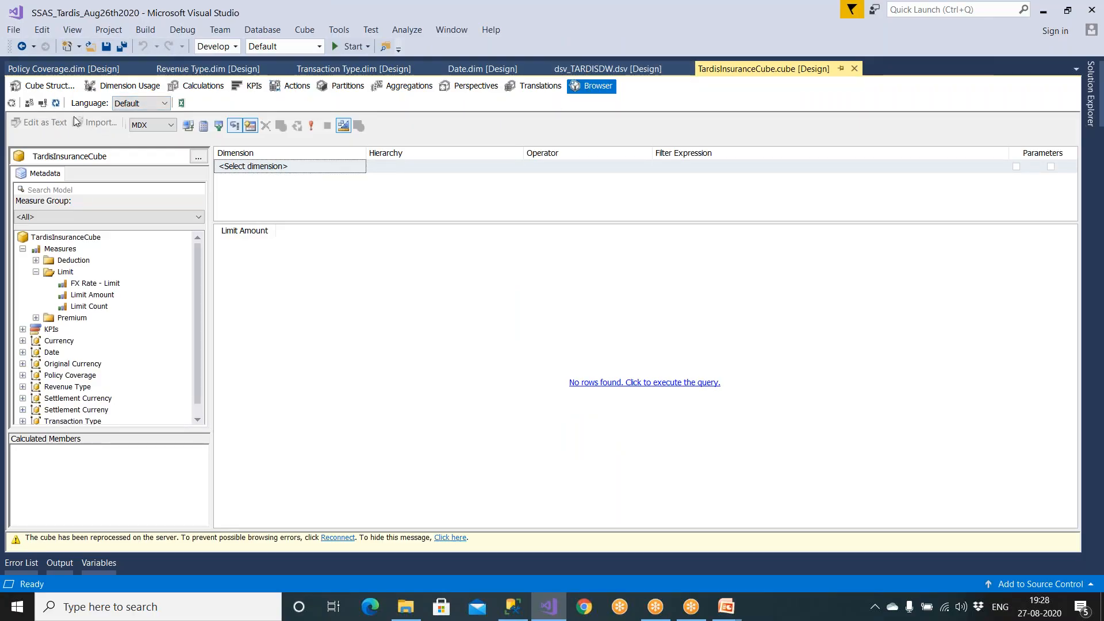
click(44, 103)
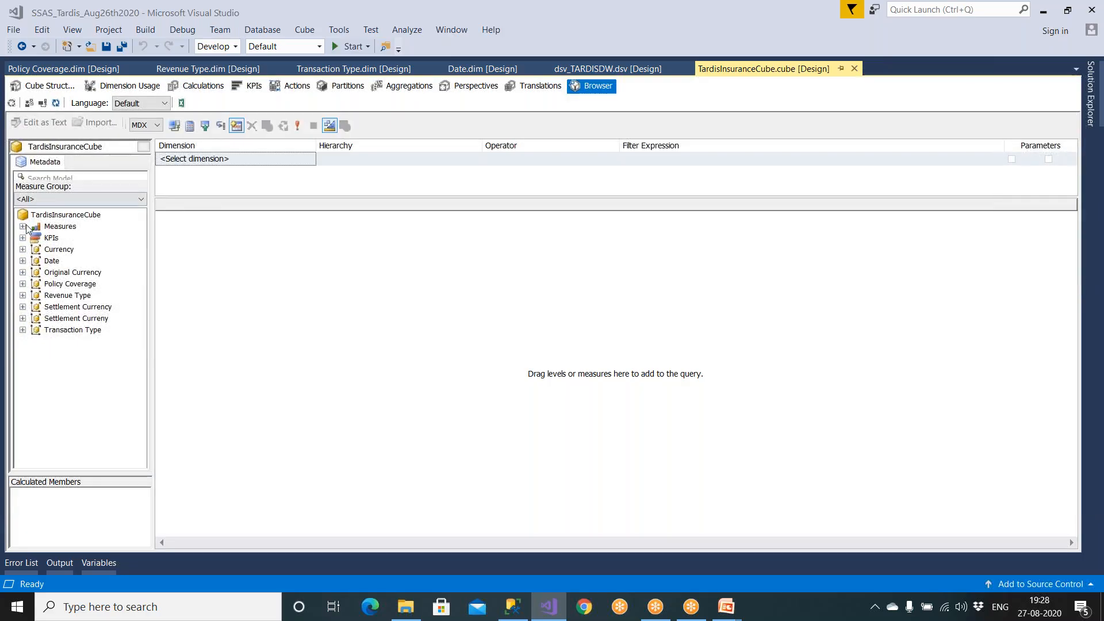
click(24, 227)
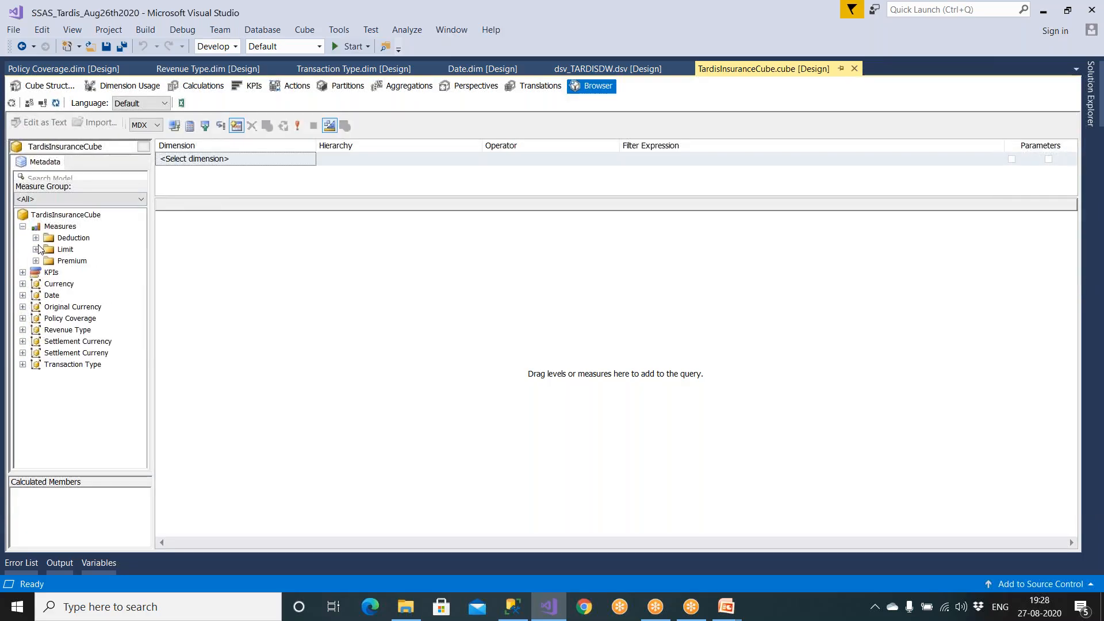
click(36, 238)
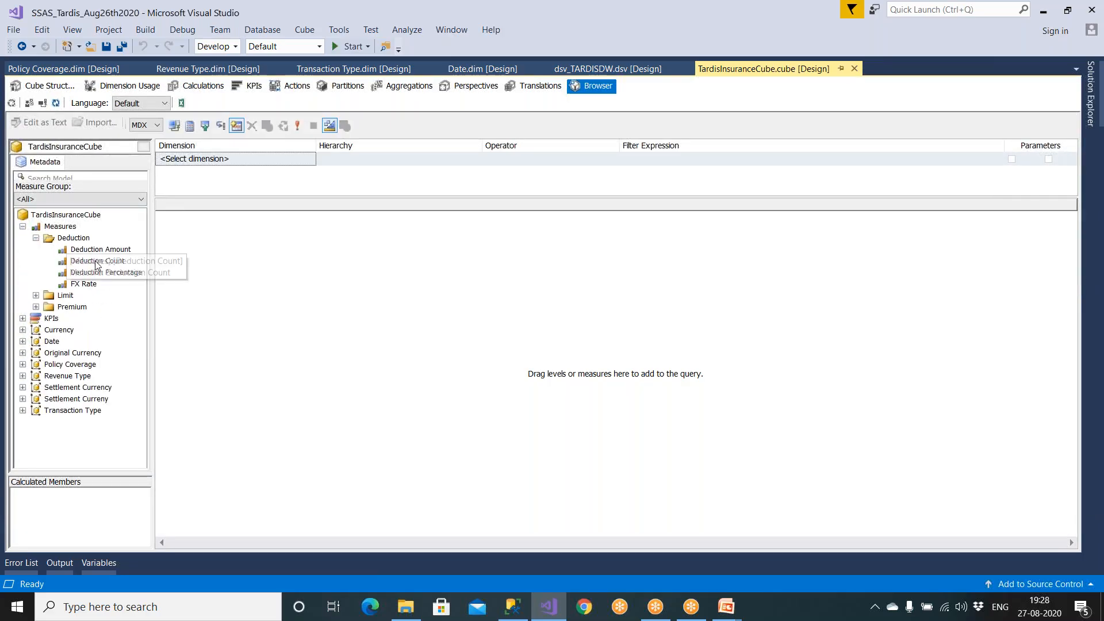
drag(109, 250, 217, 249)
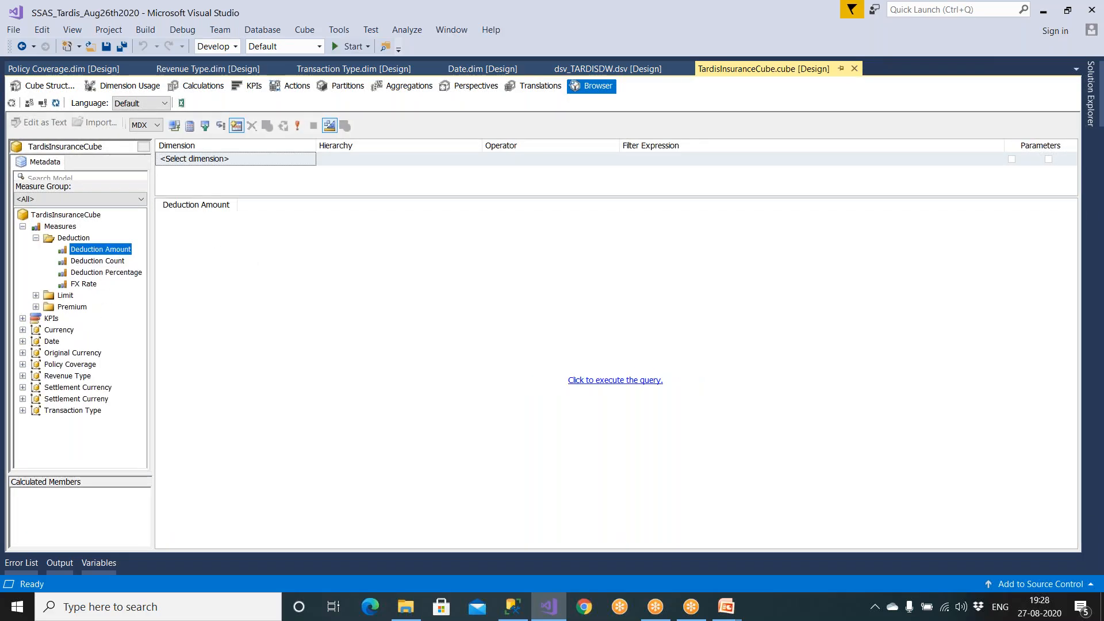
click(587, 381)
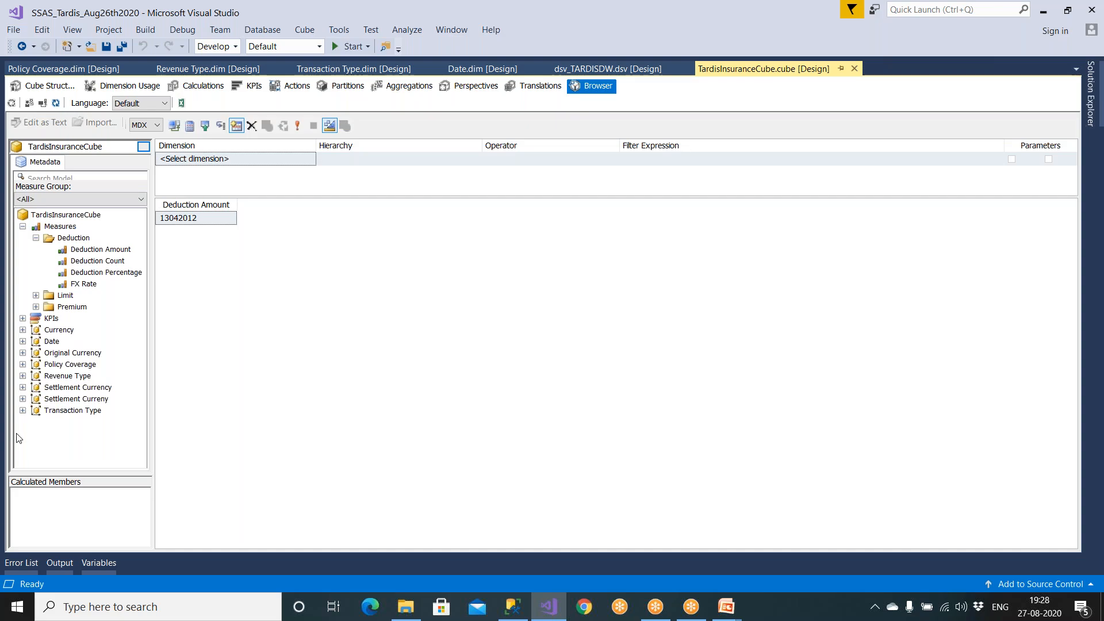
Break Deduction Amount down by Year ID from the Date dimension and turn on Auto Execute for the query.
click(22, 342)
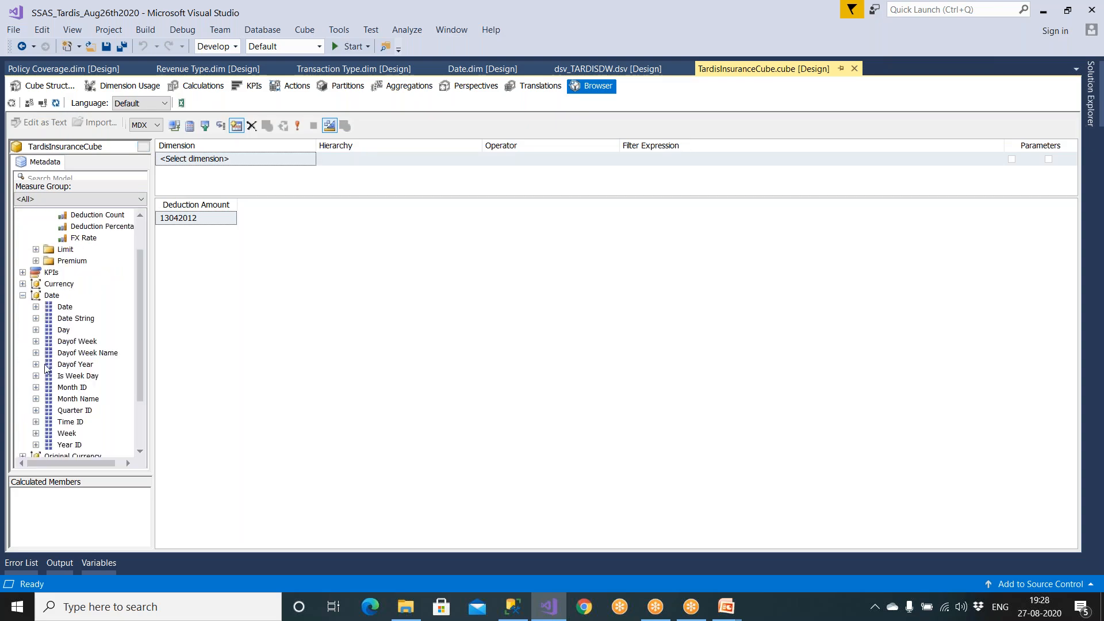
drag(69, 445, 199, 405)
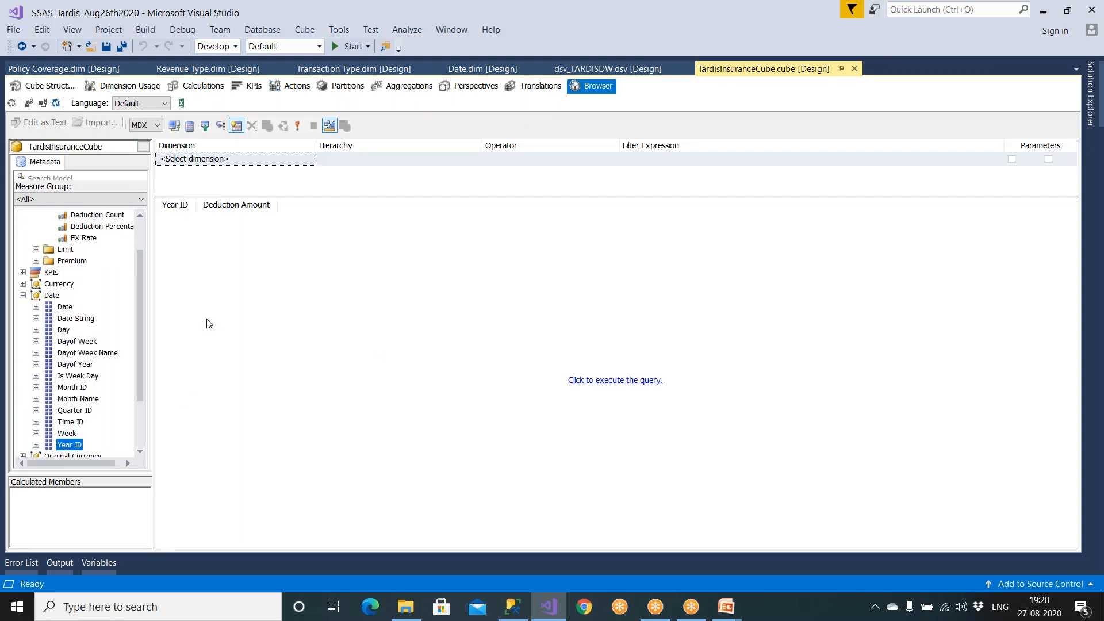
right_click(419, 299)
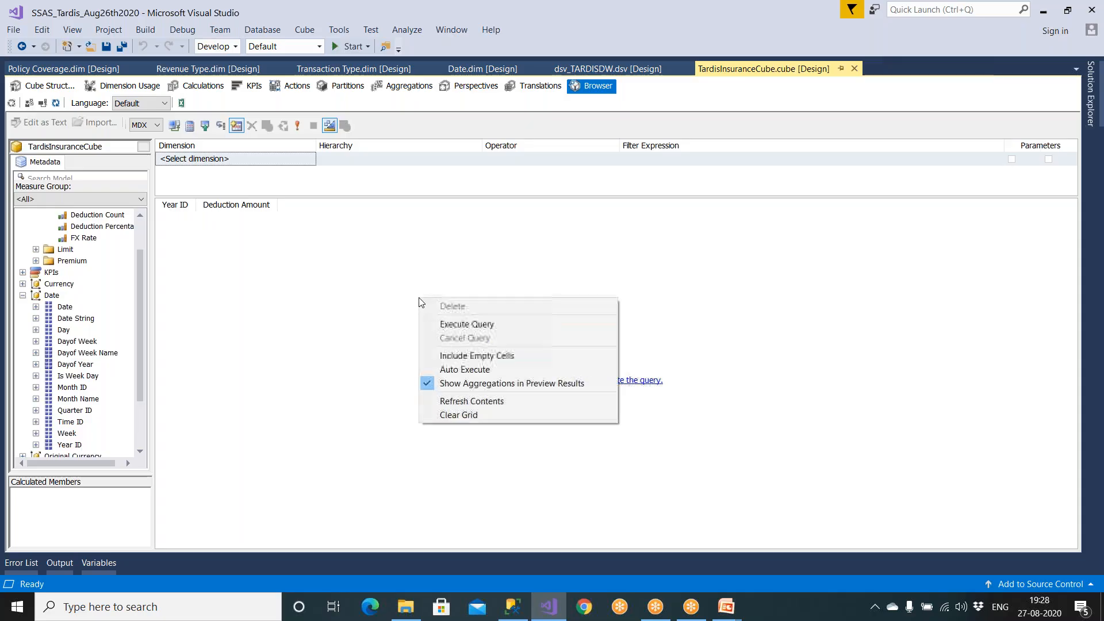
click(457, 371)
click(575, 381)
right_click(503, 320)
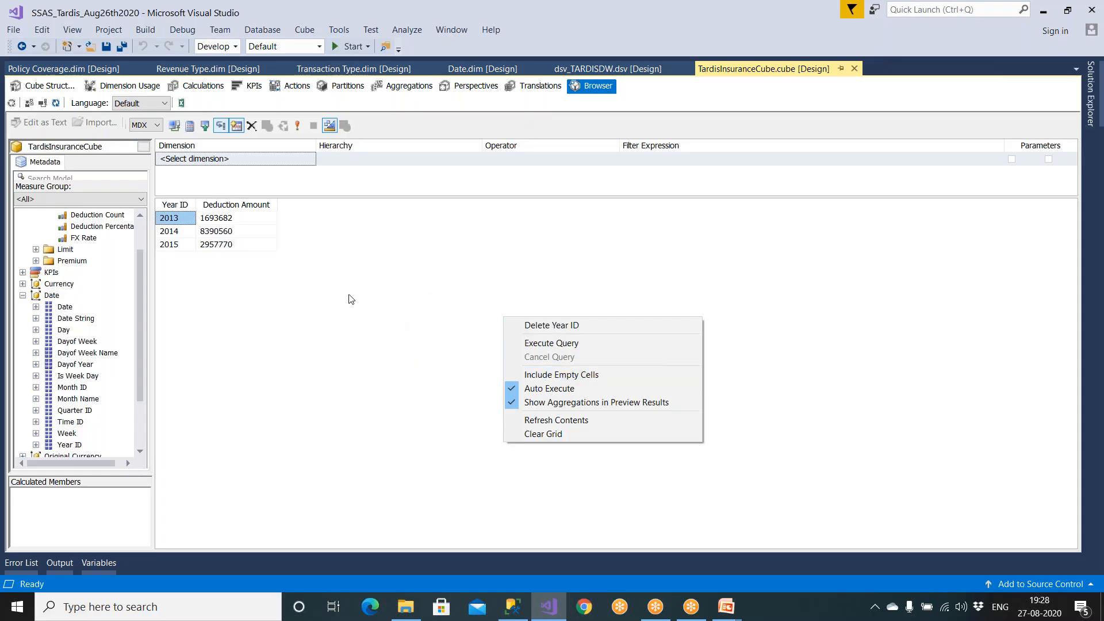
click(214, 224)
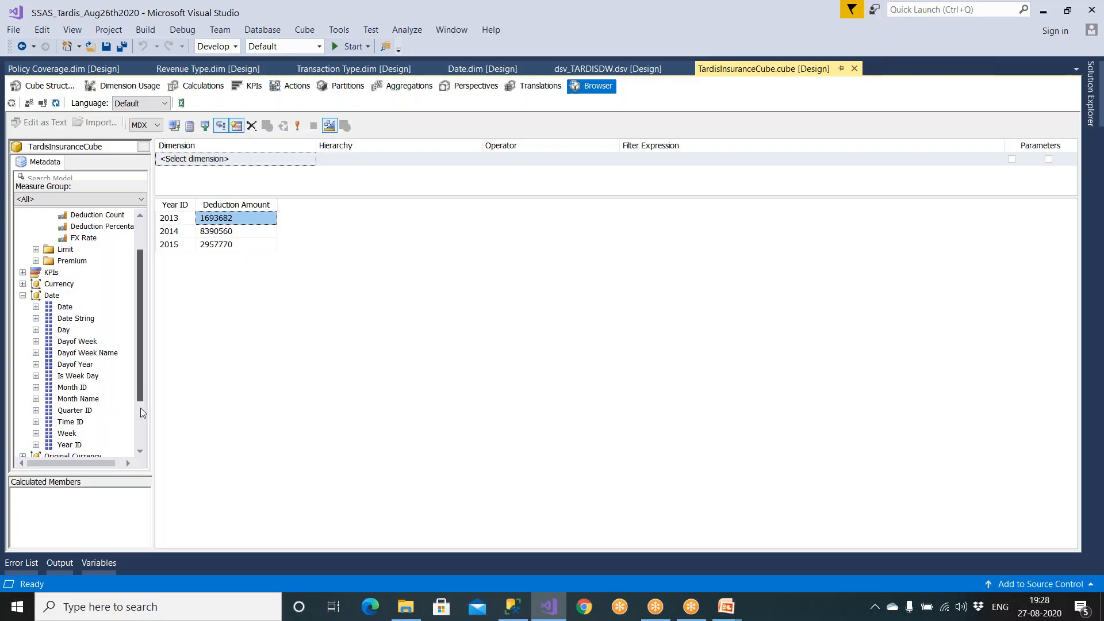
Break the yearly Deduction Amount results down further by Quarter ID from the Date dimension and inspect the quarterly rows.
scroll(140, 403, up, 2)
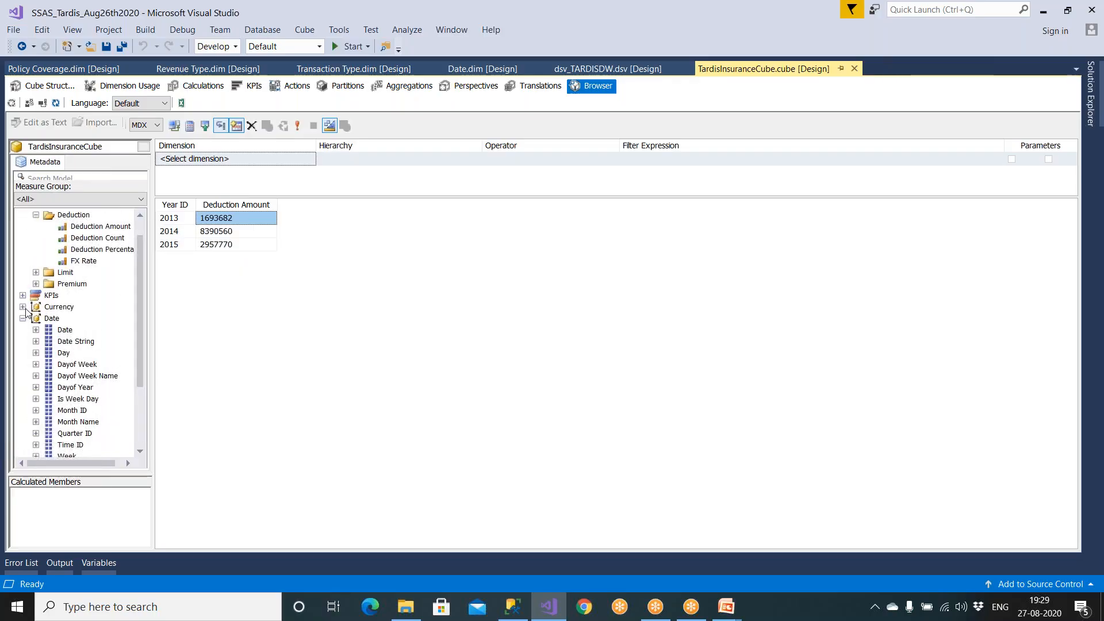
click(22, 307)
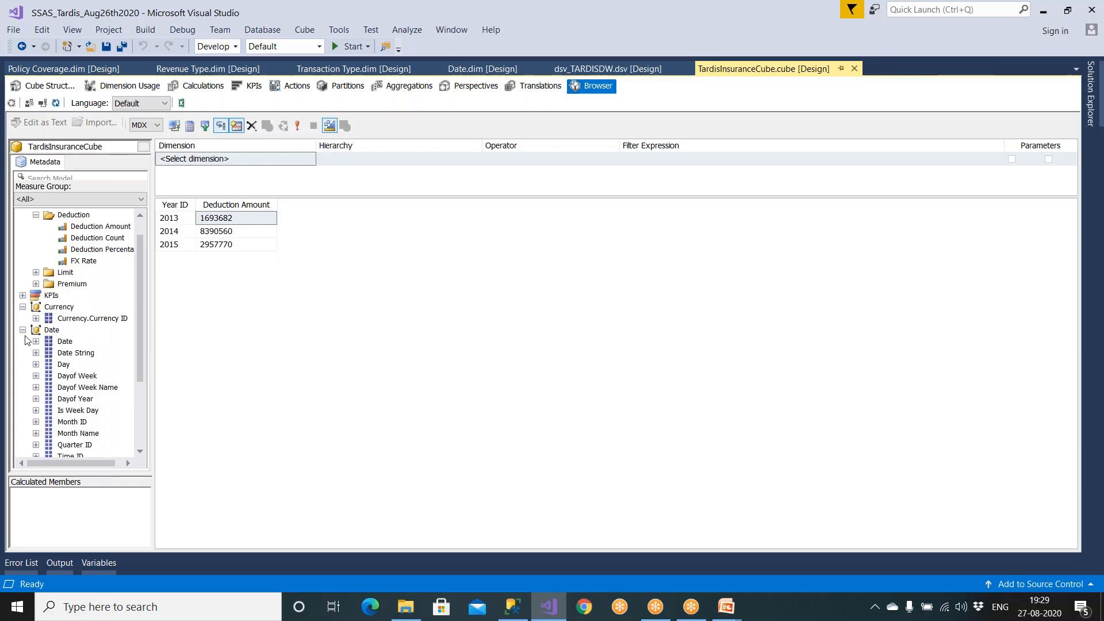
click(23, 330)
click(23, 330)
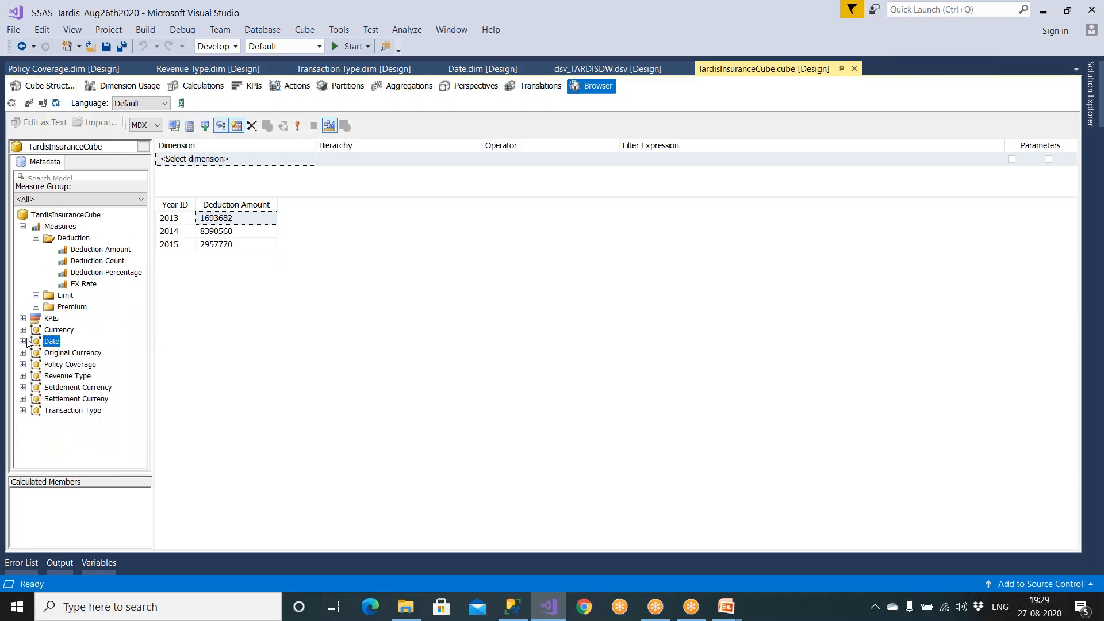
click(23, 341)
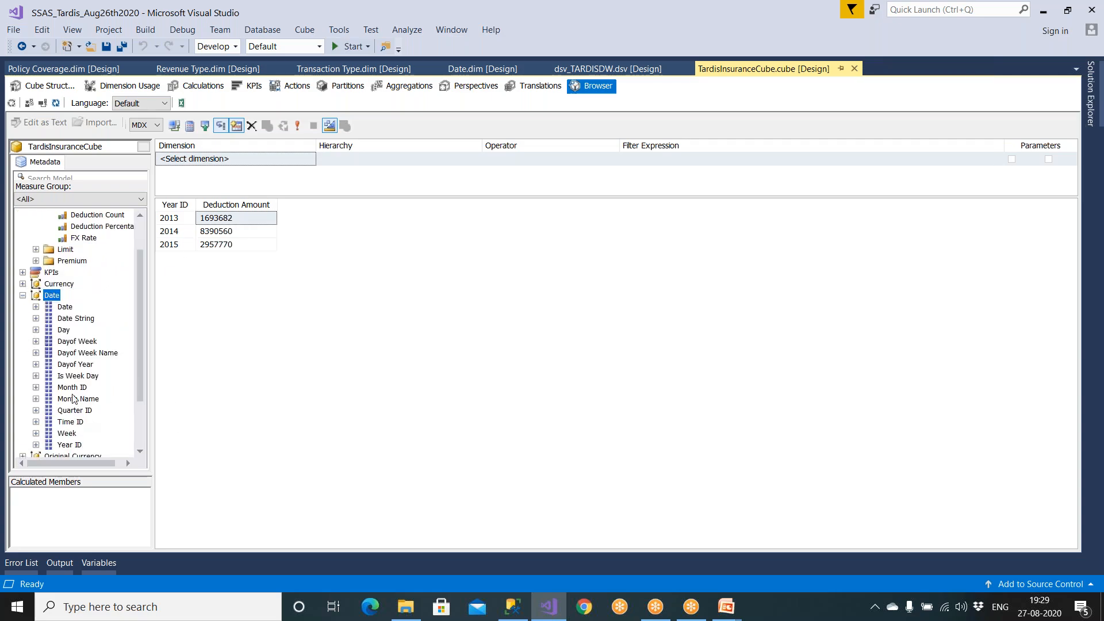
drag(77, 410, 227, 351)
click(213, 223)
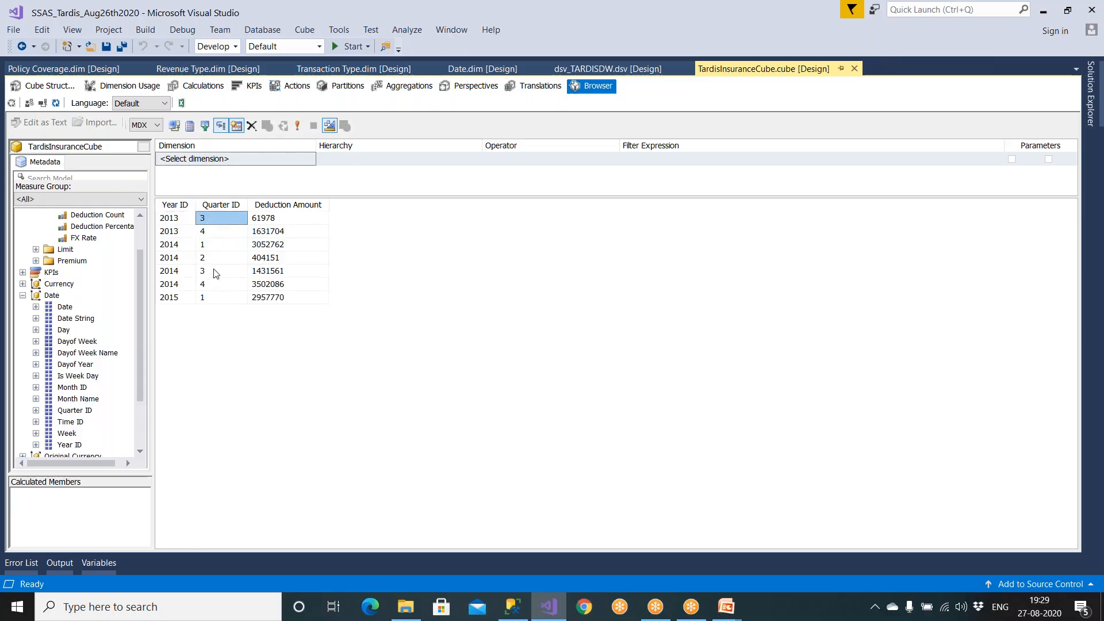
click(219, 297)
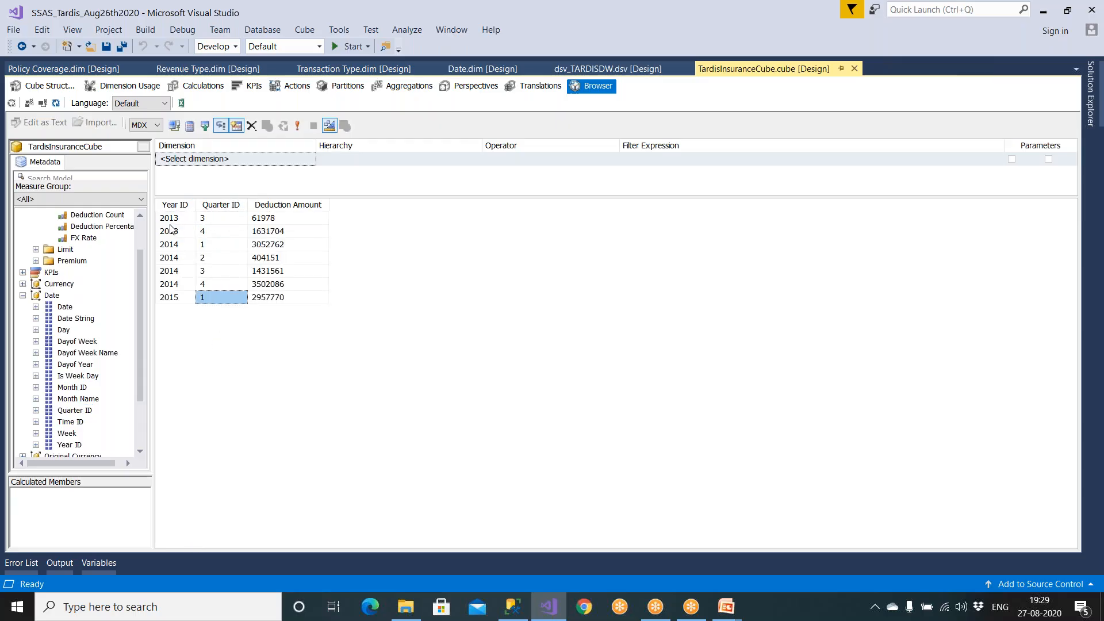
click(214, 223)
click(277, 219)
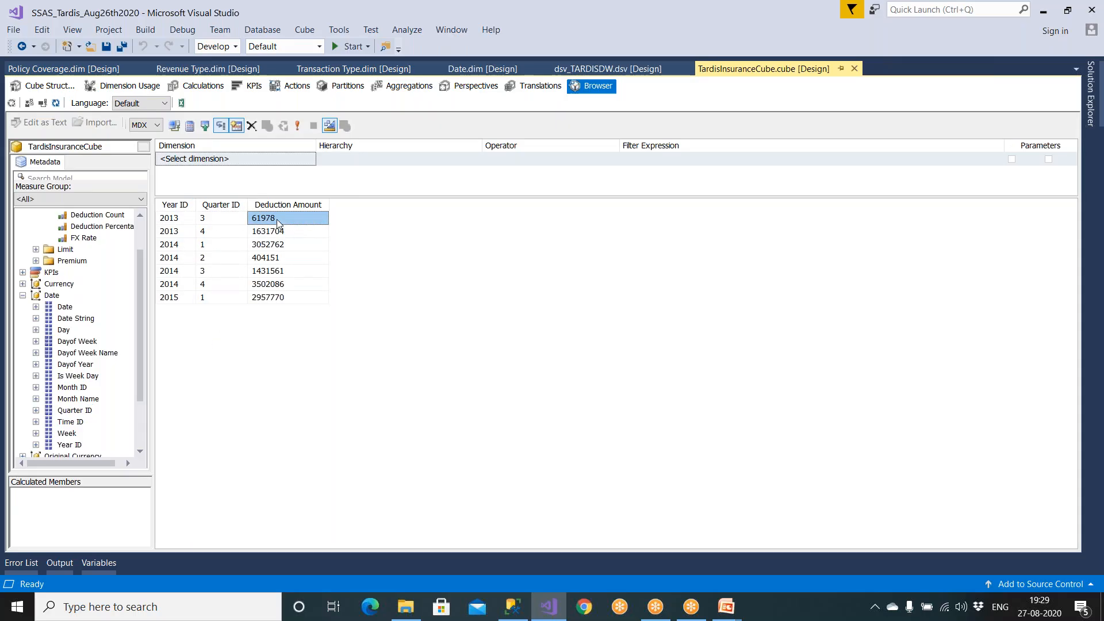
Replace Deduction Amount with Deduction Percentage in the year and quarter query and inspect its values.
drag(285, 205, 147, 262)
click(137, 245)
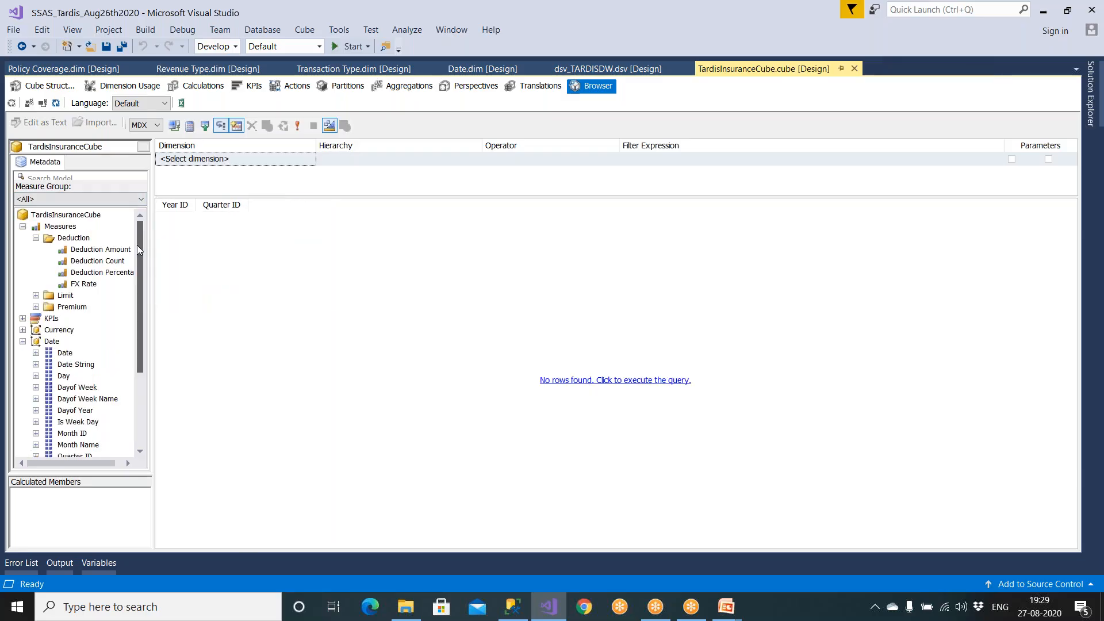
click(38, 239)
click(36, 238)
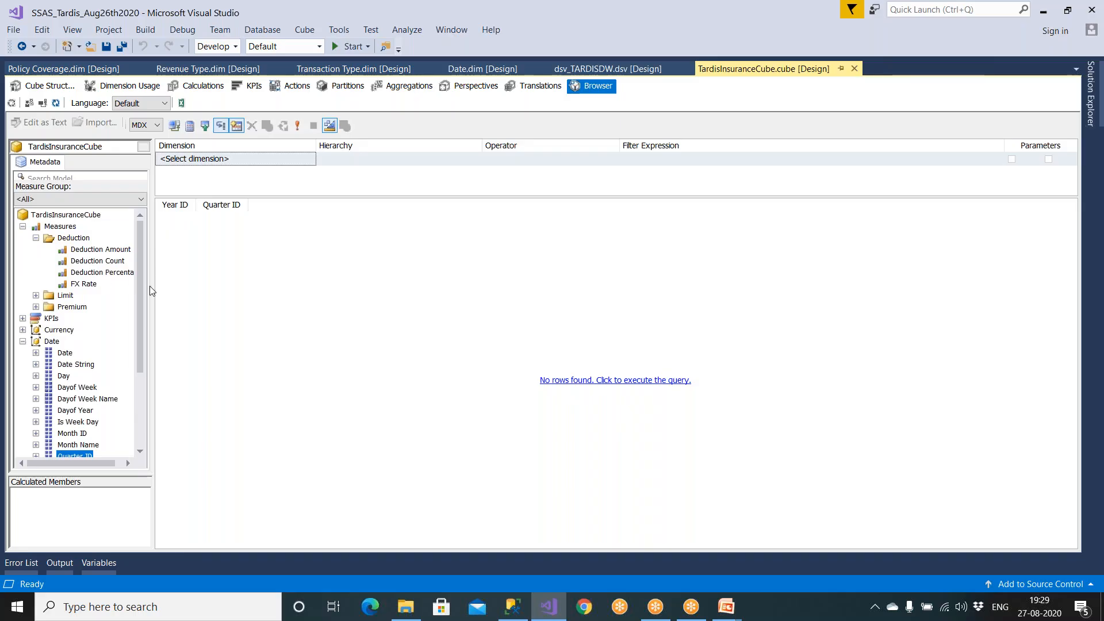
drag(153, 286, 367, 262)
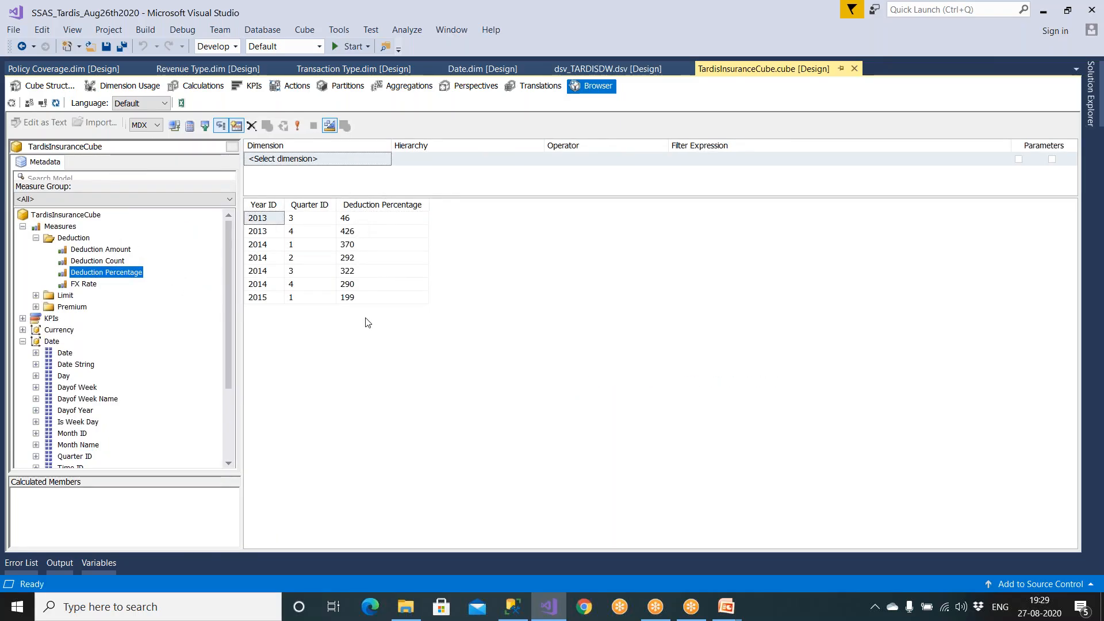
click(361, 245)
click(360, 271)
click(358, 298)
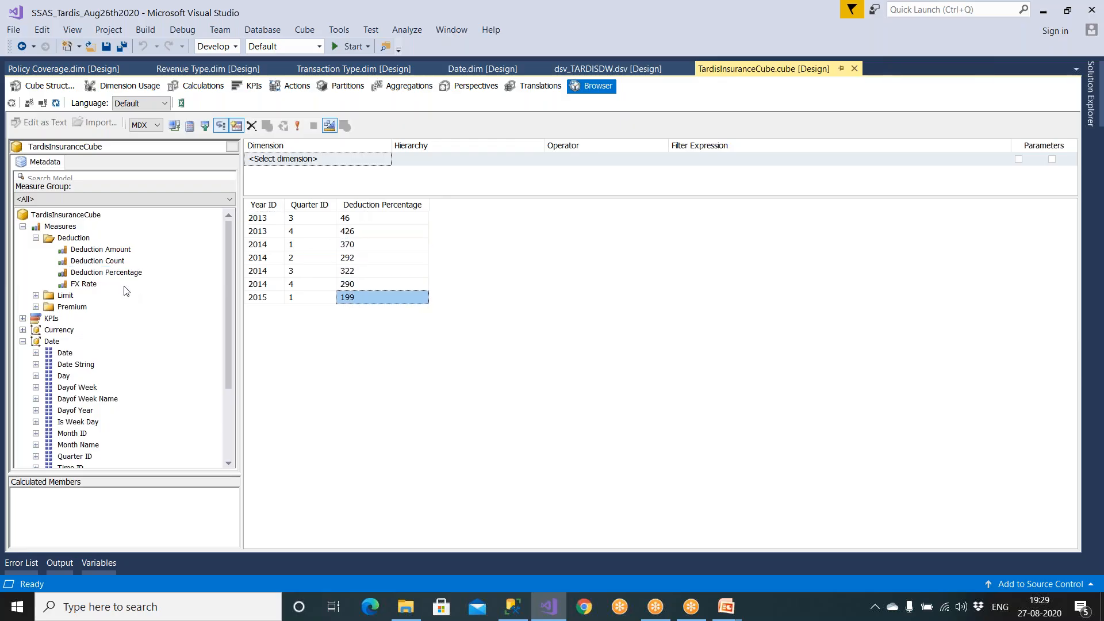
Replace Deduction Percentage with the Limit Amount and FX Rate - Limit measures in the year and quarter query.
drag(384, 207, 79, 329)
click(36, 238)
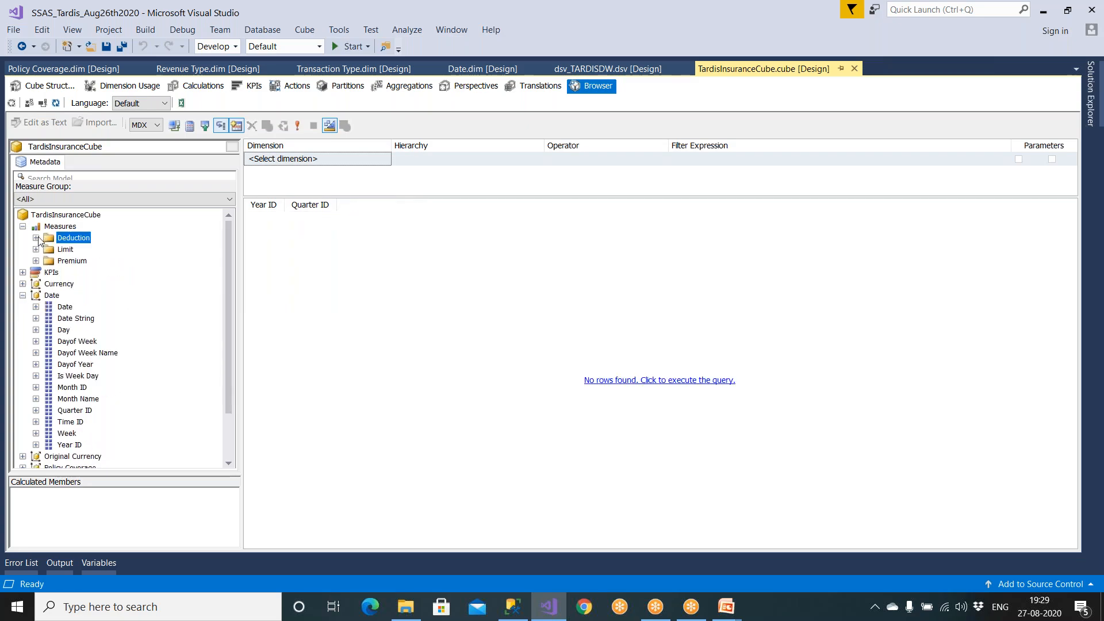
click(35, 249)
drag(94, 272, 365, 258)
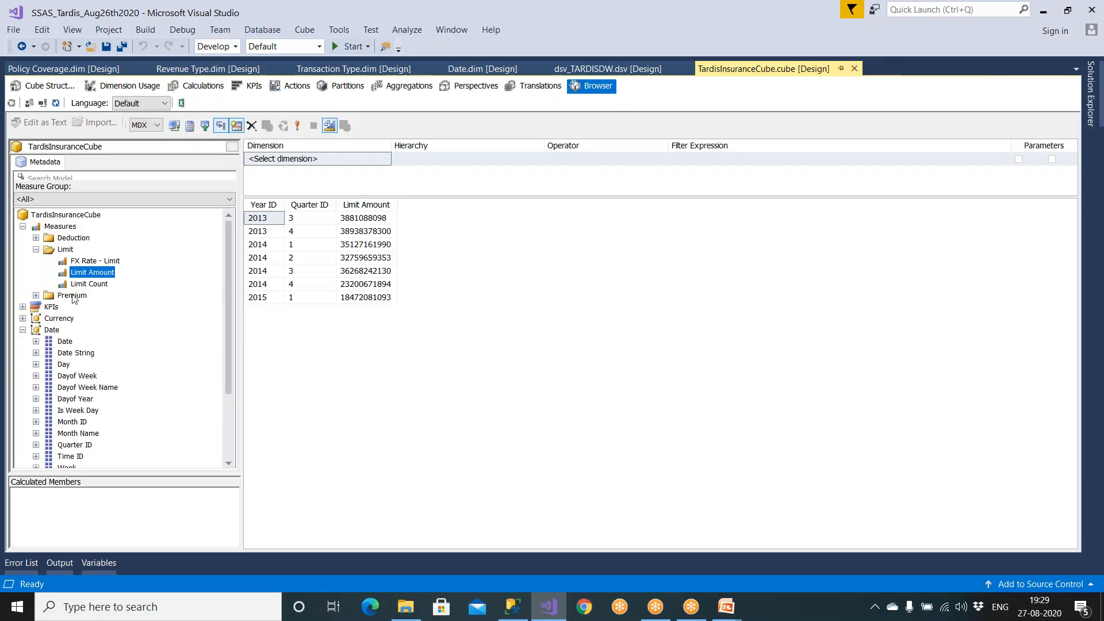
drag(85, 261, 493, 275)
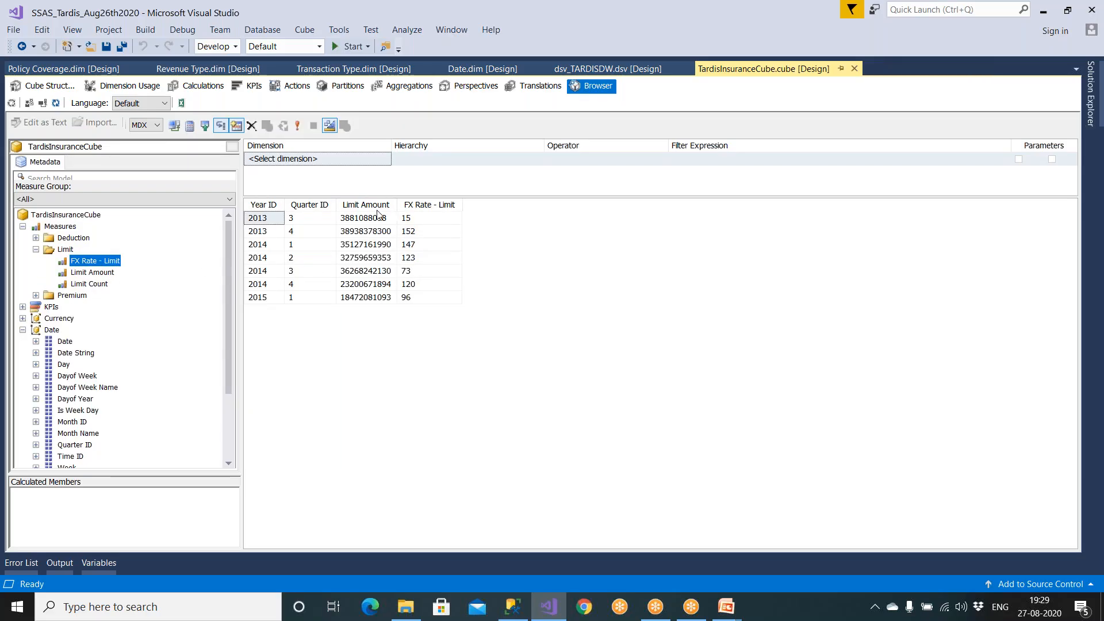
Replace the limit measures with Predicted Premium Amount and Base Premium Amount in the query and compare their values.
drag(373, 207, 178, 236)
drag(368, 205, 260, 227)
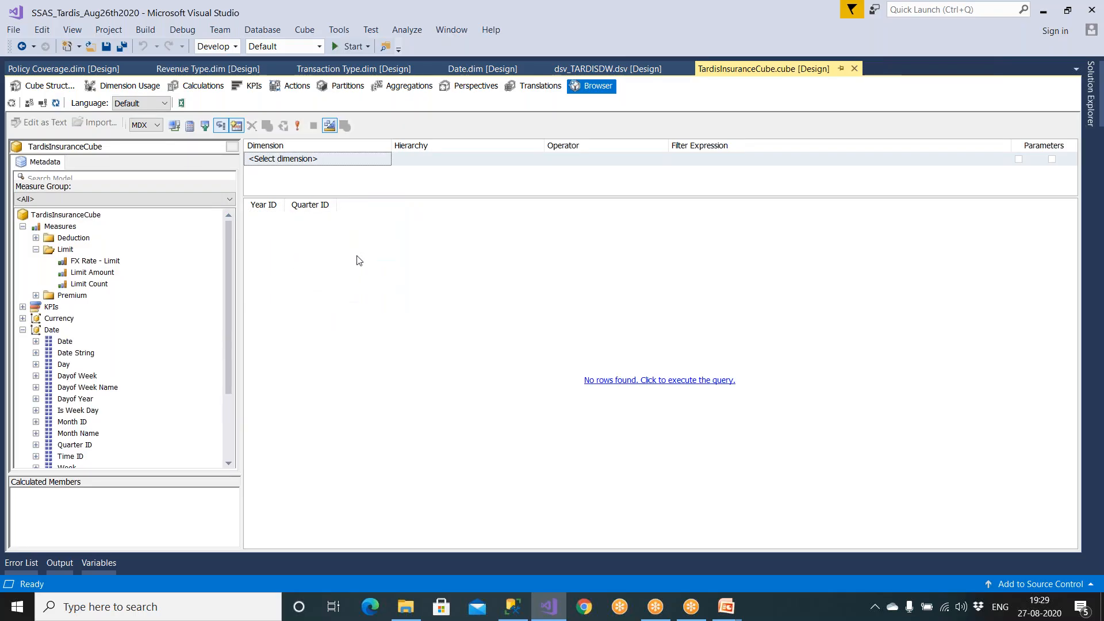
click(36, 295)
drag(112, 321, 414, 325)
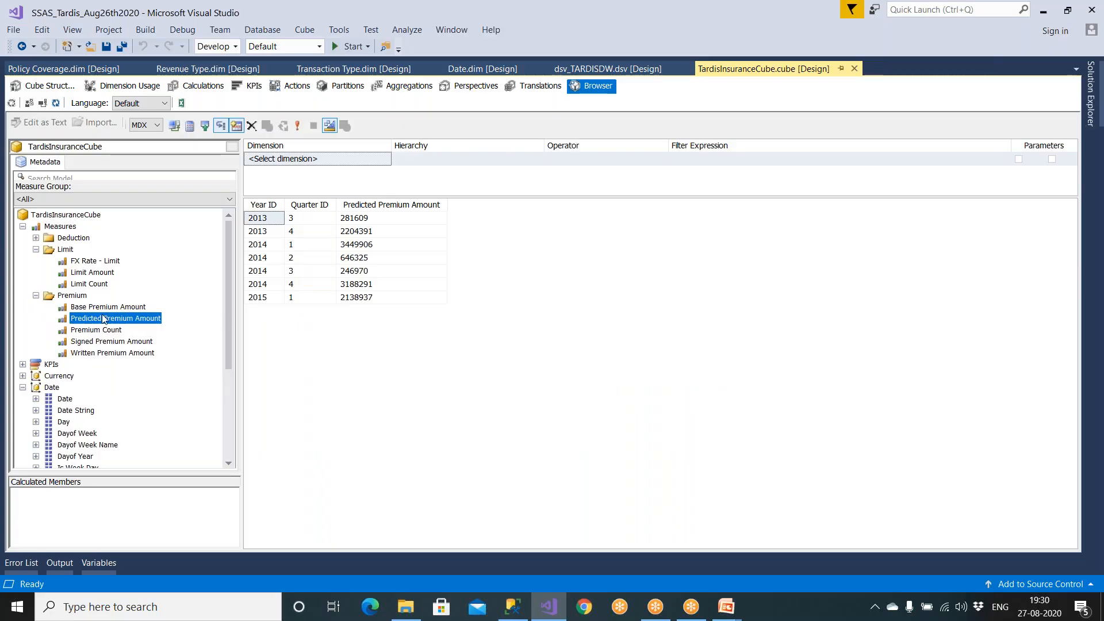
drag(105, 307, 515, 313)
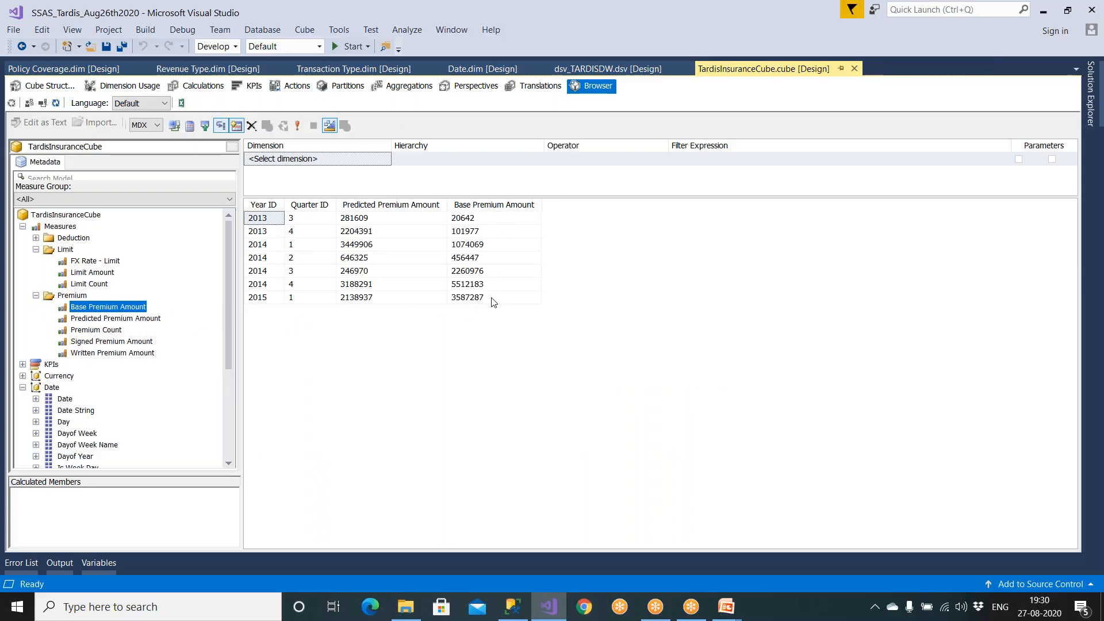
click(381, 221)
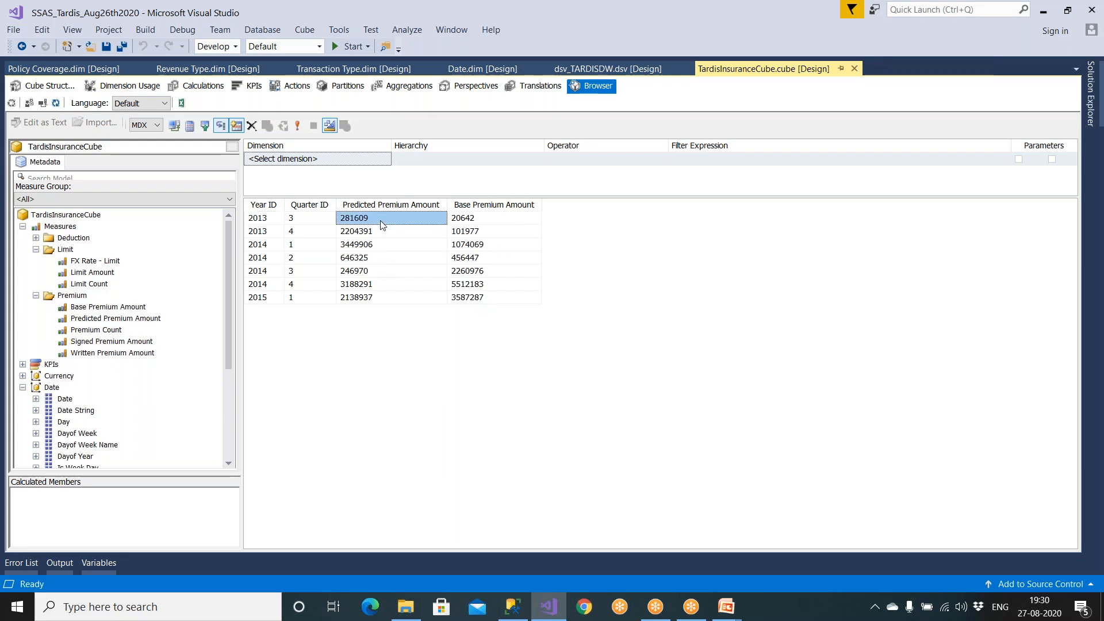
click(483, 221)
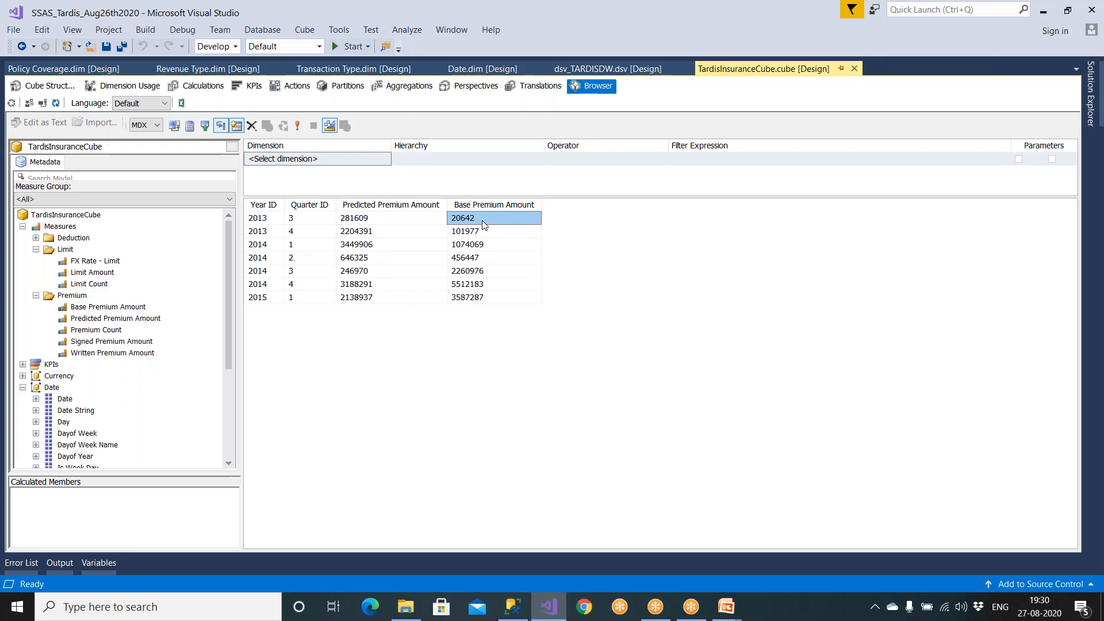
Remove Quarter ID from the query and add the Signed Premium Amount and Written Premium Amount measures by year.
click(270, 222)
drag(311, 206, 312, 181)
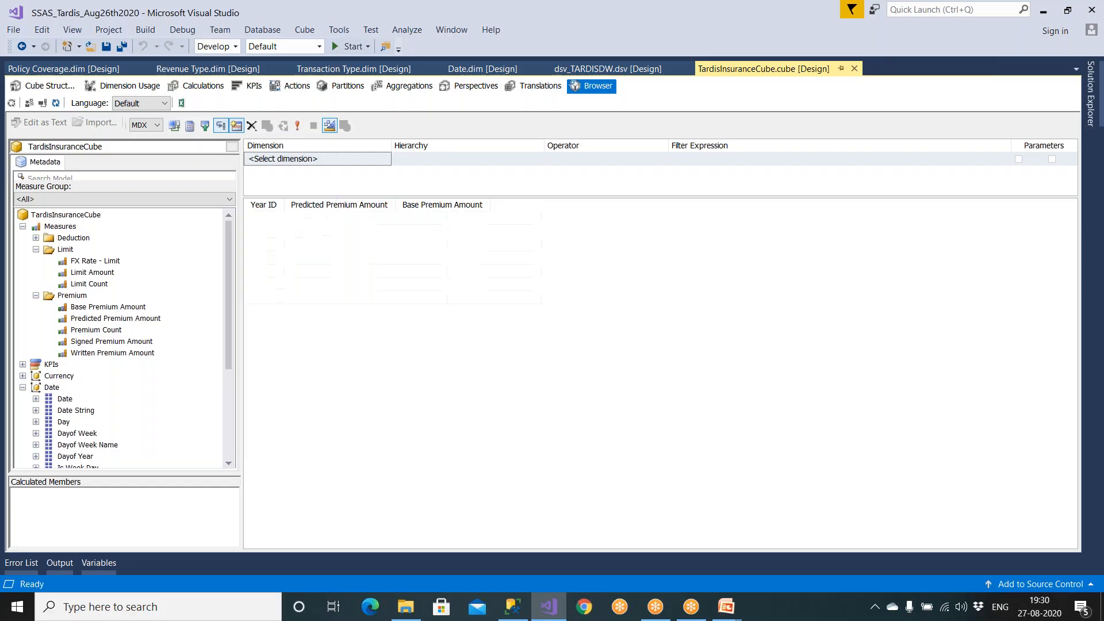
click(321, 220)
drag(131, 341, 439, 343)
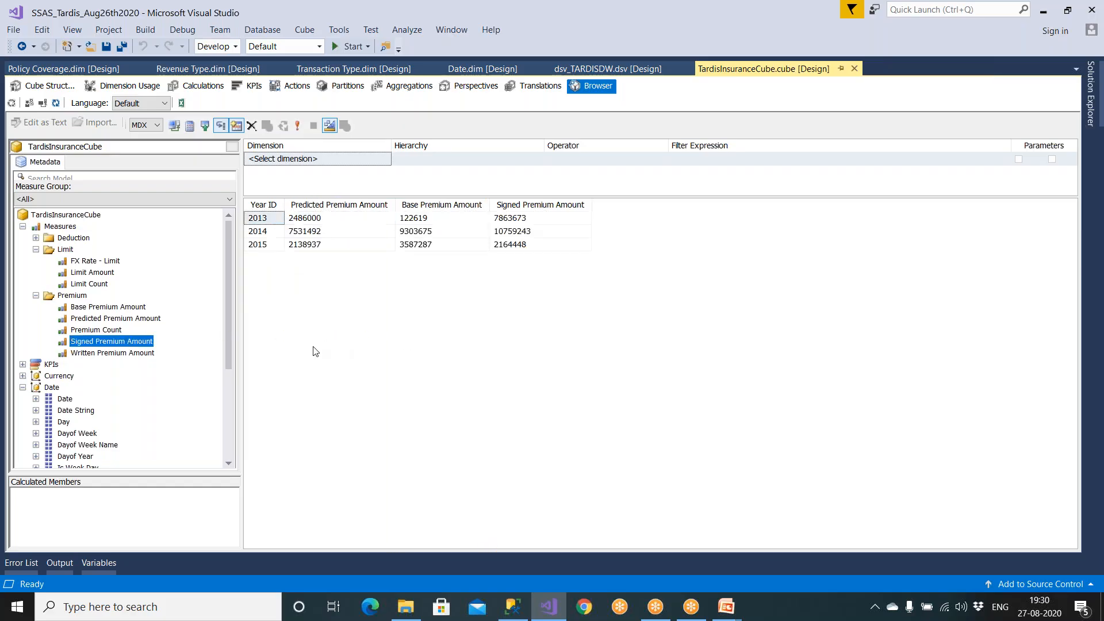
click(144, 354)
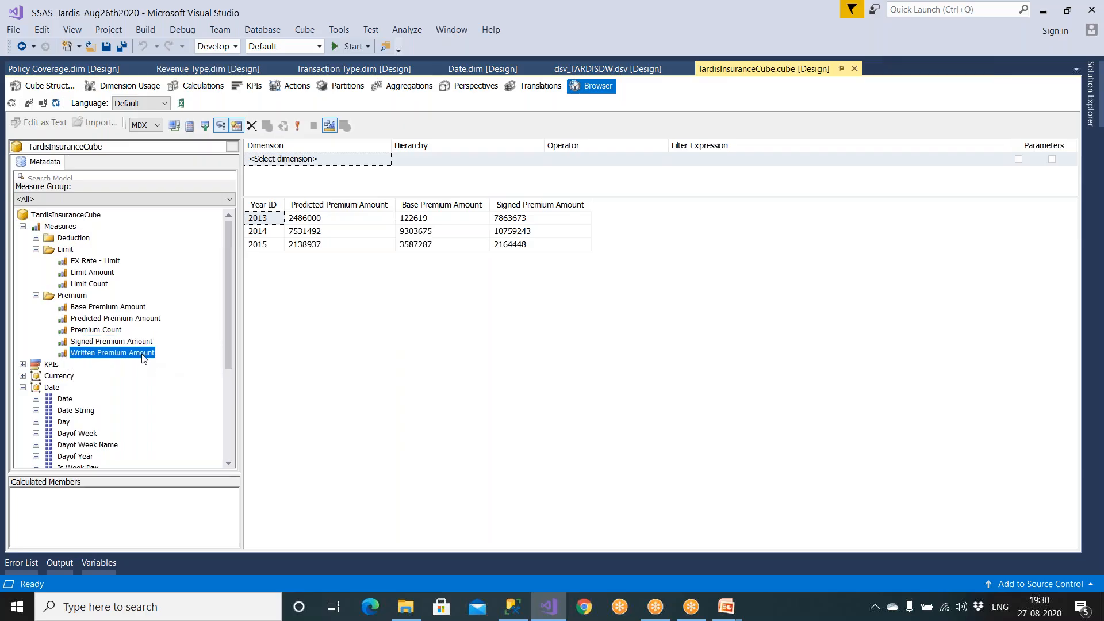
drag(143, 355, 615, 363)
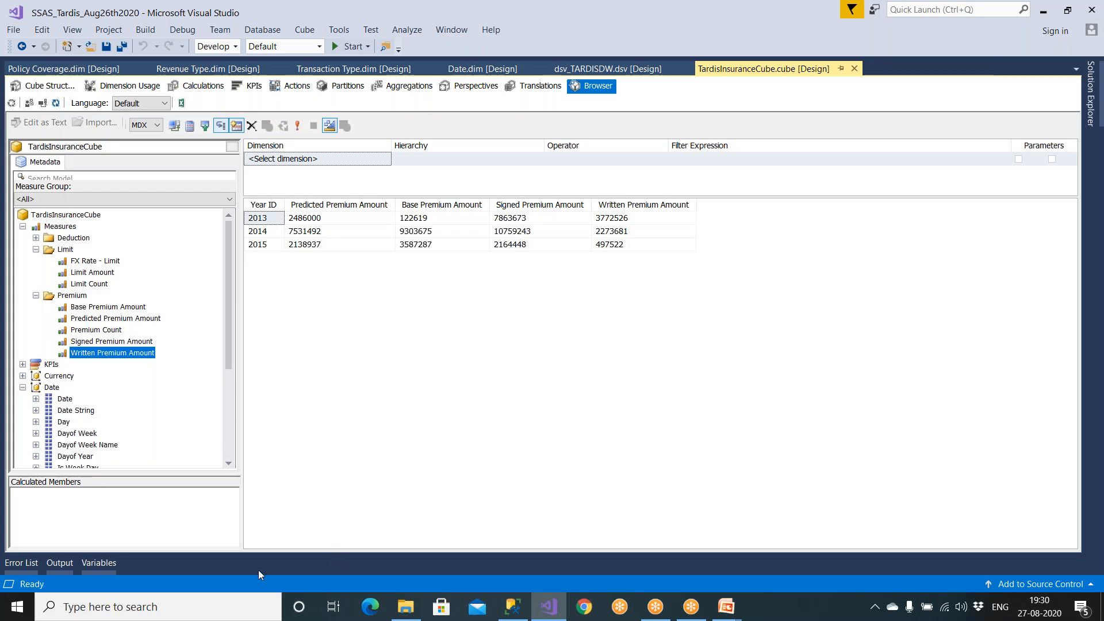
click(24, 615)
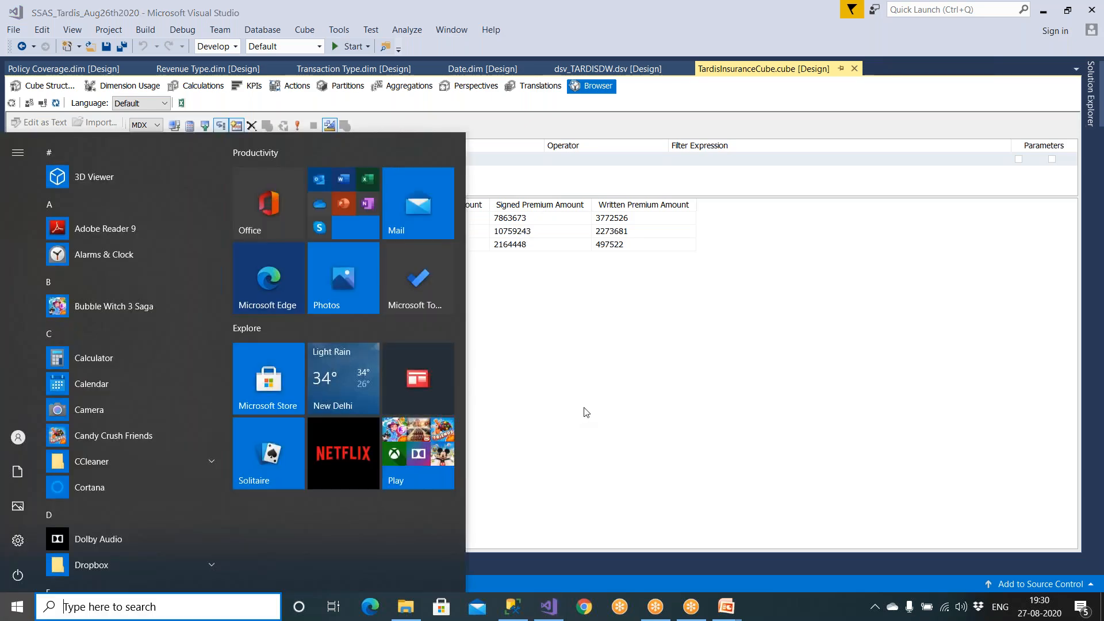
click(586, 411)
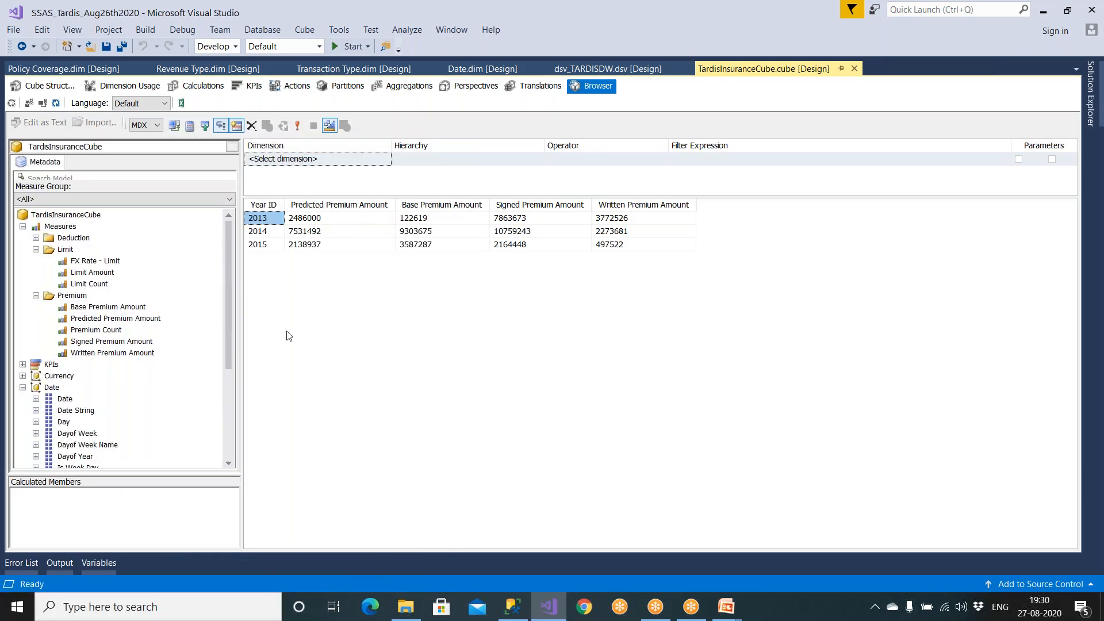
Examine the attributes available in the Currency, Original Currency, Policy Coverage and Revenue Type dimensions of the cube.
click(23, 387)
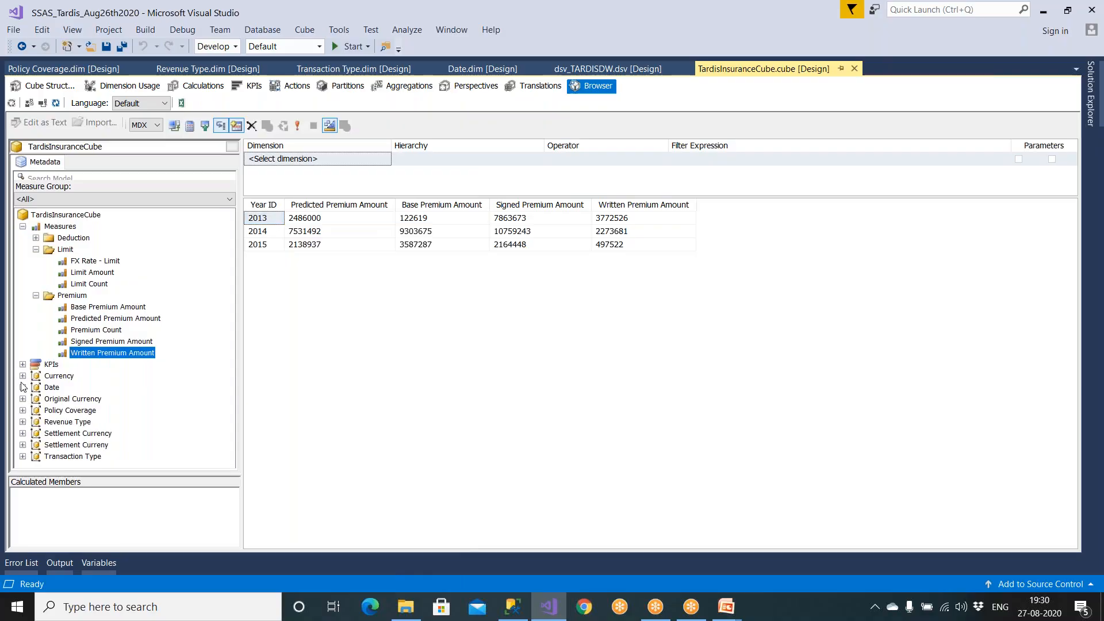
click(22, 375)
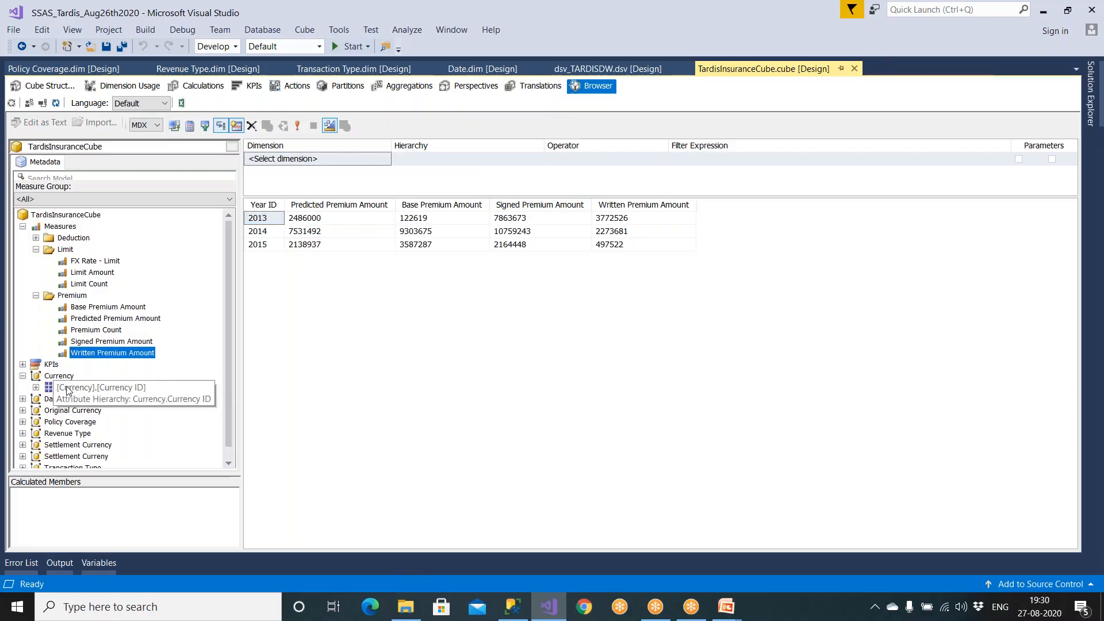
click(67, 388)
double_click(69, 401)
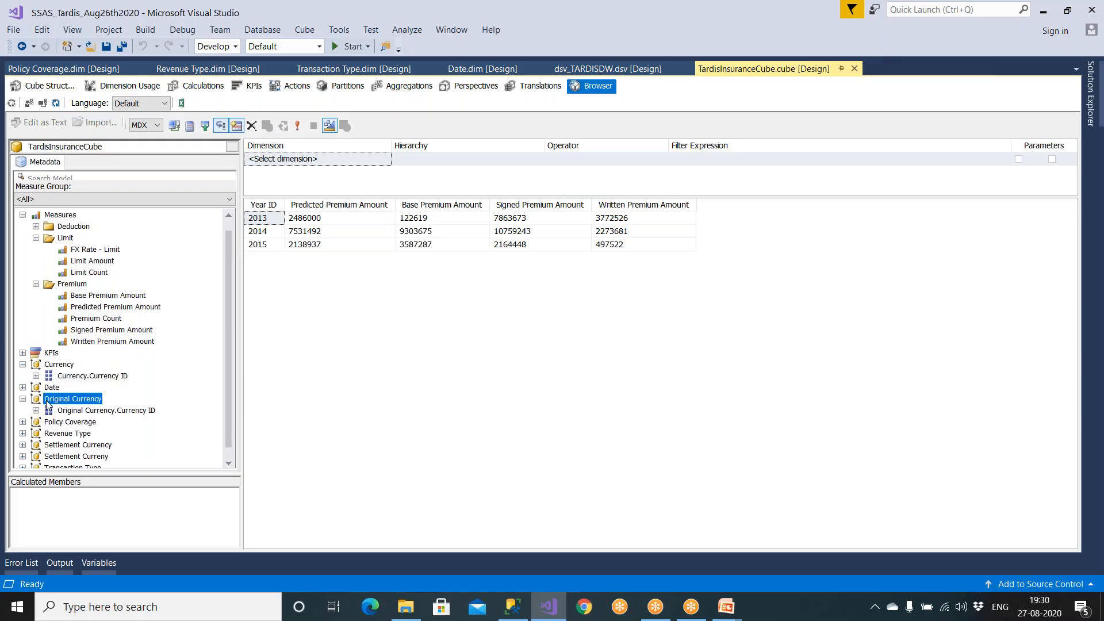
click(23, 398)
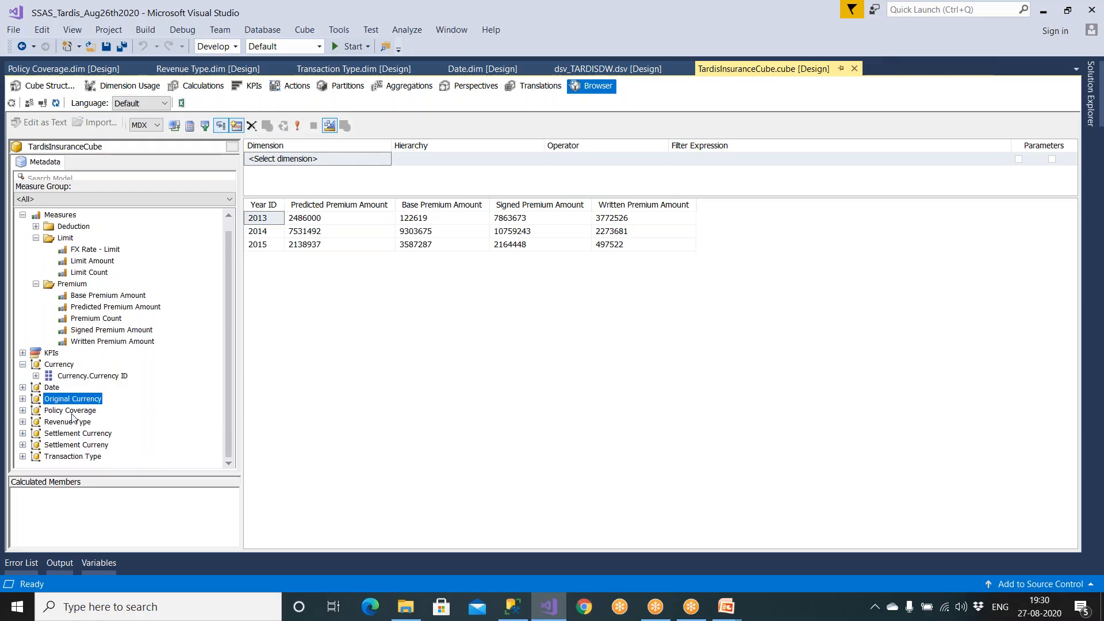
click(70, 410)
click(23, 410)
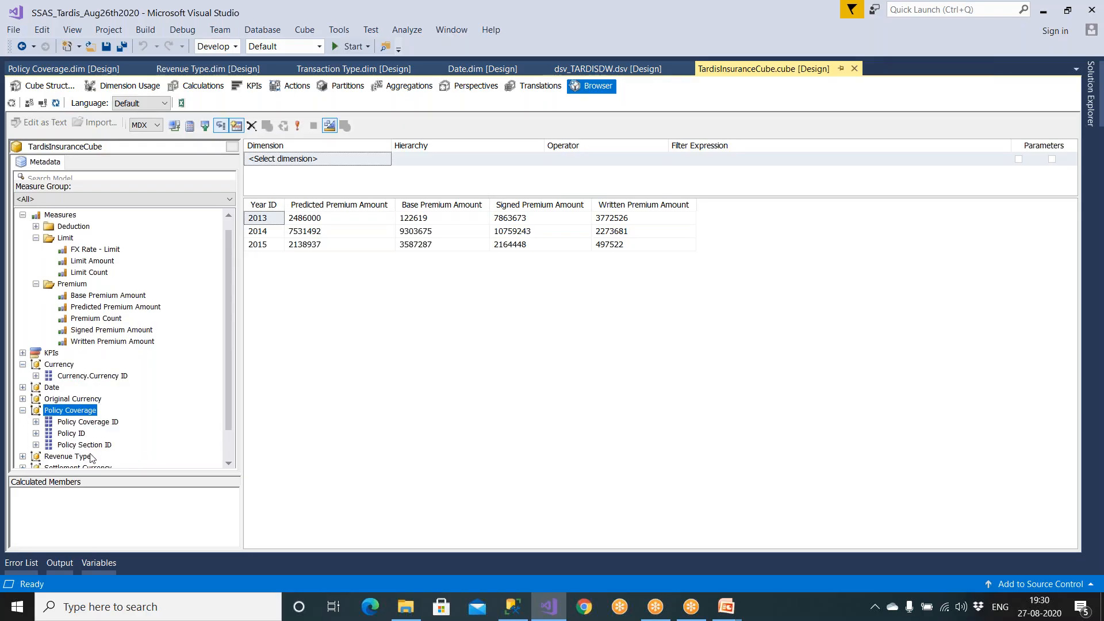
scroll(75, 430, down, 1)
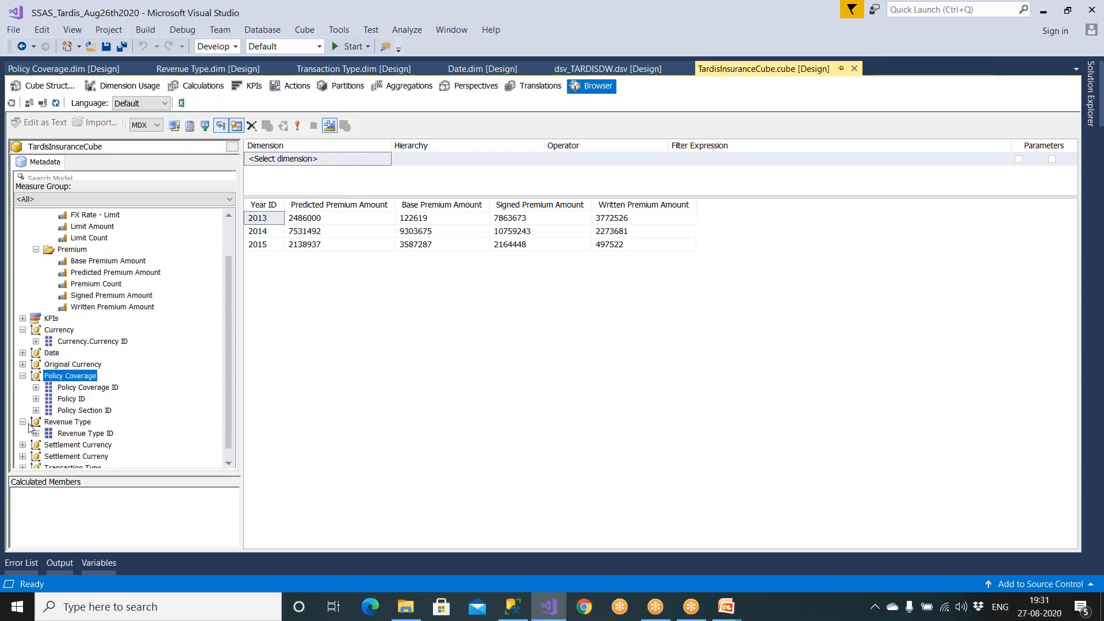
click(22, 376)
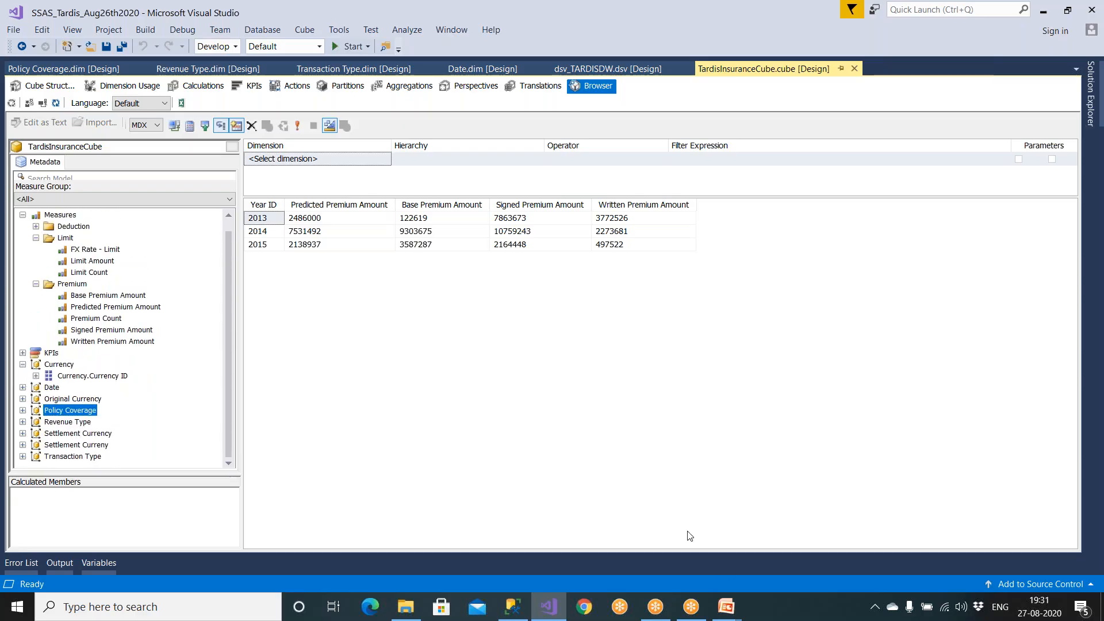
Switch to the PowerPoint slideshow to review the Create Cube - Steps slide, and return to the cube browser in Visual Studio.
click(728, 608)
click(781, 562)
key(Down)
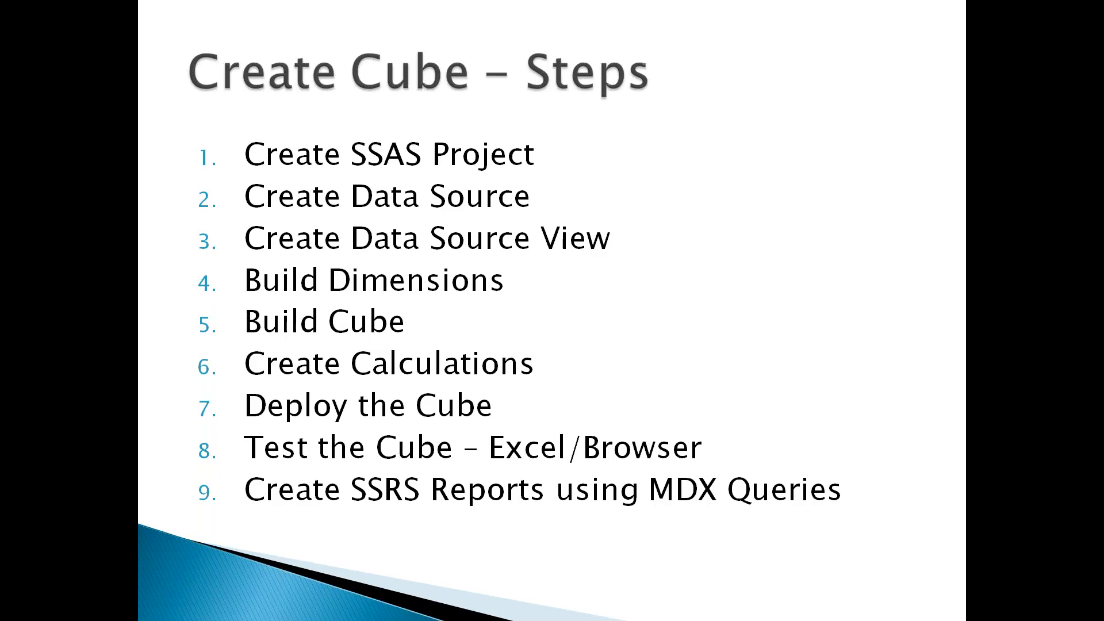
key(super)
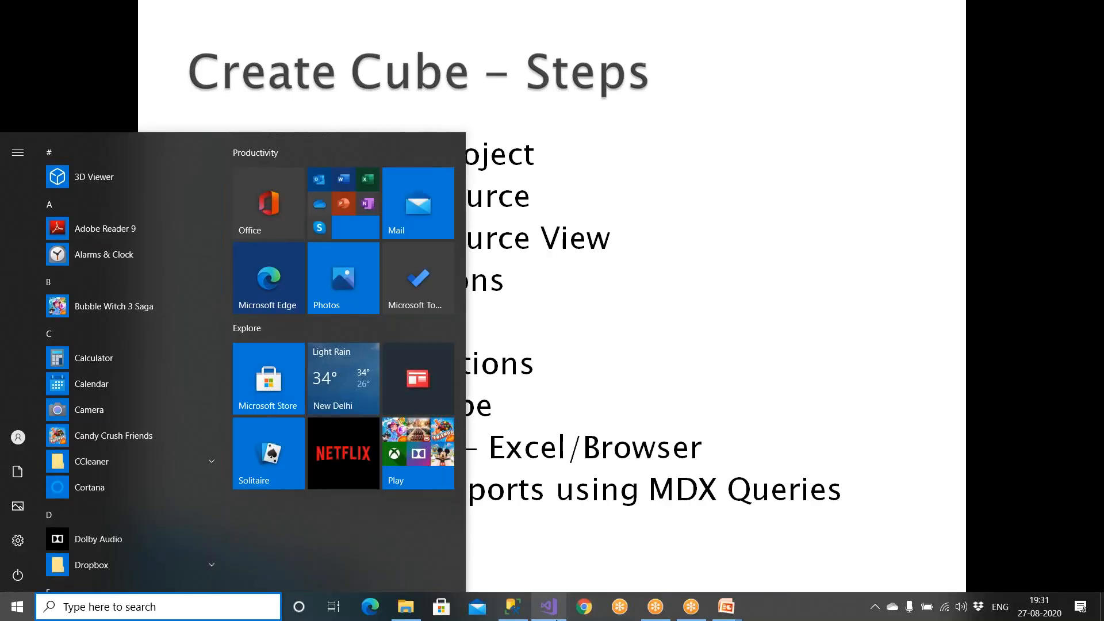
click(549, 606)
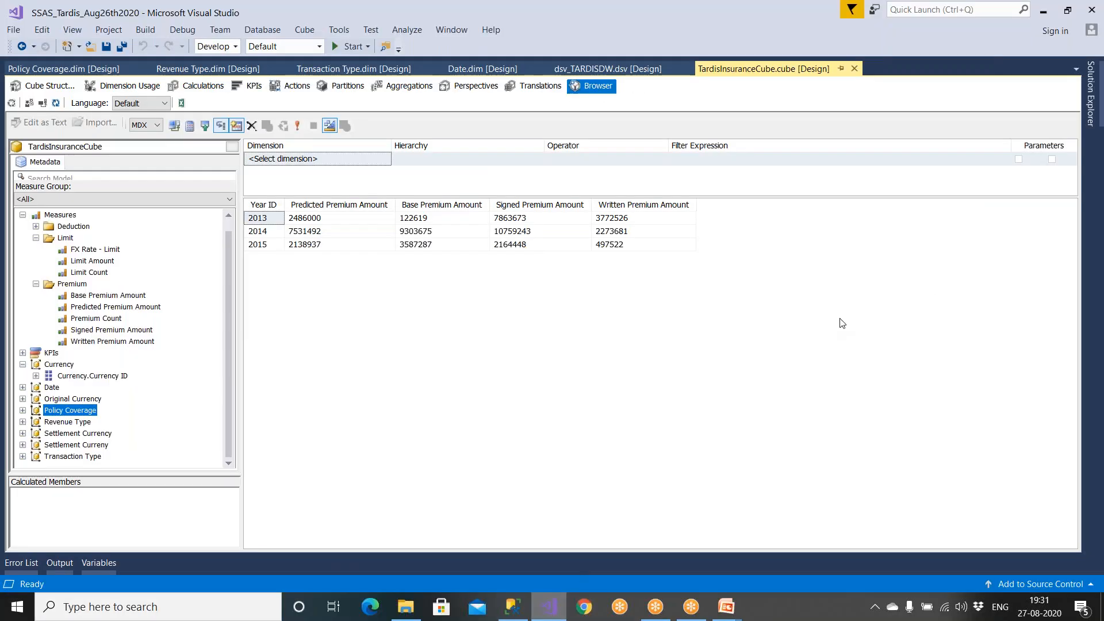
View the cube's structure diagram and return to the cube browser.
click(1092, 97)
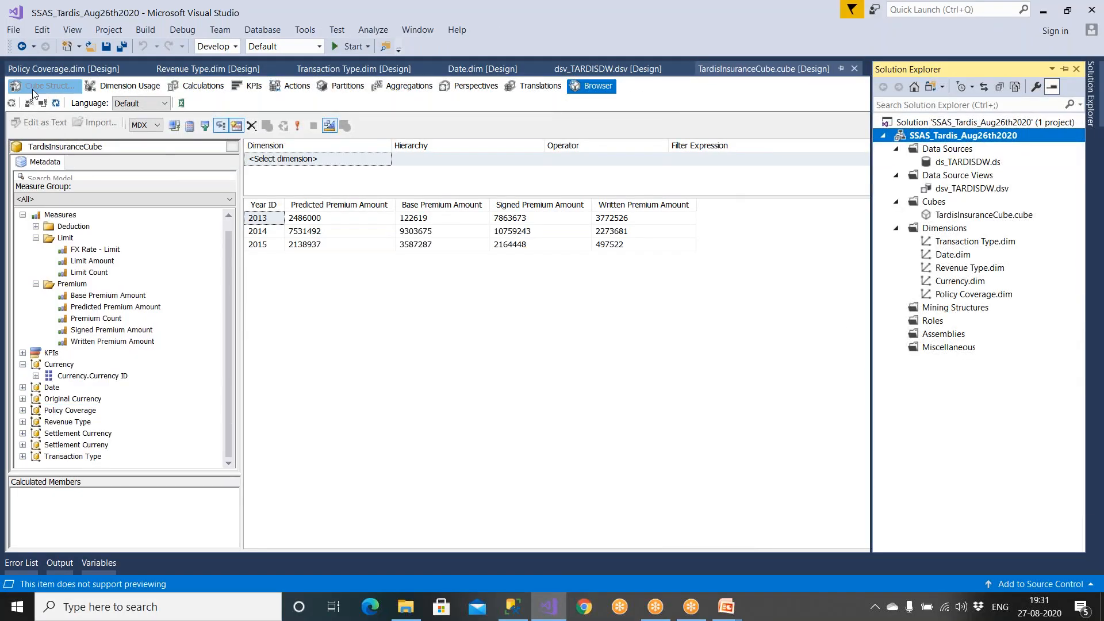
click(33, 87)
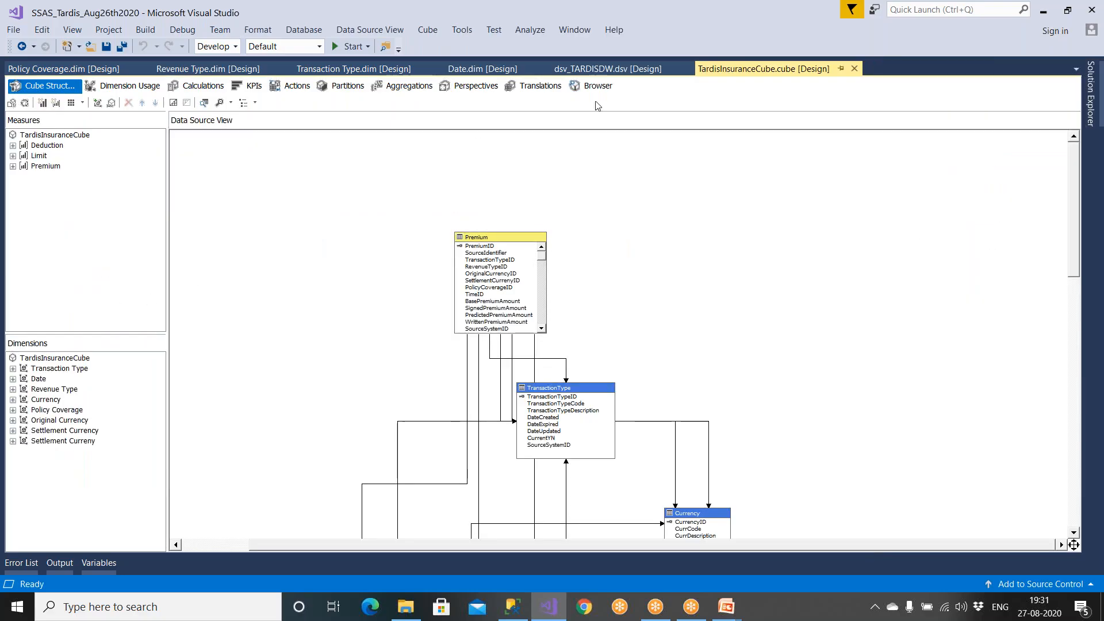
click(594, 86)
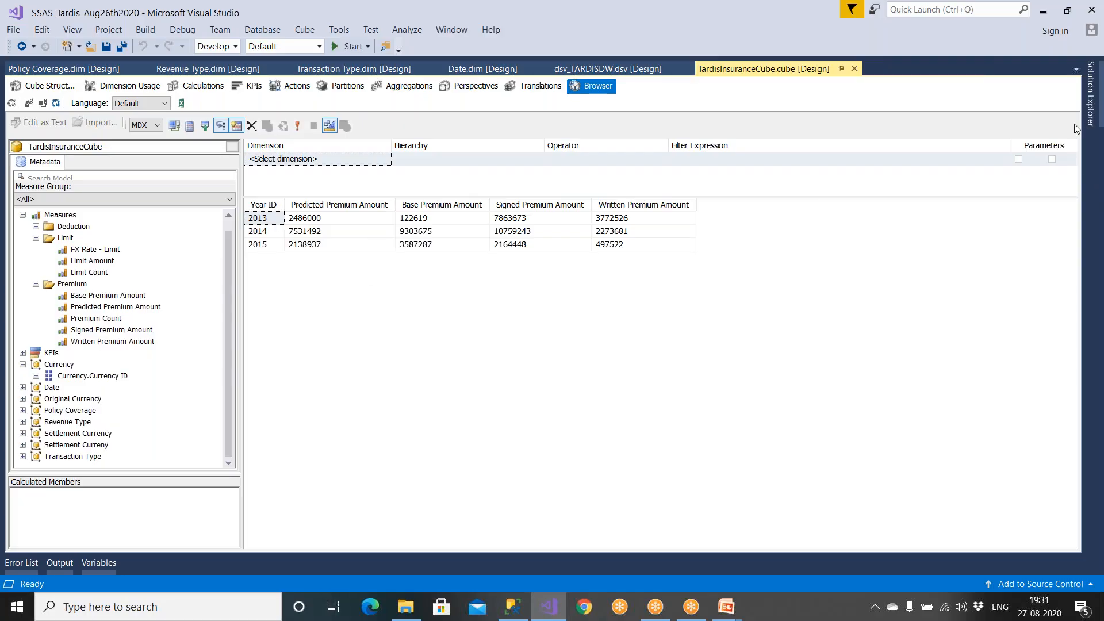
Open the Date dimension for design and create a new hierarchy with Year ID as its first level.
click(1092, 115)
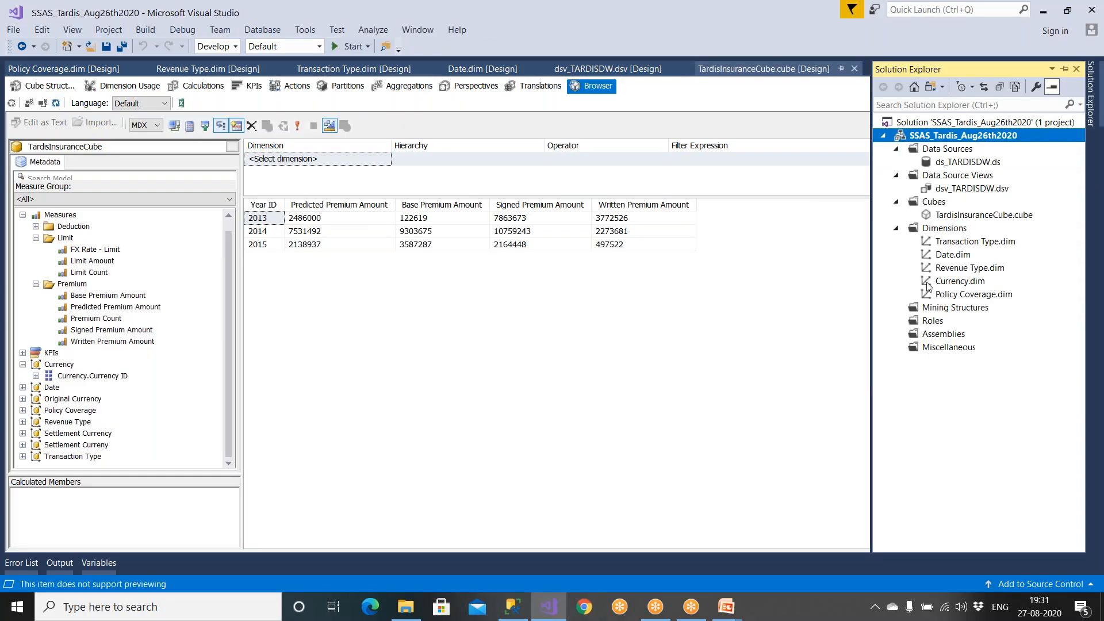
double_click(952, 256)
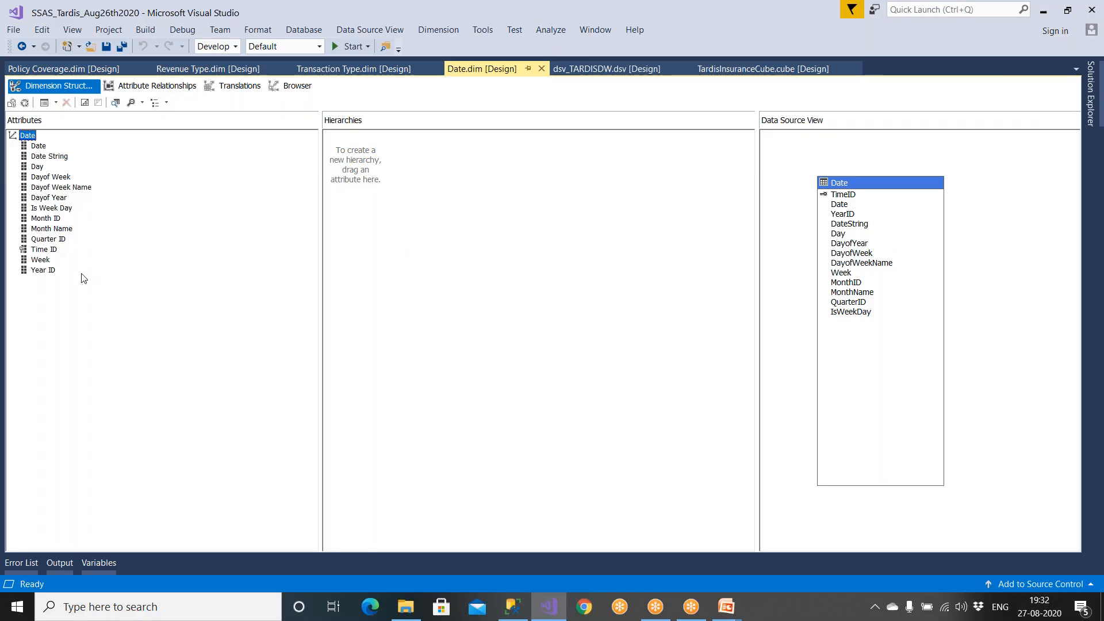
drag(52, 275, 360, 207)
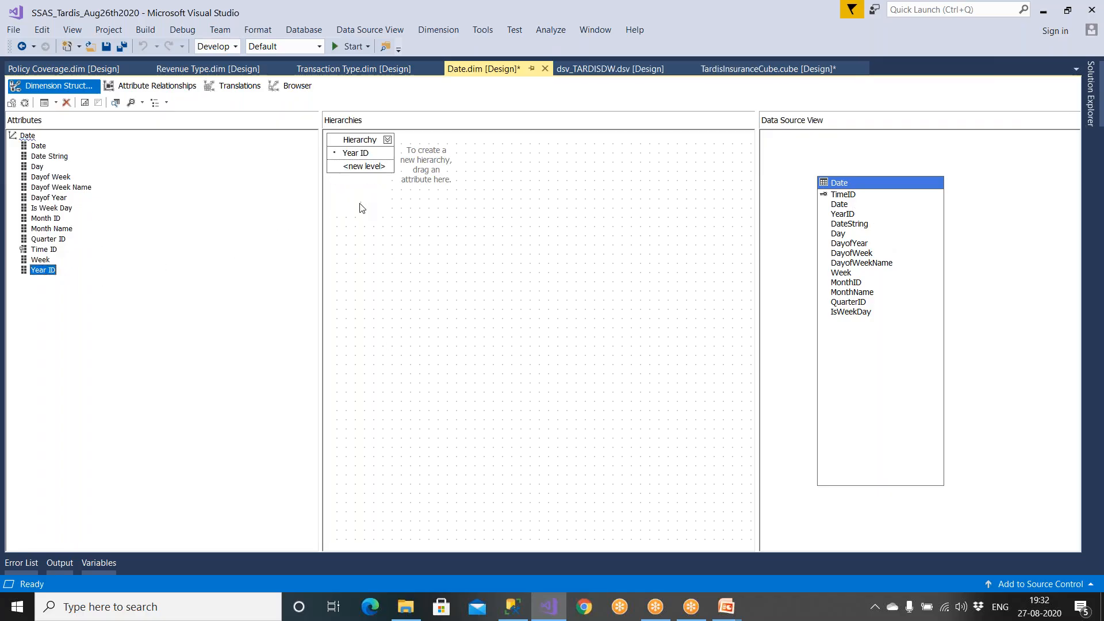
Add Quarter ID, Month ID, Week and Day, in that order, as levels below Year ID in the hierarchy.
click(50, 248)
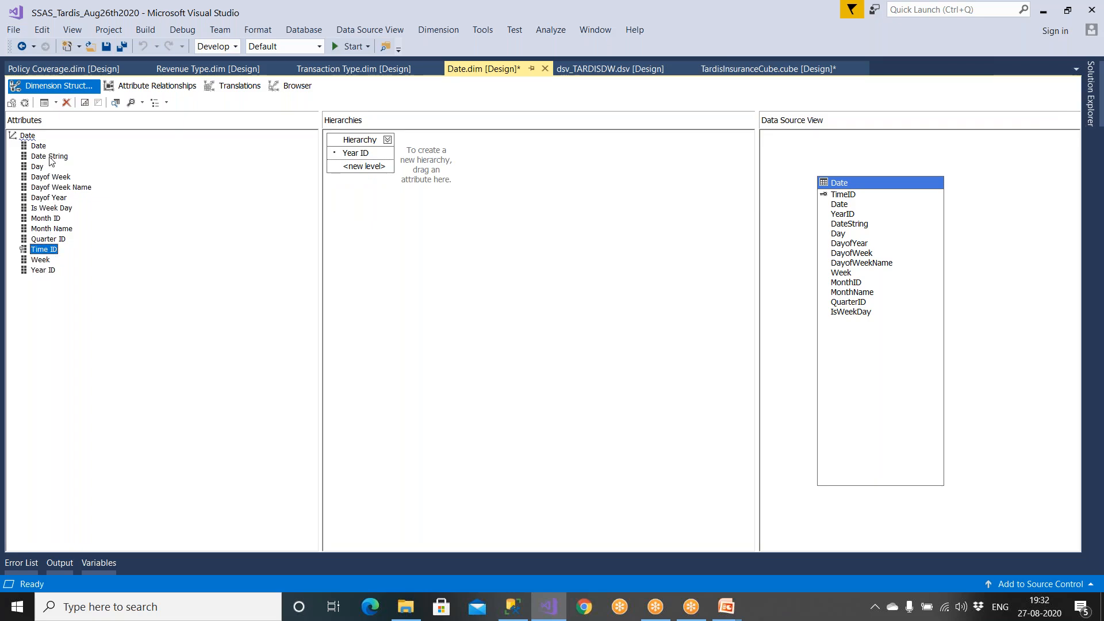
click(51, 158)
click(53, 178)
click(62, 198)
click(63, 209)
click(59, 220)
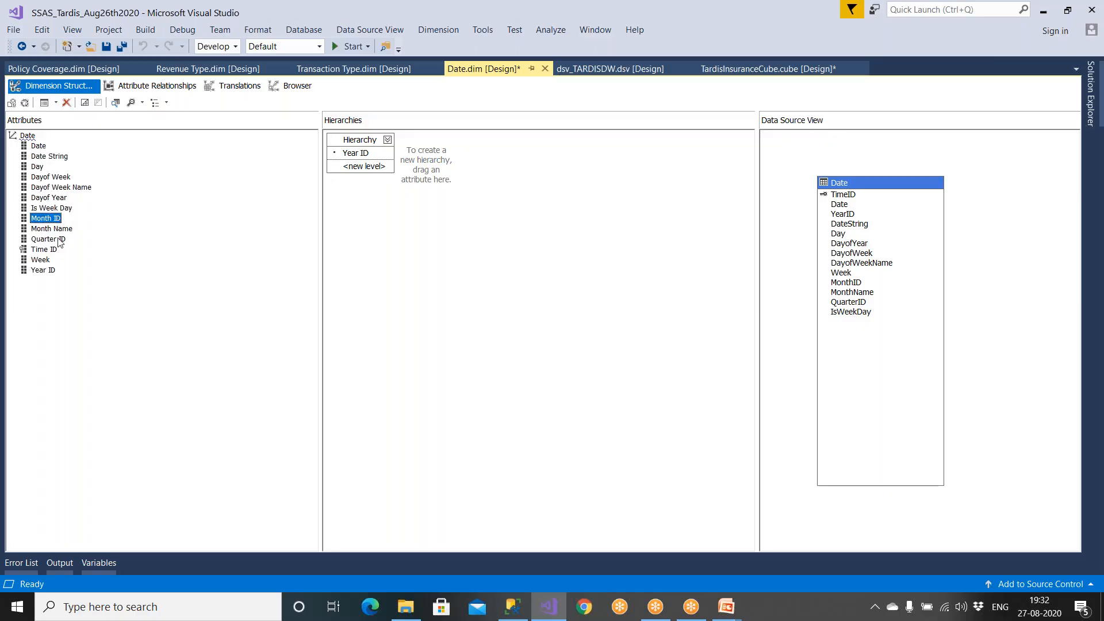
drag(60, 240, 363, 178)
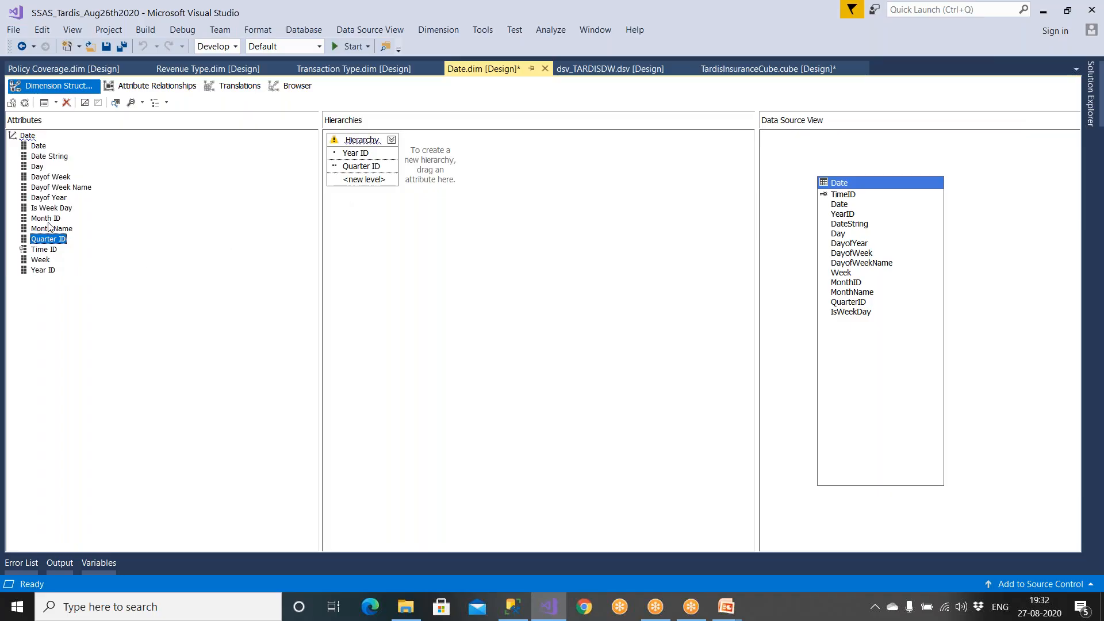
drag(47, 219, 378, 190)
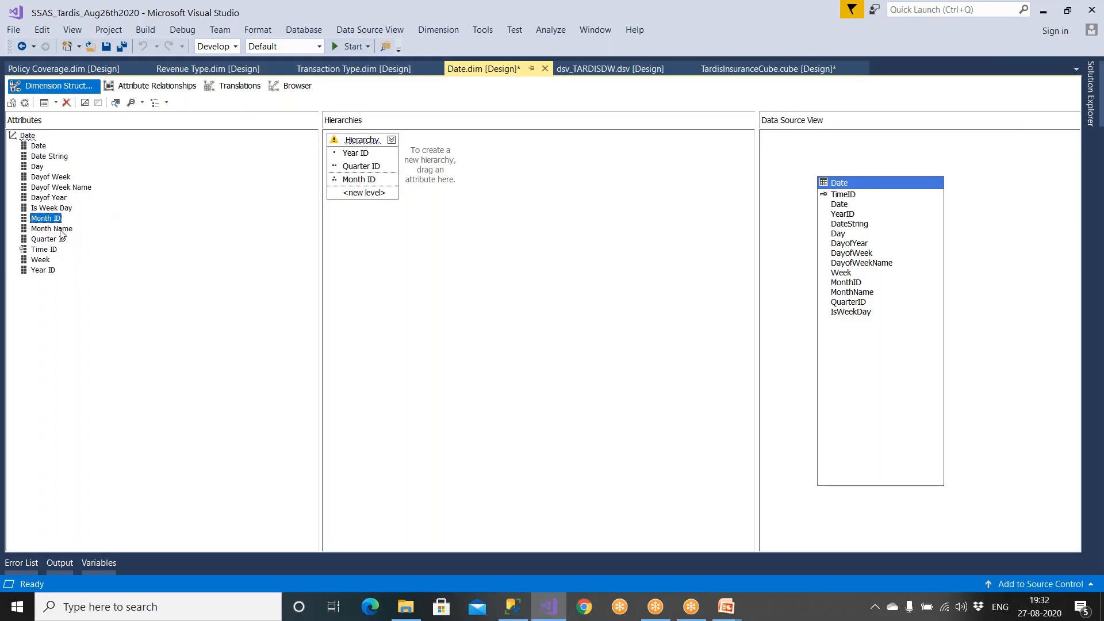
drag(49, 266, 370, 192)
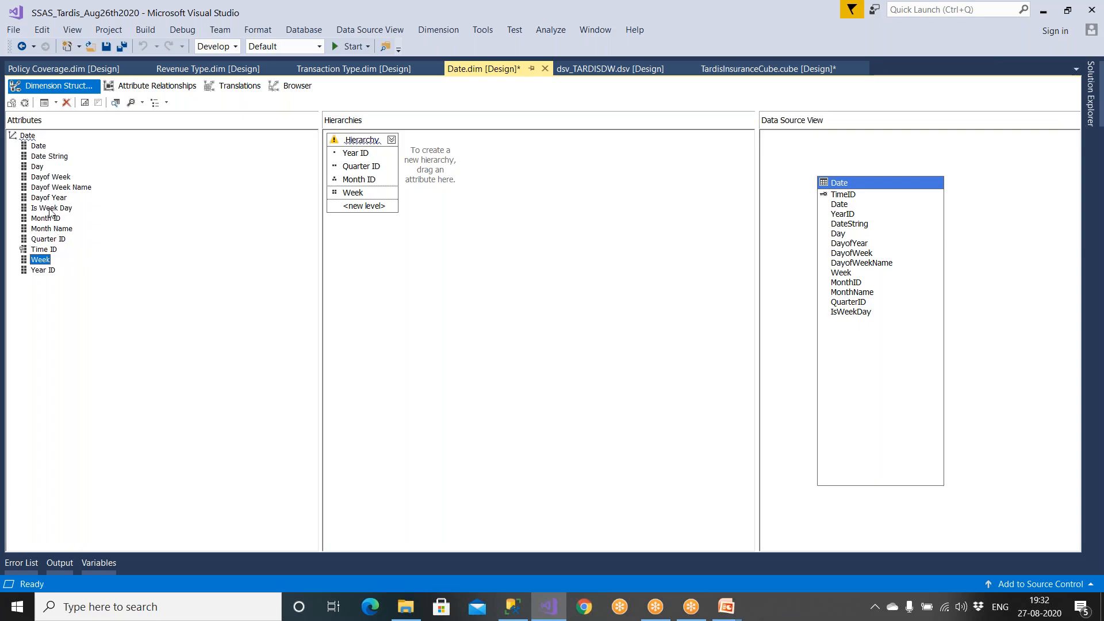
drag(36, 167, 349, 210)
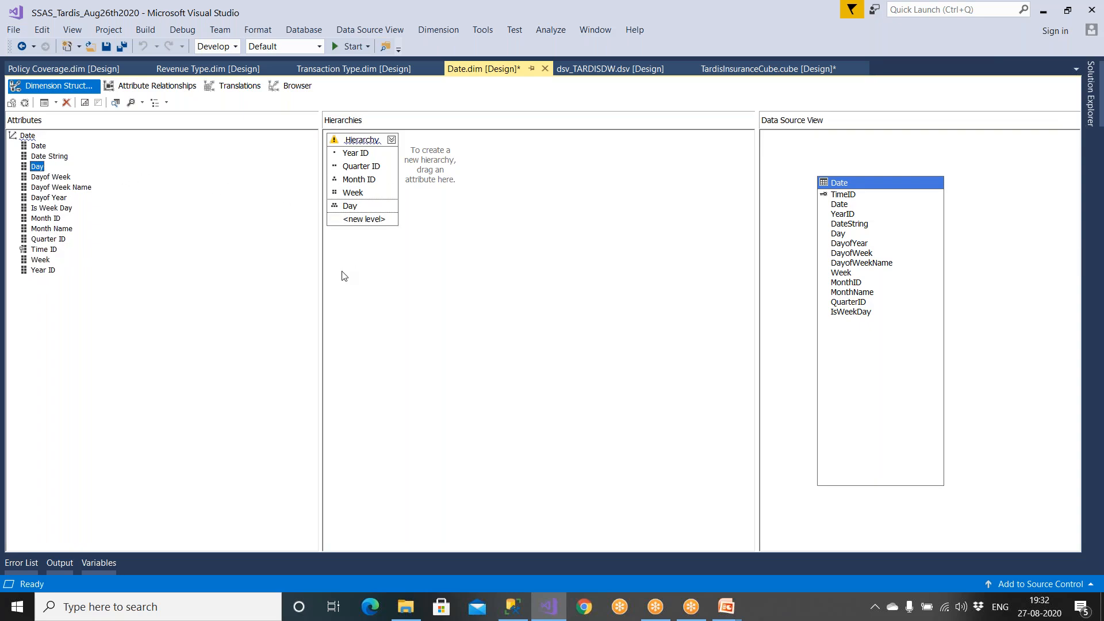
Rename the Date hierarchy as YrHierarchy and save the dimension together with the TardisInsuranceCube cube.
click(369, 141)
right_click(369, 143)
click(410, 218)
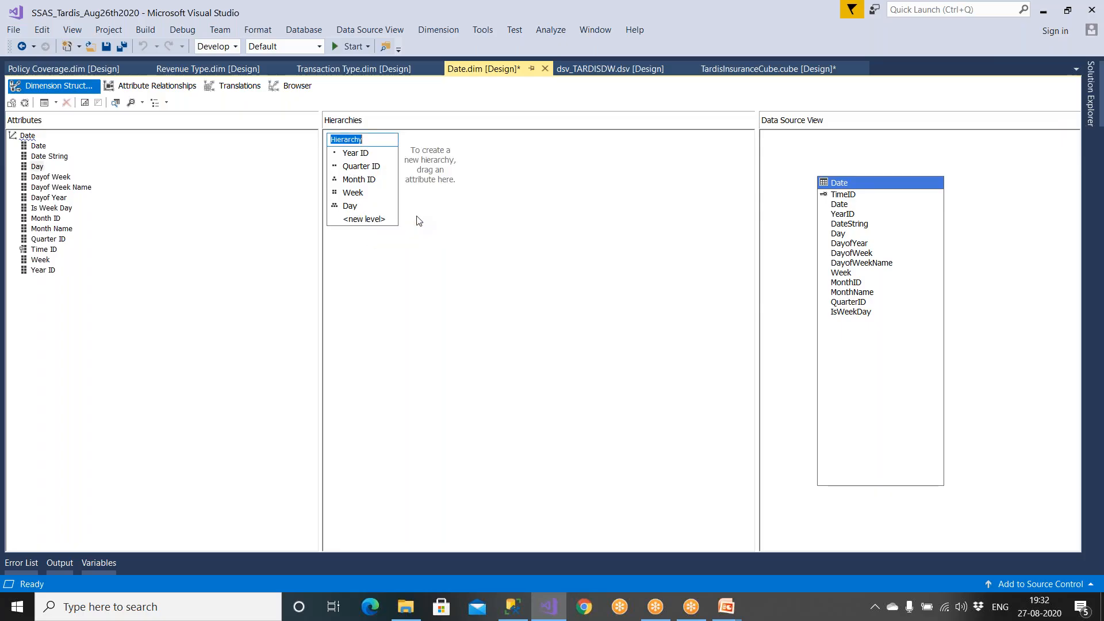
key(Home)
text(Yr)
key(Return)
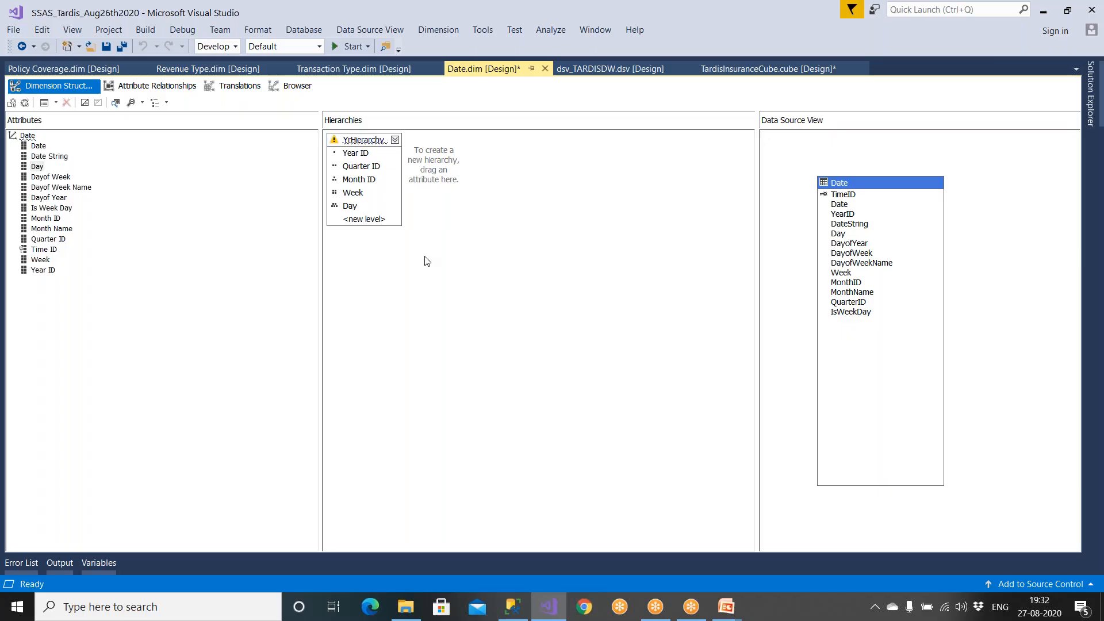
key(ctrl+s)
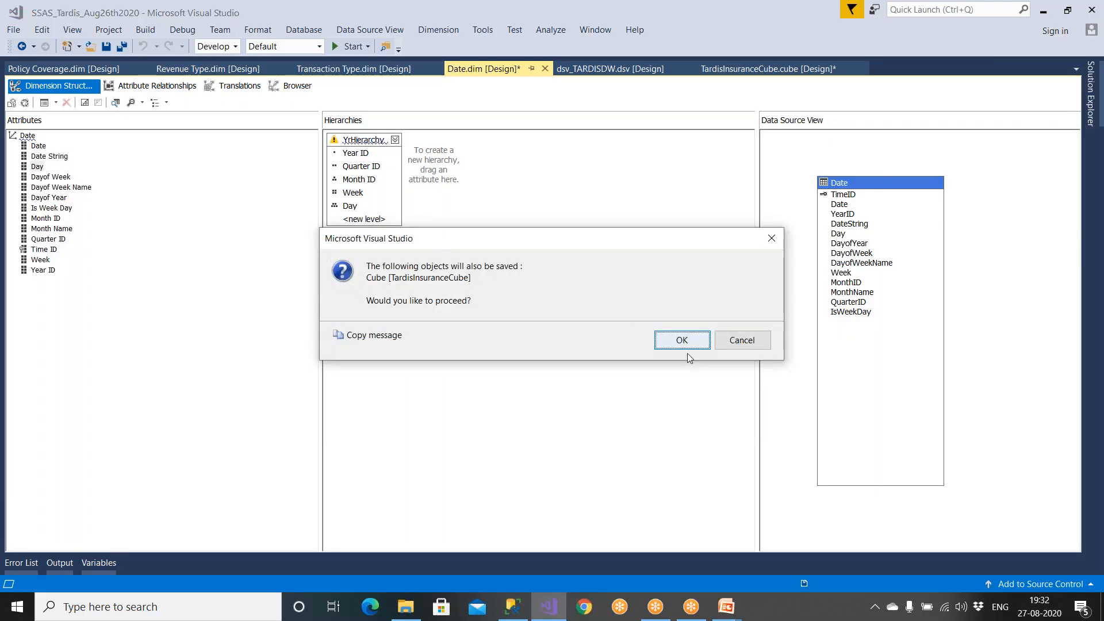
click(696, 344)
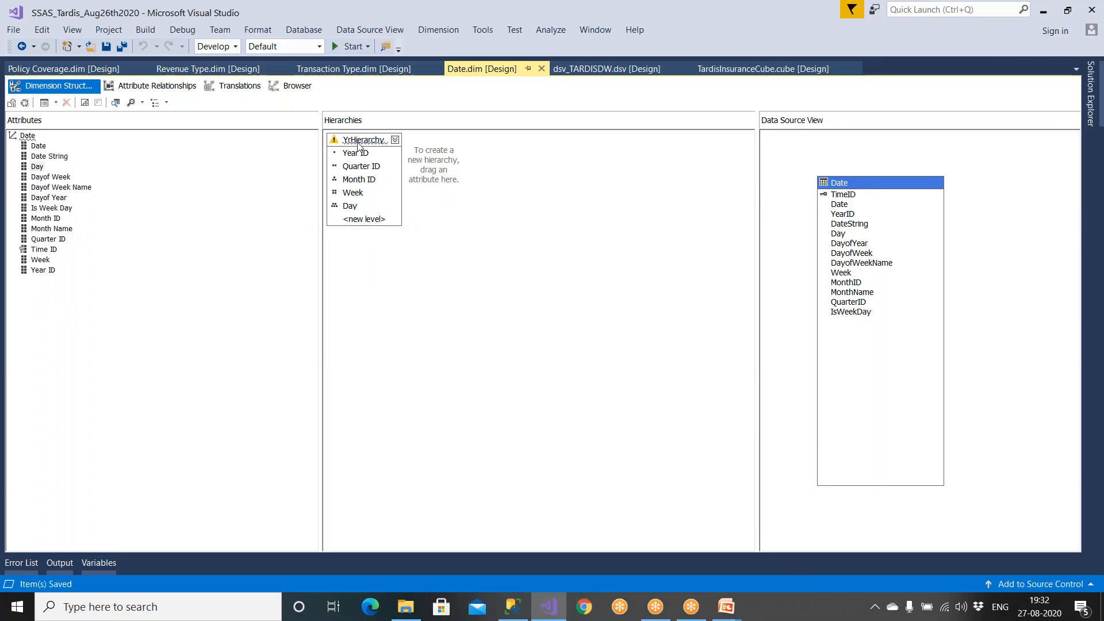
Delete the attribute relationships from Time ID to Year ID and from Time ID to Week in the Date dimension.
mouse_move(359, 144)
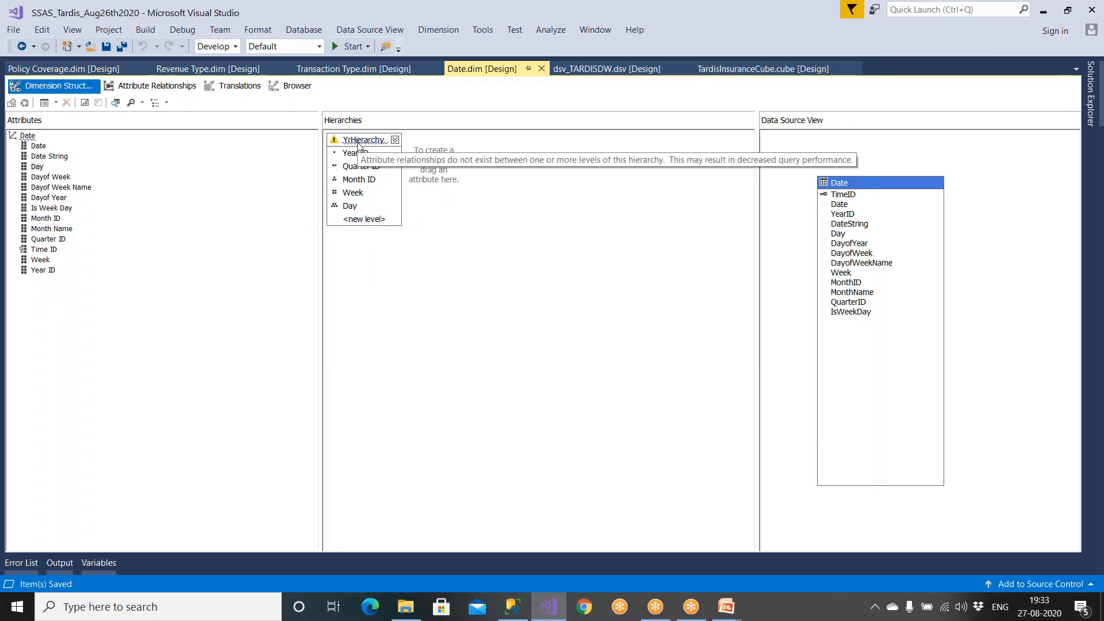
click(156, 87)
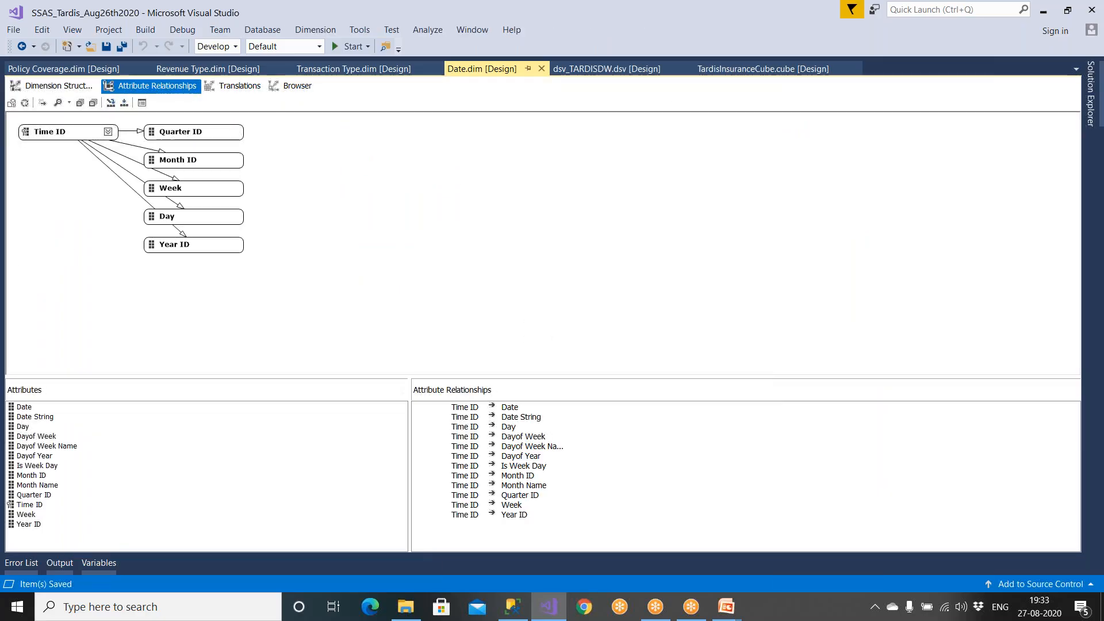
click(174, 221)
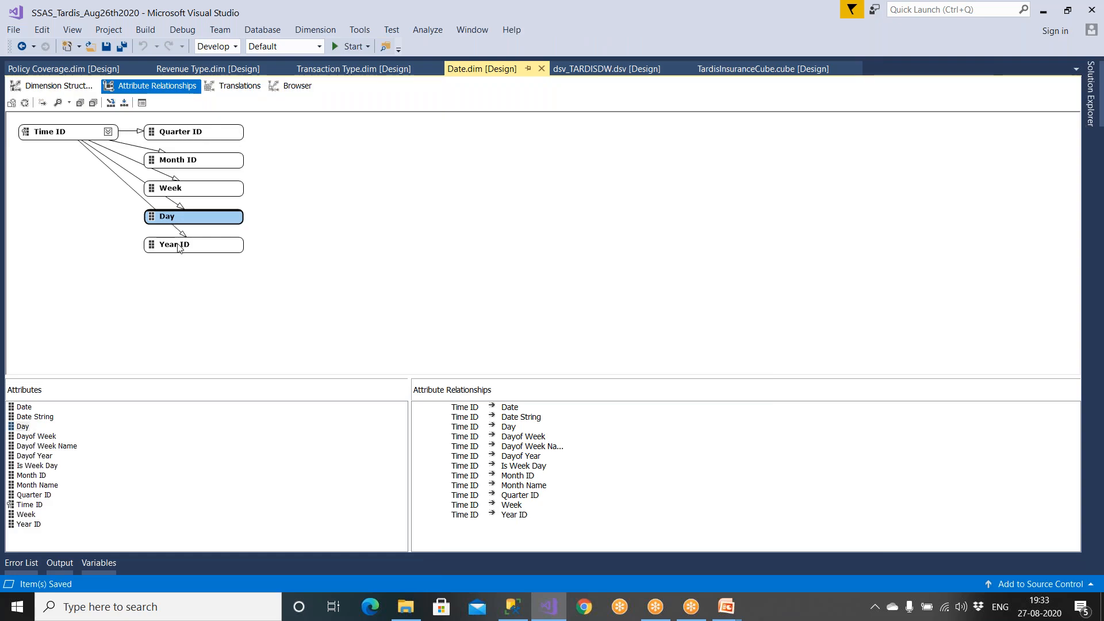
click(177, 247)
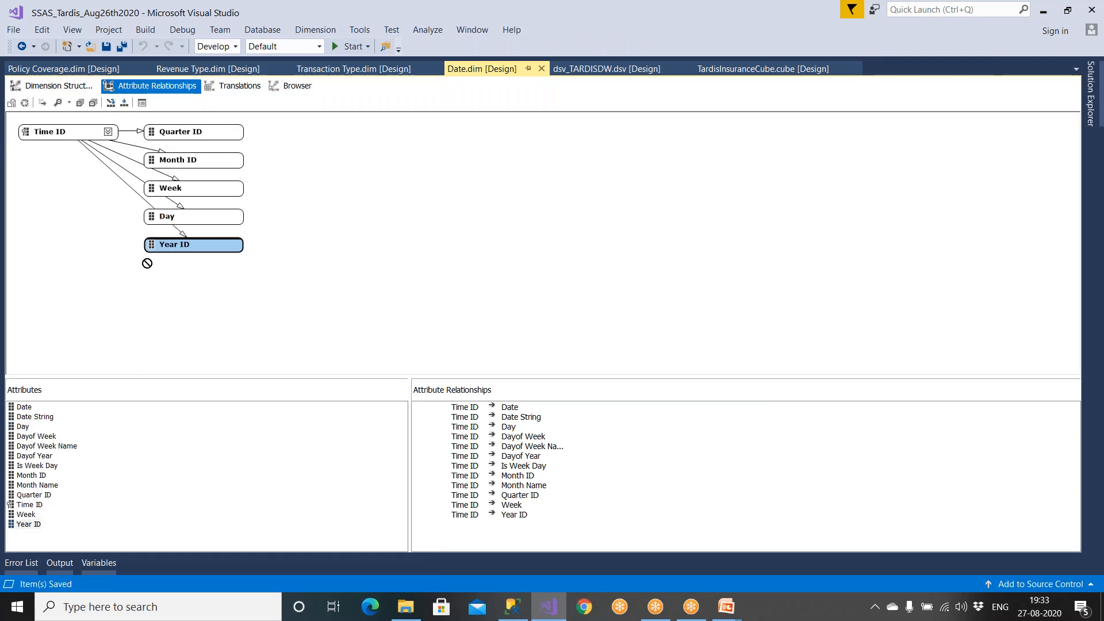
click(183, 235)
key(Delete)
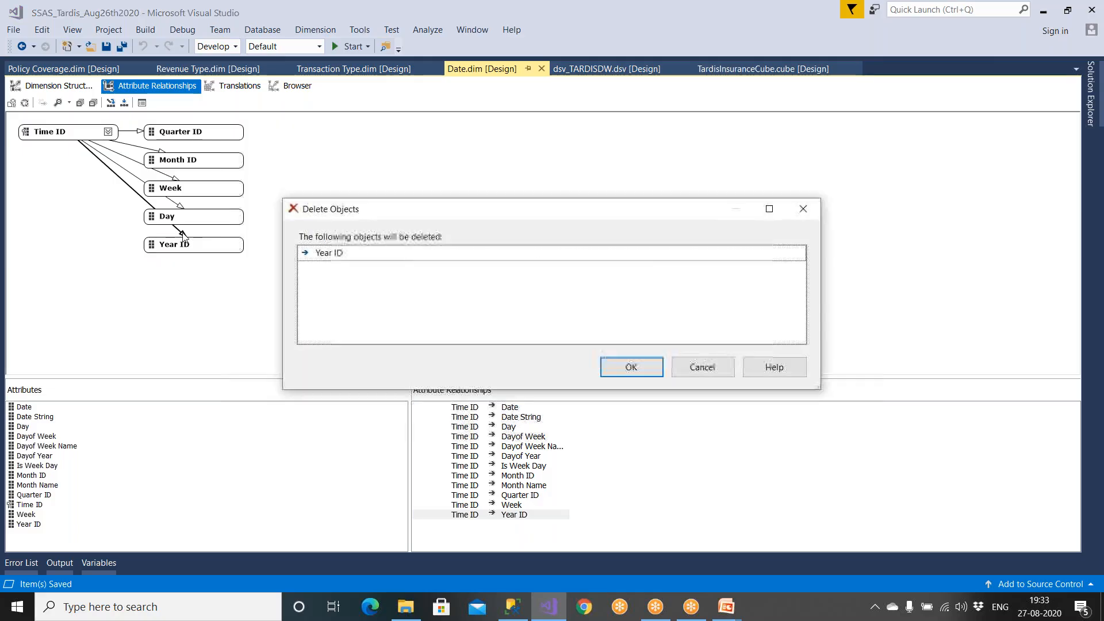
click(616, 366)
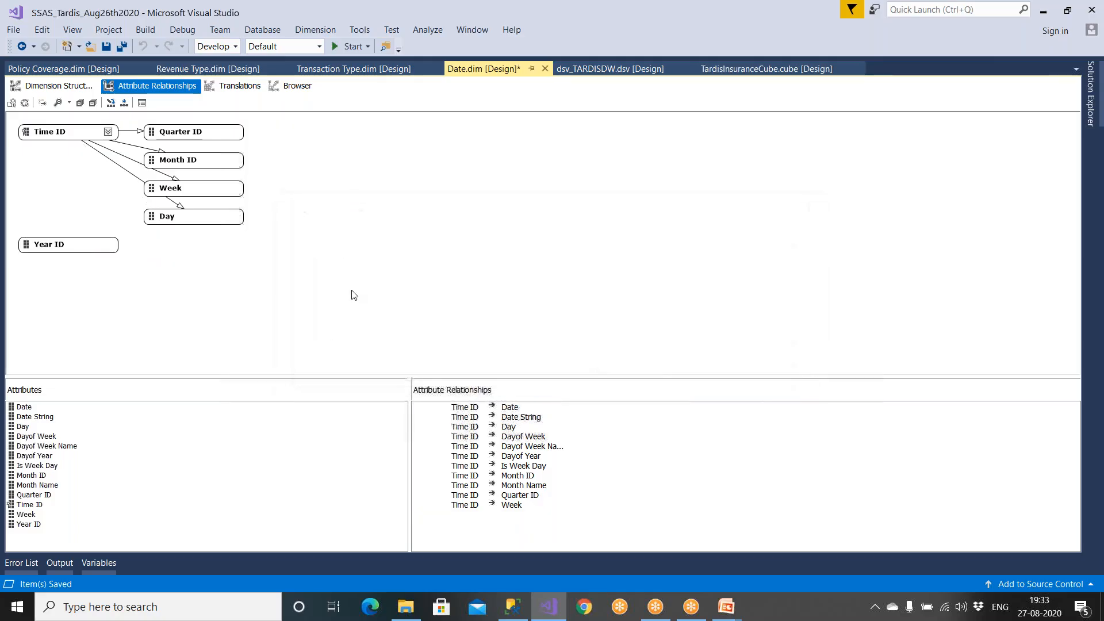
right_click(175, 181)
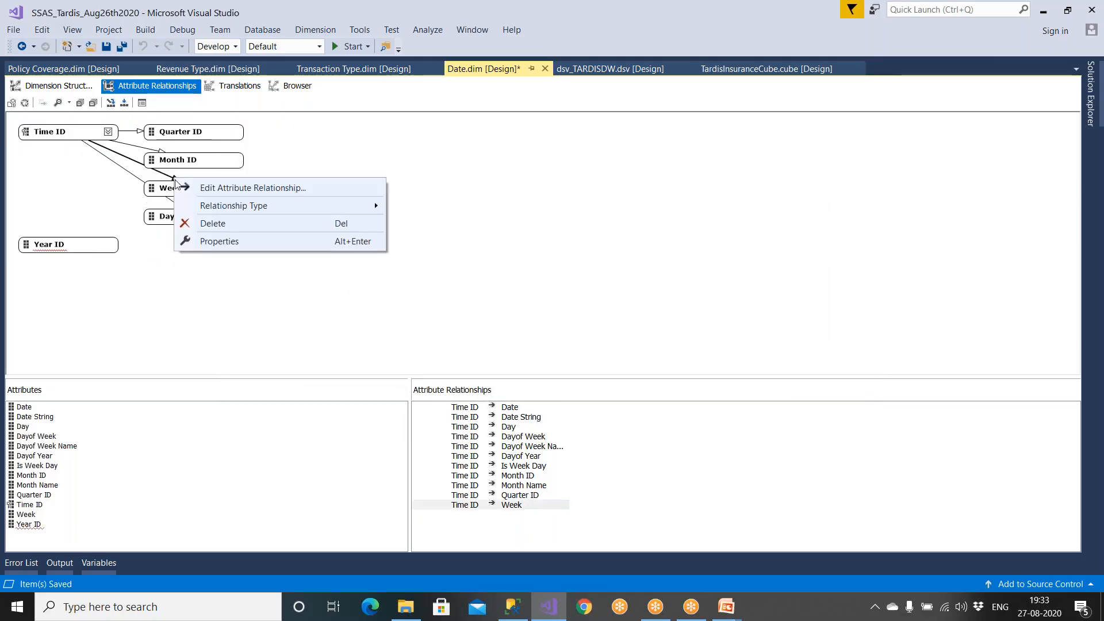
click(207, 224)
click(624, 371)
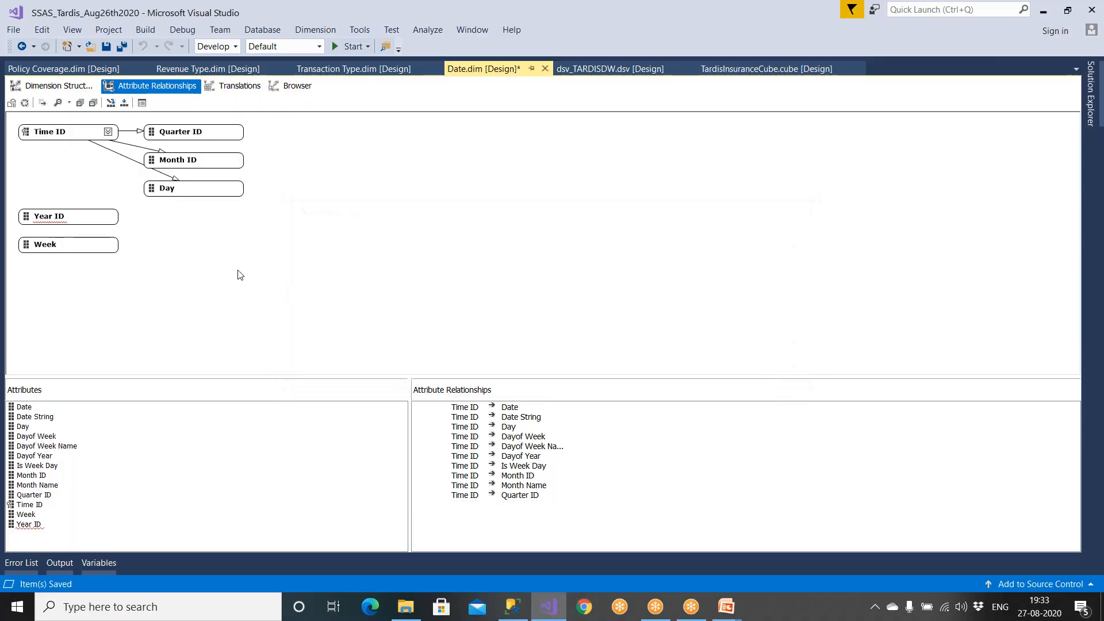
Delete the attribute relationships from Time ID to Month ID and from Time ID to Quarter ID.
click(161, 153)
right_click(161, 153)
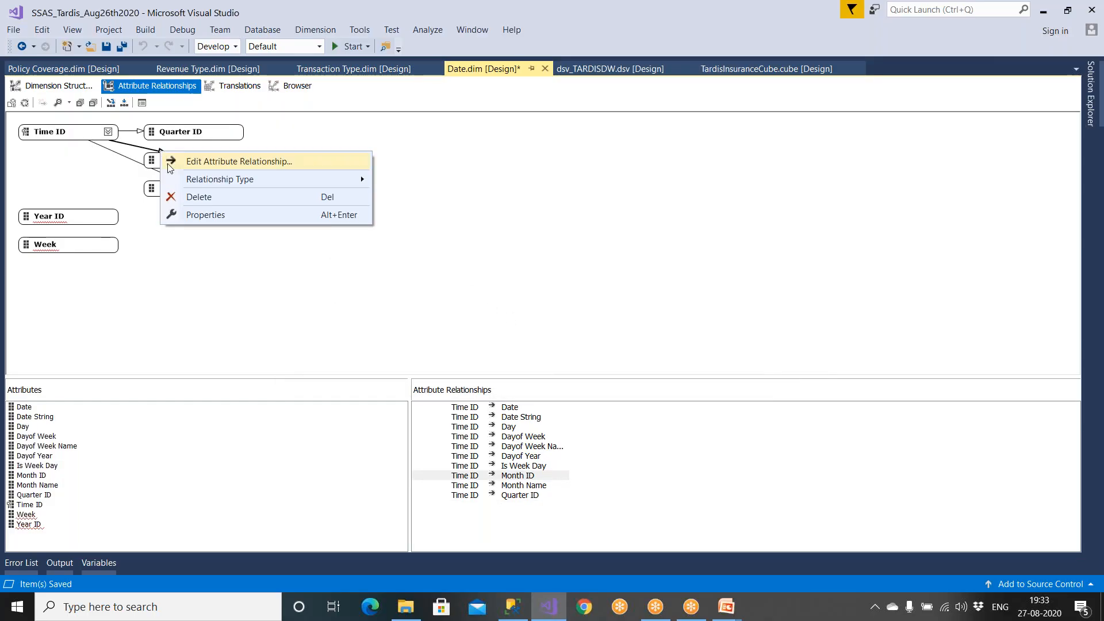
click(193, 198)
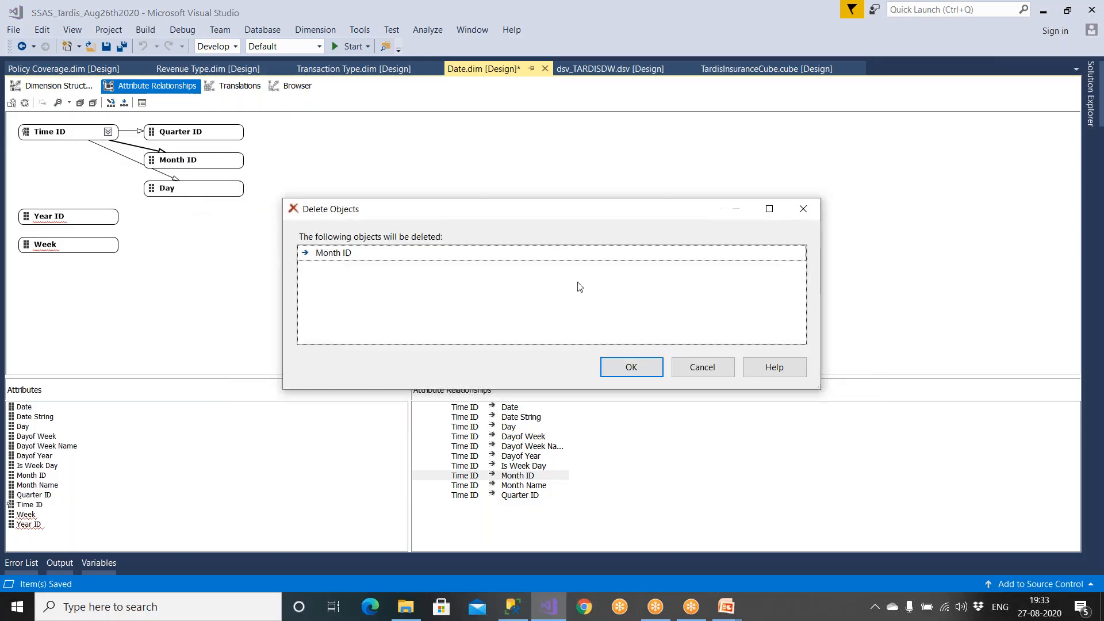
click(631, 368)
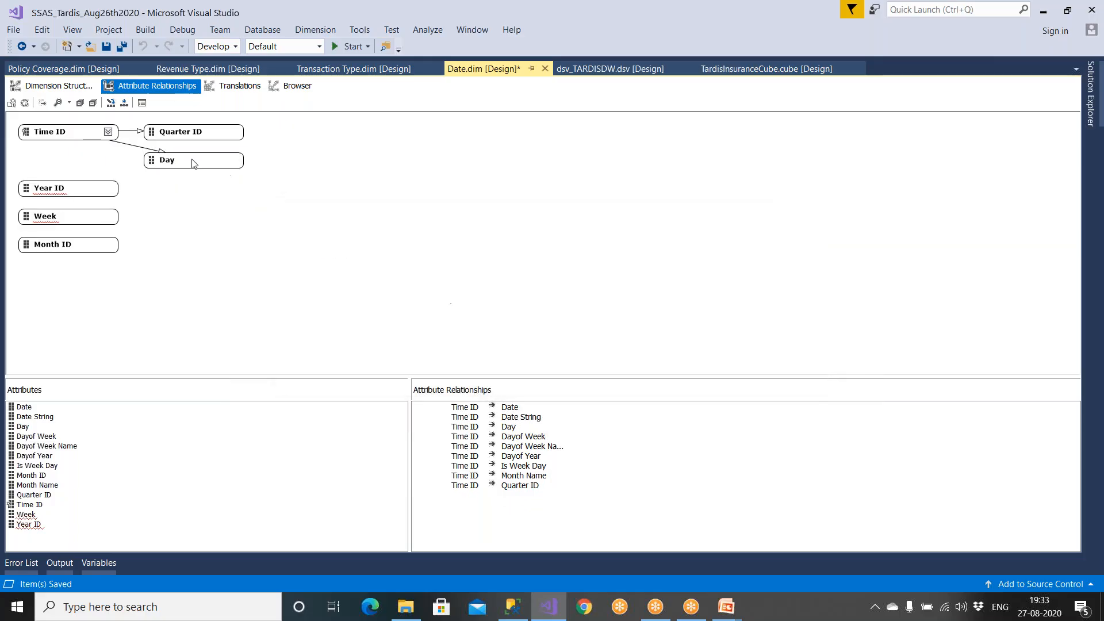
right_click(136, 134)
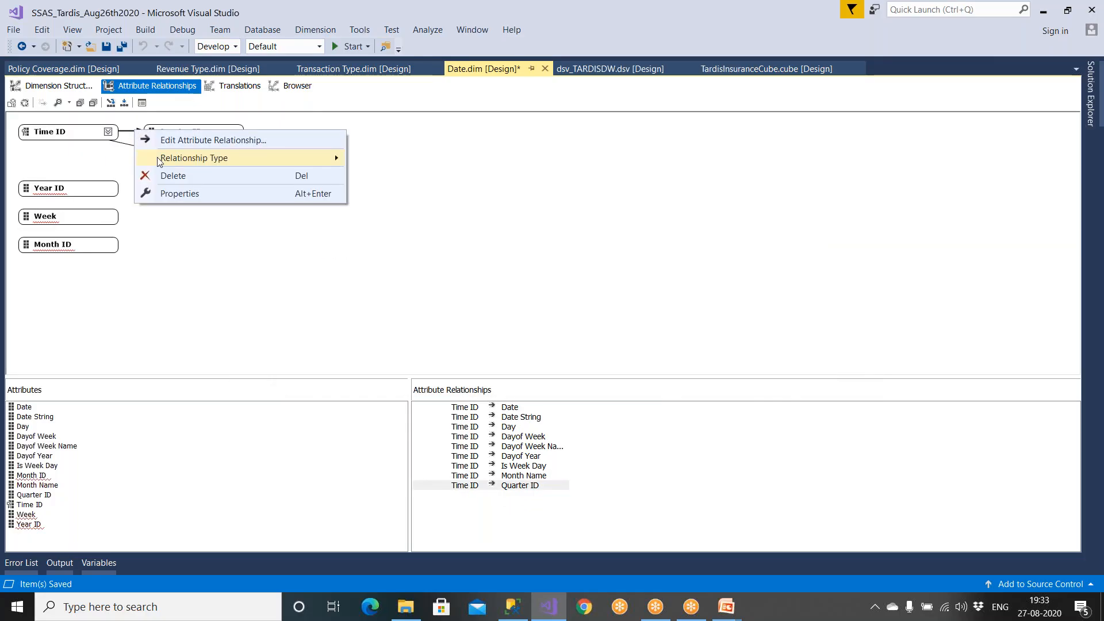
click(181, 175)
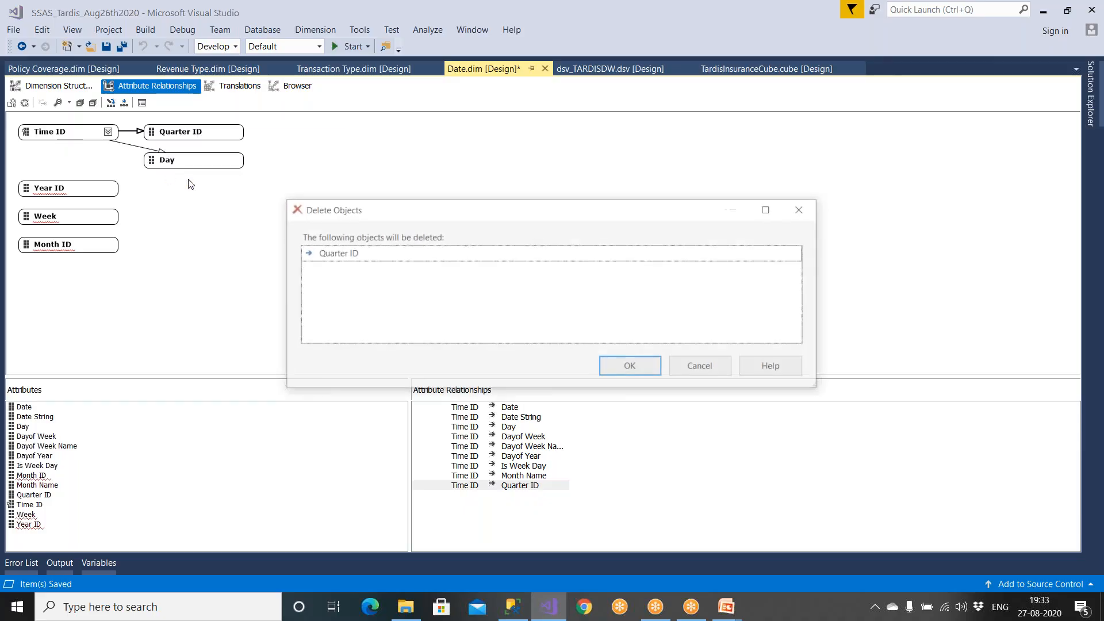
click(630, 366)
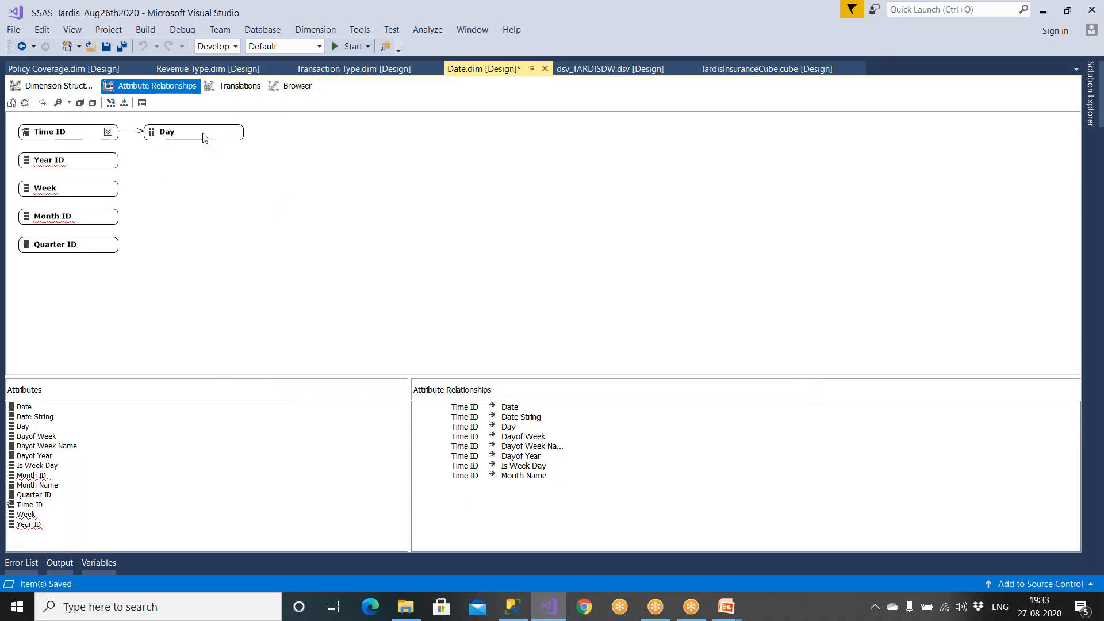
Chain the attribute relationships from Day to Week, Month ID, Quarter ID and Year ID, and return to the dimension structure.
drag(213, 136, 104, 191)
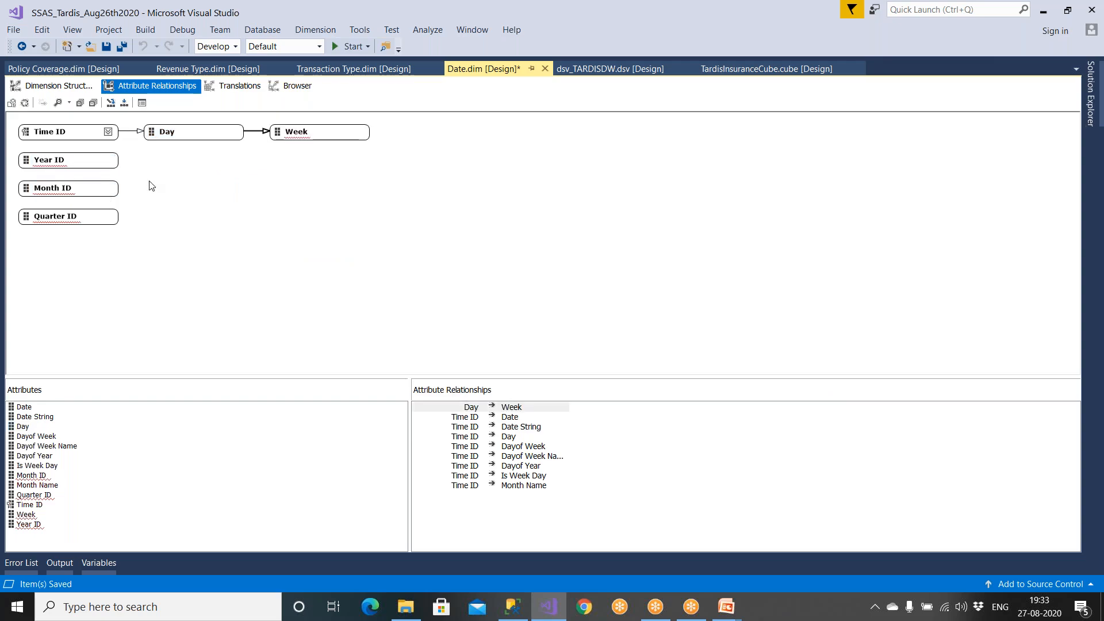
click(305, 142)
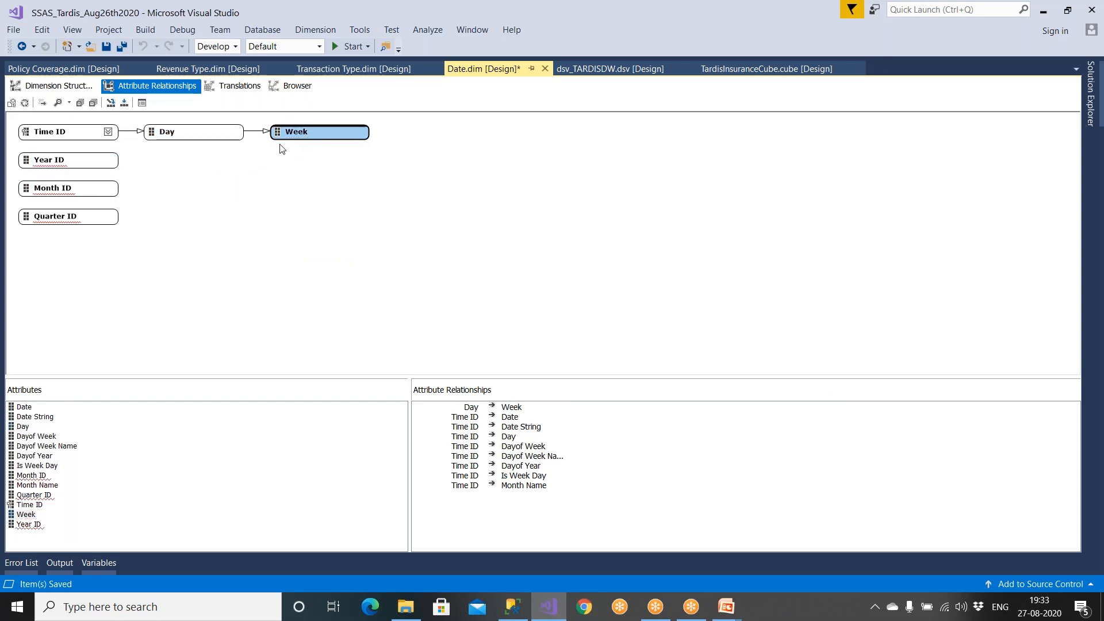
drag(345, 136, 107, 190)
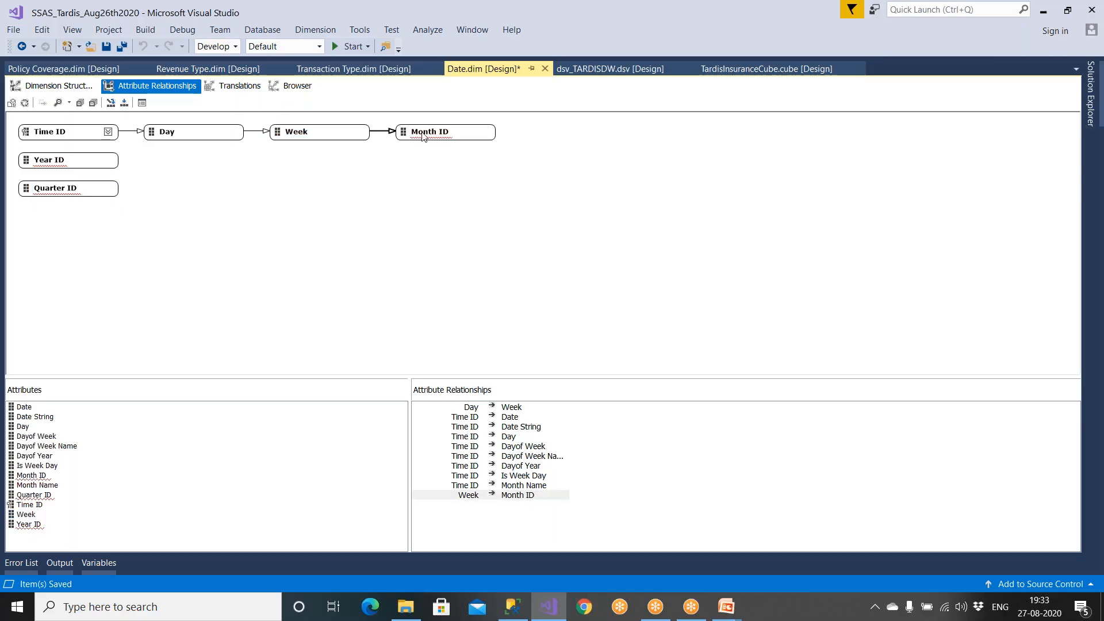
drag(423, 135, 110, 190)
drag(572, 132, 92, 168)
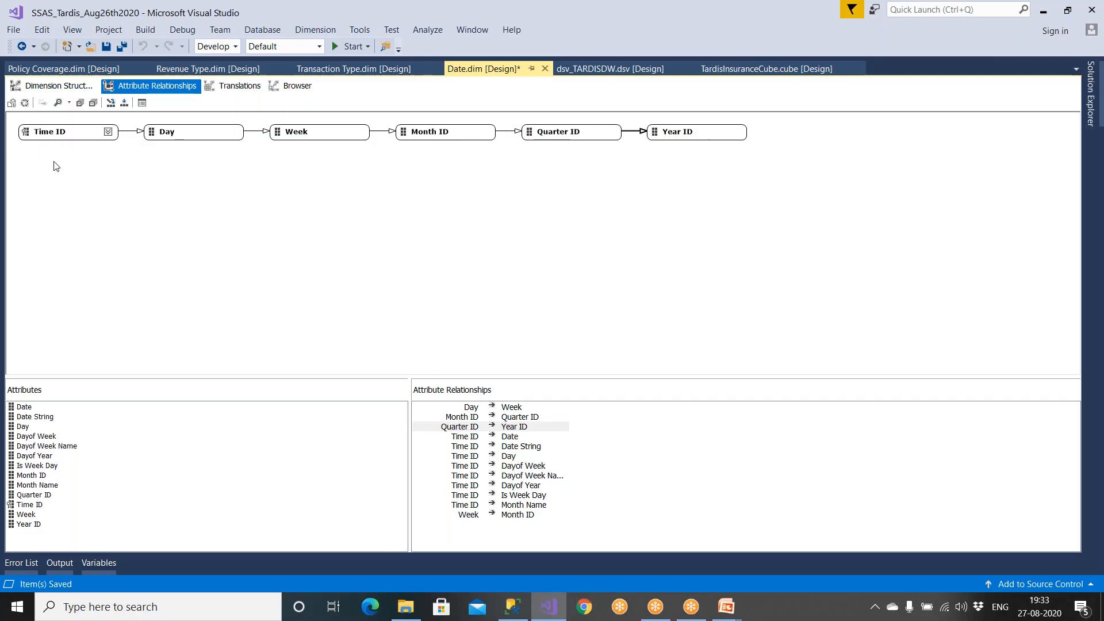
click(59, 85)
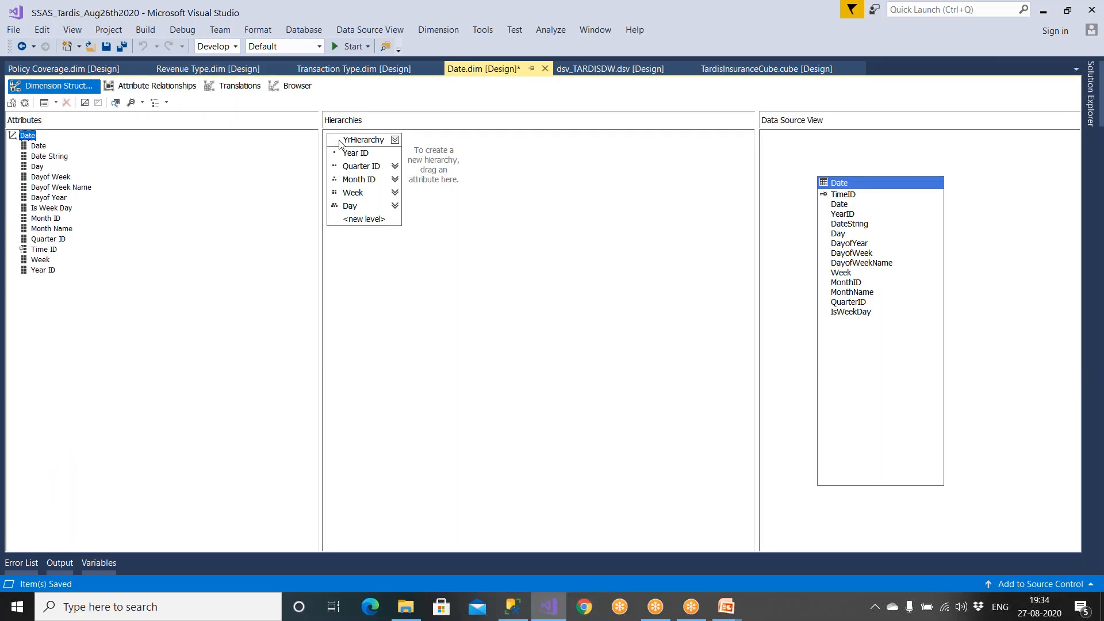
Review the Date dimension's attribute relationships and the Create Cube steps slide in the presentation, and return to the dimension structure.
click(149, 87)
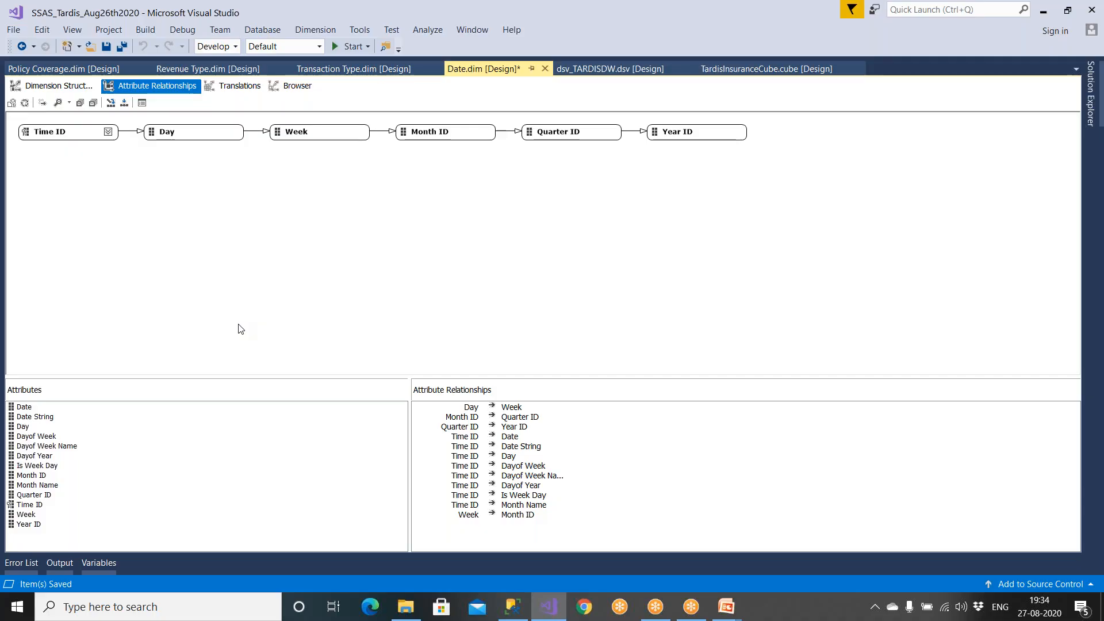
click(53, 86)
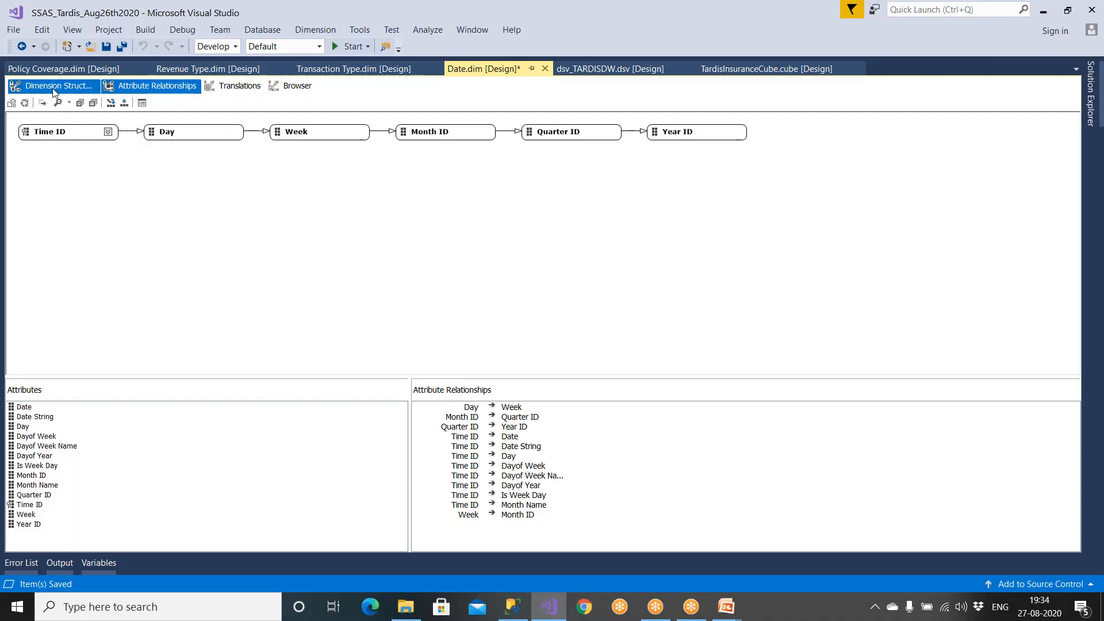
click(726, 614)
click(782, 555)
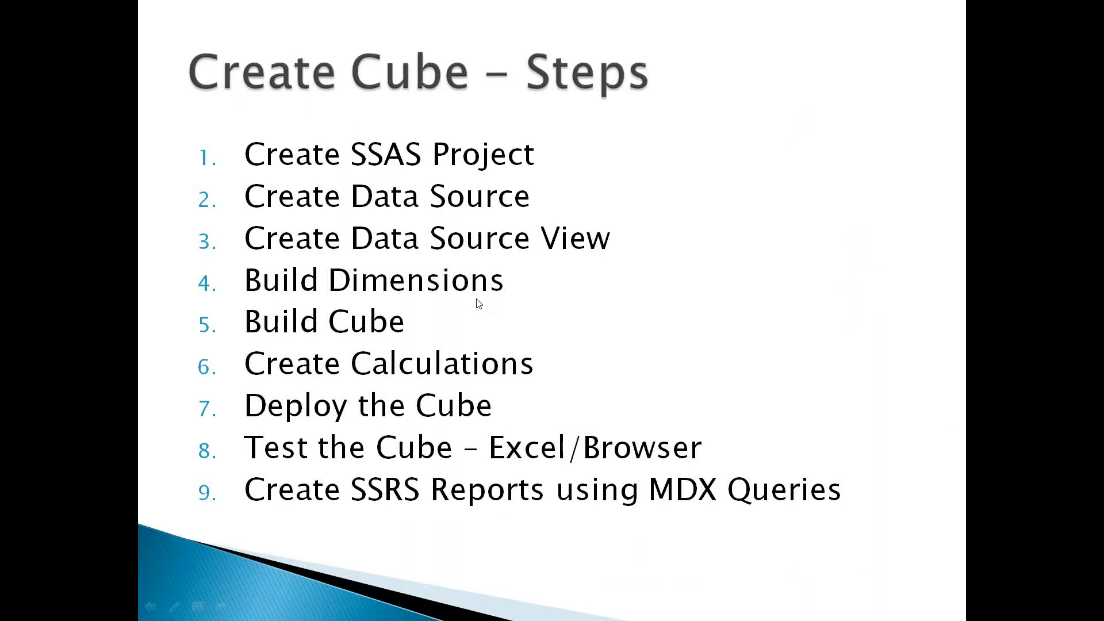
key(alt+Tab)
click(851, 224)
click(851, 303)
click(170, 247)
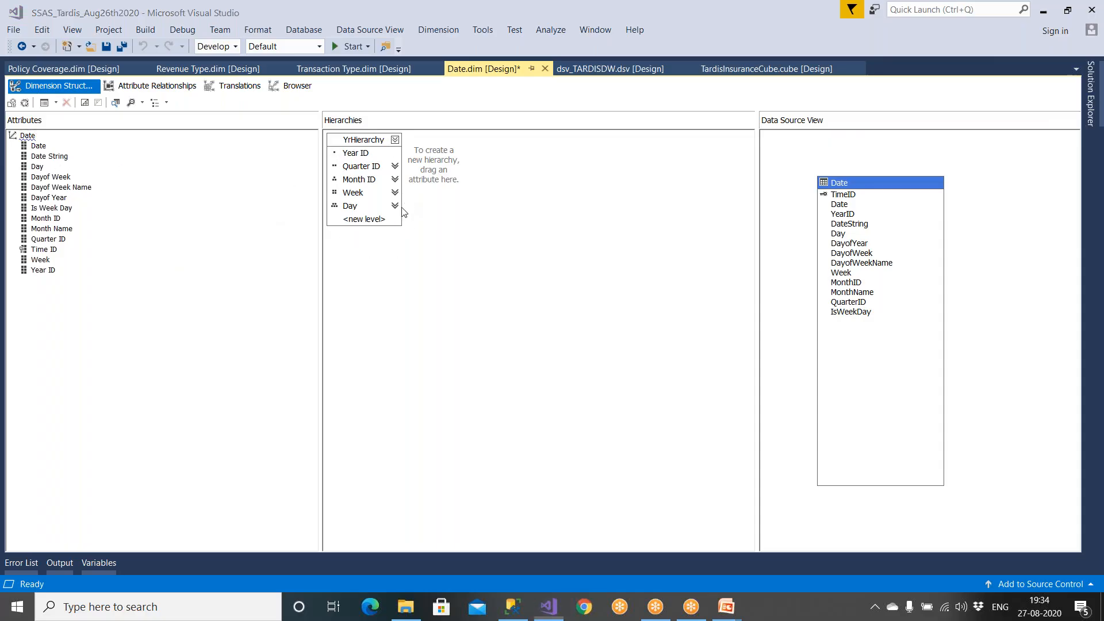
Start a new Notepad note with the heading "Buiding Dimensions" underlined by a row of dashes.
key(super)
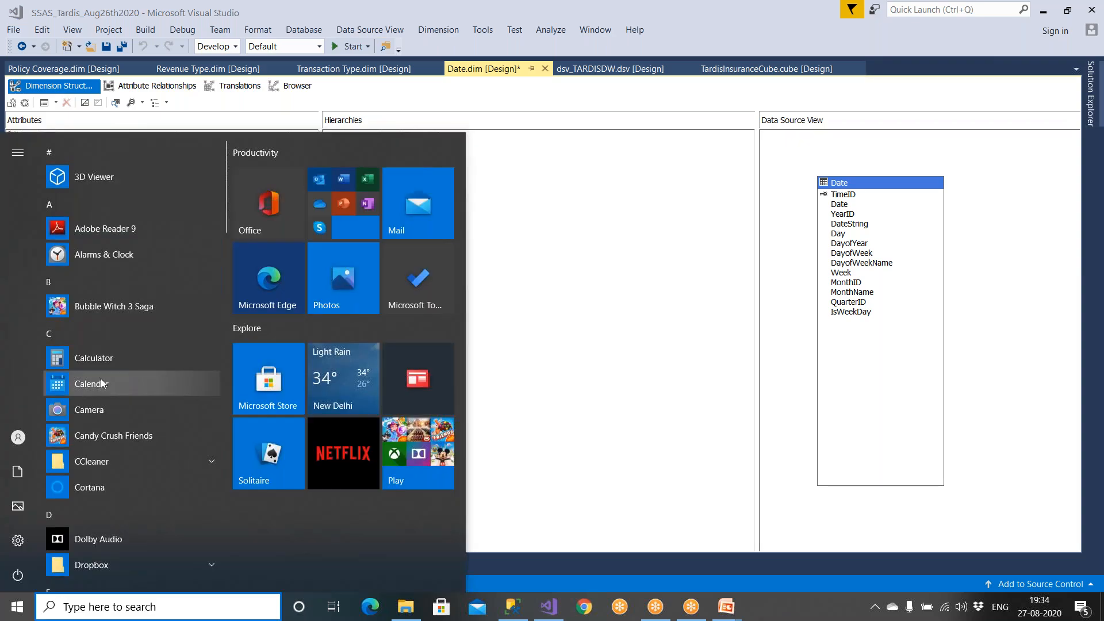
text(note)
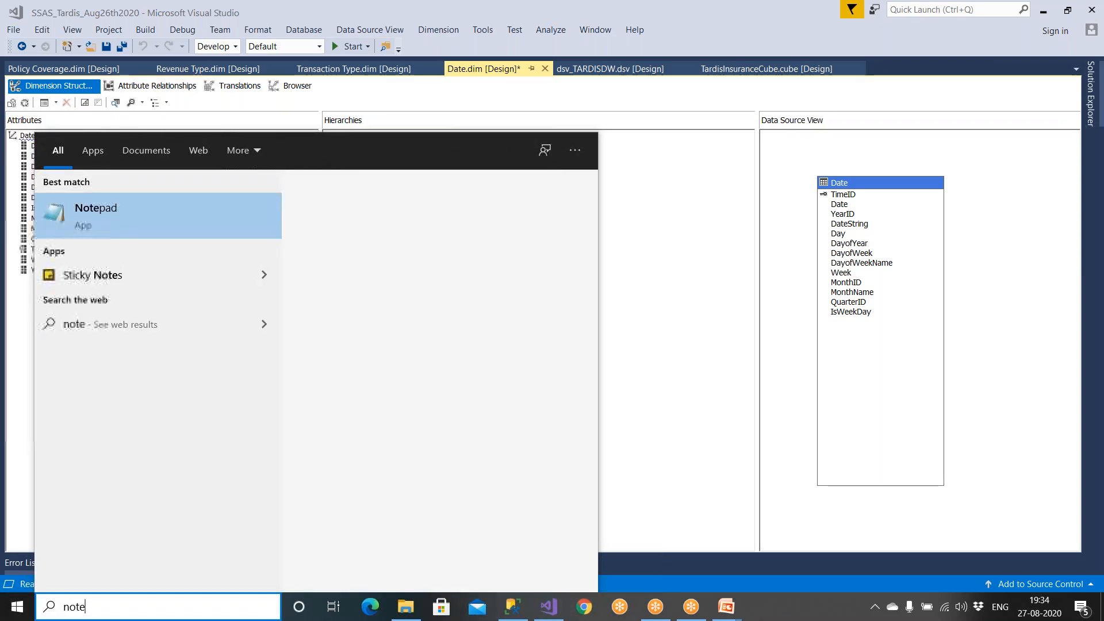
click(139, 222)
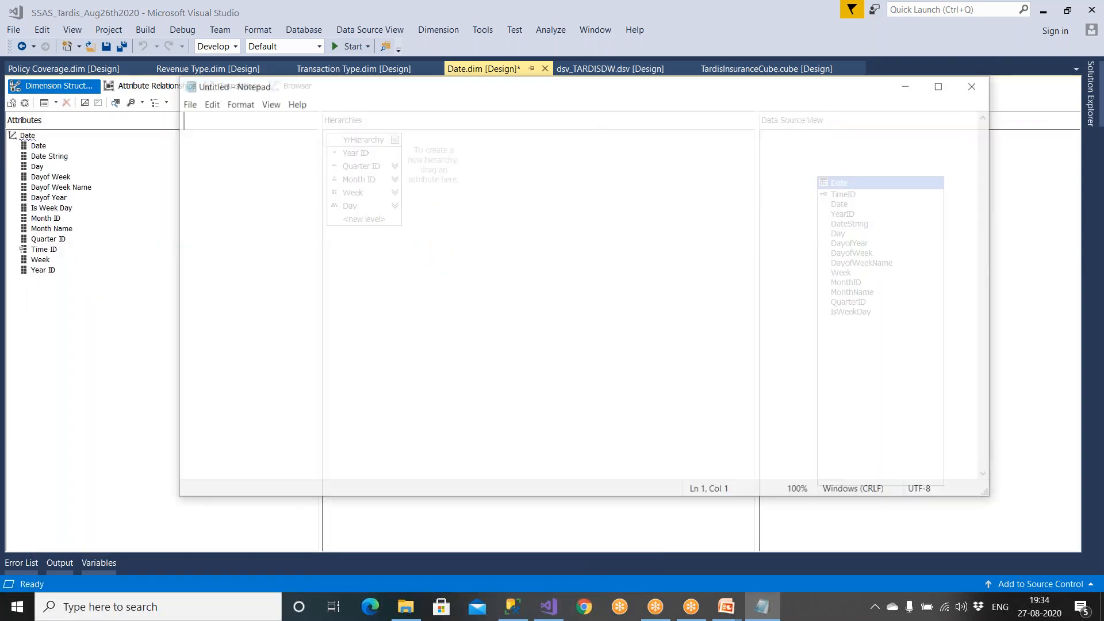
text(Buid)
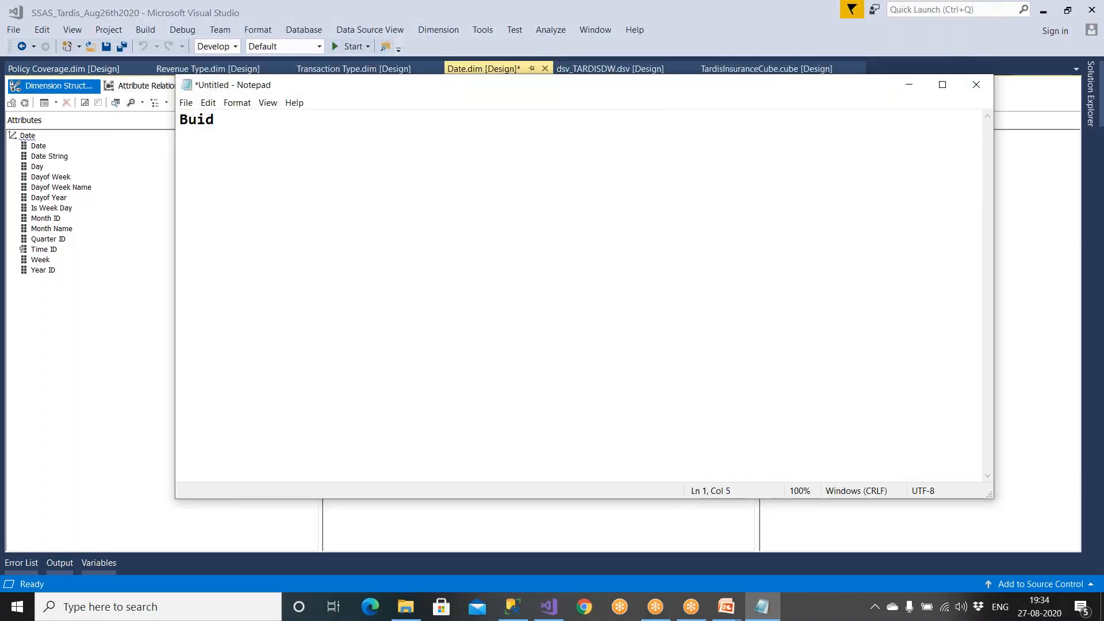
text(ing Dim)
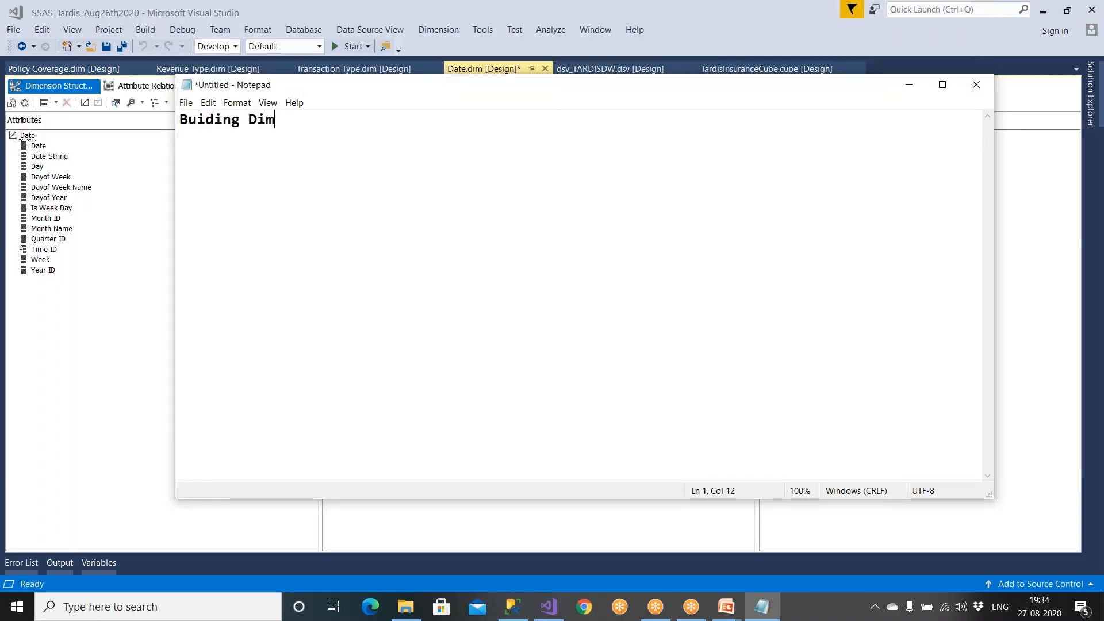
text(ensions)
key(Return)
text(--------------------------)
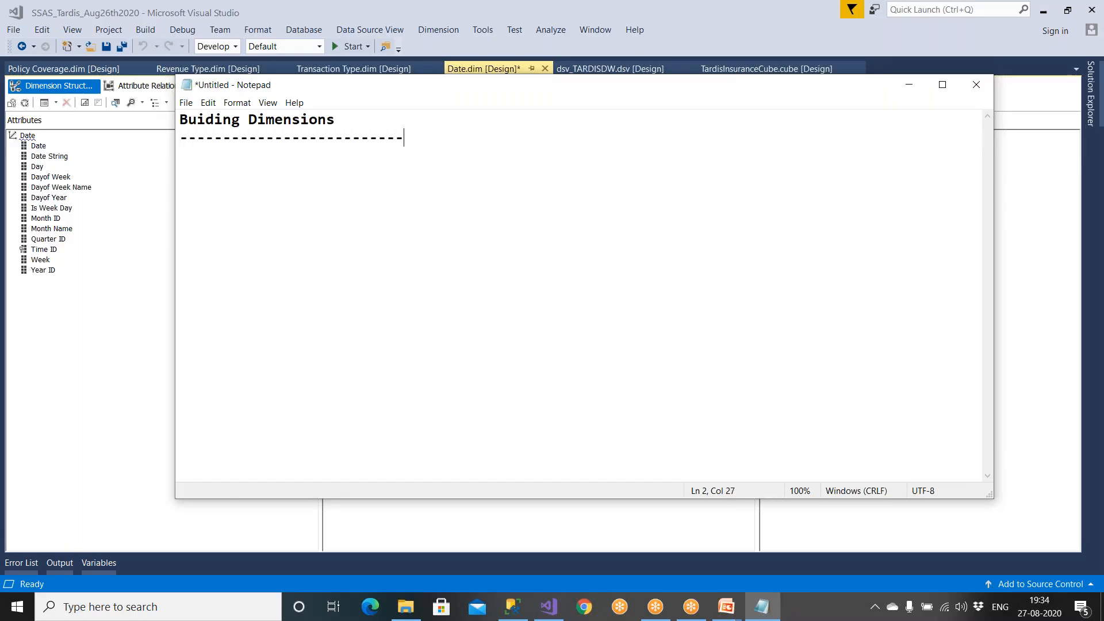
Switch back to Visual Studio and keep the Solution Explorer permanently open beside the Date dimension.
click(1005, 190)
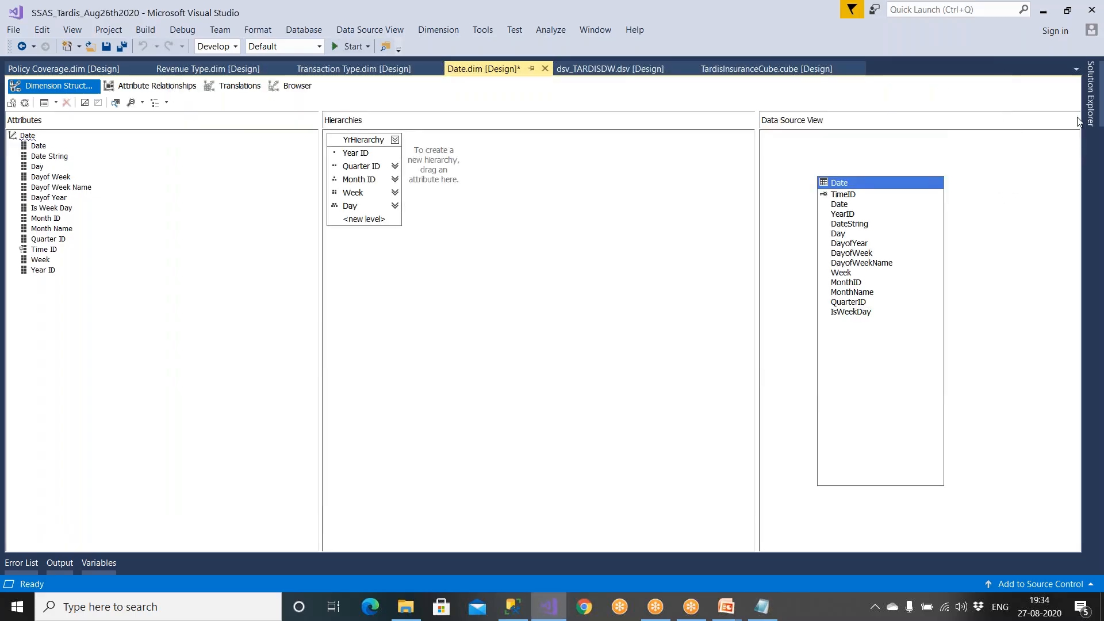
click(1090, 95)
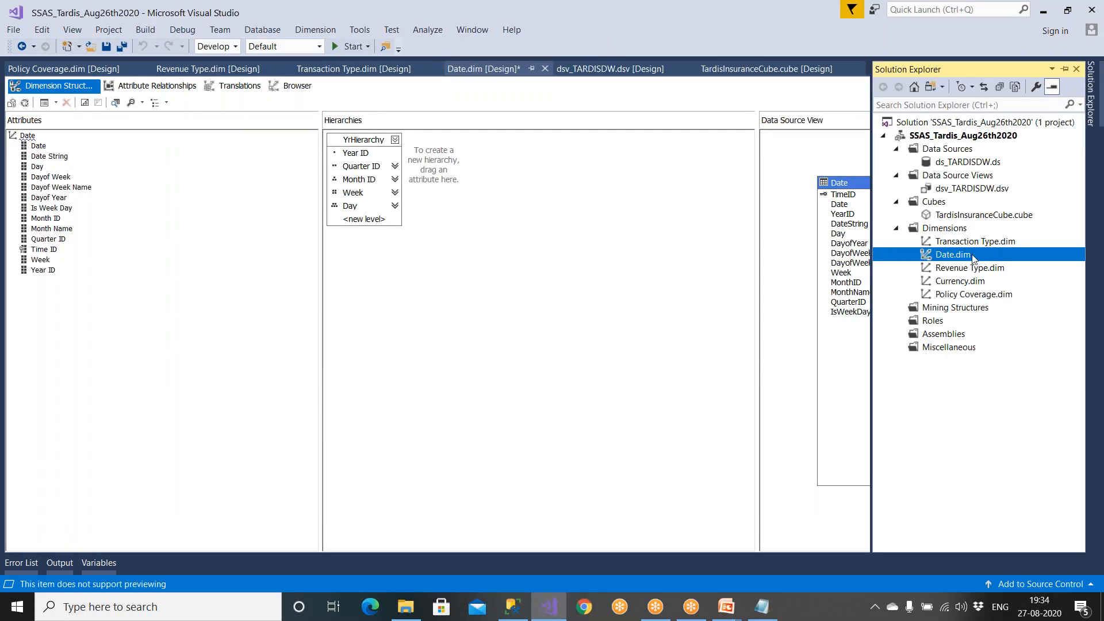
double_click(973, 257)
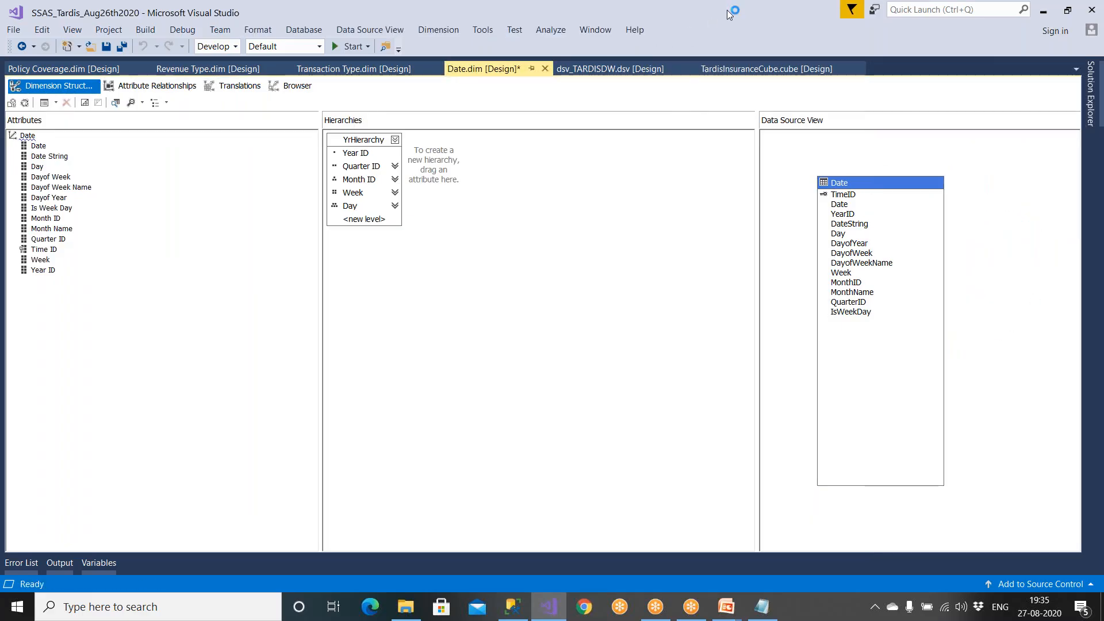
key(alt+Tab)
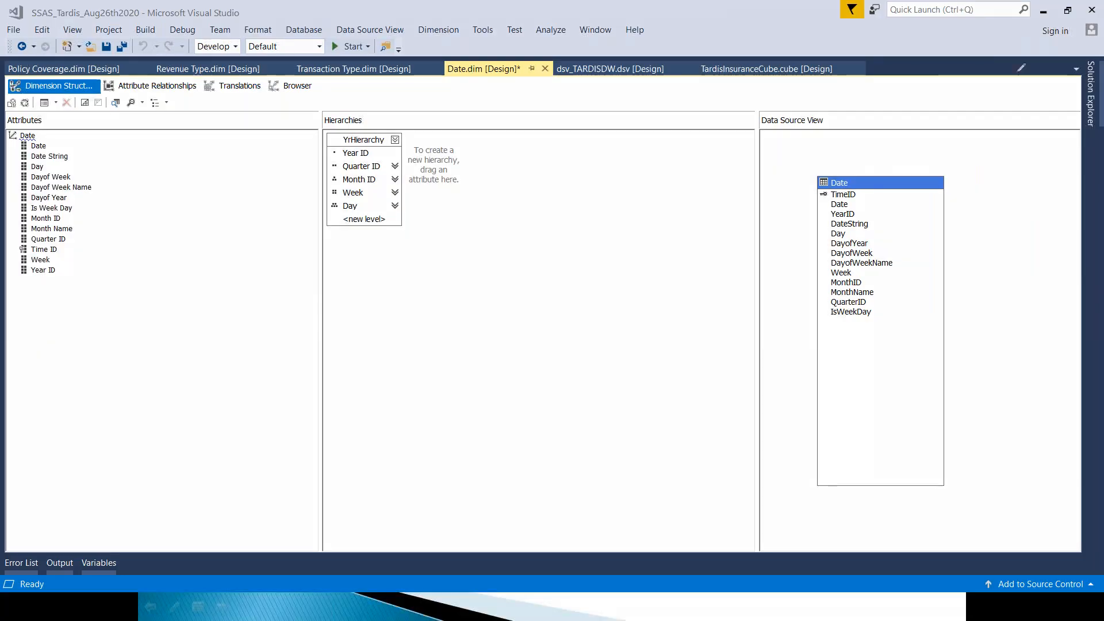
click(1090, 92)
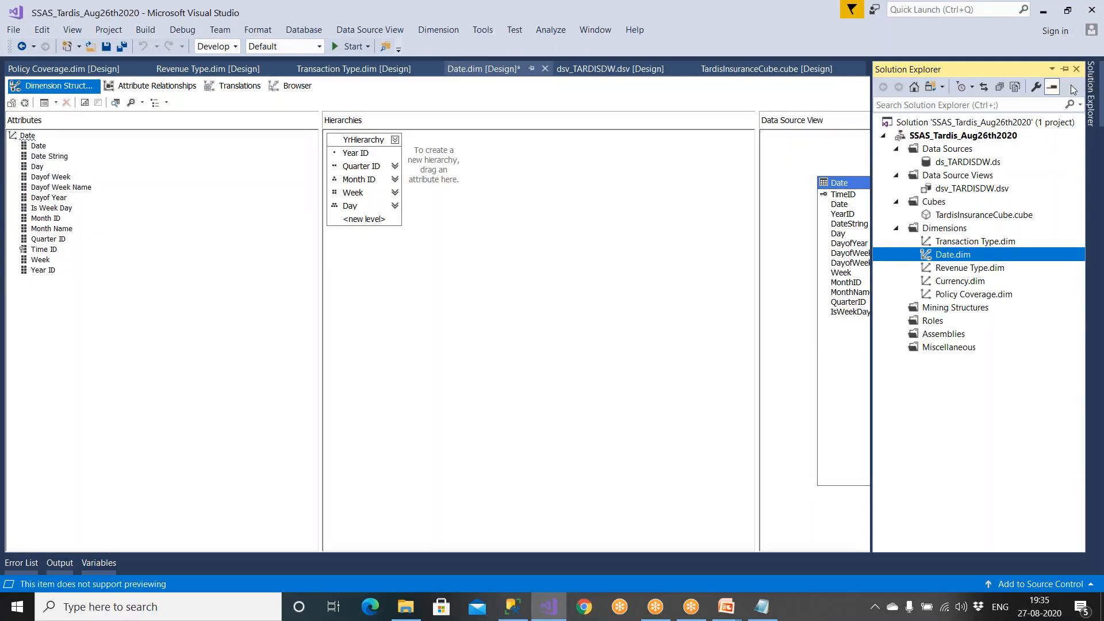
click(1065, 70)
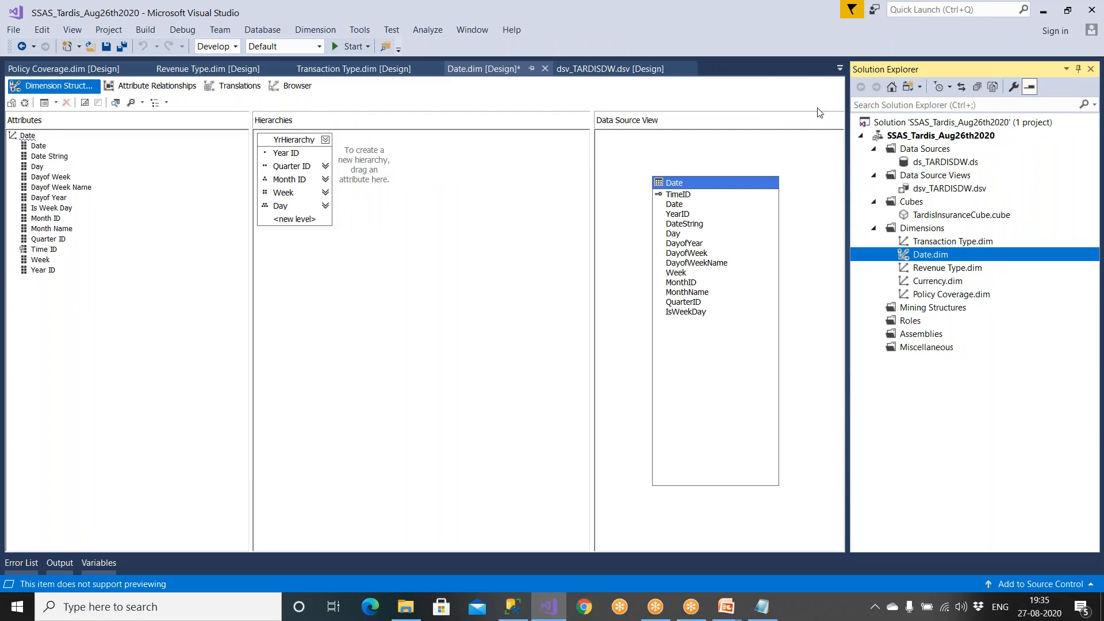
Open the TardisInsuranceCube cube and show its cube structure.
click(640, 101)
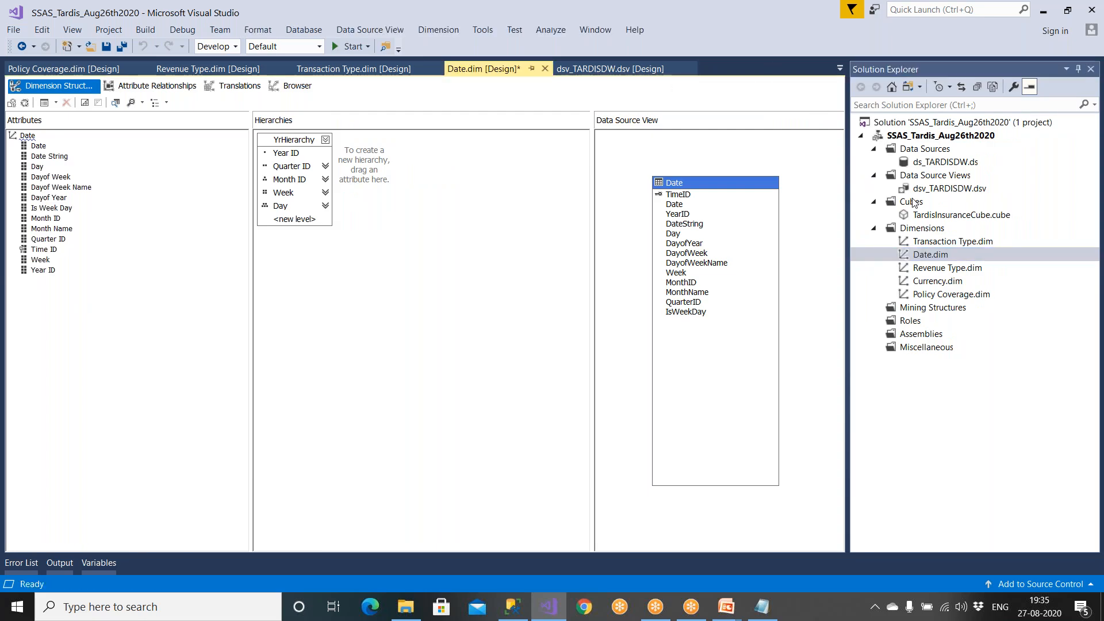
double_click(920, 216)
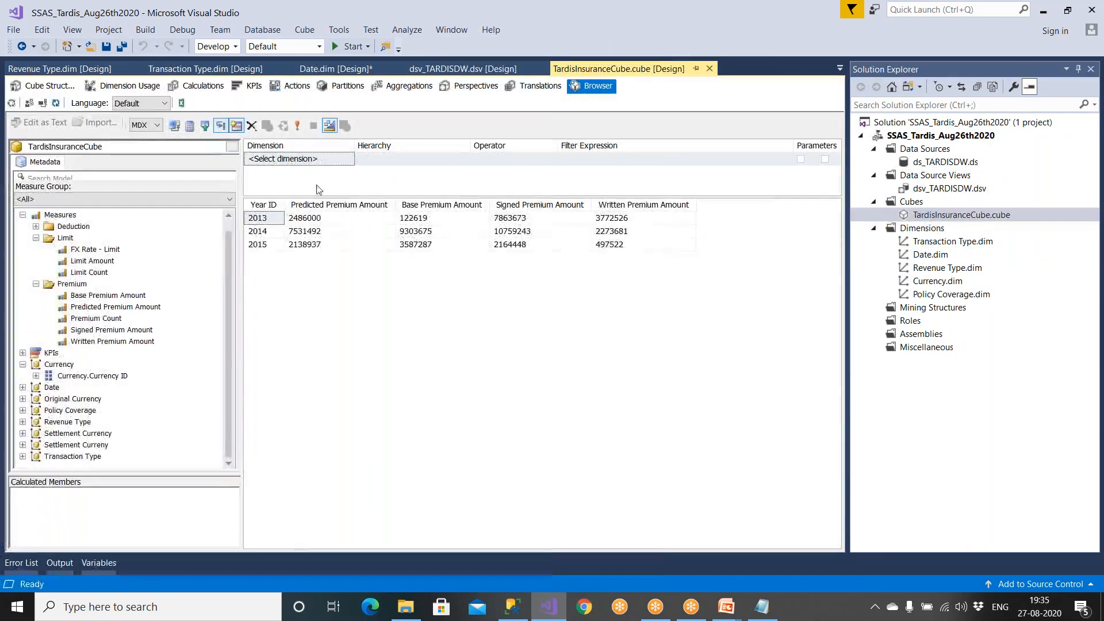
click(45, 86)
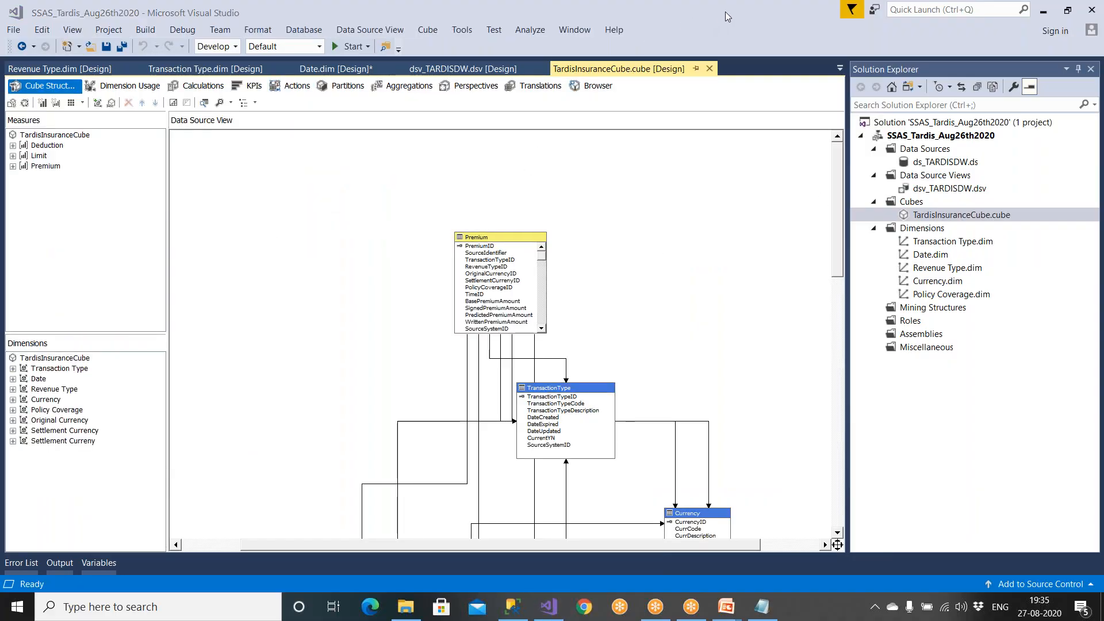
mouse_move(996, 234)
mouse_down()
mouse_move(920, 226)
mouse_move(874, 255)
mouse_move(905, 300)
mouse_move(1007, 291)
mouse_move(1011, 230)
mouse_move(989, 229)
mouse_up()
mouse_move(886, 266)
mouse_down()
mouse_move(869, 308)
mouse_move(861, 400)
mouse_move(877, 397)
mouse_move(897, 419)
mouse_move(876, 427)
mouse_up()
drag(922, 397, 905, 478)
mouse_move(934, 465)
mouse_down()
mouse_move(933, 478)
mouse_move(937, 444)
mouse_move(940, 460)
mouse_move(967, 466)
mouse_move(985, 450)
mouse_up()
mouse_move(548, 195)
mouse_down()
mouse_move(397, 181)
mouse_move(512, 454)
mouse_move(508, 158)
mouse_up()
mouse_move(11, 191)
mouse_down()
mouse_move(93, 202)
mouse_move(109, 113)
mouse_move(13, 118)
mouse_move(26, 191)
mouse_up()
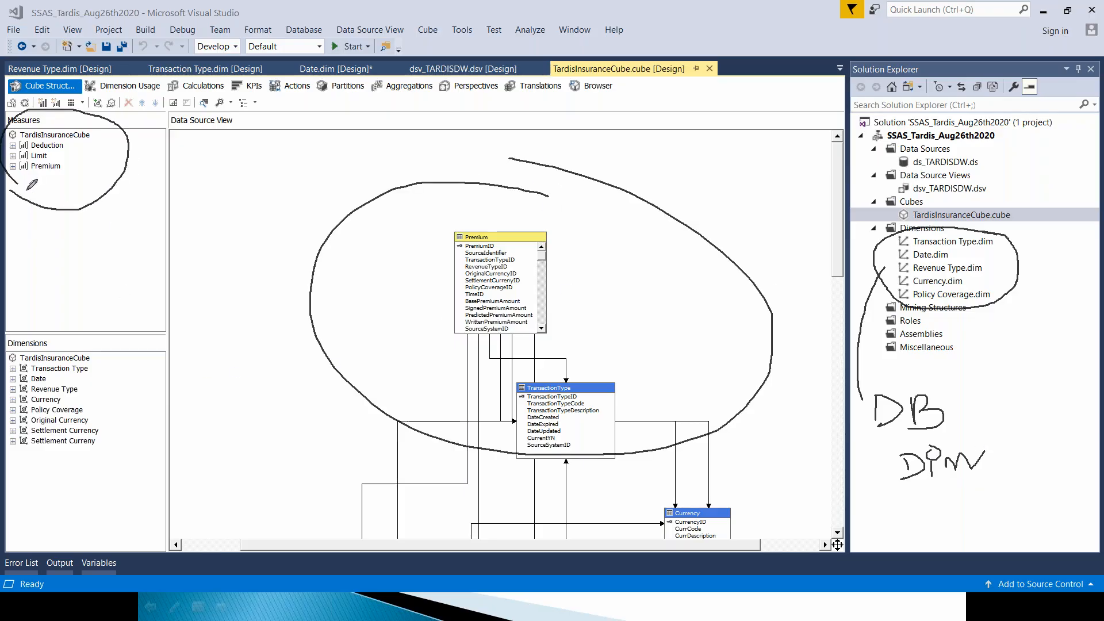
mouse_move(93, 338)
mouse_down()
mouse_move(62, 317)
mouse_move(25, 451)
mouse_move(154, 464)
mouse_move(125, 322)
mouse_move(86, 315)
mouse_up()
mouse_move(127, 407)
mouse_down()
mouse_move(221, 444)
mouse_move(257, 415)
mouse_move(290, 438)
mouse_move(305, 406)
mouse_move(310, 440)
mouse_move(333, 427)
mouse_up()
mouse_move(217, 472)
mouse_down()
mouse_move(219, 495)
mouse_move(248, 494)
mouse_move(249, 470)
mouse_move(278, 486)
mouse_move(303, 476)
mouse_up()
mouse_move(97, 180)
mouse_down()
mouse_move(131, 219)
mouse_move(105, 256)
mouse_move(130, 278)
mouse_up()
mouse_move(124, 246)
mouse_down()
mouse_move(141, 275)
mouse_move(154, 248)
mouse_up()
mouse_move(157, 247)
mouse_down()
mouse_move(172, 280)
mouse_move(209, 263)
mouse_up()
mouse_move(221, 244)
mouse_down()
mouse_move(228, 272)
mouse_move(234, 237)
mouse_up()
drag(220, 260, 242, 240)
drag(242, 240, 250, 253)
drag(270, 231, 274, 245)
mouse_move(294, 226)
mouse_down()
mouse_move(296, 240)
mouse_move(299, 214)
mouse_up()
drag(324, 206, 338, 251)
mouse_move(976, 381)
mouse_down()
mouse_move(1002, 452)
mouse_move(1023, 453)
mouse_up()
mouse_move(999, 384)
mouse_down()
mouse_move(1007, 443)
mouse_move(1017, 444)
mouse_up()
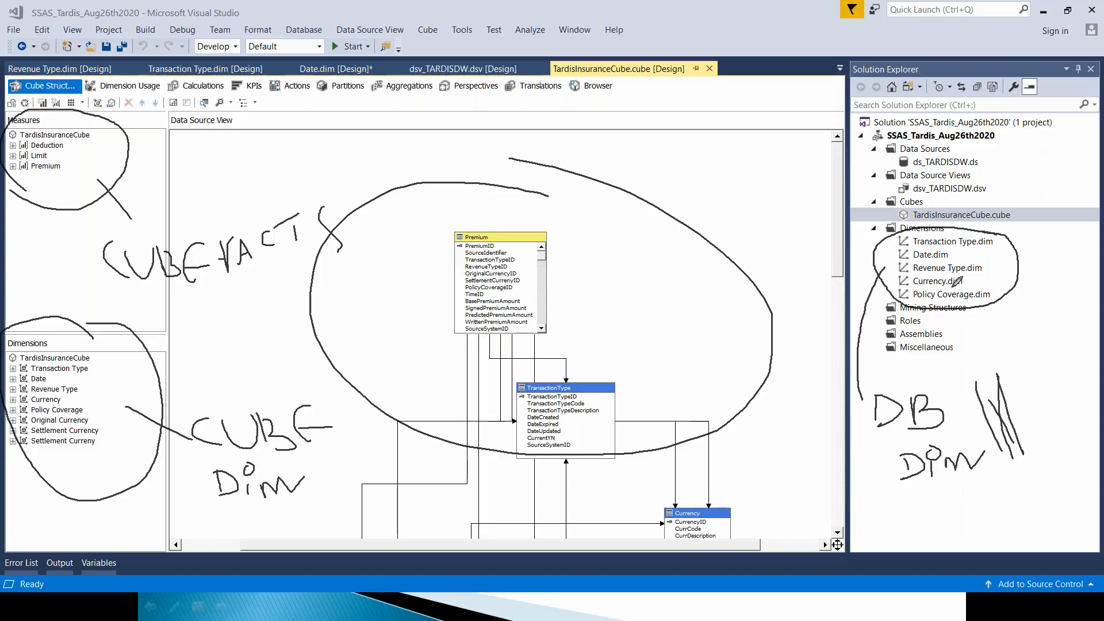
drag(914, 286, 963, 284)
drag(102, 433, 133, 357)
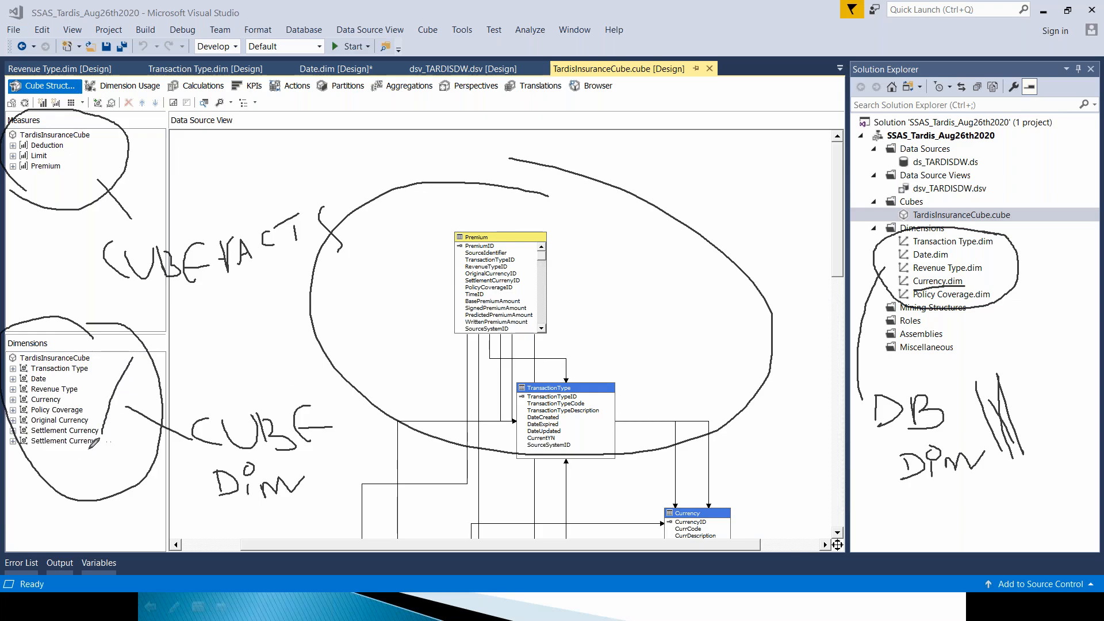
drag(99, 444, 151, 411)
drag(92, 423, 126, 370)
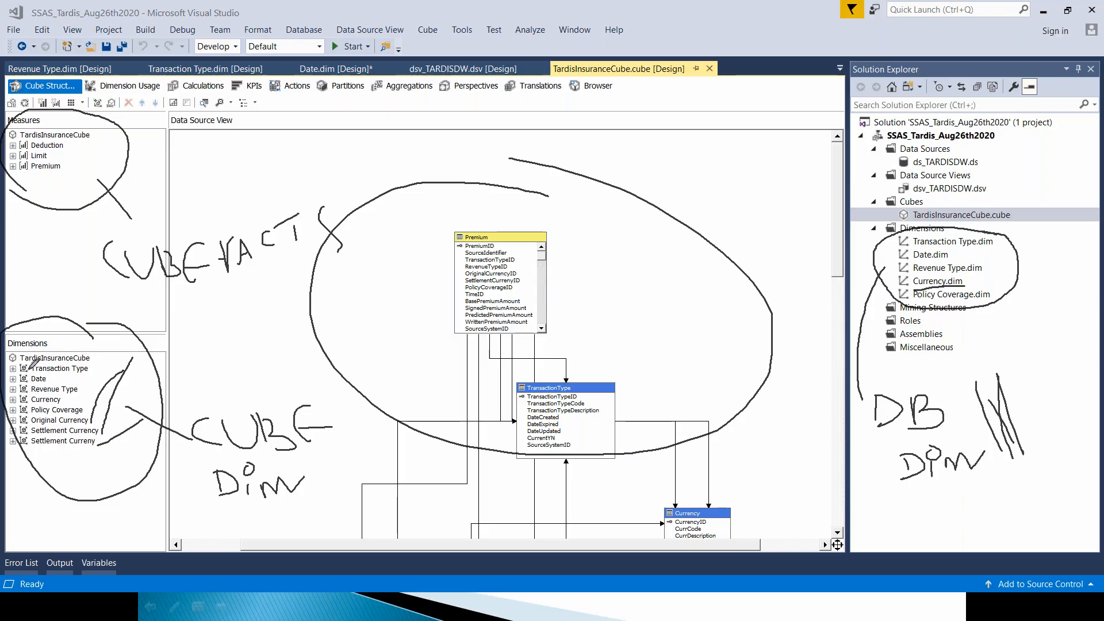
drag(95, 395, 130, 385)
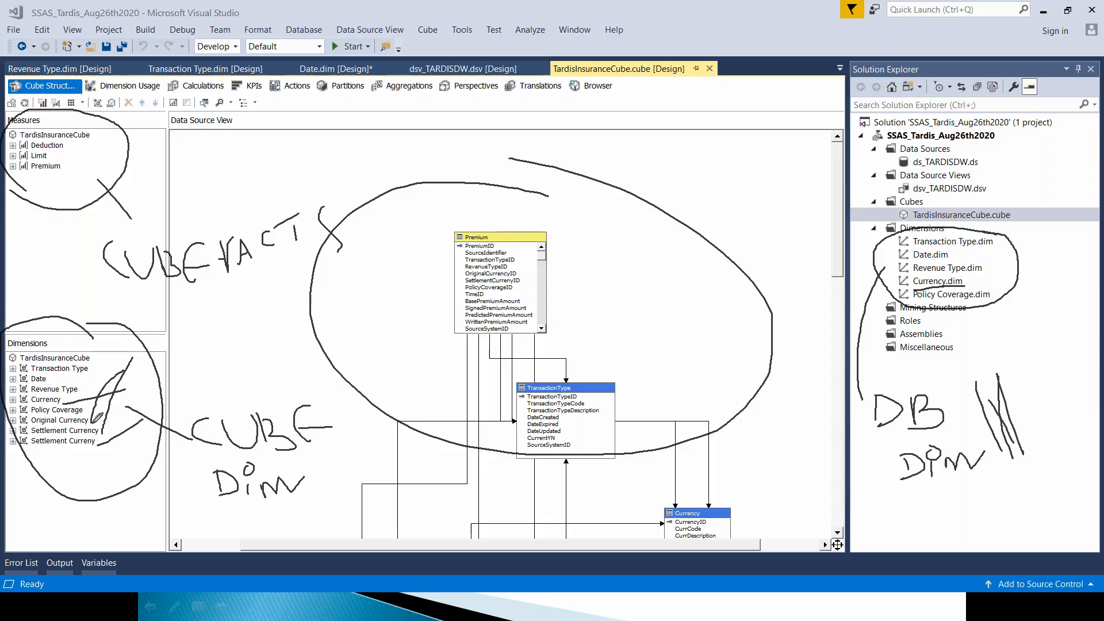
drag(101, 412, 114, 421)
click(969, 282)
mouse_move(949, 270)
mouse_down()
mouse_move(904, 282)
mouse_move(978, 277)
mouse_up()
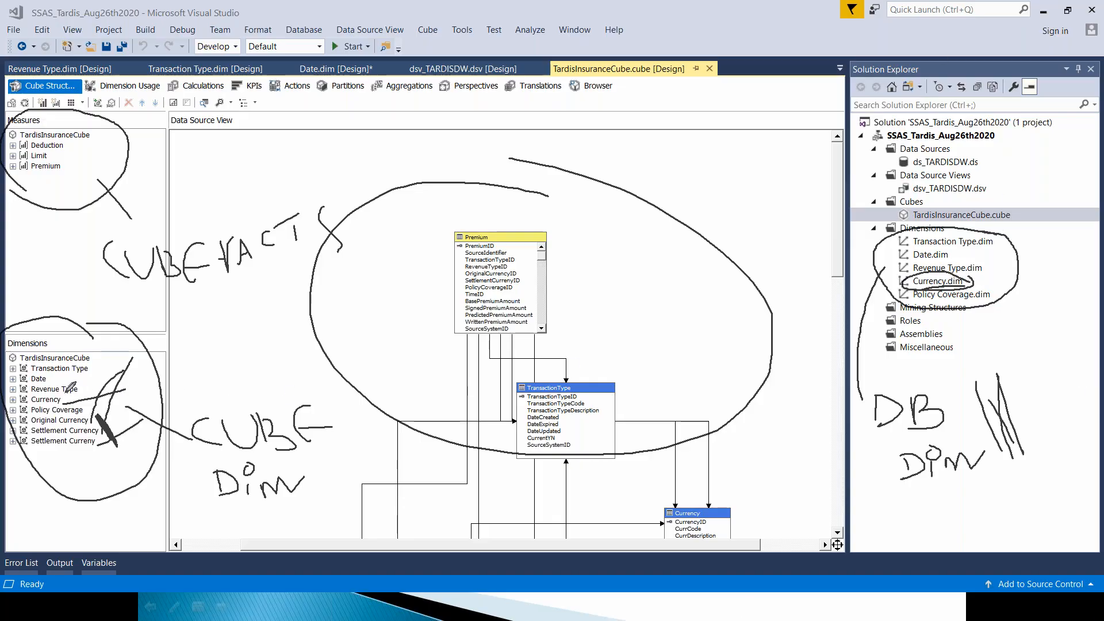
drag(63, 401, 247, 380)
drag(95, 418, 282, 389)
drag(114, 429, 308, 398)
drag(107, 443, 222, 476)
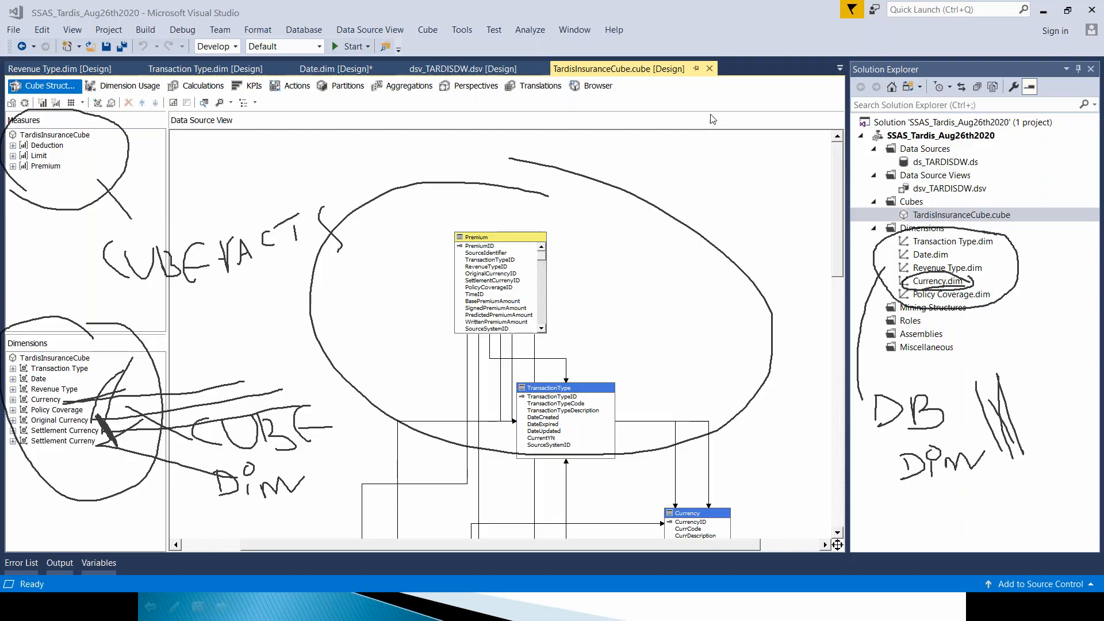
key(Escape)
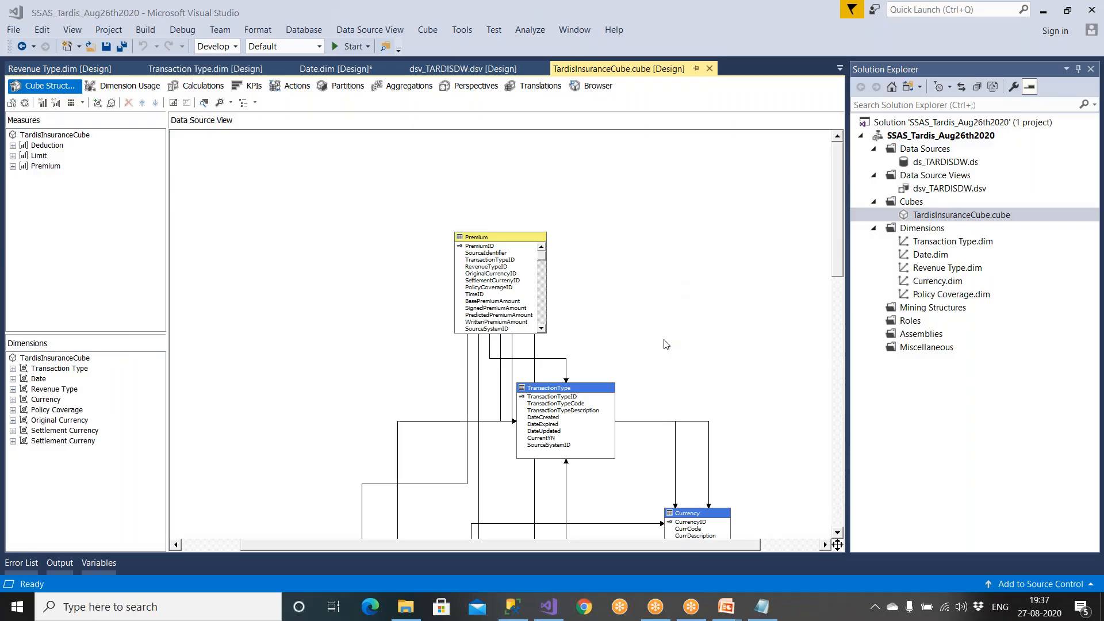
Examine the fact and dimension tables and their links throughout the cube's data source view diagram.
scroll(666, 344, down, 10)
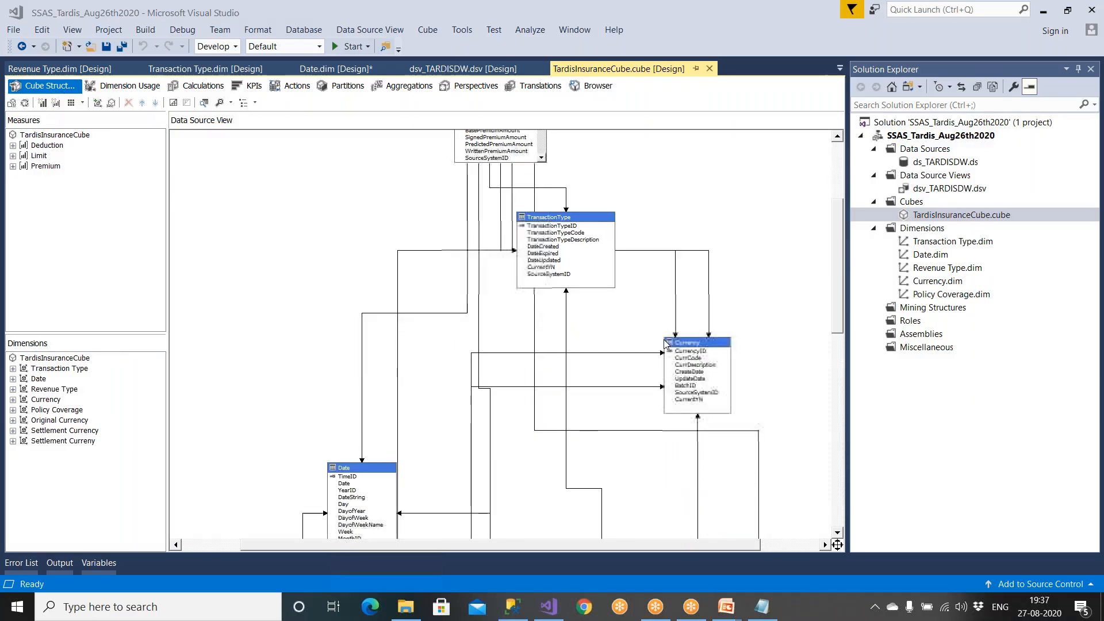
scroll(666, 343, down, 5)
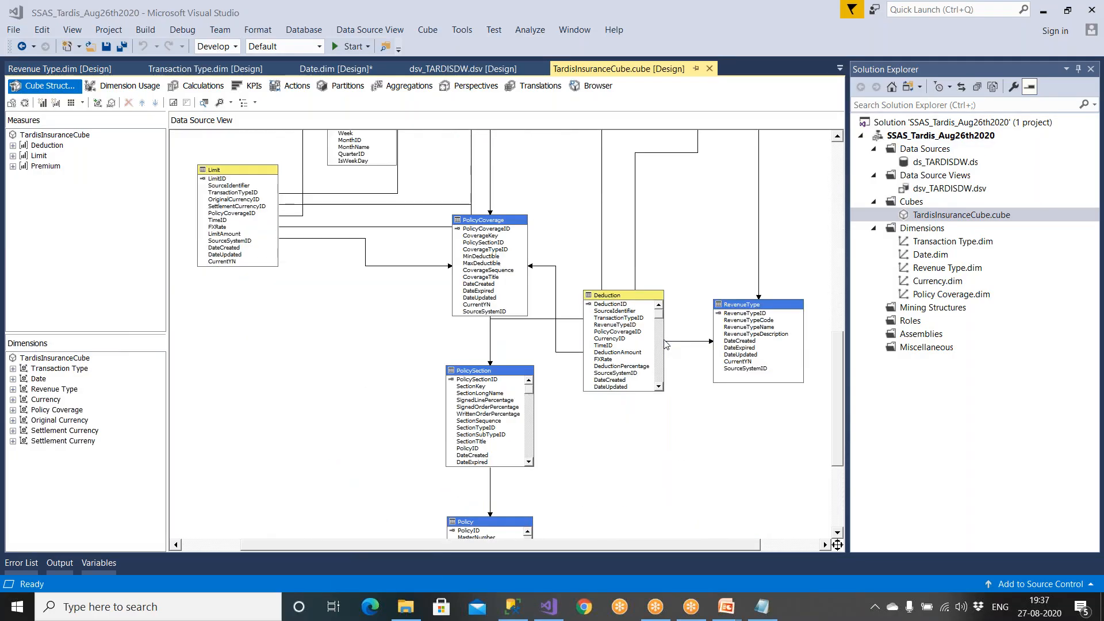
scroll(666, 344, down, 1)
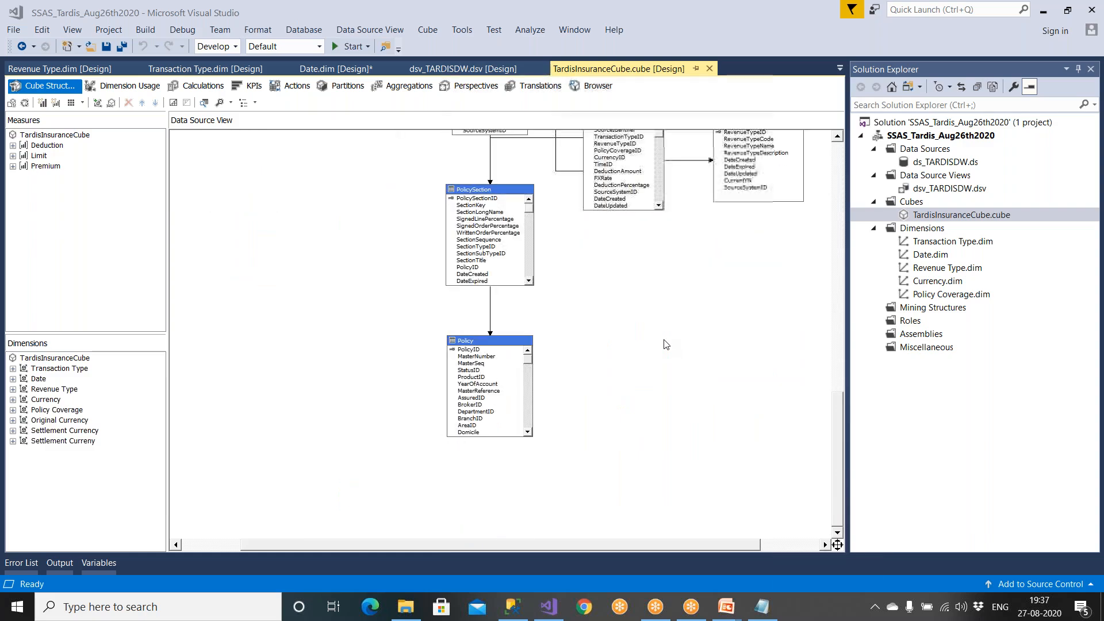
scroll(666, 344, up, 2)
scroll(666, 344, up, 4)
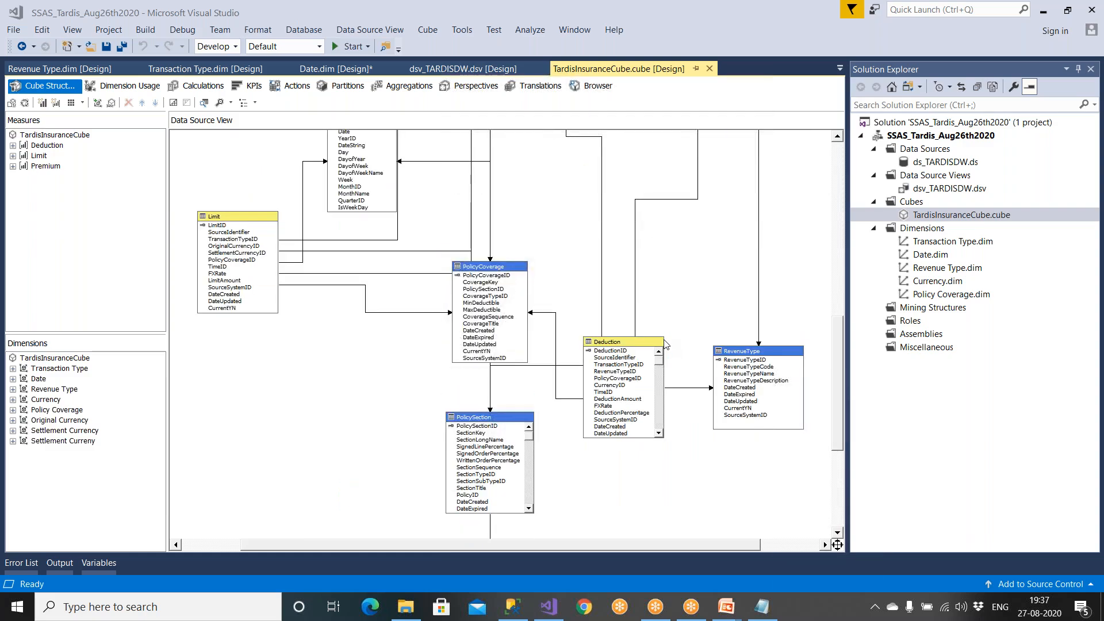
scroll(623, 352, up, 5)
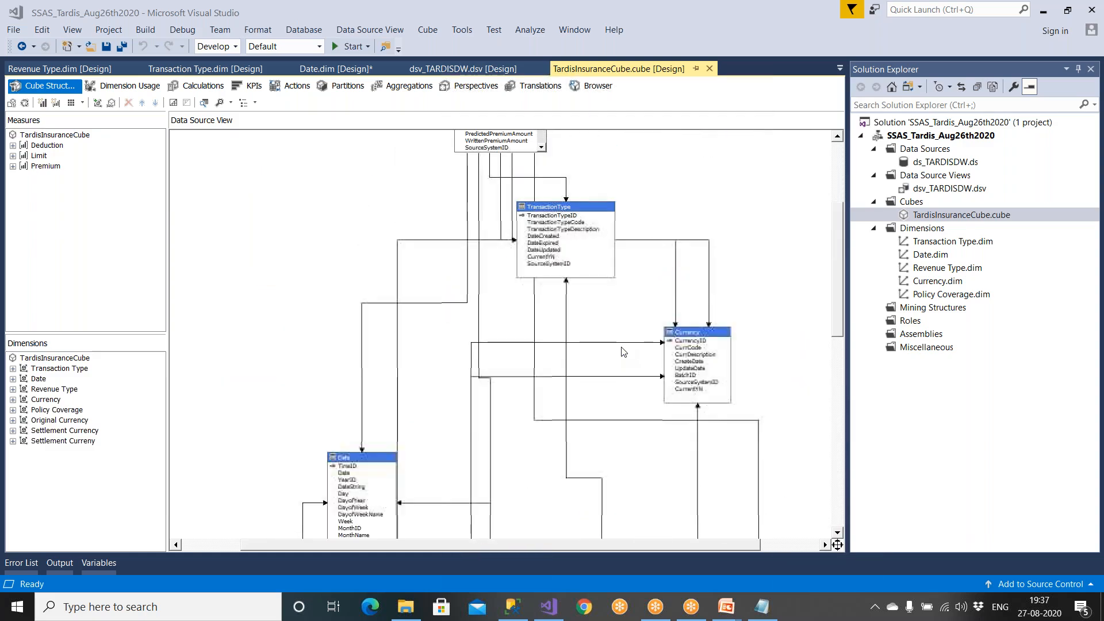
scroll(623, 352, up, 2)
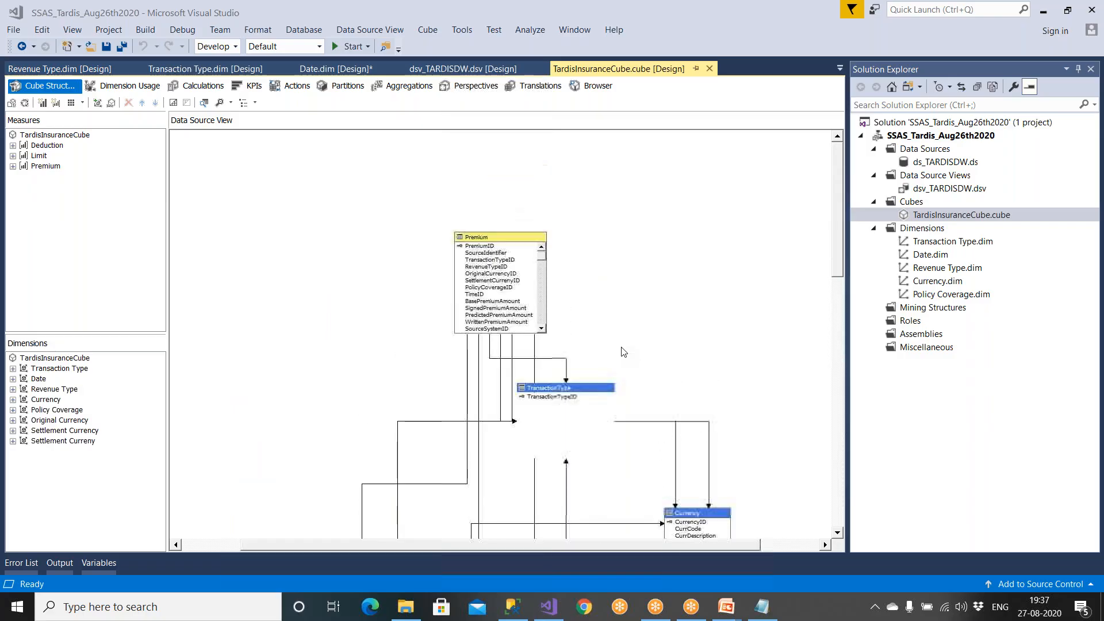
Find the Currency table in the cube's data source view, using Currency as the table filter.
right_click(254, 195)
click(318, 289)
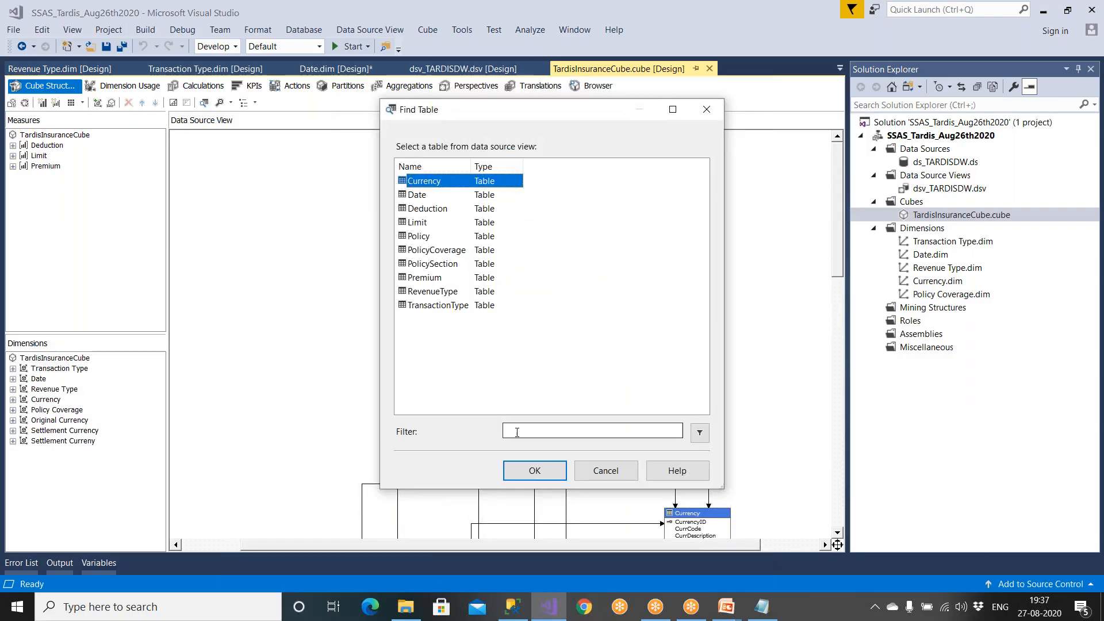
click(517, 431)
text(Currency)
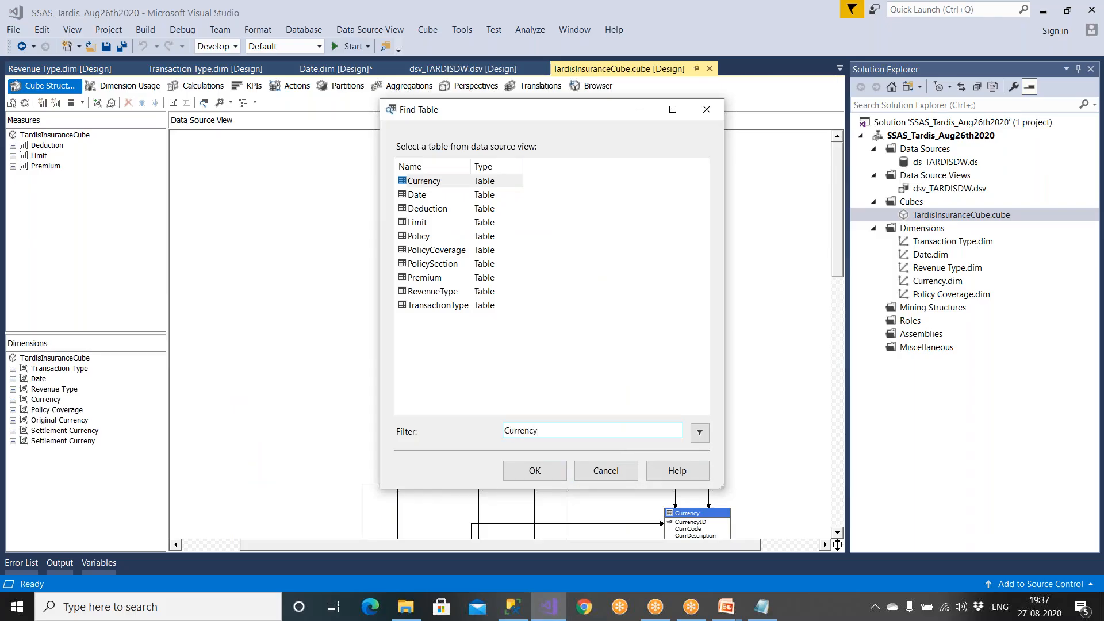
click(536, 473)
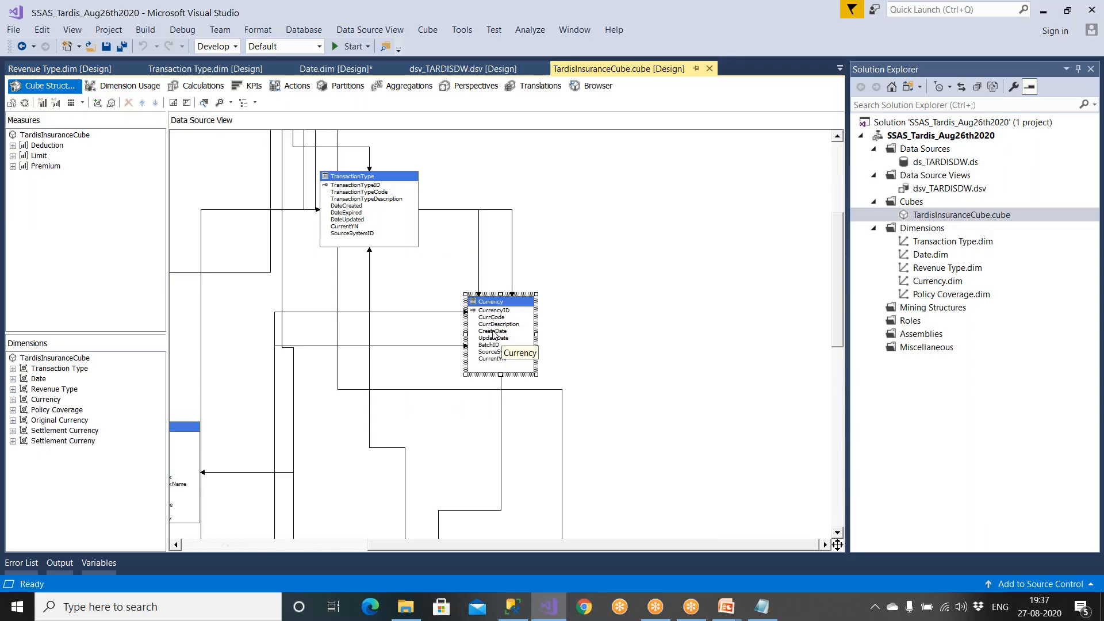
Trace the relationship lines joining the Currency table to the Limit, Deduction and Premium fact tables.
click(447, 311)
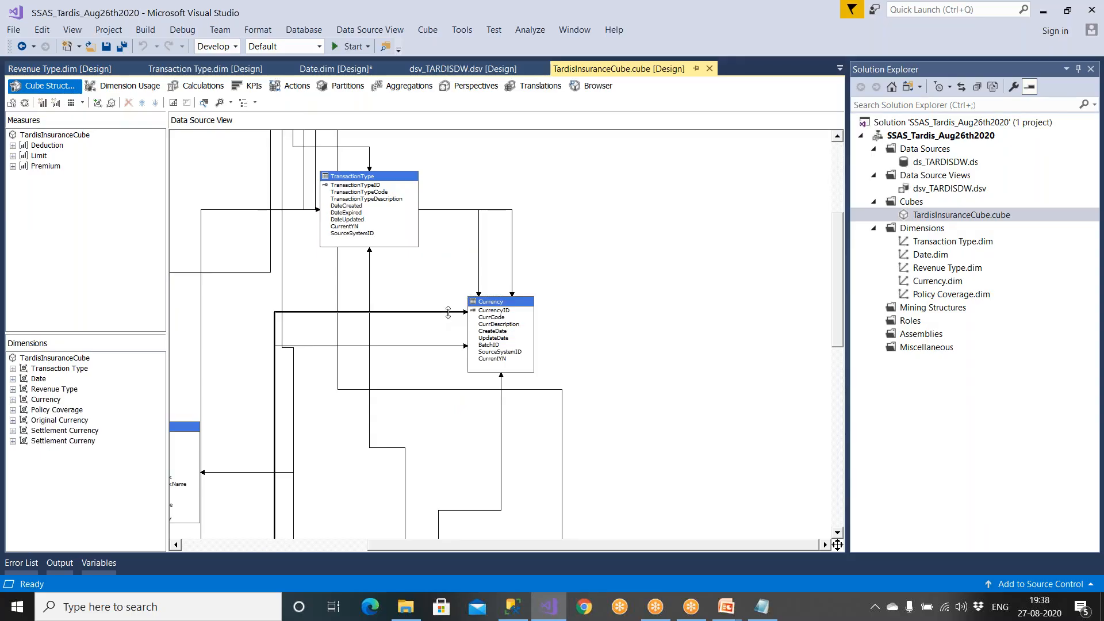
scroll(448, 312, down, 3)
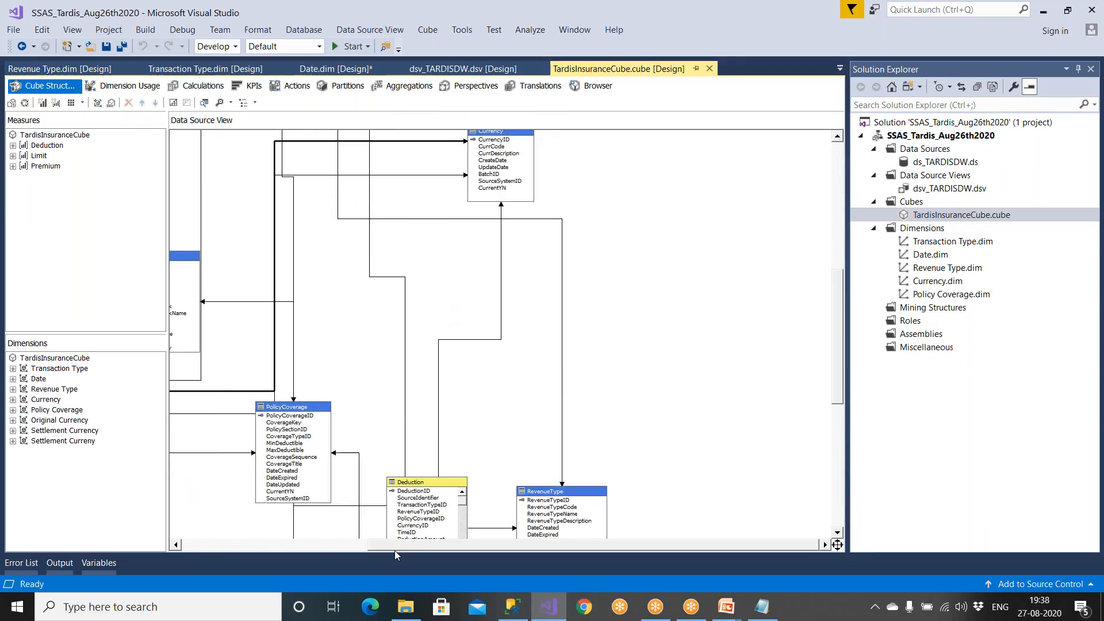
drag(395, 550, 233, 517)
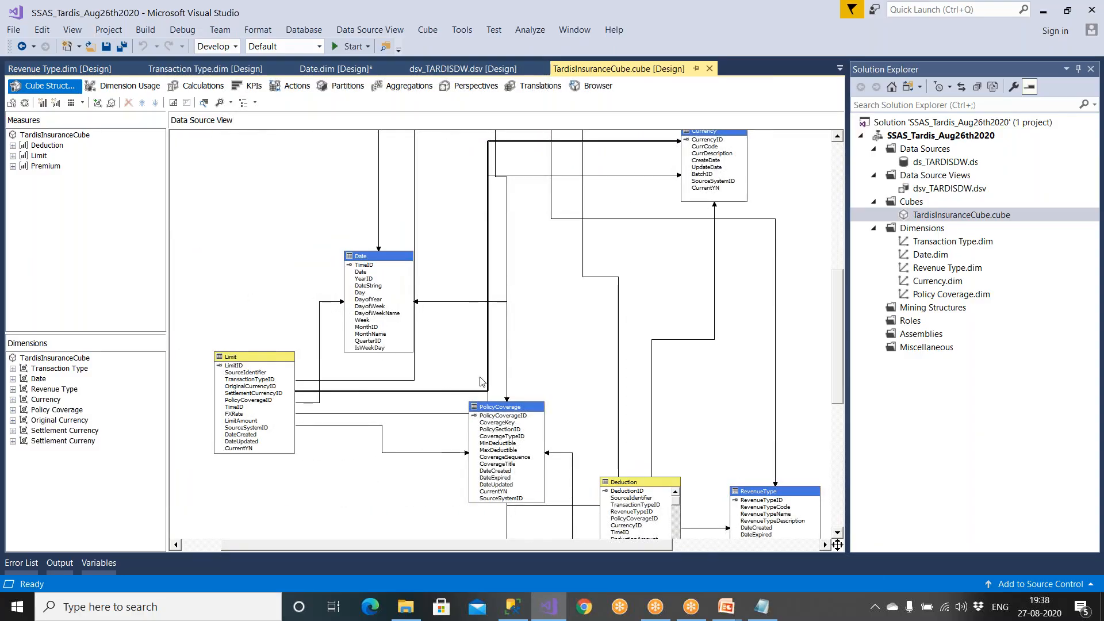
scroll(233, 517, up, 1)
scroll(641, 317, up, 1)
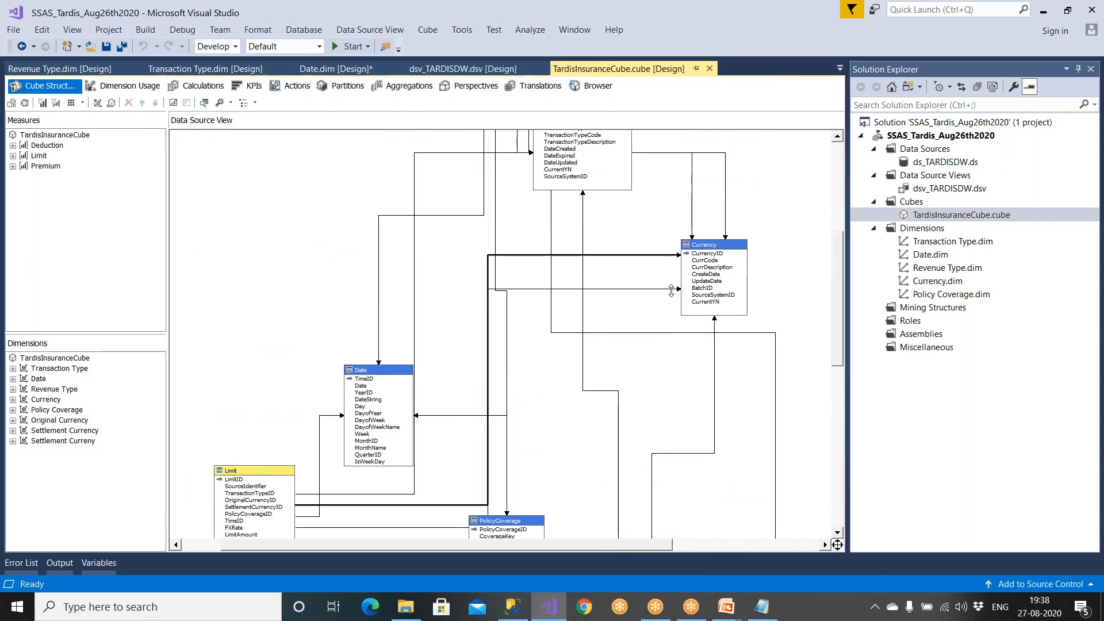
scroll(506, 452, down, 2)
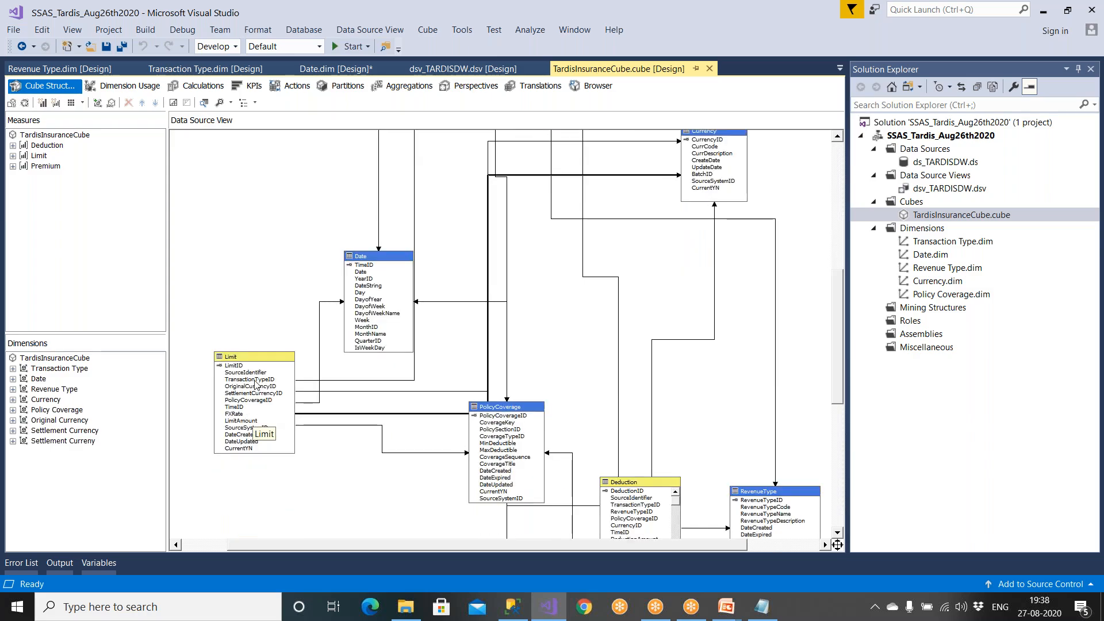
scroll(668, 228, up, 1)
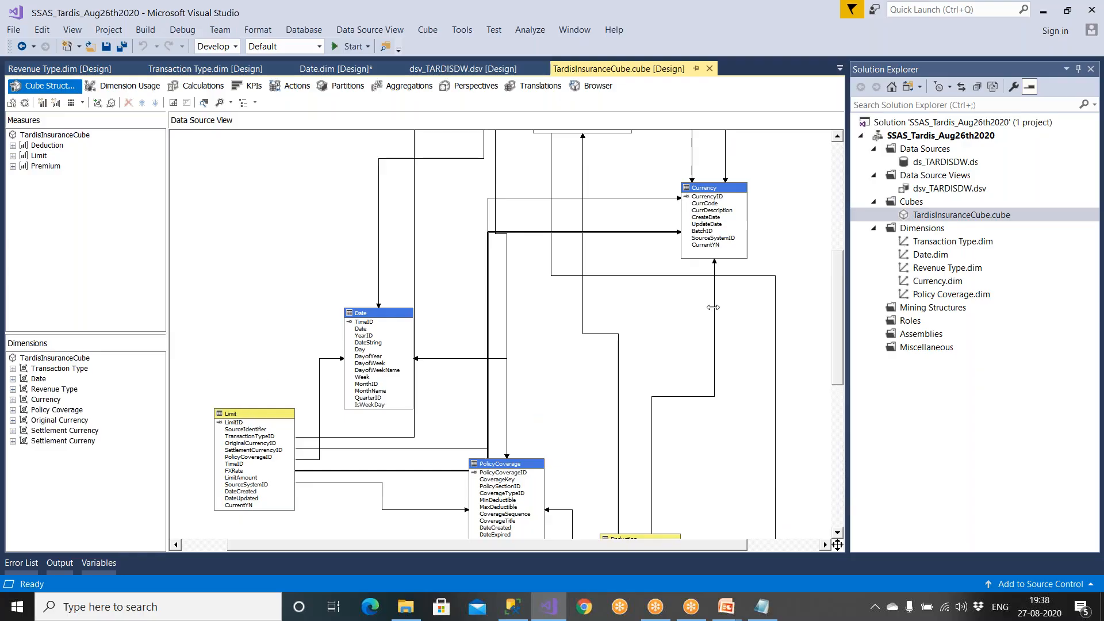
scroll(716, 345, down, 3)
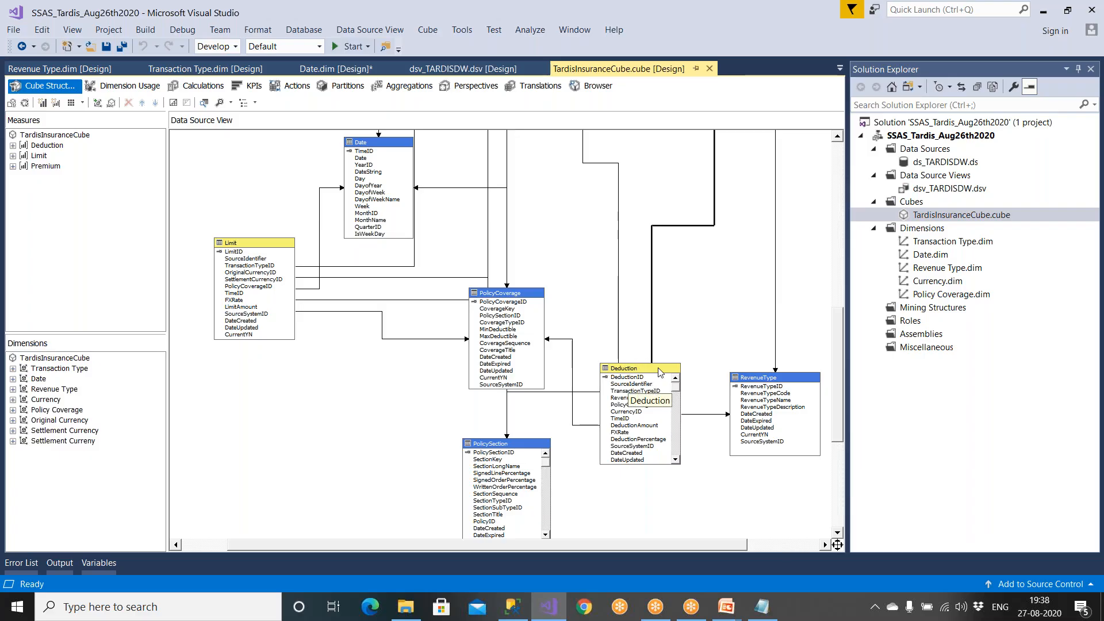
scroll(660, 372, up, 3)
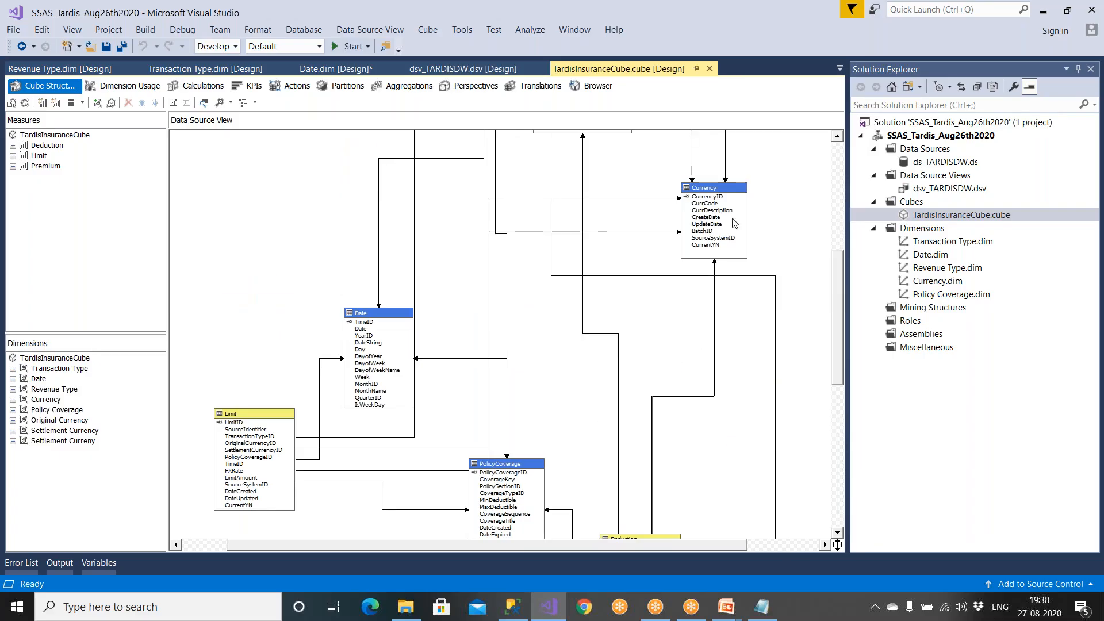
scroll(734, 223, up, 2)
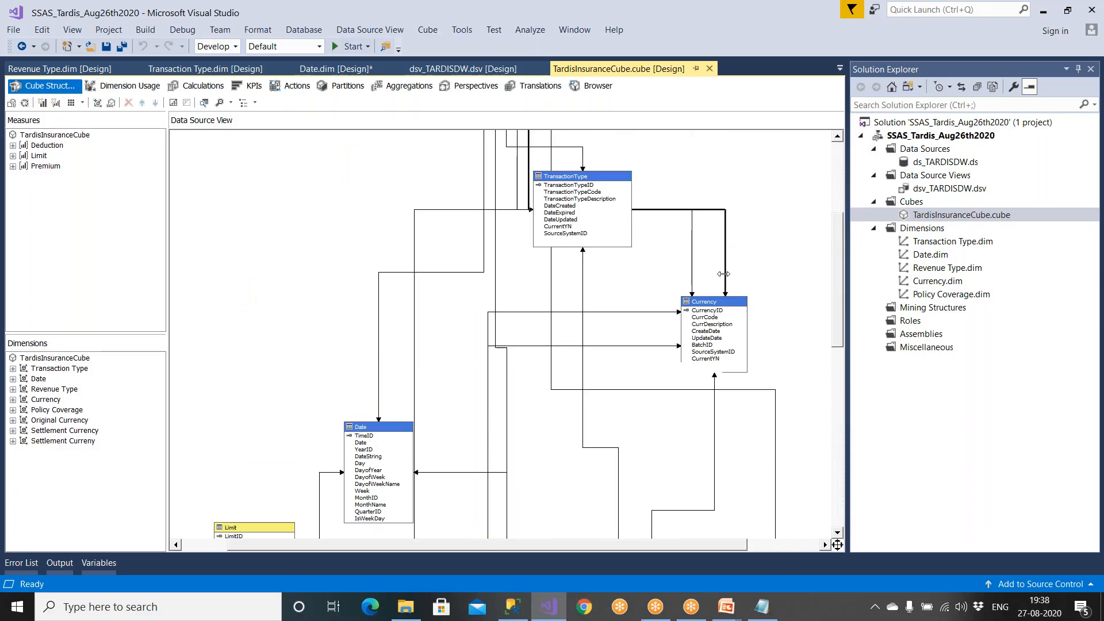
scroll(723, 273, up, 3)
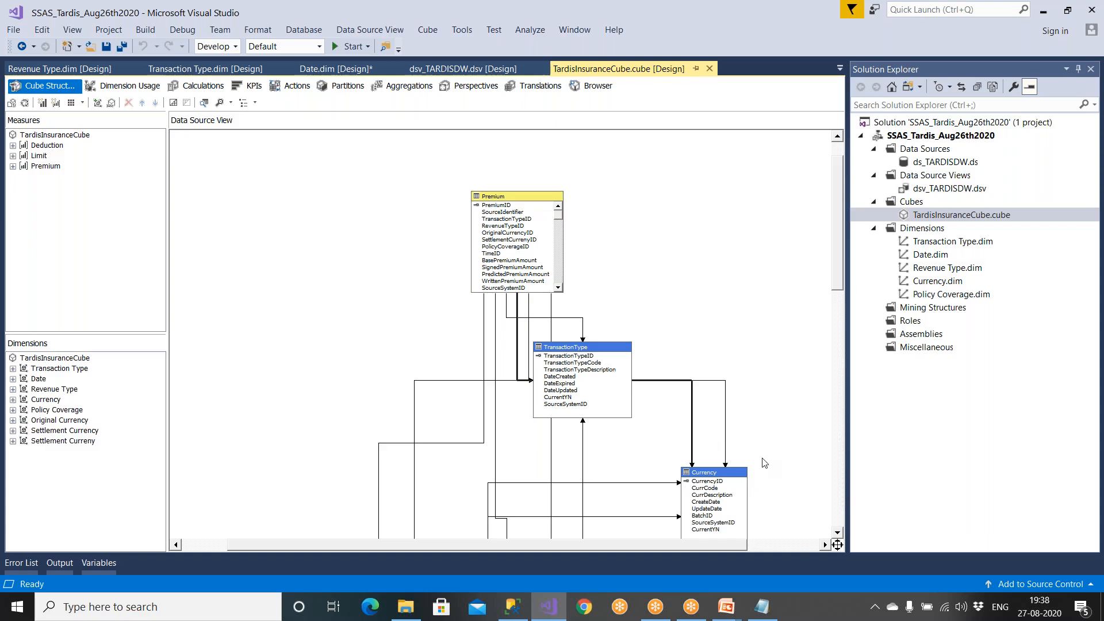
Examine the RevenueType table's relationships with the Premium and Deduction fact tables, and compare them with the links to Currency.
scroll(764, 463, down, 6)
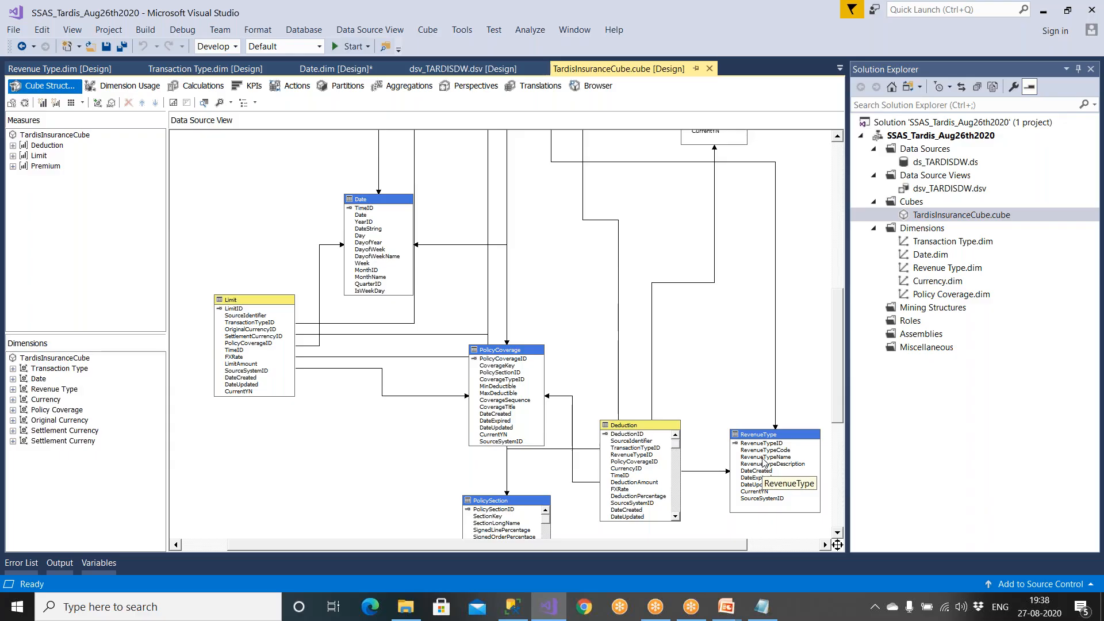
click(776, 418)
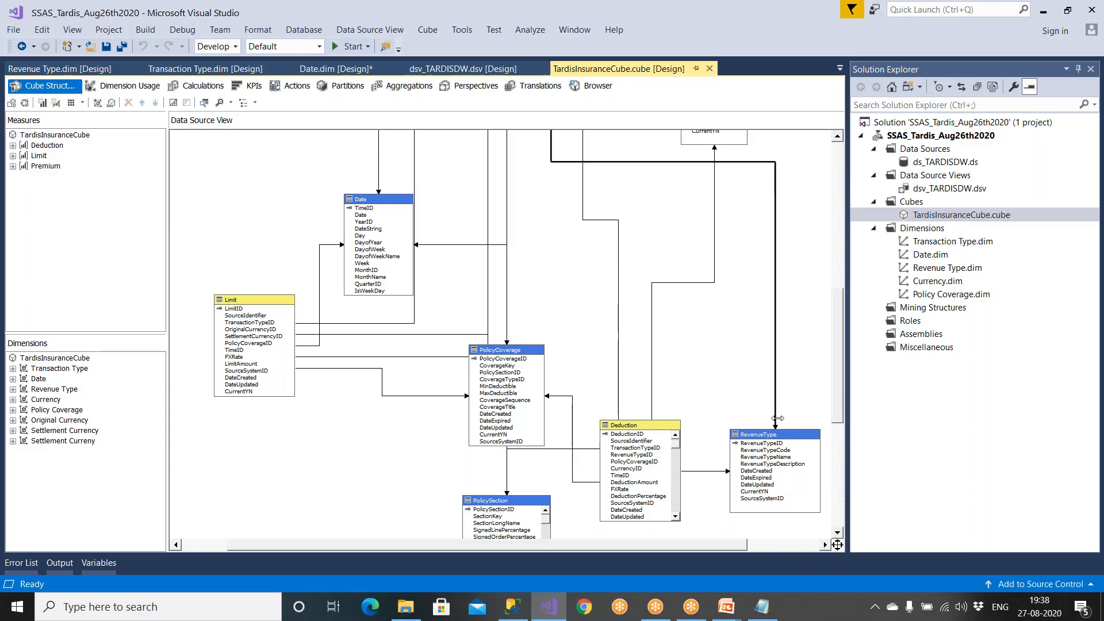
click(713, 471)
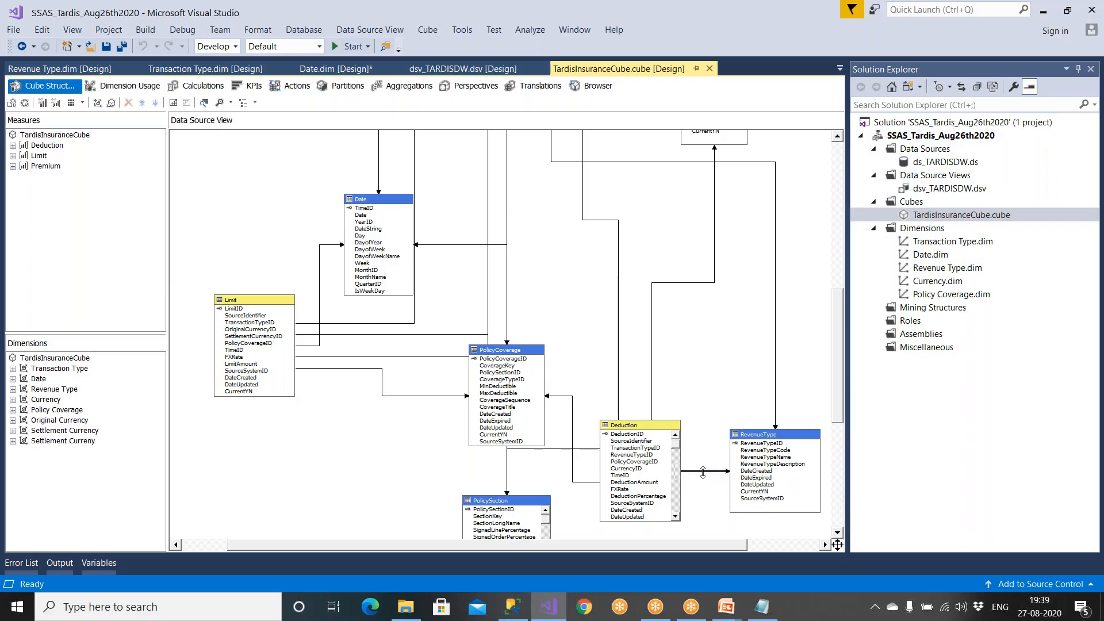
click(745, 435)
click(669, 466)
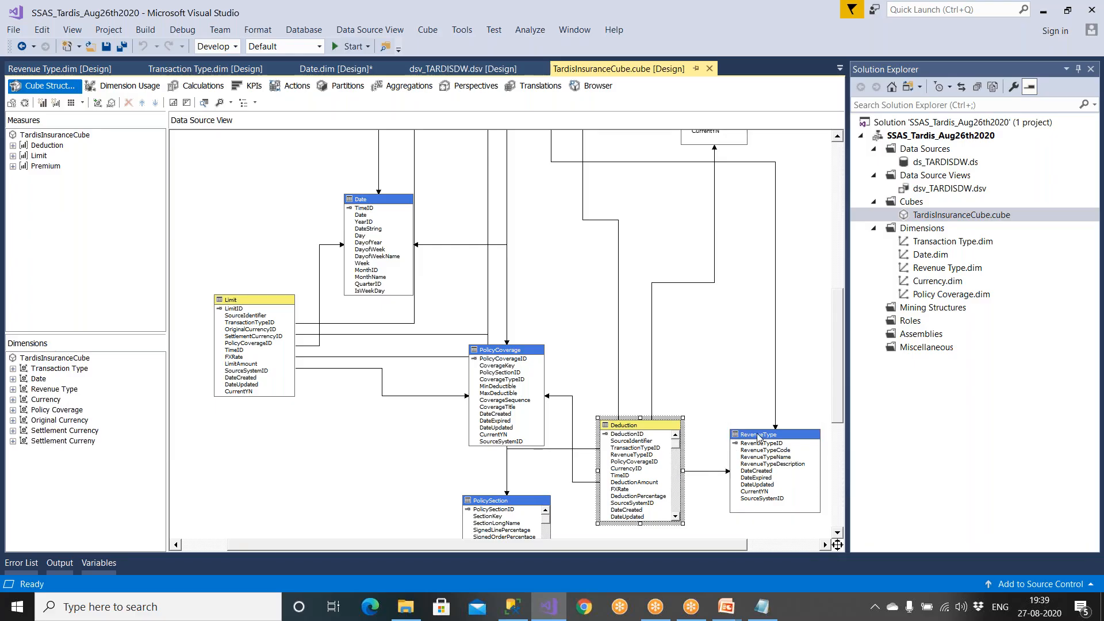
scroll(769, 409, up, 3)
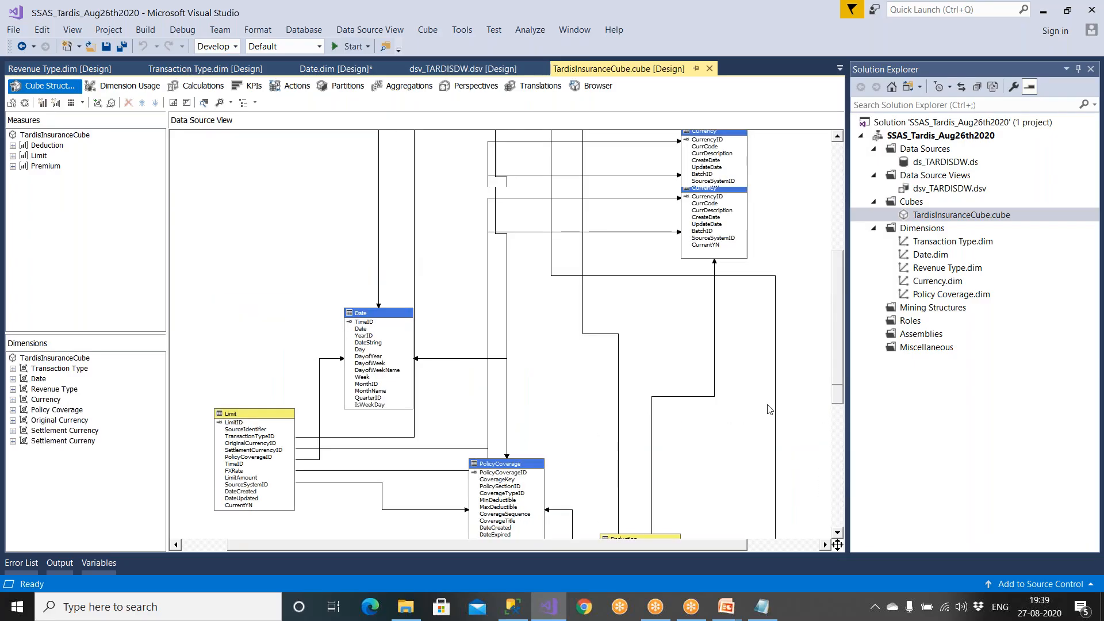
scroll(768, 409, up, 3)
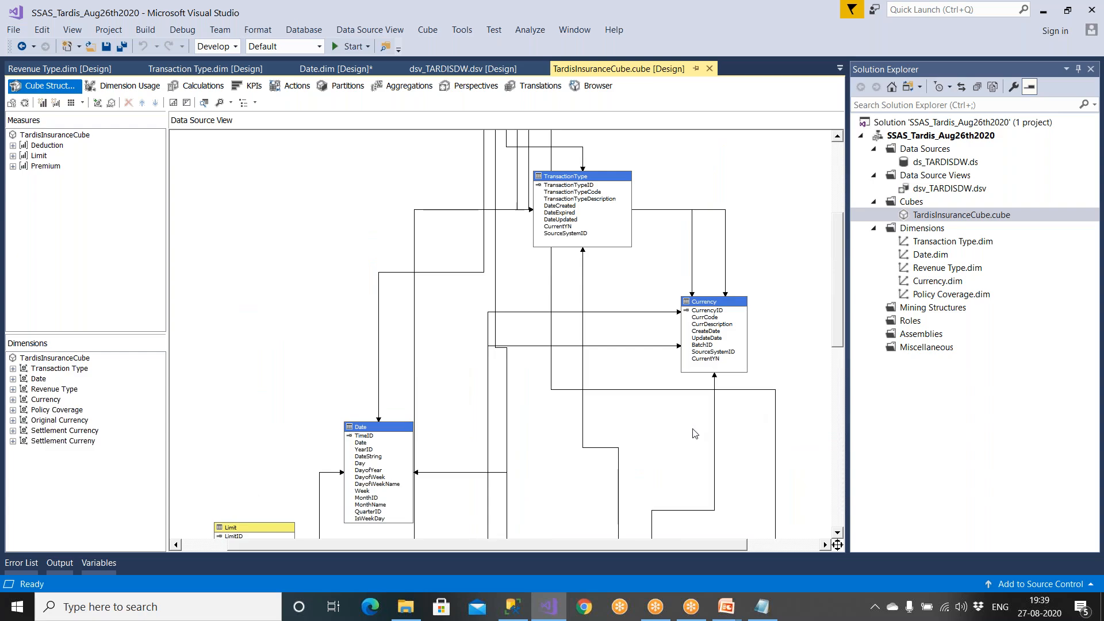
scroll(692, 430, up, 5)
scroll(672, 403, down, 10)
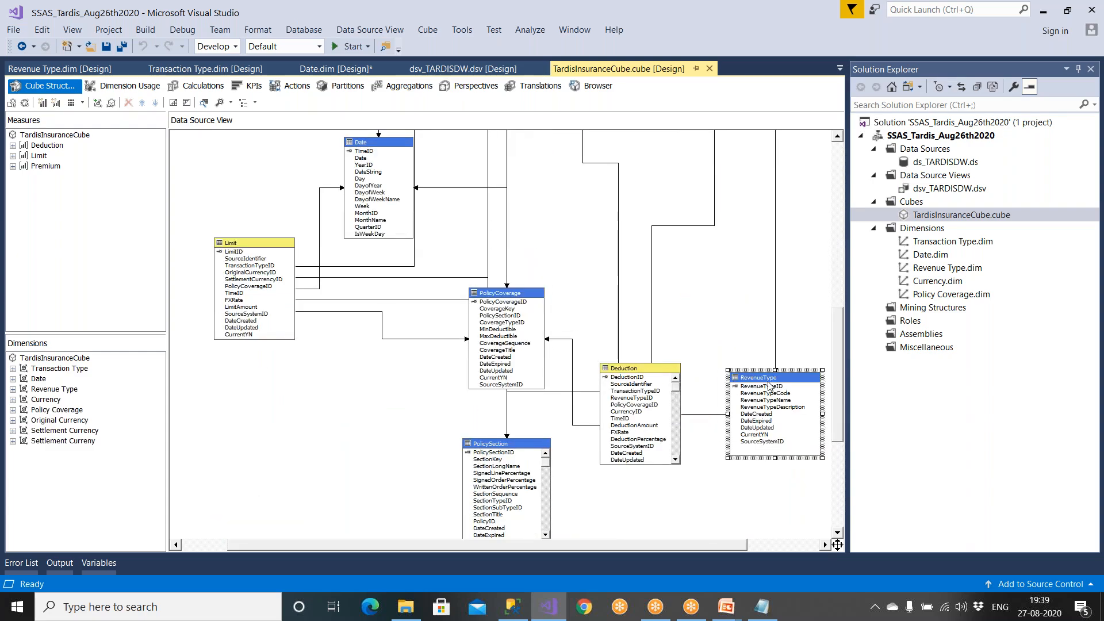
click(658, 376)
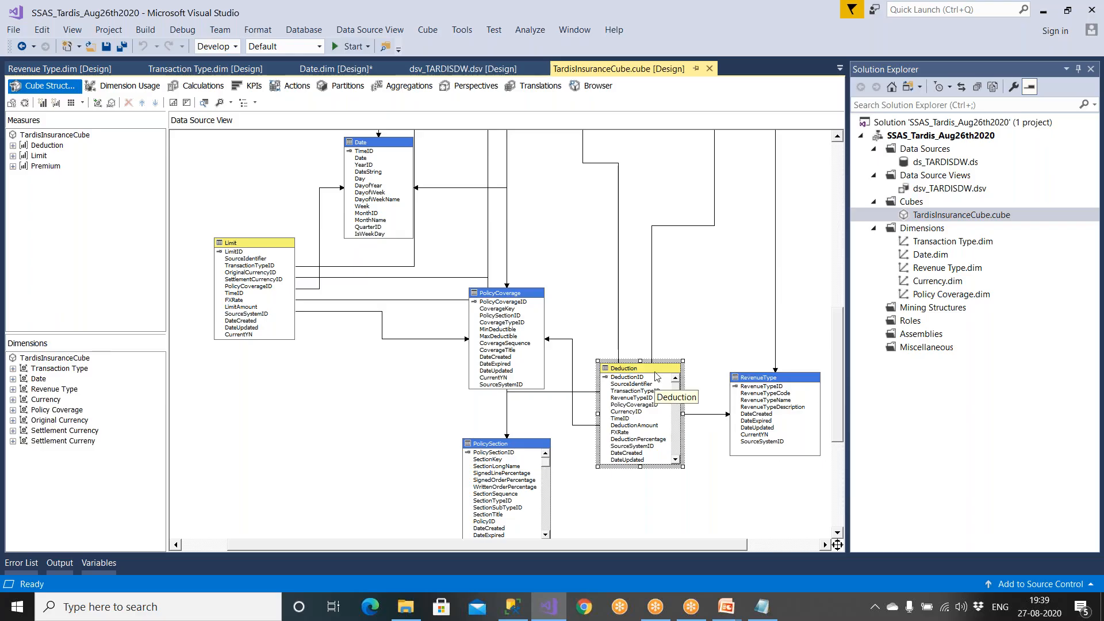
scroll(657, 376, up, 3)
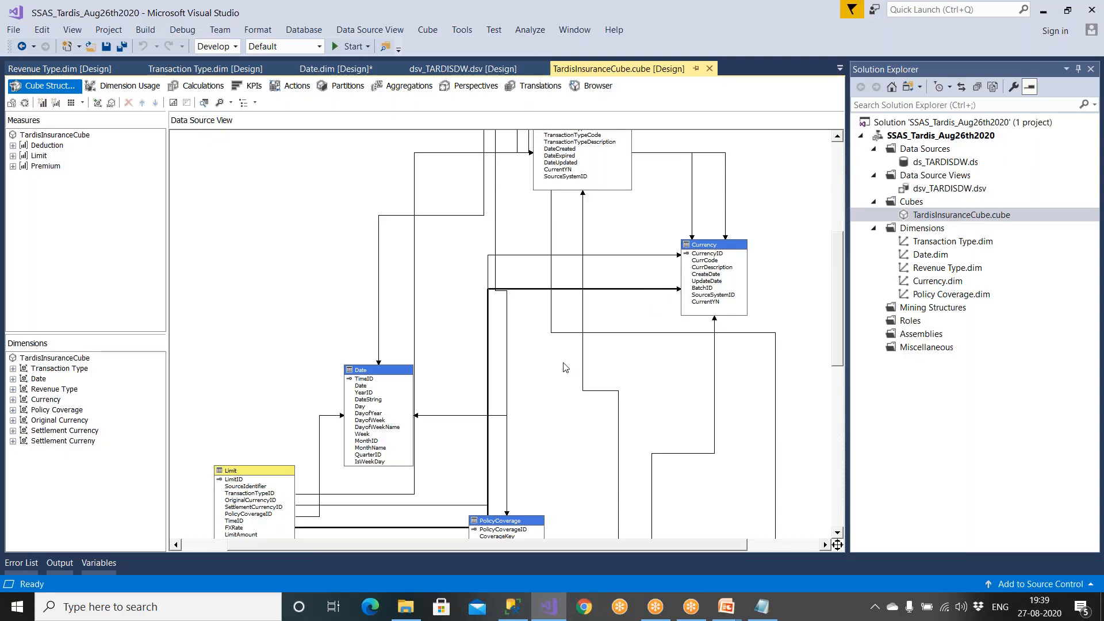
scroll(563, 368, down, 2)
scroll(657, 211, up, 1)
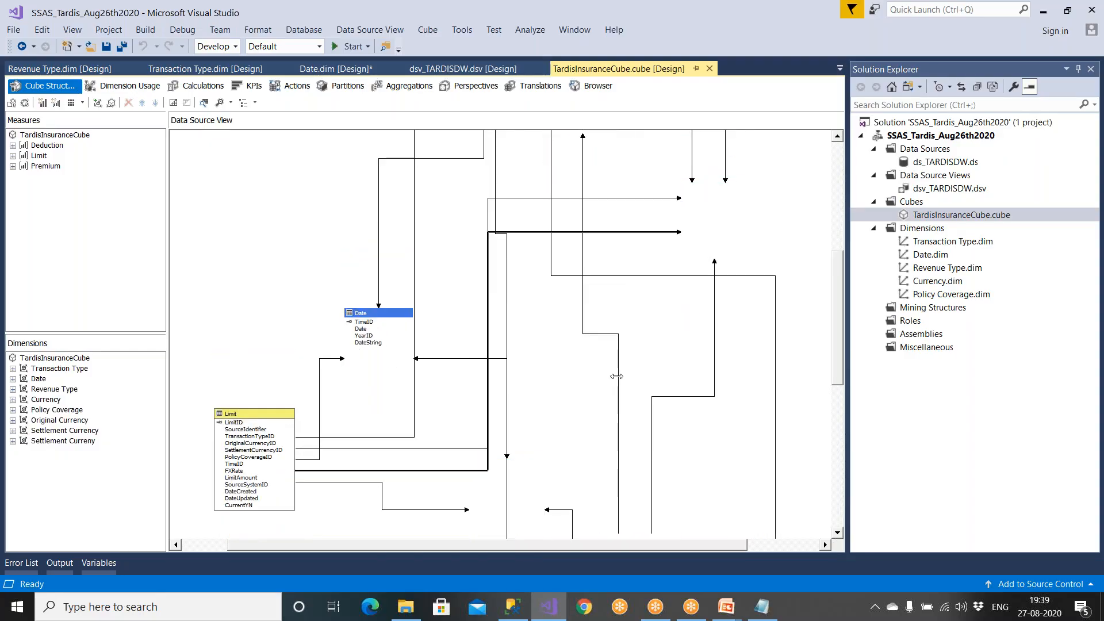
Examine the two relationship lines linking the Limit fact table to the Currency dimension table in the cube diagram.
click(657, 198)
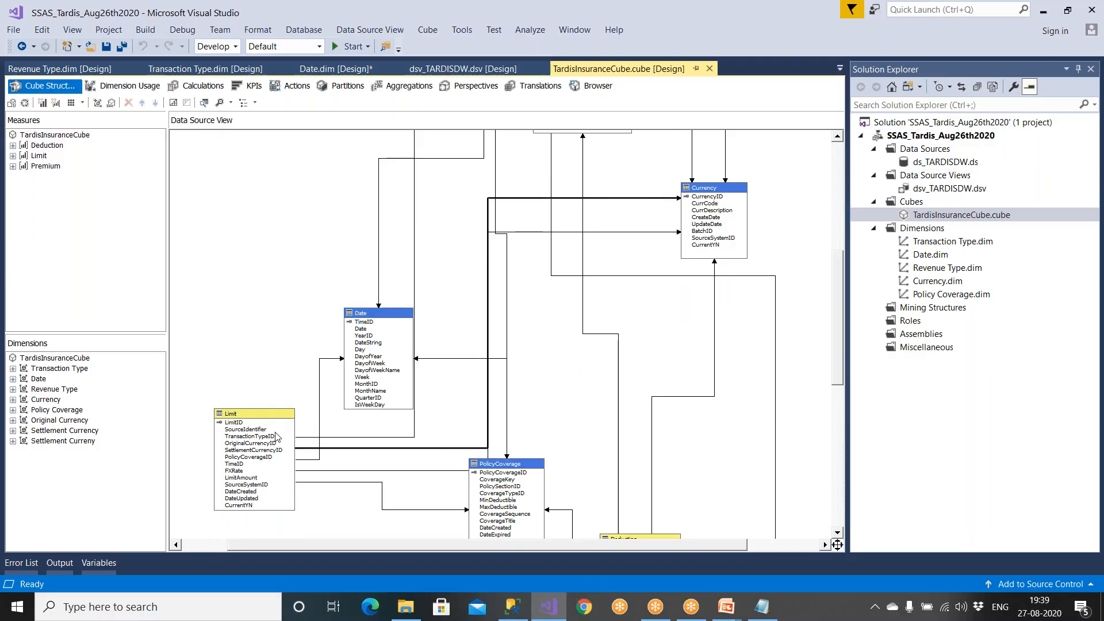
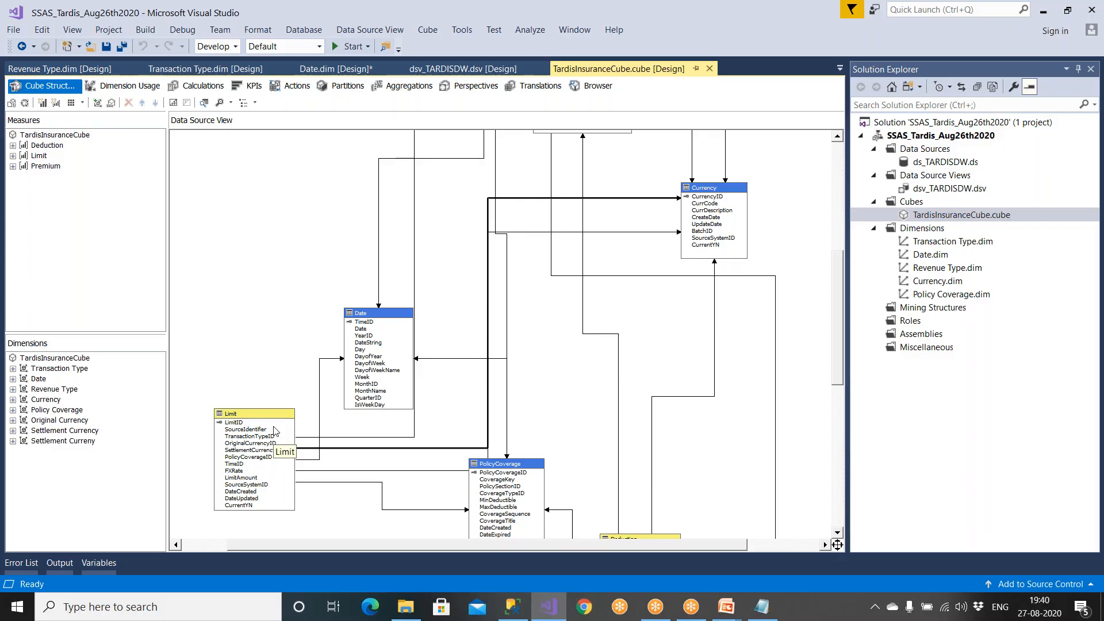
click(248, 439)
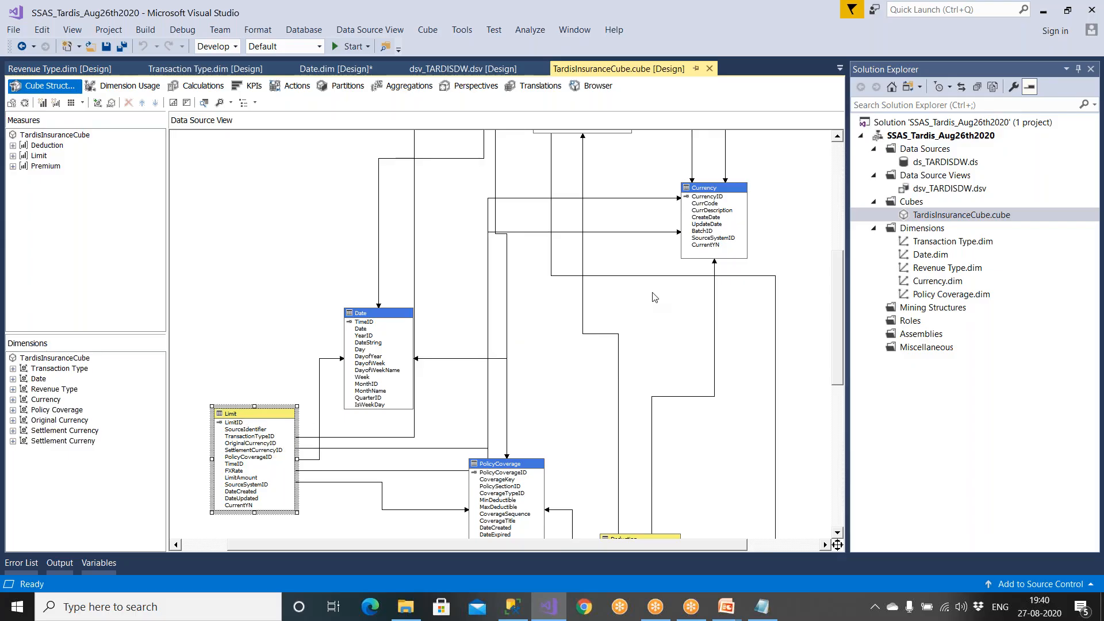
click(707, 201)
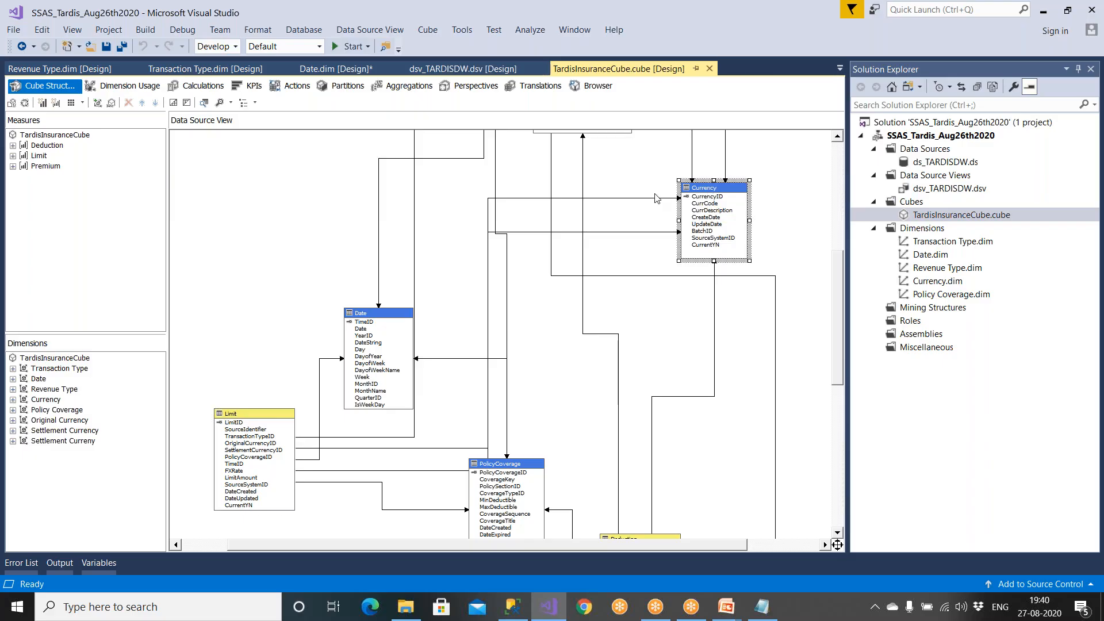
click(635, 232)
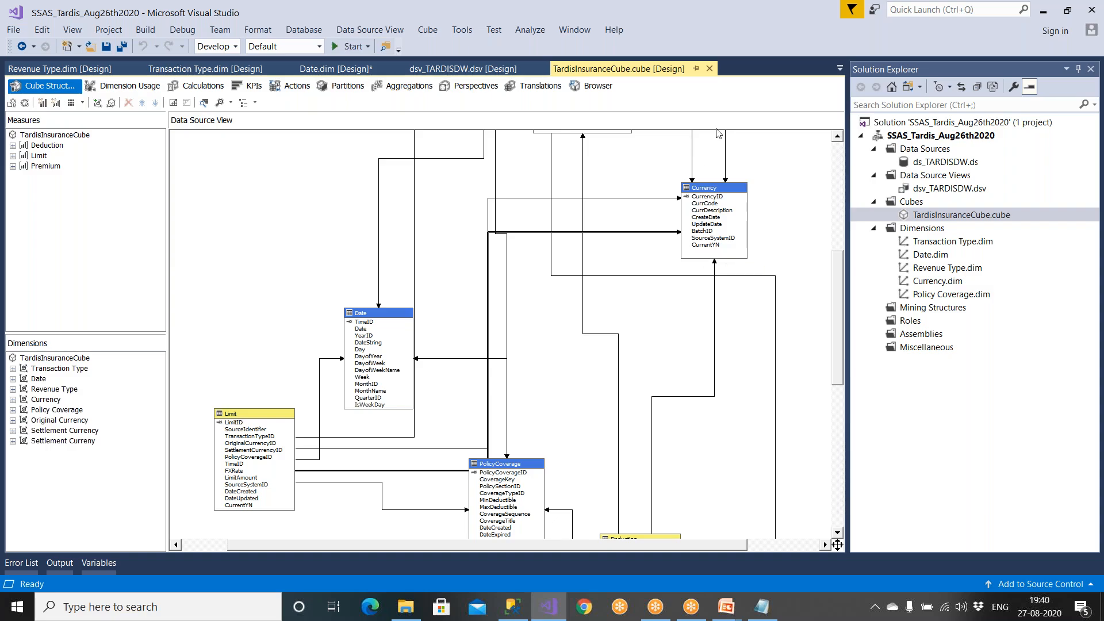
right_click(528, 232)
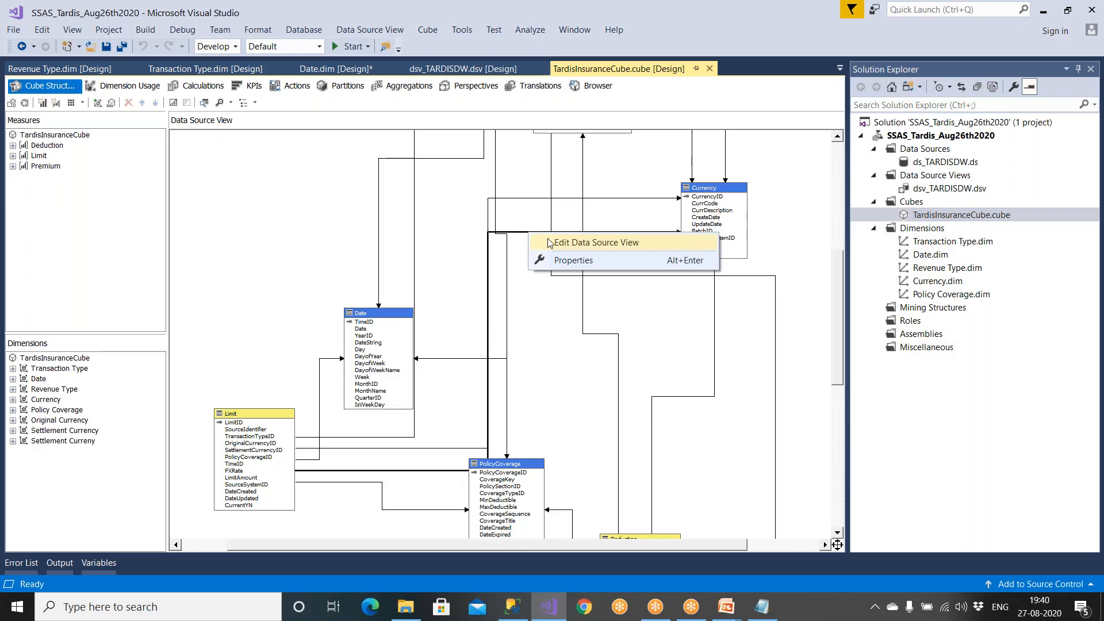
click(695, 303)
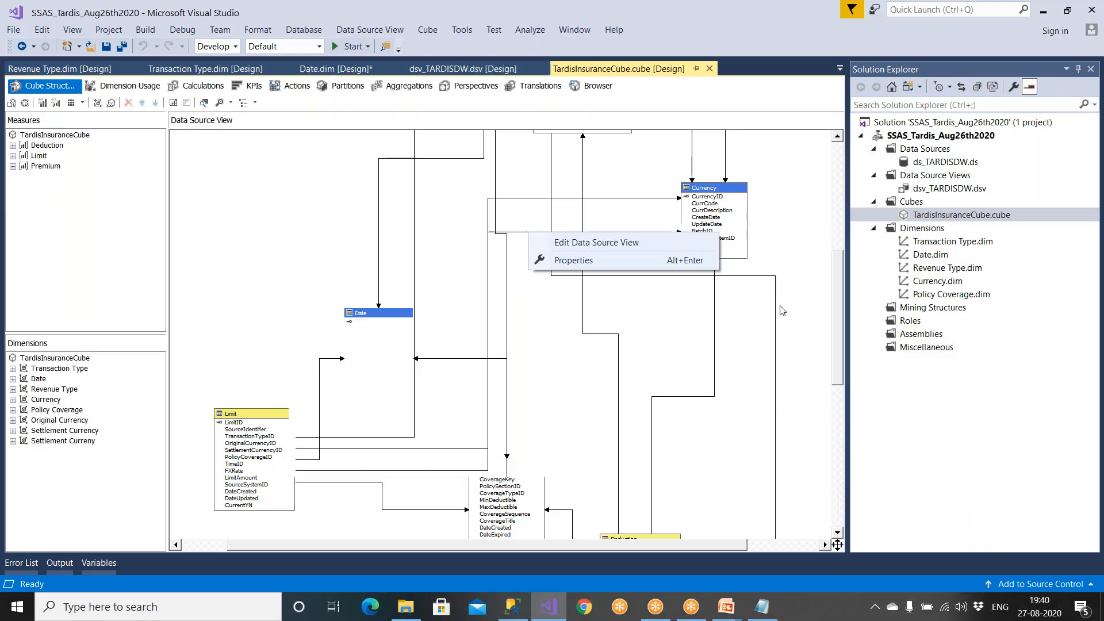
click(711, 191)
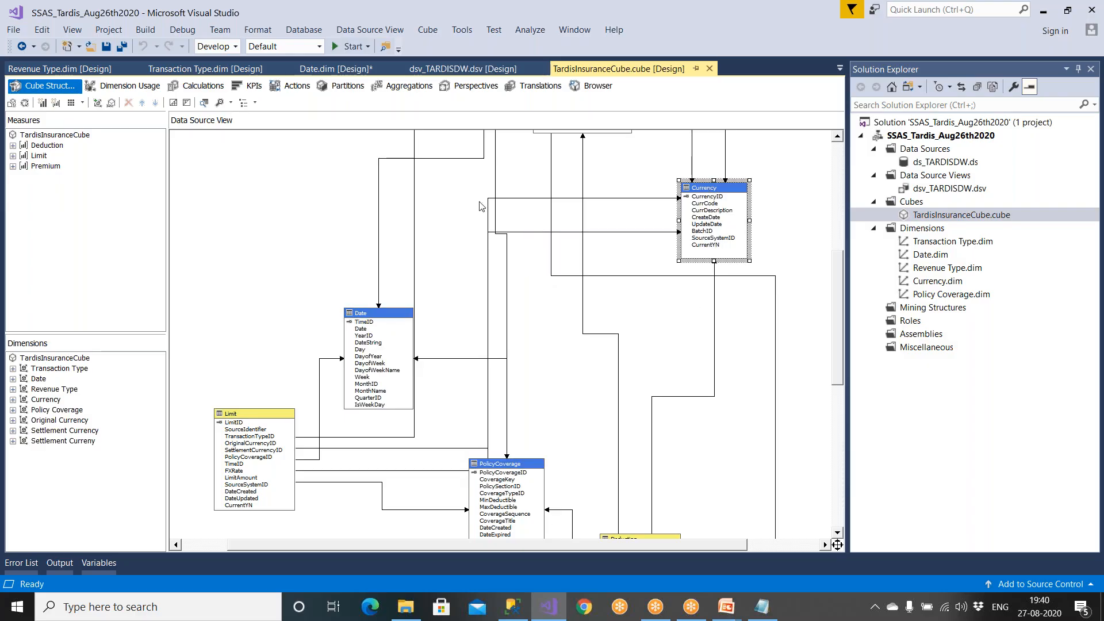
click(275, 419)
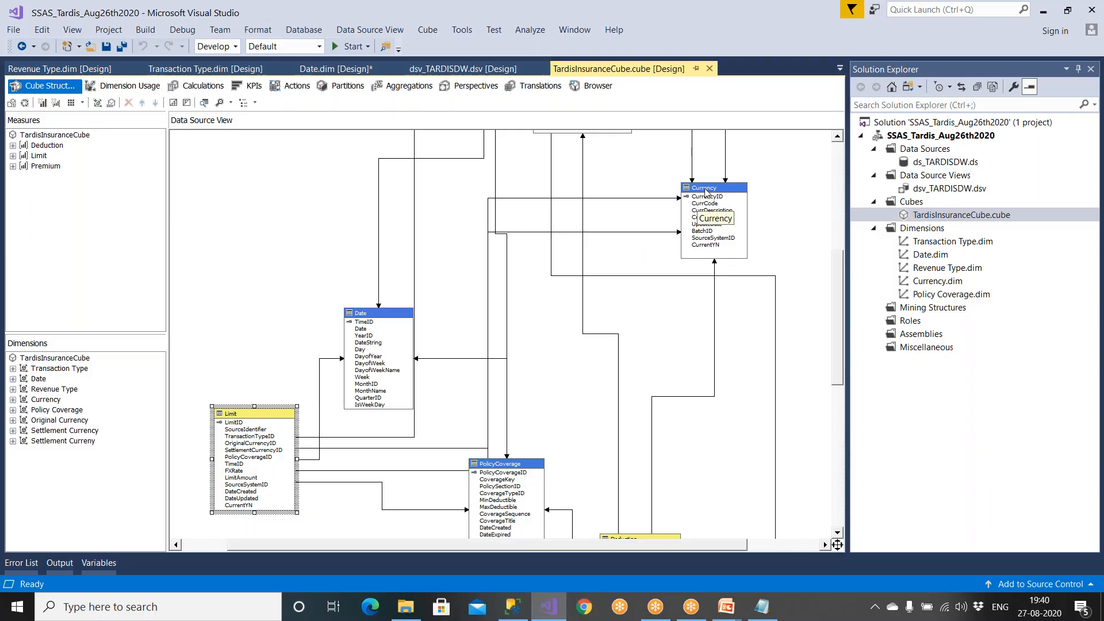
click(662, 198)
click(648, 232)
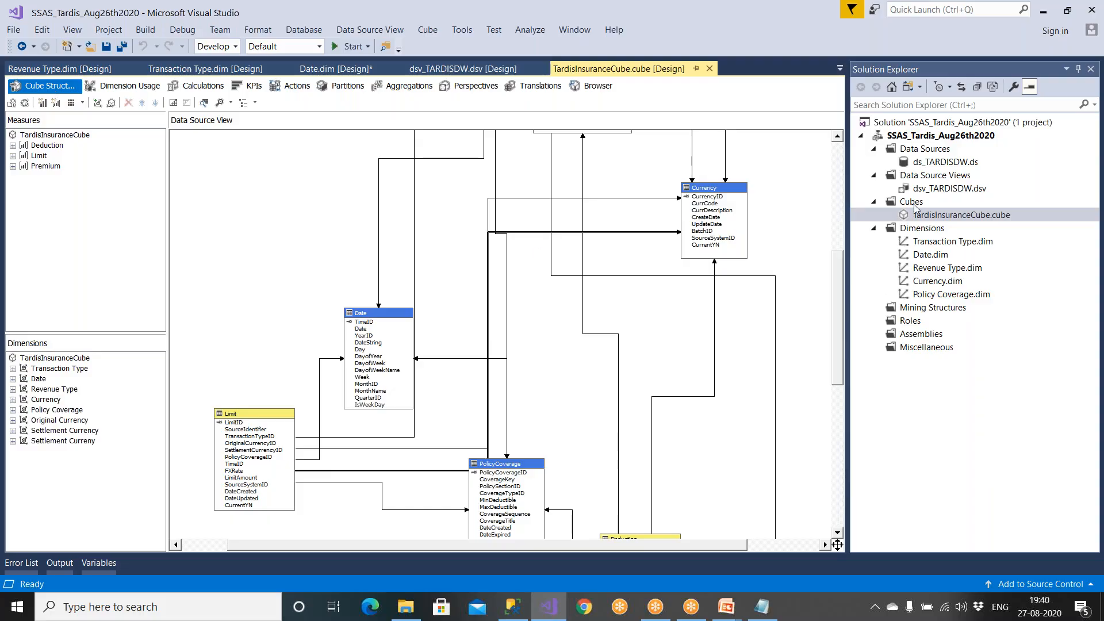
View the dsv_TARDISDW data source view, and return to TardisInsuranceCube to locate its Currency and Limit tables.
double_click(939, 191)
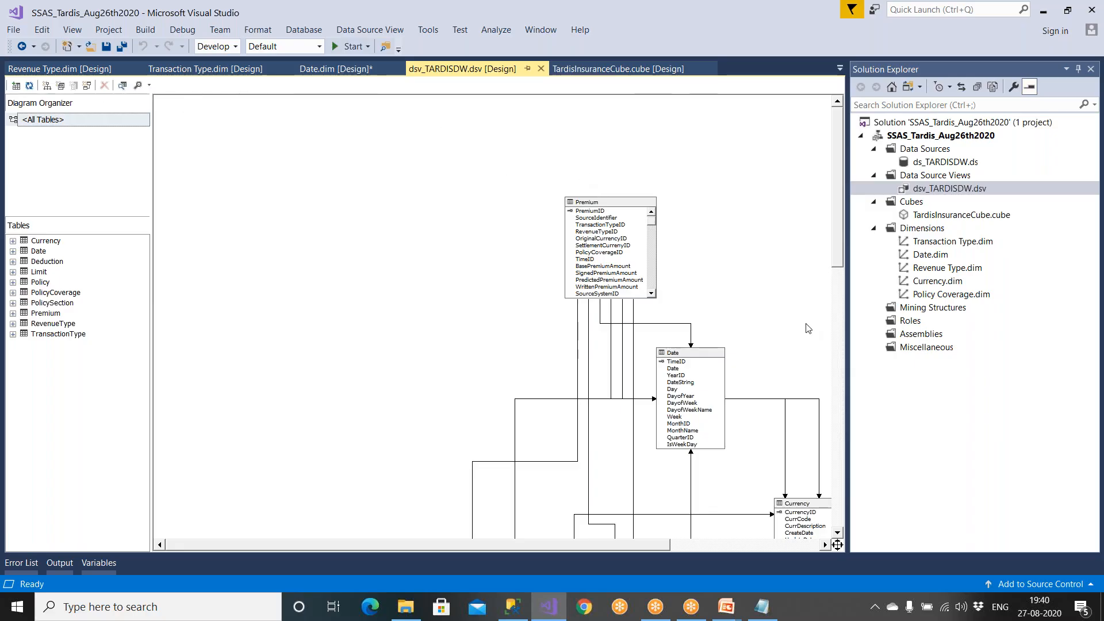
double_click(933, 216)
click(729, 192)
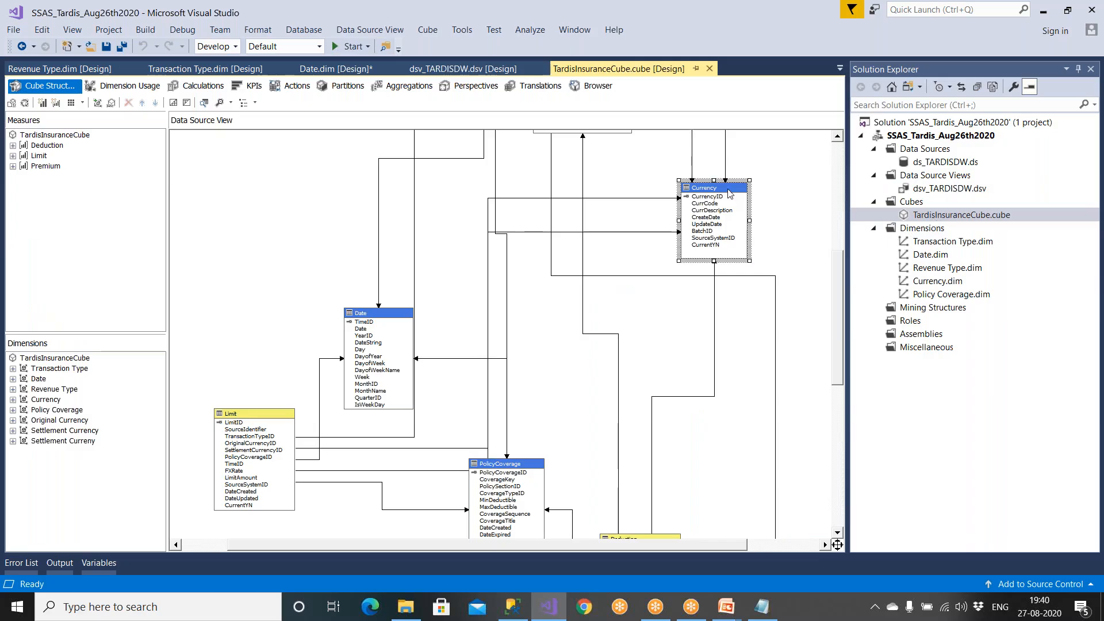
click(289, 414)
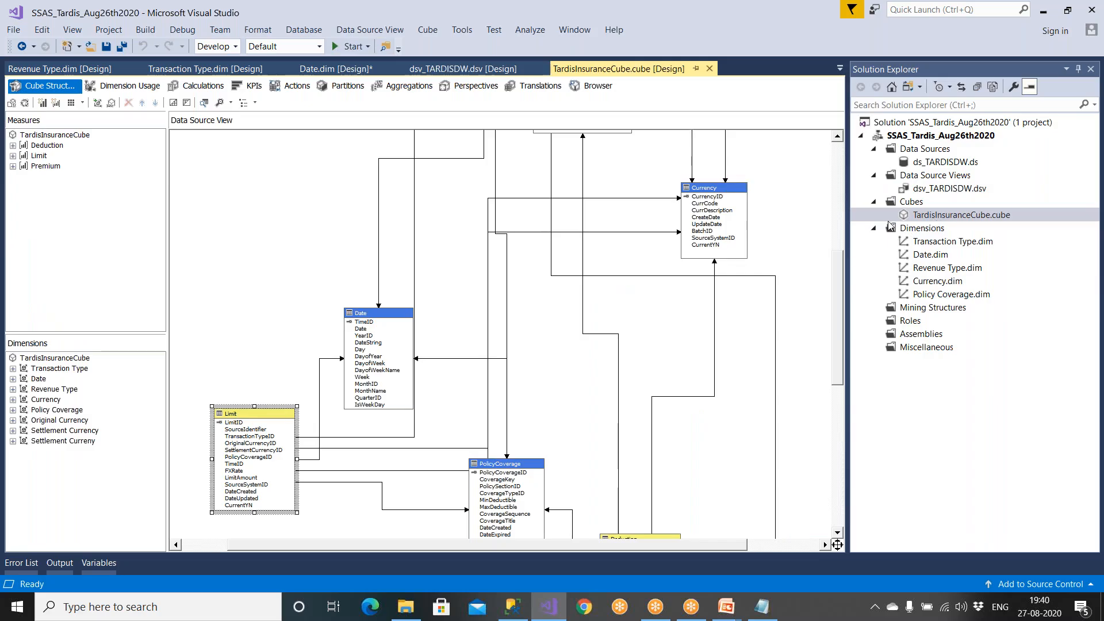
Inspect the Premium and Date tables in dsv_TARDISDW, and return to the cube's Limit-to-Currency relationship.
double_click(926, 191)
click(601, 213)
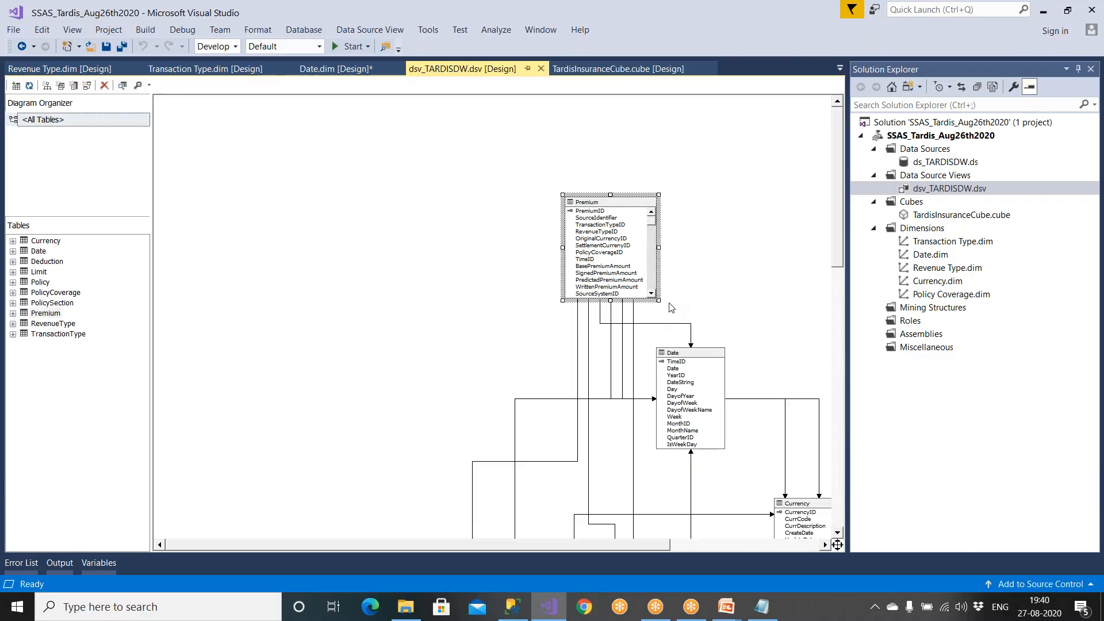
click(690, 355)
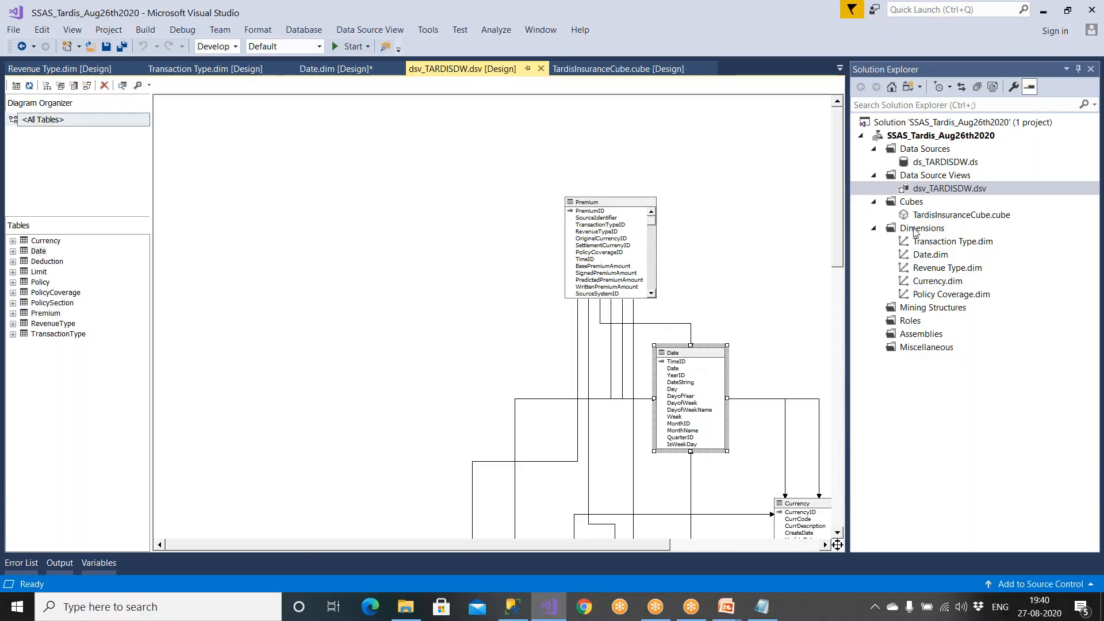
click(933, 216)
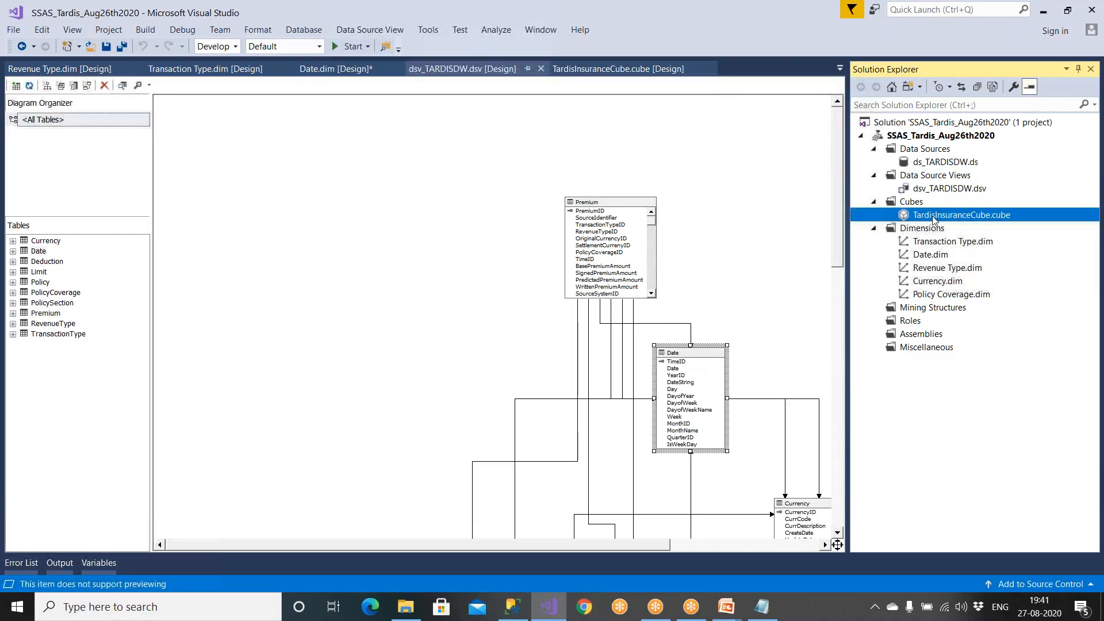
double_click(933, 216)
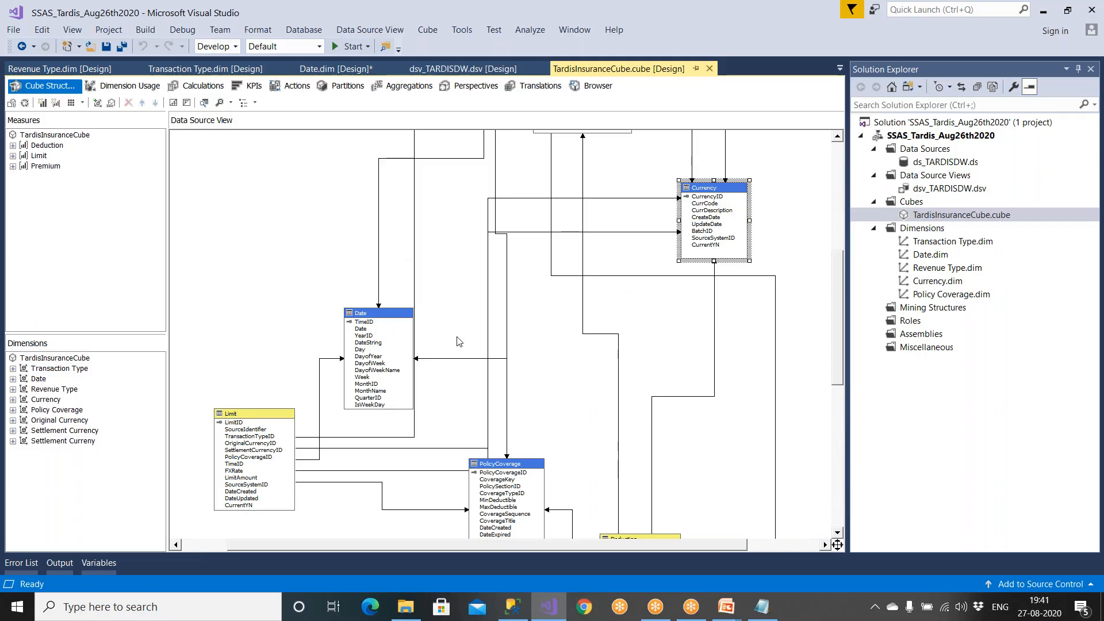
click(635, 198)
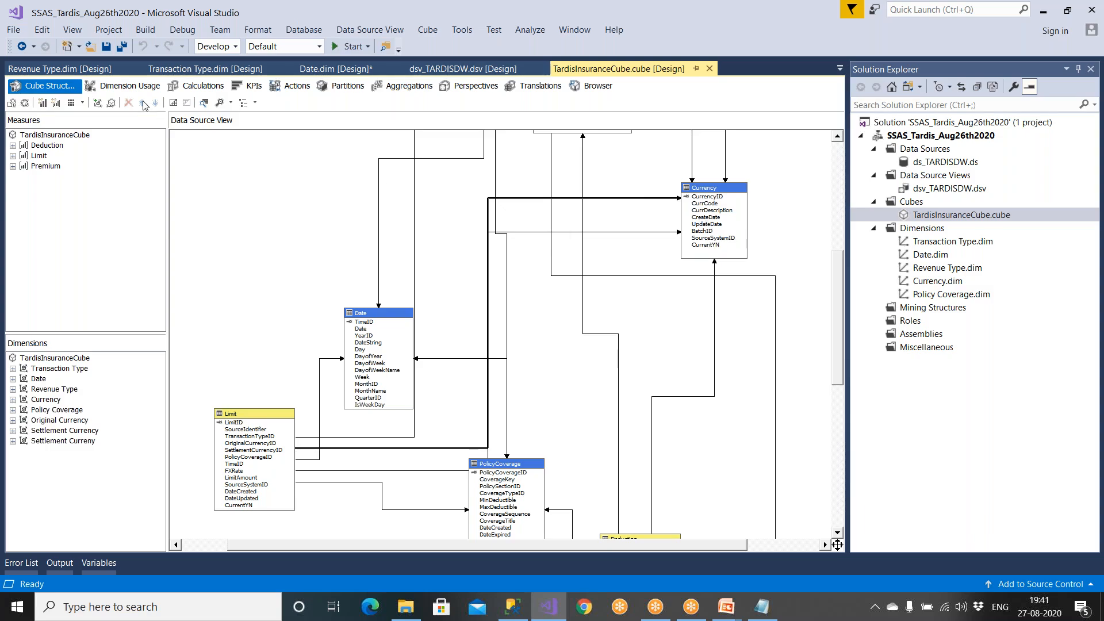
Show the cube's dimension usage and examine where the Original Currency dimension meets the Limit measure group.
click(124, 86)
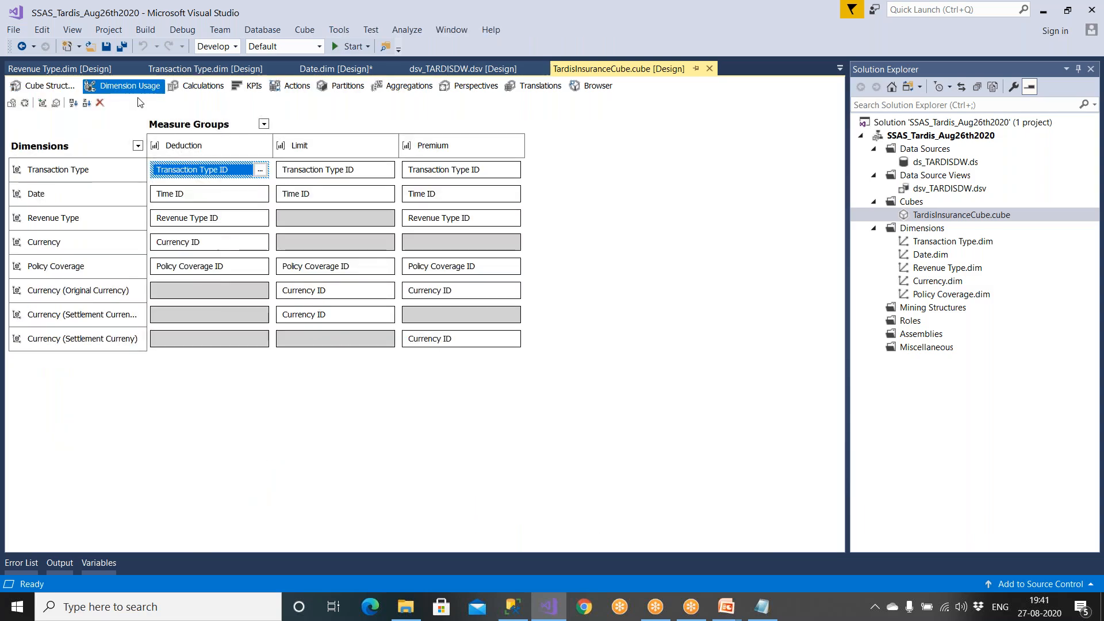
click(77, 291)
click(301, 146)
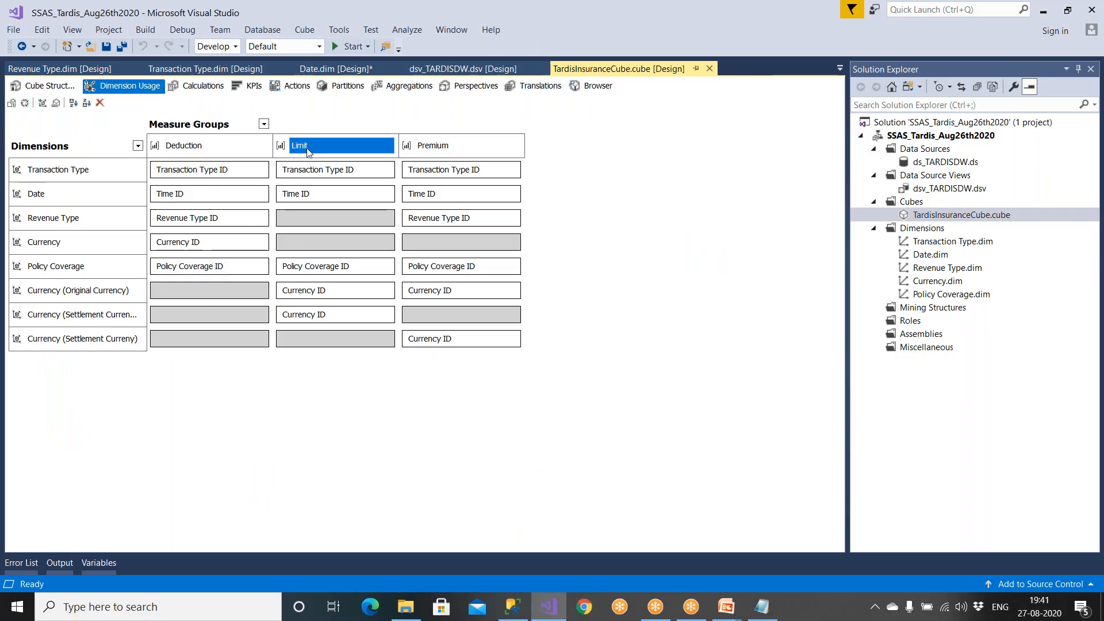
click(103, 292)
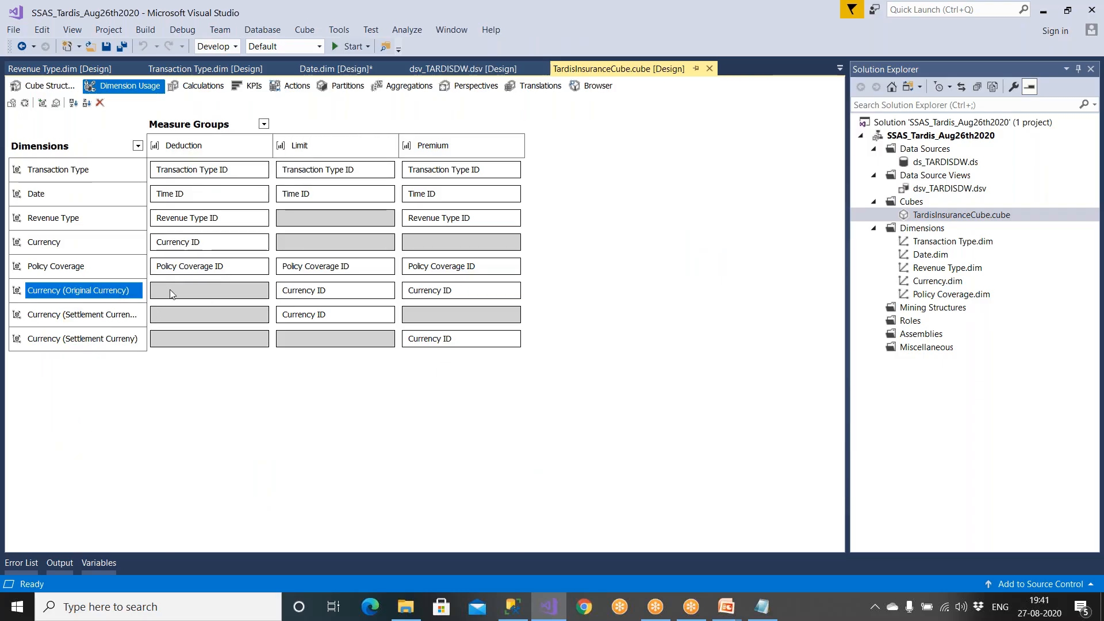
click(303, 292)
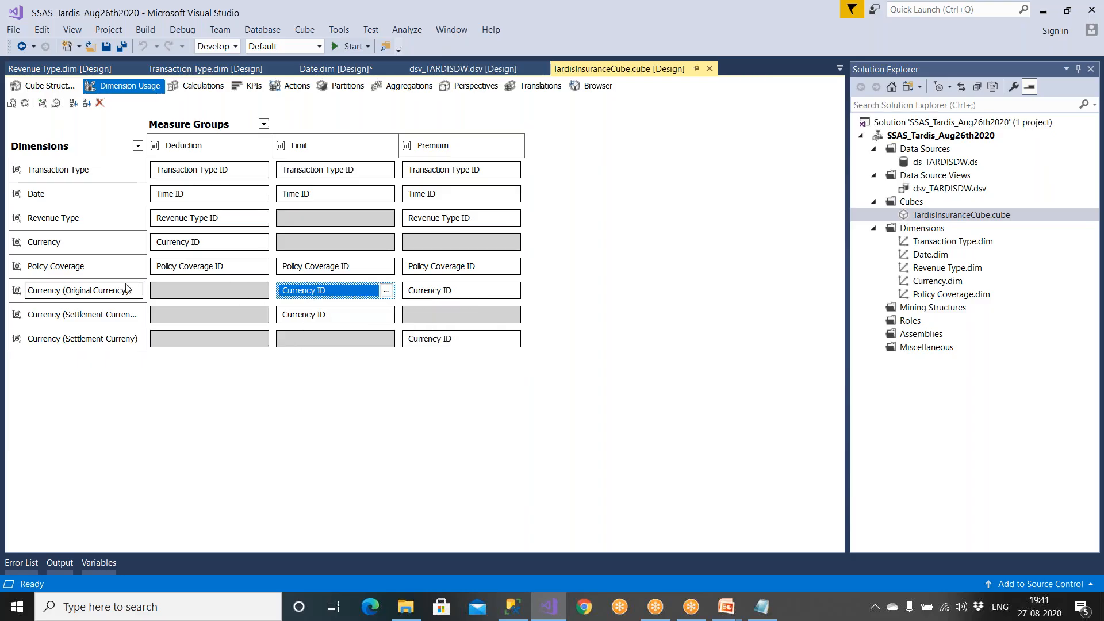
click(121, 291)
click(325, 150)
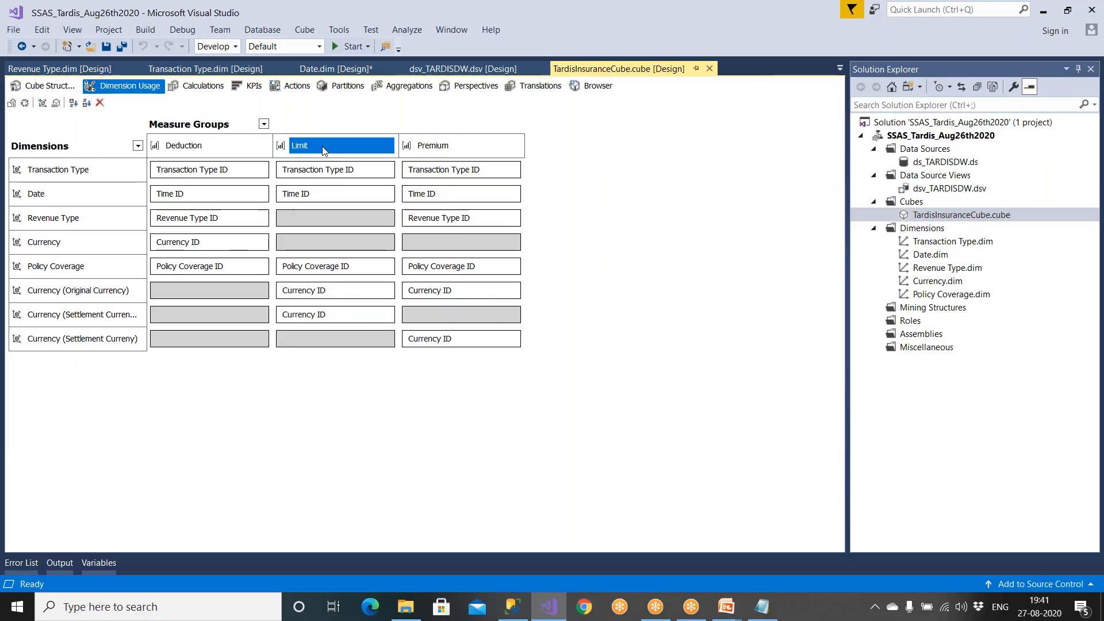
View the relationship definition between the Original Currency dimension and the Limit measure group, and close it without changes.
click(117, 291)
click(313, 146)
click(314, 291)
click(389, 291)
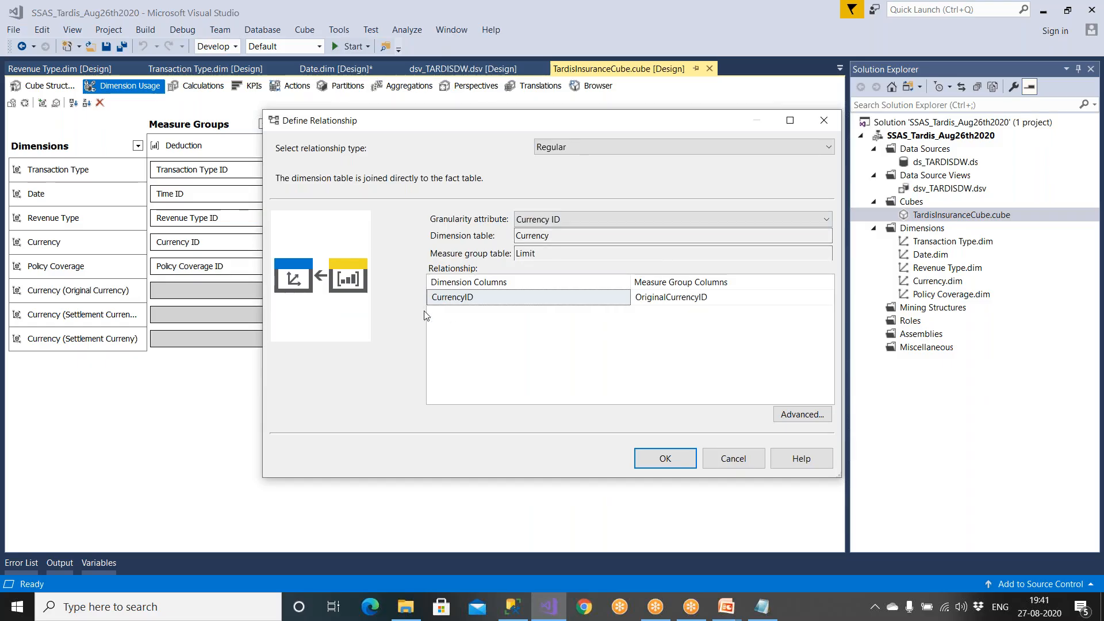
click(727, 464)
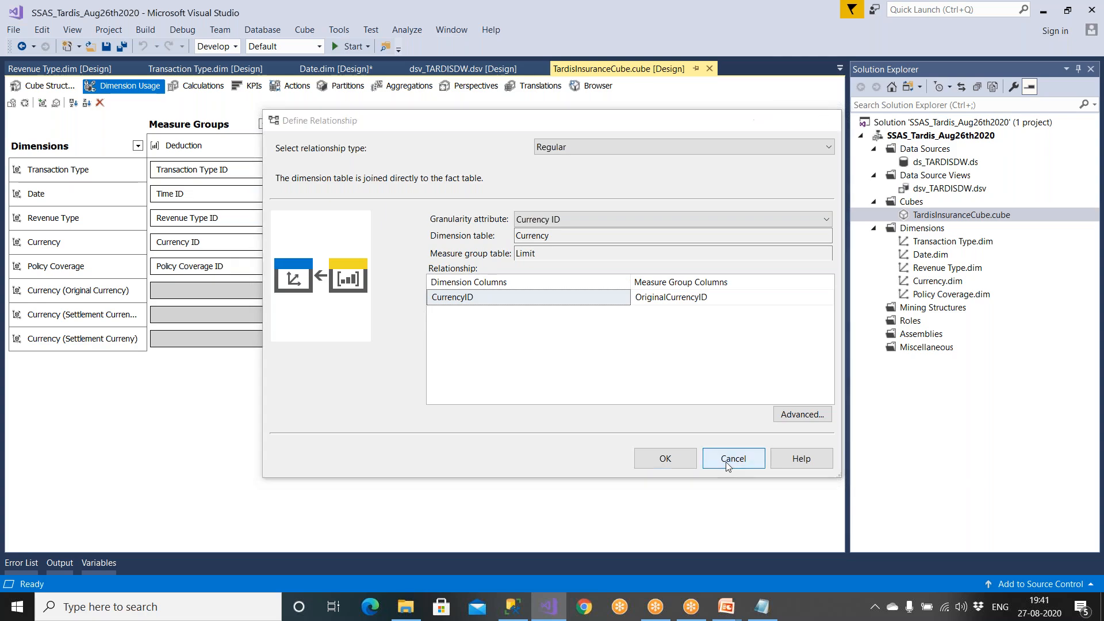
Review the relationship definition between the Settlement Currency dimension and the Limit measure group, and accept it as is.
click(323, 149)
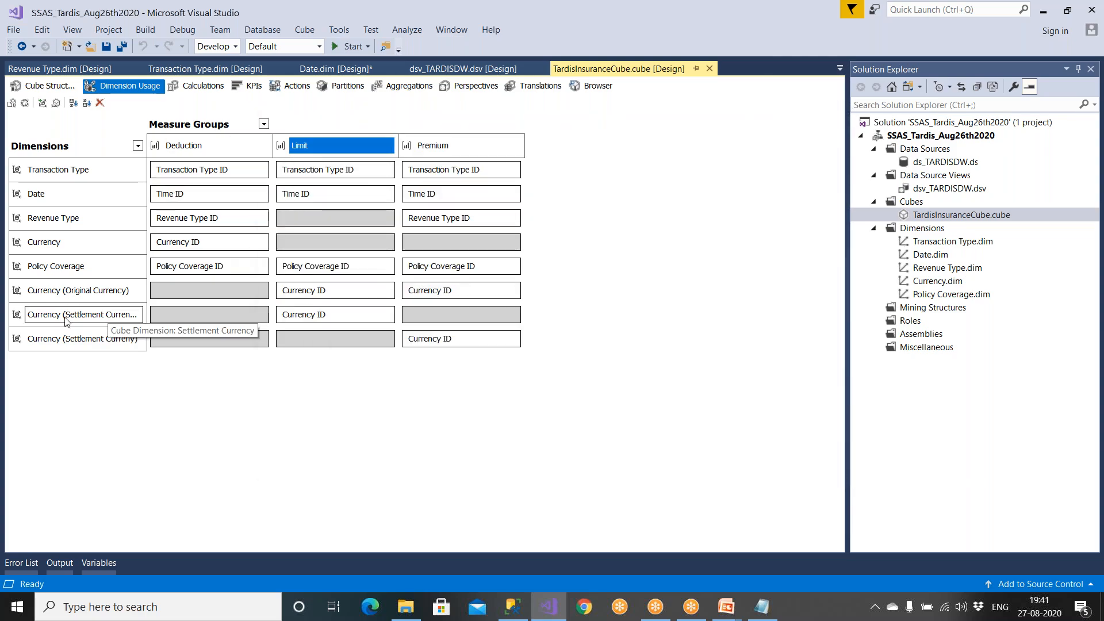
click(316, 321)
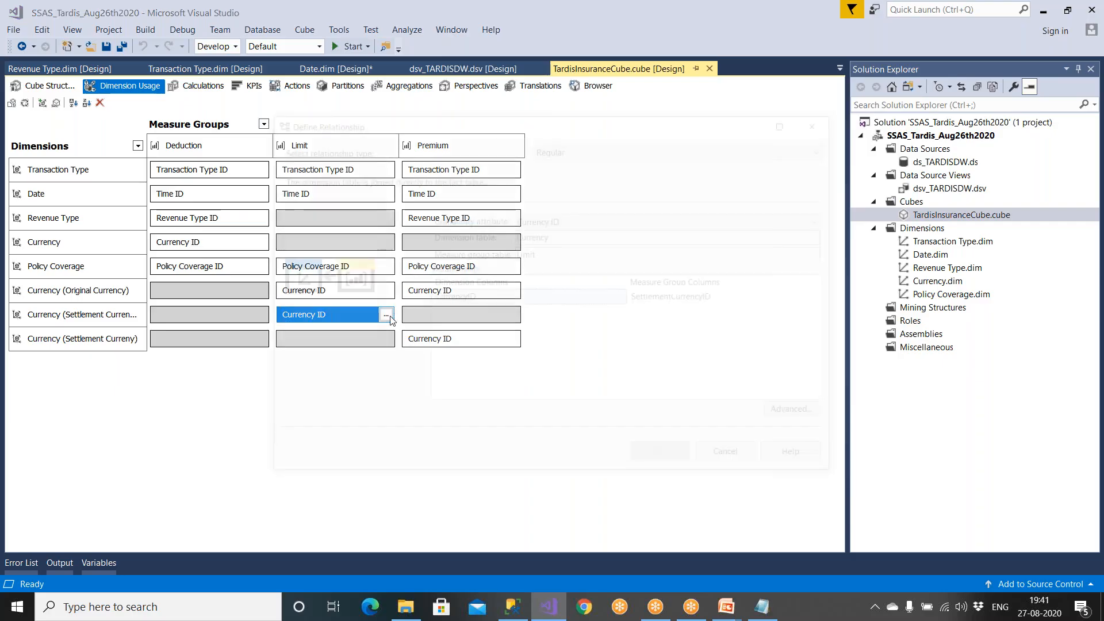
click(387, 316)
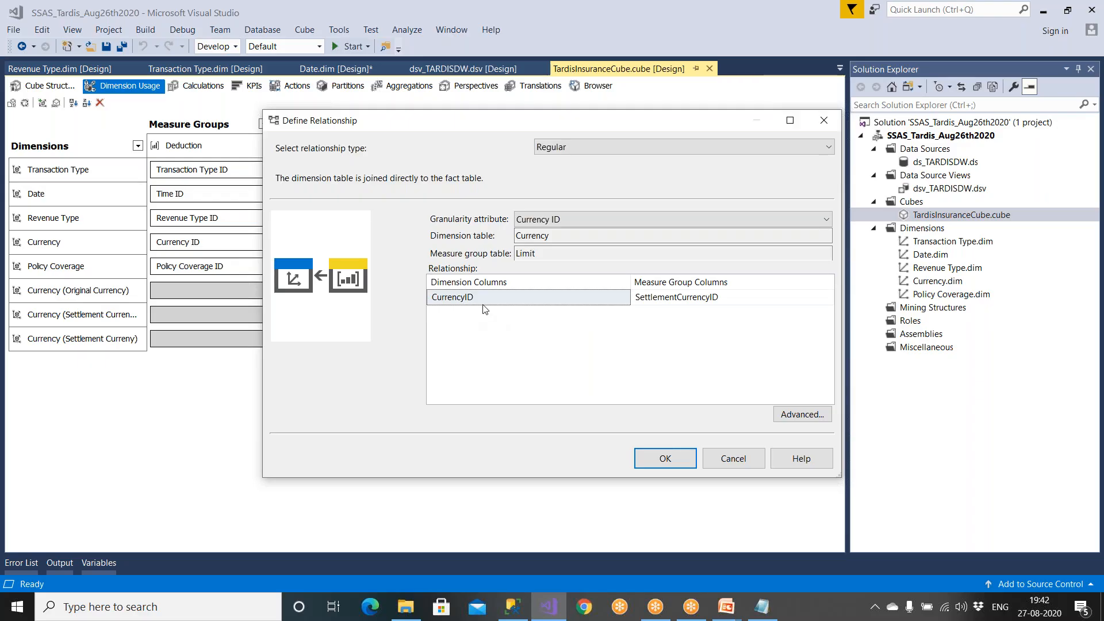
click(664, 458)
Recheck the column mapping between Original Currency and the Limit measure group, and cancel out of the definition.
click(352, 297)
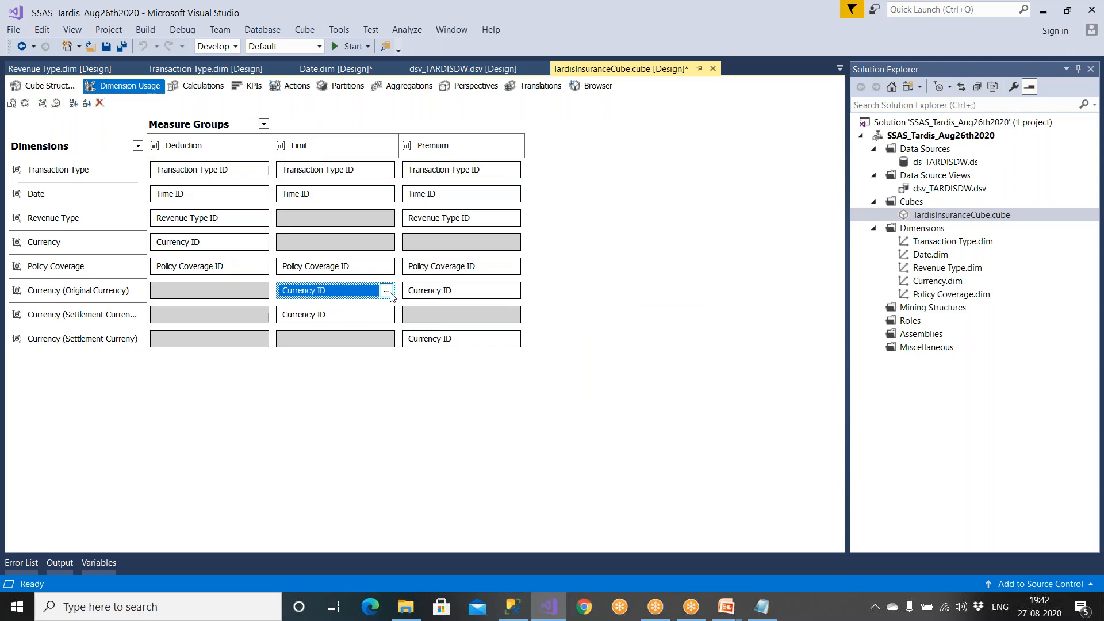
click(386, 291)
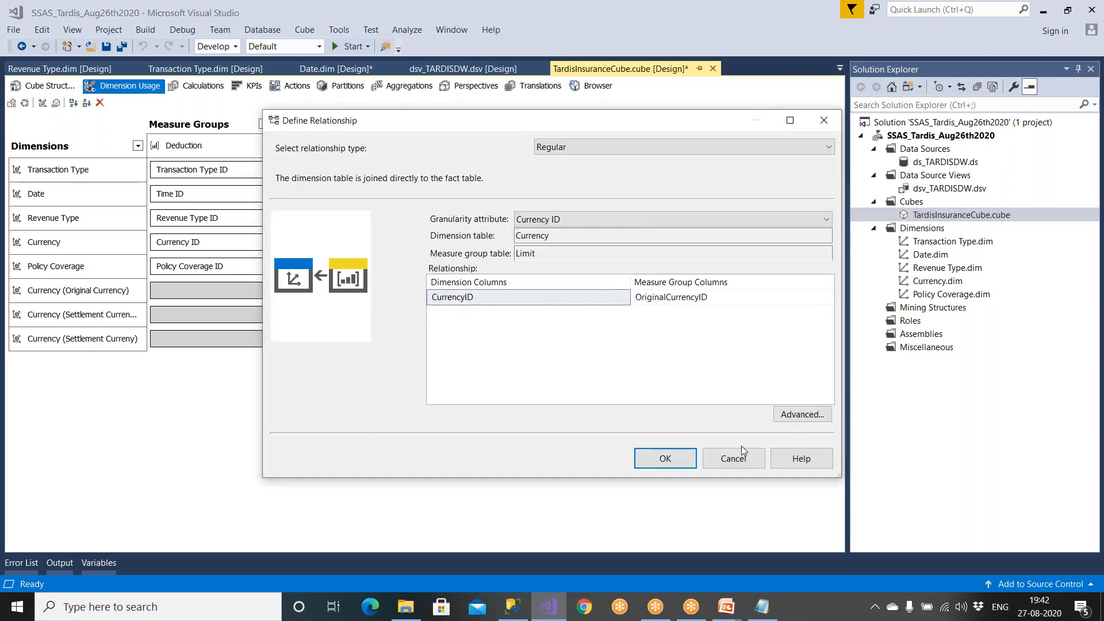
click(738, 460)
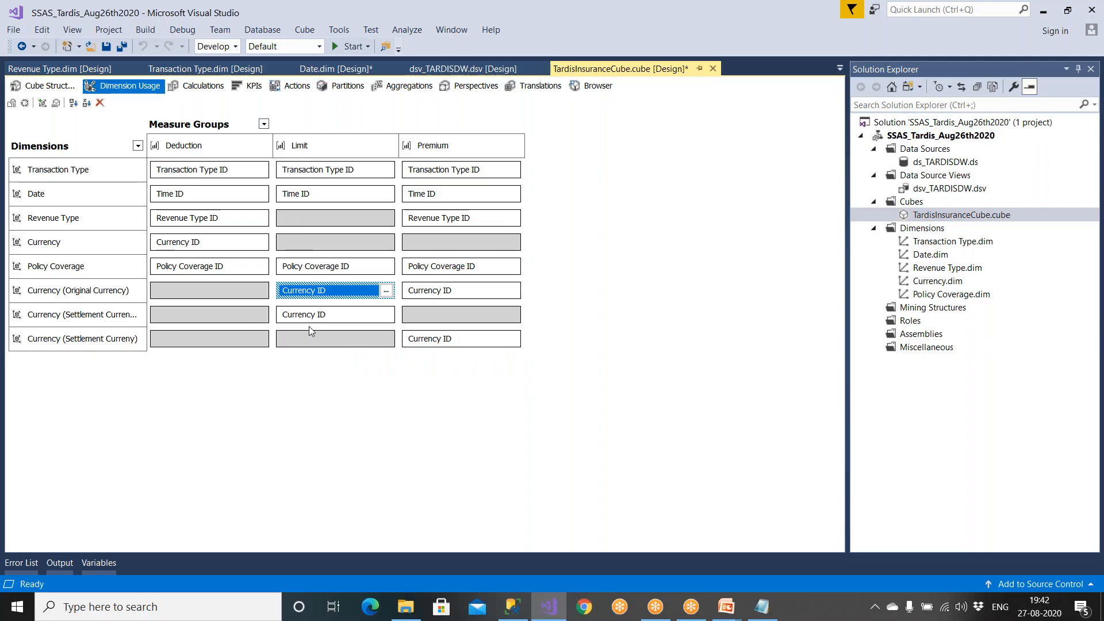
Compare the Original Currency and Settlement Currency role-playing dimensions in the dimension usage grid.
click(80, 290)
click(61, 320)
click(83, 294)
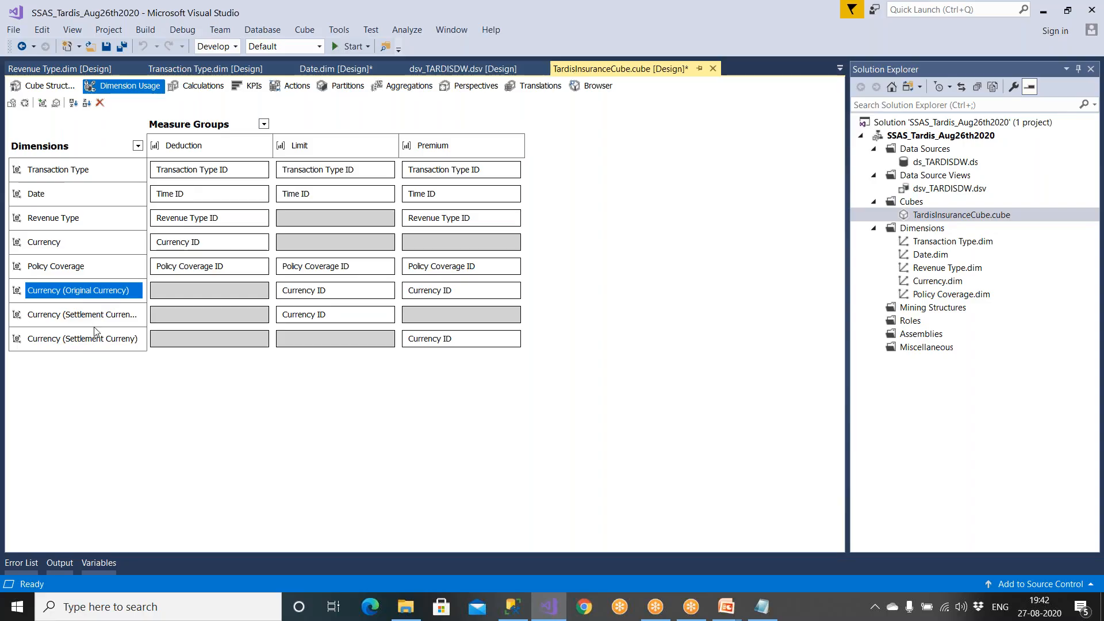
click(97, 318)
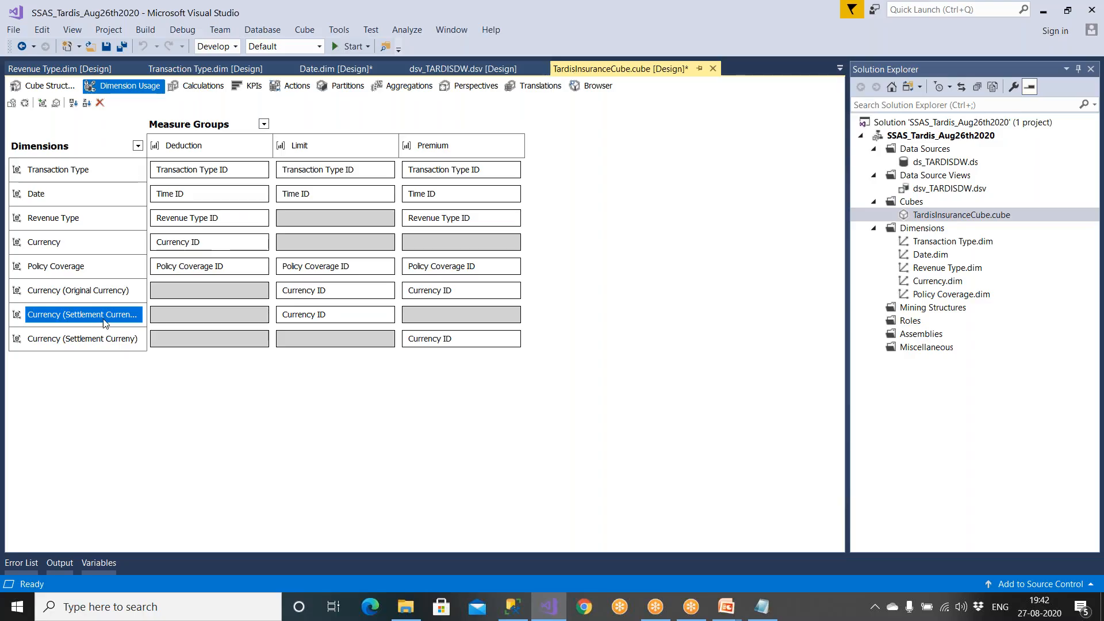
click(117, 299)
click(112, 318)
Locate the relationship of the Settlement Curreny dimension to the Premium measure group in the dimension usage grid.
click(93, 345)
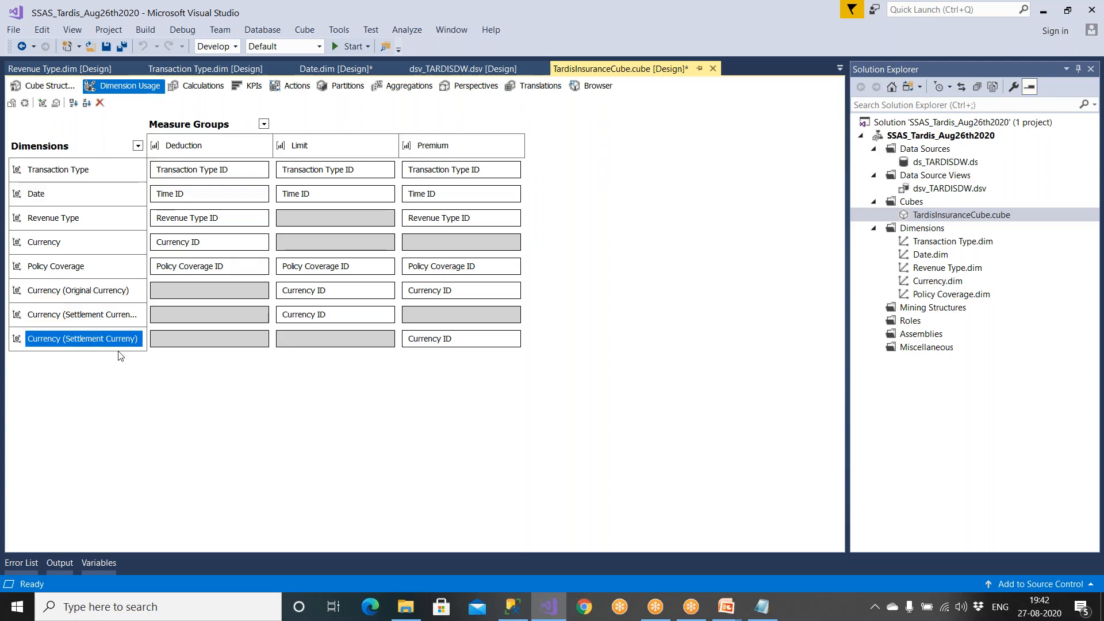
click(463, 148)
click(483, 346)
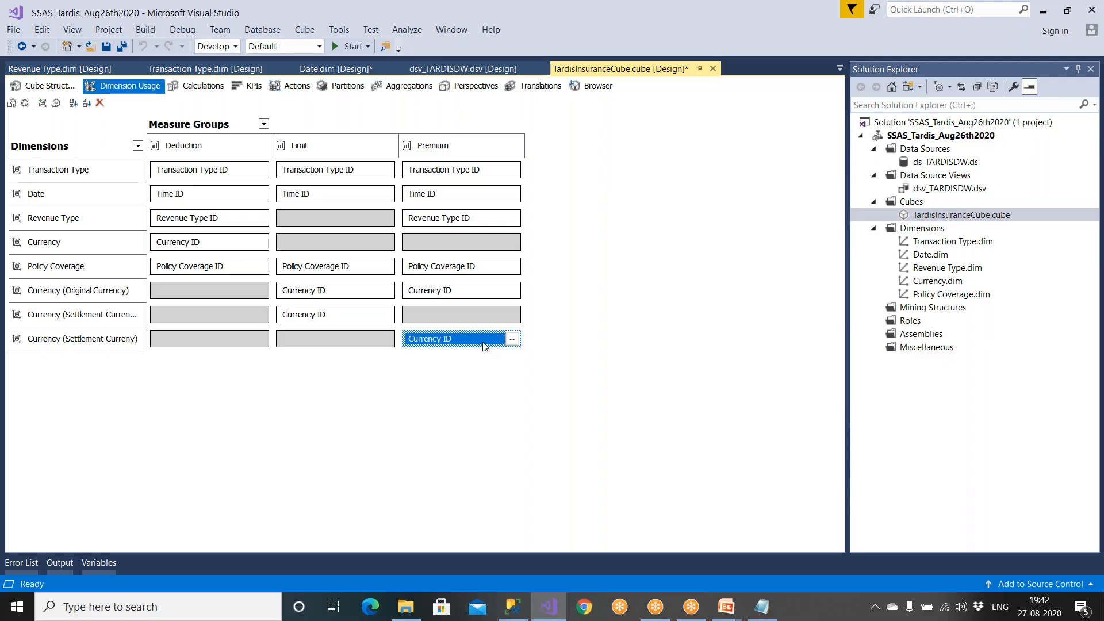
Compare the plain Currency dimension with Original Currency, Settlement Currency and Settlement Curreny in the dimension list.
click(72, 292)
click(59, 316)
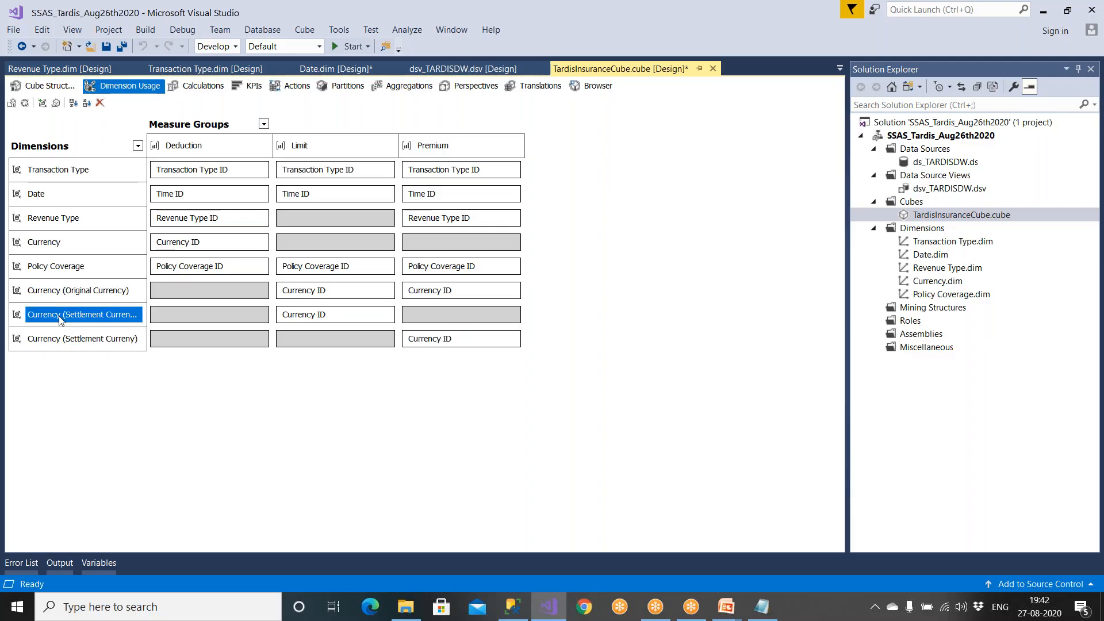
key(Down)
click(65, 296)
click(69, 316)
key(Down)
click(77, 320)
click(80, 291)
click(80, 315)
click(82, 339)
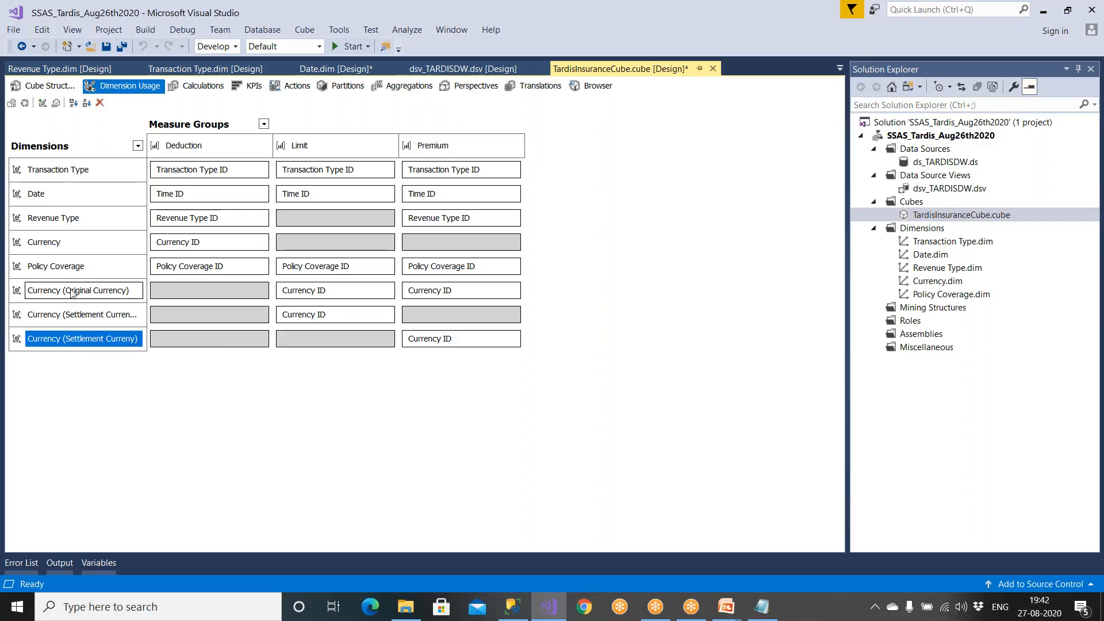
click(64, 246)
click(71, 290)
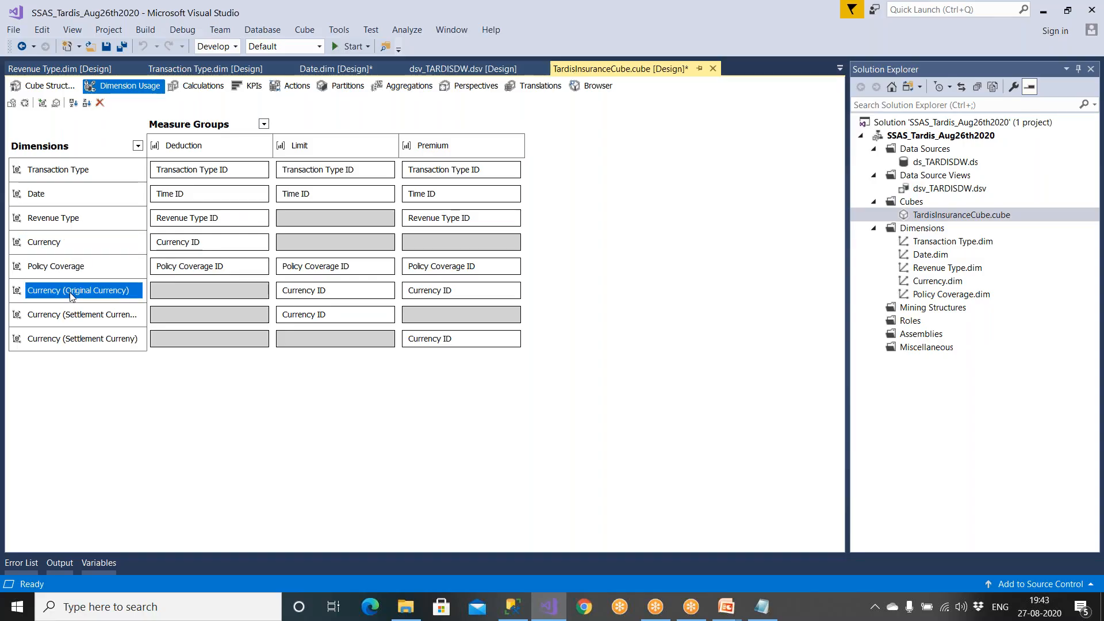
View the relationship definition between the Settlement Curreny dimension and the Premium measure group, and cancel out of it.
click(77, 333)
click(439, 339)
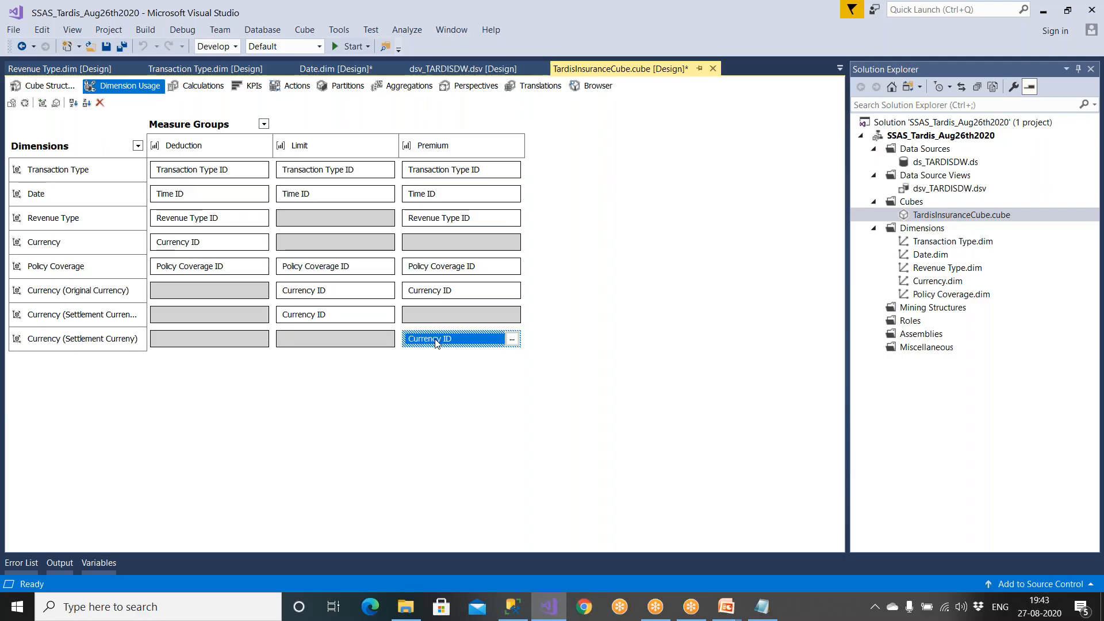
click(512, 341)
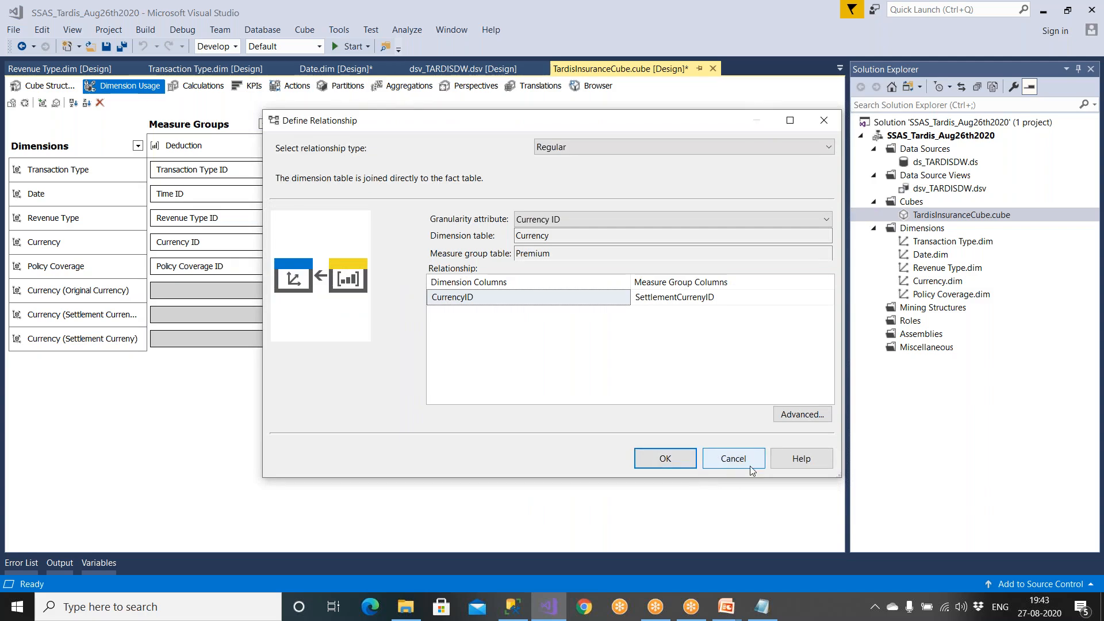
click(733, 458)
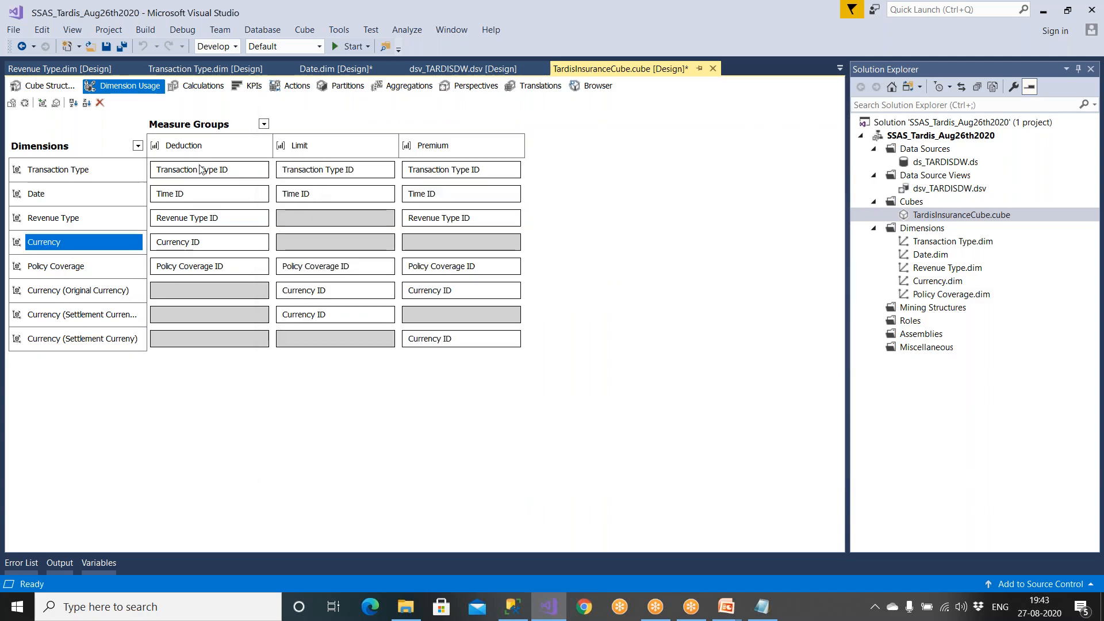
View the column mapping between the Currency dimension and the Deduction measure group, and close it without changes.
click(249, 242)
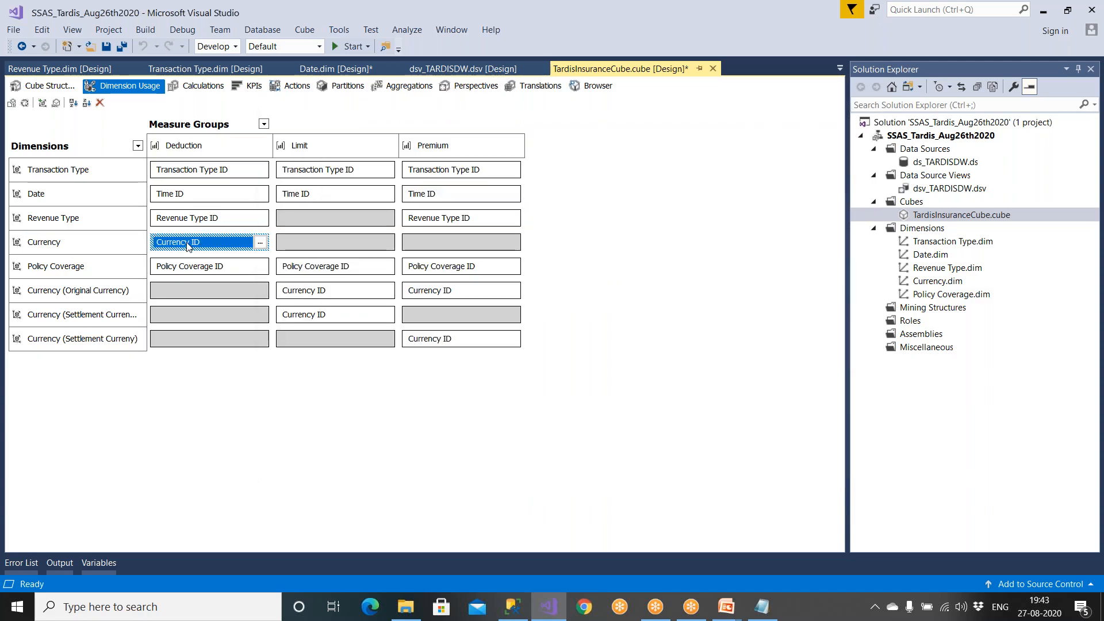
click(260, 242)
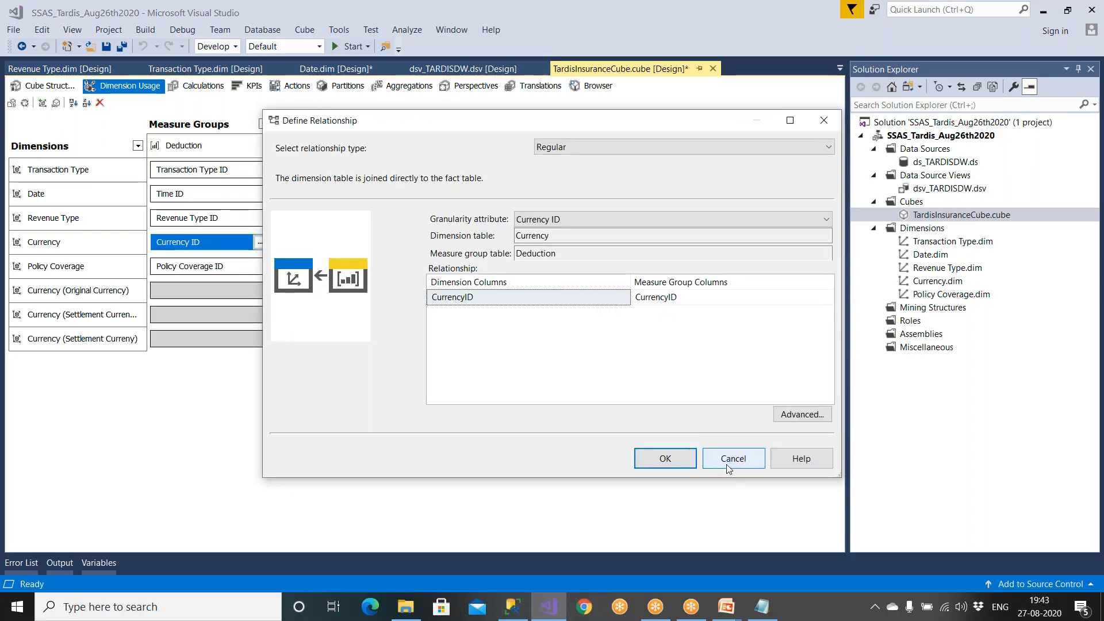
click(732, 468)
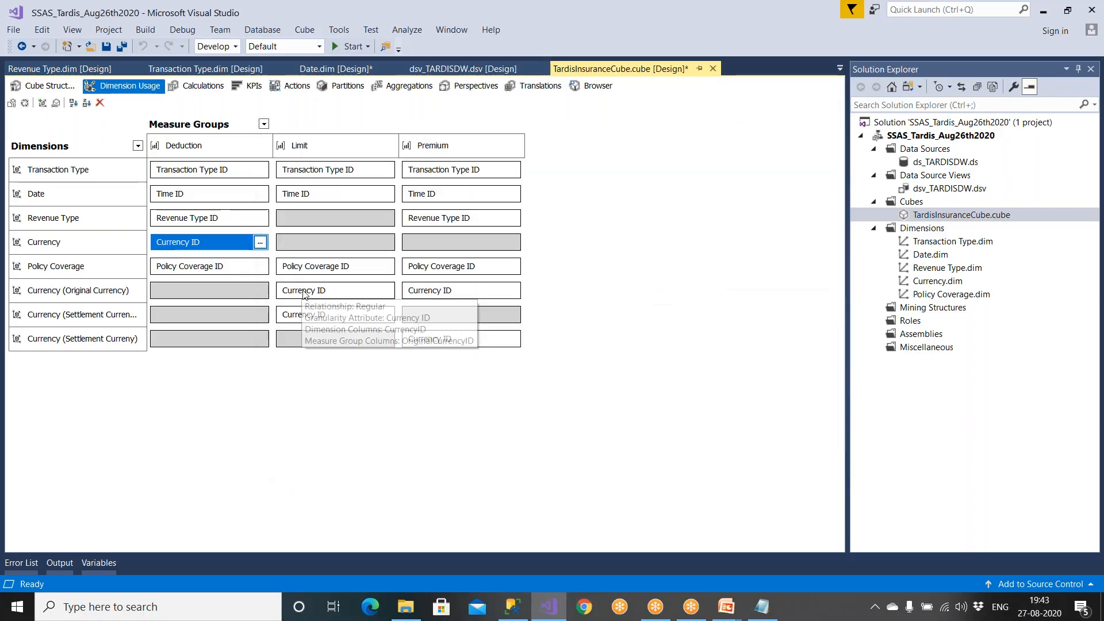
Check the column mapping between Original Currency and the Limit measure group, and cancel the definition.
click(362, 293)
click(386, 292)
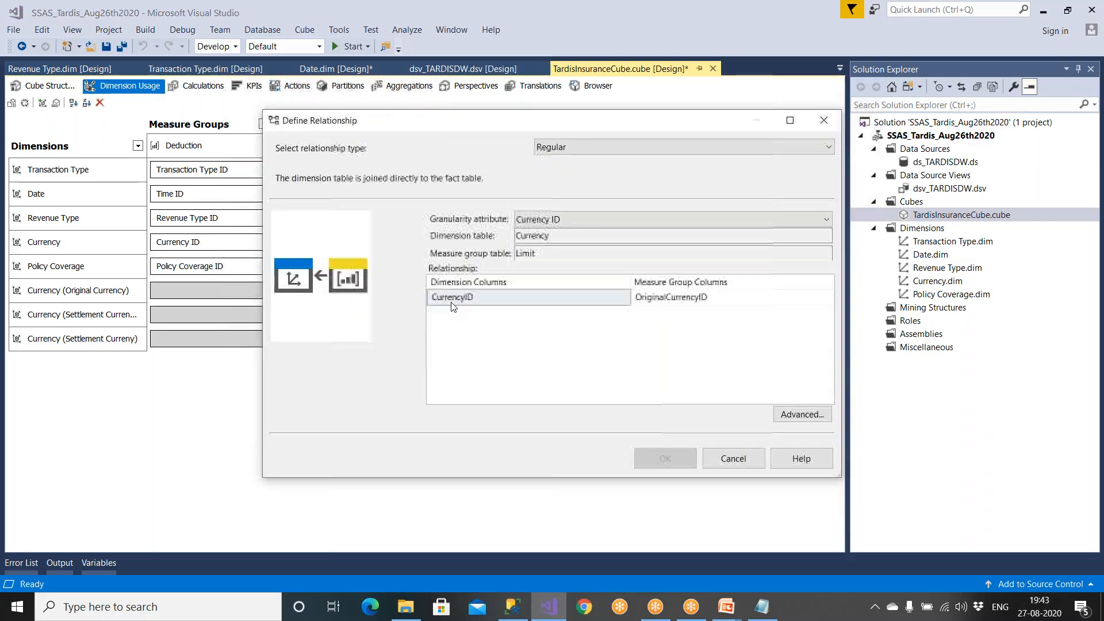
click(729, 454)
Check the column mapping between Settlement Currency and the Limit measure group, and cancel the definition.
click(296, 148)
click(317, 318)
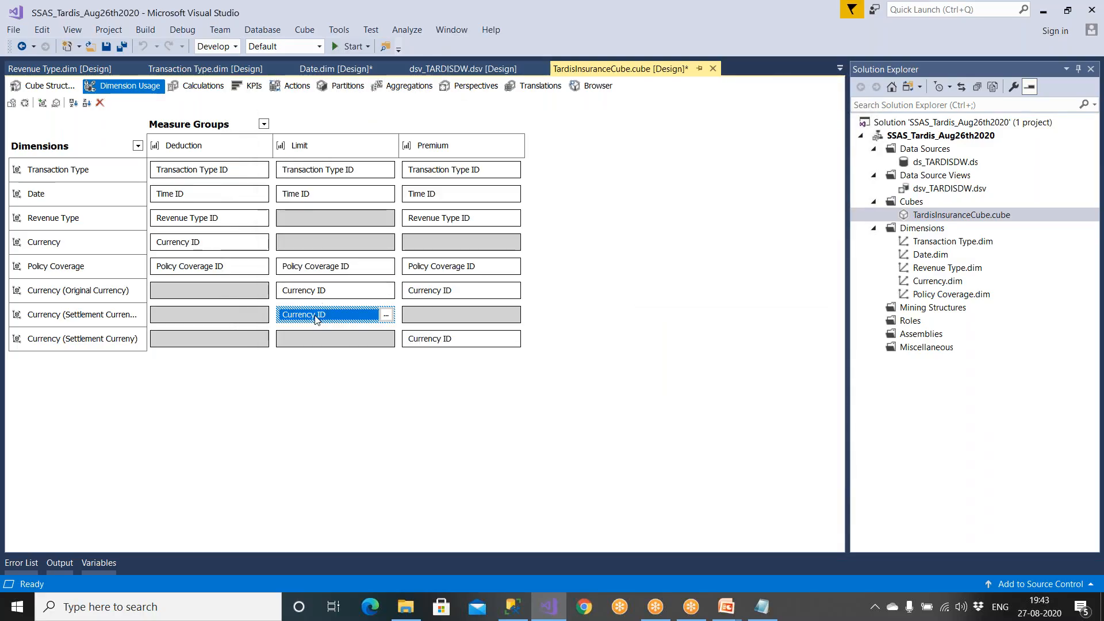
click(385, 316)
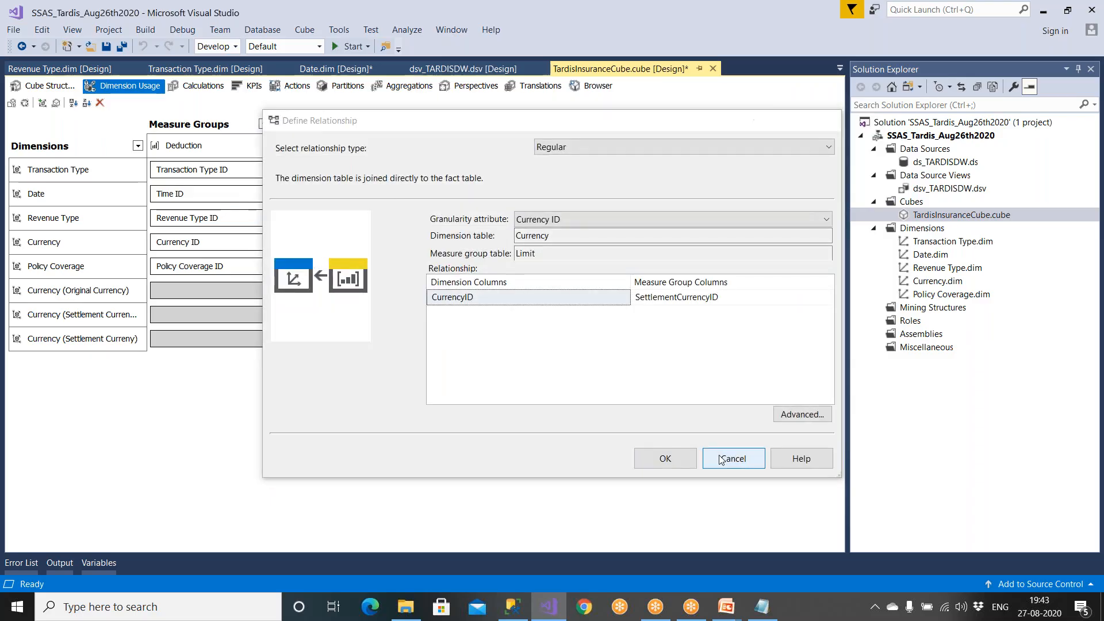
click(729, 456)
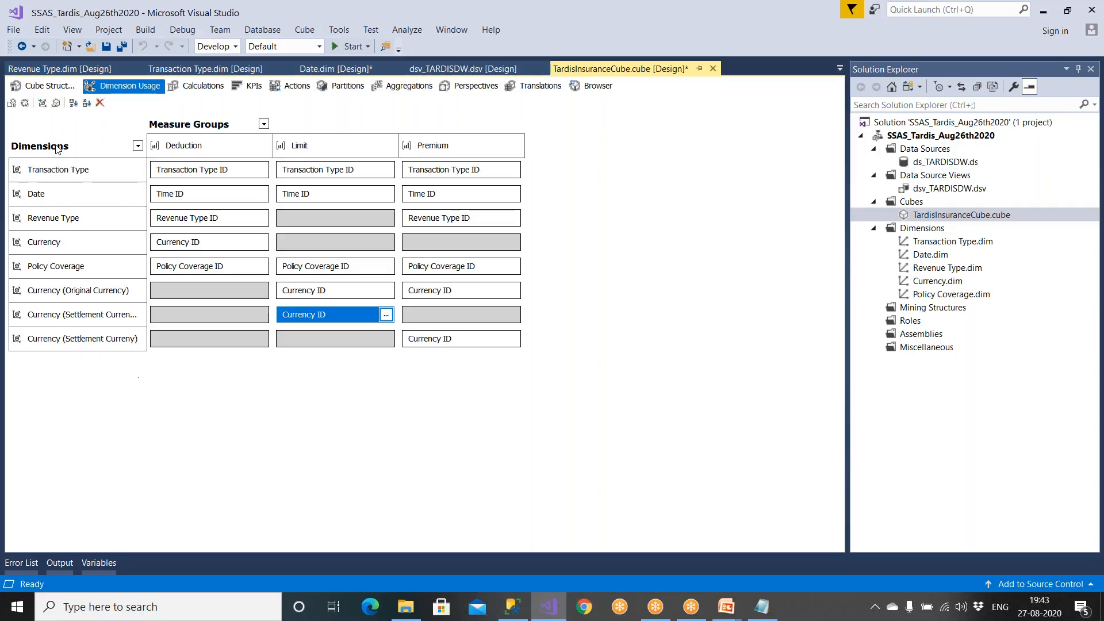
Check the relationships of the Original Currency dimension to the Limit and Premium measure groups in the grid.
click(51, 296)
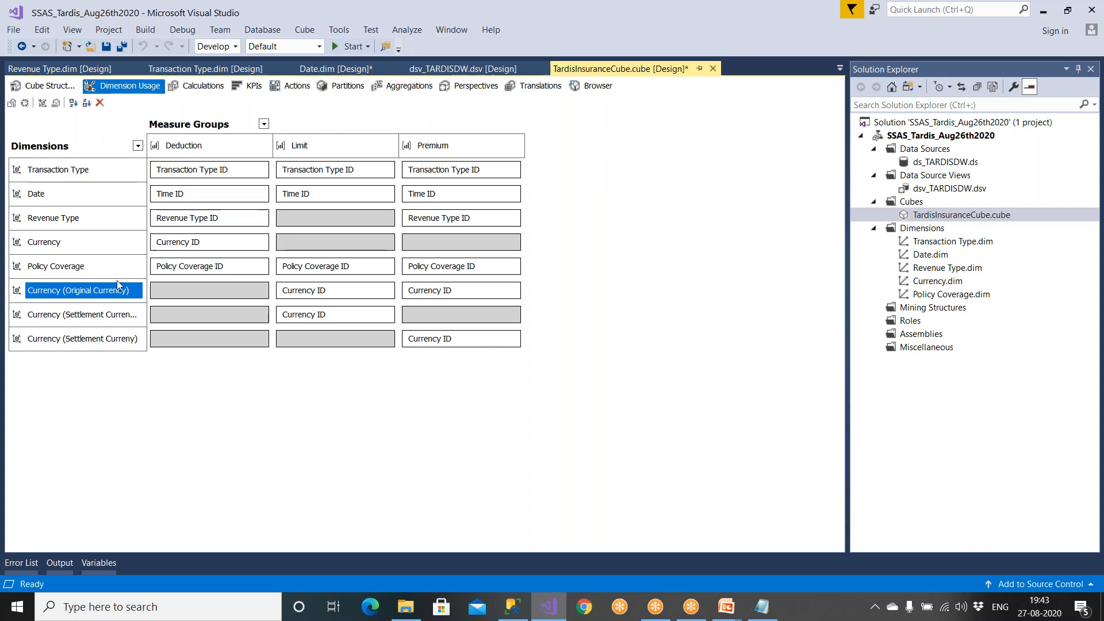
click(326, 295)
click(129, 294)
click(415, 295)
Examine how the Transaction Type dimension relates to the Deduction, Limit and Premium measure groups.
click(89, 171)
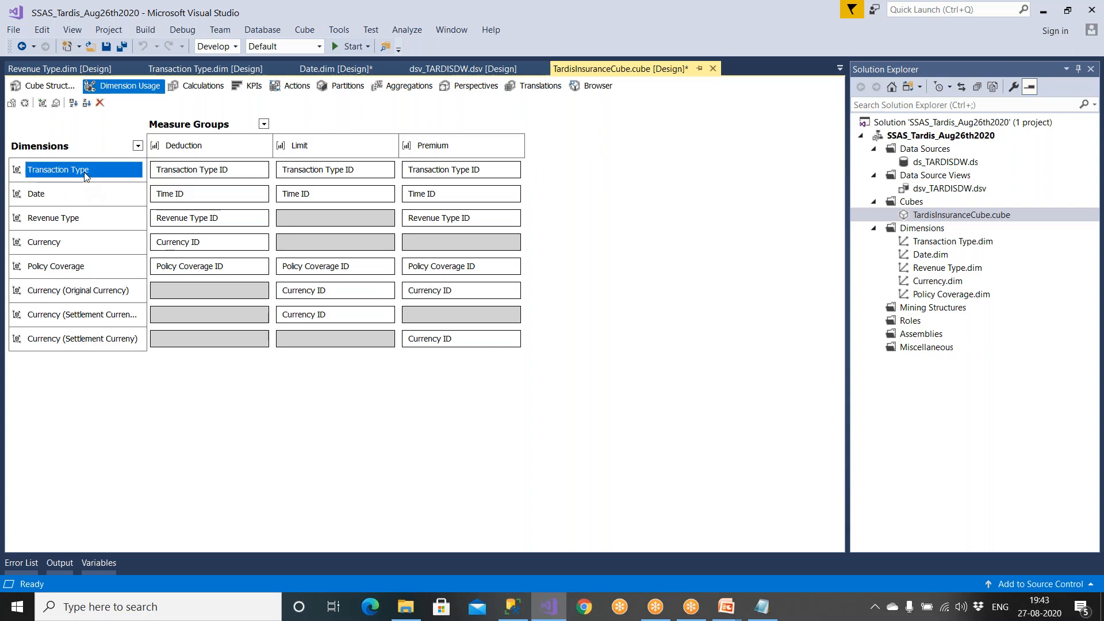
click(194, 172)
click(305, 174)
click(424, 173)
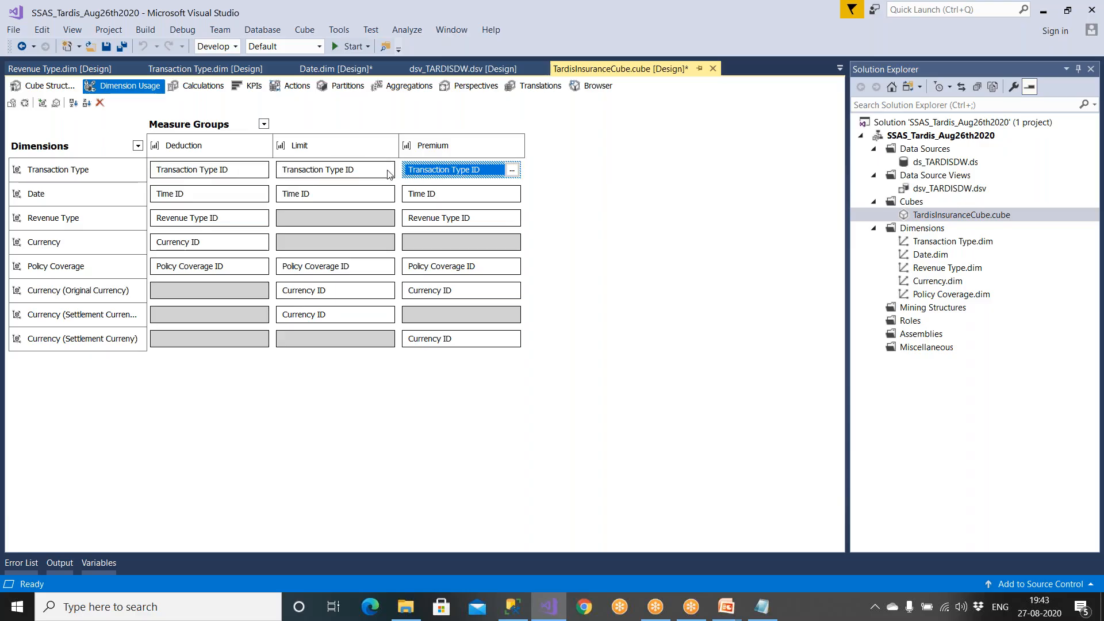
click(241, 153)
click(302, 151)
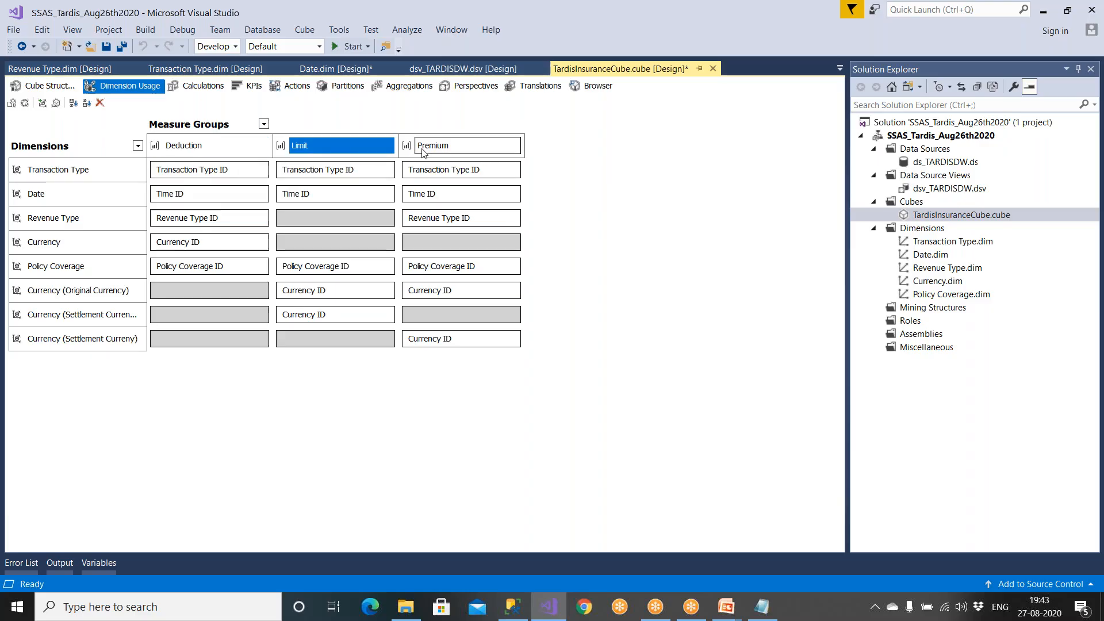
click(428, 153)
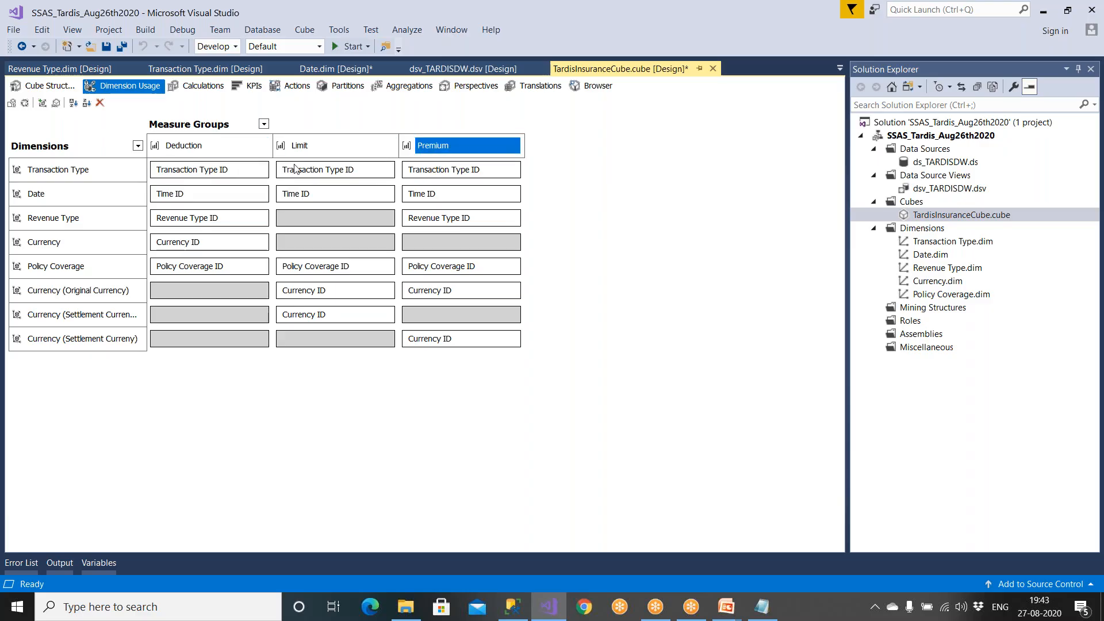
View the relationship definition between Transaction Type and the Deduction measure group, and close it without changes.
click(104, 172)
click(199, 145)
click(264, 172)
click(260, 171)
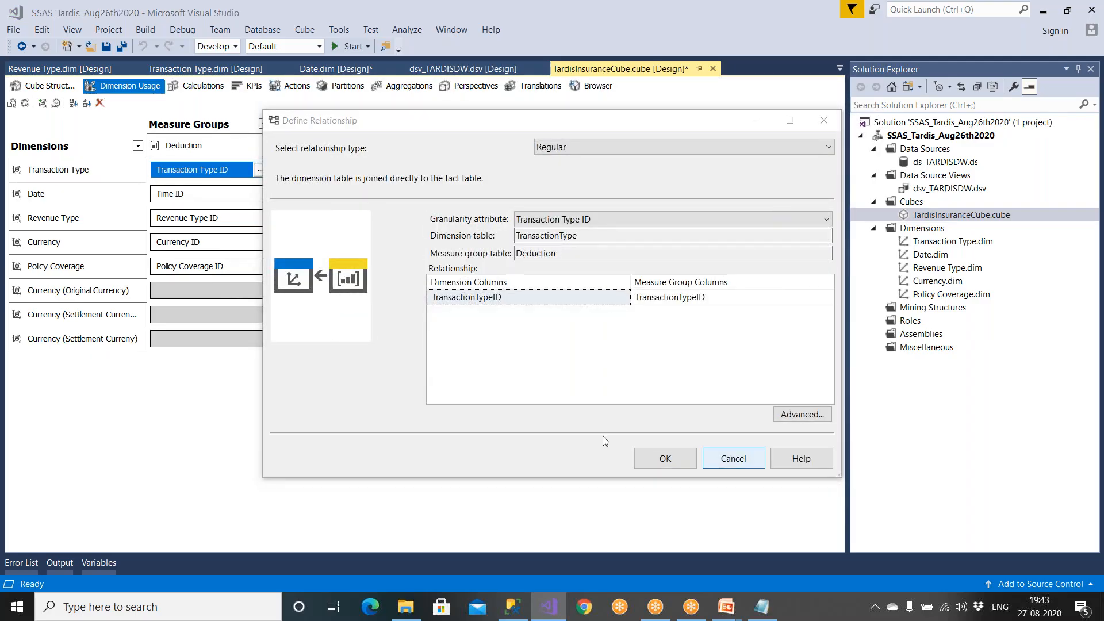
click(733, 458)
Compare the Transaction Type and Revenue Type dimensions' relationships to the Limit measure group.
click(300, 171)
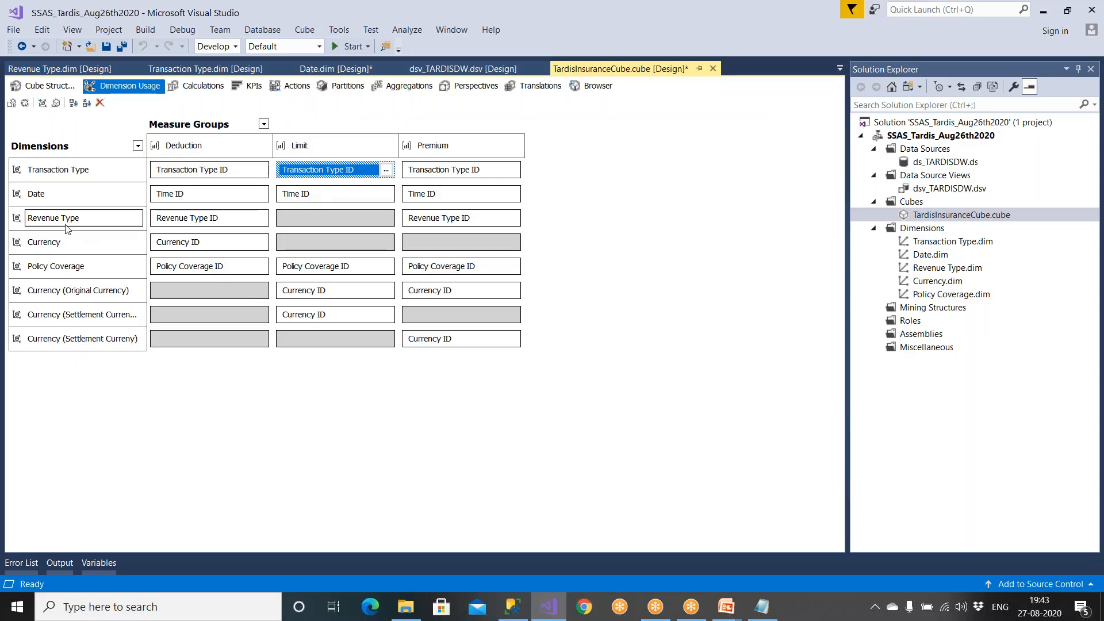
click(140, 227)
click(293, 223)
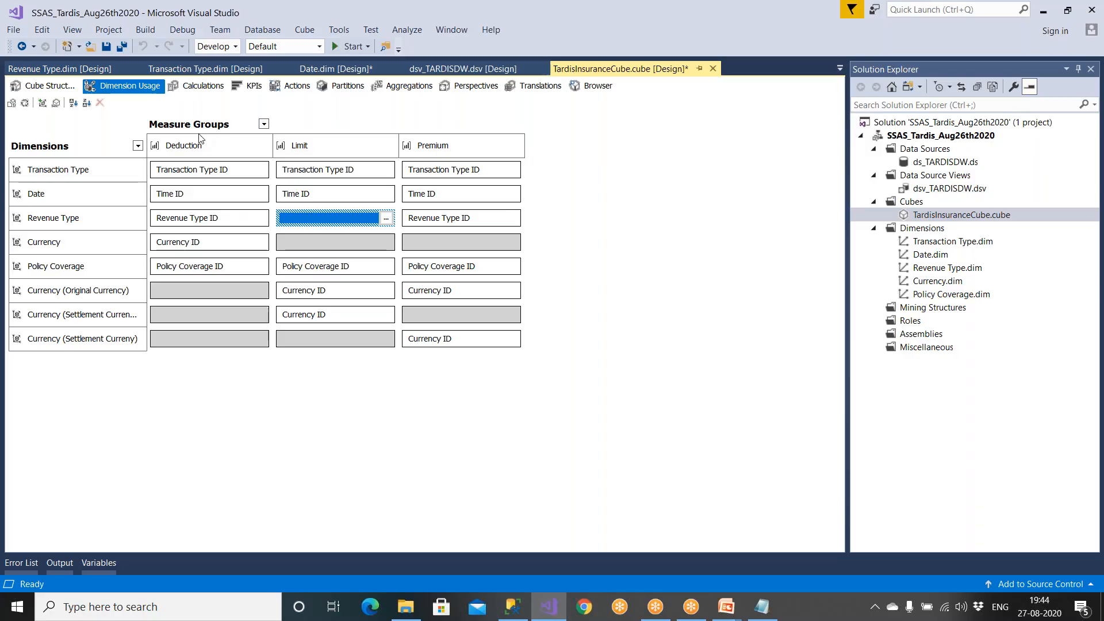
Inspect the measure group columns available for the Settlement Currency relationship to Limit, and cancel without choosing another.
mouse_move(160, 198)
click(345, 316)
click(386, 315)
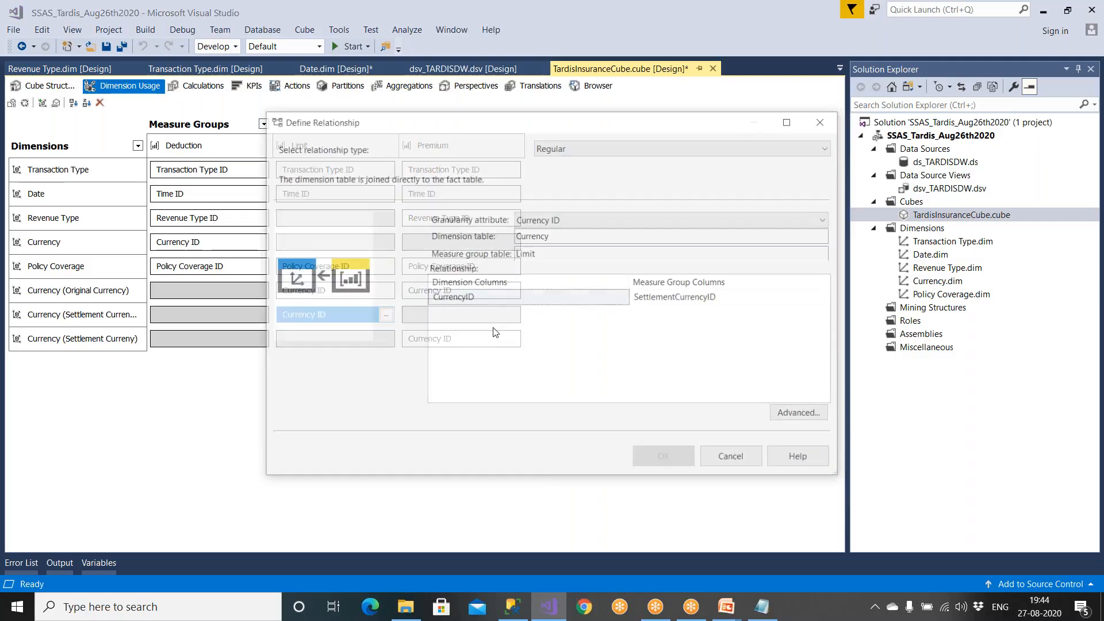
click(817, 297)
click(827, 298)
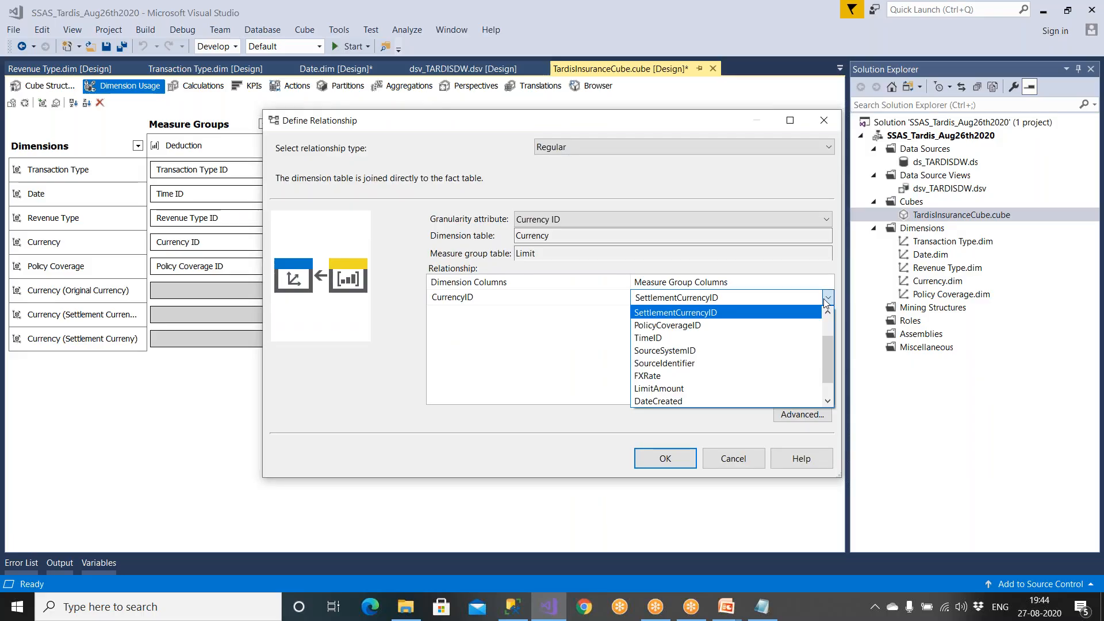
click(747, 467)
click(749, 467)
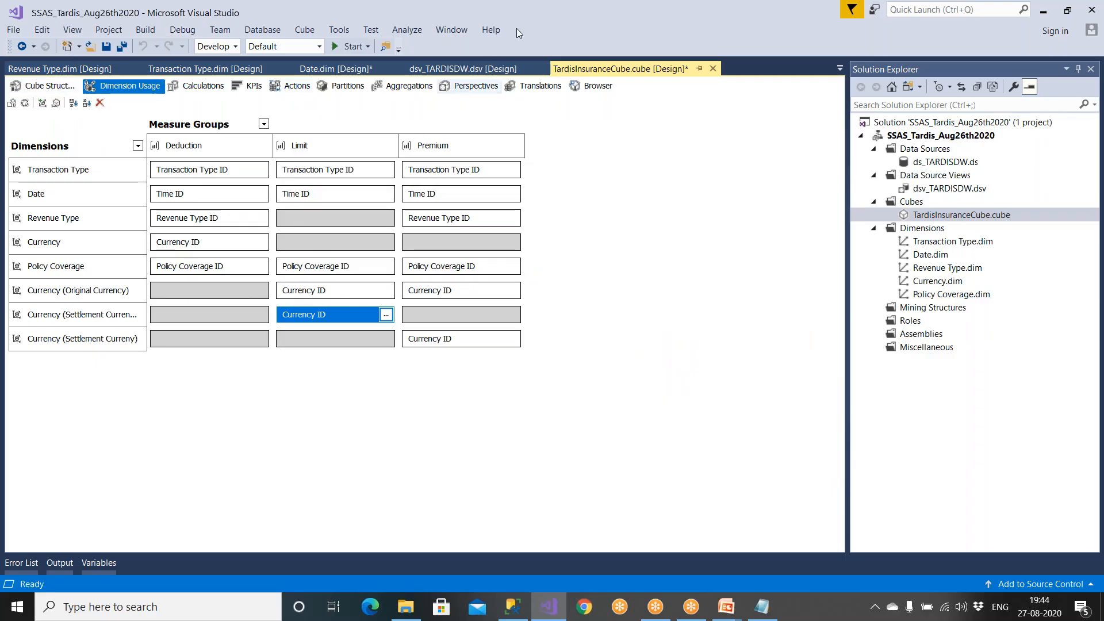
Open the cube browser and examine the signed, base and predicted premium amounts by Year ID.
click(591, 87)
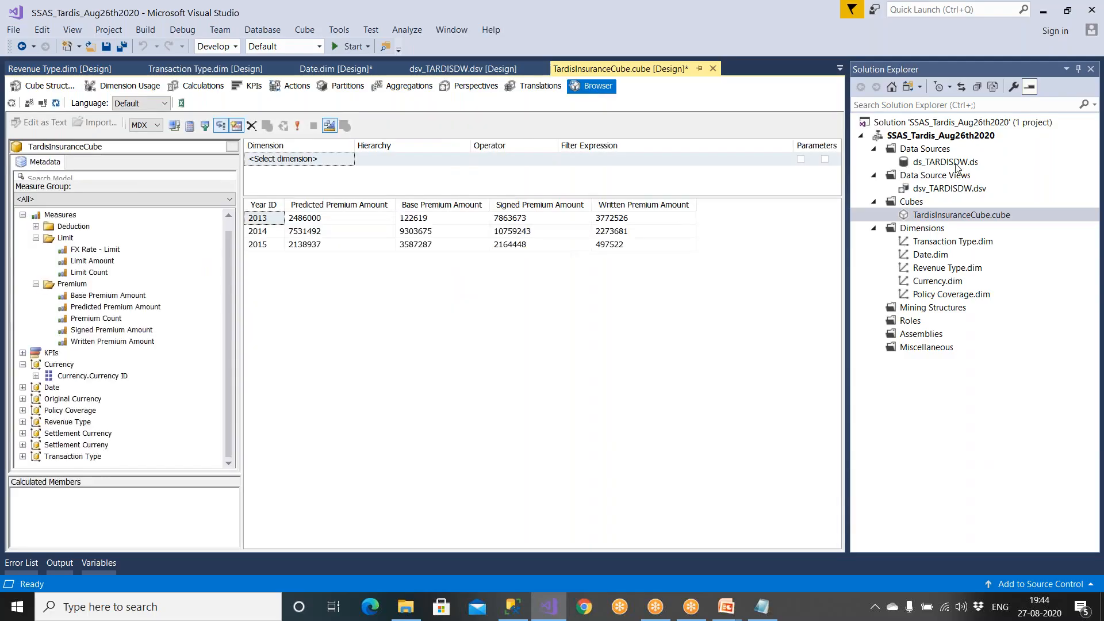
click(537, 244)
click(536, 220)
click(446, 222)
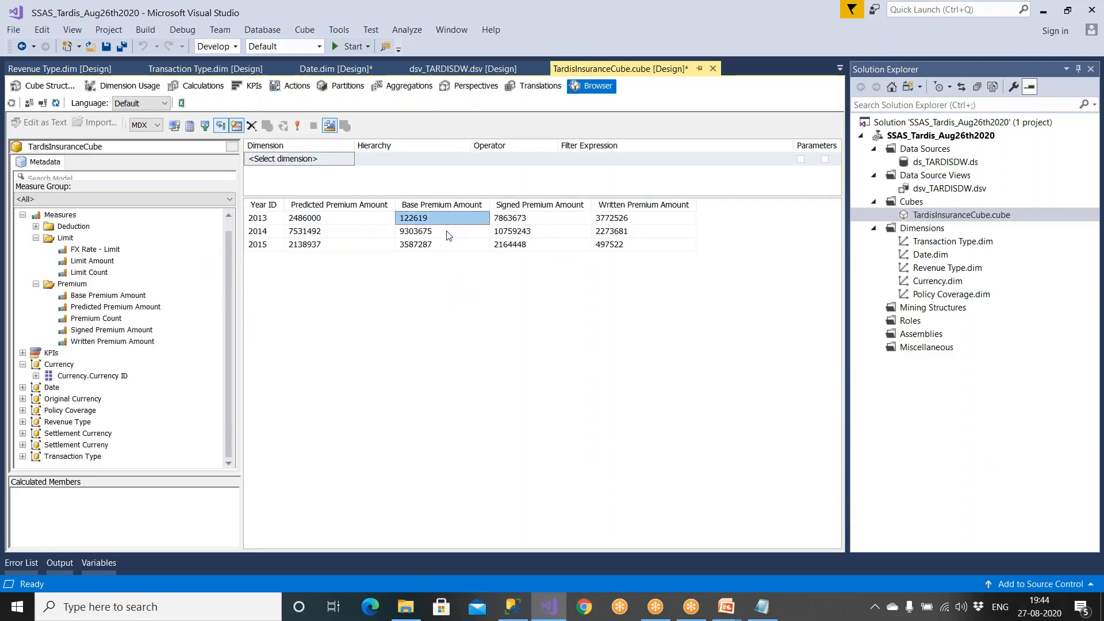
click(447, 234)
click(445, 249)
click(340, 244)
click(340, 218)
click(339, 231)
click(343, 248)
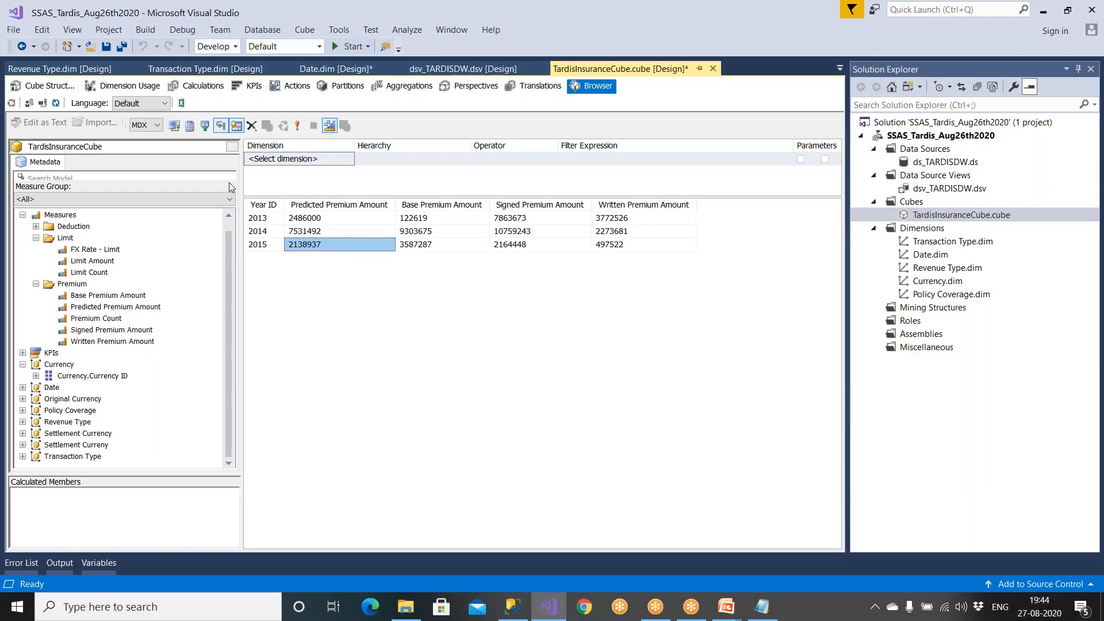
Return to the dimension usage grid and recheck Settlement Currency against Limit and Settlement Curreny against Premium.
click(125, 86)
mouse_move(185, 274)
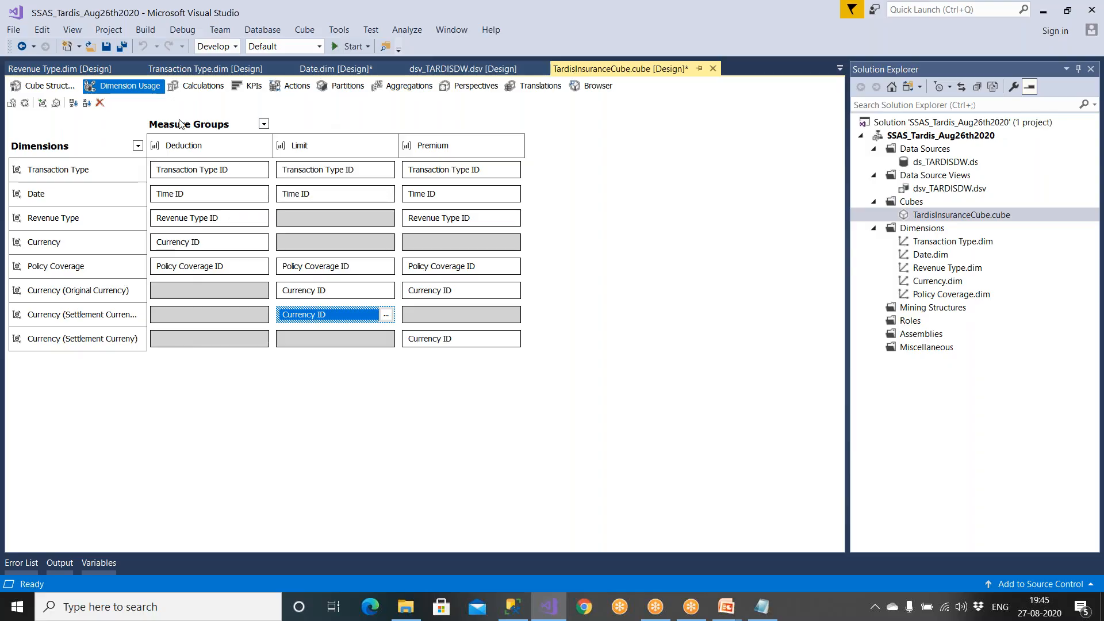
mouse_move(153, 242)
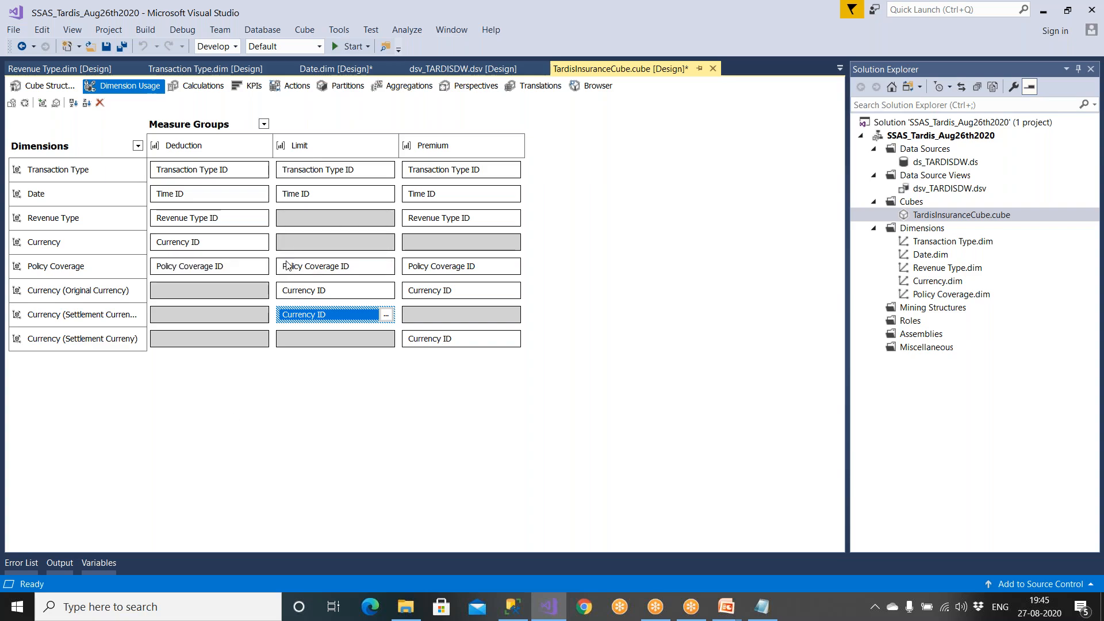
mouse_move(287, 267)
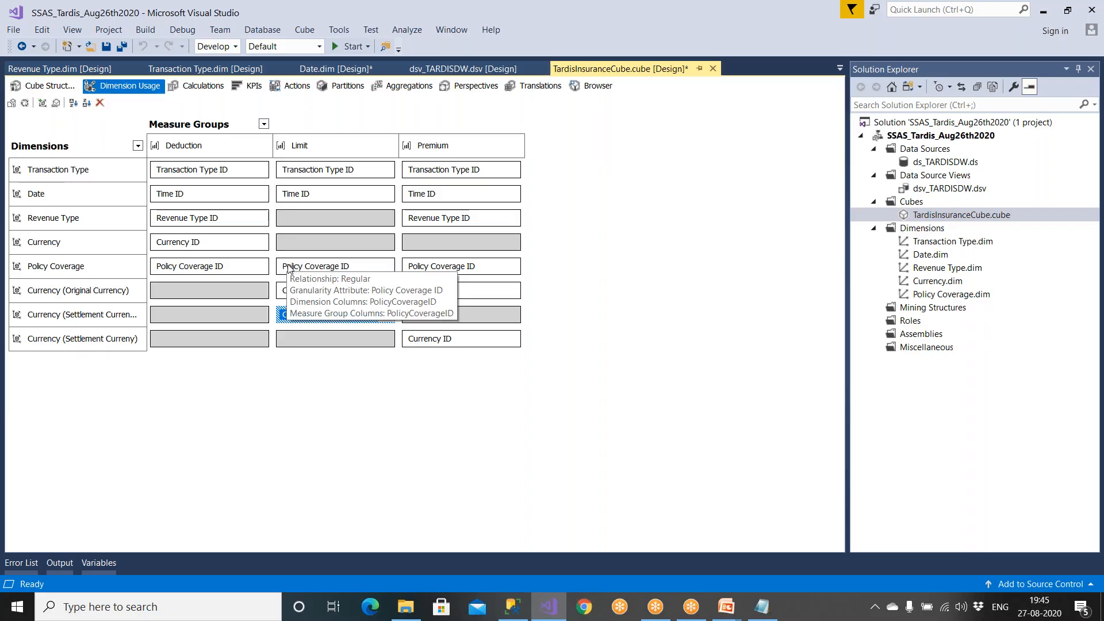
click(138, 315)
click(371, 316)
click(140, 344)
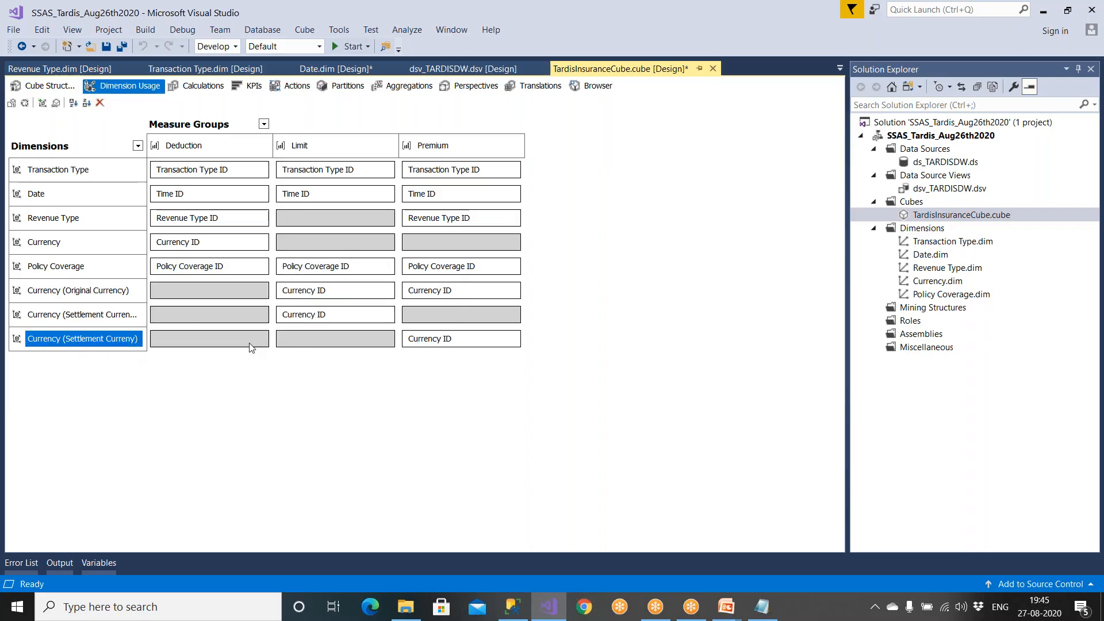
click(407, 344)
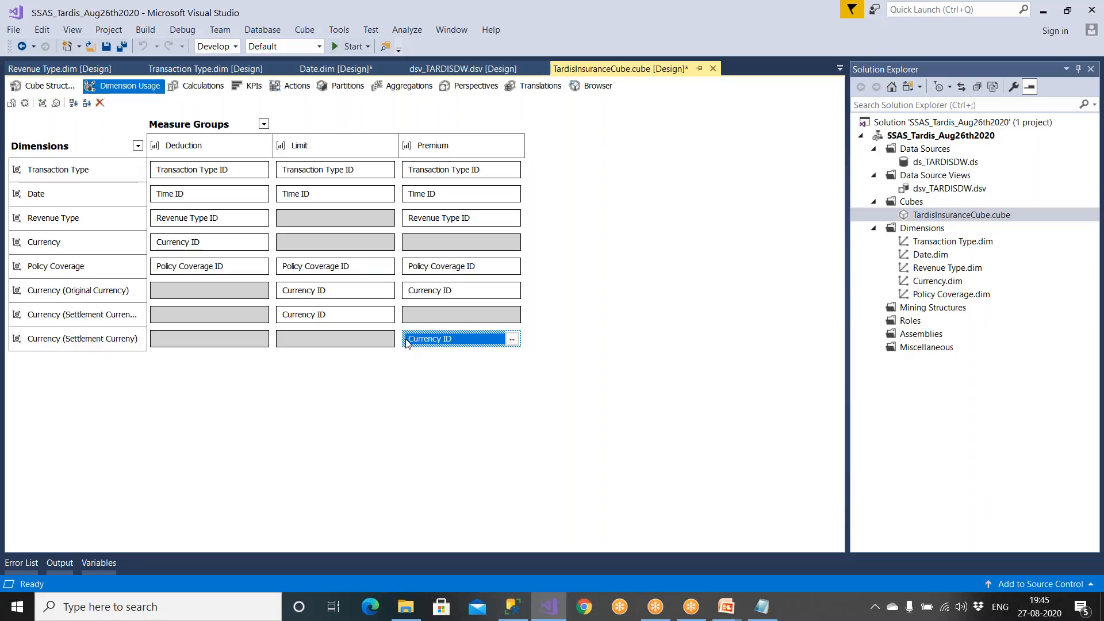
click(115, 342)
click(414, 344)
Open the cube structure diagram and examine how the Premium fact table links to the dimension tables.
click(51, 88)
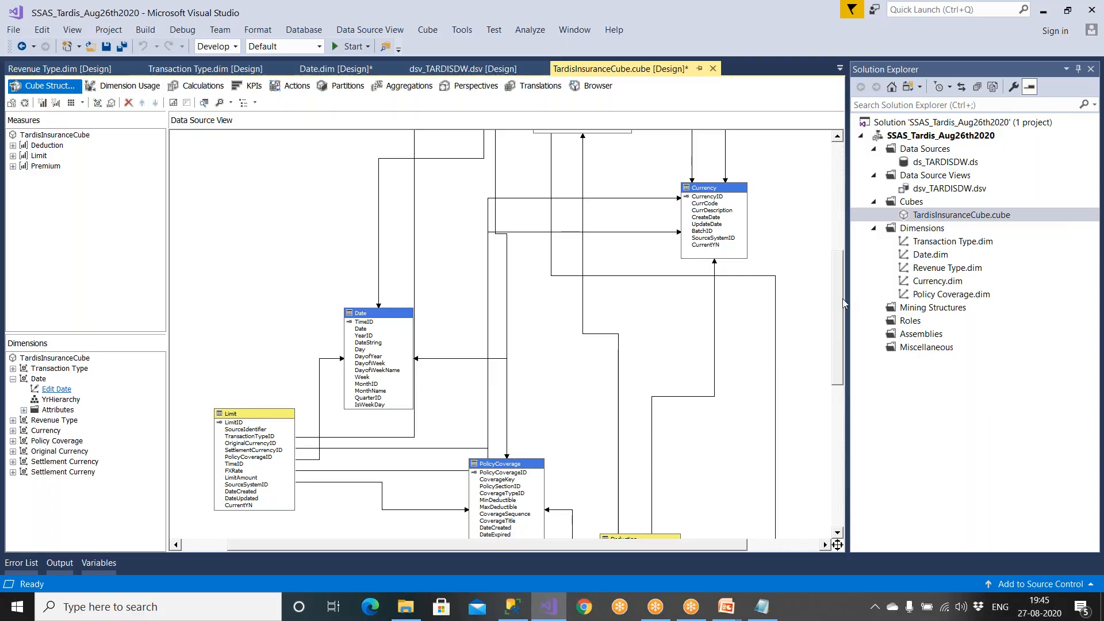
drag(842, 298, 840, 191)
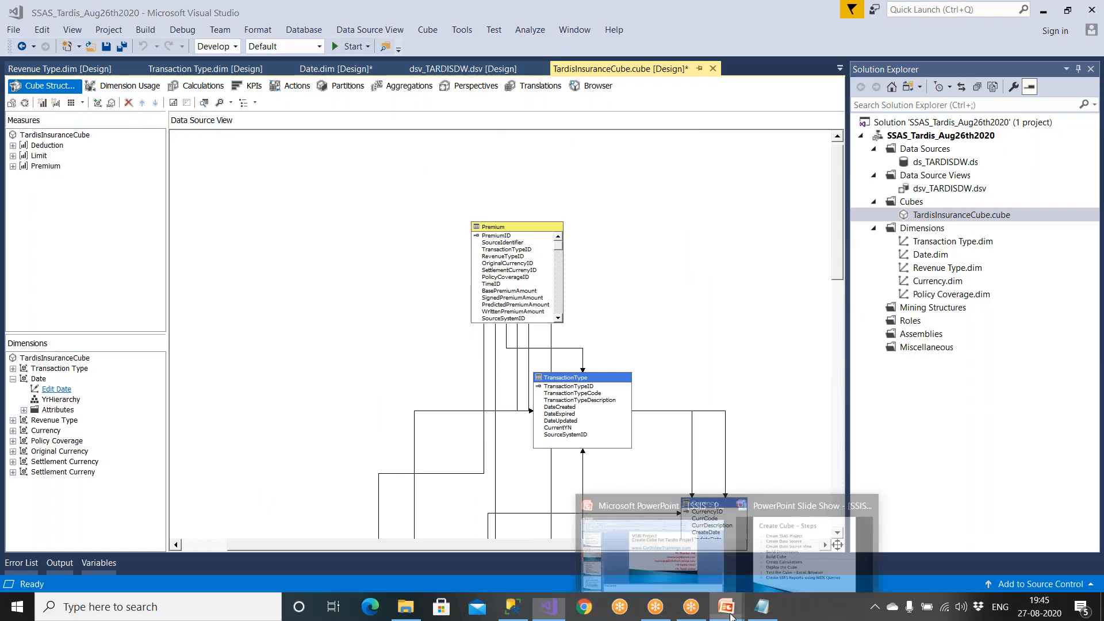
Switch to Notepad and add "1) Drag n drop cols" below the Buiding Dimensions heading, after a blank line.
click(761, 607)
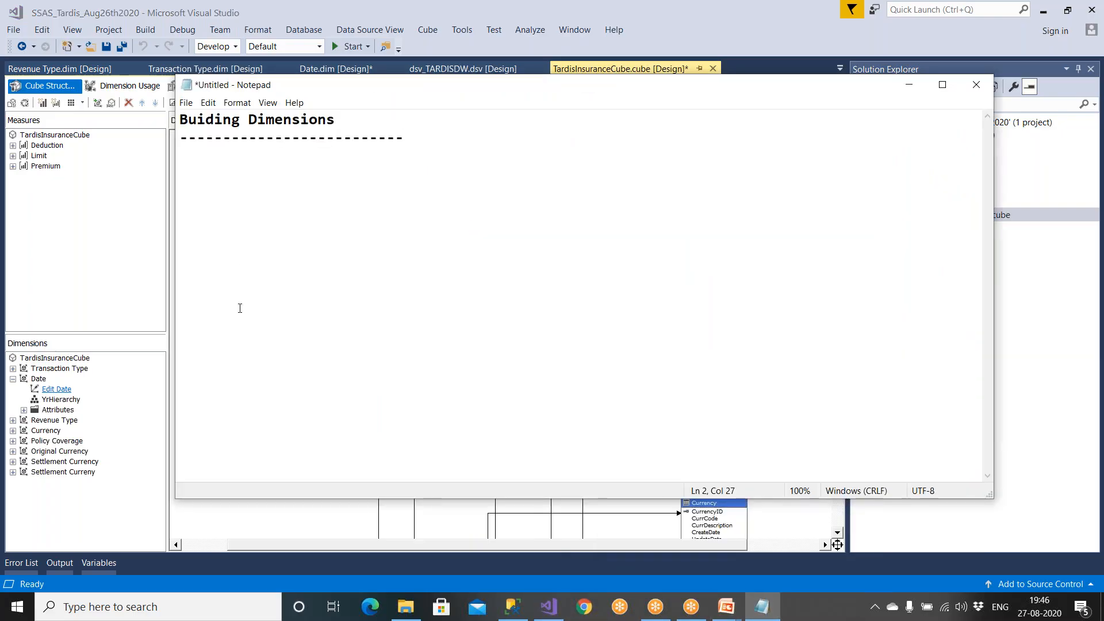
key(Return)
key(Return)
text(1) Dar)
key(BackSpace)
key(BackSpace)
text(rag b)
key(BackSpace)
text(n dr)
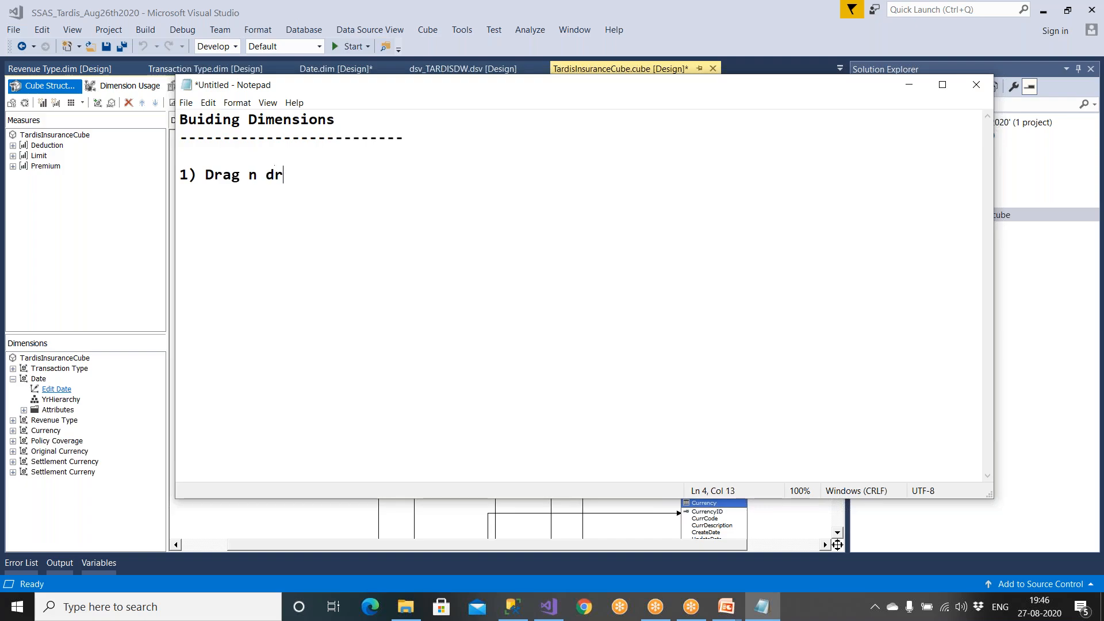
text(op cols)
key(Return)
Add "2) Create Hierarchies" as the second note and start a third item with "3)".
text(2)
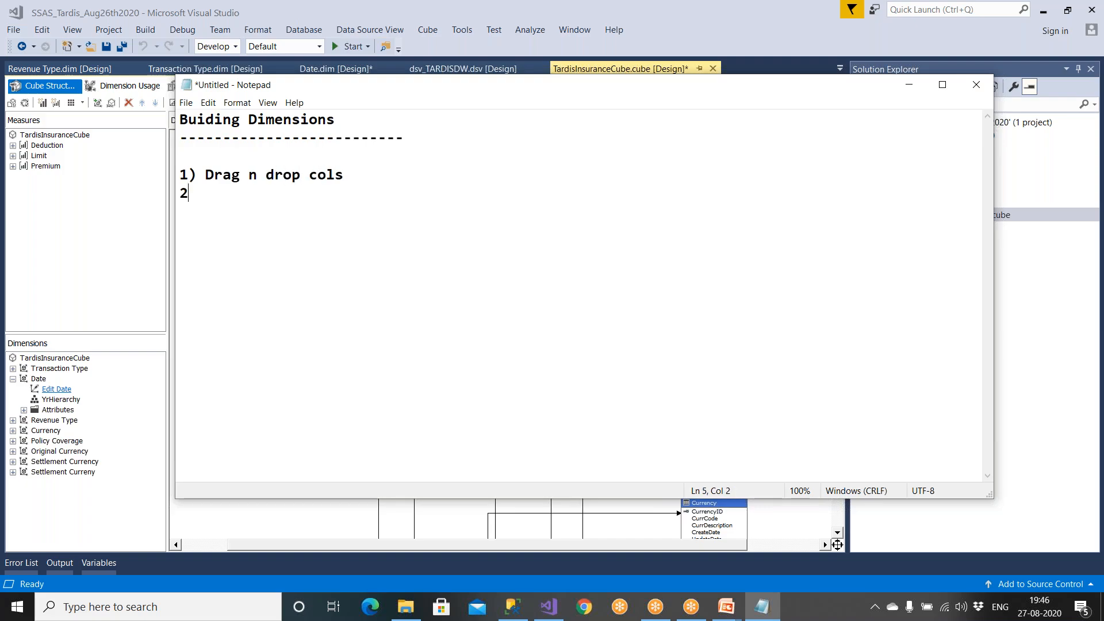
text() Crate)
key(BackSpace)
key(BackSpace)
key(BackSpace)
text(eate )
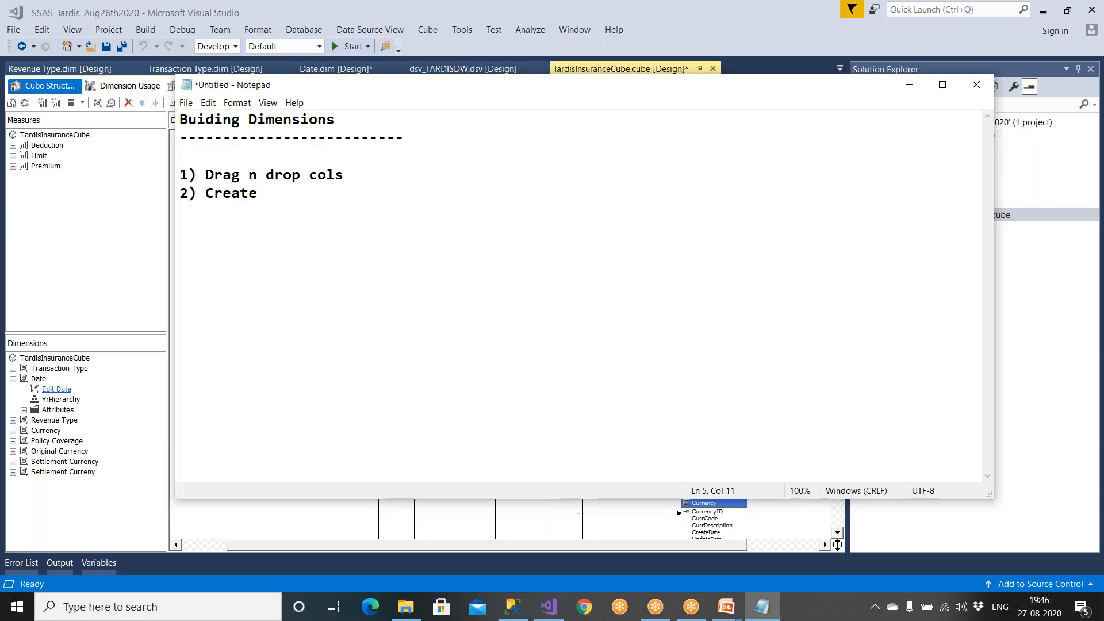
text(Hierarchies)
key(Return)
text(3))
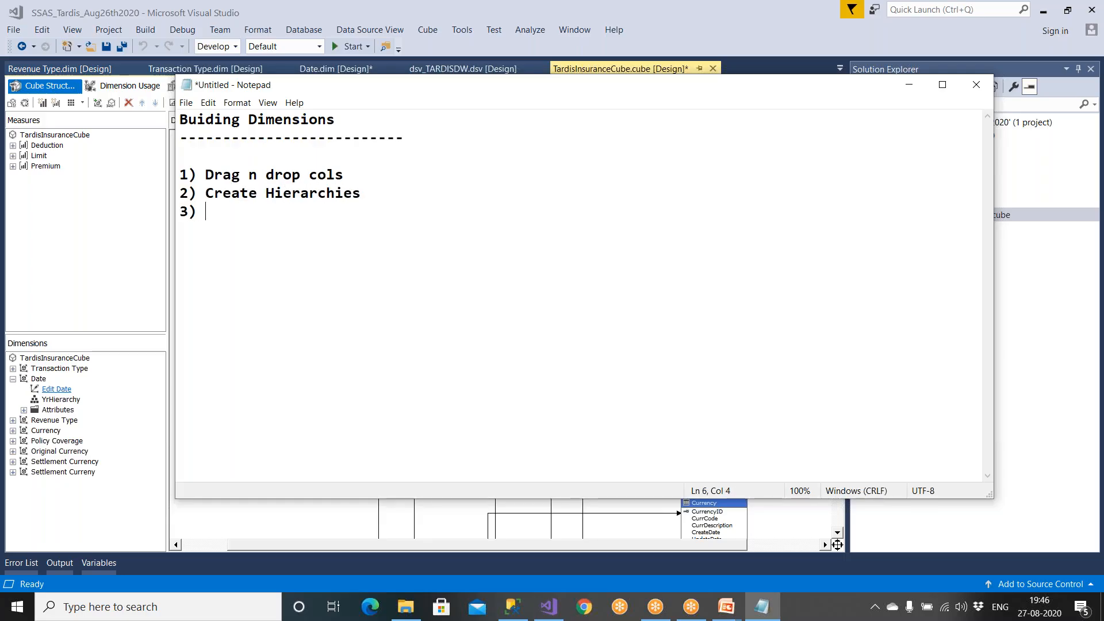
Open the Date dimension in Visual Studio, trace source columns into its attributes and hierarchies with the pen, circle YrHierarchy, and clear the ink.
click(1032, 309)
double_click(937, 257)
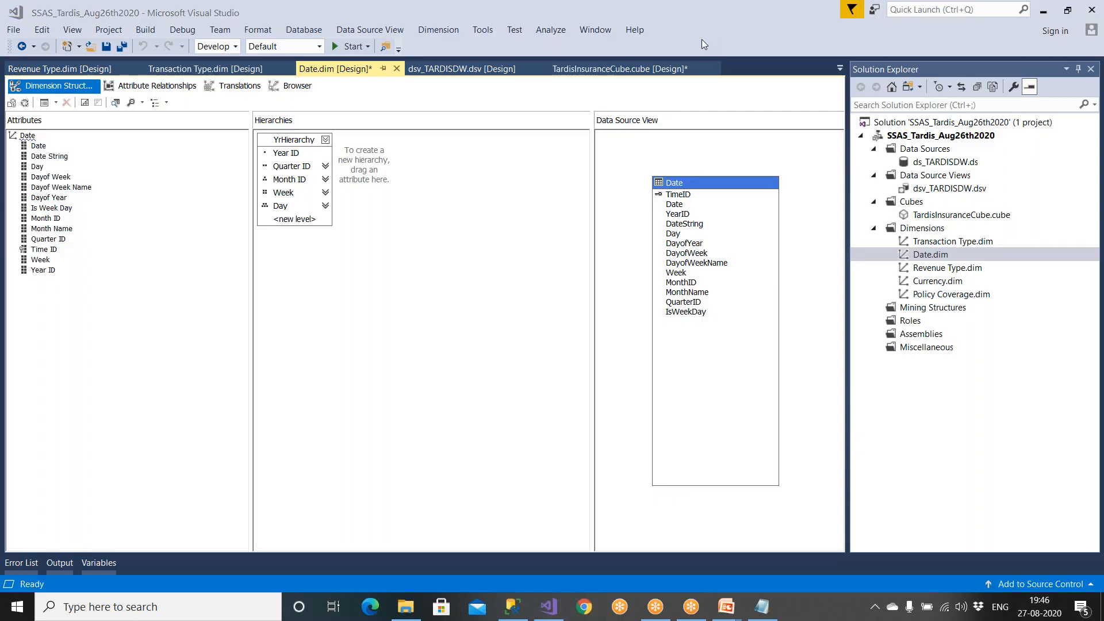
key(alt+Tab)
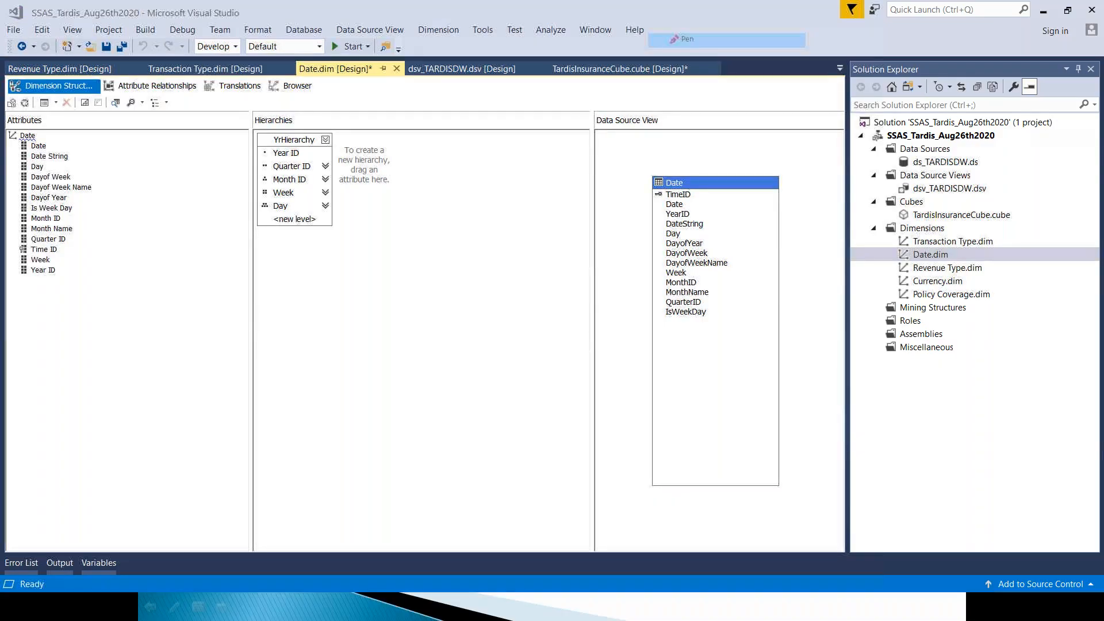
mouse_move(626, 238)
mouse_down()
mouse_move(351, 234)
mouse_move(366, 231)
mouse_up()
drag(357, 269, 466, 336)
drag(462, 280, 401, 380)
mouse_move(698, 359)
mouse_down()
mouse_move(267, 518)
mouse_move(59, 360)
mouse_up()
drag(100, 218, 306, 292)
drag(155, 260, 302, 328)
drag(234, 325, 319, 354)
drag(331, 304, 334, 325)
drag(316, 124, 280, 232)
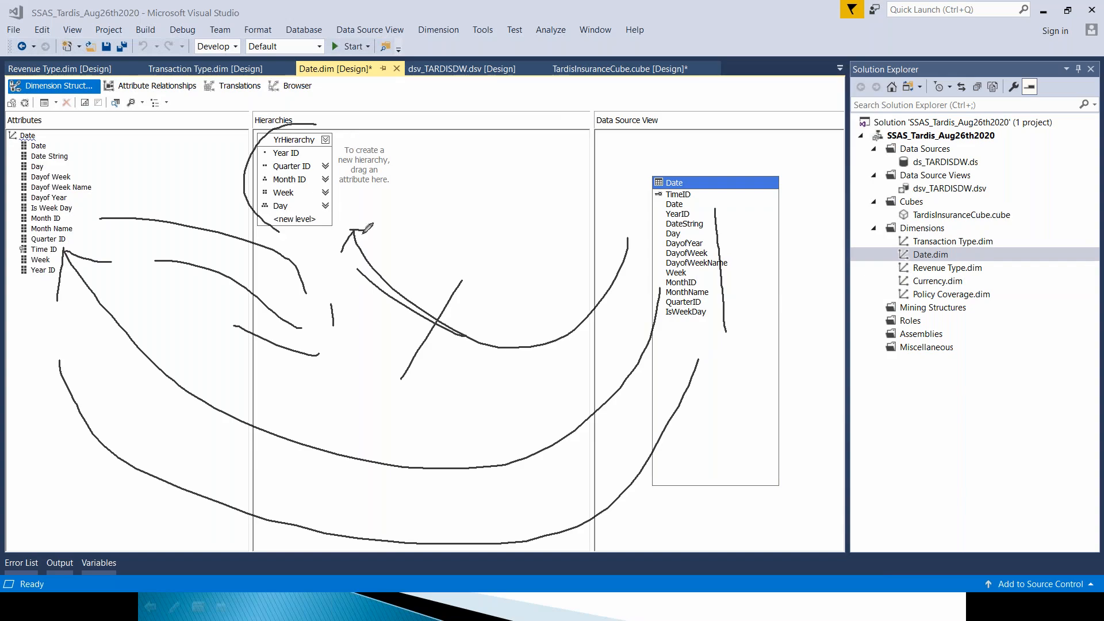
mouse_move(364, 230)
mouse_down()
mouse_move(326, 132)
mouse_move(304, 121)
mouse_up()
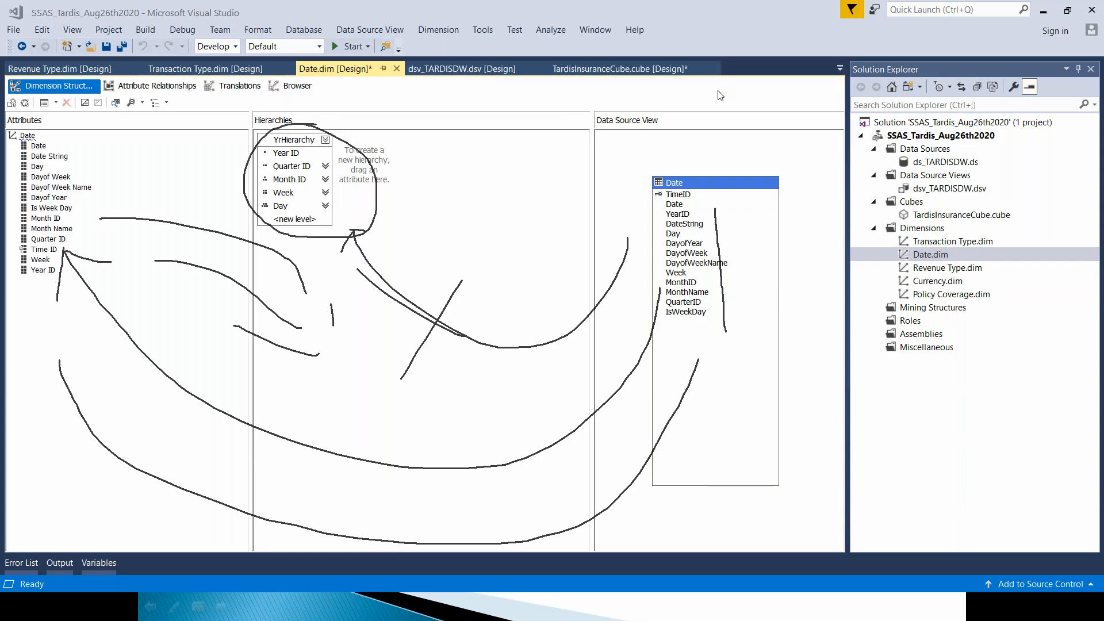
key(Escape)
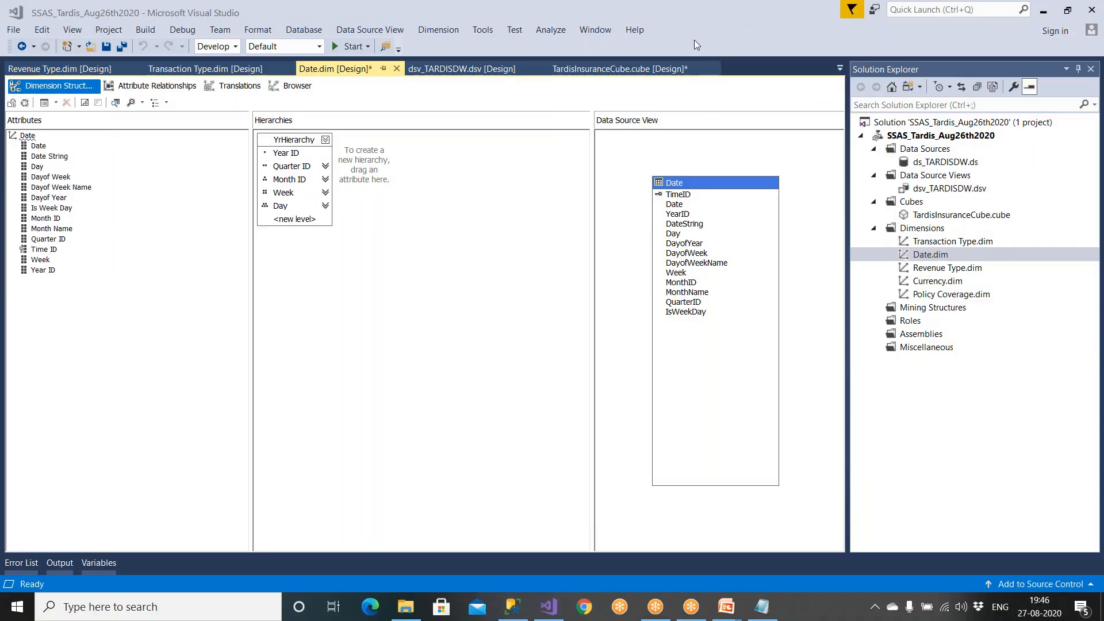
Sketch pen arrows from the Date source table to the attributes and from the attributes to the hierarchies.
key(ctrl+p)
mouse_move(663, 326)
mouse_down()
mouse_move(284, 381)
mouse_move(123, 341)
mouse_up()
drag(133, 292, 184, 310)
drag(140, 236, 336, 282)
mouse_move(259, 286)
mouse_down()
mouse_move(343, 298)
mouse_move(338, 304)
mouse_up()
drag(173, 356, 189, 401)
mouse_move(359, 260)
mouse_down()
mouse_move(375, 271)
mouse_move(452, 257)
mouse_up()
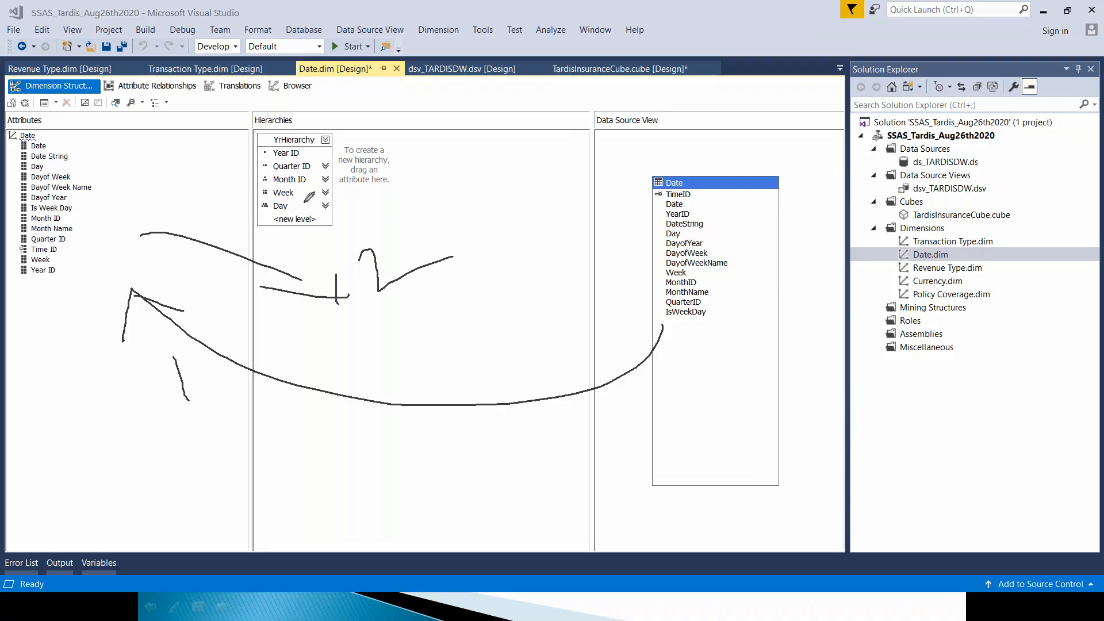
Examine the Date dimension's attribute relationships, clear the old ink, and mark the chain from Time ID towards Year ID with the pen.
click(157, 87)
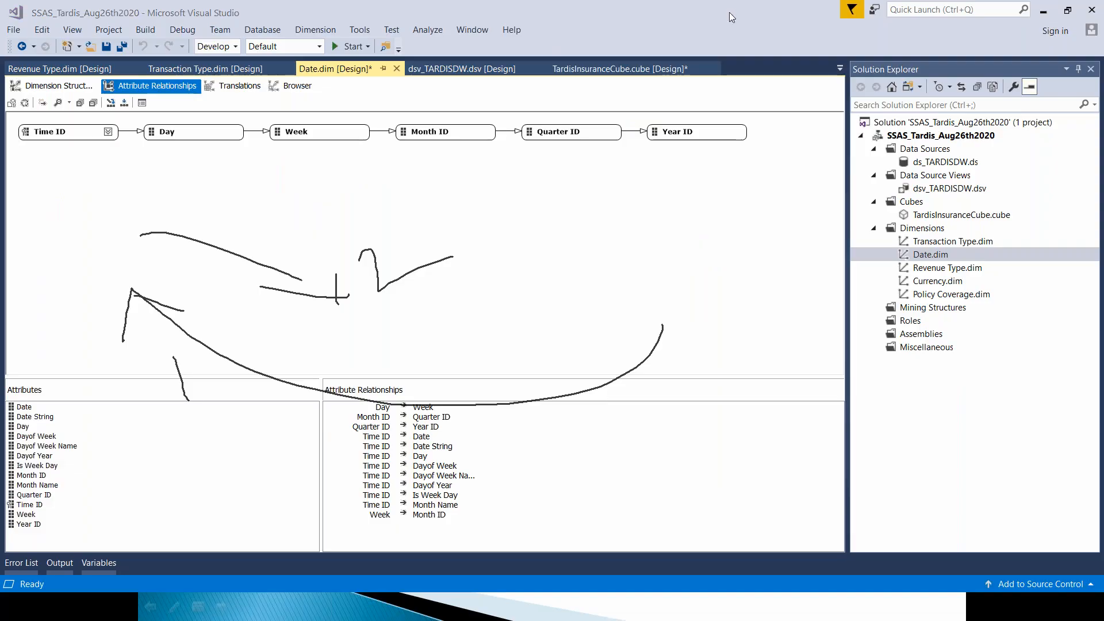
click(710, 102)
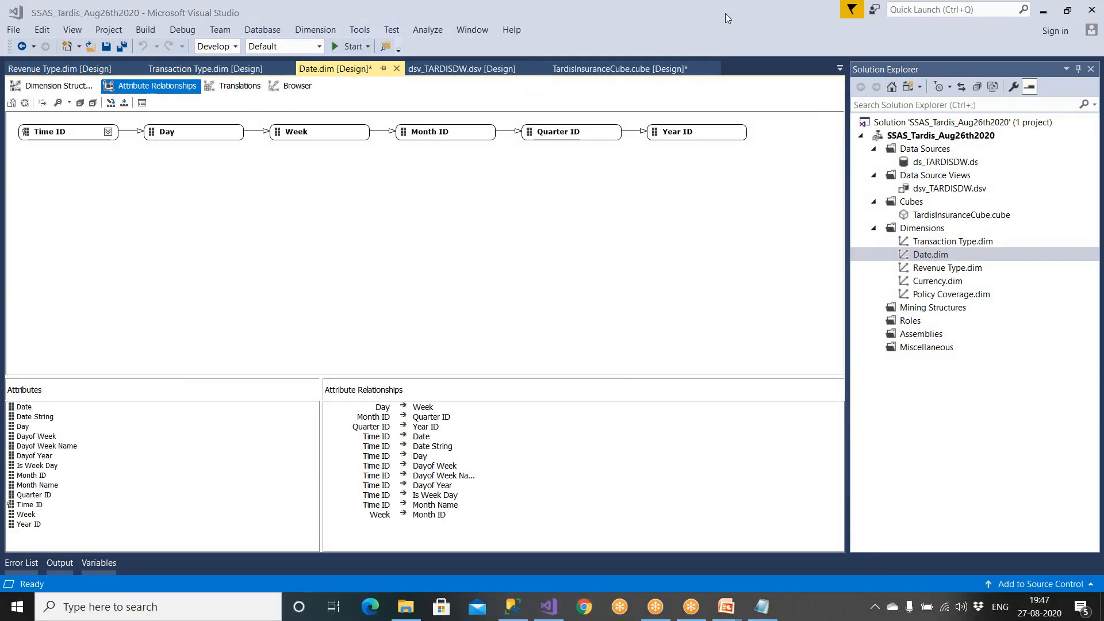
click(701, 40)
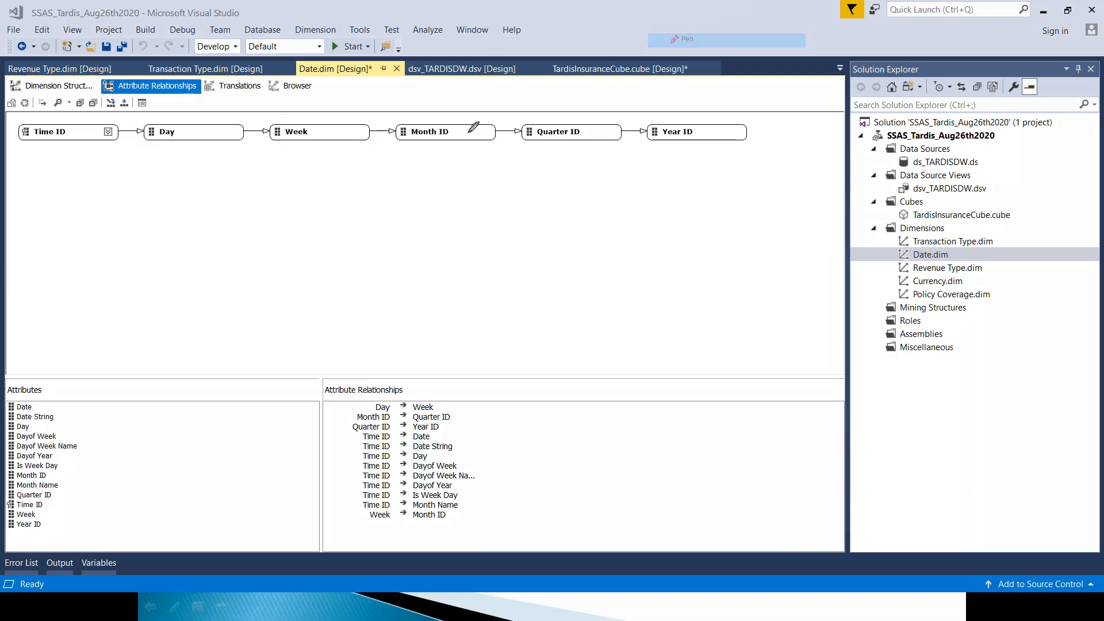
drag(57, 157, 374, 161)
mouse_move(143, 207)
mouse_down()
mouse_move(685, 217)
mouse_move(682, 268)
mouse_up()
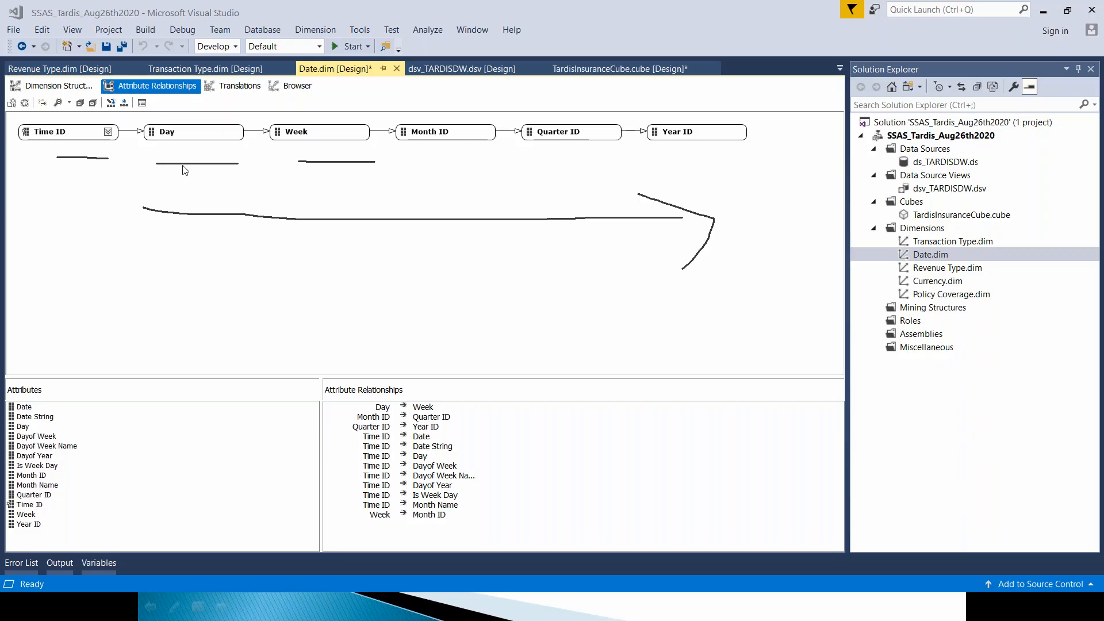
Review the Date dimension's translations and clear the ink, and browse the Date hierarchy's members and the other available hierarchies.
click(234, 85)
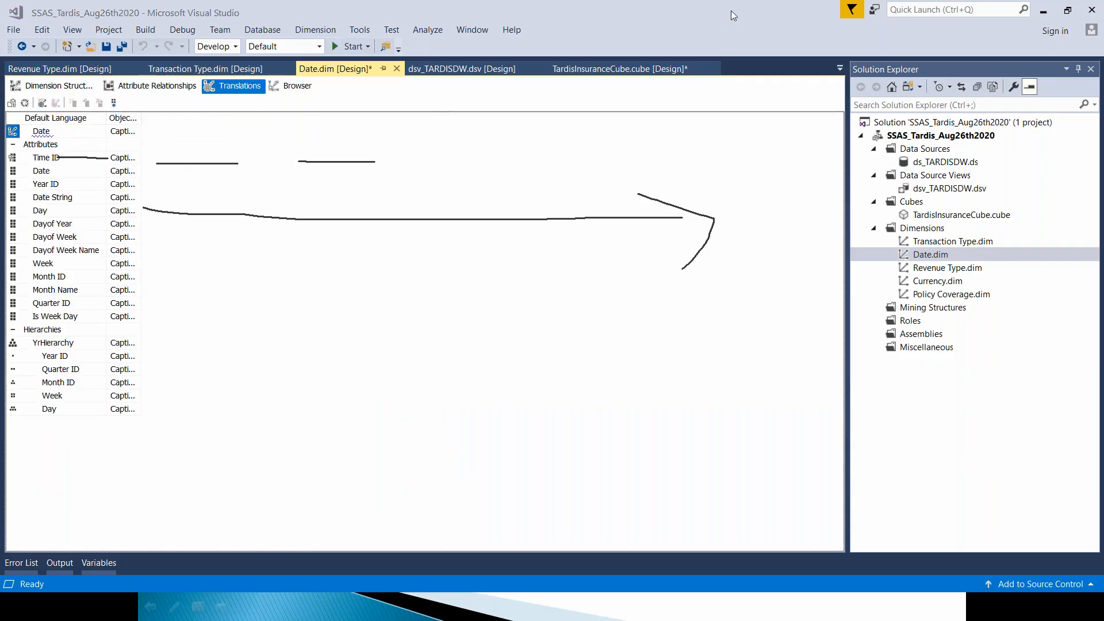
click(713, 107)
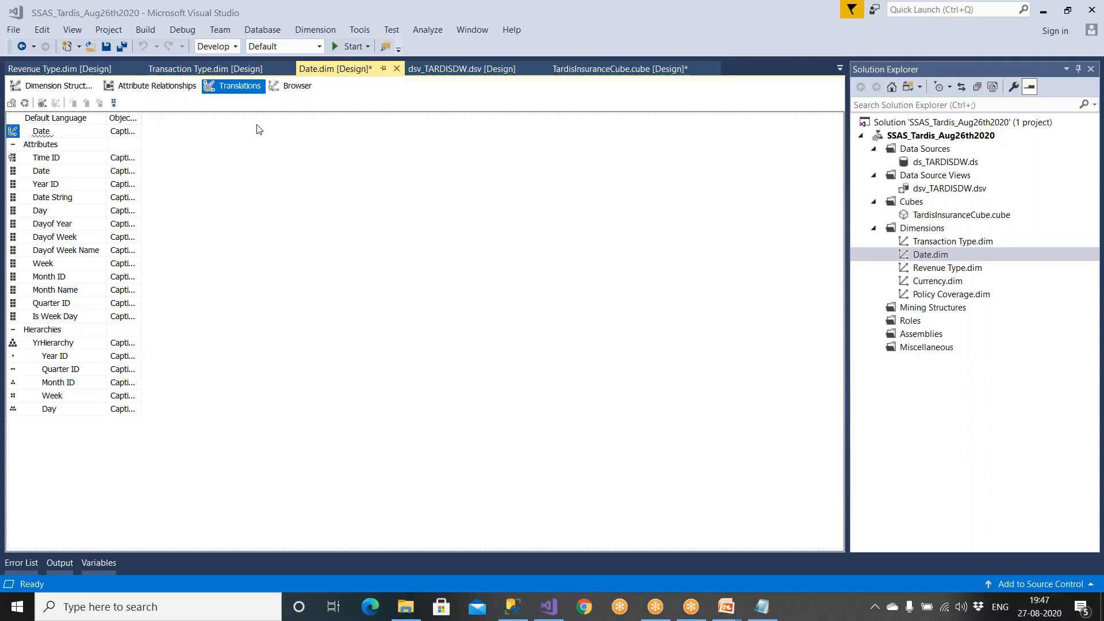
click(305, 91)
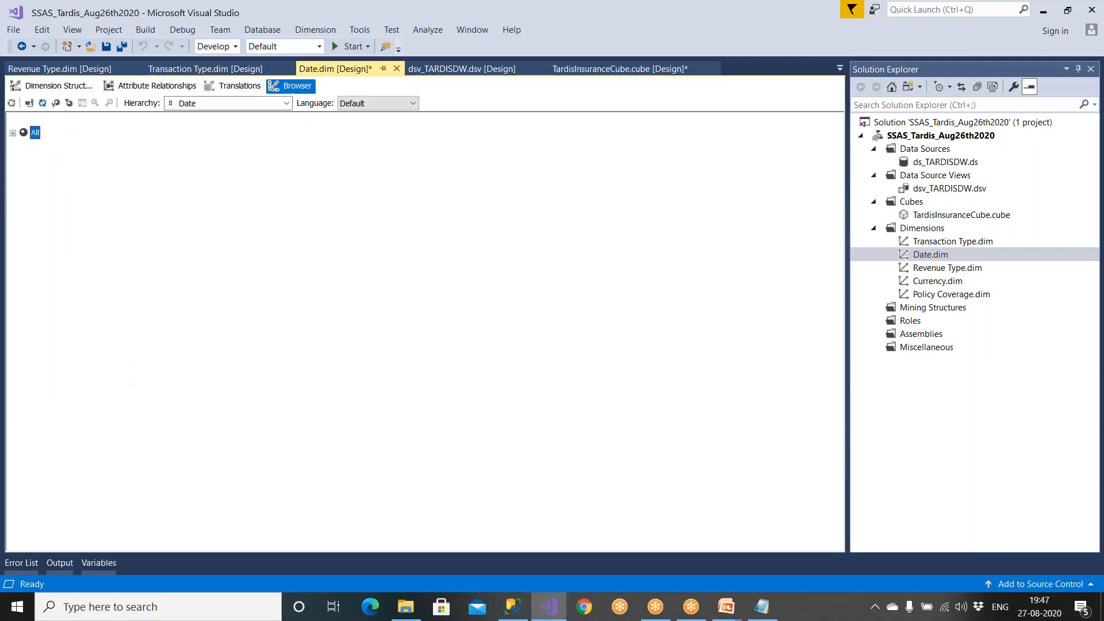
click(12, 133)
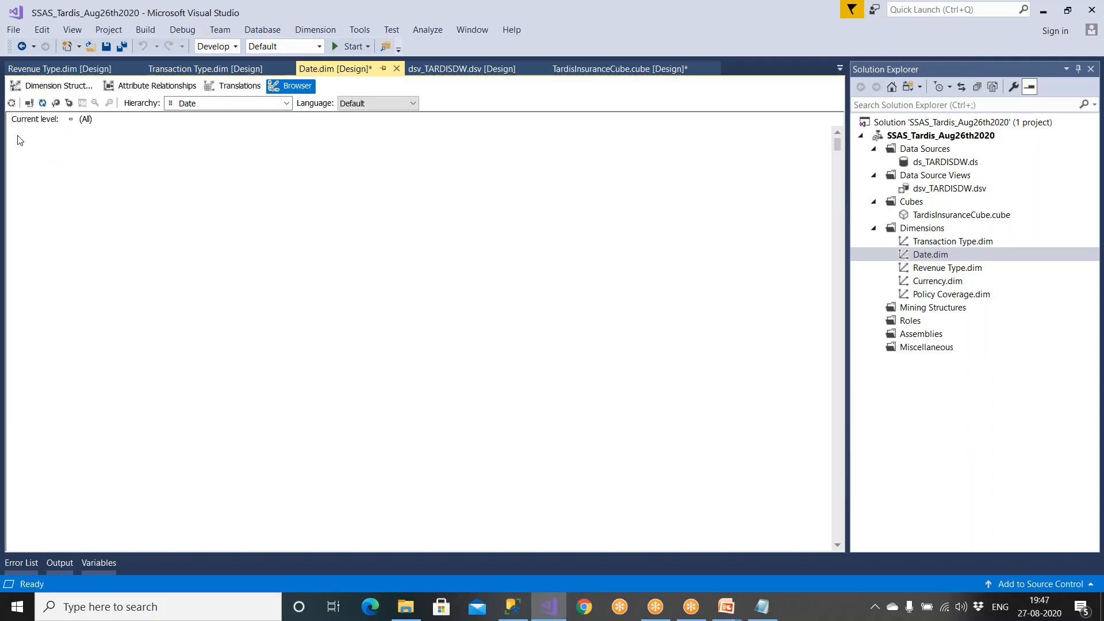
click(242, 103)
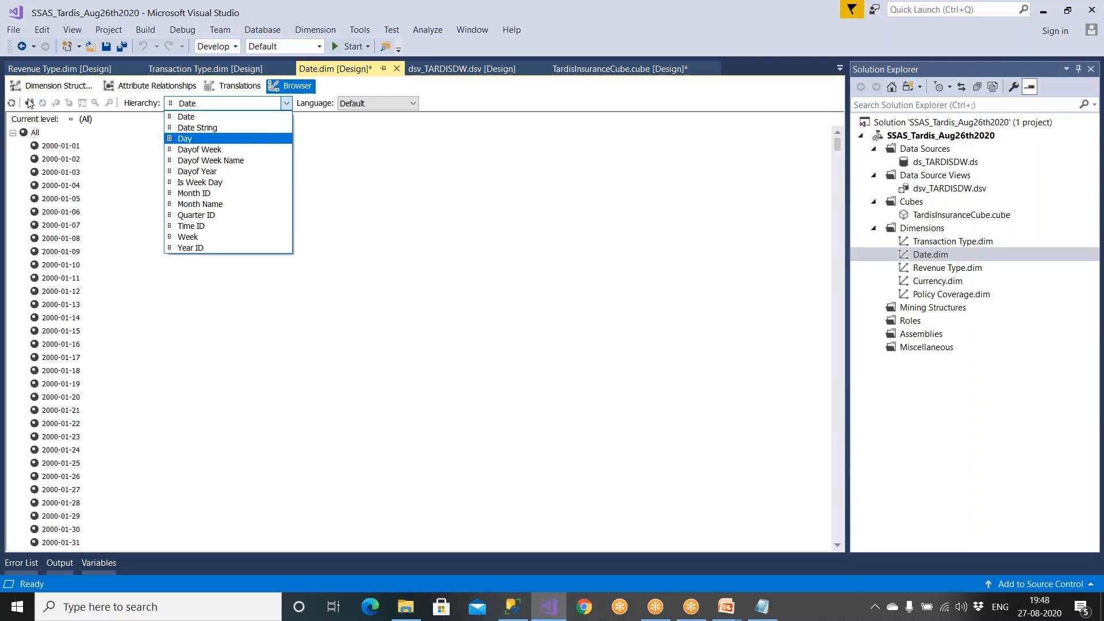
Revisit the Date dimension's structure and attribute relationships, checking them against the Notepad outline.
click(151, 90)
click(57, 85)
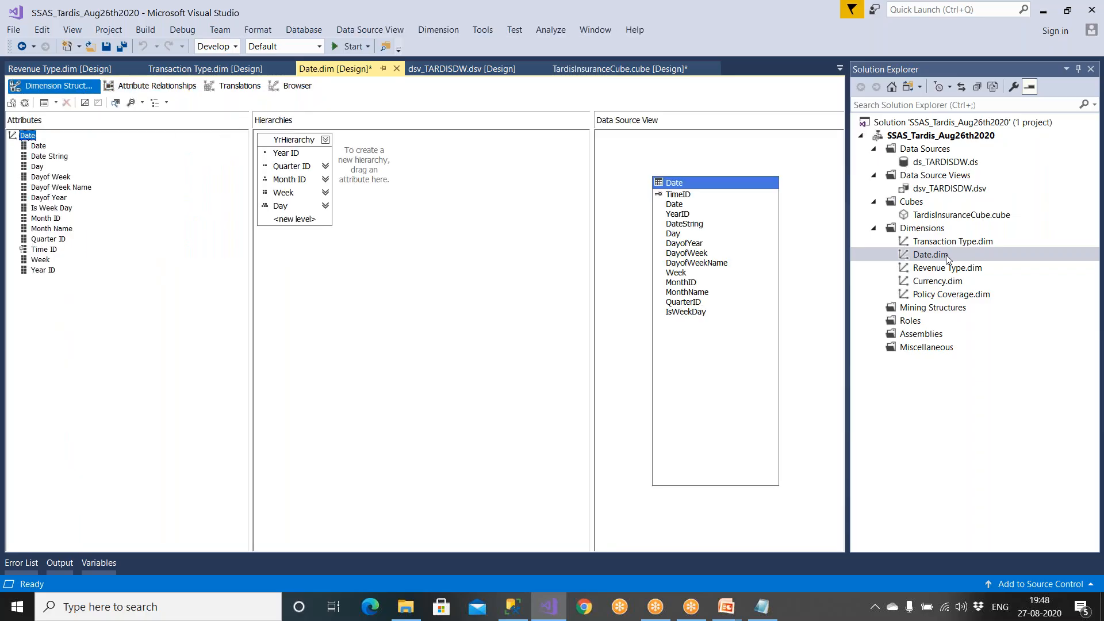
click(762, 607)
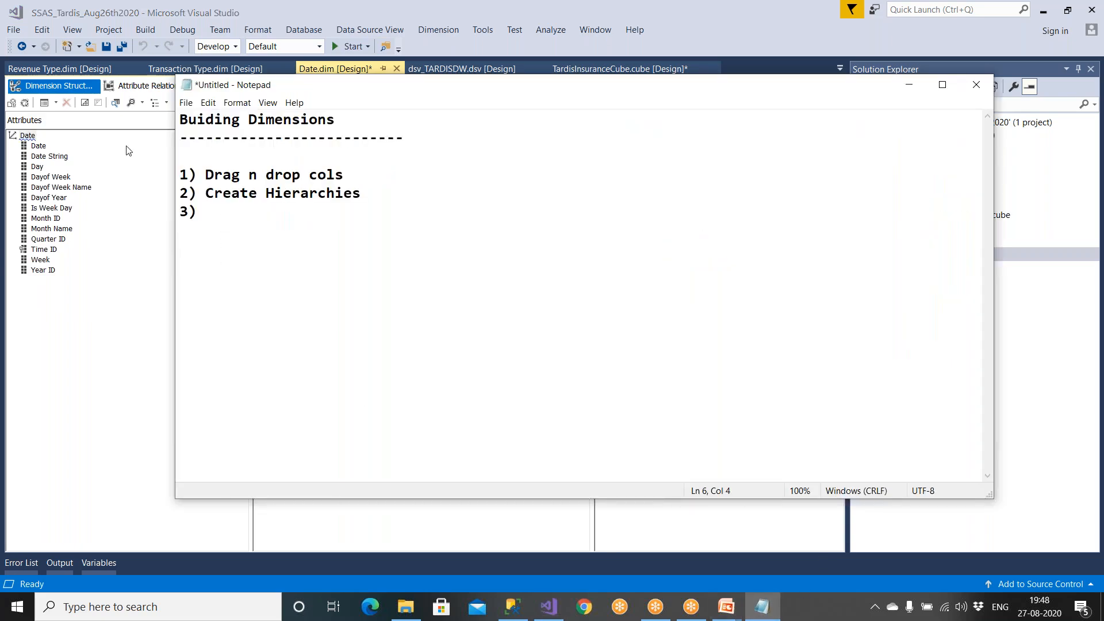
click(125, 159)
click(153, 96)
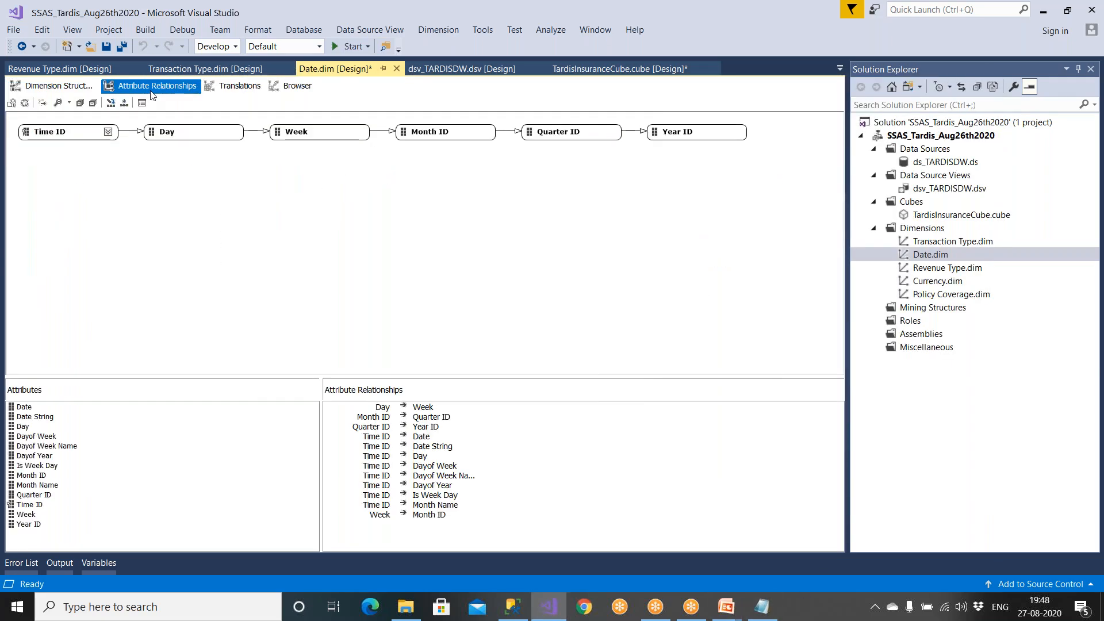
Complete the third Notepad item with "Arranage Attributes from Small -- Highest in Attribute relationship Tab".
click(761, 607)
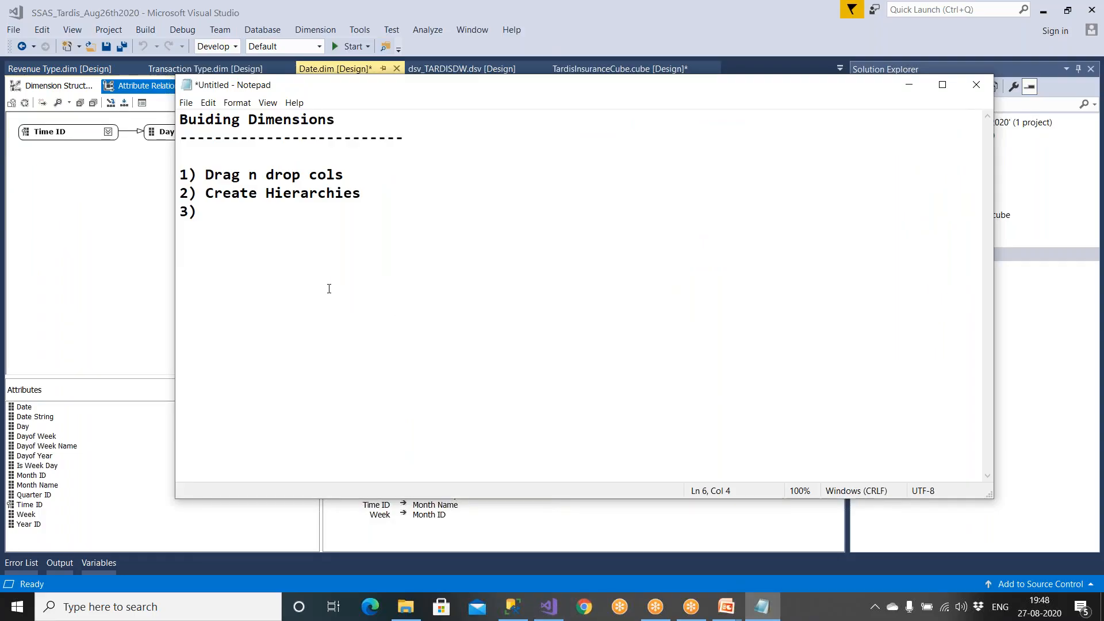
text(Arranage Attributes from Sa)
key(BackSpace)
text(mall -- )
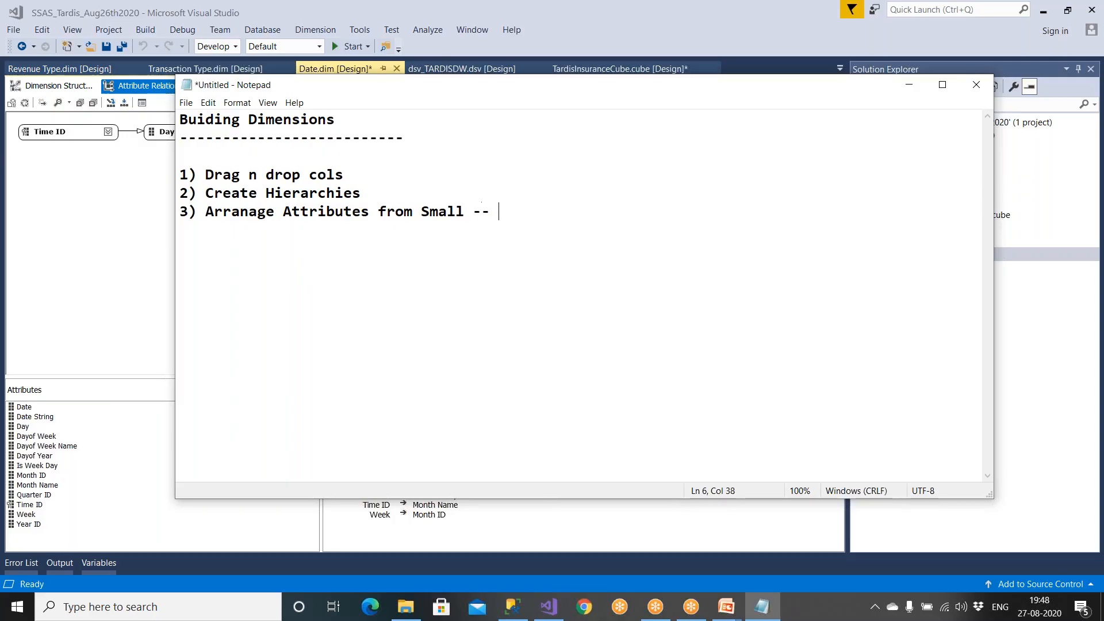
text(Hight)
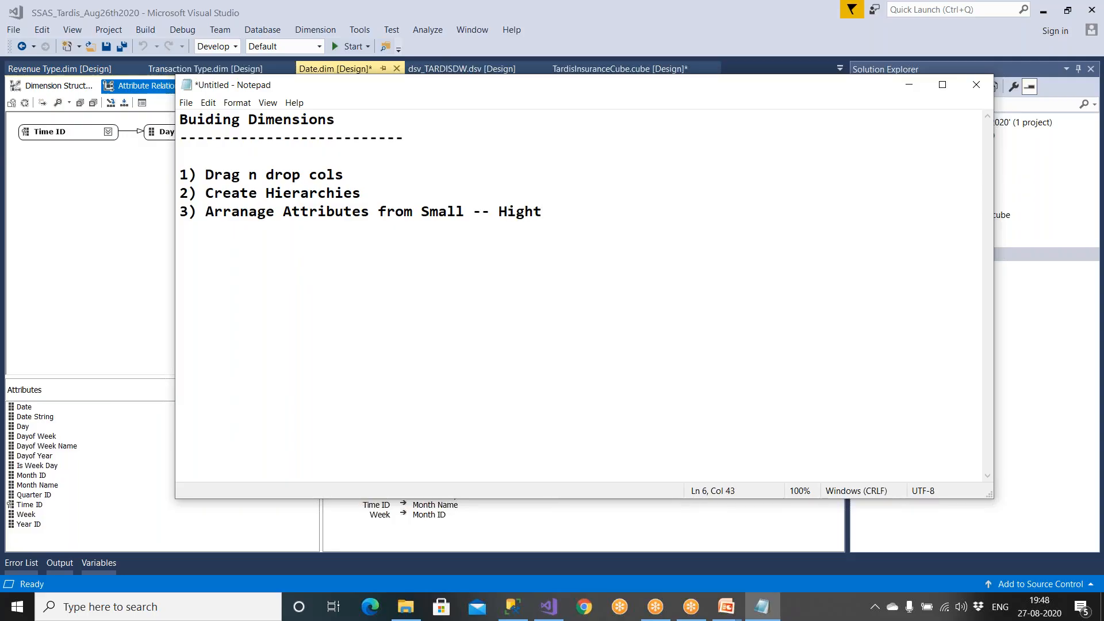
key(BackSpace)
text(est in)
drag(437, 85, 472, 172)
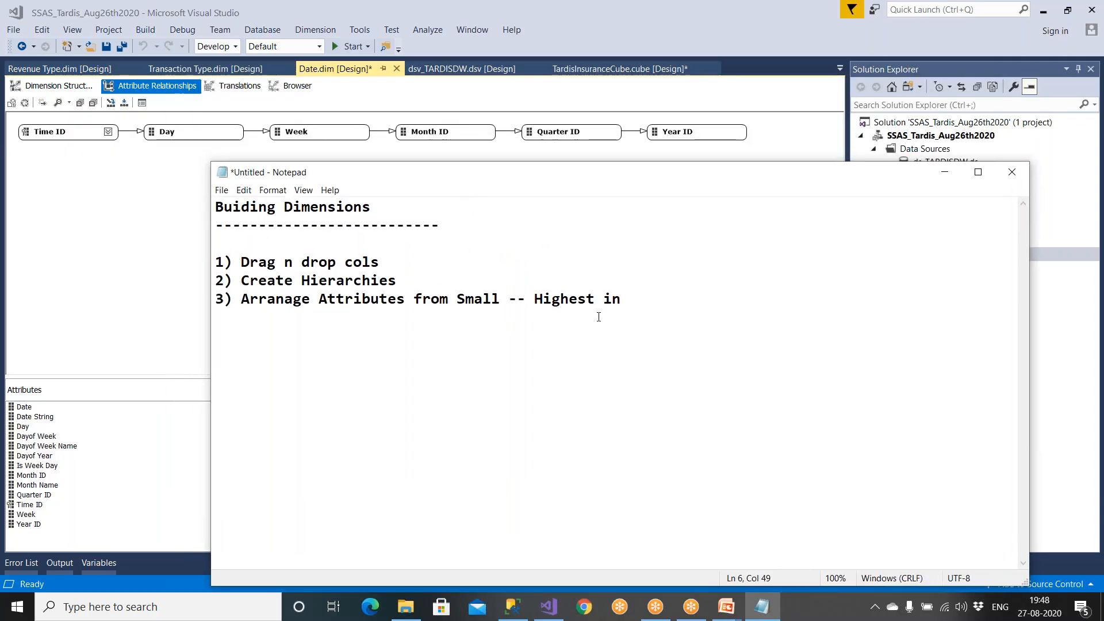
text(Attribute relationship Tab)
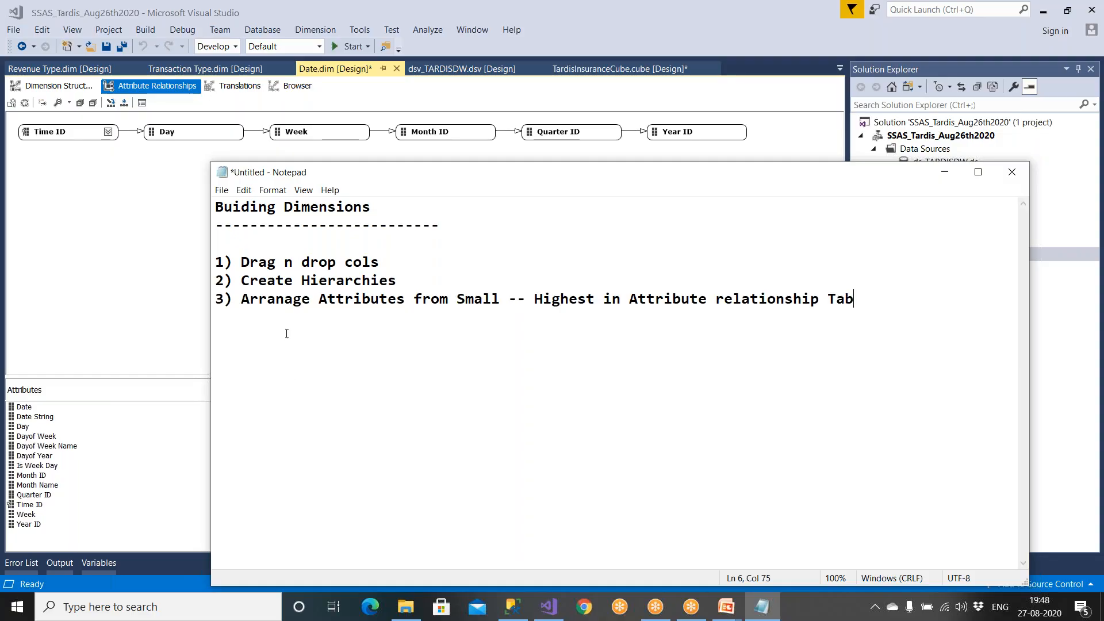
Recheck the Date dimension's translations and structure in Visual Studio, and review the Notepad outline again.
click(234, 89)
click(184, 93)
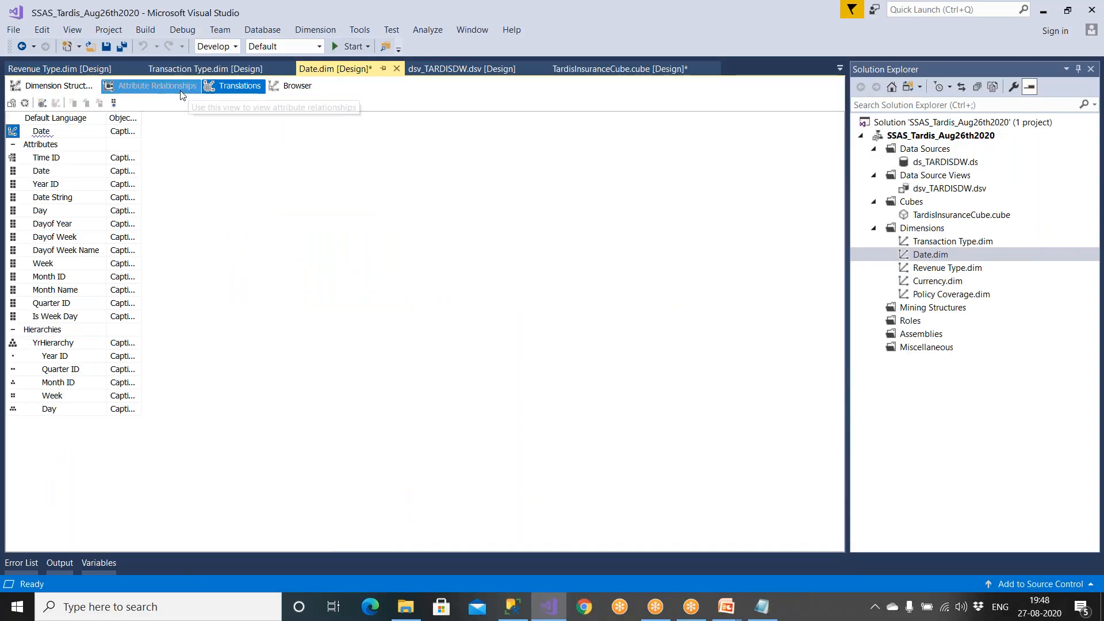
click(83, 88)
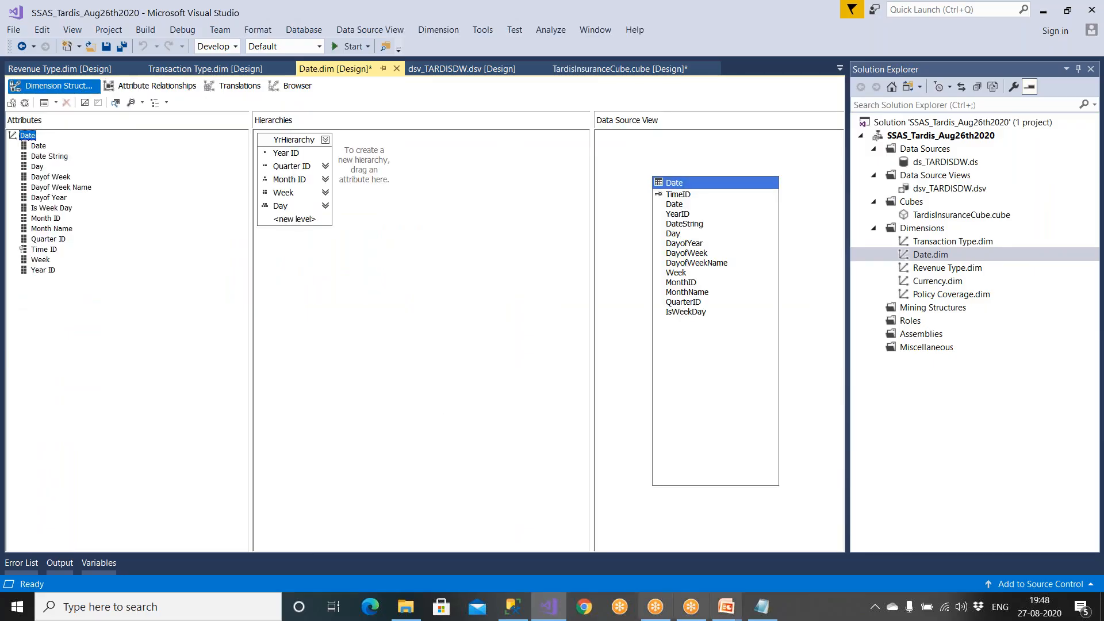
click(762, 607)
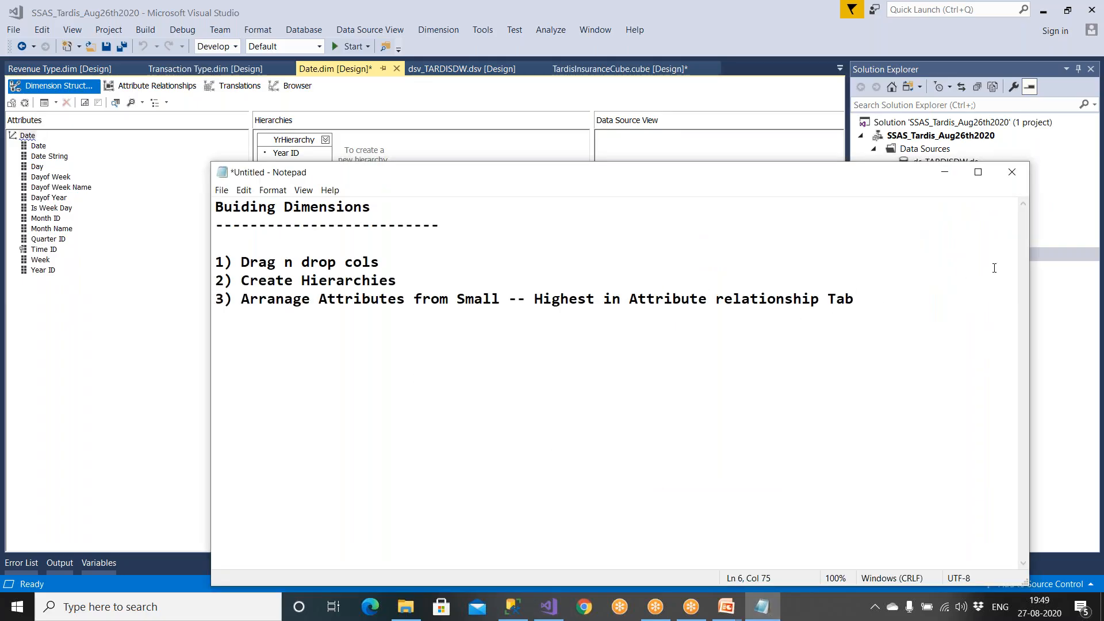
Return to Visual Studio and open the Transaction Type dimension's structure.
click(1047, 216)
click(941, 245)
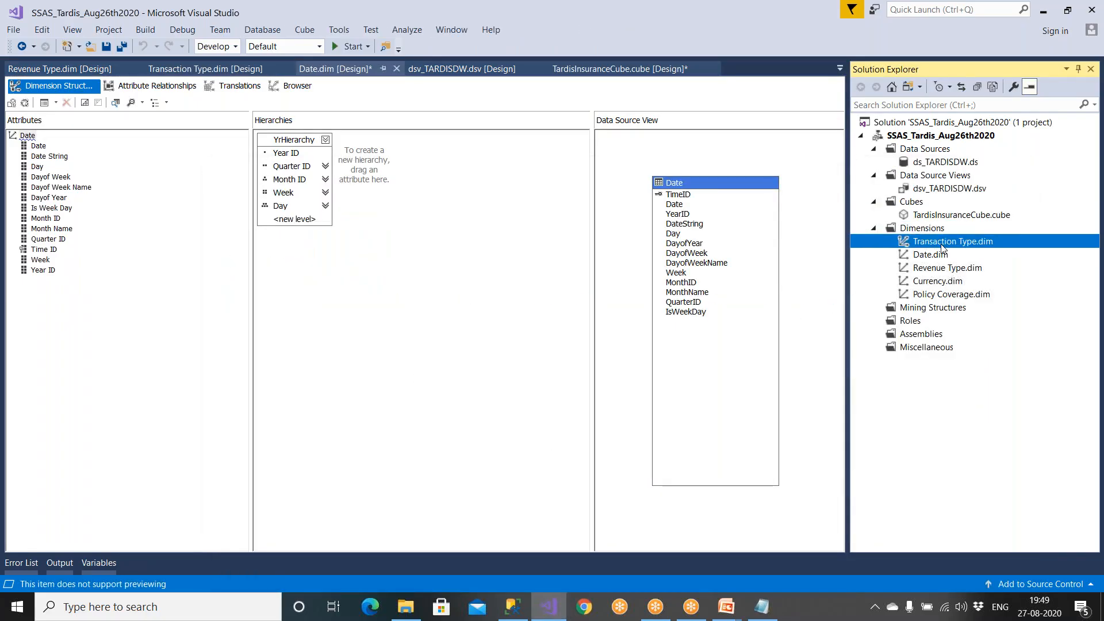
double_click(941, 242)
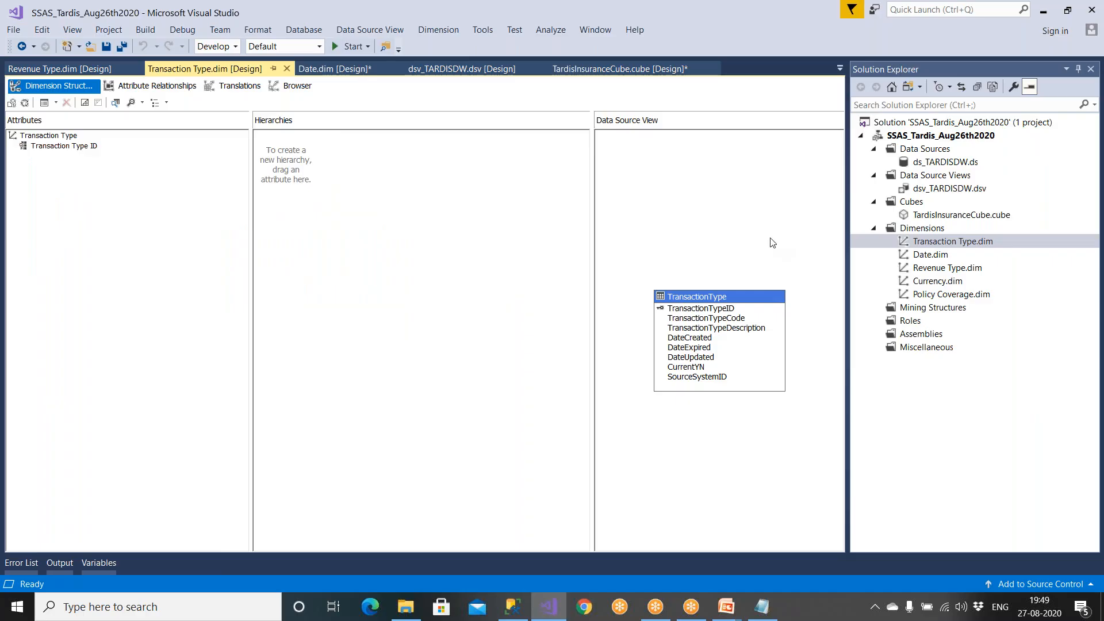
Add TransactionTypeCode and TransactionTypeDescription from the TransactionType table as attributes of the Transaction Type dimension.
click(698, 362)
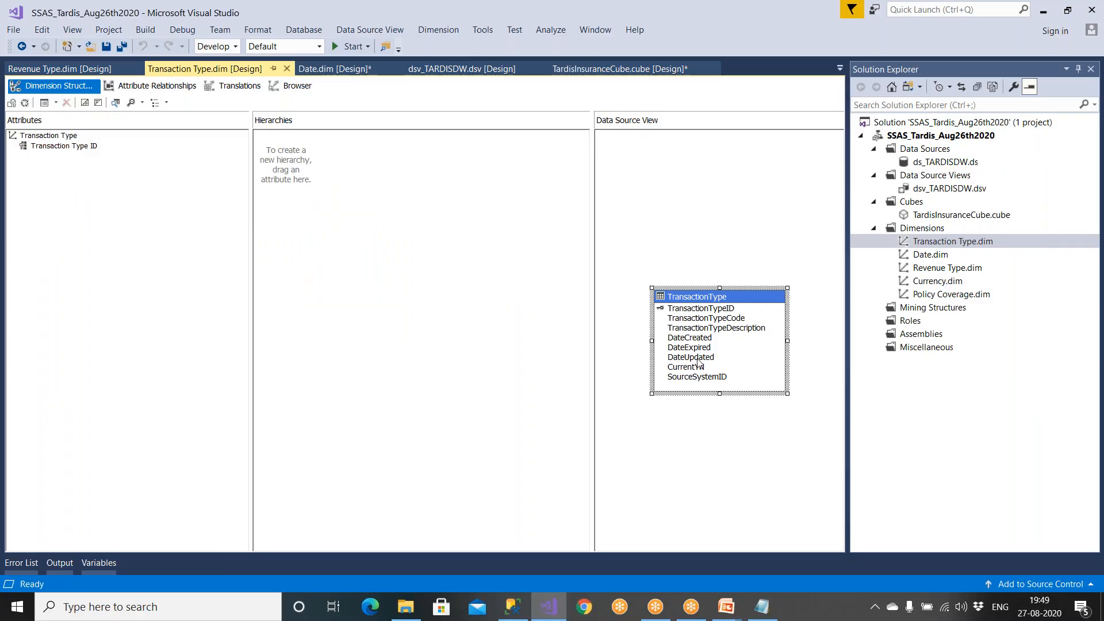
click(702, 351)
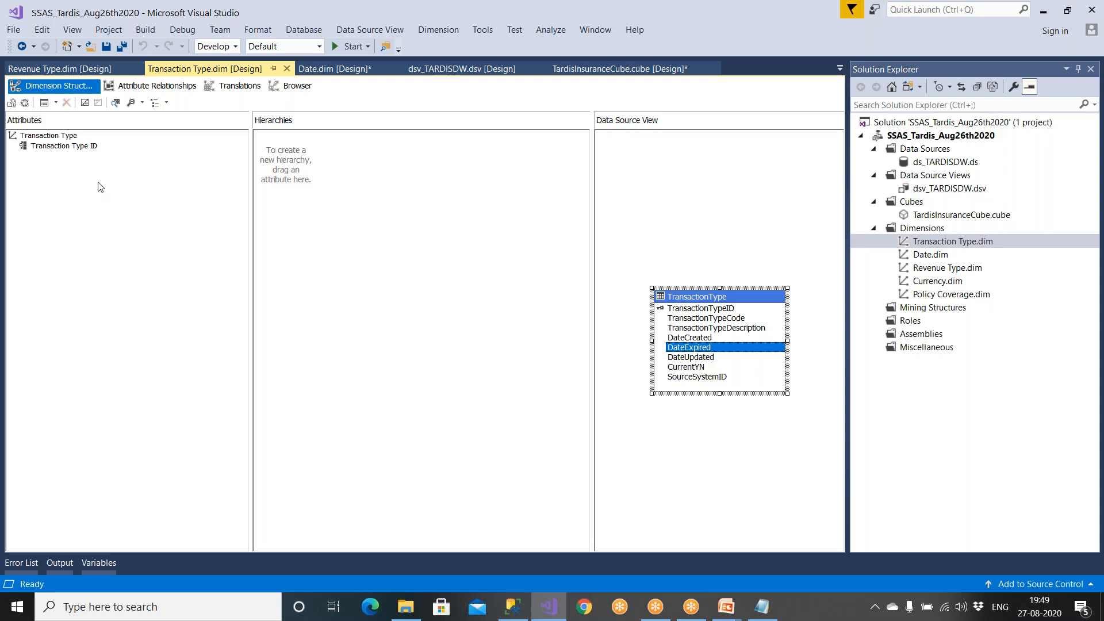
click(702, 320)
drag(716, 320, 173, 230)
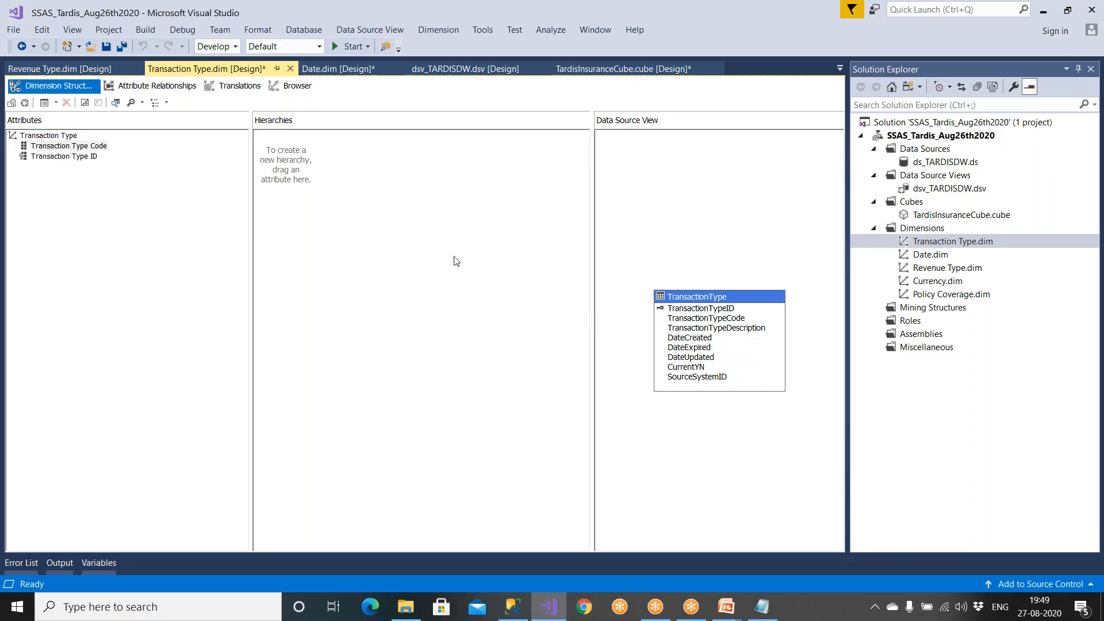
click(705, 328)
drag(705, 328, 170, 262)
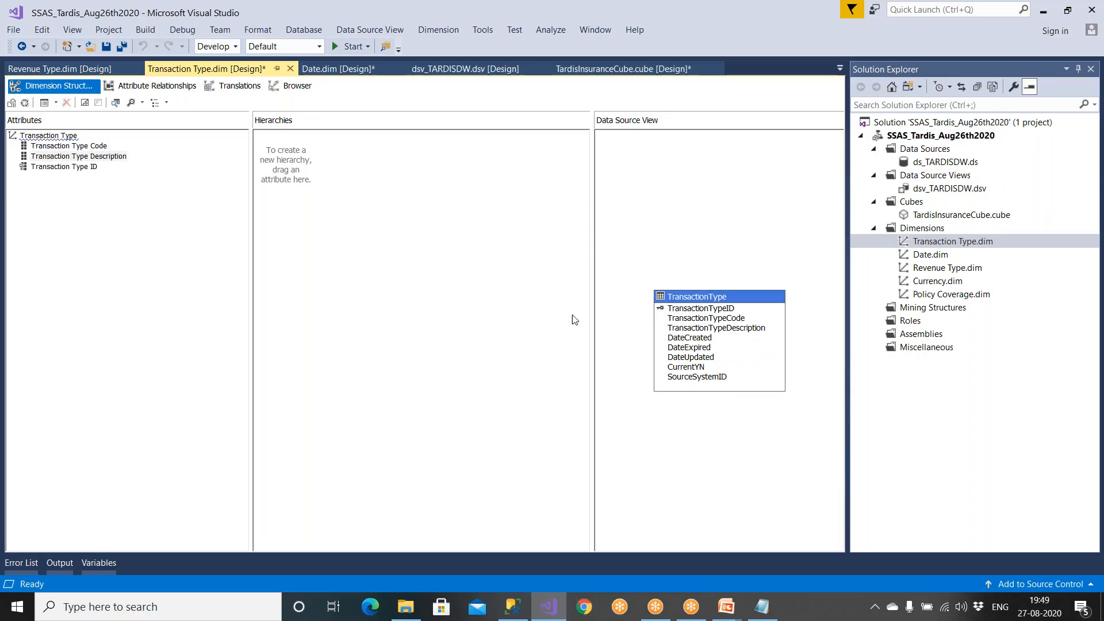
click(695, 339)
click(697, 347)
click(699, 357)
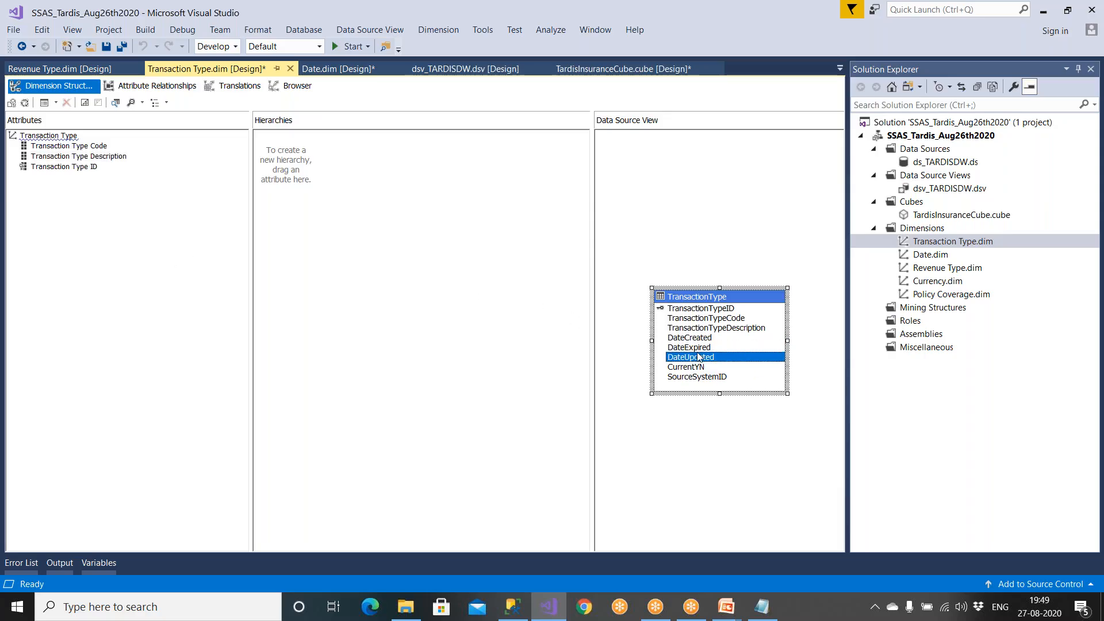
click(699, 367)
click(696, 377)
click(153, 207)
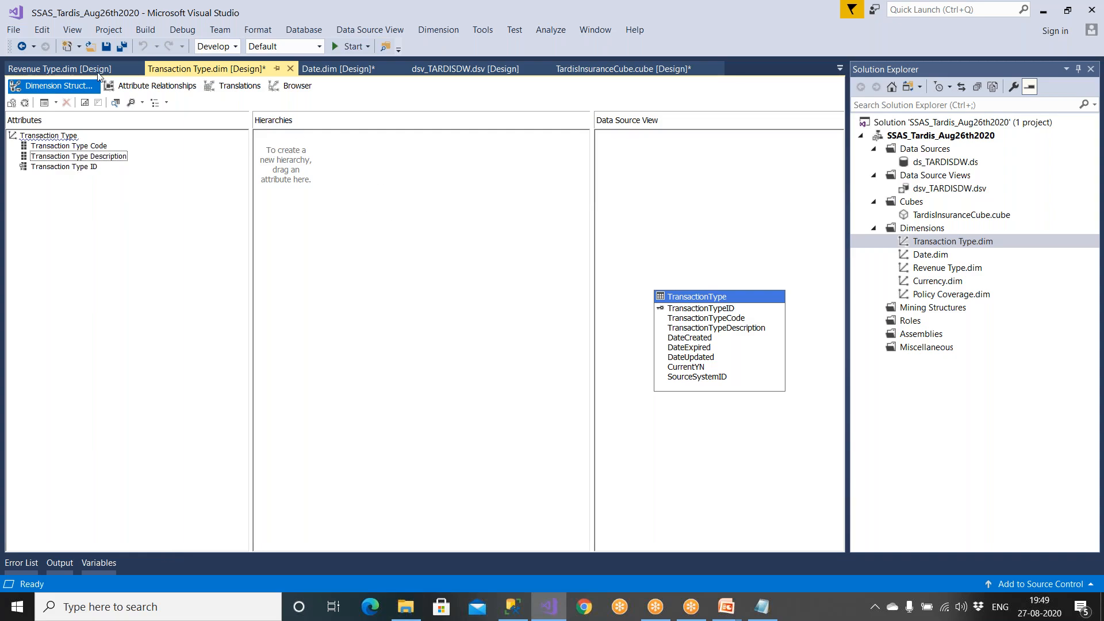
Delete the Transaction Type Code attribute and save the dimension together with TardisInsuranceCube and the Date dimension.
key(ctrl+s)
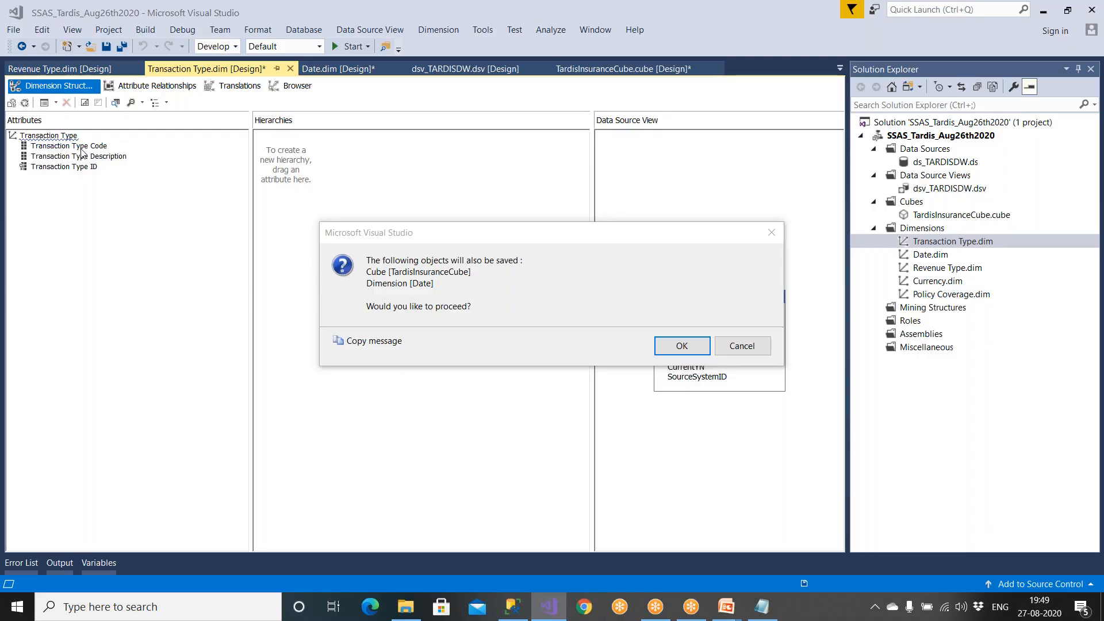
key(Return)
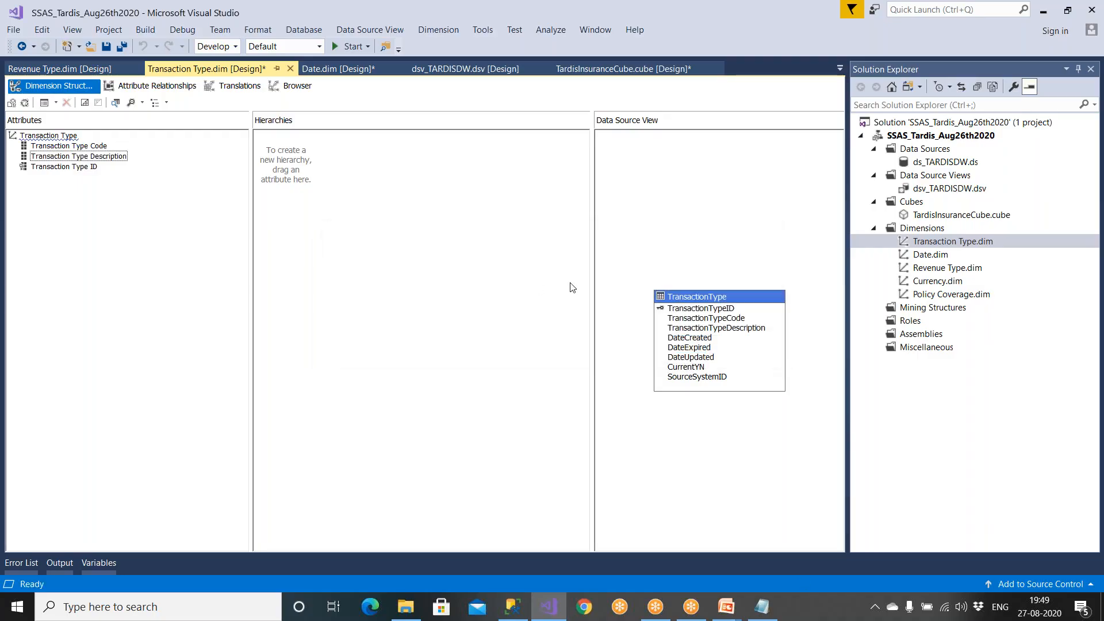
click(90, 146)
right_click(90, 149)
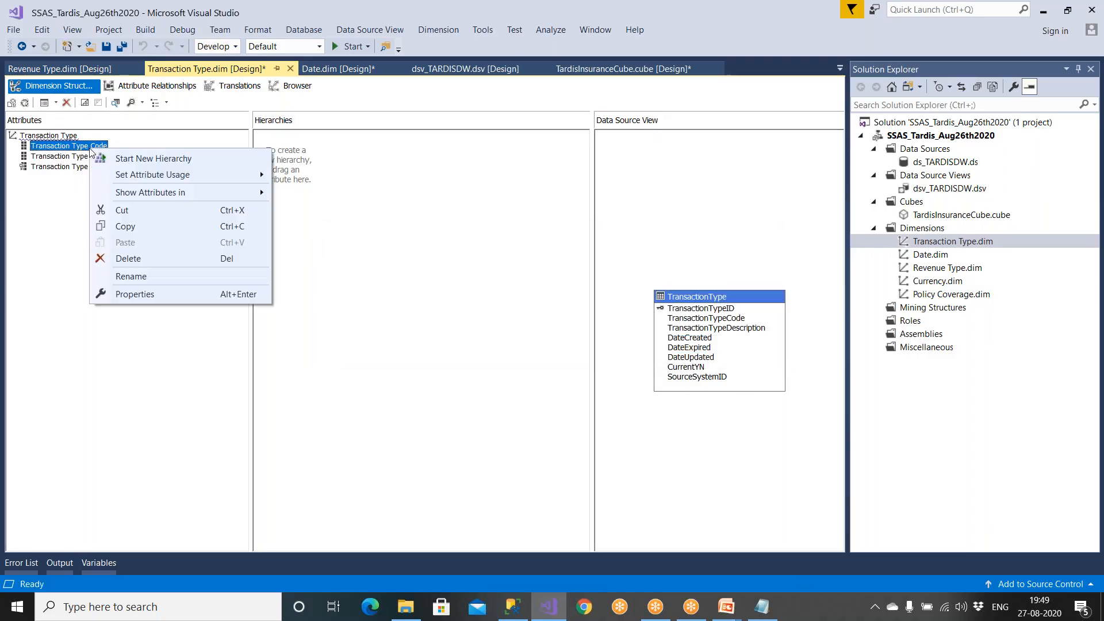
click(127, 259)
click(621, 408)
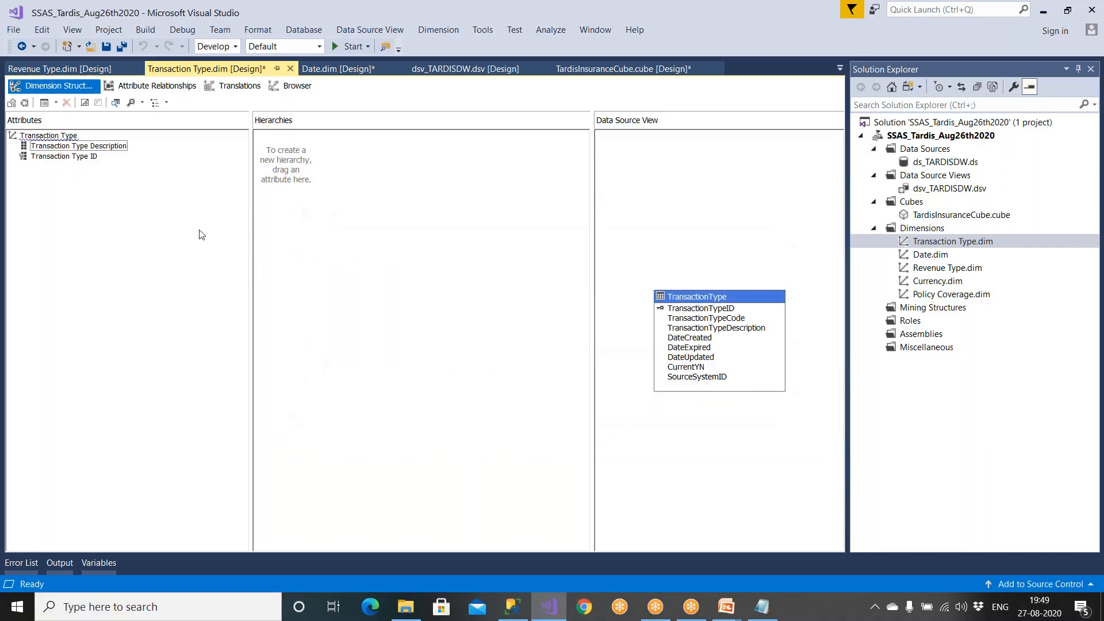
click(107, 47)
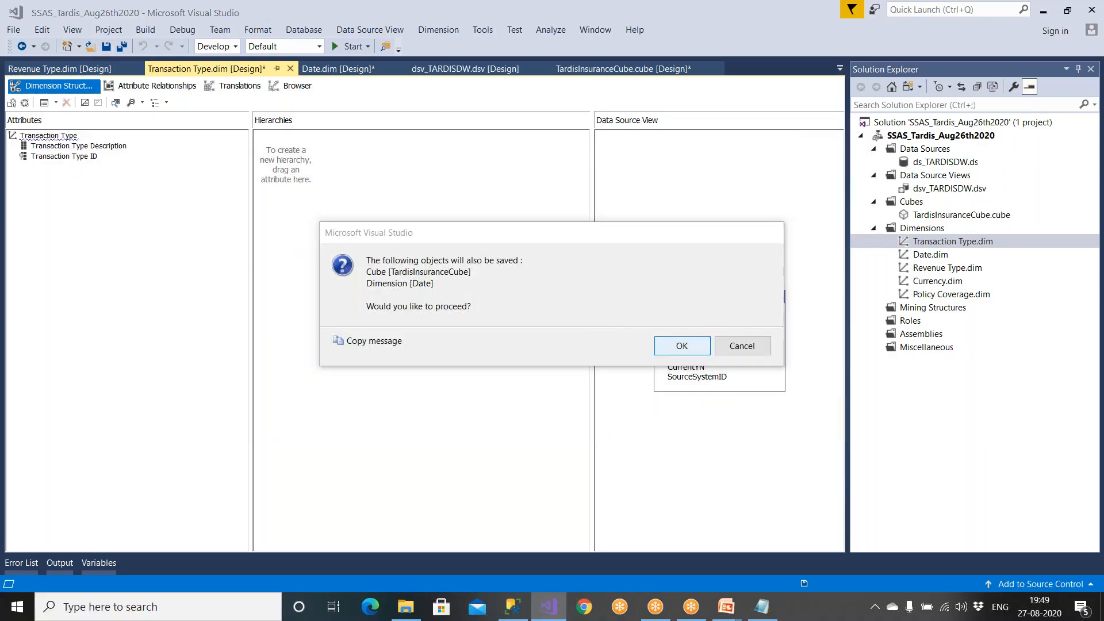
key(Return)
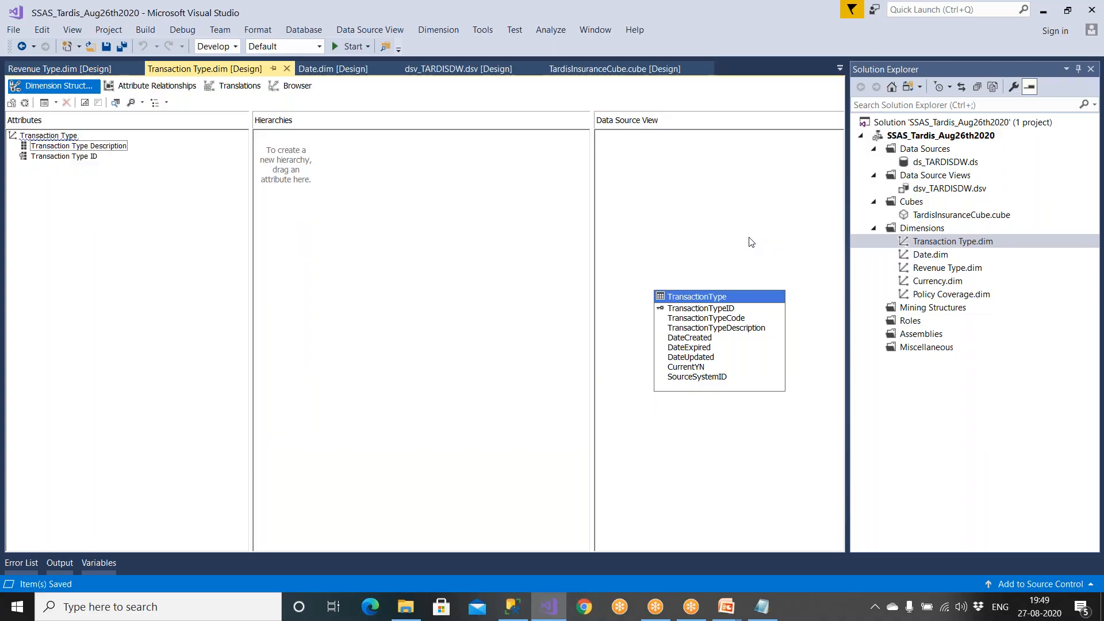
Review the Transaction Type dimension's attribute relationships against its dimension structure.
click(161, 86)
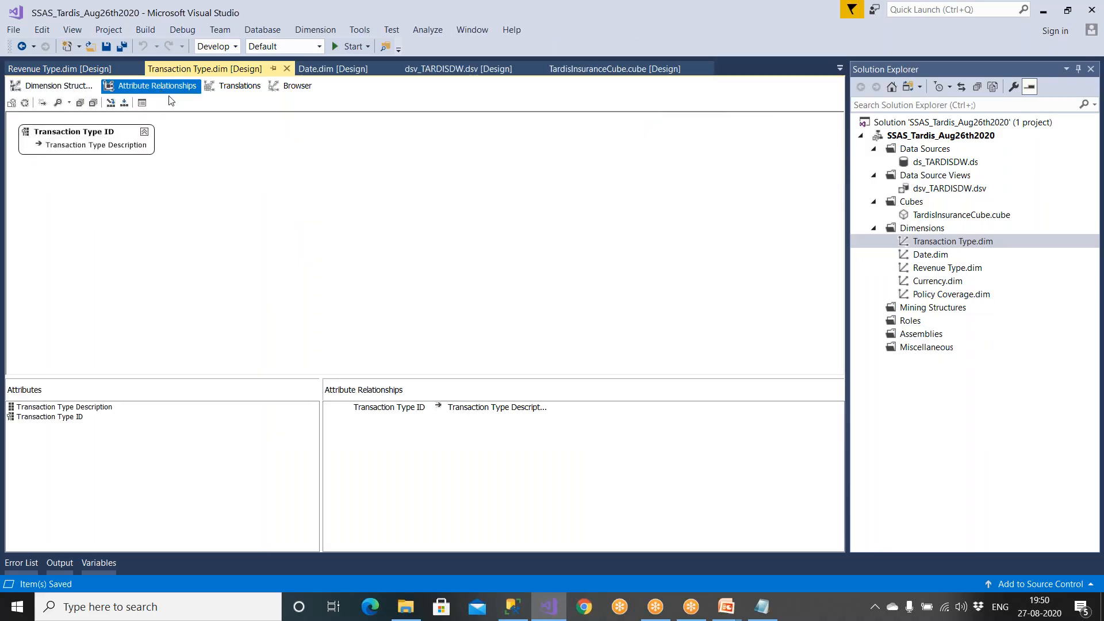
click(58, 85)
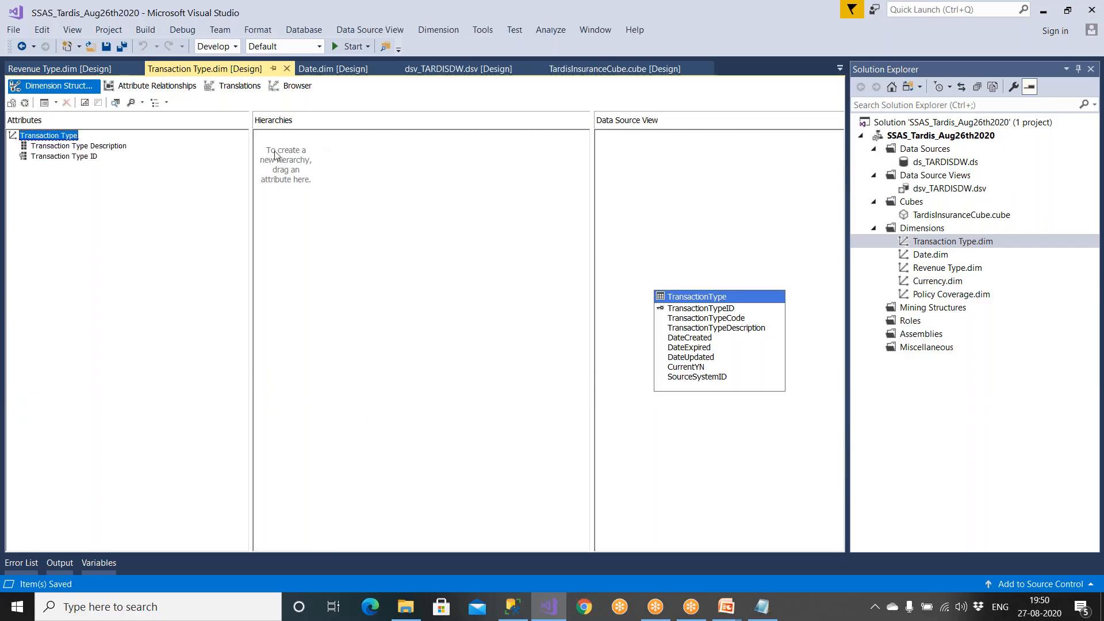
click(163, 87)
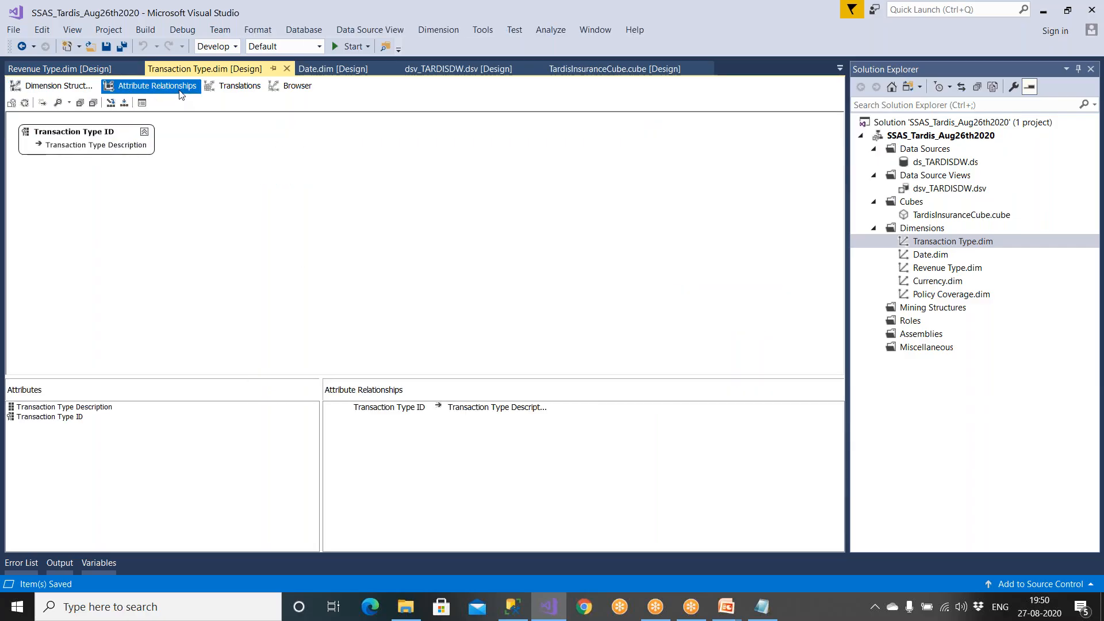
click(79, 91)
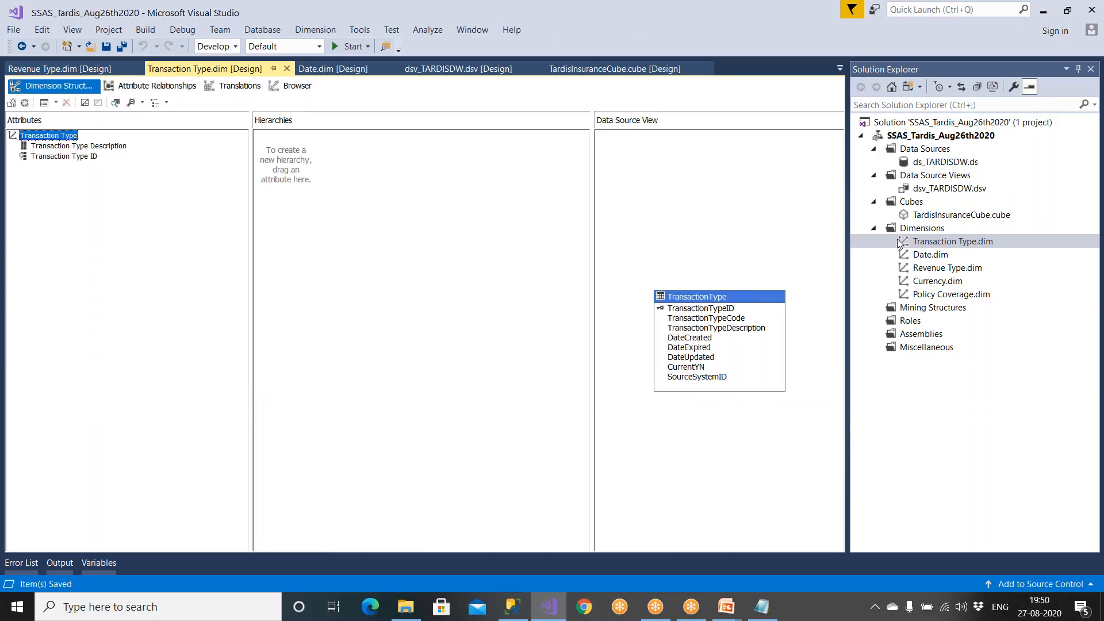
Open the Revenue Type dimension and add RevenueTypeName and RevenueTypeDescription as attributes.
double_click(939, 269)
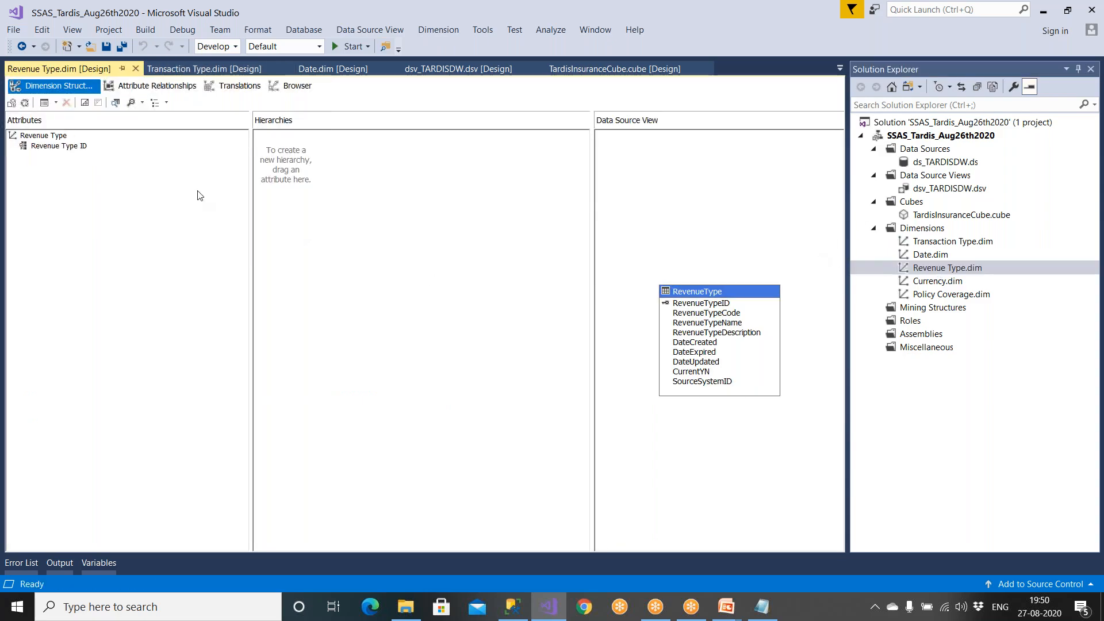
click(710, 332)
click(719, 324)
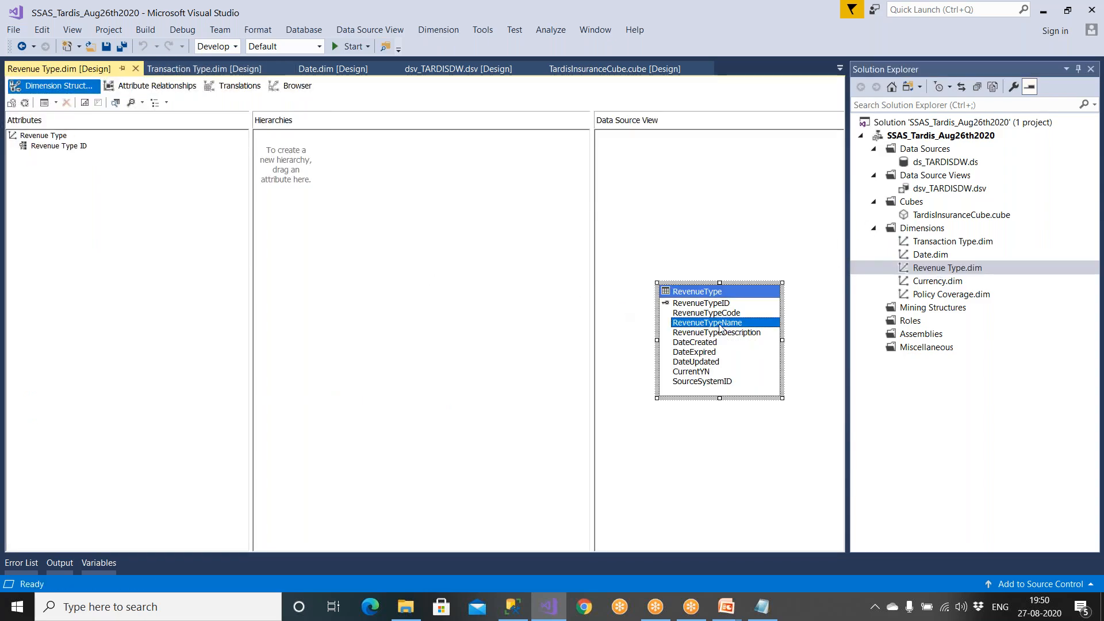
drag(719, 327, 177, 246)
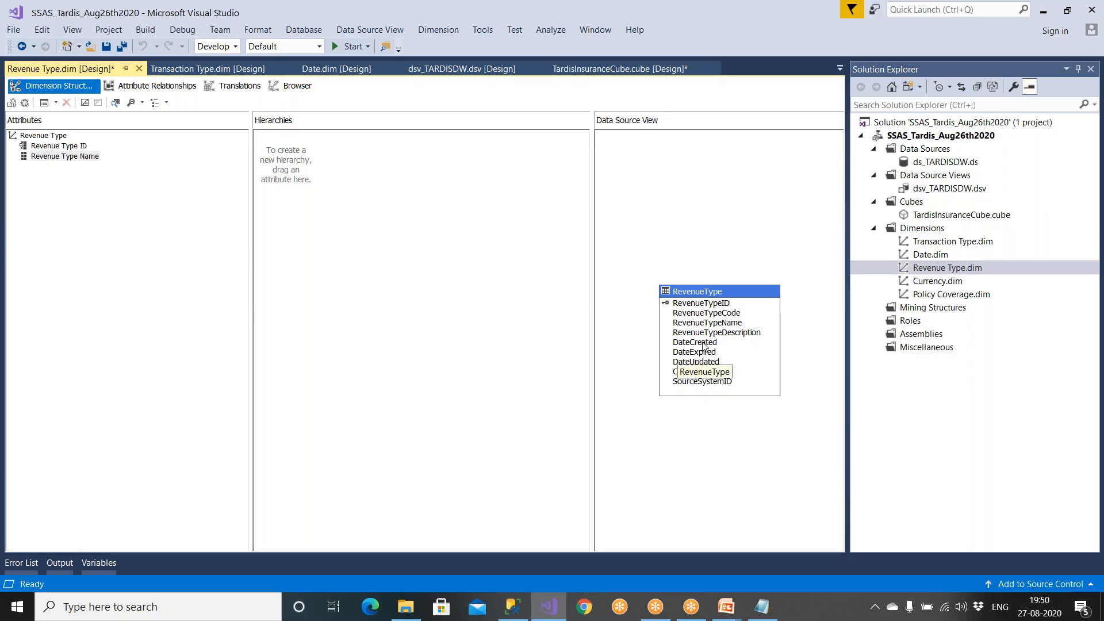
click(720, 333)
drag(731, 337, 115, 228)
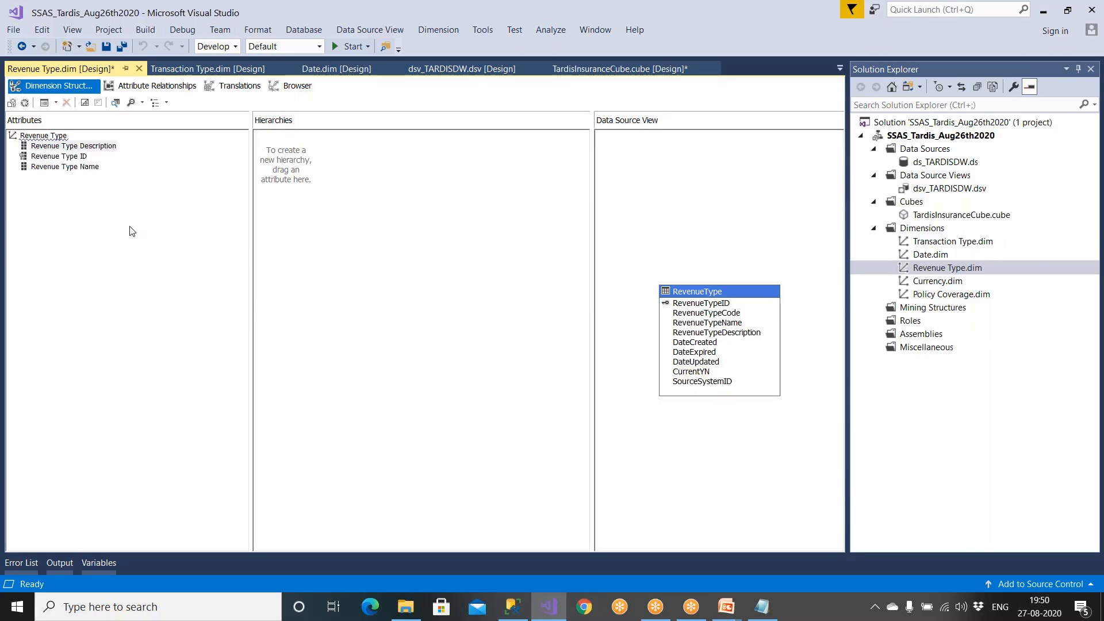
click(692, 343)
click(695, 353)
click(696, 372)
click(698, 382)
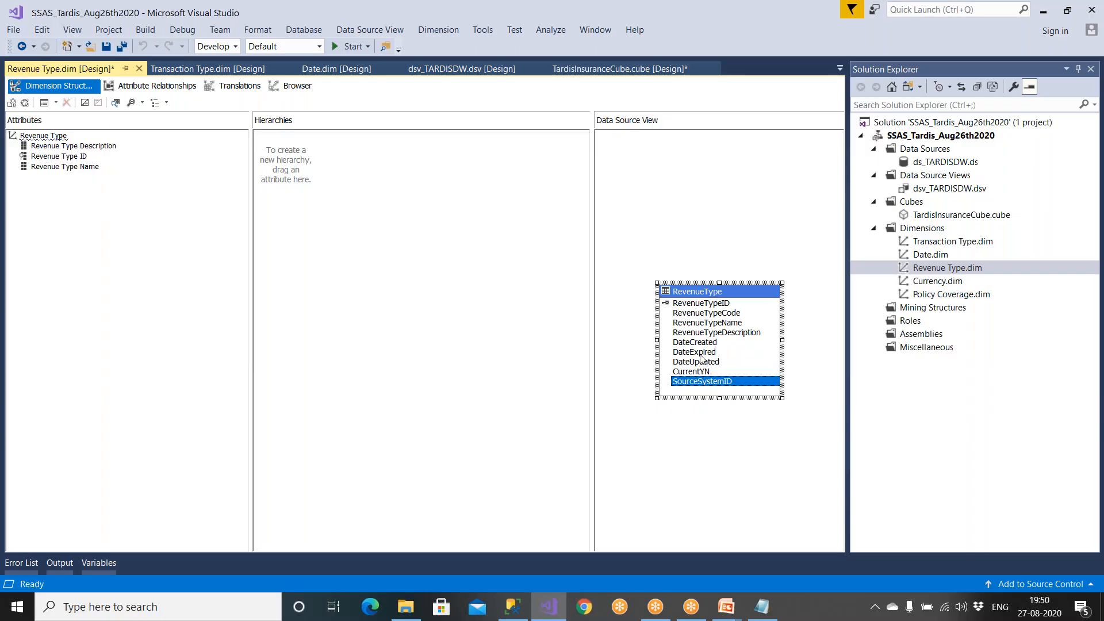
click(700, 355)
click(181, 257)
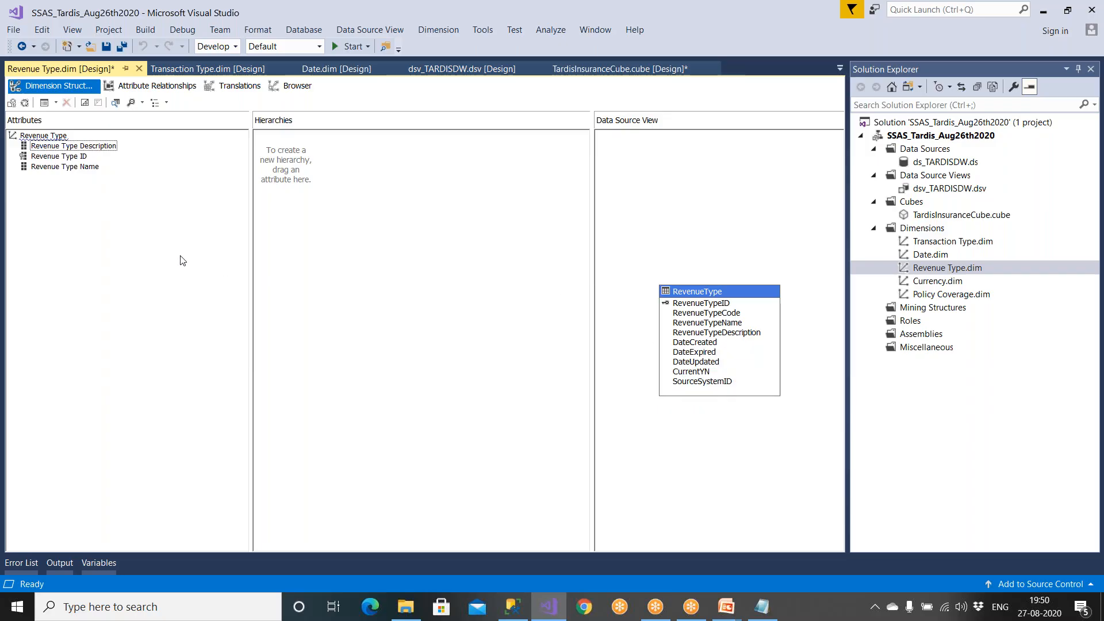
click(64, 166)
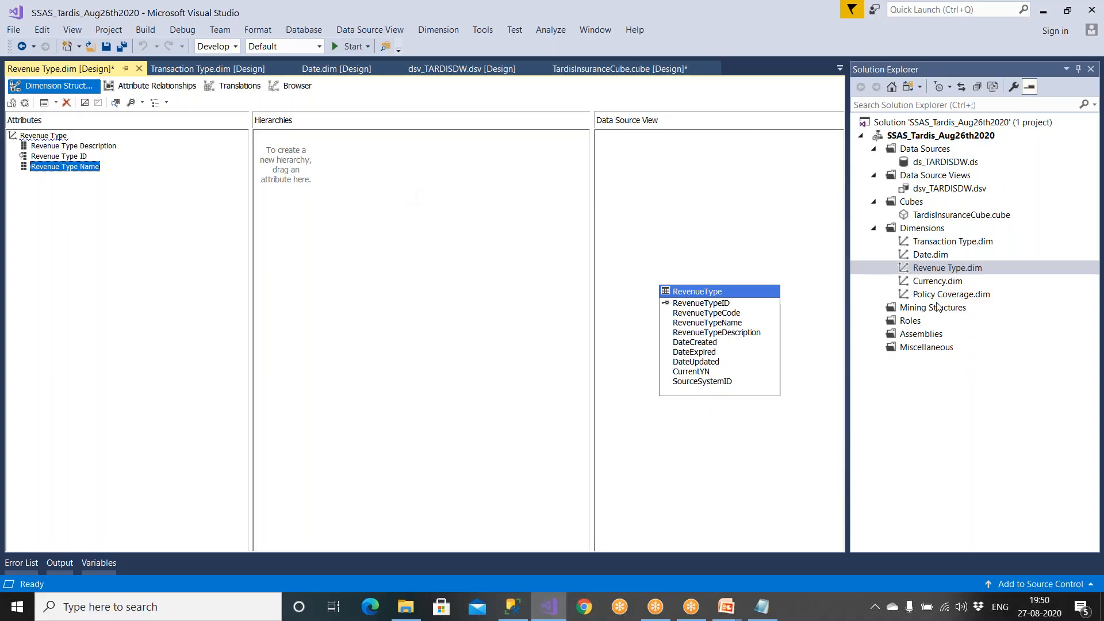
Open the Currency dimension and add CurrCode and CurrDescription as attributes.
double_click(938, 282)
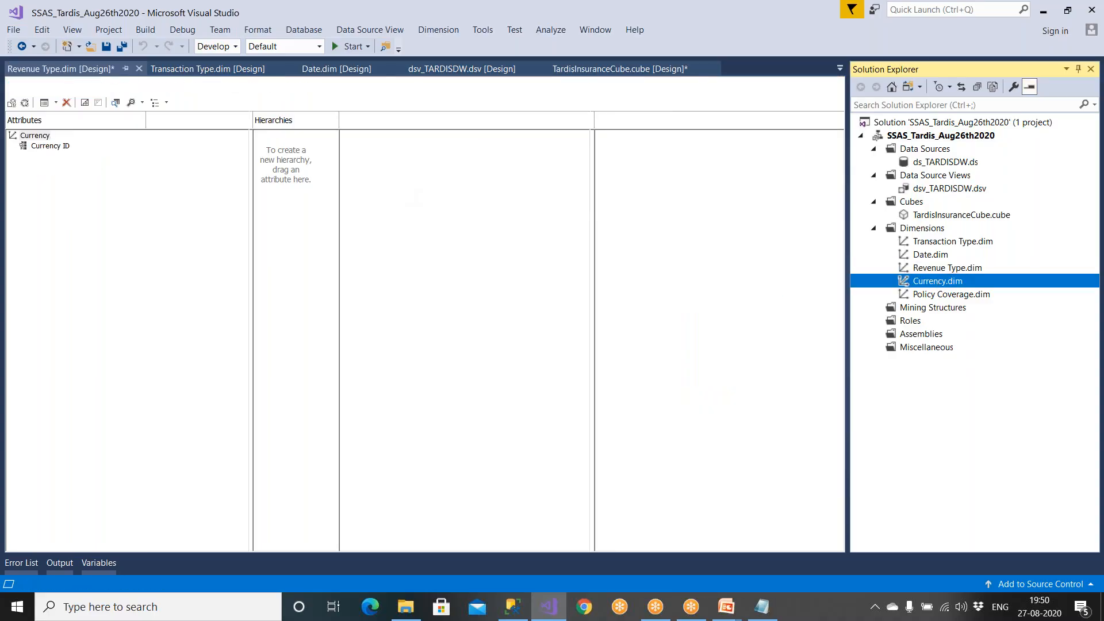
click(707, 319)
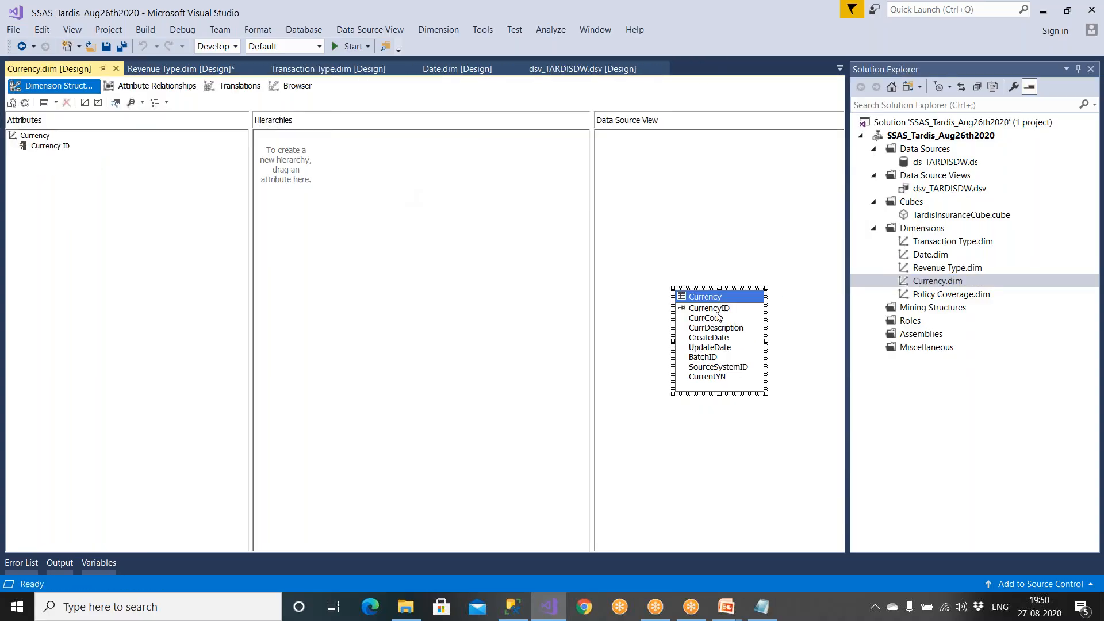
drag(714, 326, 135, 271)
click(702, 332)
drag(702, 332, 144, 279)
click(711, 338)
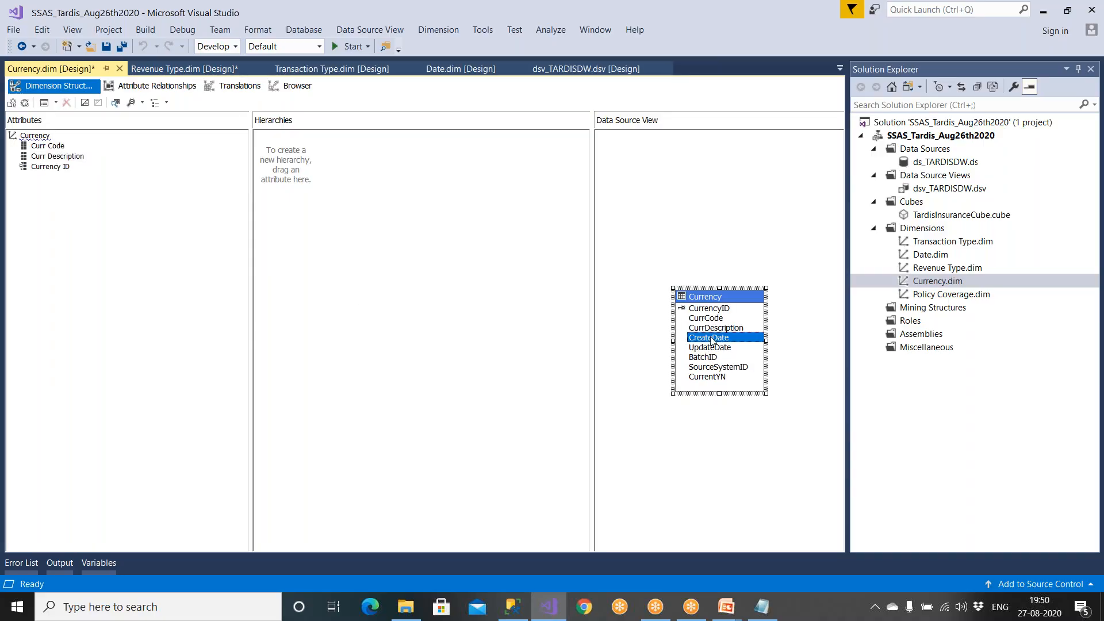
click(711, 357)
click(711, 367)
click(712, 377)
click(712, 366)
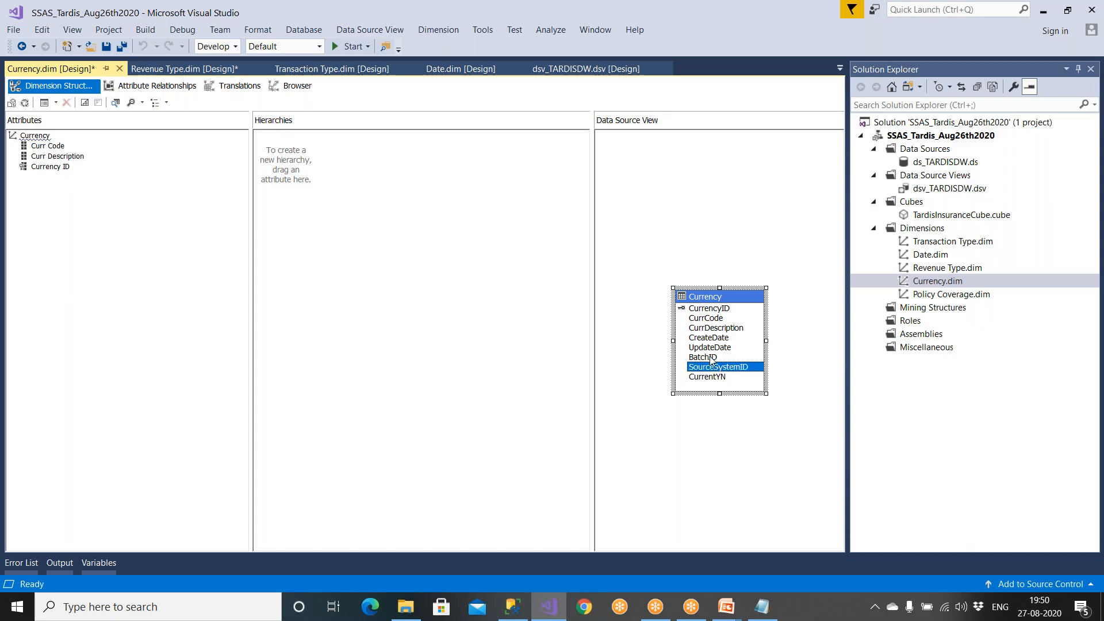
click(711, 357)
click(709, 345)
click(129, 266)
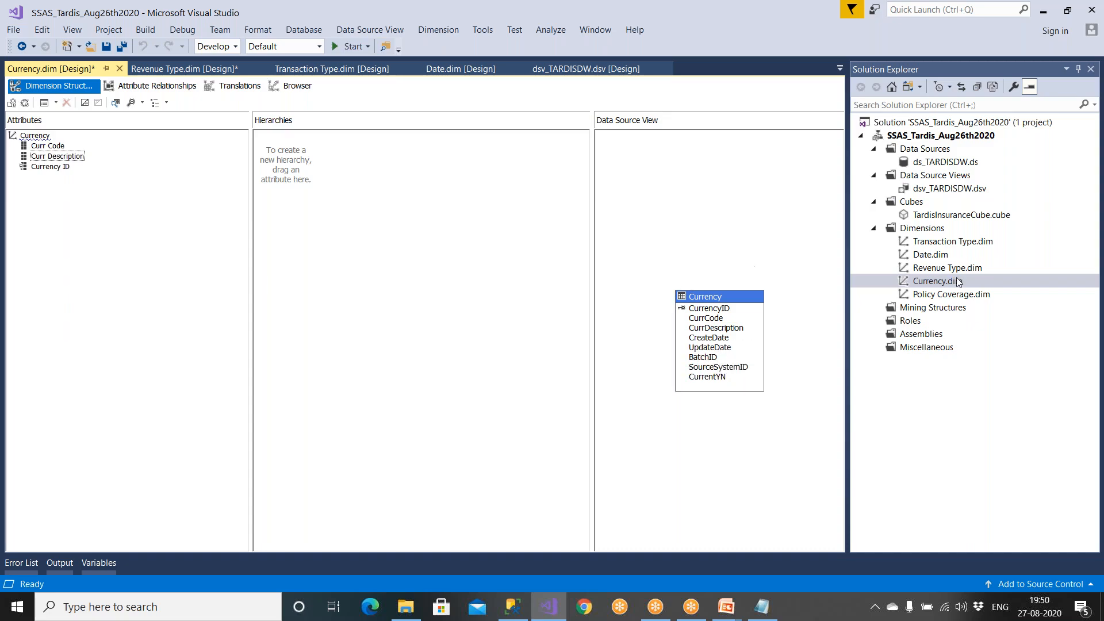
Open the Policy Coverage dimension and set Solution Explorer to auto-hide for more design space.
double_click(949, 295)
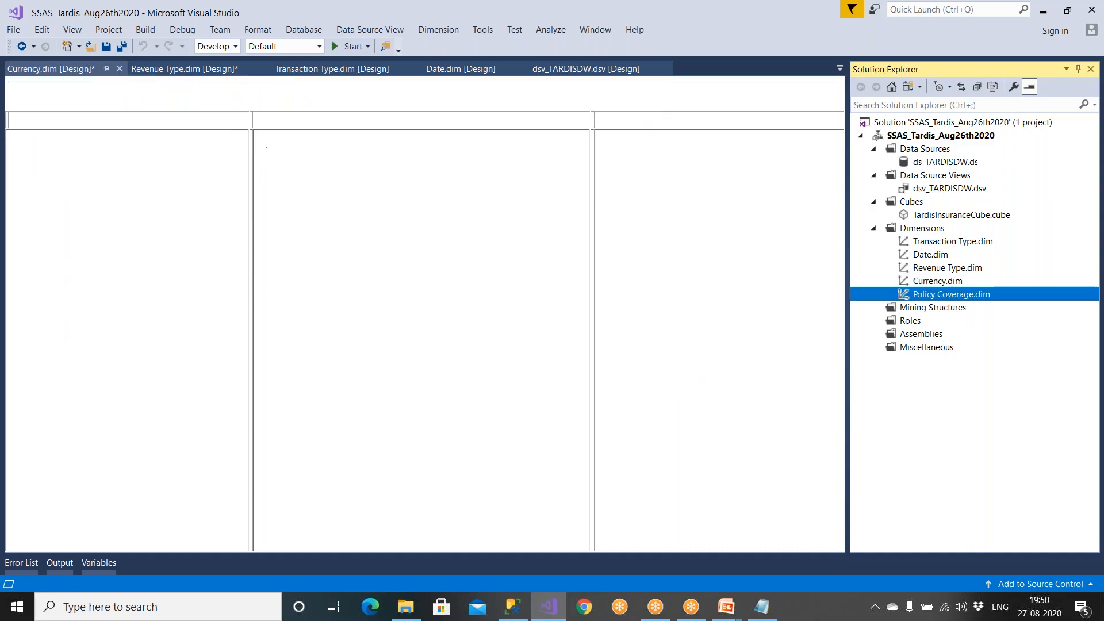
click(1078, 70)
click(1091, 92)
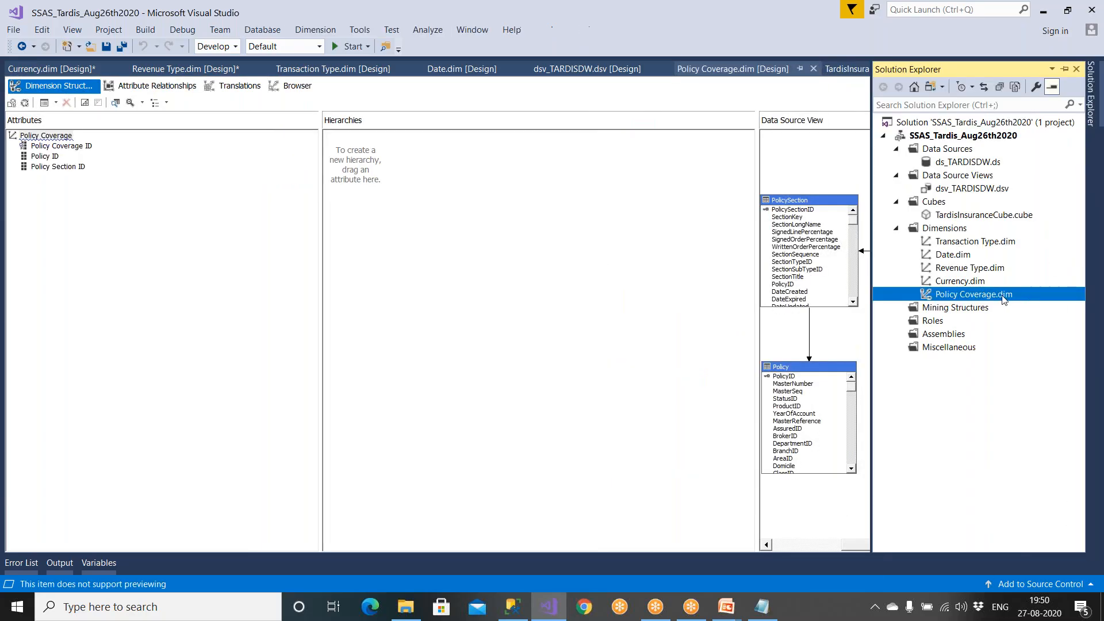
Review the Policy, PolicySection and PolicyCoverage tables and add SectionLongName from PolicySection as an attribute.
click(794, 373)
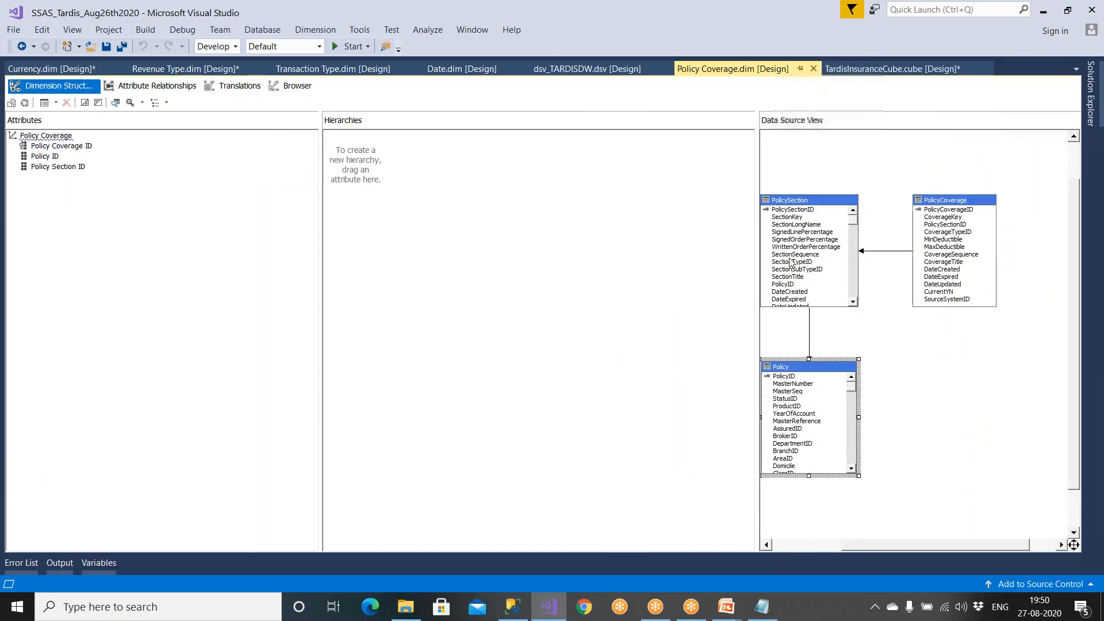
click(798, 203)
click(952, 200)
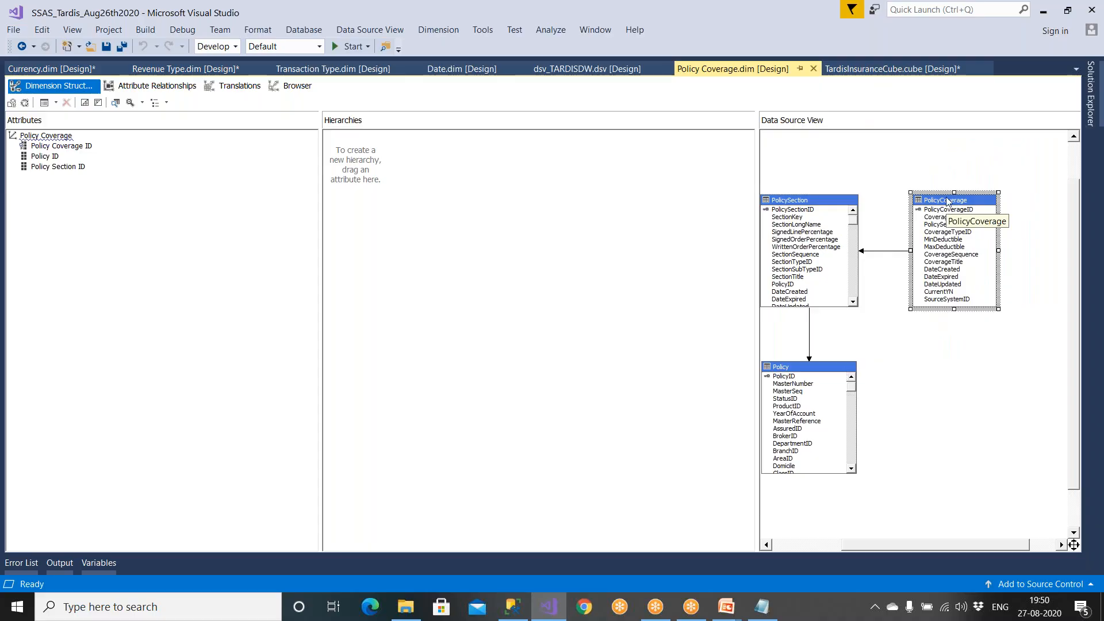
click(828, 206)
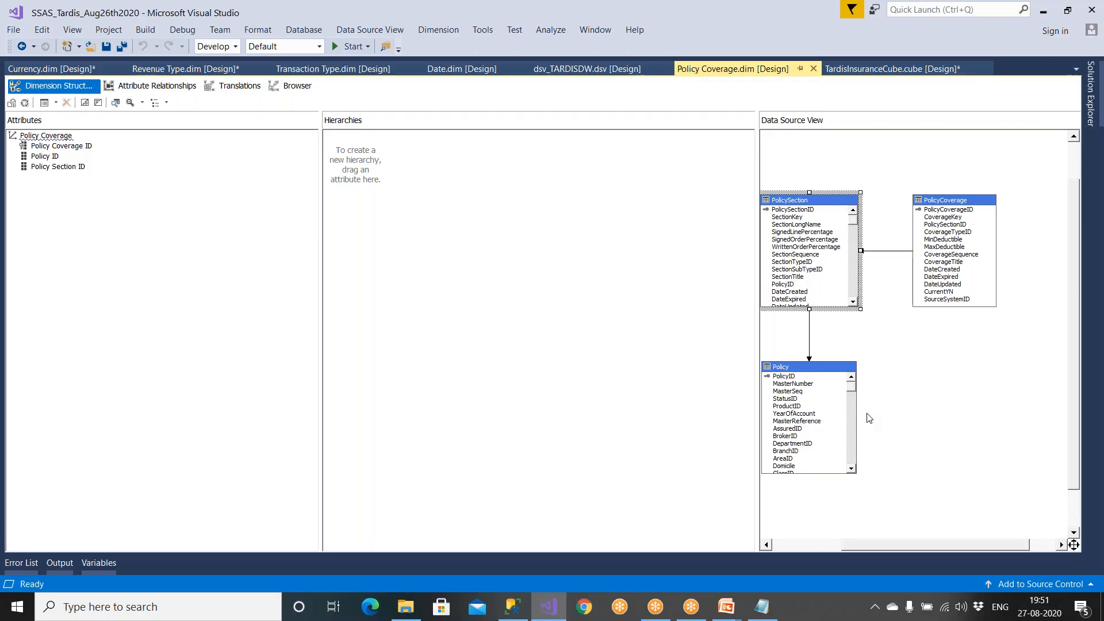
drag(845, 392, 855, 370)
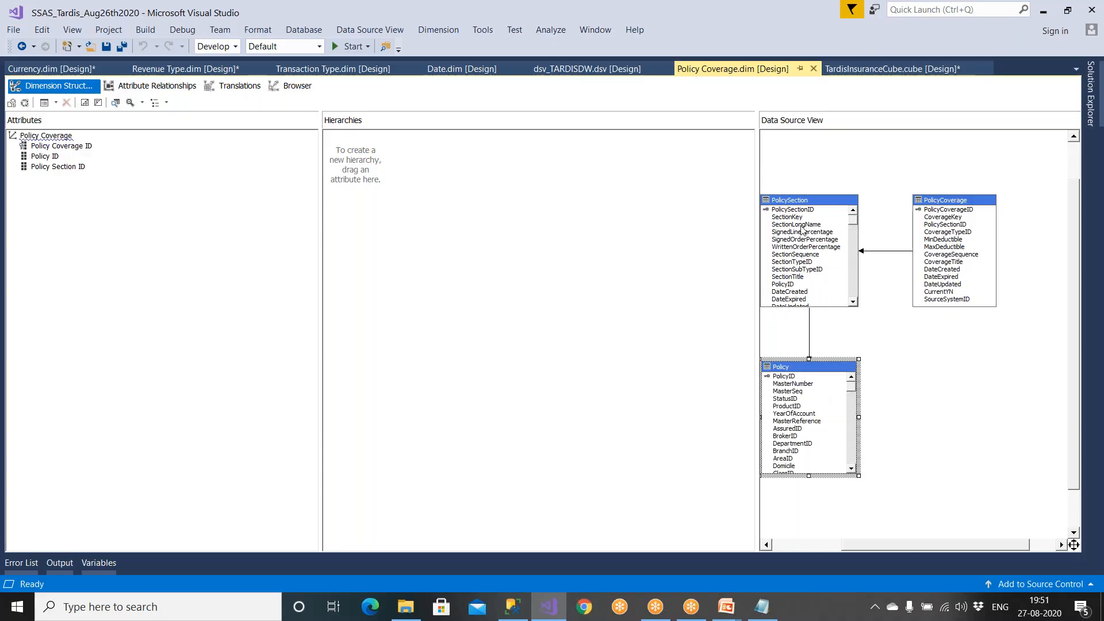
drag(803, 230, 150, 218)
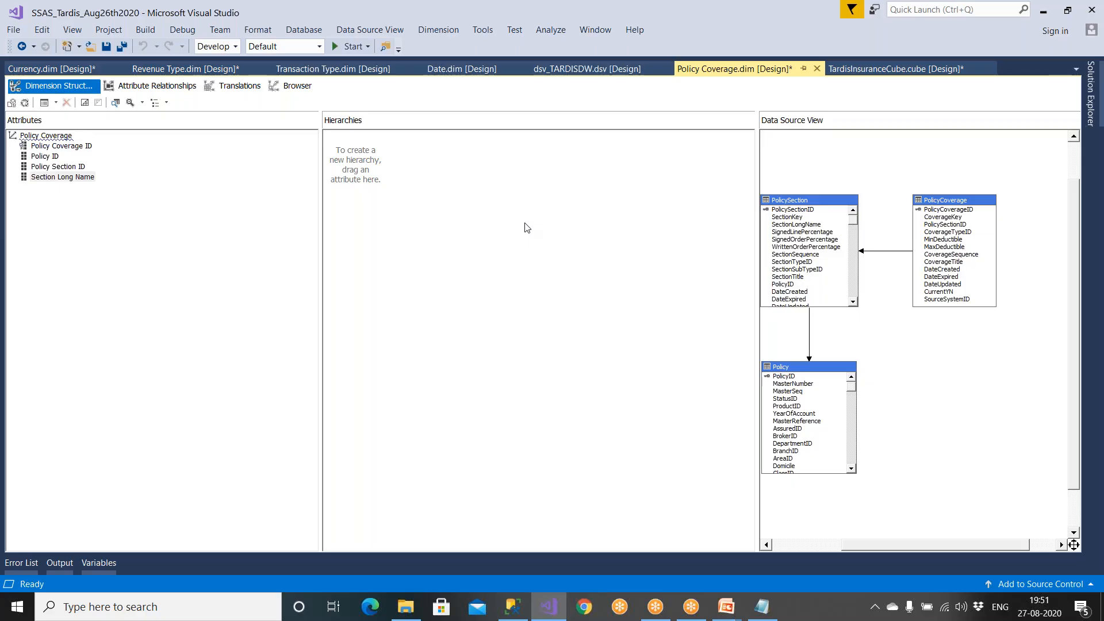
Add SignedLinePercentage and SectionSequence from the PolicySection table as attributes of the Policy Coverage dimension.
click(799, 233)
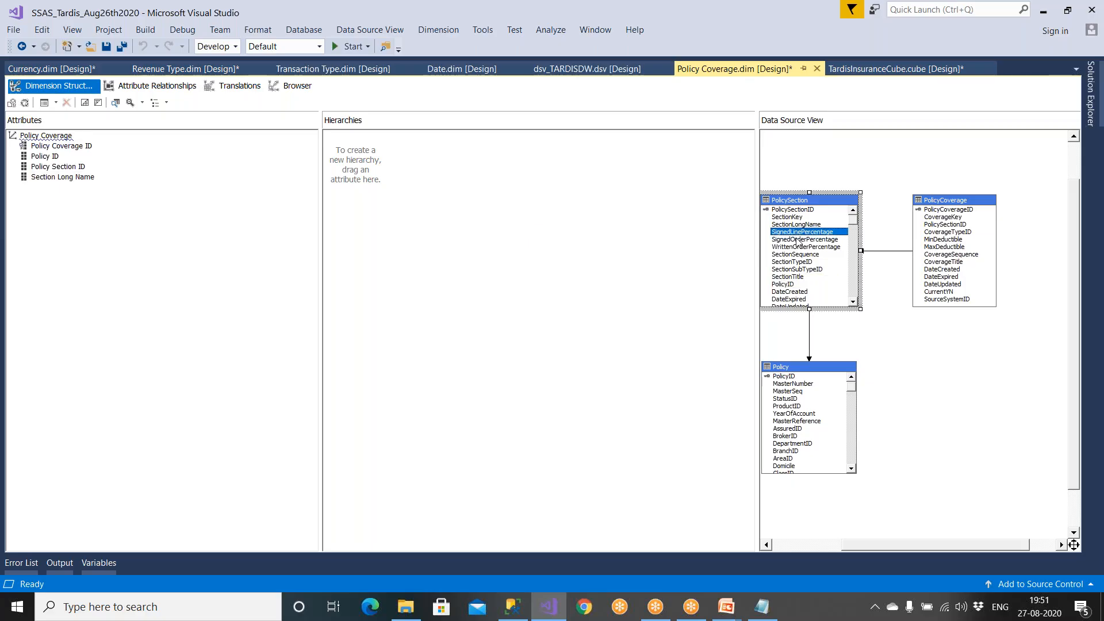
drag(806, 240, 204, 266)
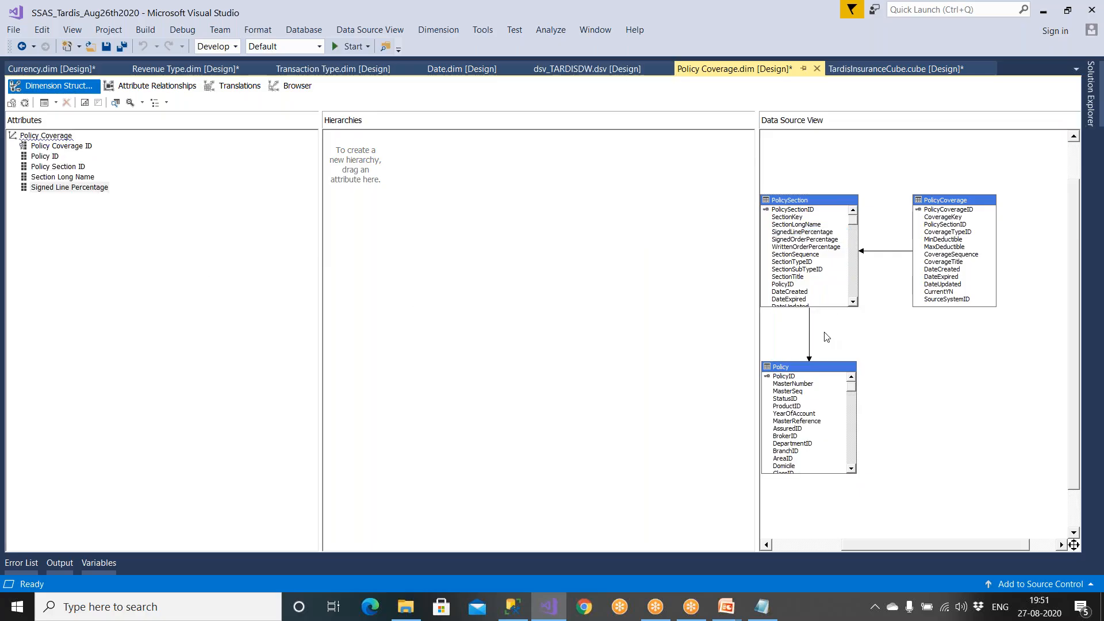
click(854, 302)
drag(808, 250, 143, 300)
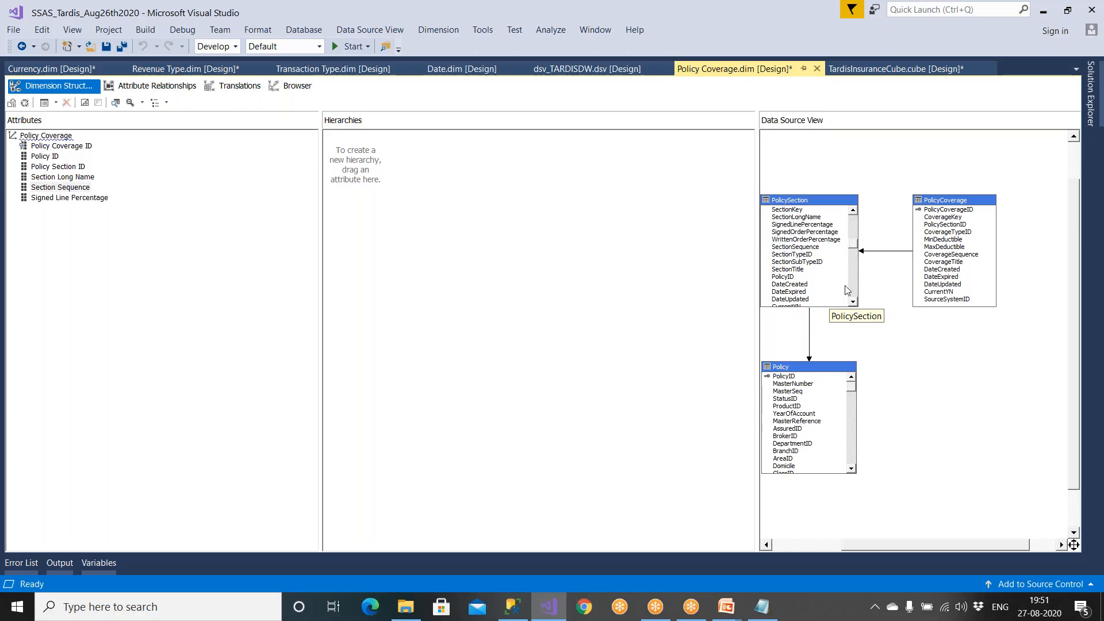
Enlarge the PolicySection and Policy tables in the data source view to fit their full column lists.
click(847, 248)
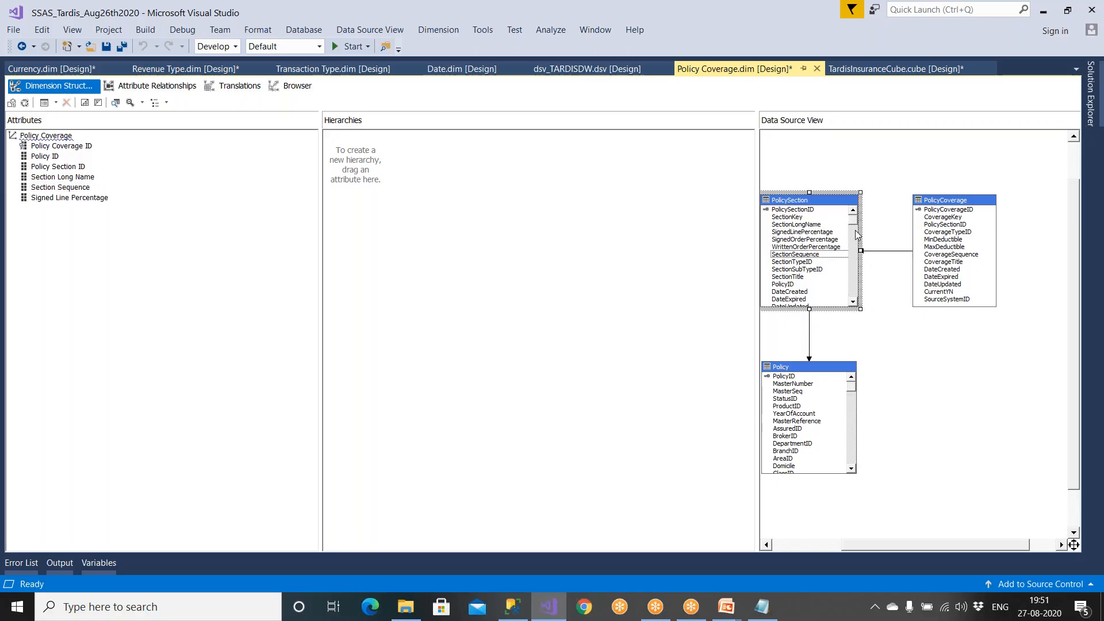
drag(860, 309, 868, 339)
click(857, 458)
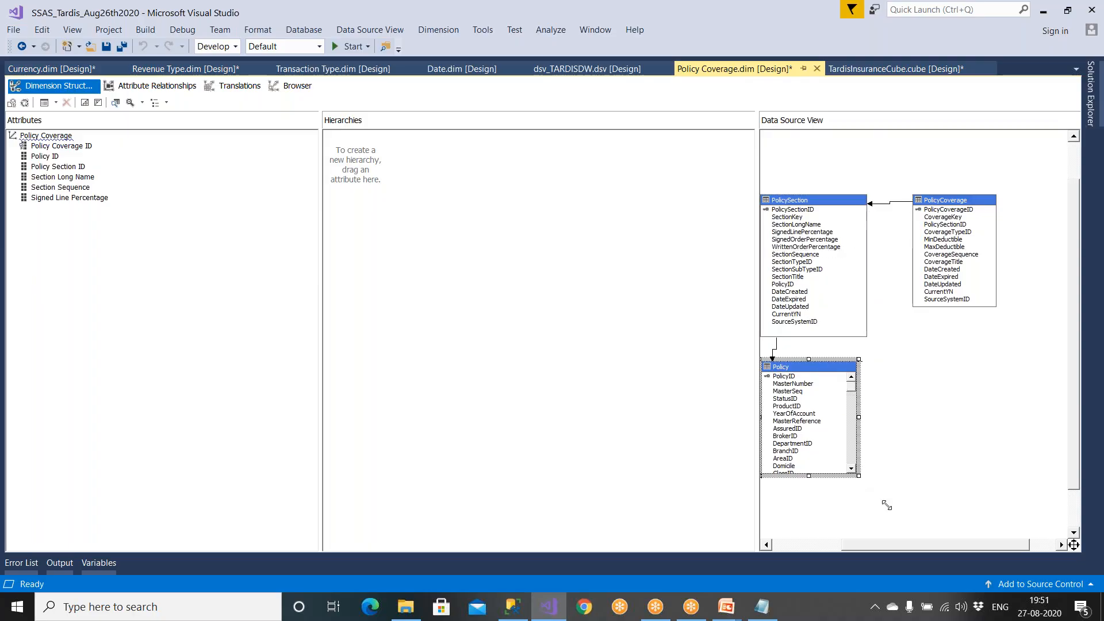
drag(886, 505, 918, 535)
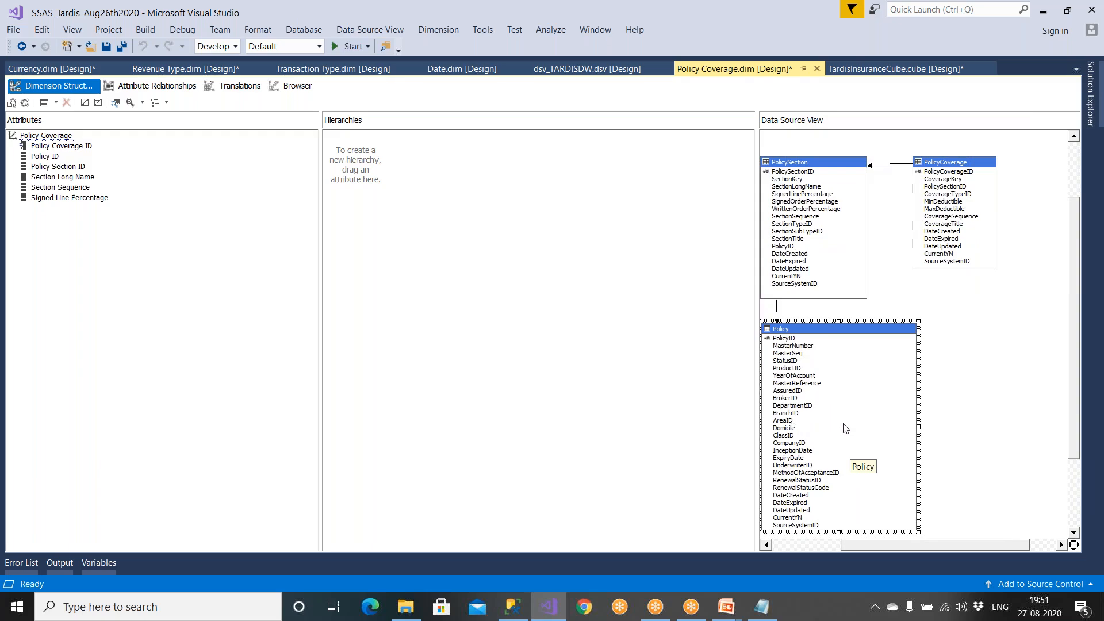
scroll(845, 428, down, 3)
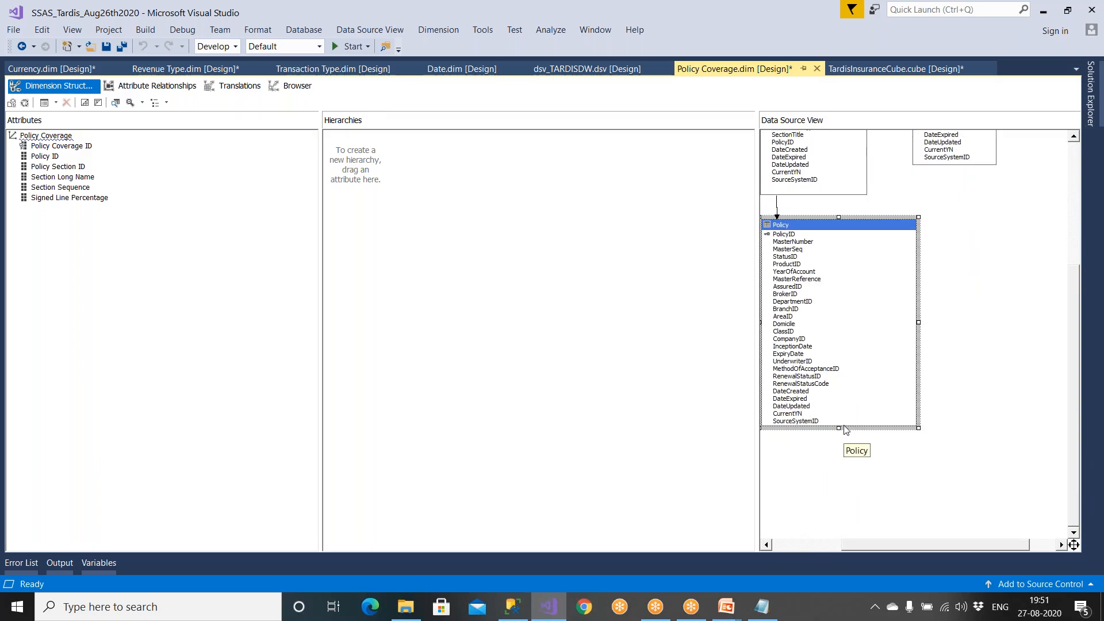
scroll(845, 428, up, 2)
Add AssuredID, BranchID, BrokerID, ProductID and StatusID from the Policy table as attributes.
drag(784, 345, 260, 354)
drag(785, 366, 288, 363)
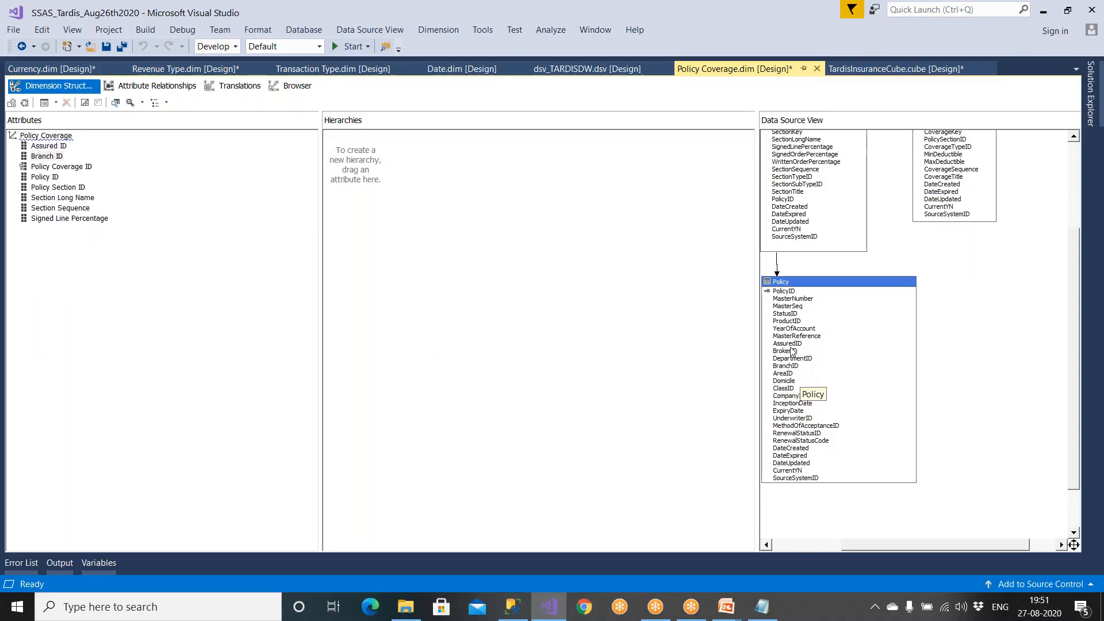
drag(789, 354, 283, 351)
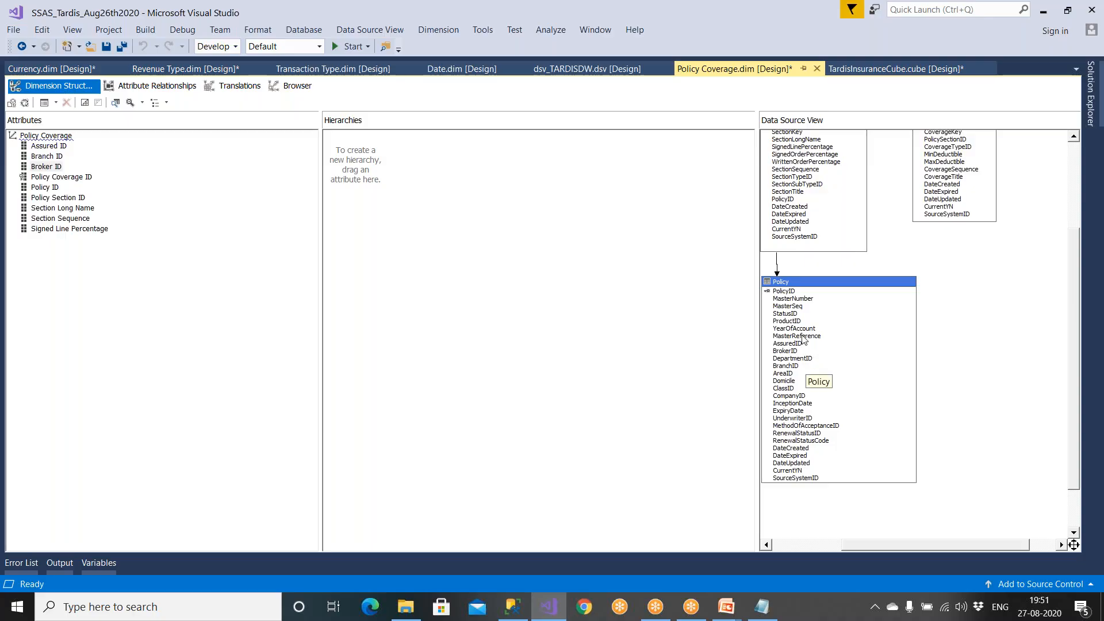
drag(792, 324, 282, 345)
drag(786, 314, 108, 333)
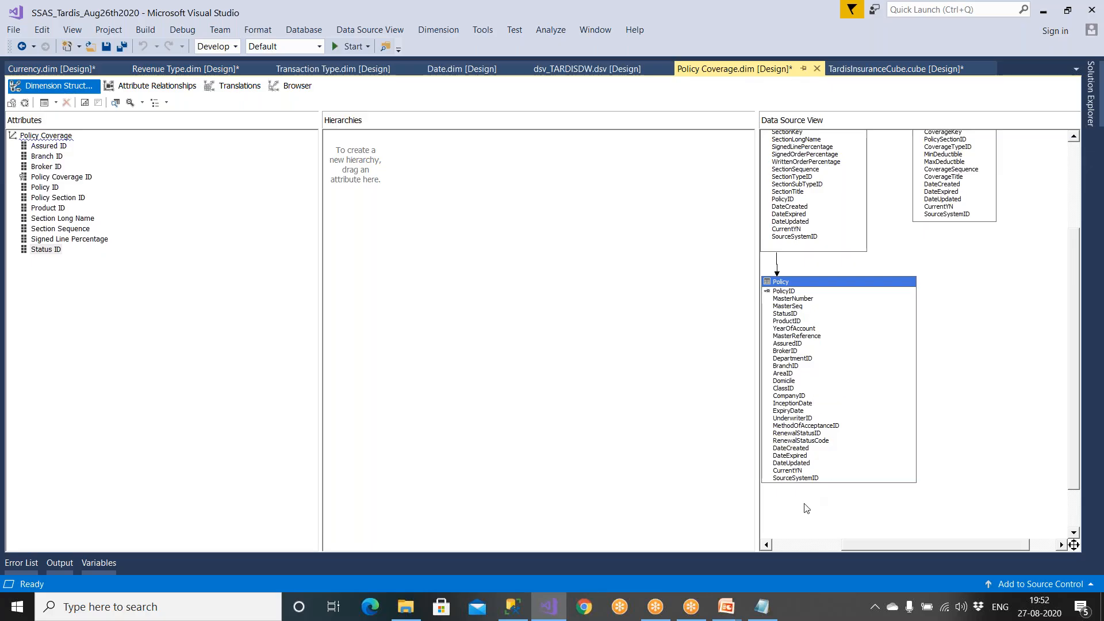
Add RenewalStatusID, MethodOfAcceptanceID, UnderwriterID and DepartmentID from the Policy table as attributes.
click(871, 480)
drag(918, 485, 919, 529)
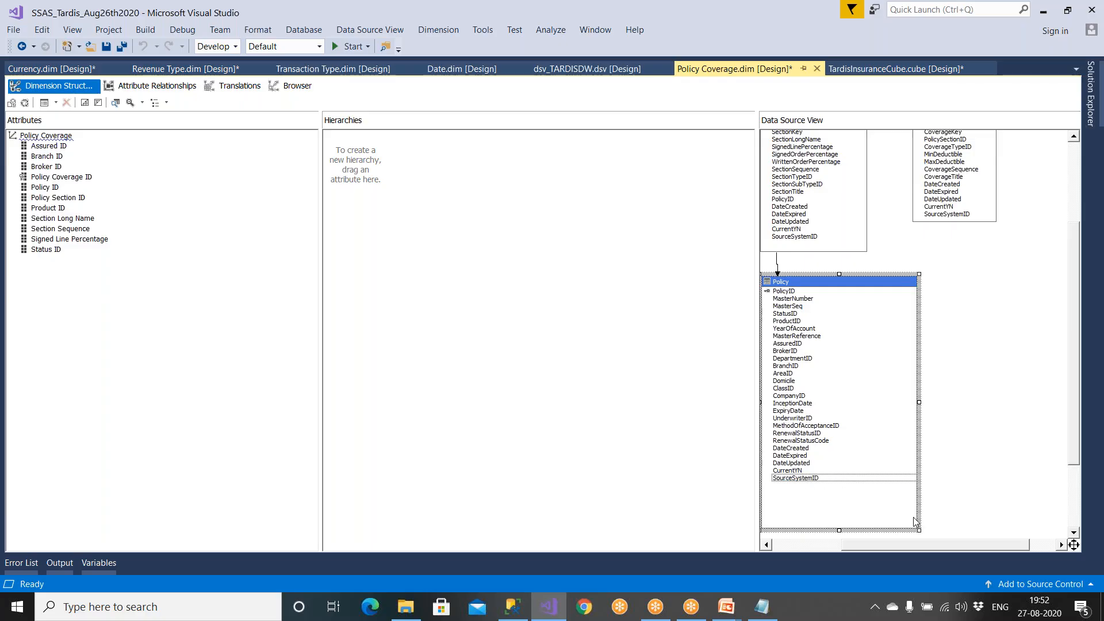
click(805, 441)
click(798, 435)
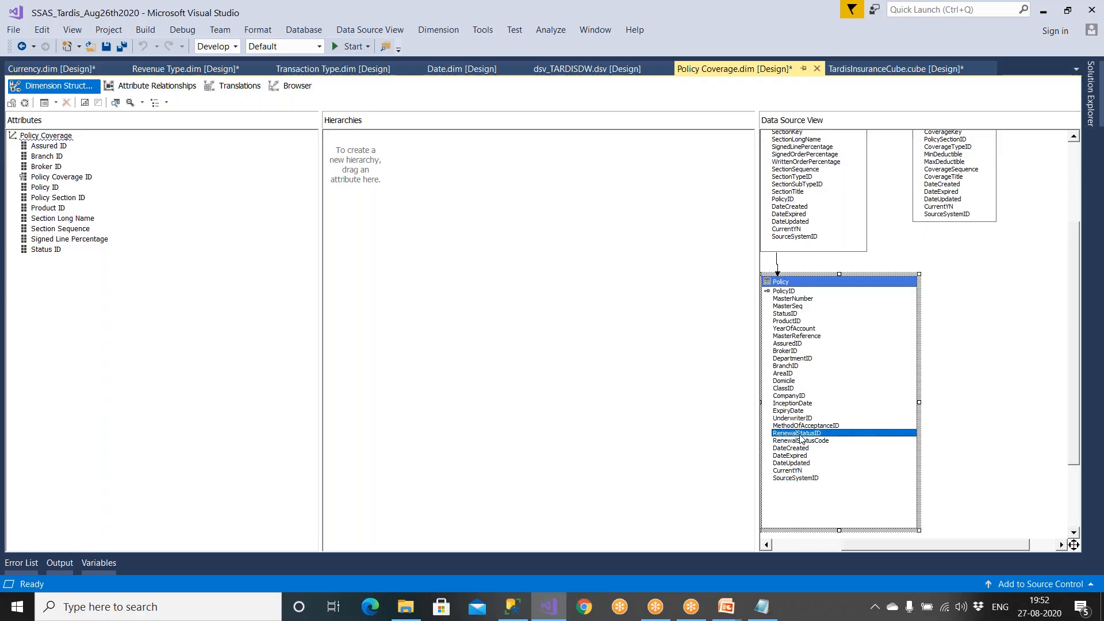
drag(413, 420, 273, 412)
drag(805, 425, 202, 414)
drag(802, 418, 184, 386)
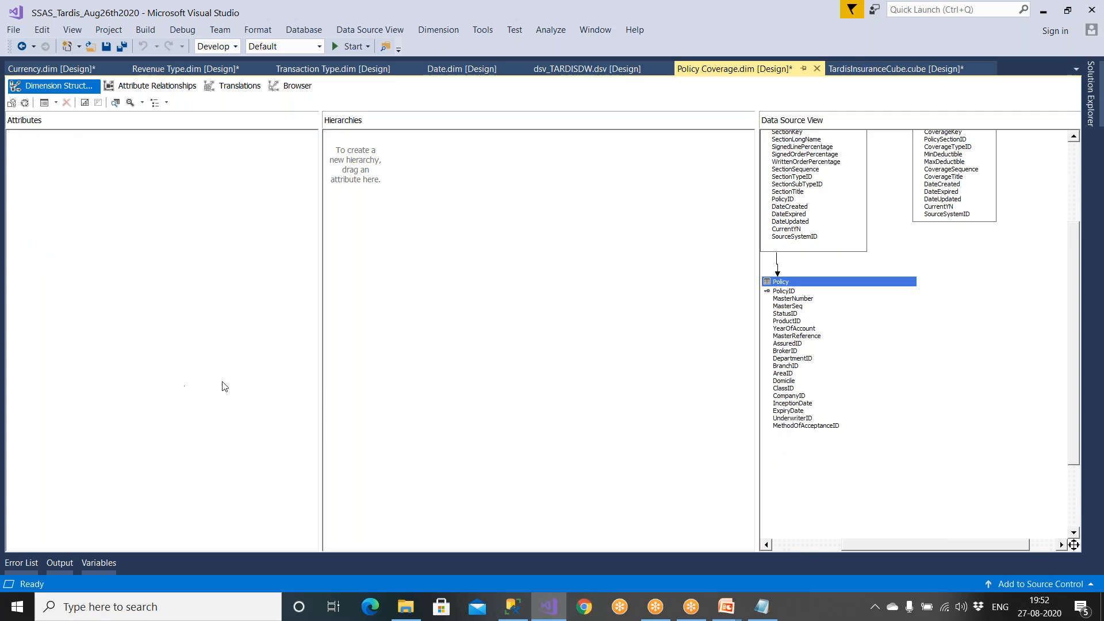
click(792, 388)
click(791, 350)
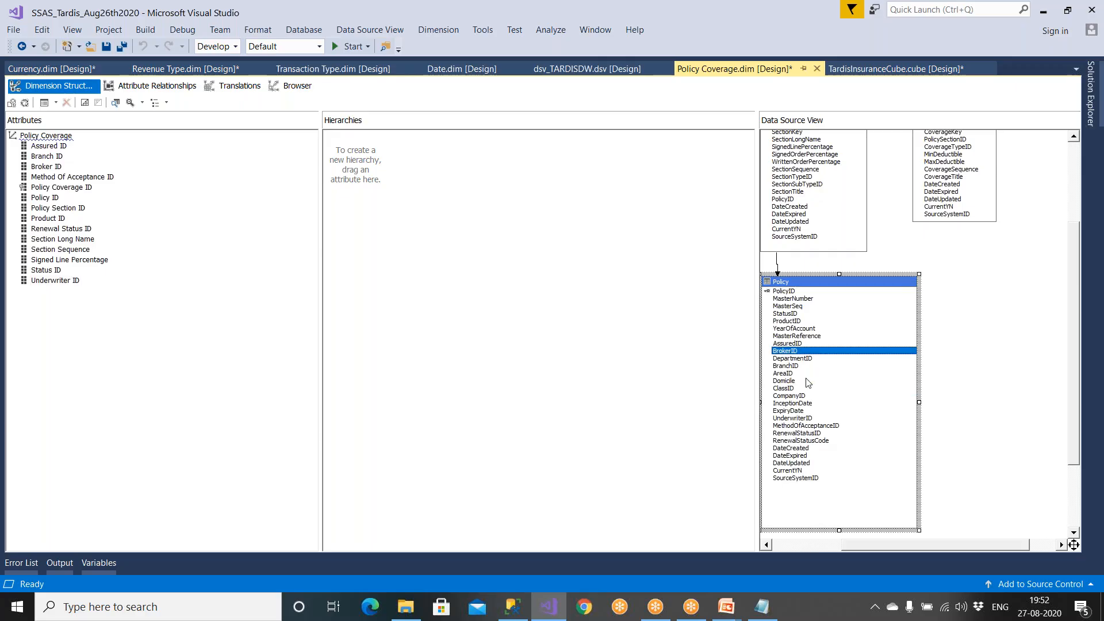
drag(793, 359, 241, 375)
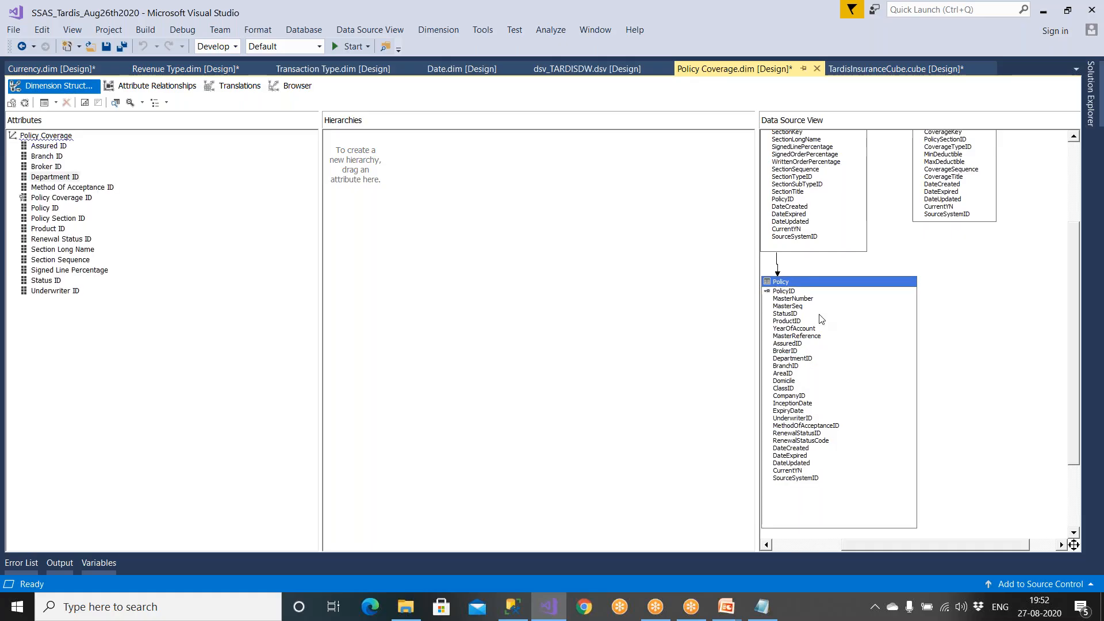
Review the PolicyCoverage table's columns and add CoverageKey and CoverageTitle as attributes.
scroll(957, 277, up, 3)
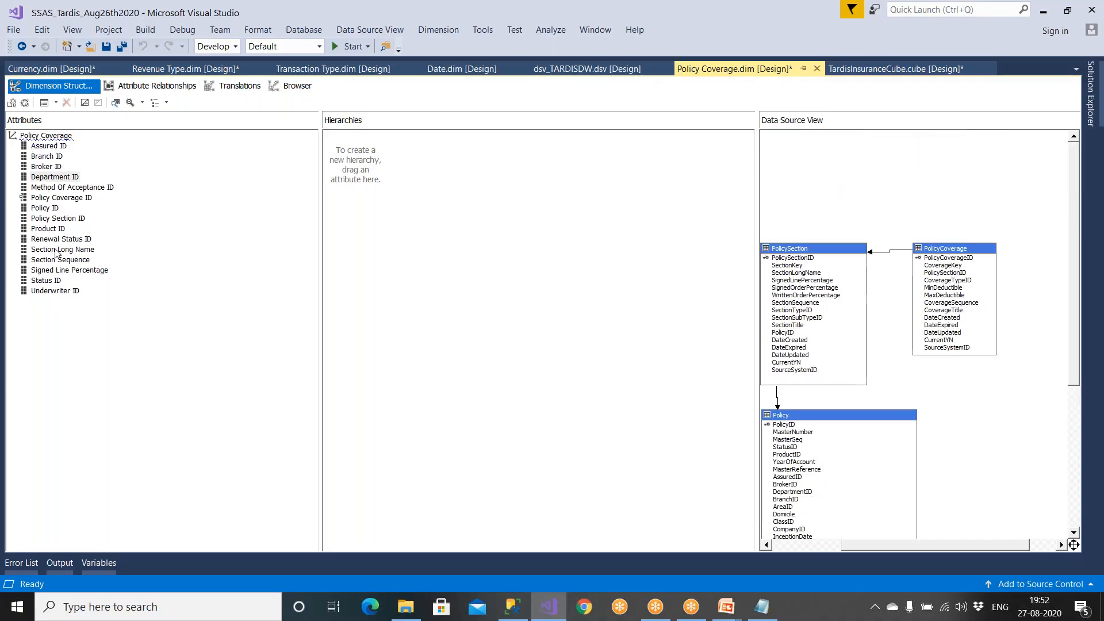
click(949, 281)
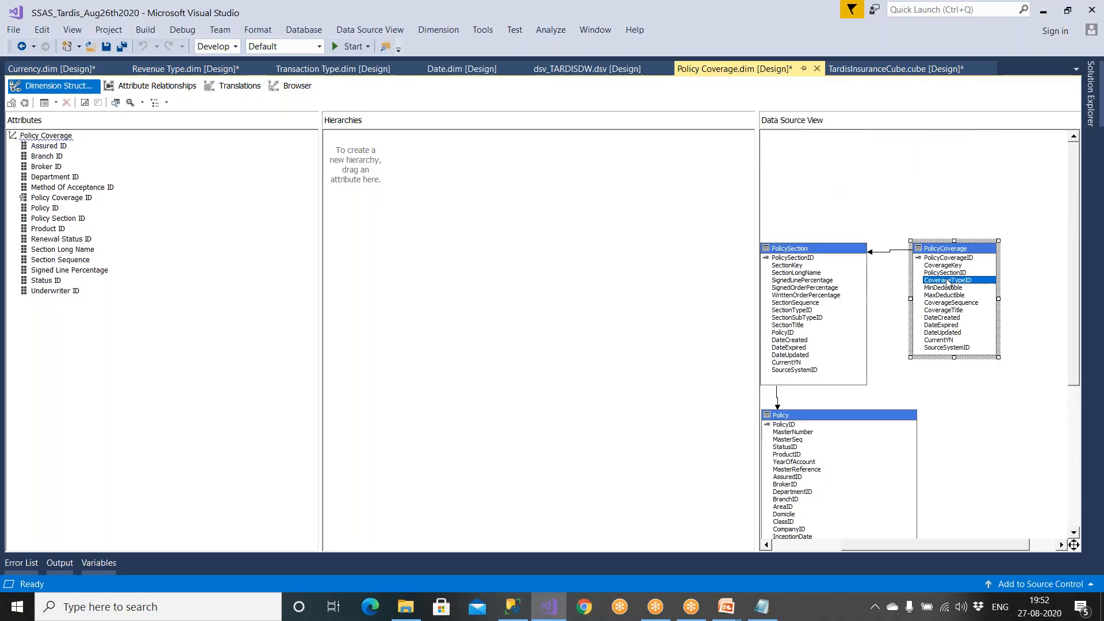
click(949, 267)
click(950, 280)
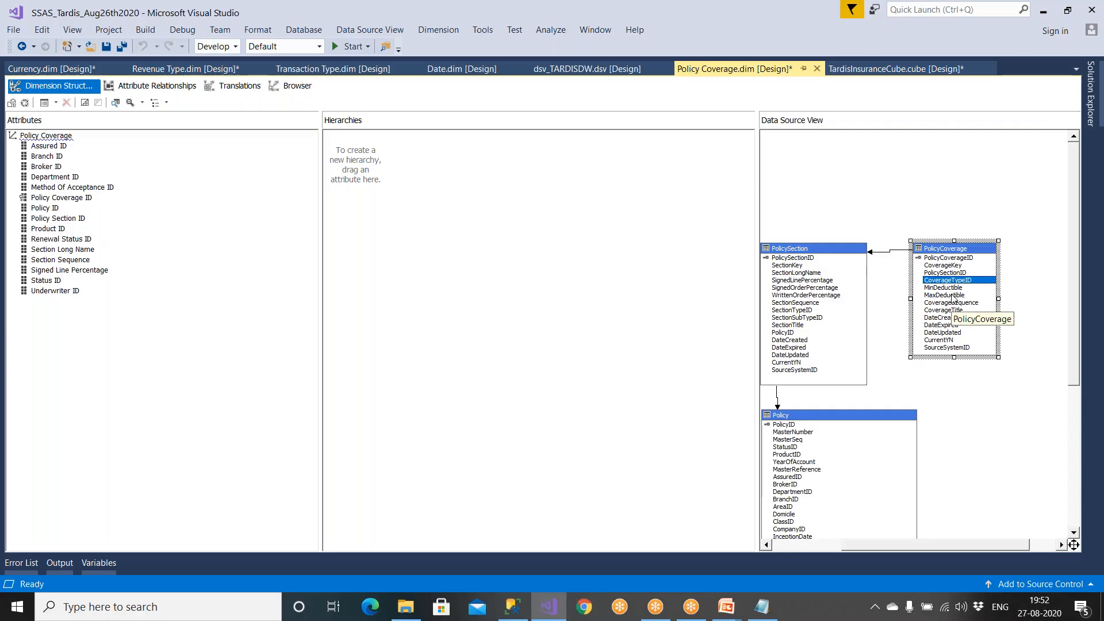
click(951, 273)
click(949, 266)
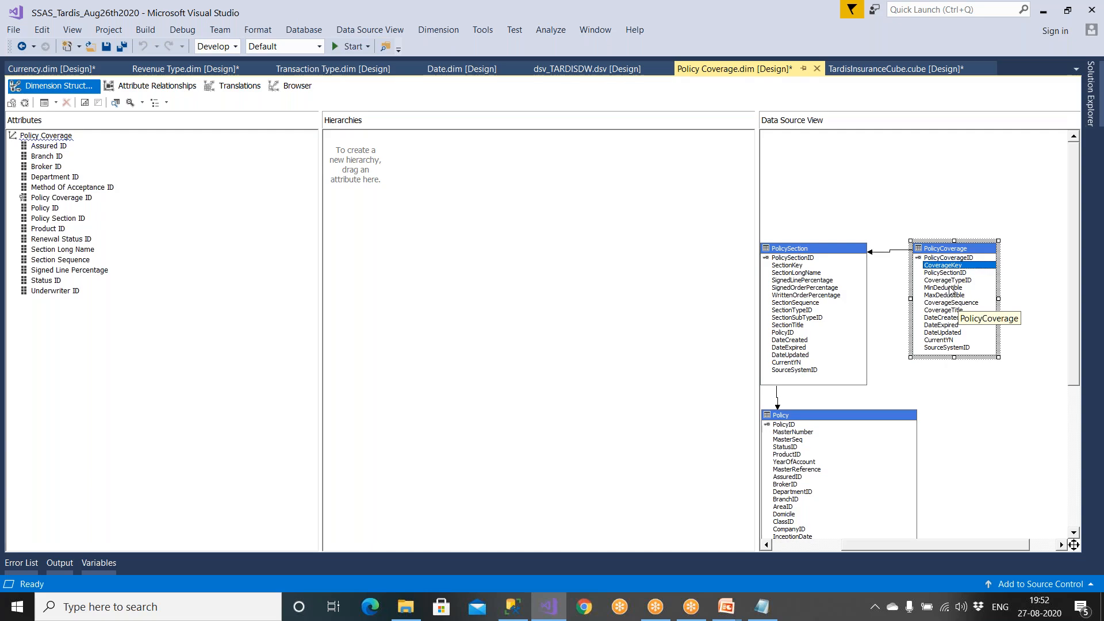
click(952, 281)
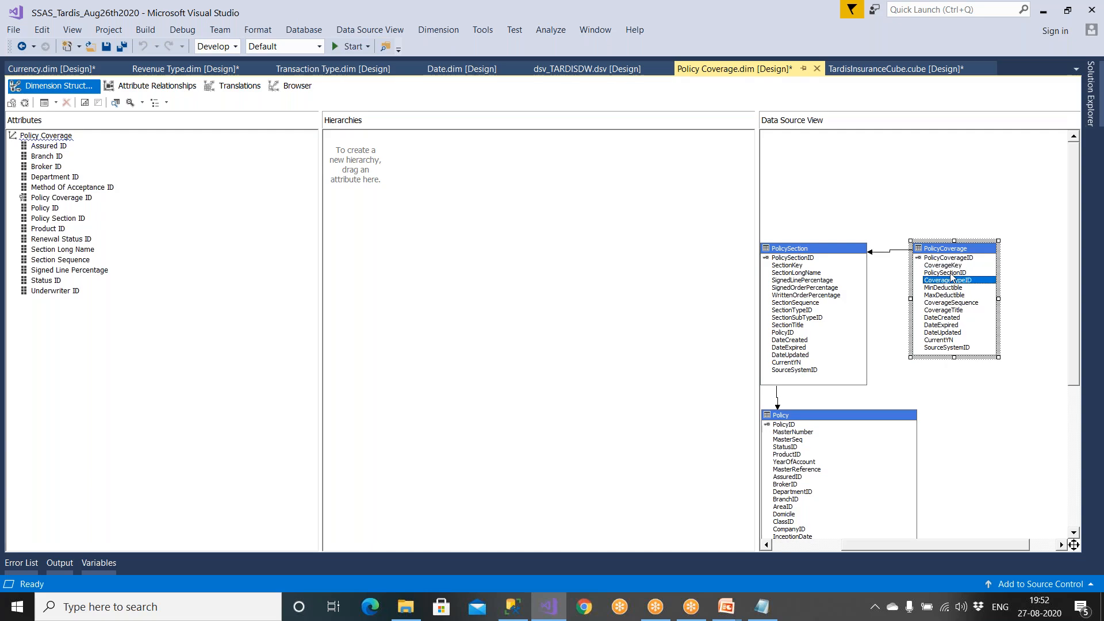
double_click(949, 266)
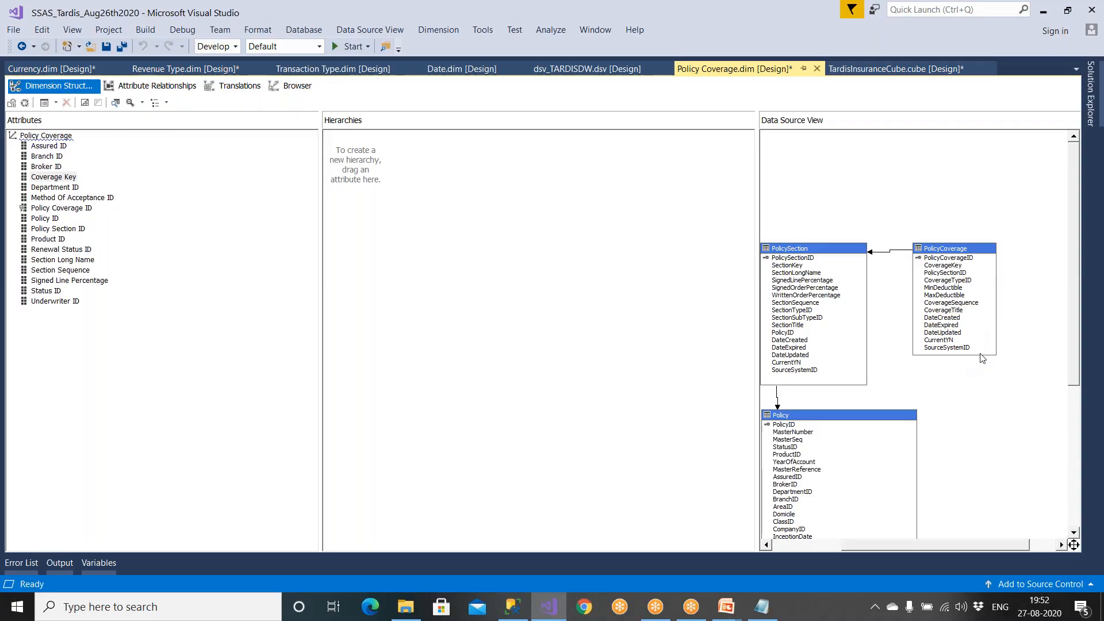
double_click(948, 310)
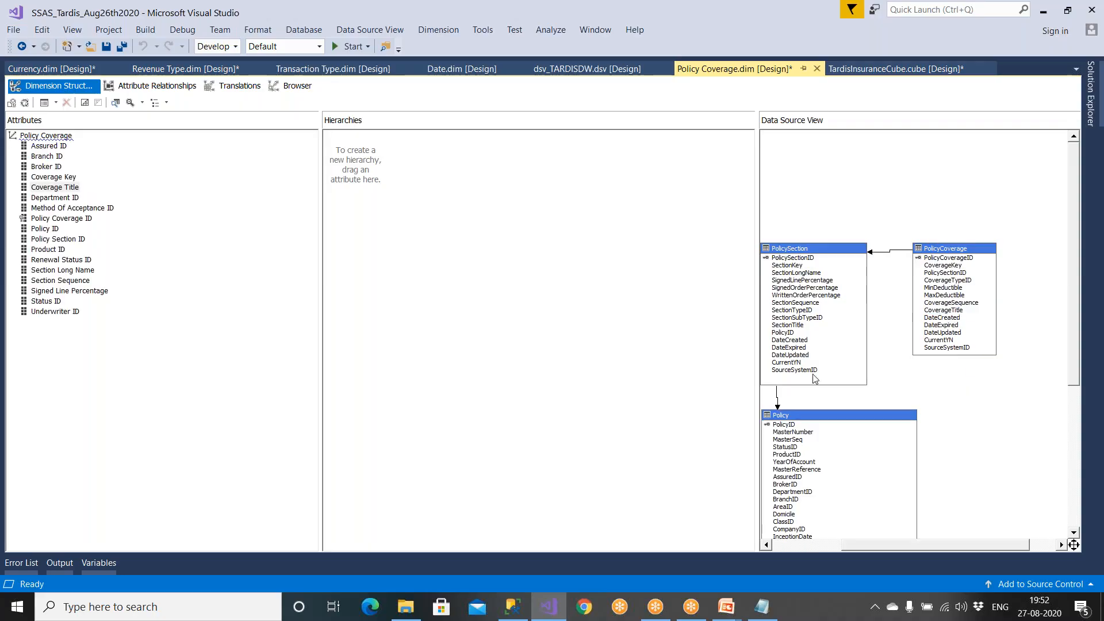
Add CoverageSequence, MinDeductible, MaxDeductible and CoverageTypeID from the PolicyCoverage table as attributes.
drag(964, 303, 231, 321)
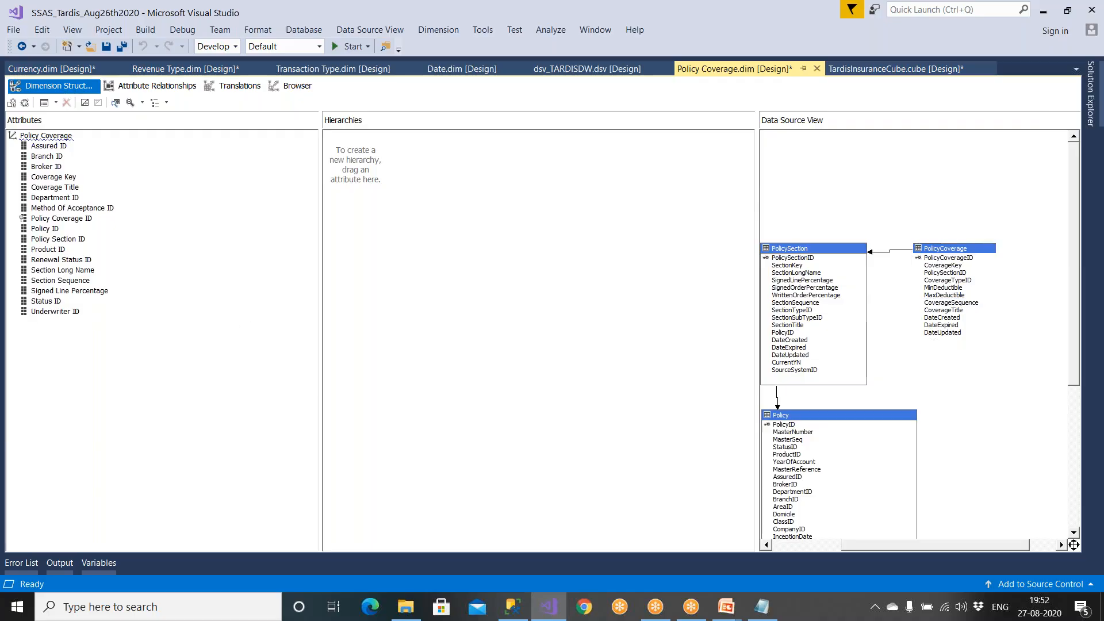
drag(947, 288, 210, 411)
drag(946, 294, 135, 443)
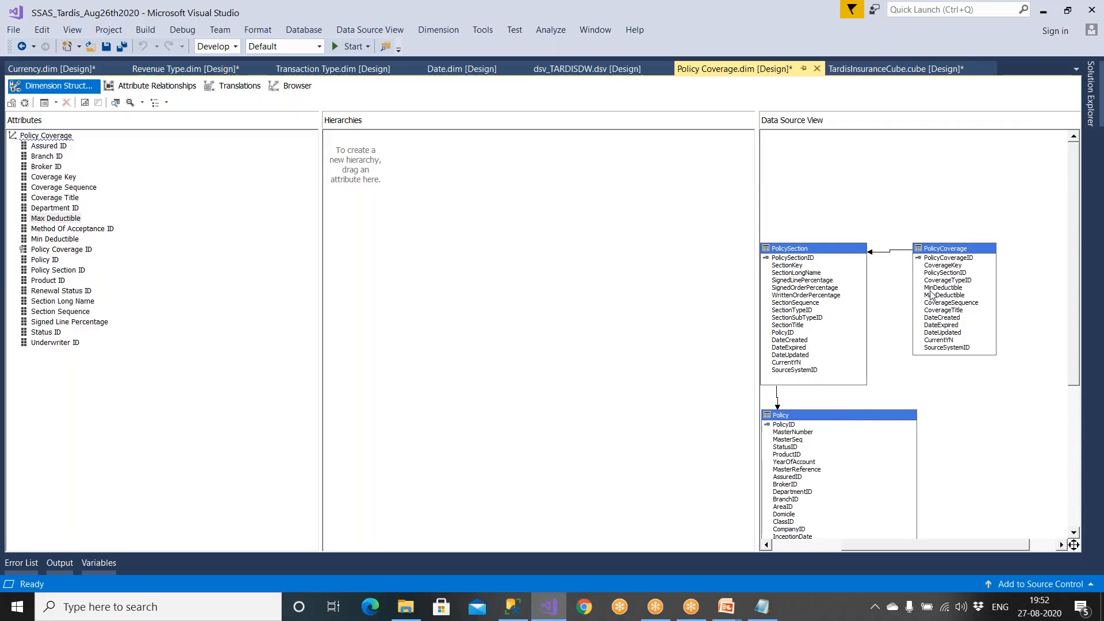
drag(937, 282, 211, 383)
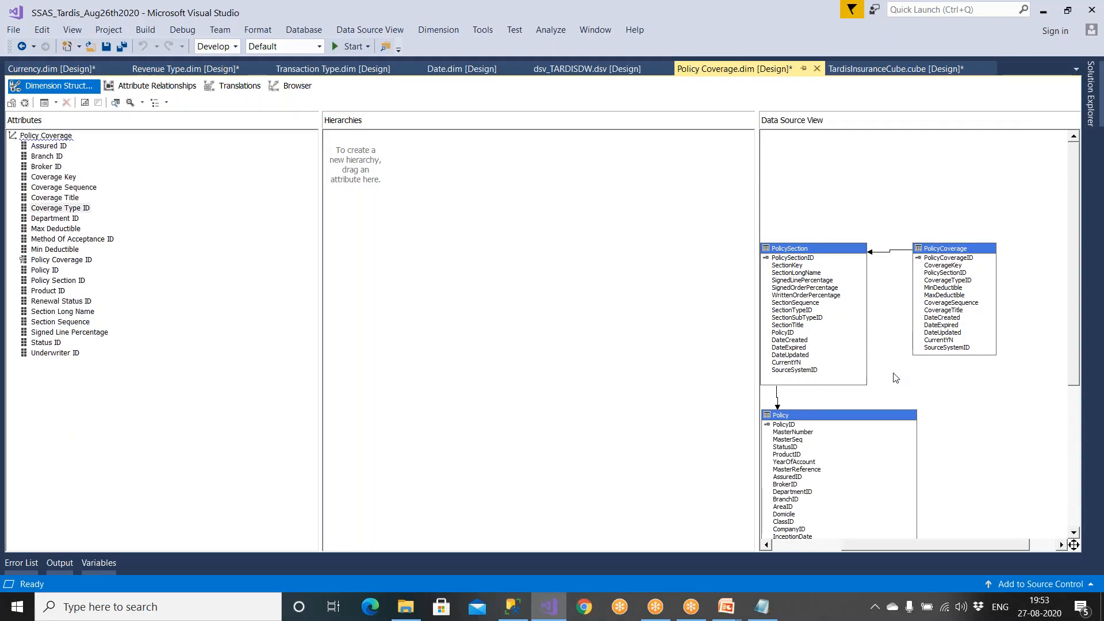
Try adding PolicySectionID from PolicyCoverage as an attribute and delete the duplicate Policy Section ID 1.
drag(945, 273, 119, 340)
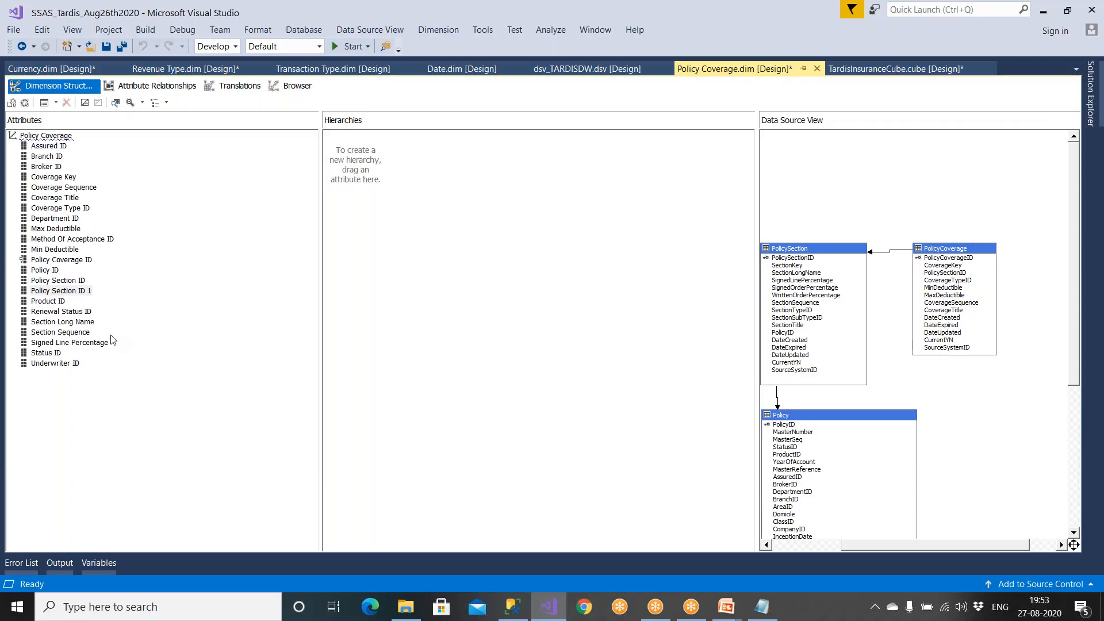
right_click(87, 292)
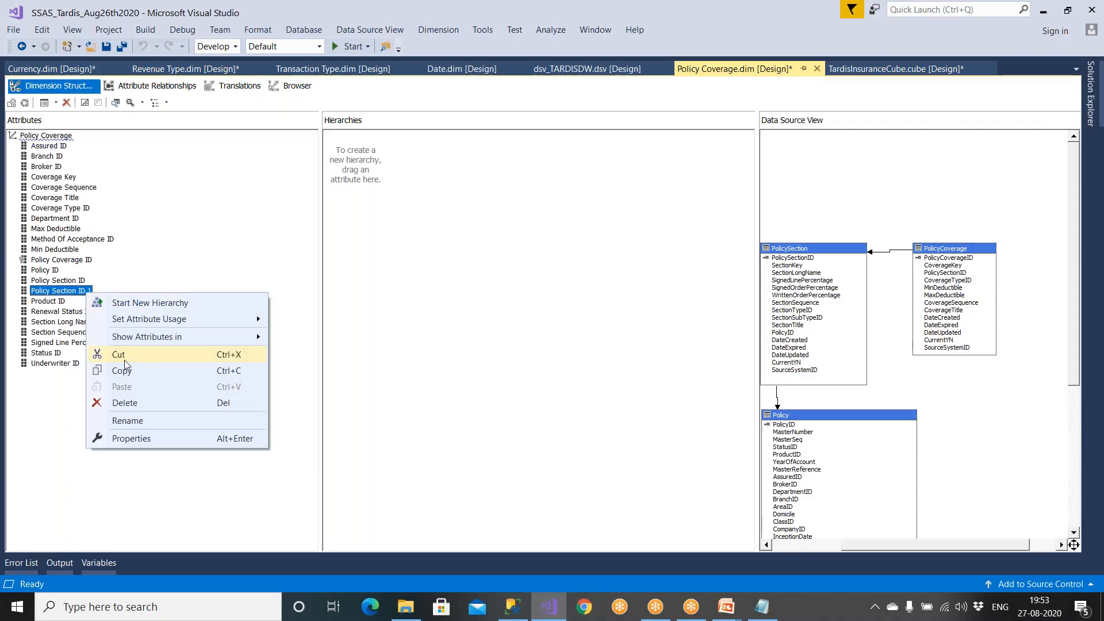
click(137, 403)
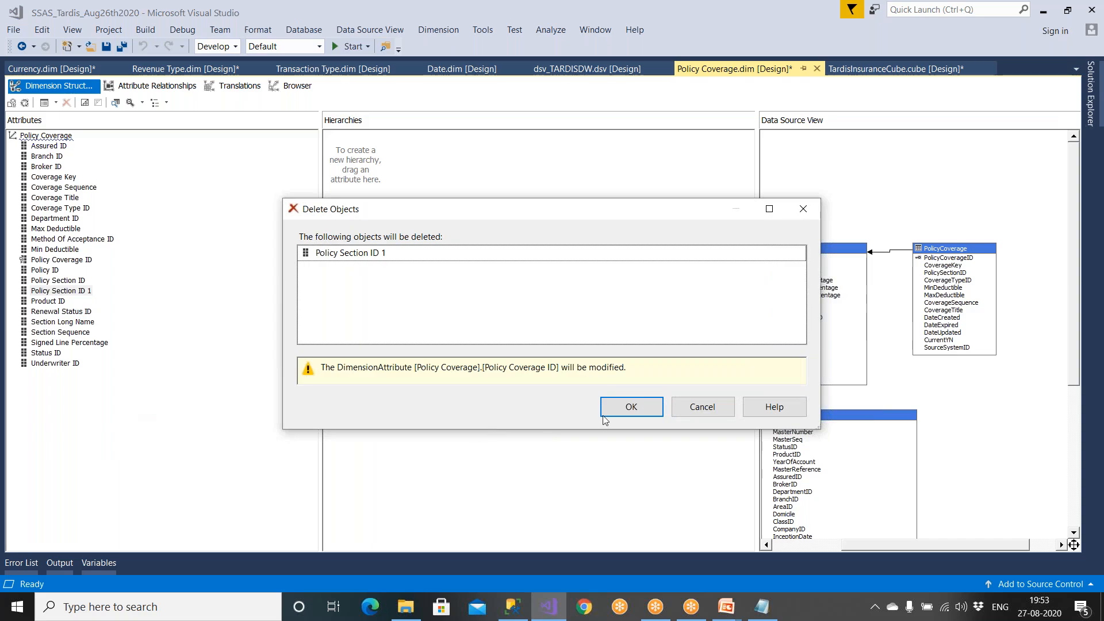
click(630, 407)
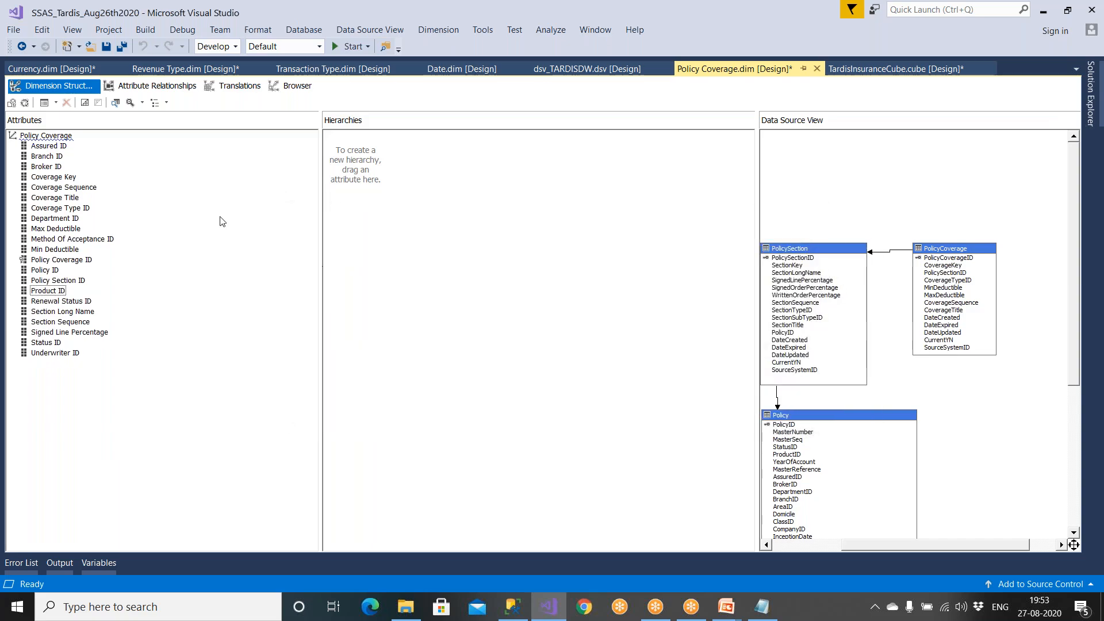
Save the Policy Coverage dimension together with TardisInsuranceCube and the Revenue Type and Currency dimensions.
click(106, 46)
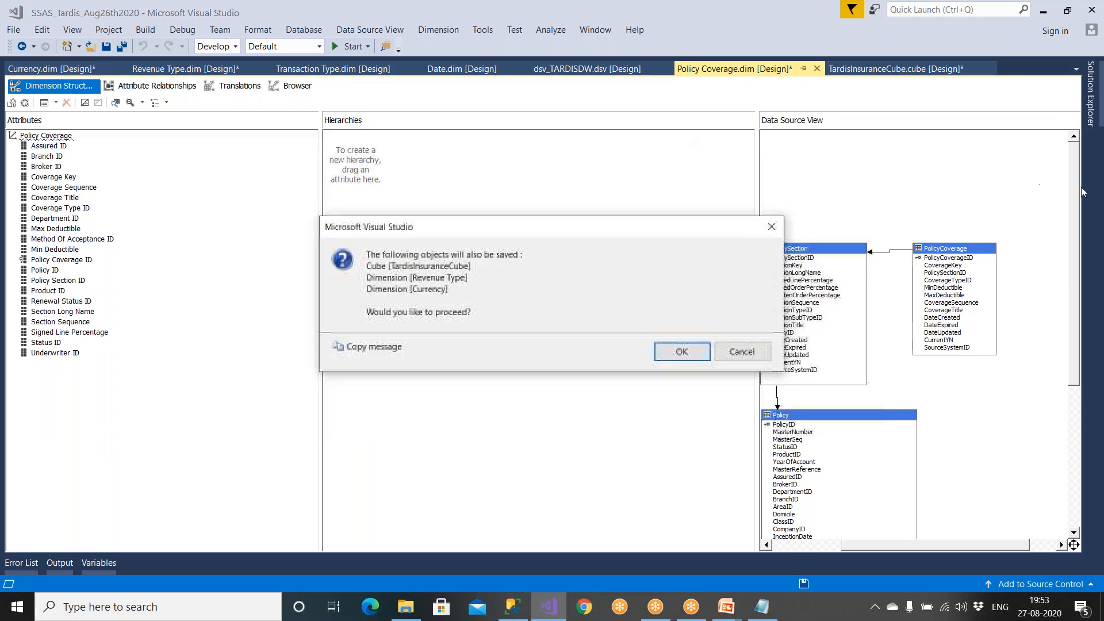
click(677, 351)
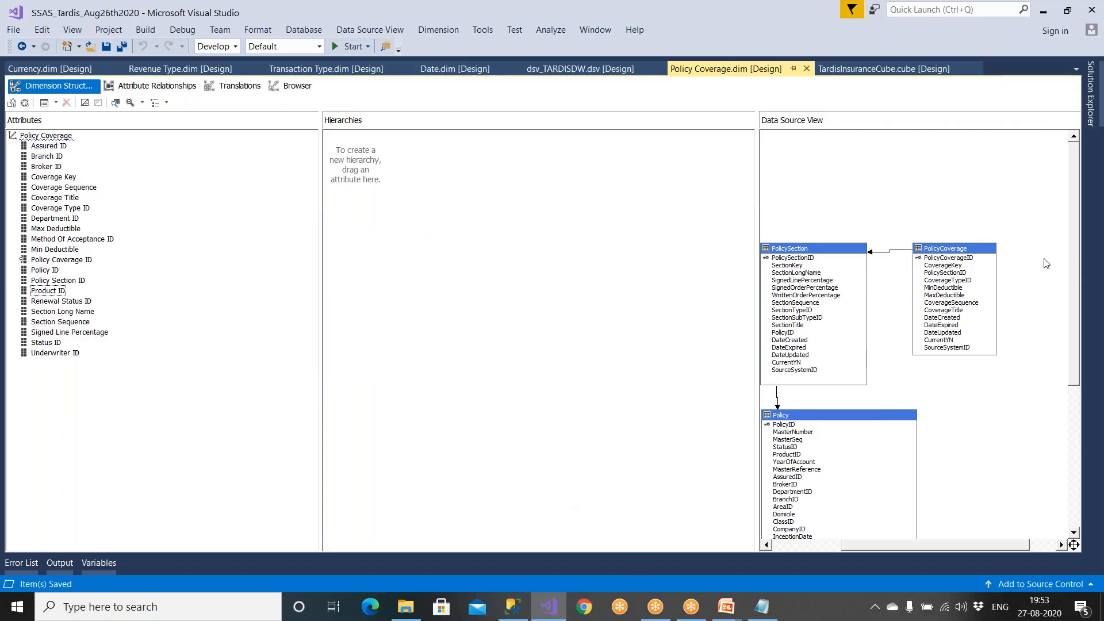
click(1090, 92)
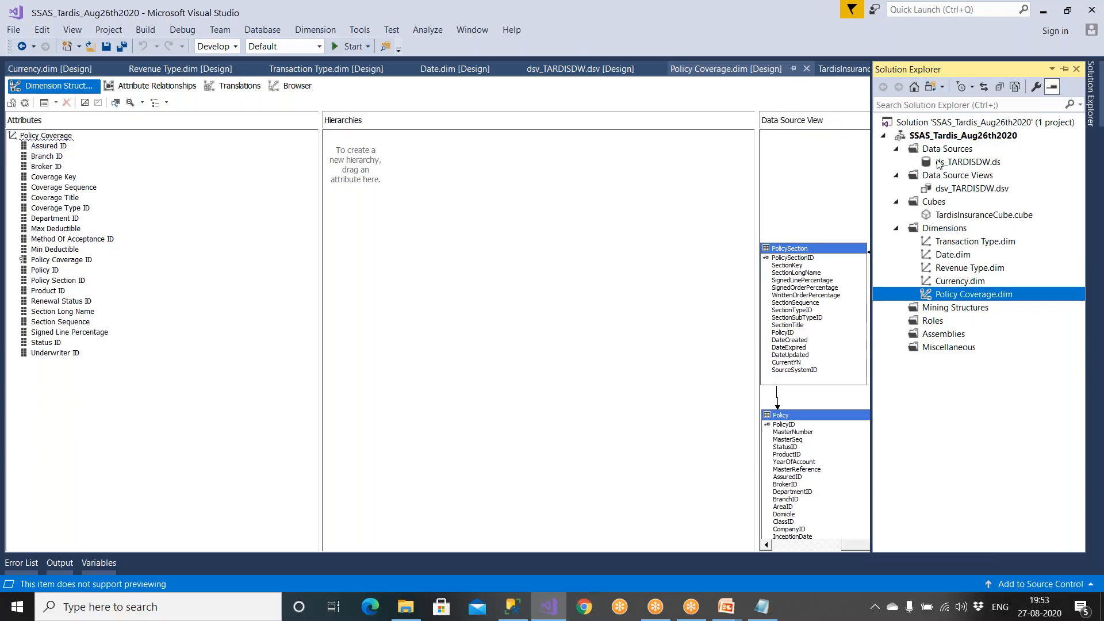
click(941, 138)
right_click(940, 138)
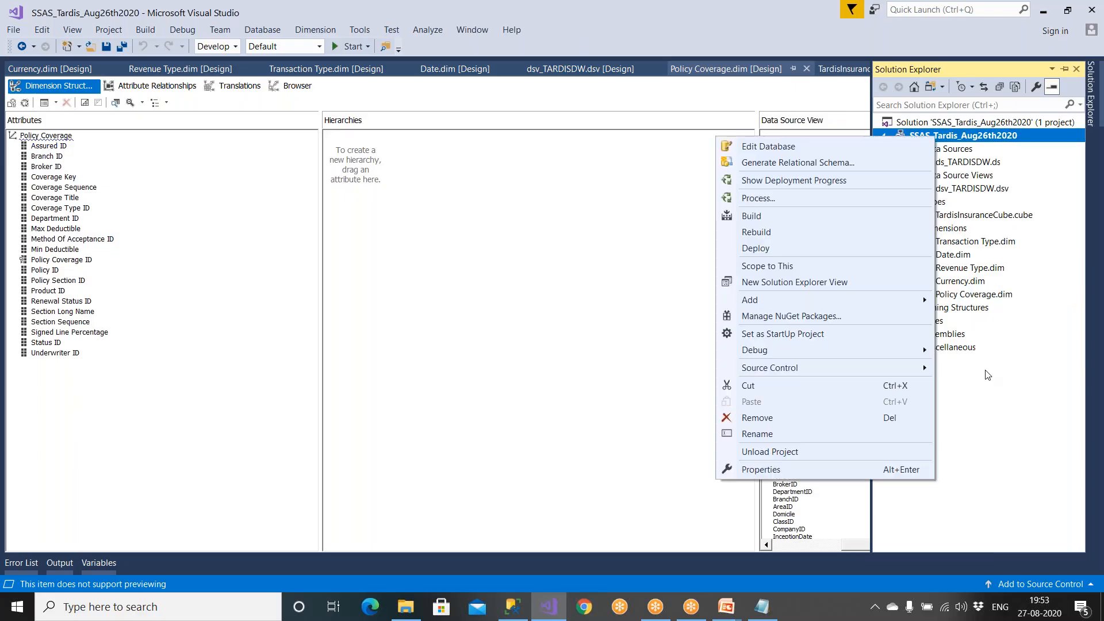
click(988, 385)
click(932, 231)
right_click(932, 232)
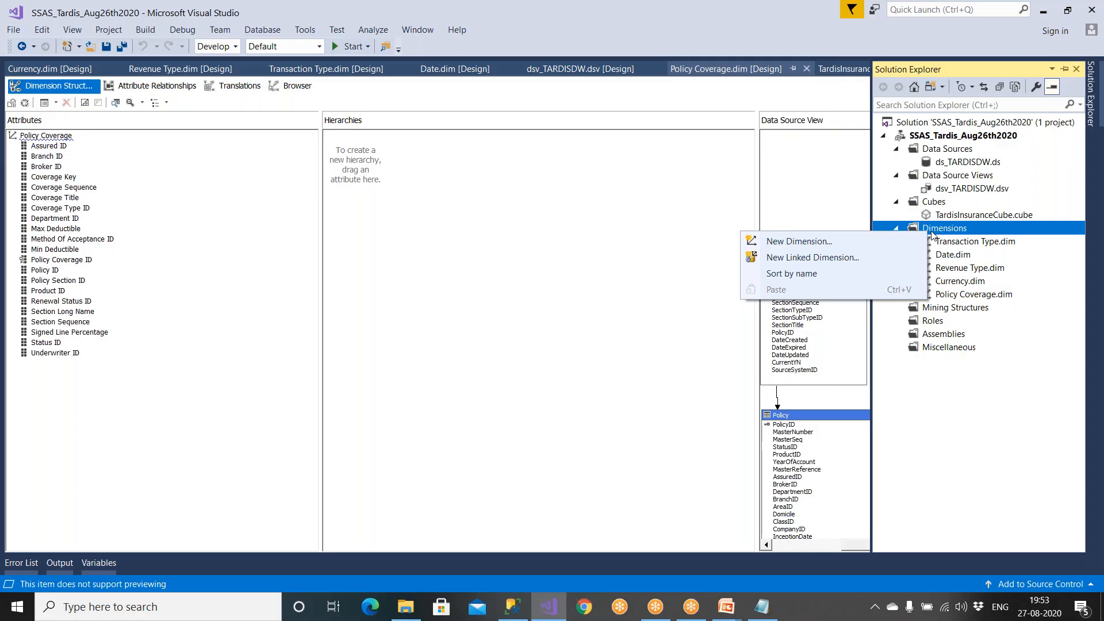
click(938, 141)
right_click(938, 141)
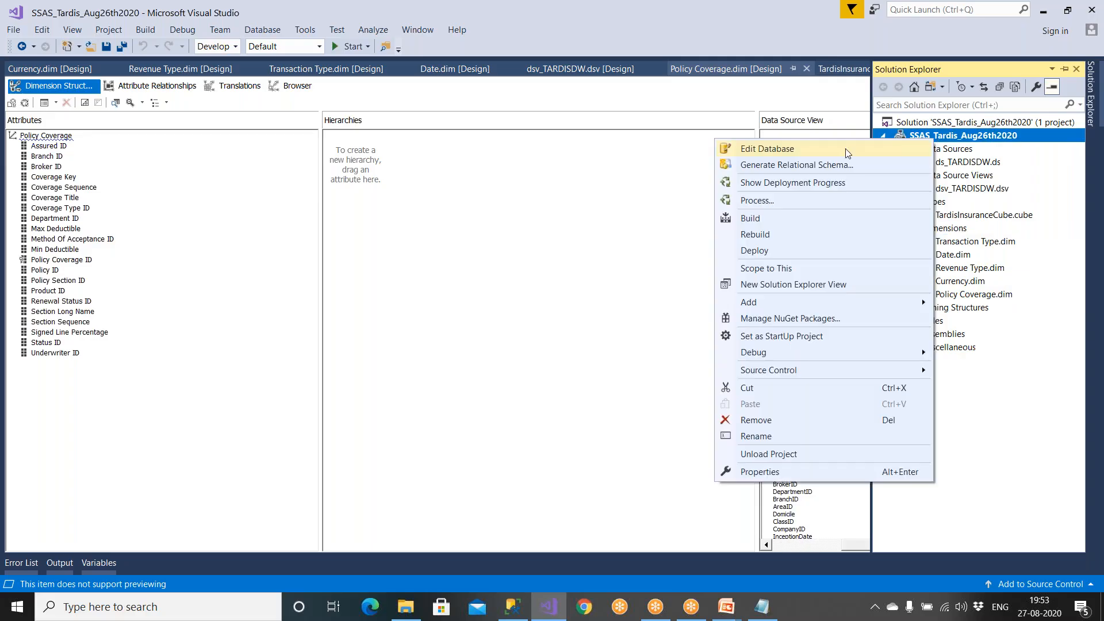
click(762, 209)
click(681, 327)
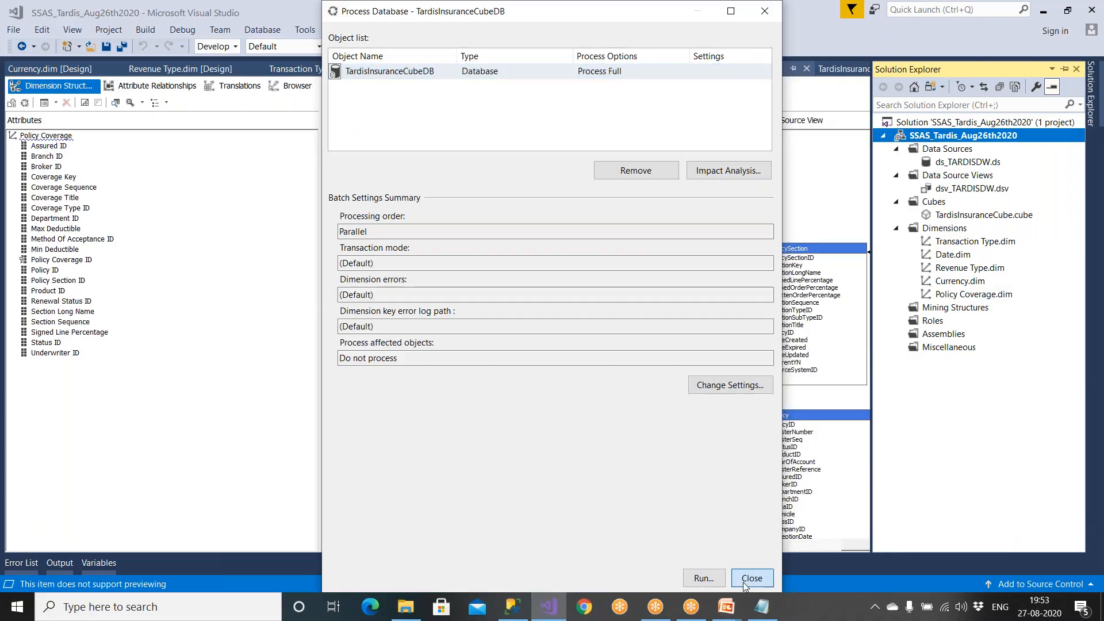
click(751, 578)
Build and deploy the SSAS_Tardis_Aug26th2020 project, overwriting TardisInsuranceCubeDB on the server, and run Process Full on the database.
right_click(949, 141)
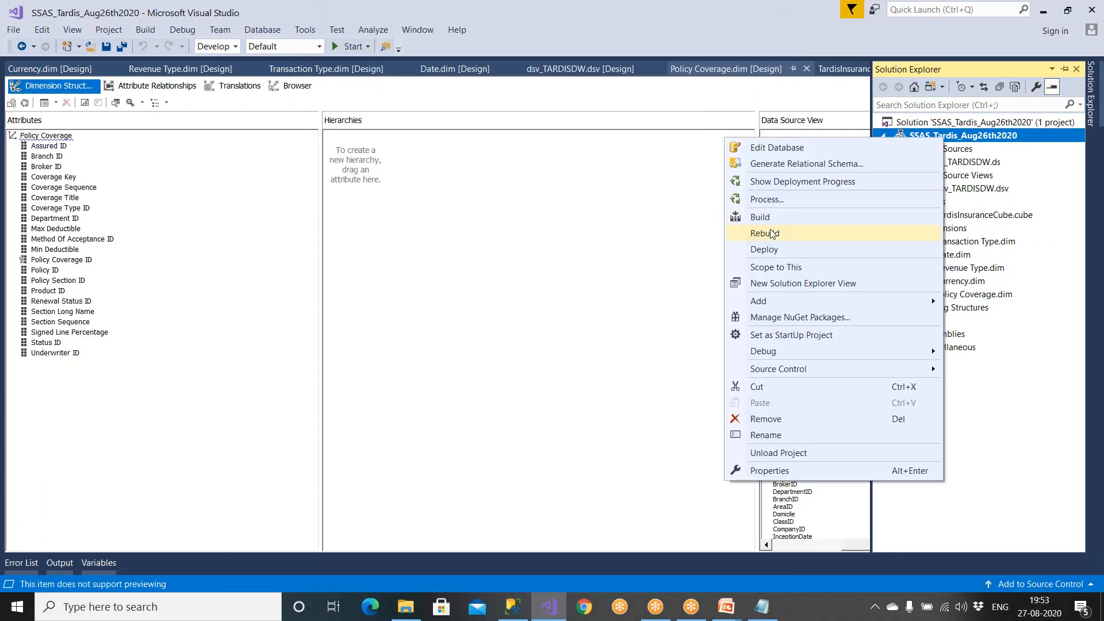
click(771, 200)
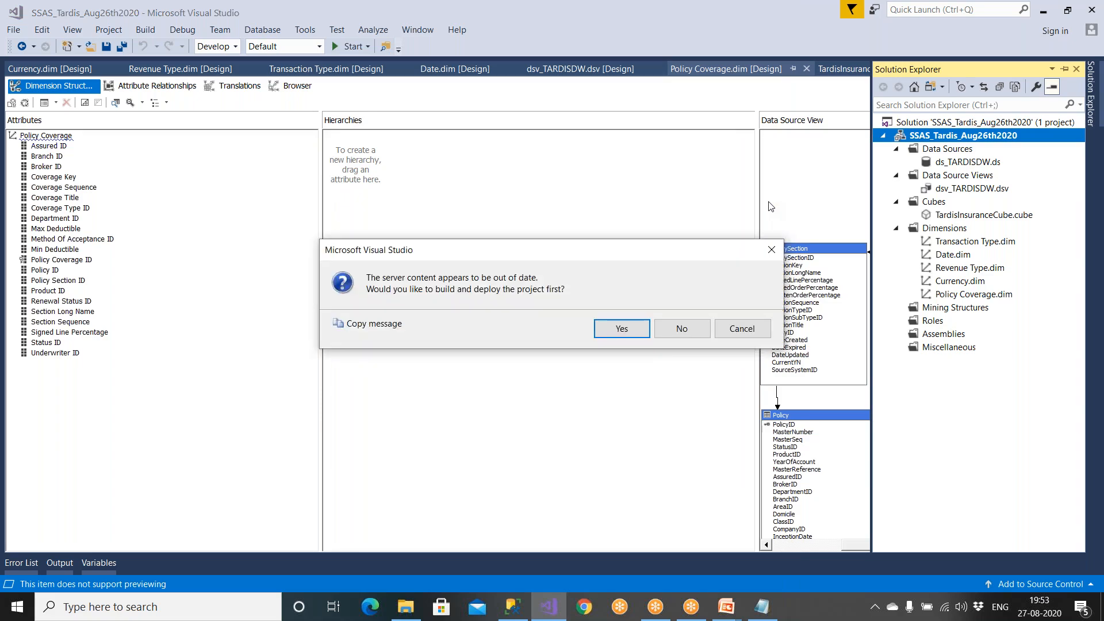
click(622, 326)
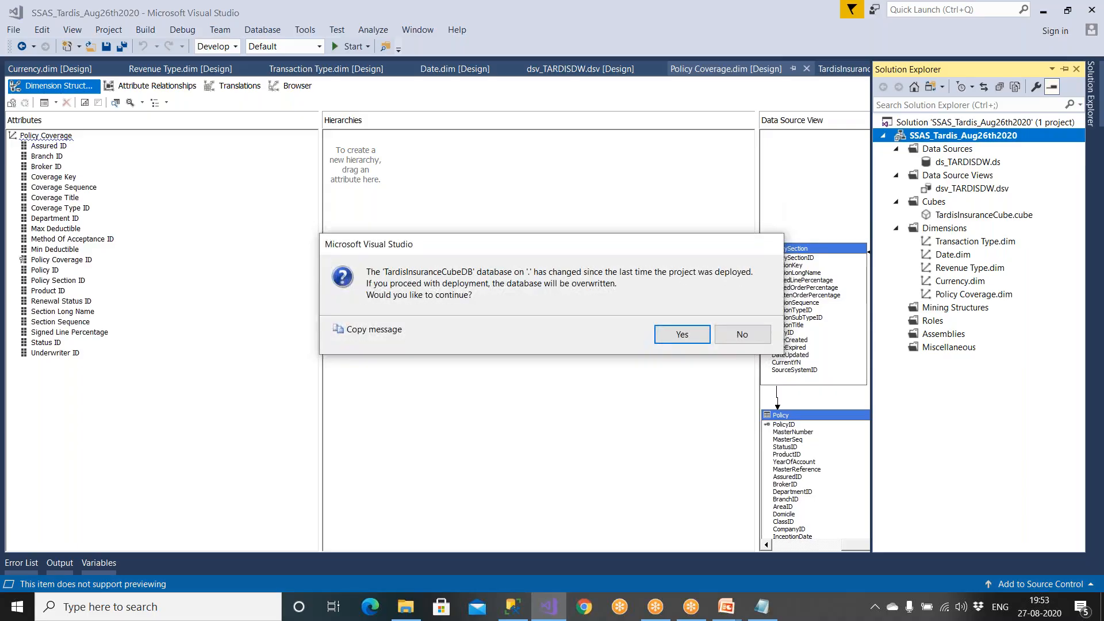
click(667, 338)
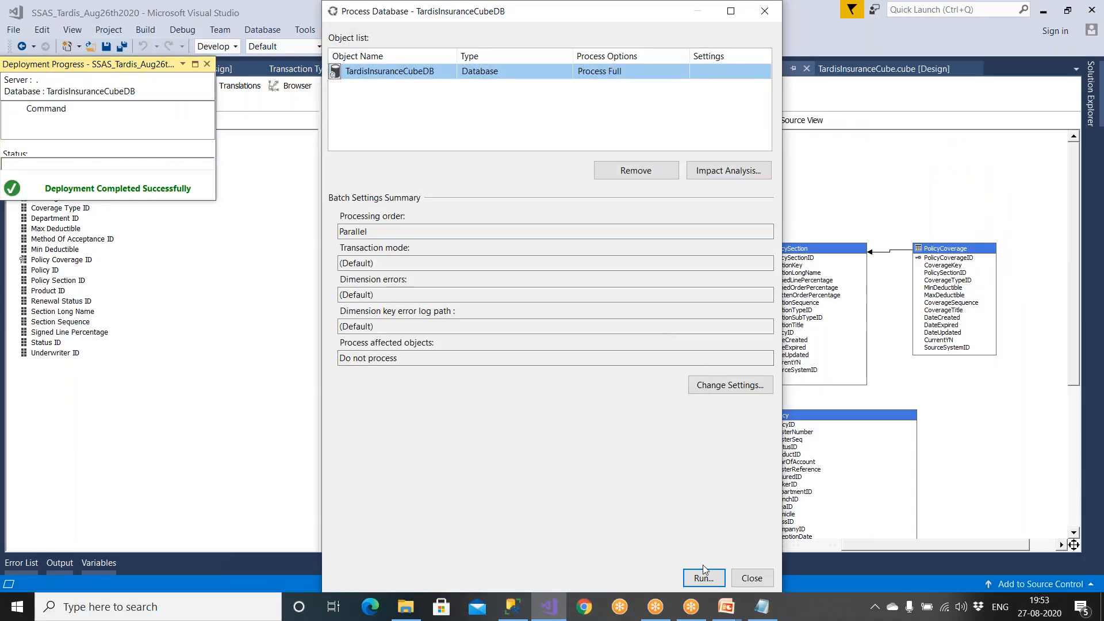
click(713, 582)
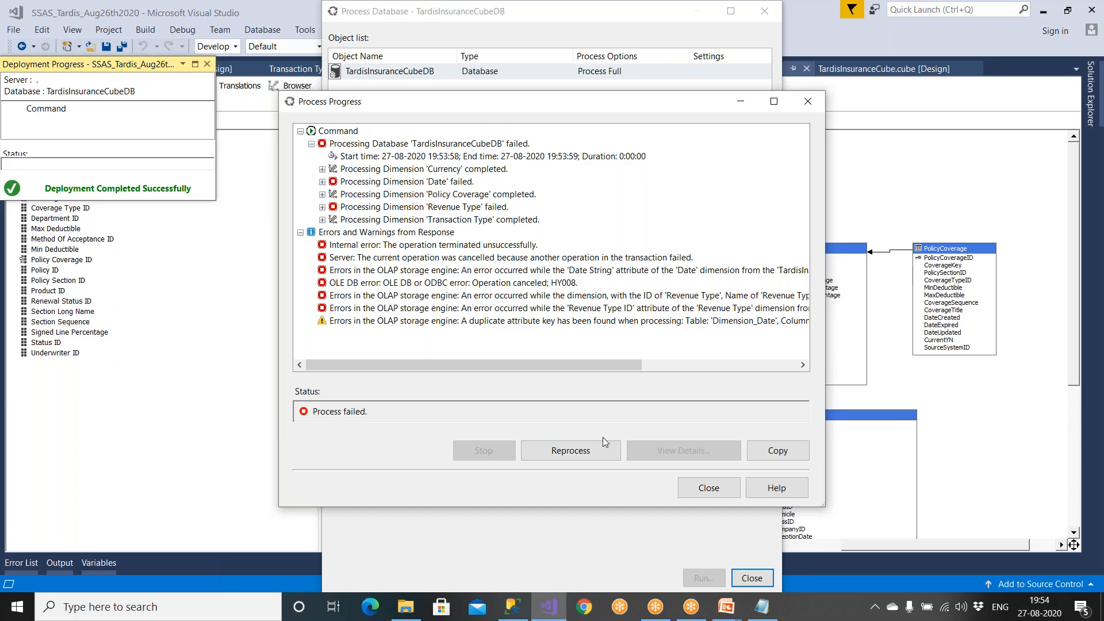
Read the full processing errors and warnings for the Date and Revenue Type dimensions, and close the processing and deployment windows.
click(626, 270)
drag(626, 365, 783, 369)
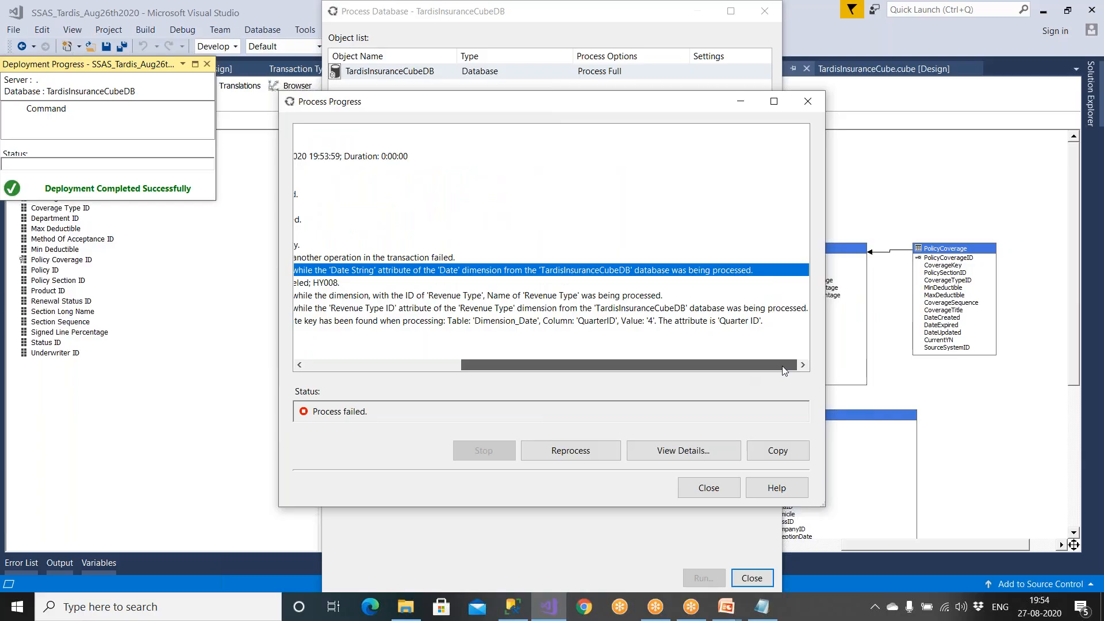
drag(783, 369, 735, 368)
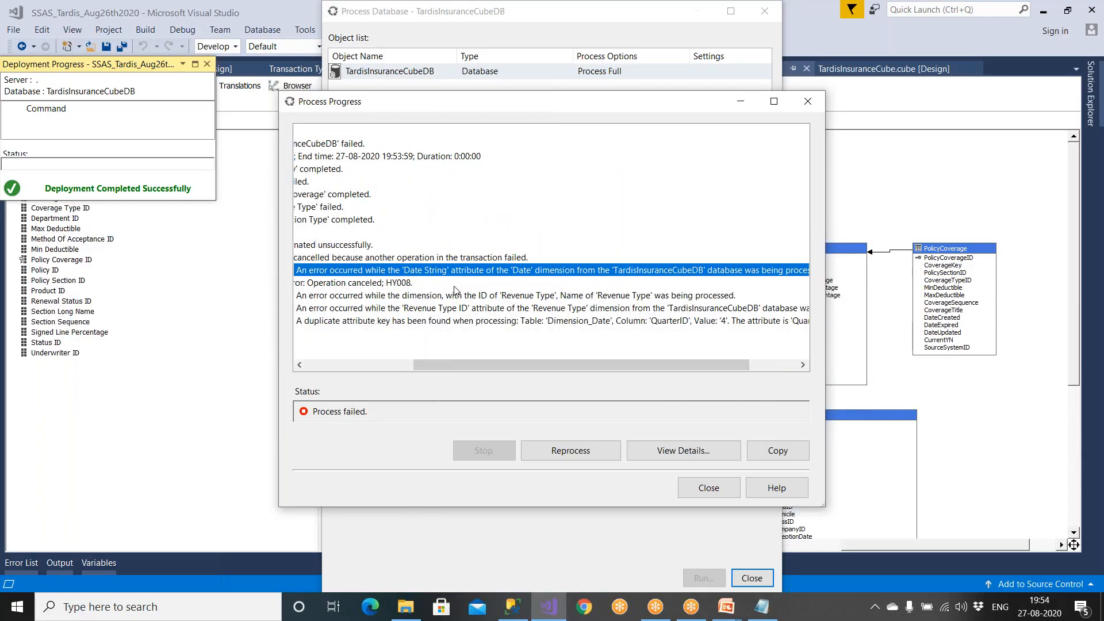
click(401, 365)
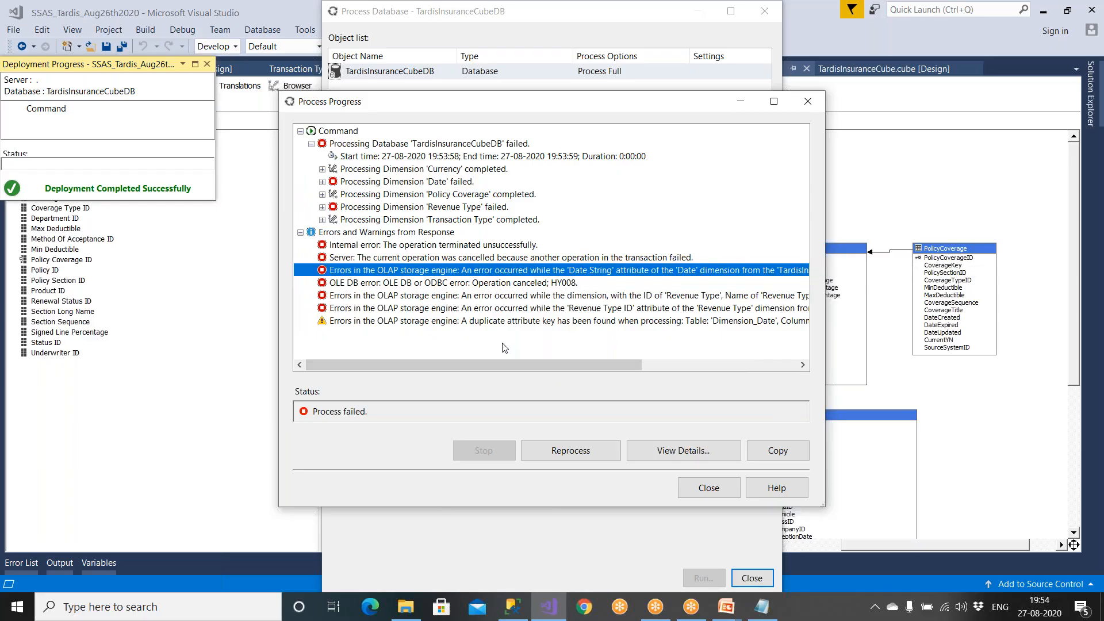
click(410, 308)
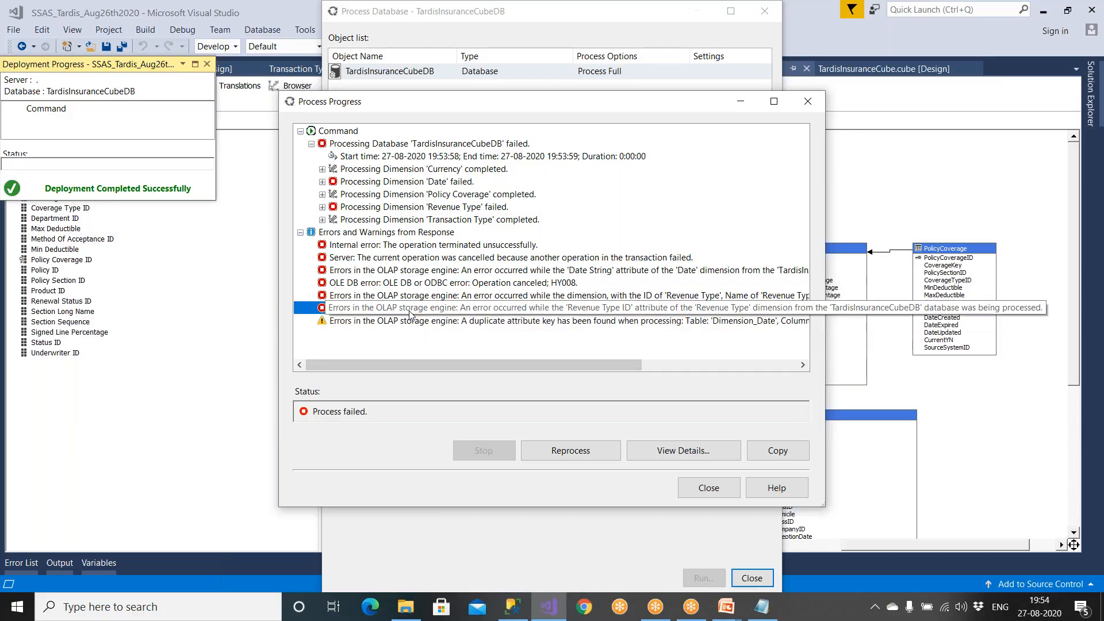
drag(554, 365, 737, 371)
click(723, 323)
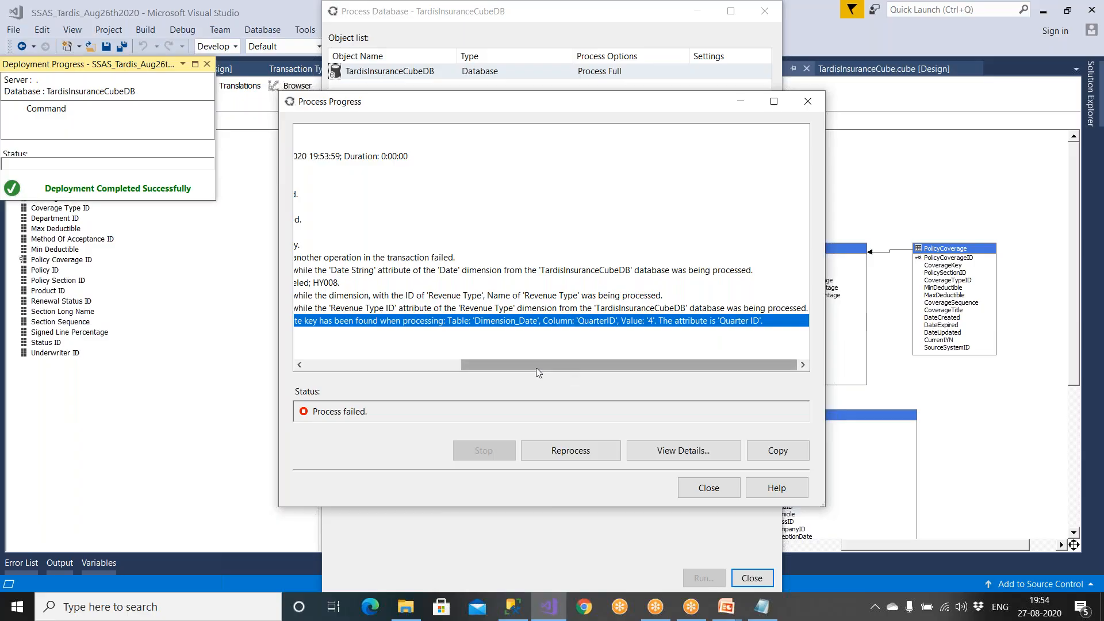
drag(536, 368, 437, 368)
click(437, 367)
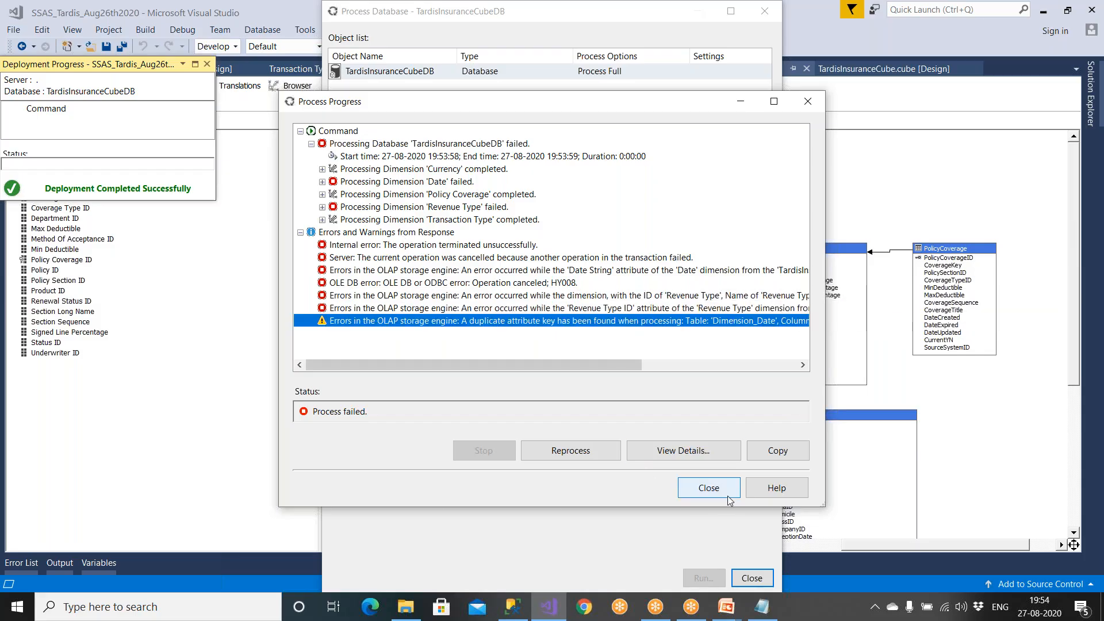
click(709, 487)
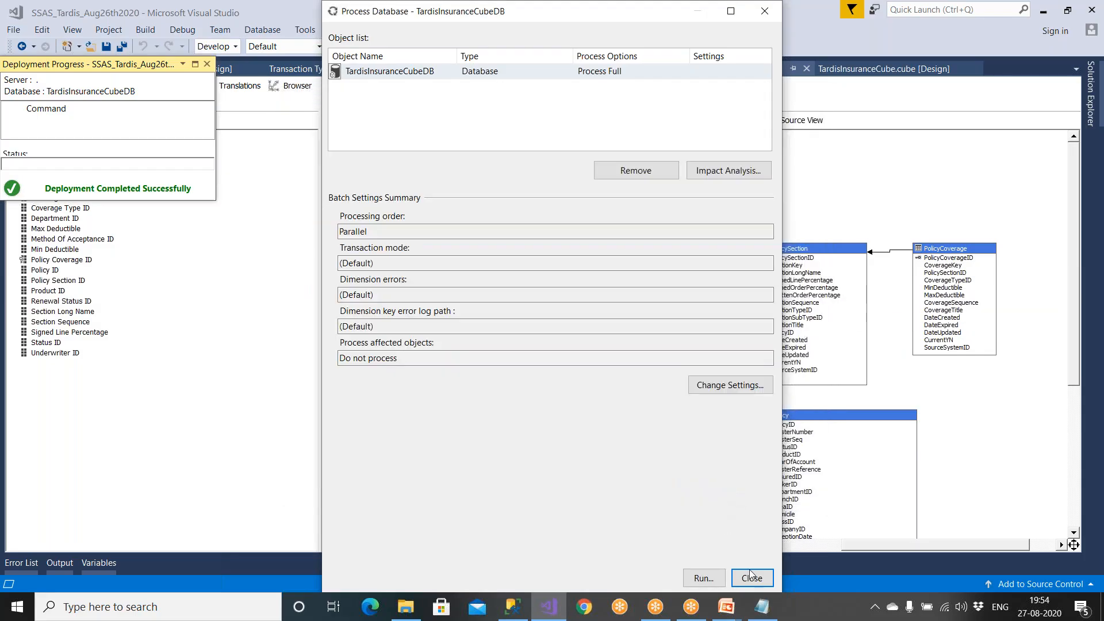
click(755, 587)
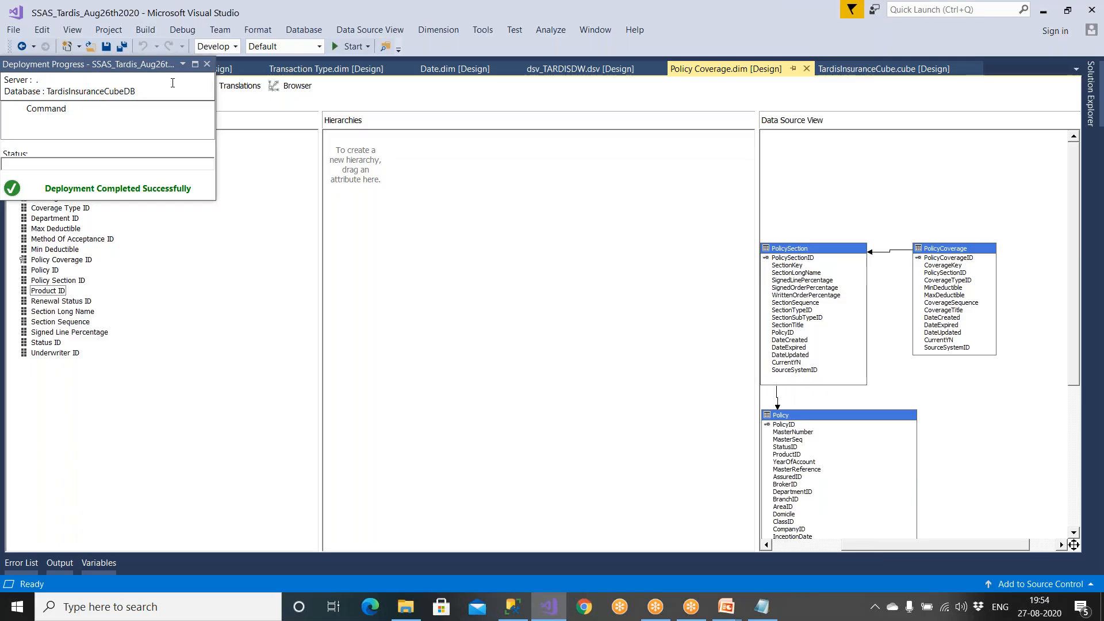
click(207, 65)
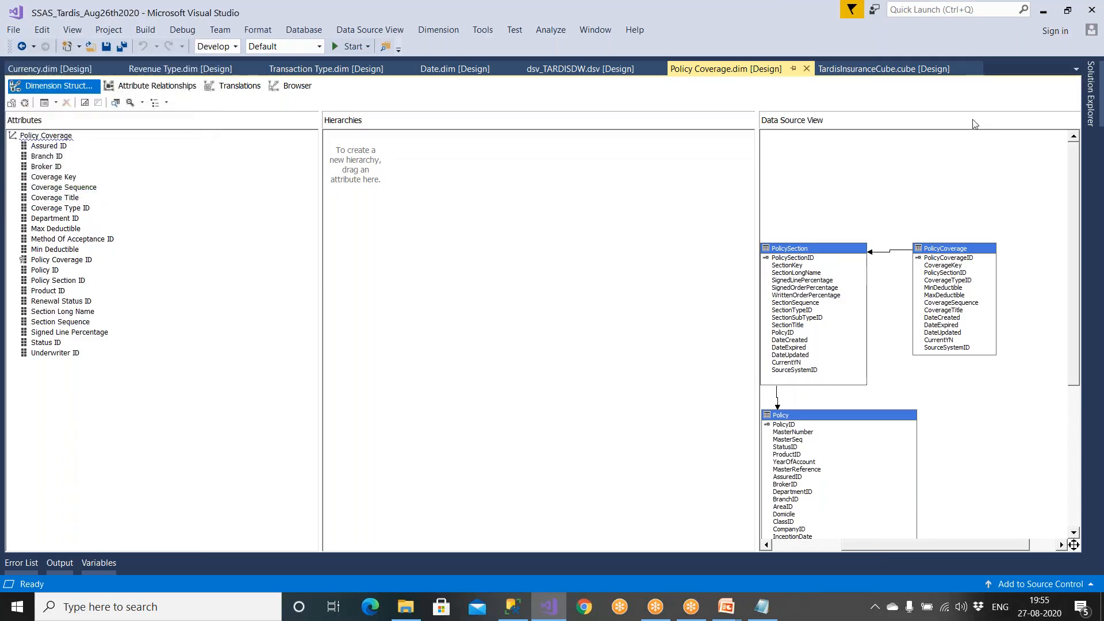
Switch to the Notepad notes and add the sample rows "2012 S1 Q1 10" and "2012 S1 Q2 20" below the list.
key(super)
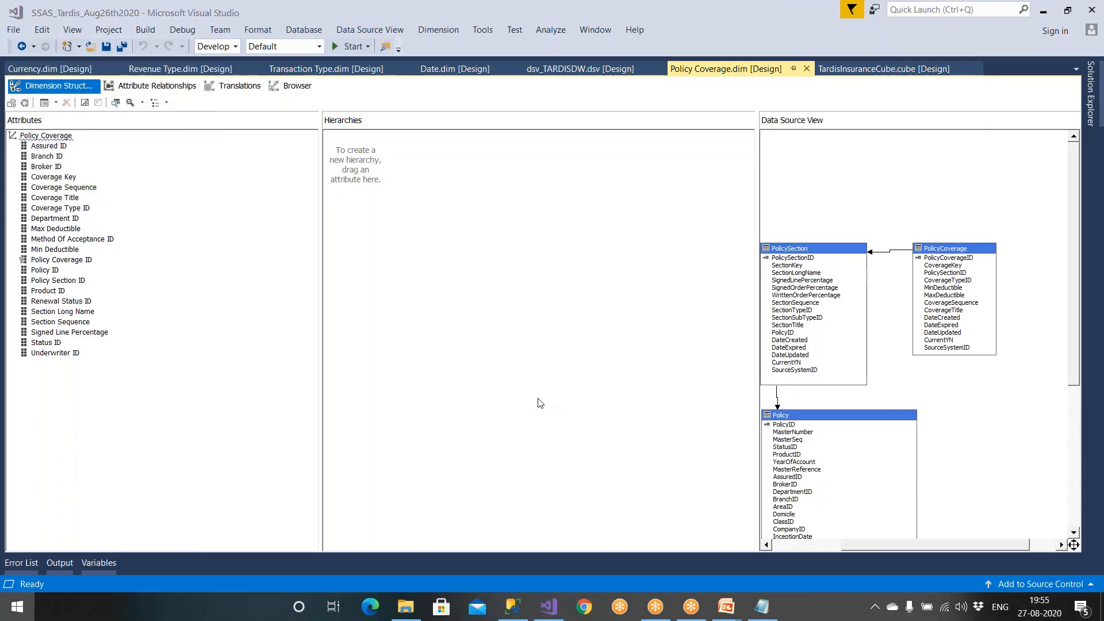
click(762, 607)
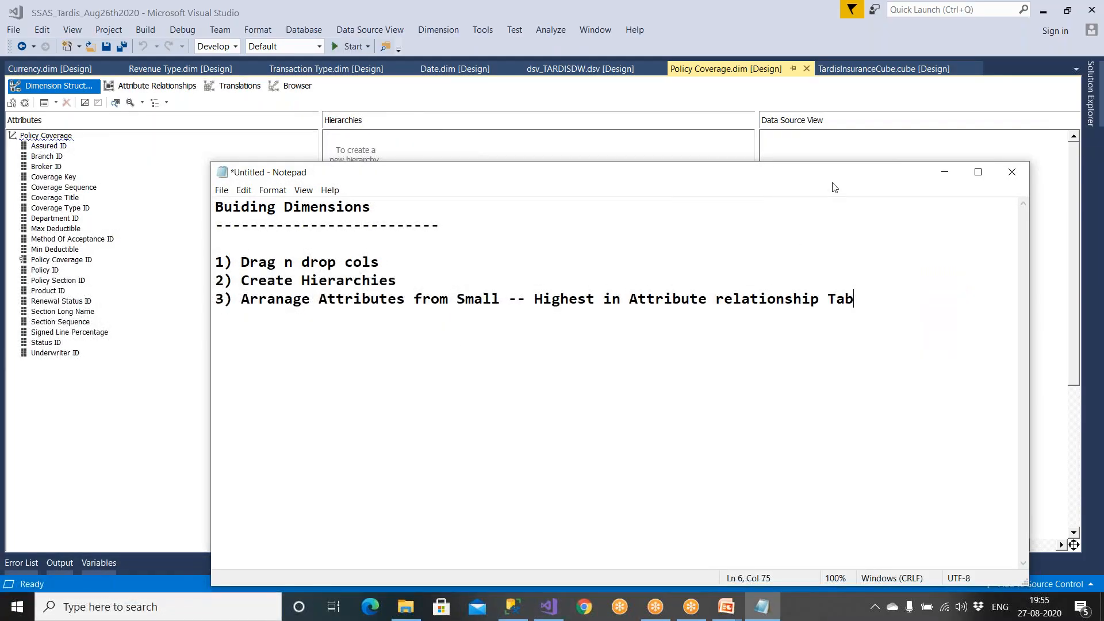
double_click(832, 181)
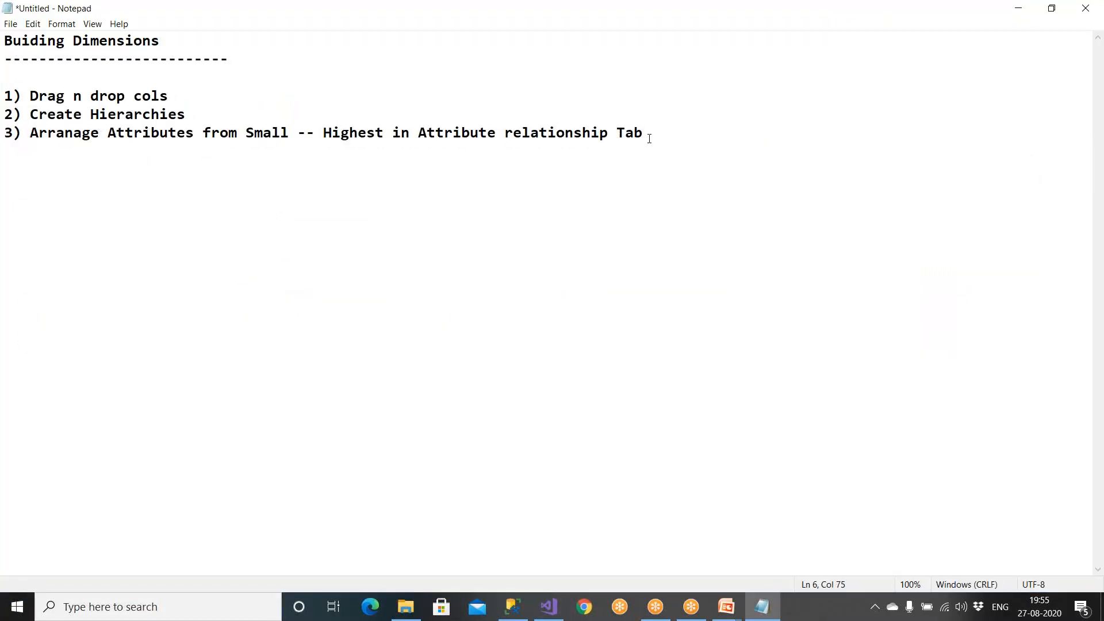
text(012  S1  Q1   10)
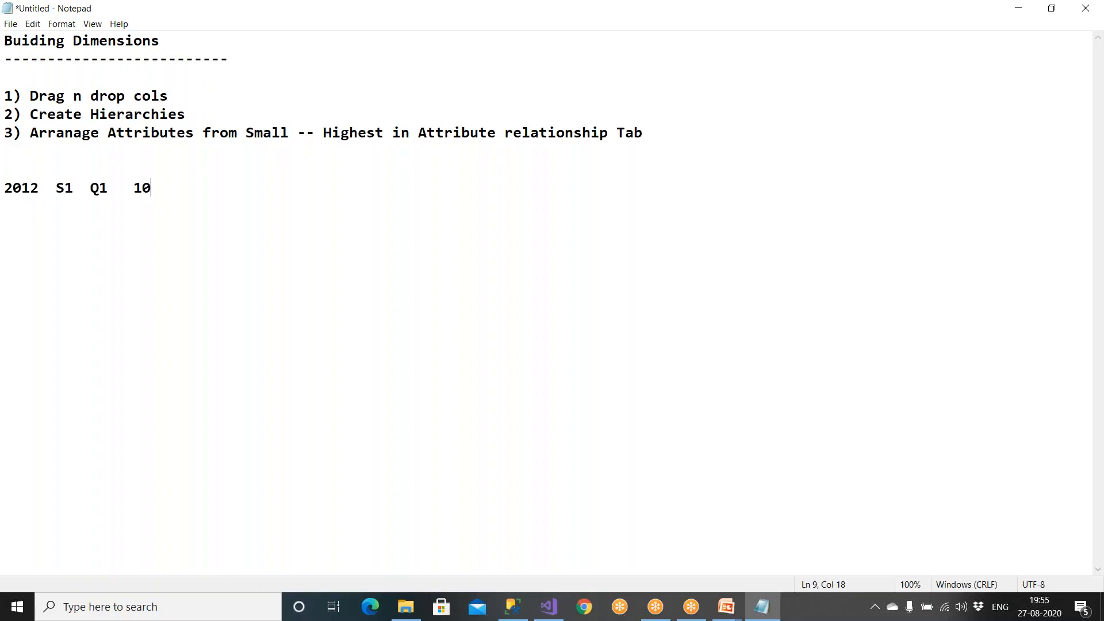
key(Return)
text(2012  S1  Q2)
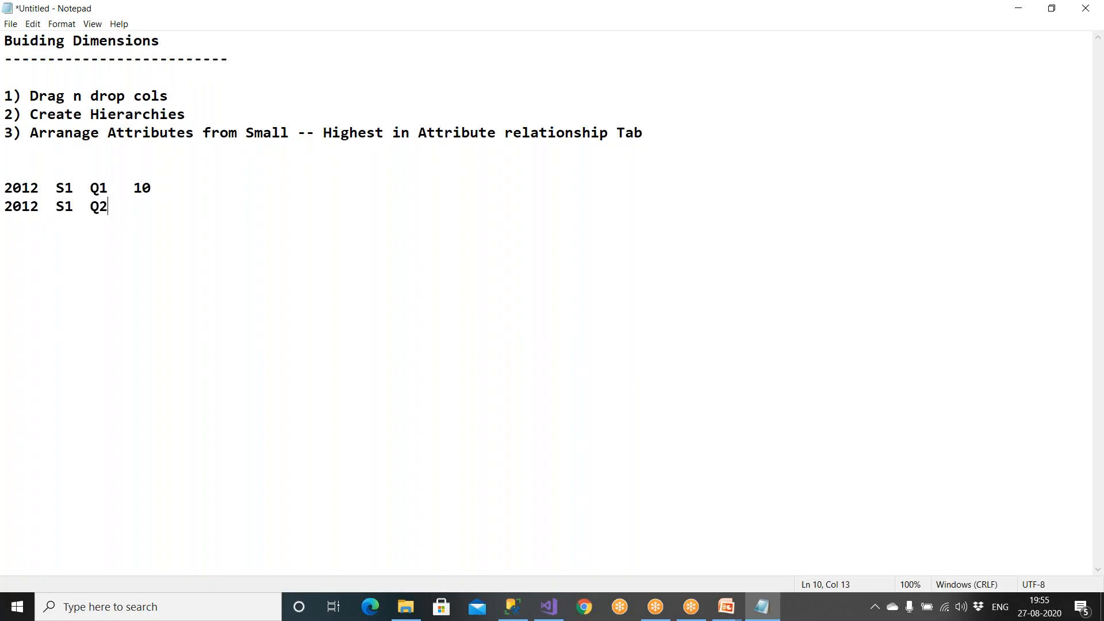
text(   20 2)
Add the second-semester sample rows "2012 S2 Q3 2" and "2012 S2 Q4 4".
text(012)
text(Q3)
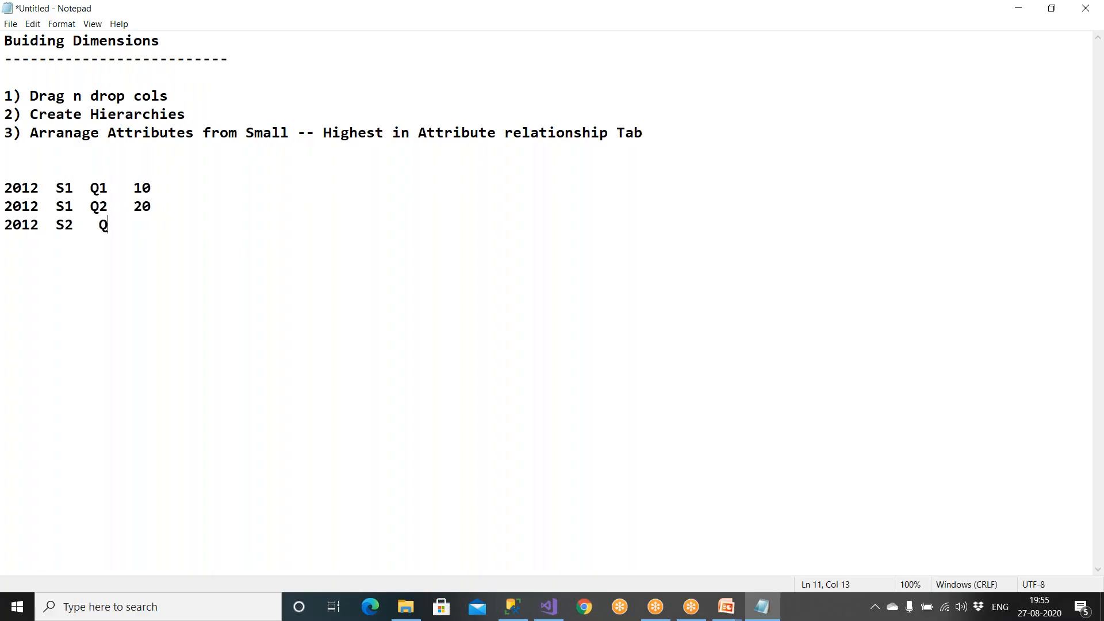
key(BackSpace)
key(BackSpace)
text(Q3)
text(012)
text(  S2  )
text( Q3)
key(BackSpace)
text(4 )
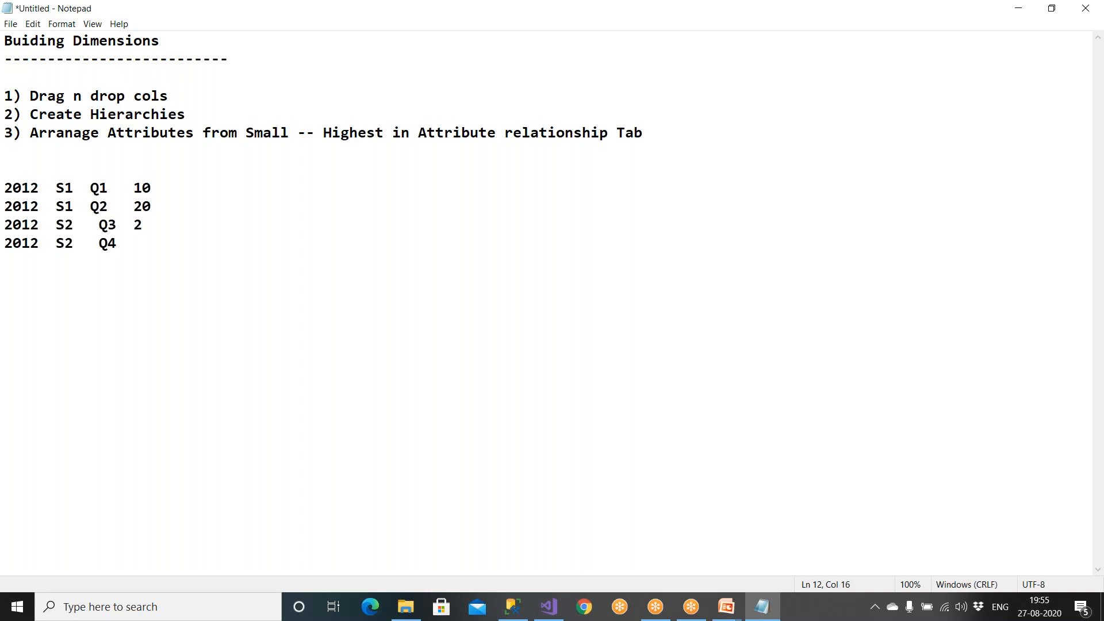
text(2013)
key(BackSpace)
key(BackSpace)
key(BackSpace)
key(BackSpace)
Duplicate the four 2012 sample rows below the originals and change the year in the copies to 2013.
drag(236, 262, 6, 188)
key(ctrl+c)
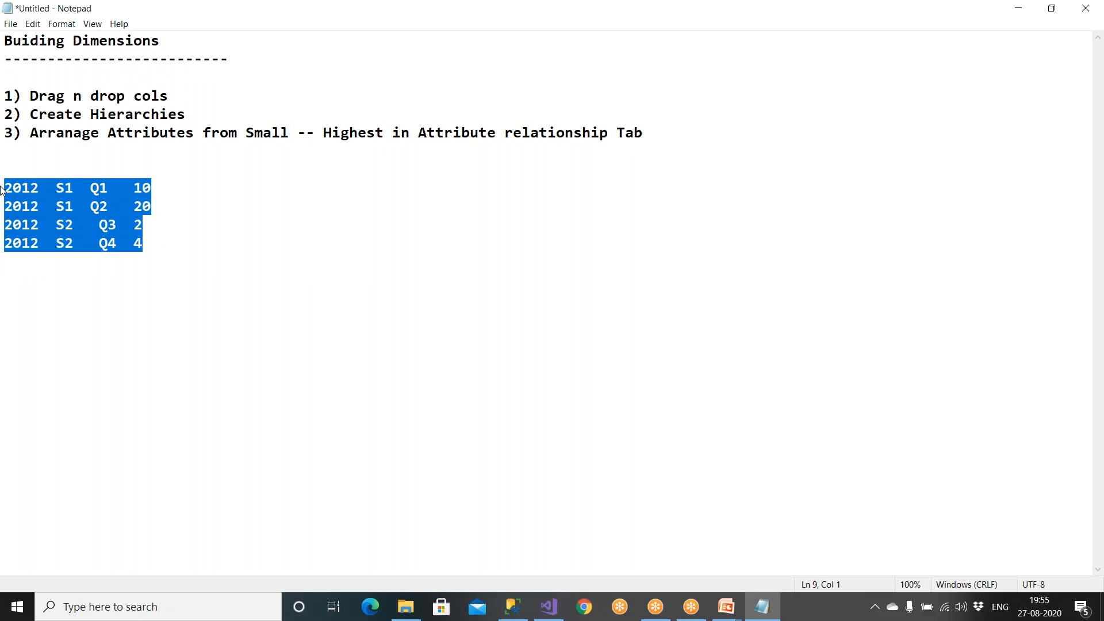
click(162, 247)
key(ctrl+v)
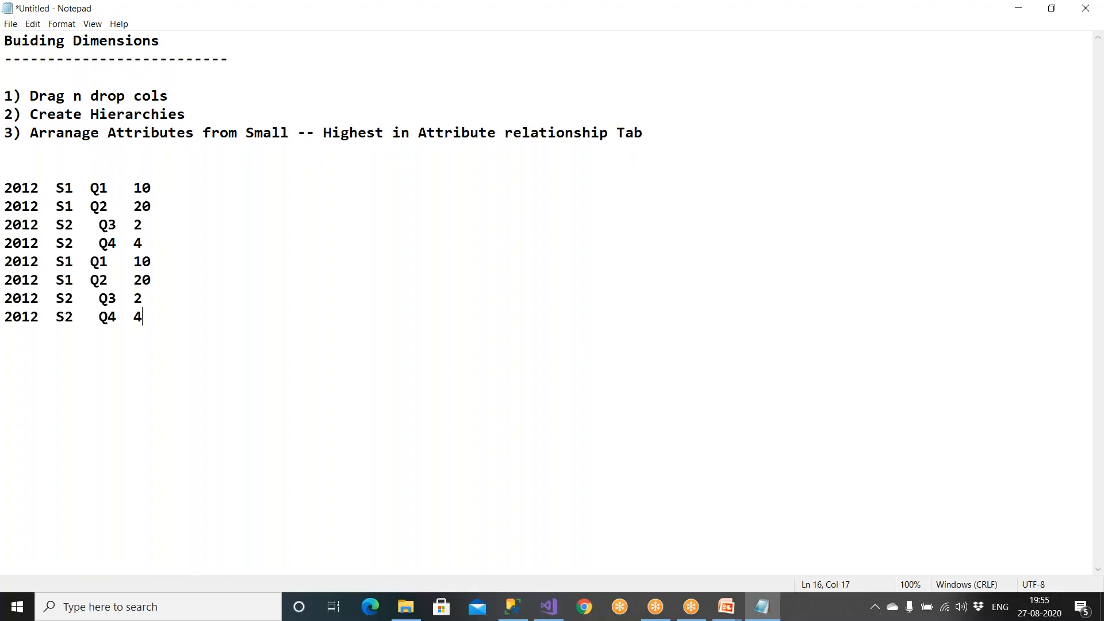
drag(33, 261, 40, 317)
text(3)
text(3)
text(3)
text(3)
Set the amounts of the four 2013 rows to 3, 6, 4 and 7.
drag(39, 188, 5, 212)
drag(59, 188, 125, 189)
drag(90, 261, 143, 296)
text(3)
text(6)
text(4)
drag(41, 298, 5, 297)
drag(134, 317, 147, 317)
text(7)
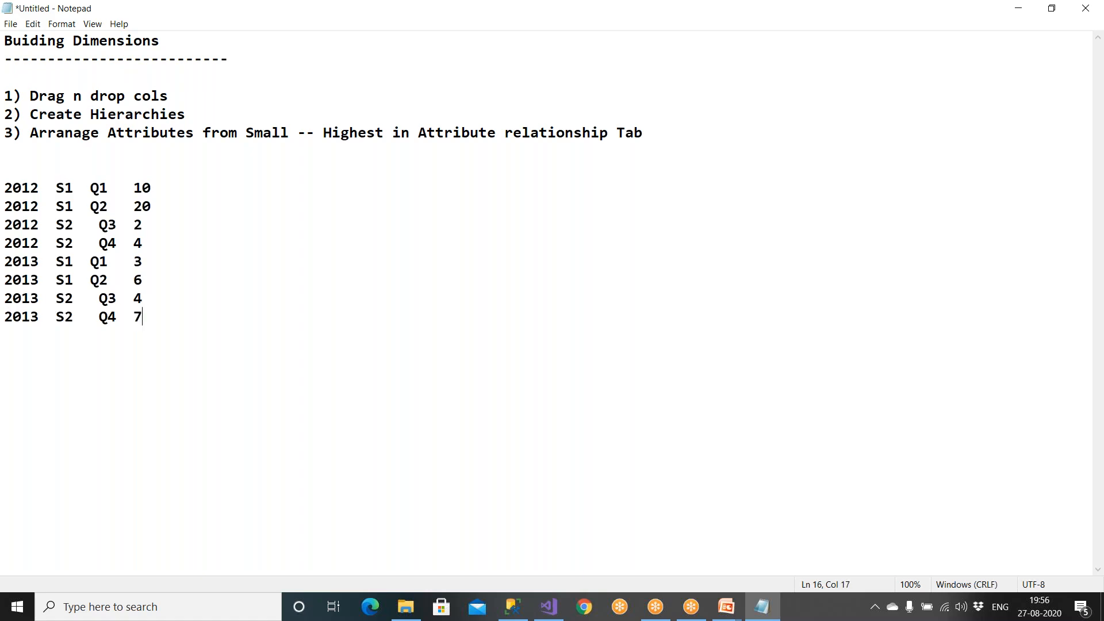
Compare year alone, year with semester, and year with semester and quarter as possible keys in the sample rows.
drag(142, 317, 4, 280)
click(315, 345)
drag(41, 187, 6, 201)
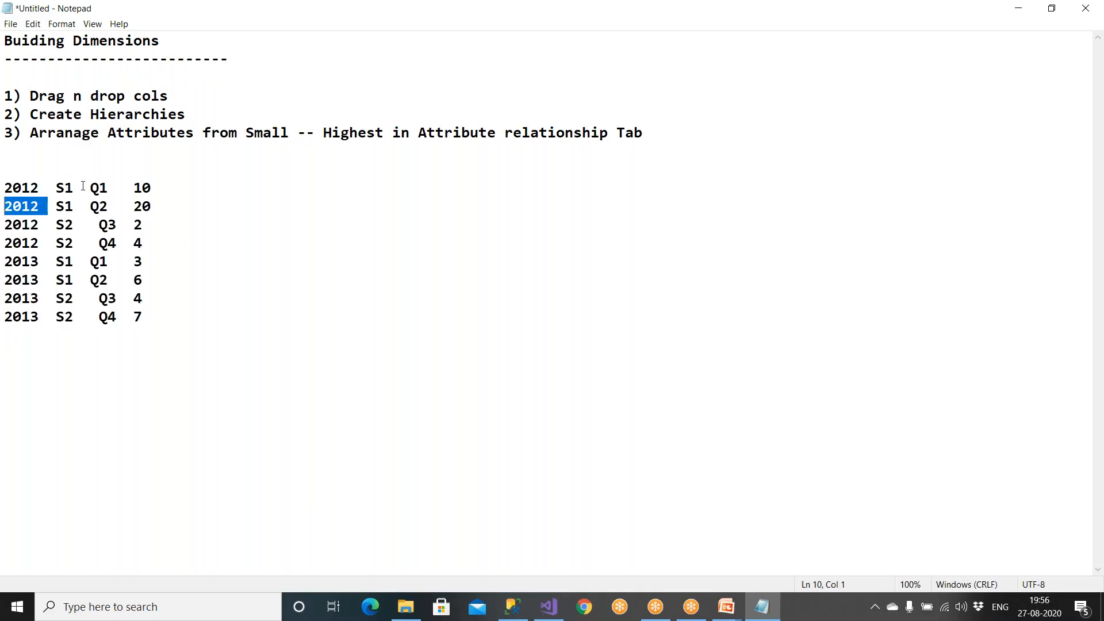
drag(83, 187, 6, 187)
drag(73, 205, 6, 206)
click(81, 194)
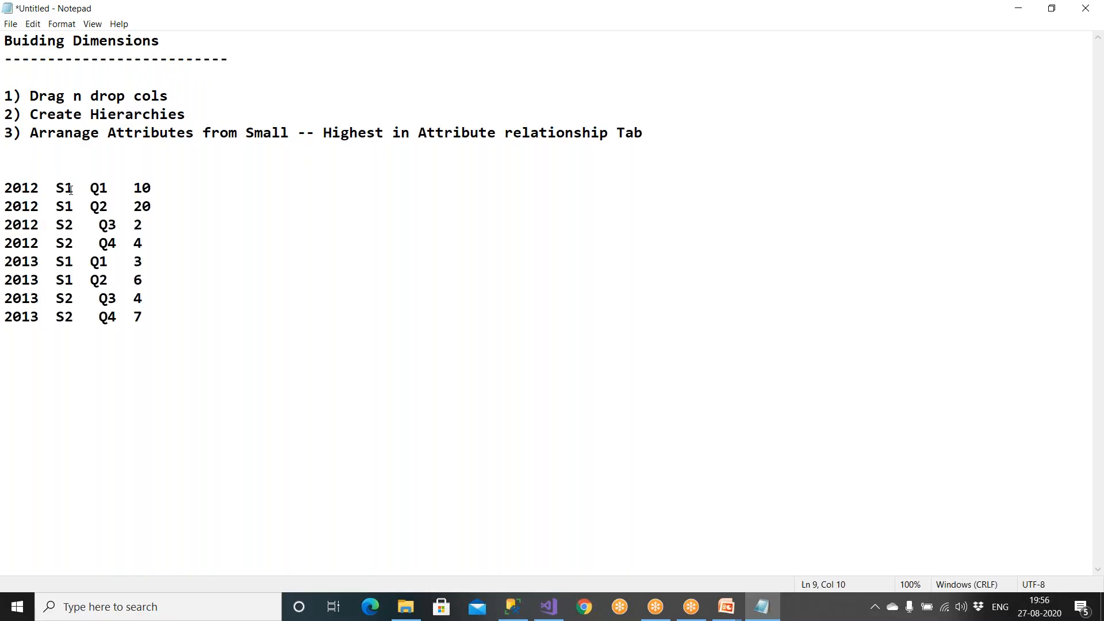
double_click(31, 187)
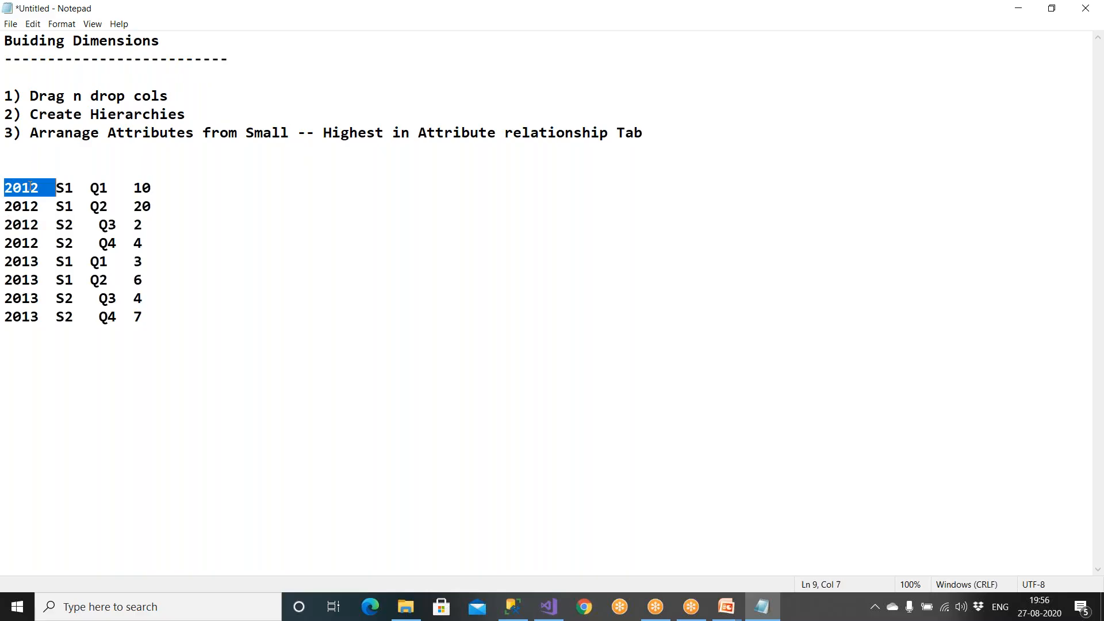
double_click(69, 190)
click(99, 189)
drag(125, 188, 6, 188)
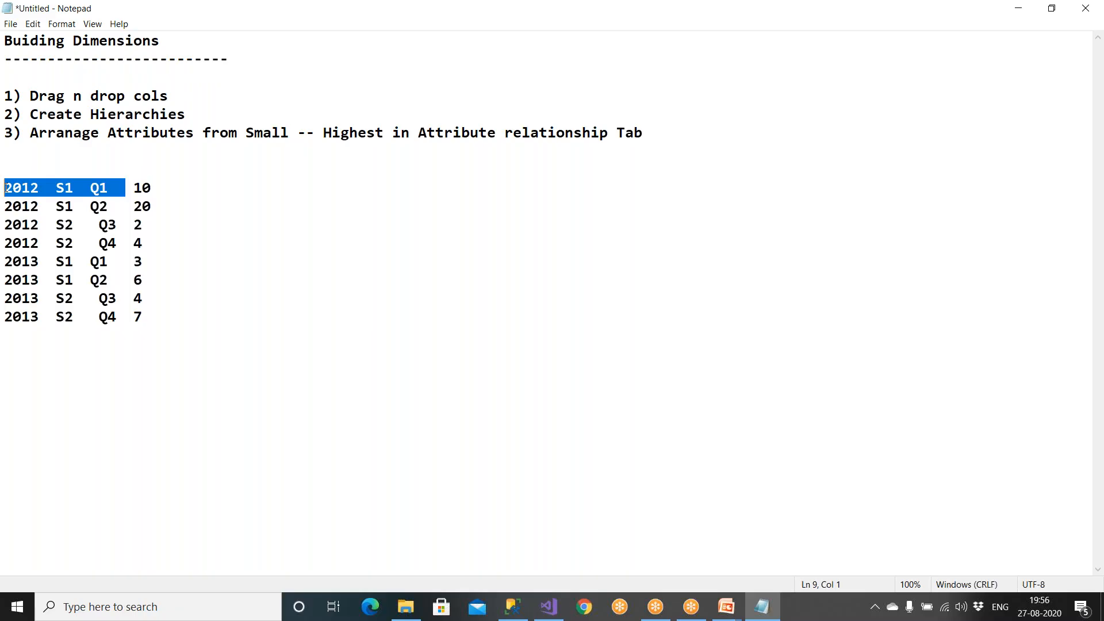
double_click(96, 206)
drag(96, 206, 6, 206)
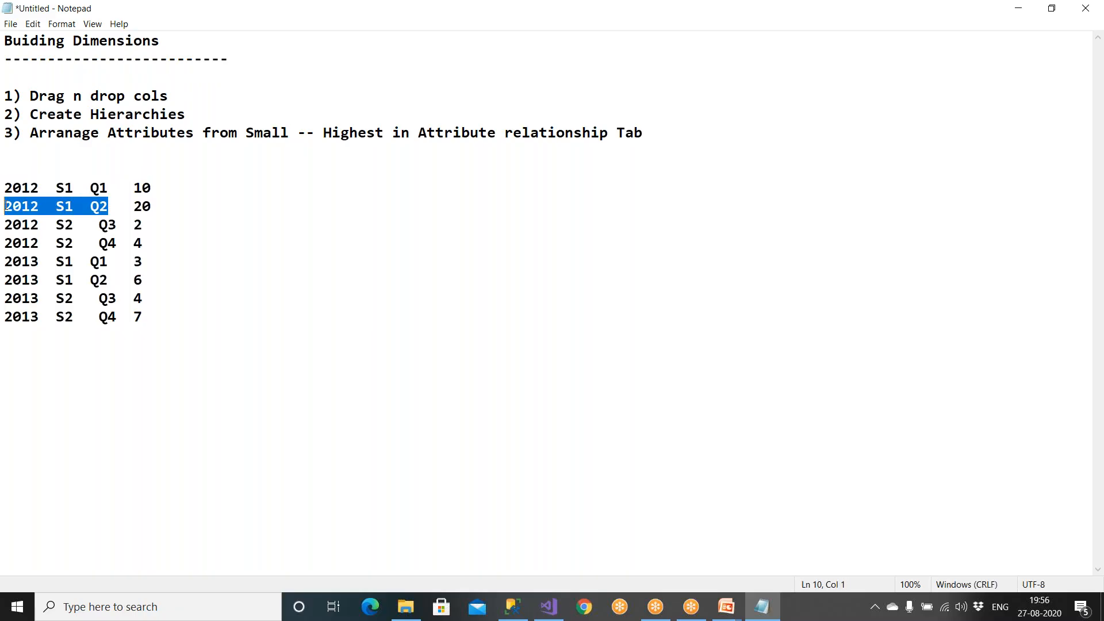
drag(81, 188, 5, 189)
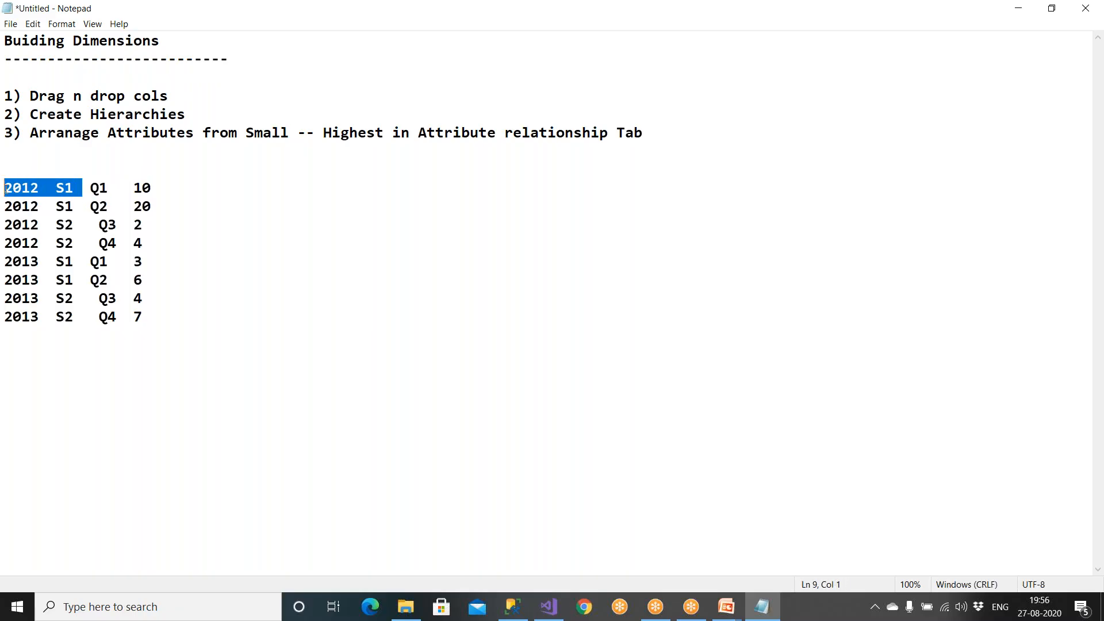
Highlight the year, year with semester, and year with semester and quarter in the first two 2012 sample rows.
drag(72, 205, 3, 211)
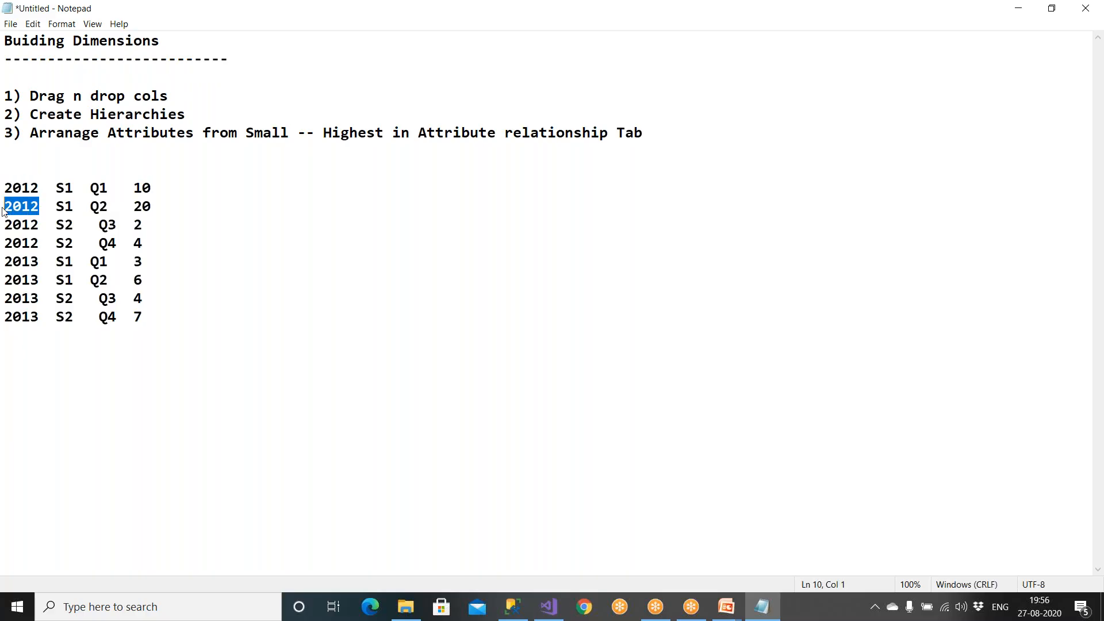
drag(73, 188, 6, 189)
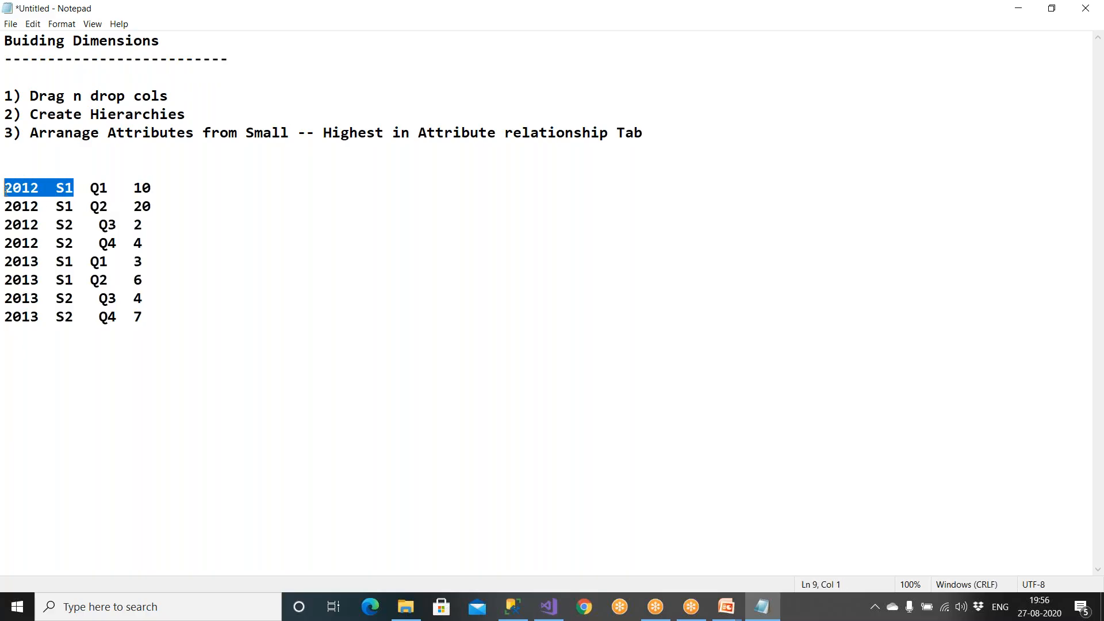
drag(115, 190, 6, 194)
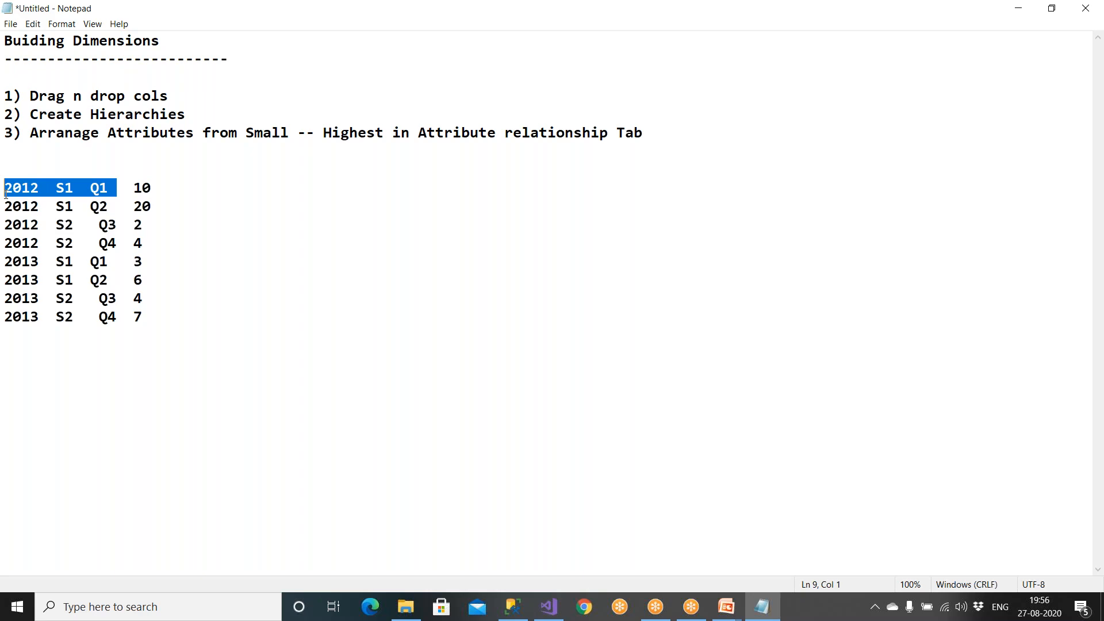
drag(116, 206, 6, 213)
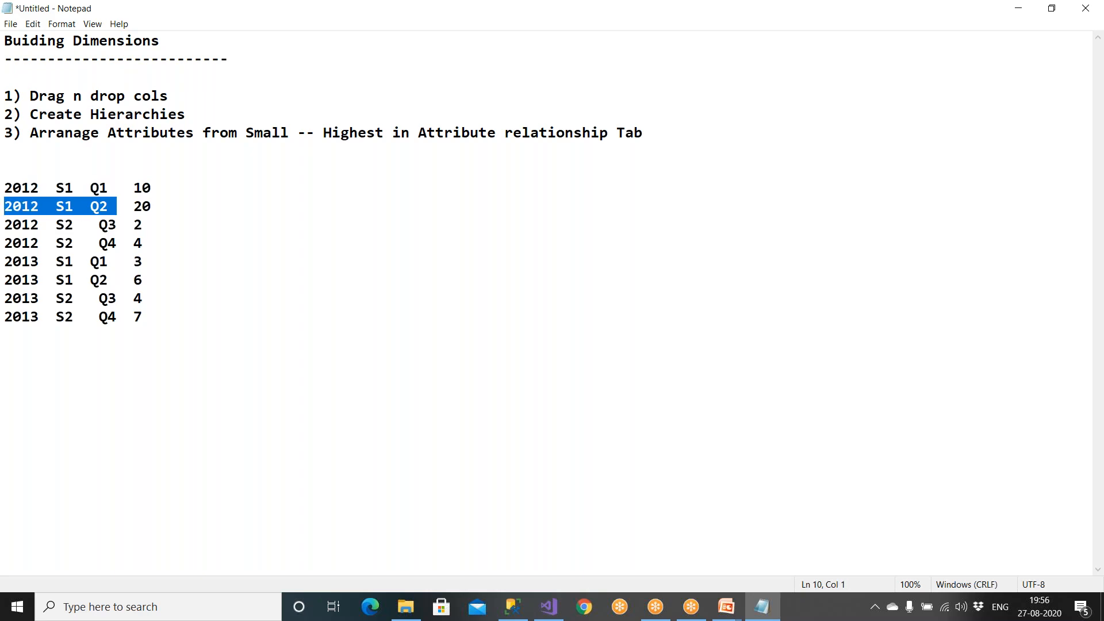
click(37, 294)
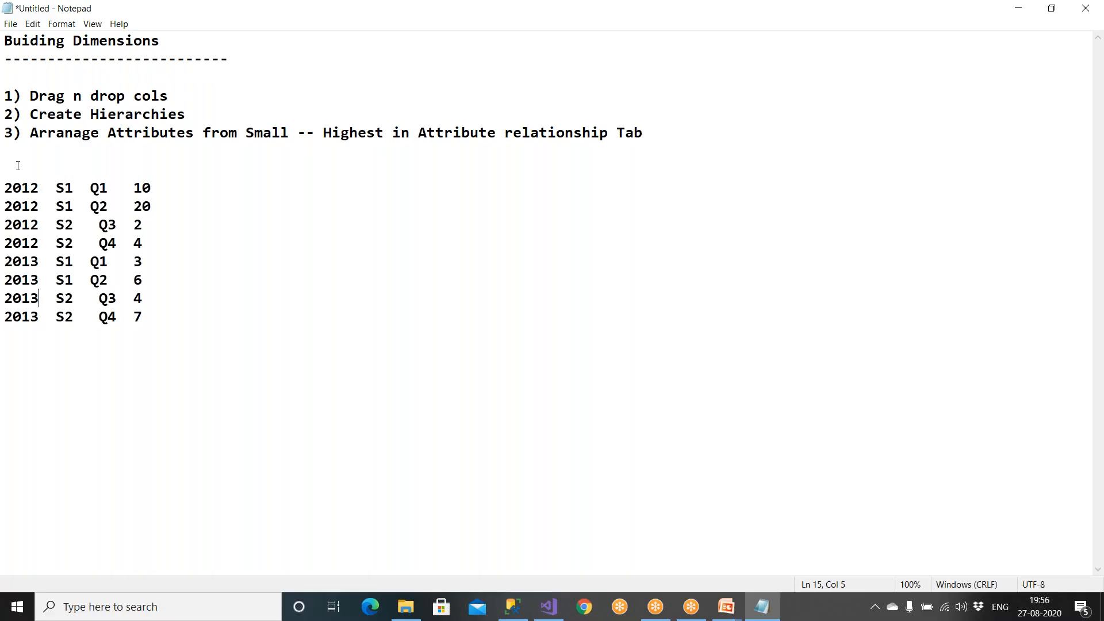
Annotate the sample rows with the pen, circling "2012 S1 Q1" and "2013 S1 Q1" and marking the year, semester and quarter columns.
click(731, 13)
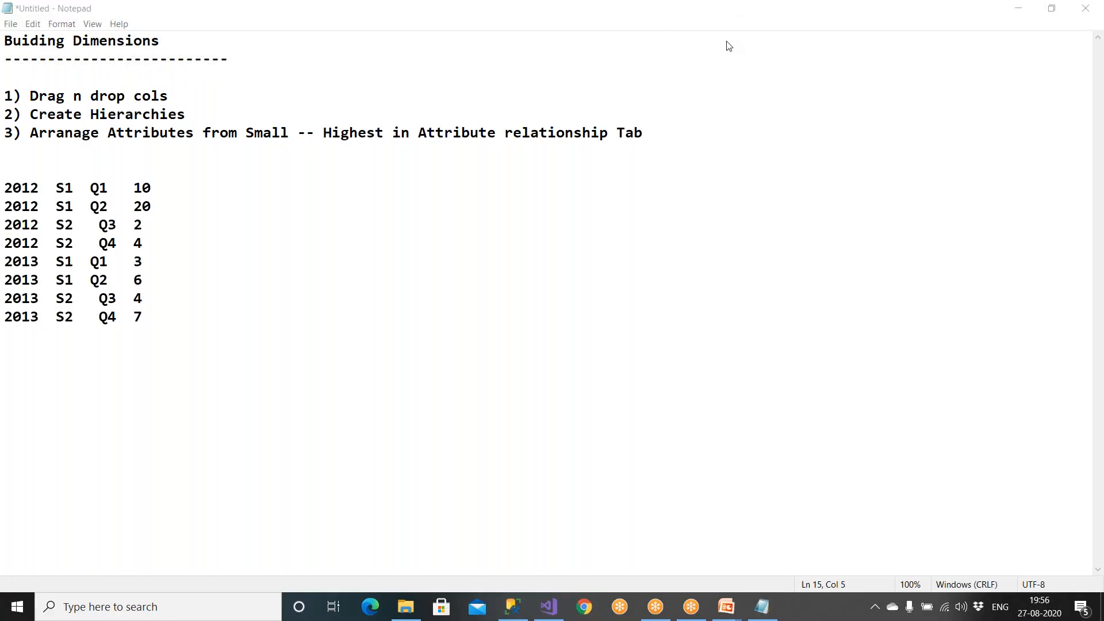
click(709, 40)
mouse_move(25, 154)
mouse_down()
mouse_move(32, 176)
mouse_move(7, 186)
mouse_move(72, 198)
mouse_move(119, 181)
mouse_move(39, 172)
mouse_up()
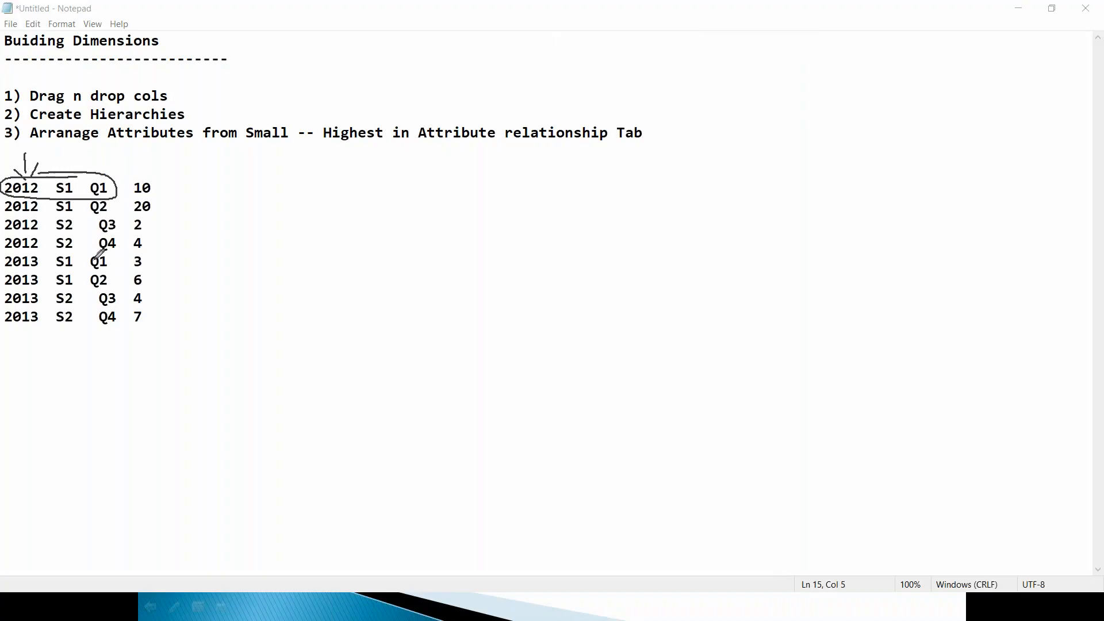
mouse_move(119, 262)
mouse_down()
mouse_move(4, 253)
mouse_move(7, 266)
mouse_move(172, 257)
mouse_up()
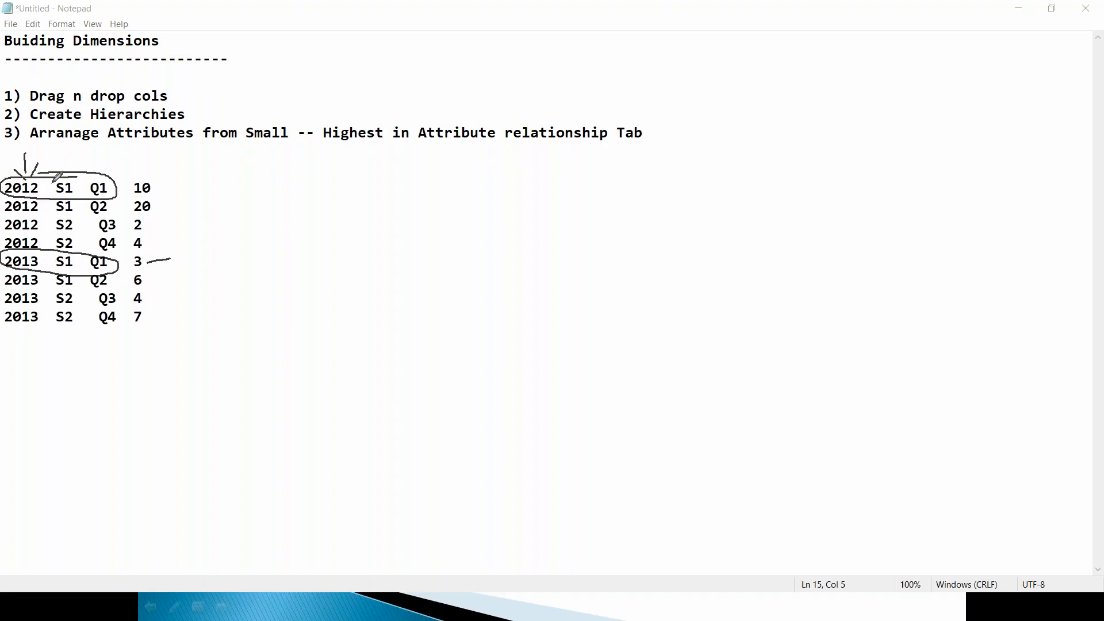
mouse_move(60, 147)
mouse_down()
mouse_move(59, 174)
mouse_move(102, 176)
mouse_move(91, 326)
mouse_up()
drag(119, 179, 111, 185)
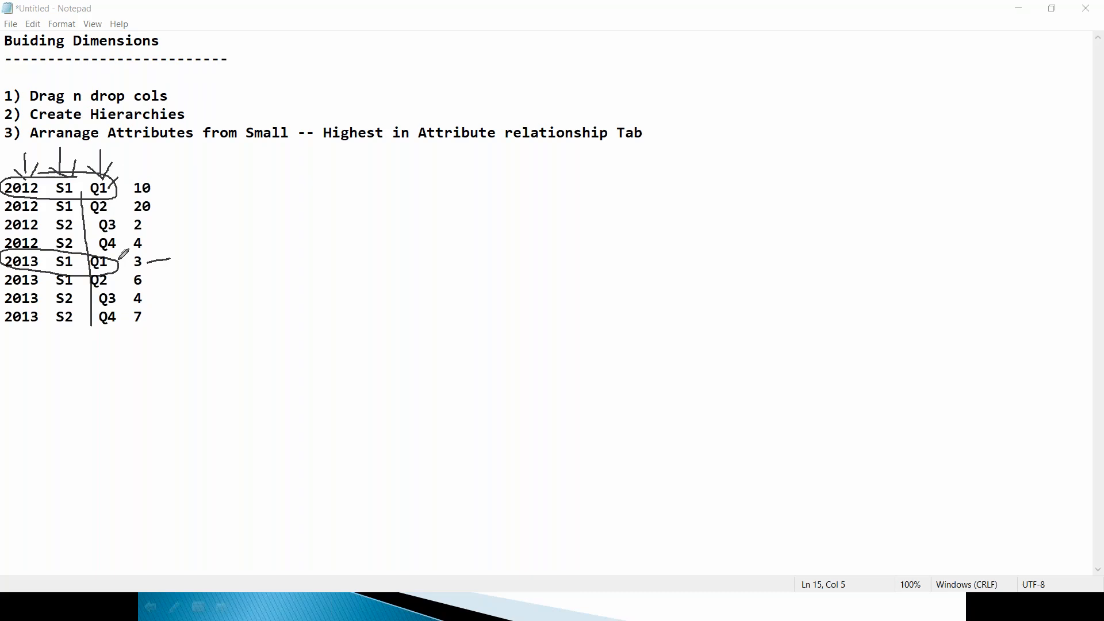
drag(115, 269, 129, 246)
drag(51, 198, 128, 196)
drag(53, 270, 134, 266)
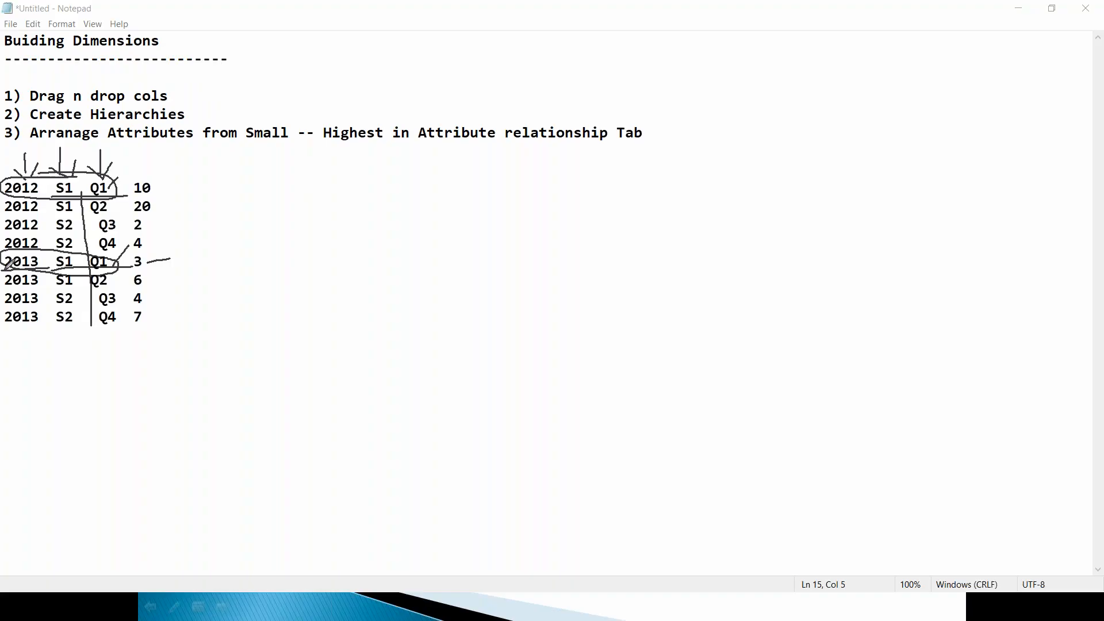
drag(47, 192, 0, 201)
Handwrite the composite key formula Y + S + Q + M + W below the sample rows and box its first part.
mouse_move(102, 351)
mouse_down()
mouse_move(140, 353)
mouse_move(122, 416)
mouse_move(126, 396)
mouse_move(194, 390)
mouse_move(181, 424)
mouse_up()
mouse_move(251, 362)
mouse_down()
mouse_move(235, 407)
mouse_move(337, 380)
mouse_move(323, 417)
mouse_up()
mouse_move(373, 359)
mouse_down()
mouse_move(398, 370)
mouse_move(391, 411)
mouse_up()
mouse_move(477, 345)
mouse_down()
mouse_move(322, 313)
mouse_move(89, 426)
mouse_up()
mouse_move(108, 465)
mouse_down()
mouse_move(510, 468)
mouse_move(478, 361)
mouse_up()
mouse_move(405, 393)
mouse_down()
mouse_move(463, 389)
mouse_move(447, 433)
mouse_up()
mouse_move(474, 391)
mouse_down()
mouse_move(540, 426)
mouse_move(575, 397)
mouse_move(578, 422)
mouse_up()
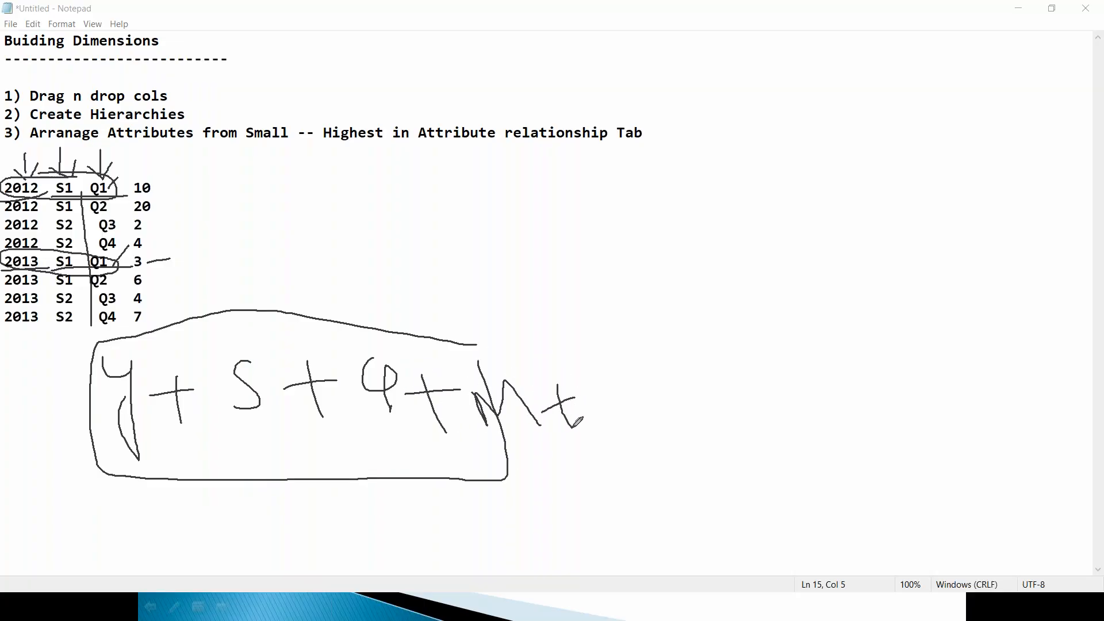
mouse_move(588, 388)
mouse_down()
mouse_move(645, 372)
mouse_move(713, 388)
mouse_move(724, 428)
mouse_up()
drag(774, 380, 858, 414)
Extend the box around the whole handwritten key formula, label it "UNIQUE", and erase all pen annotations.
mouse_move(450, 339)
mouse_down()
mouse_move(924, 340)
mouse_move(902, 480)
mouse_move(472, 492)
mouse_up()
drag(555, 365, 599, 313)
mouse_move(615, 276)
mouse_down()
mouse_move(637, 296)
mouse_move(657, 259)
mouse_up()
mouse_move(677, 260)
mouse_down()
mouse_move(681, 283)
mouse_move(712, 227)
mouse_move(745, 264)
mouse_up()
drag(767, 226, 786, 244)
mouse_move(766, 231)
mouse_down()
mouse_move(796, 293)
mouse_move(830, 226)
mouse_move(873, 260)
mouse_up()
drag(856, 251, 866, 247)
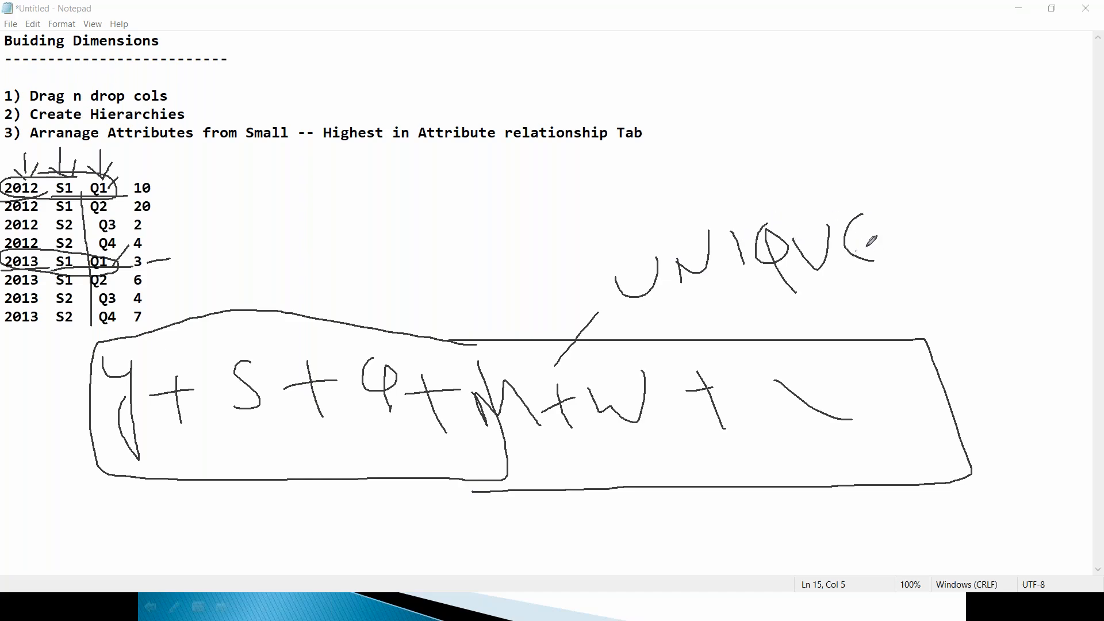
mouse_move(3, 202)
mouse_down()
mouse_move(106, 202)
mouse_move(95, 188)
mouse_up()
mouse_move(16, 151)
mouse_down()
mouse_move(19, 184)
mouse_move(66, 196)
mouse_move(12, 173)
mouse_up()
click(709, 106)
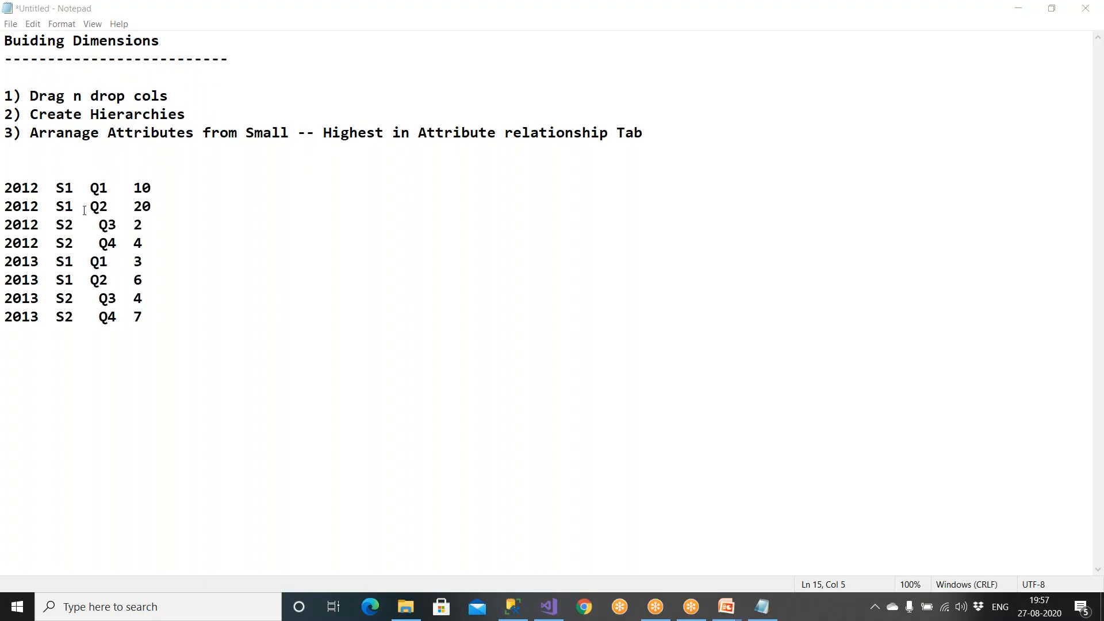
Highlight year with semester and year with semester and quarter in the "2012 S1 Q2" row.
drag(82, 210, 5, 208)
click(117, 208)
drag(117, 208, 6, 208)
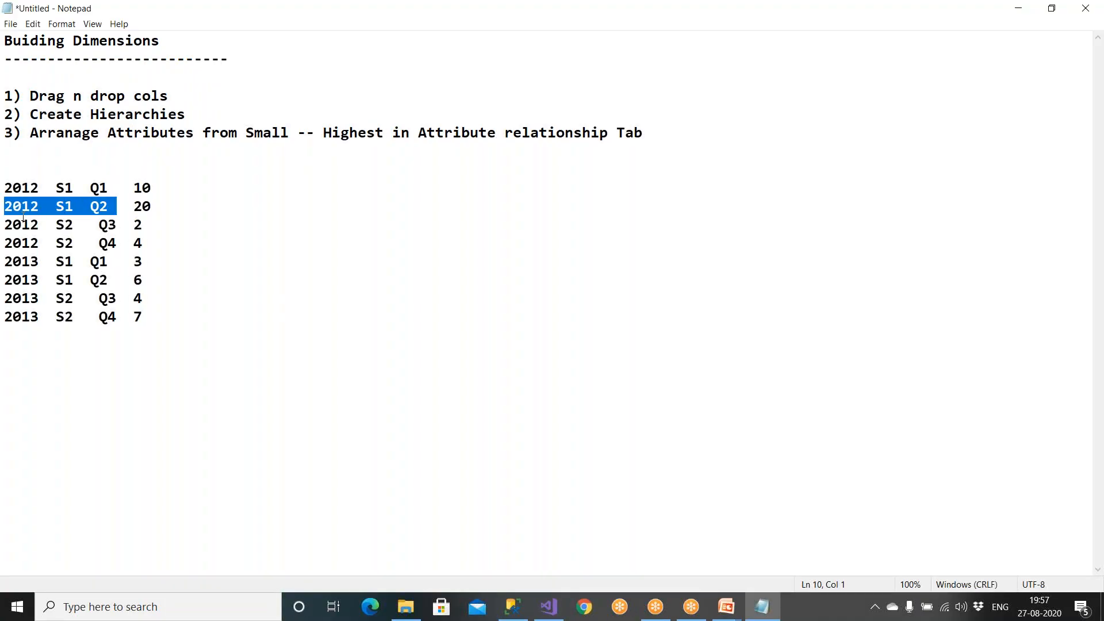
click(126, 190)
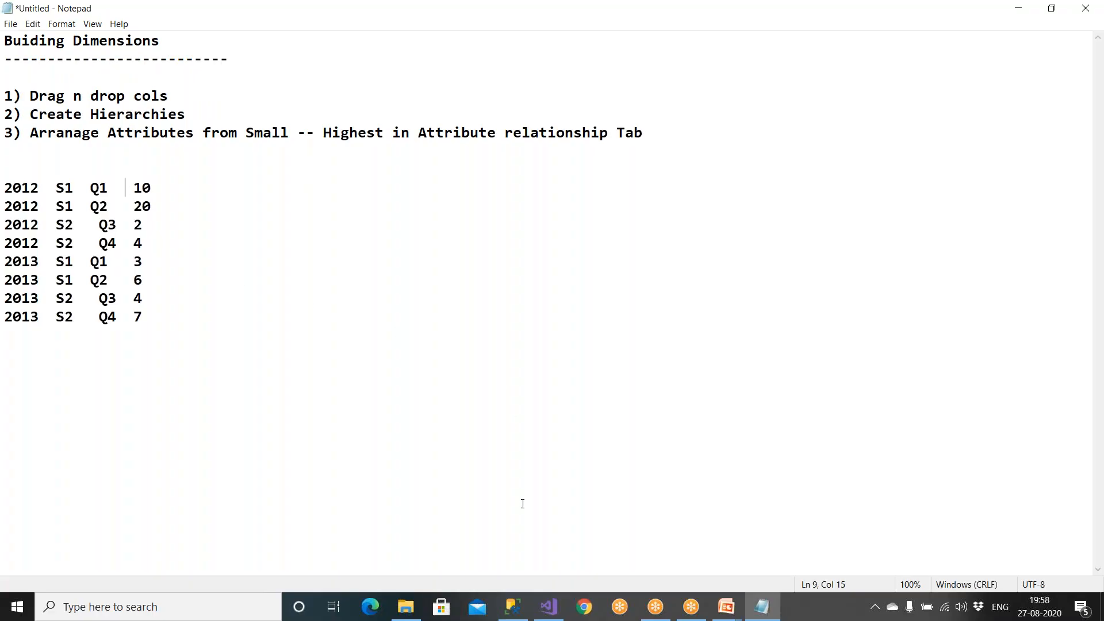
Switch to Visual Studio and open the Date.dim dimension from the SSAS_Tardis_Aug26th2020 project.
click(549, 607)
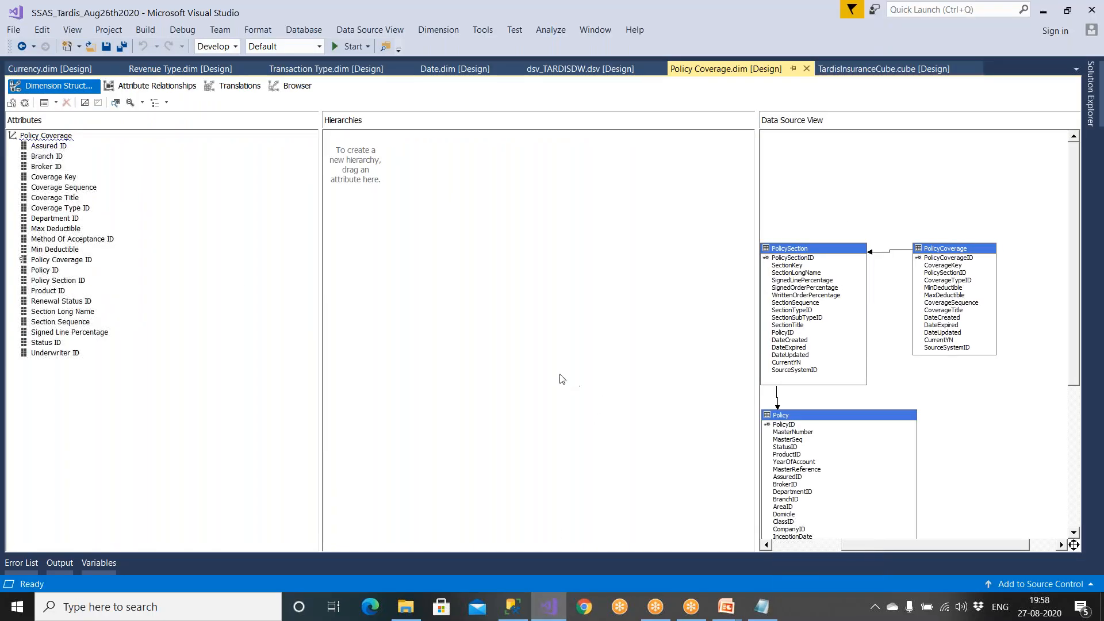
click(1091, 118)
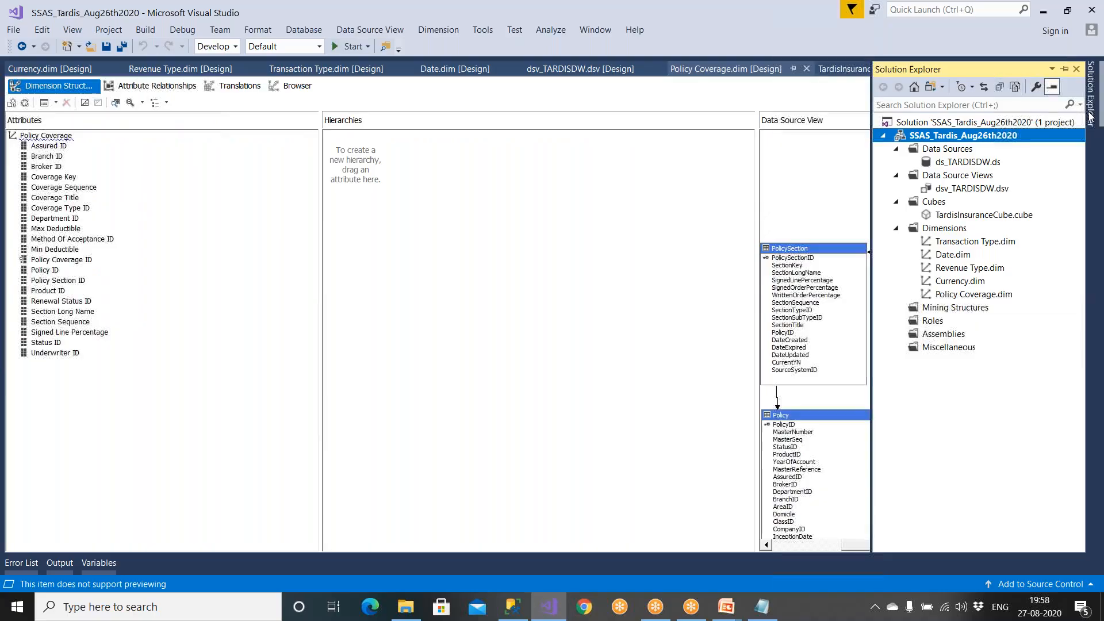
double_click(956, 256)
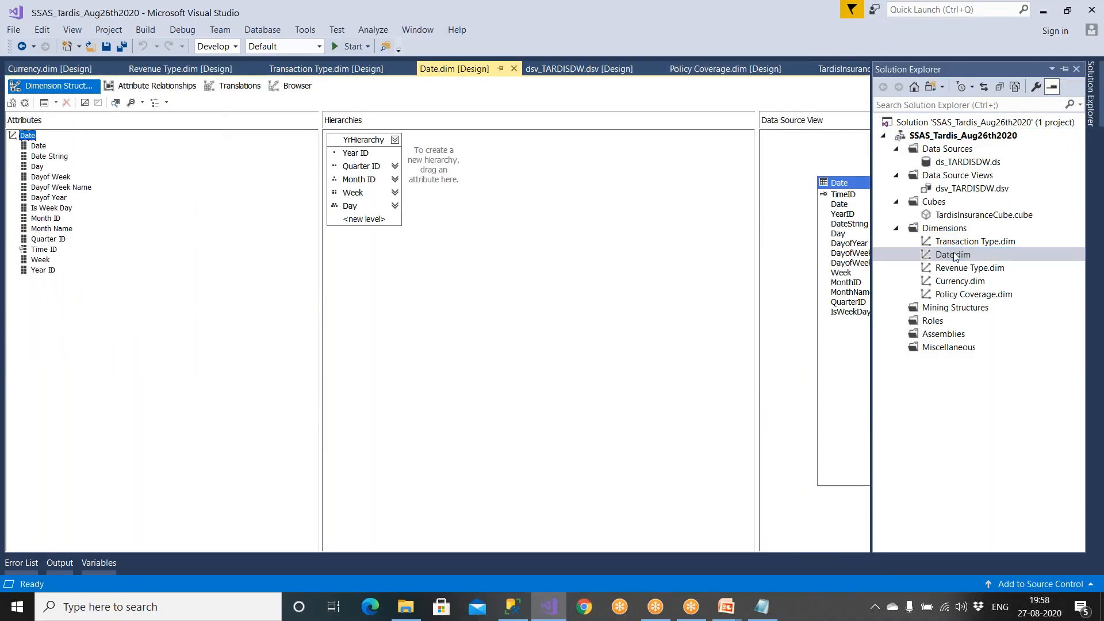
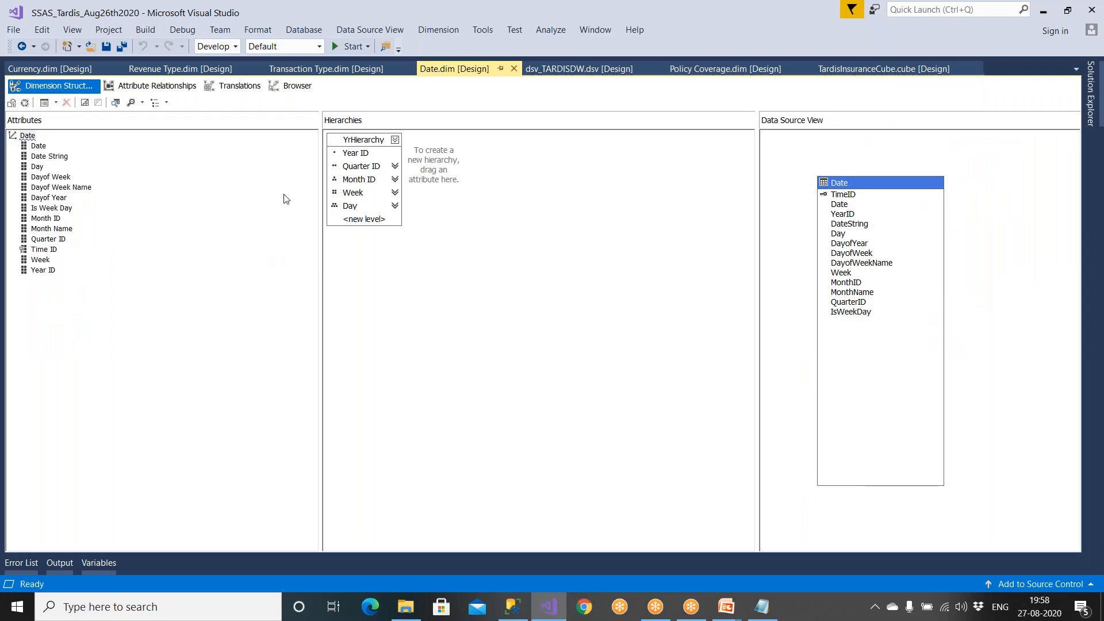
Examine the key columns of the Year ID attribute in the Date dimension and leave them unmodified.
click(356, 158)
click(44, 271)
click(355, 156)
click(50, 272)
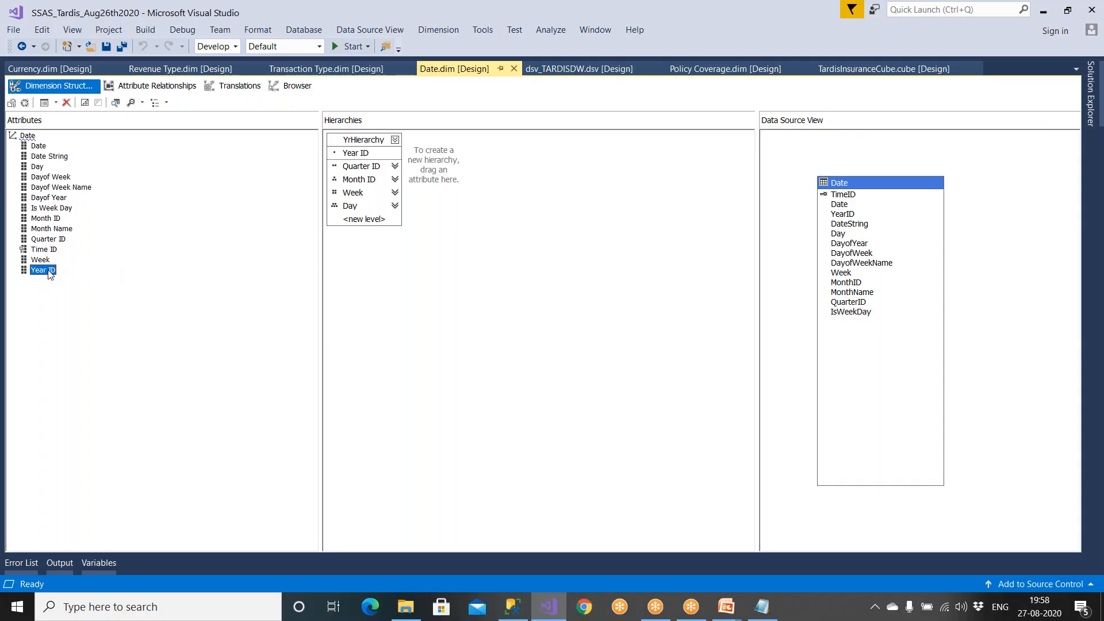
right_click(50, 272)
click(104, 435)
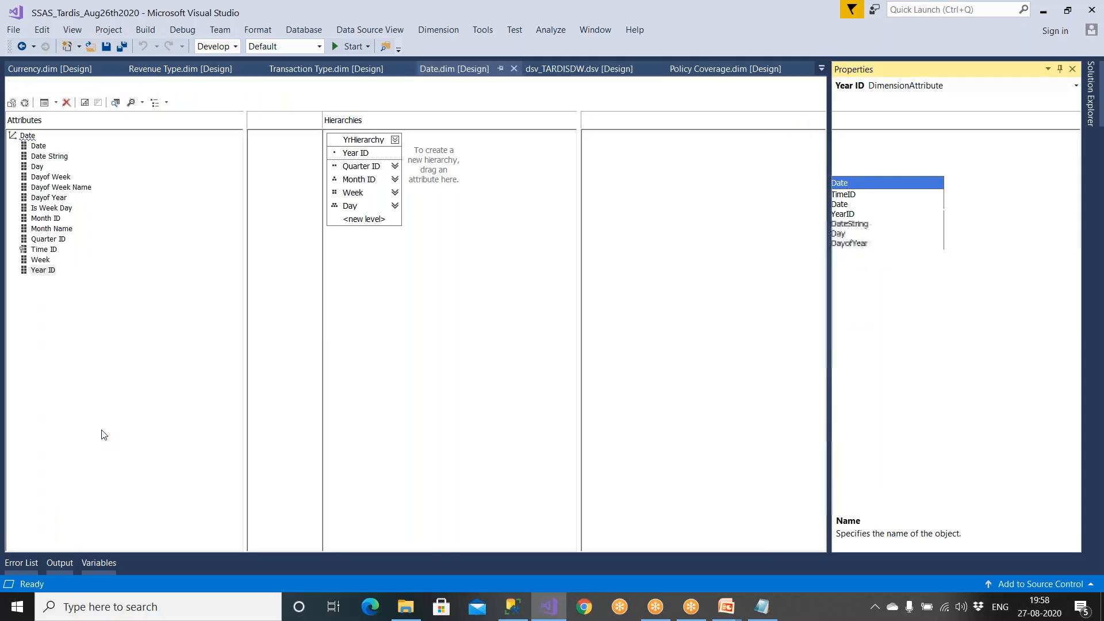
click(906, 476)
click(1062, 475)
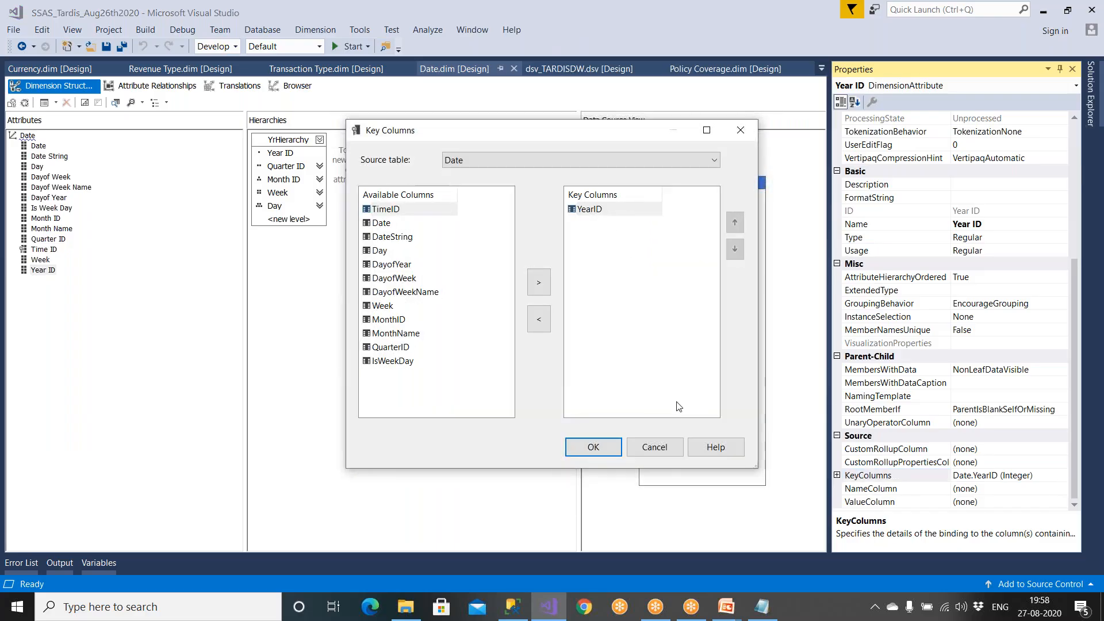
click(672, 448)
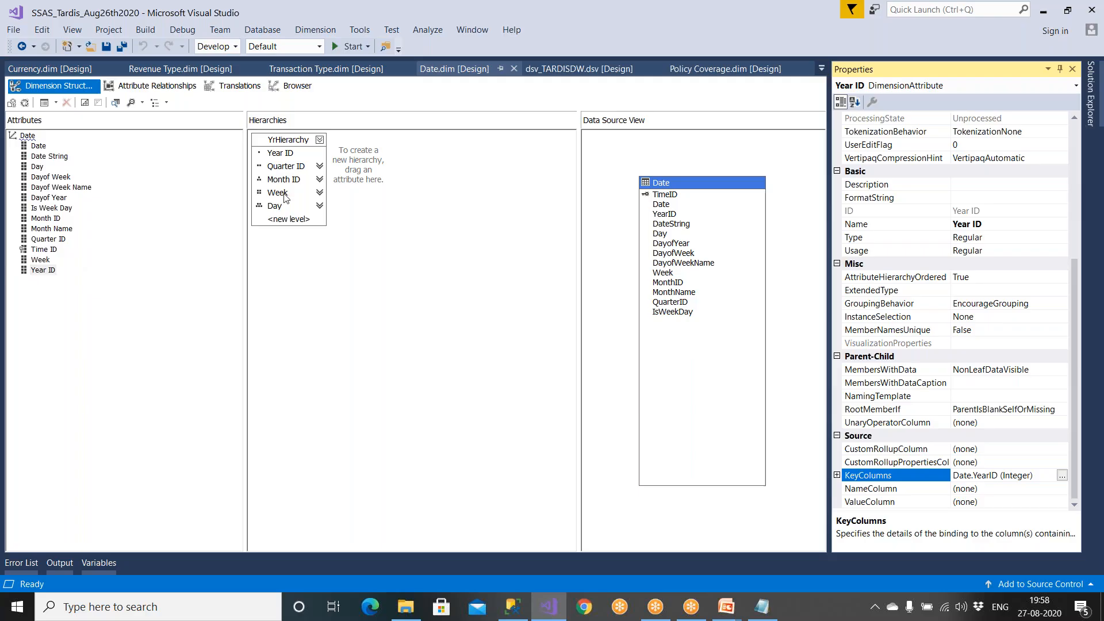
Open the key columns setting of the Quarter ID attribute in the Date dimension for editing.
click(307, 168)
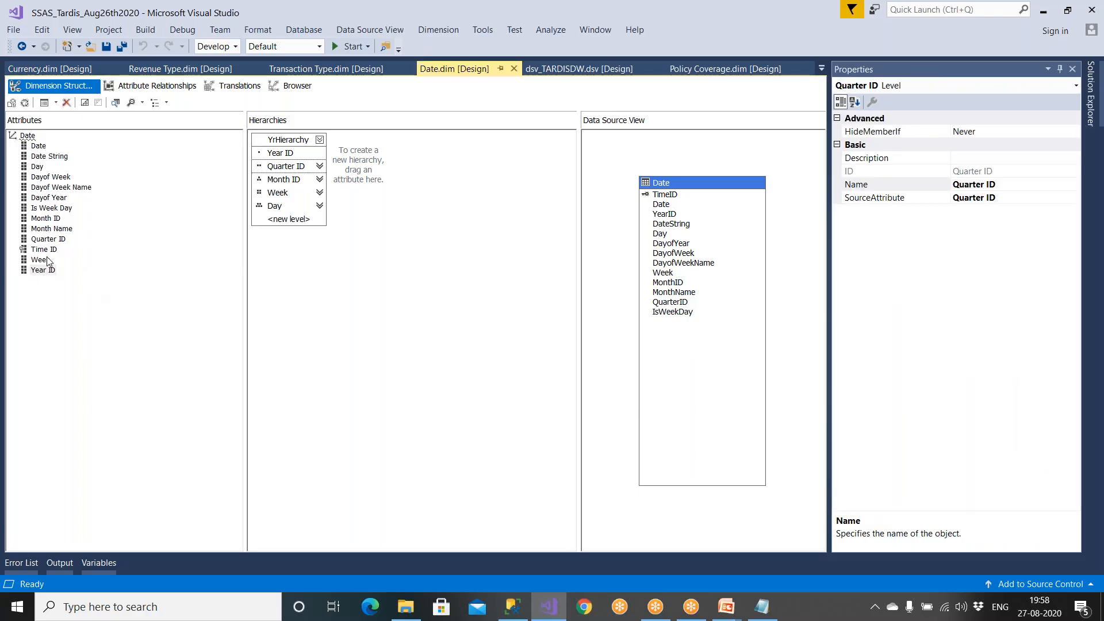
click(49, 239)
right_click(49, 240)
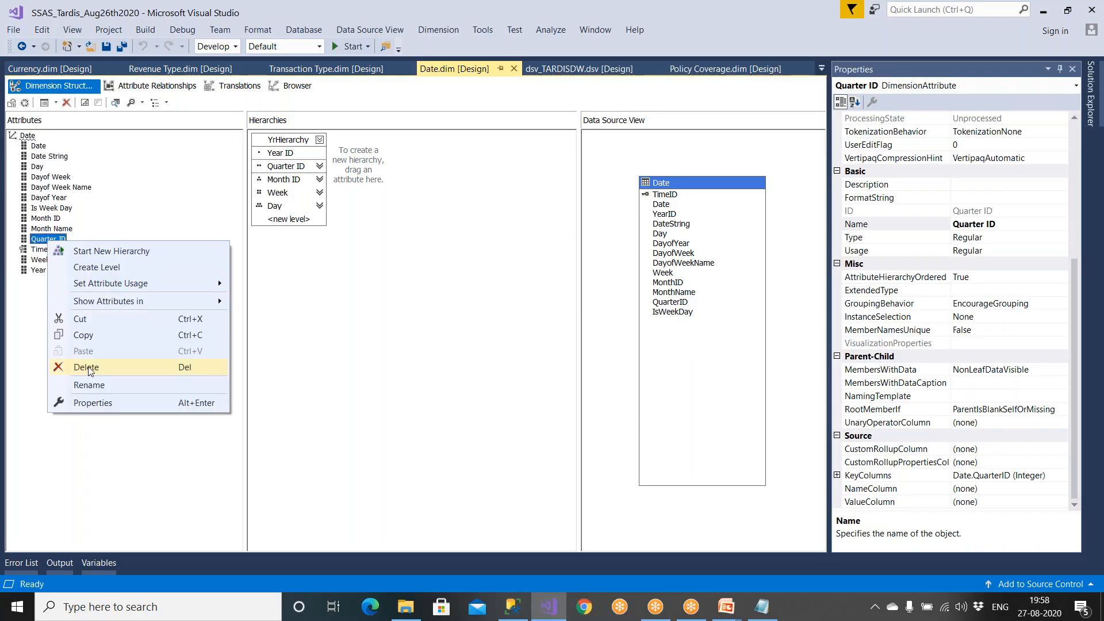
click(94, 403)
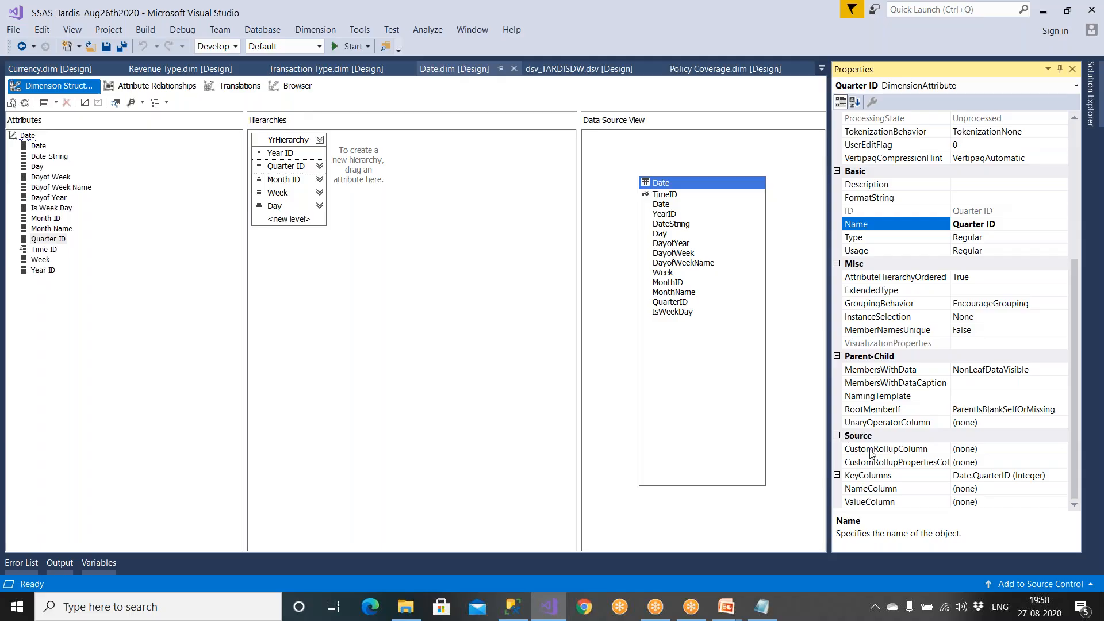
click(878, 477)
click(1062, 475)
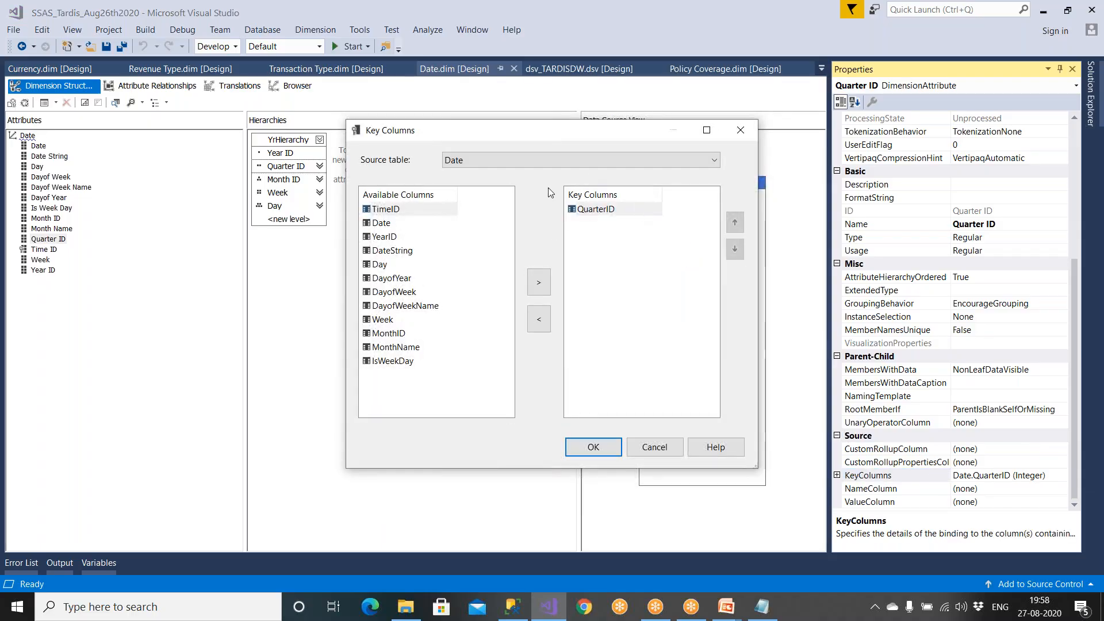
Switch to the Notepad sample rows and compare the Q1 values of the 2012 and 2013 rows.
click(761, 606)
click(148, 351)
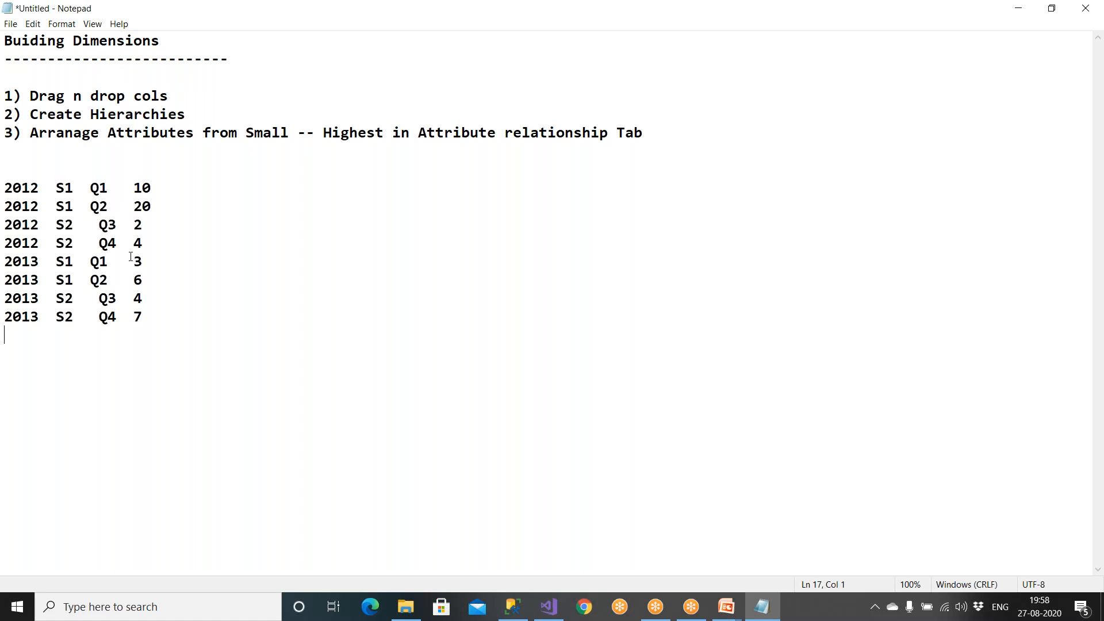
drag(84, 189, 112, 188)
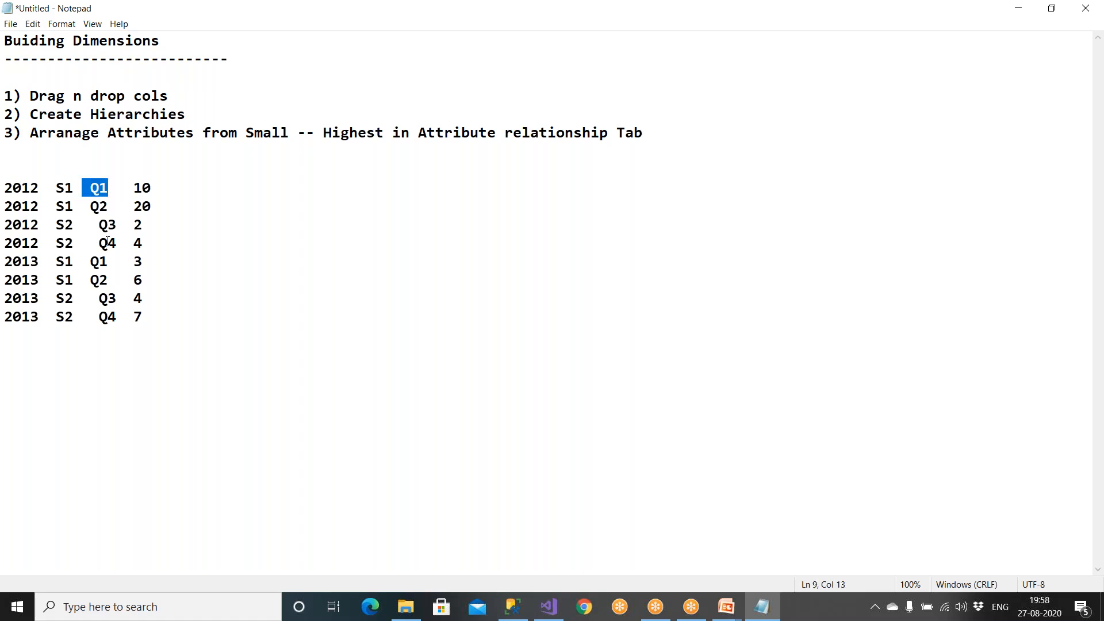
drag(87, 262, 119, 264)
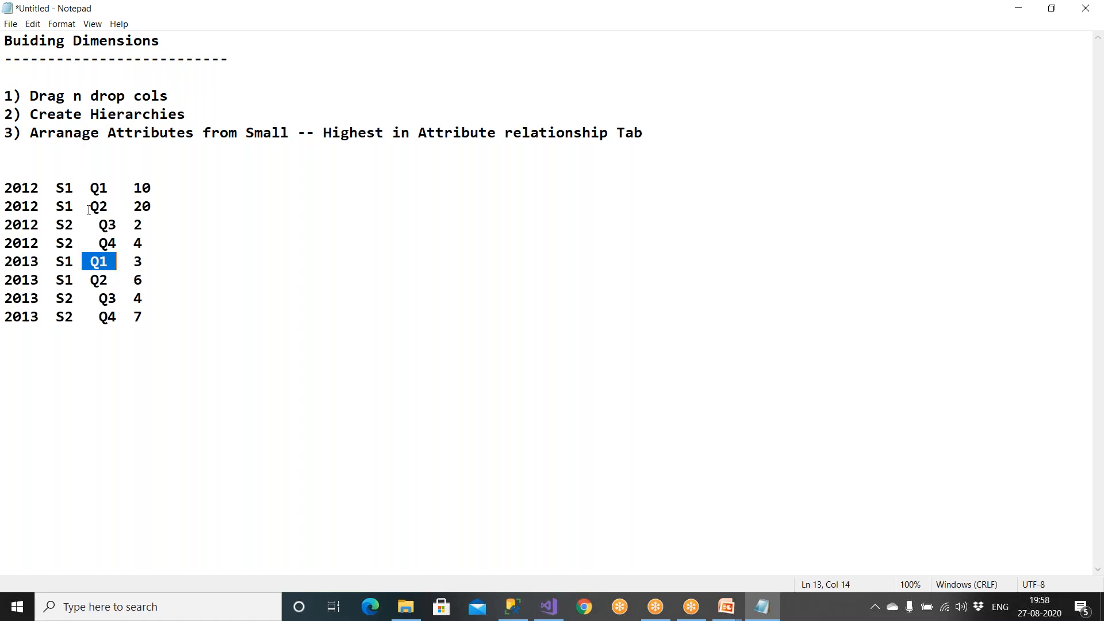
drag(90, 190, 117, 186)
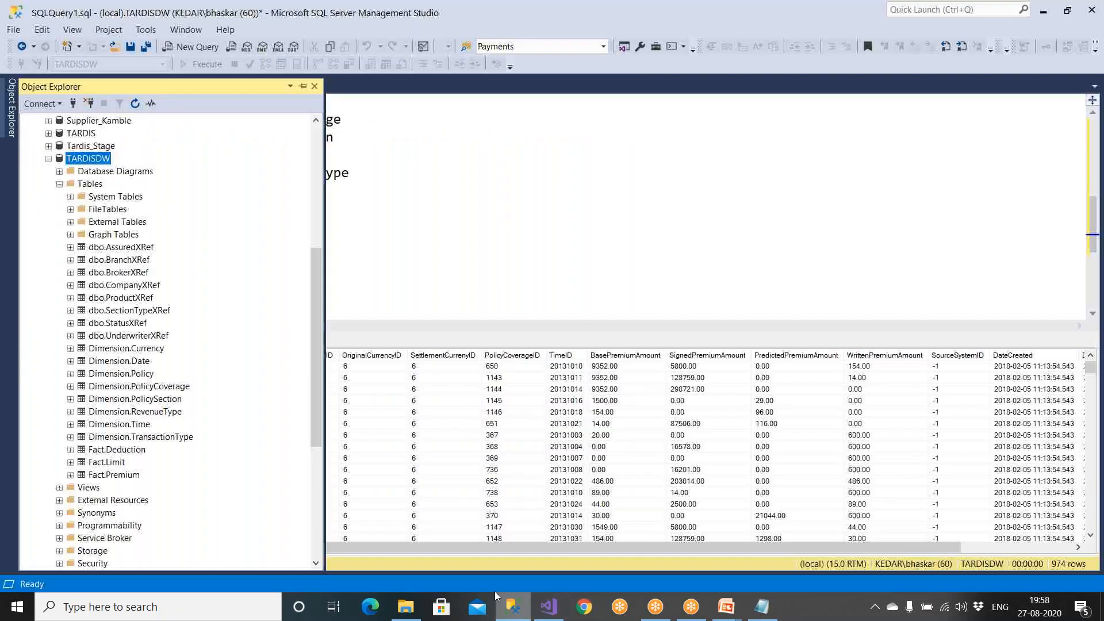
click(762, 607)
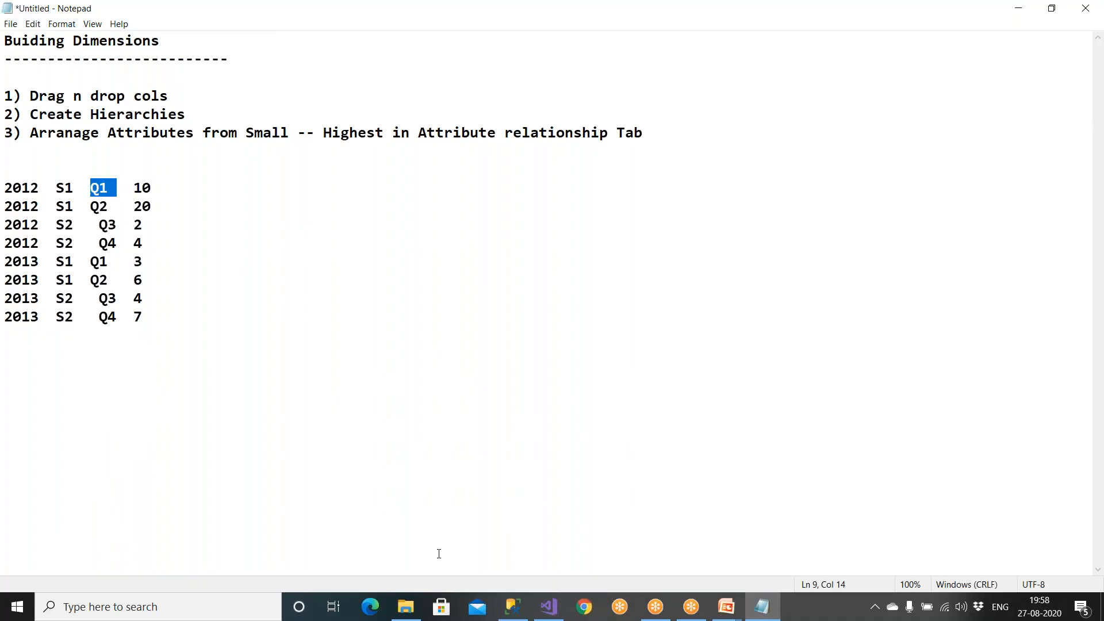
Switch to Visual Studio and set the Quarter ID attribute's key columns to YearID followed by QuarterID.
click(548, 606)
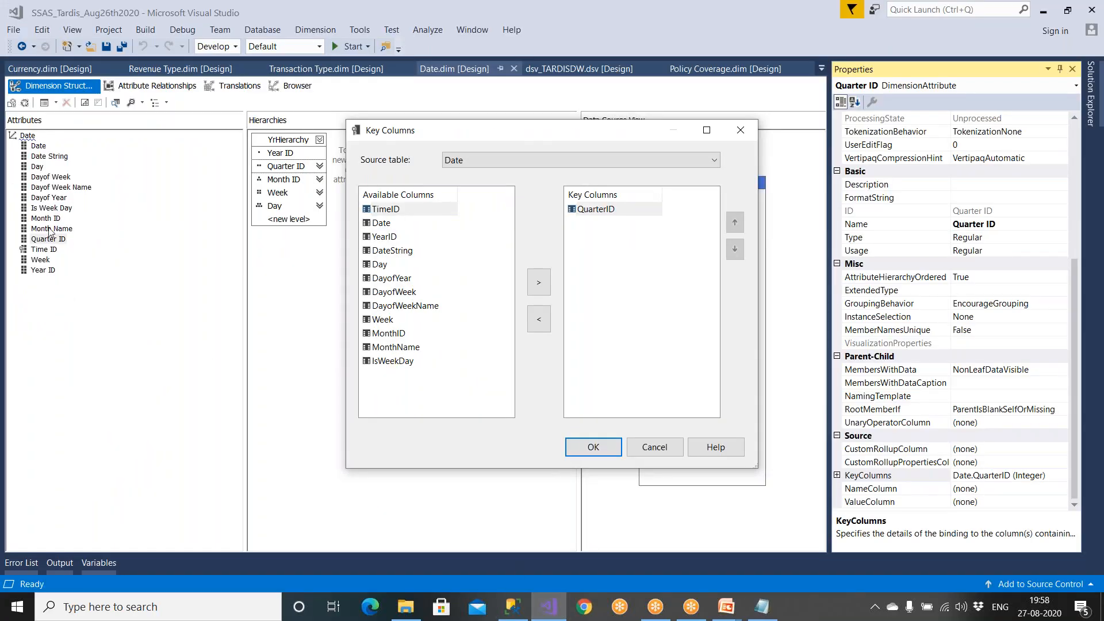
click(588, 213)
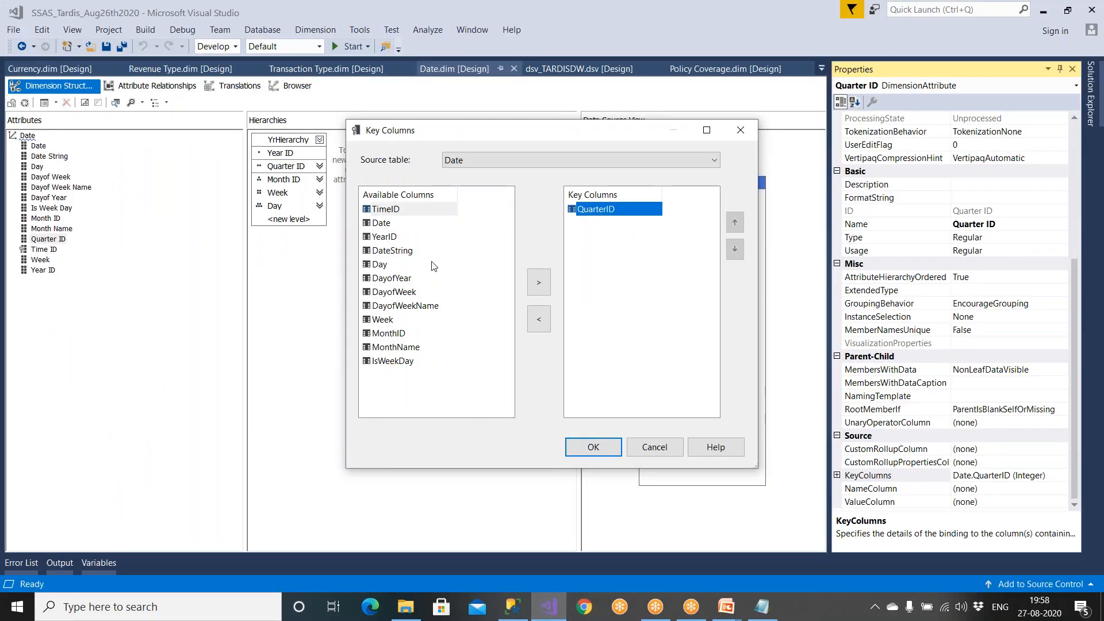
click(381, 237)
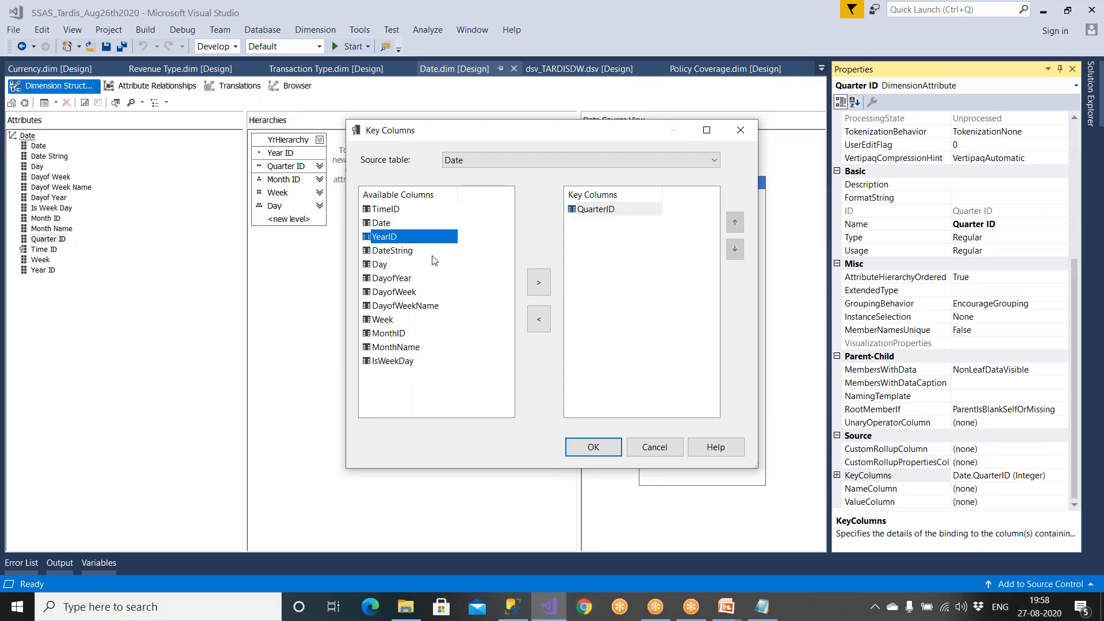
click(539, 281)
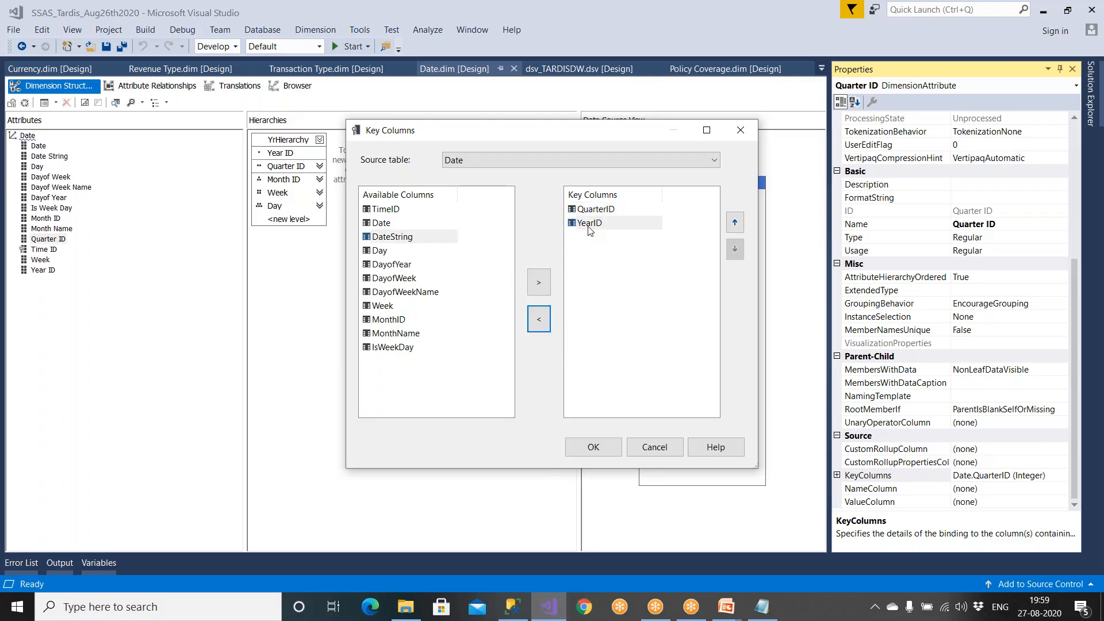
click(589, 229)
click(735, 222)
click(600, 213)
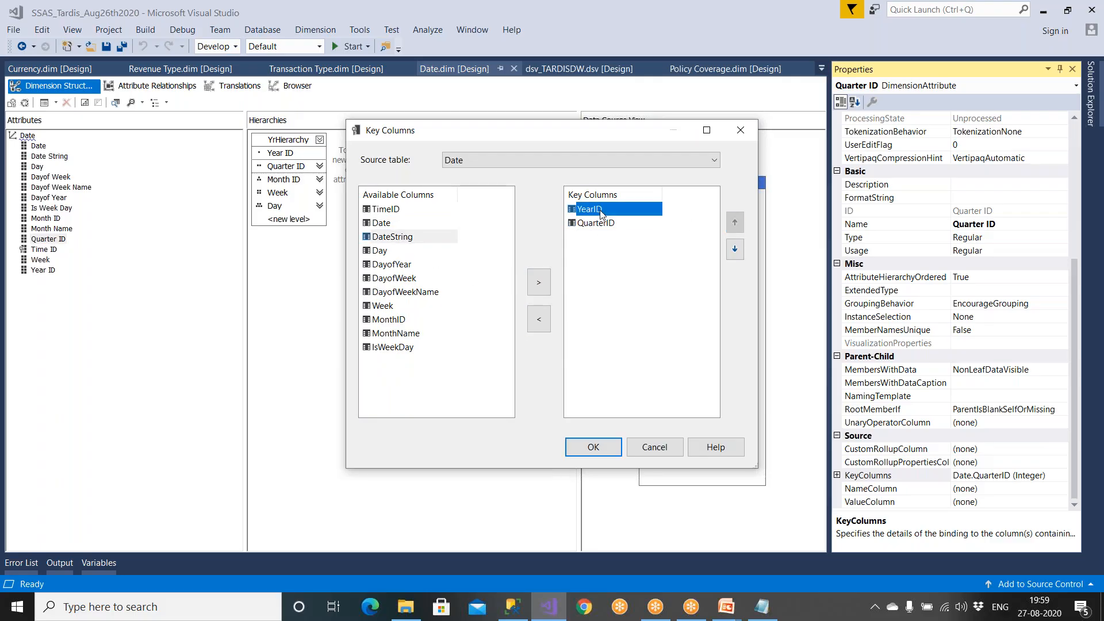
click(602, 224)
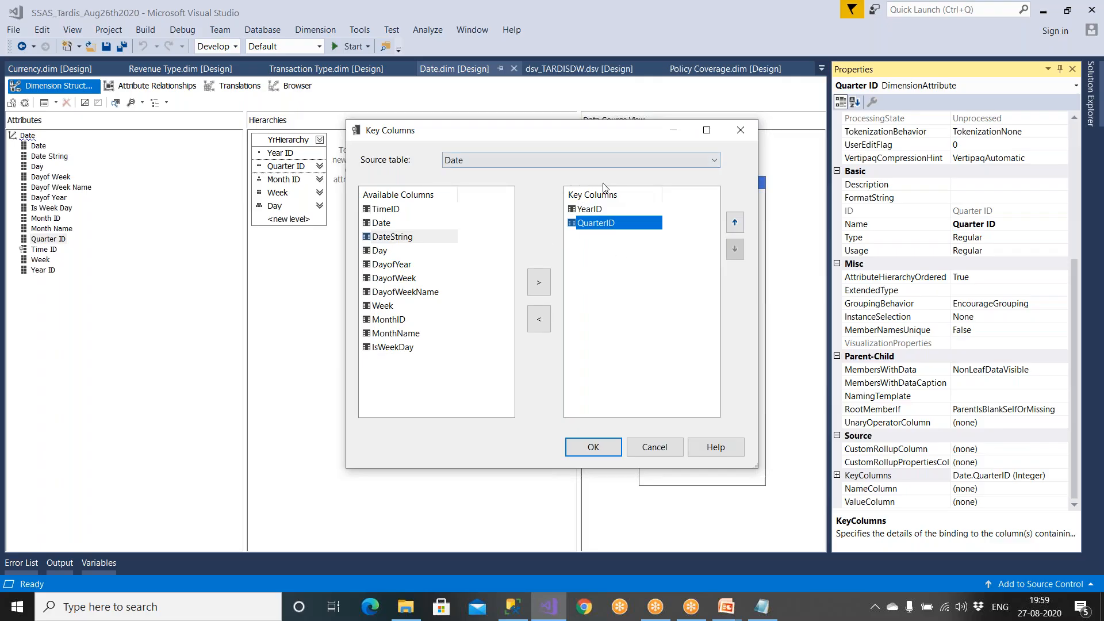
click(593, 447)
Set the name column of the Quarter ID attribute to QuarterID from the Date table.
click(862, 489)
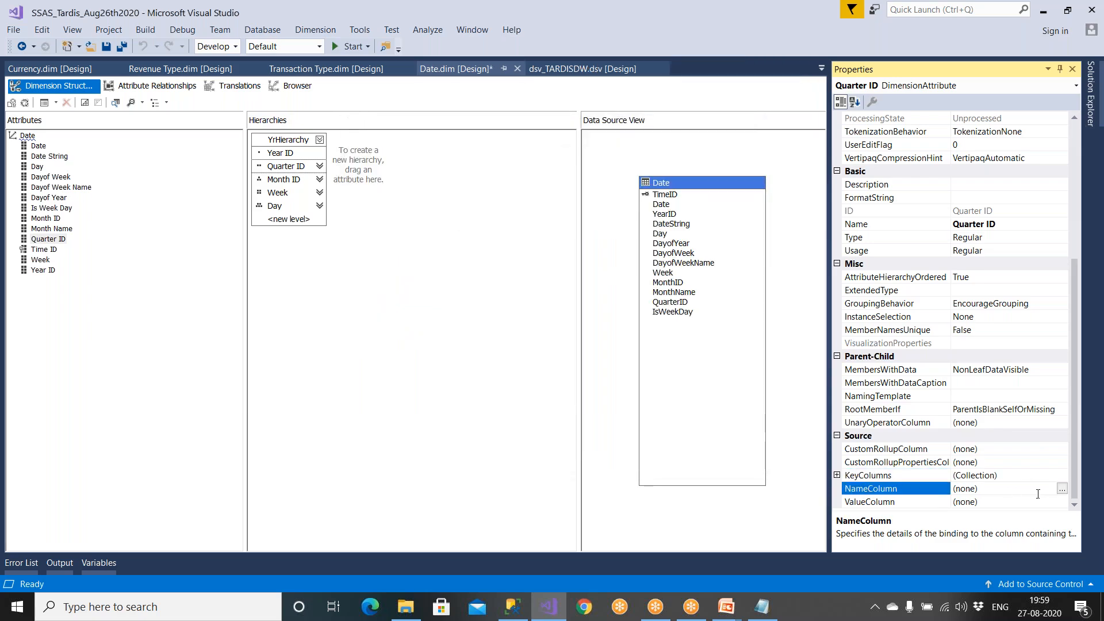
click(1062, 489)
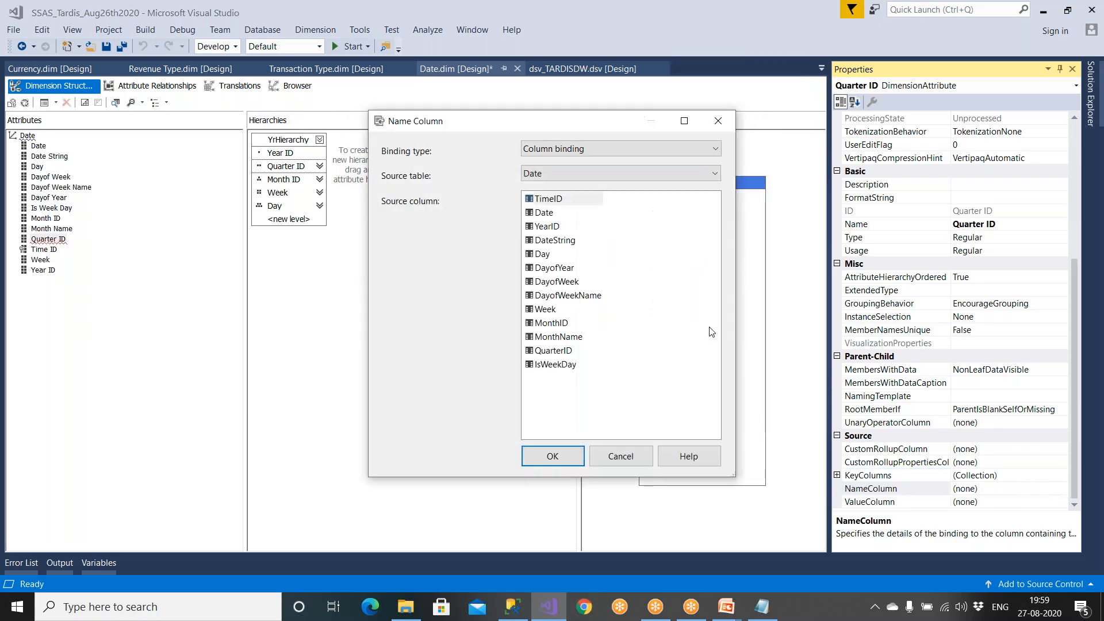
click(566, 352)
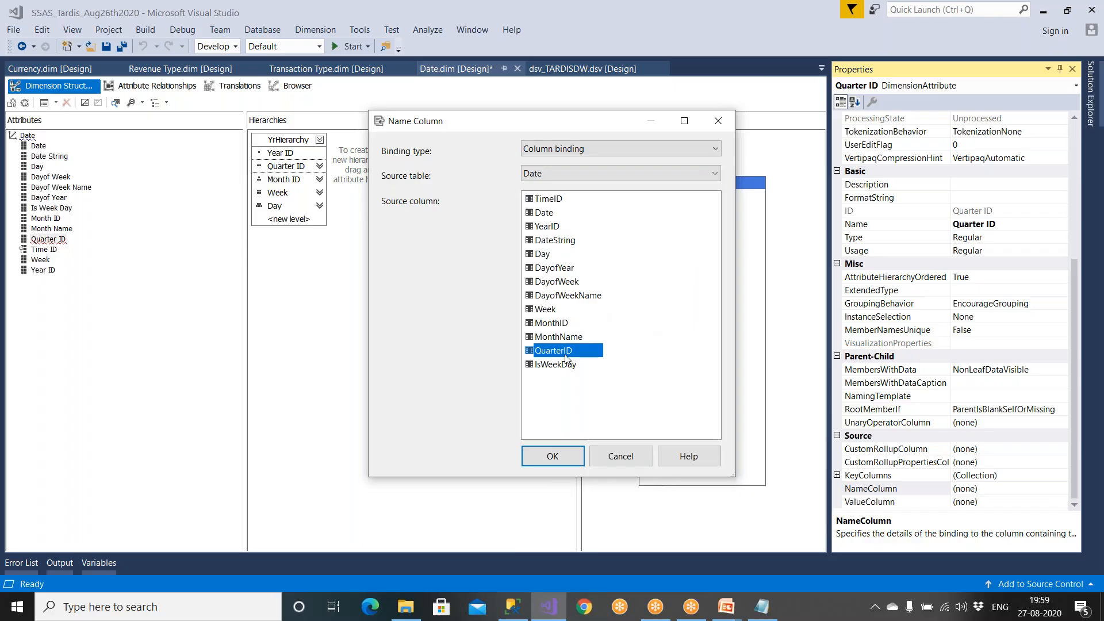
click(554, 457)
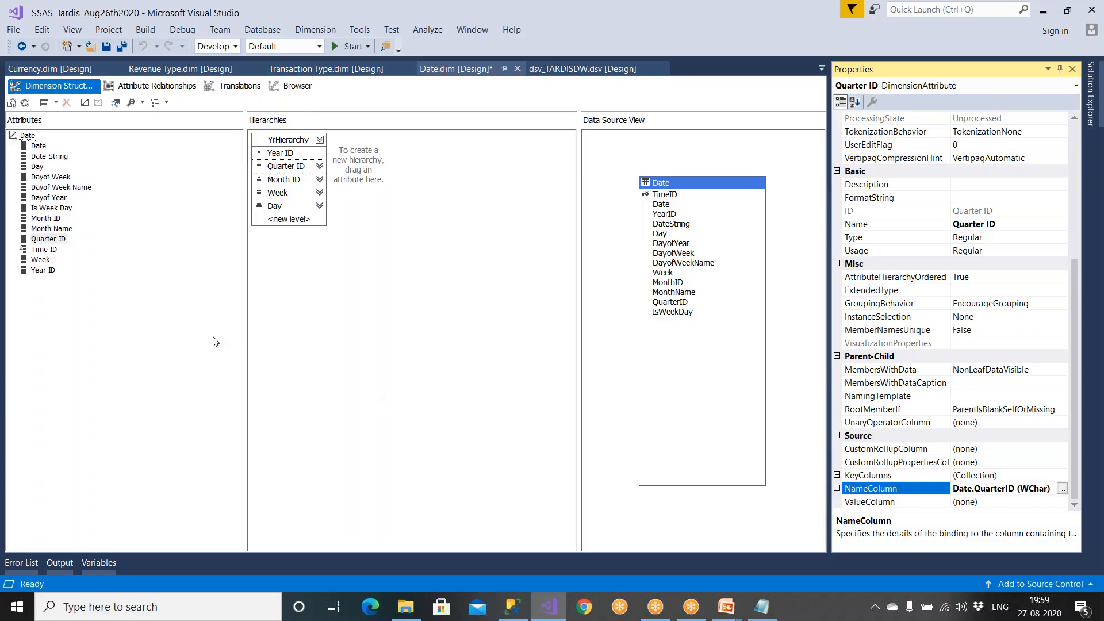
Add QuarterID and YearID to the key columns of the Month ID attribute.
click(289, 170)
click(289, 180)
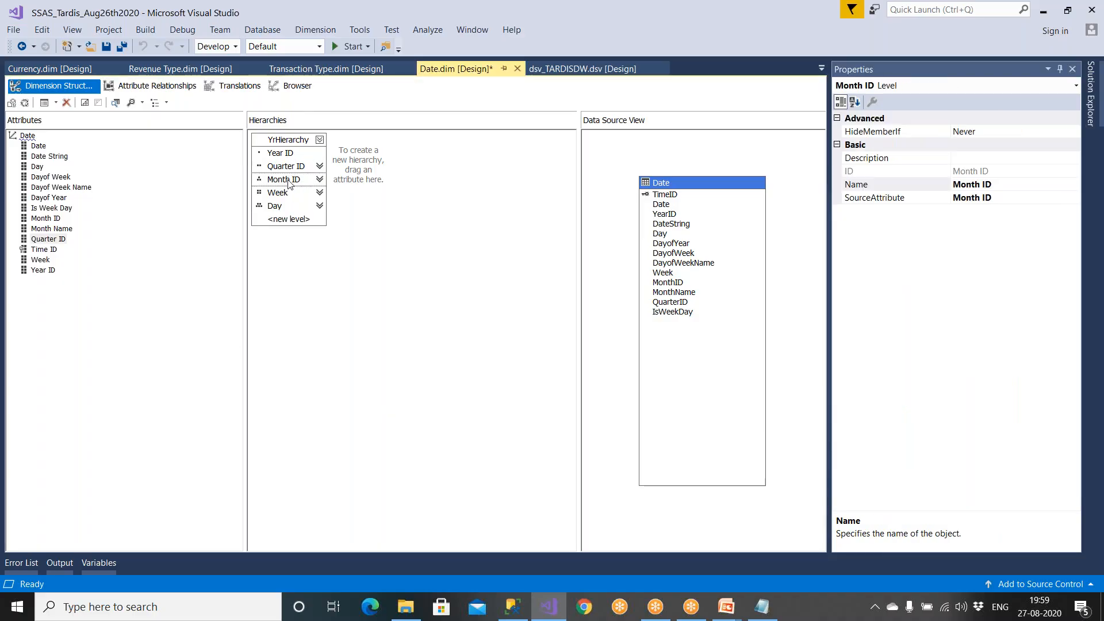
click(52, 220)
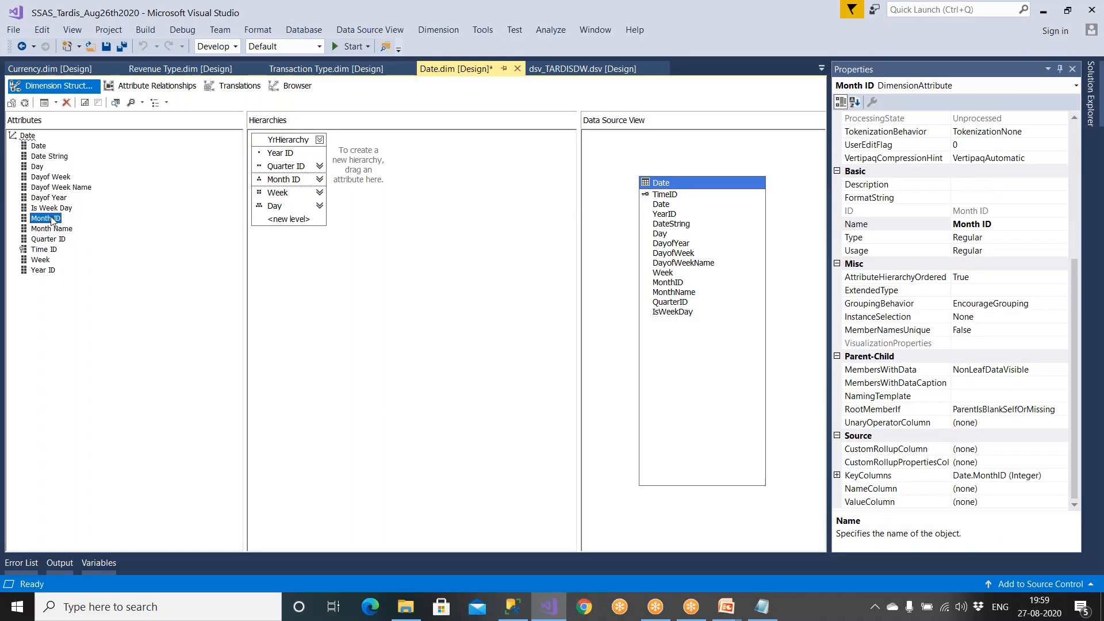
right_click(52, 219)
click(100, 379)
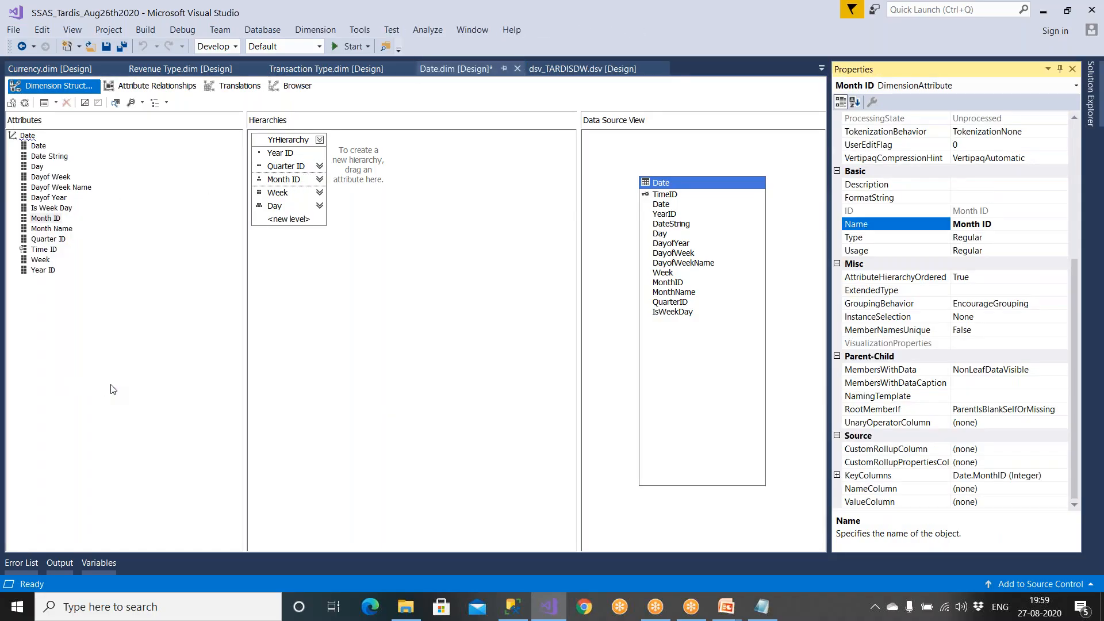
click(881, 476)
click(1062, 475)
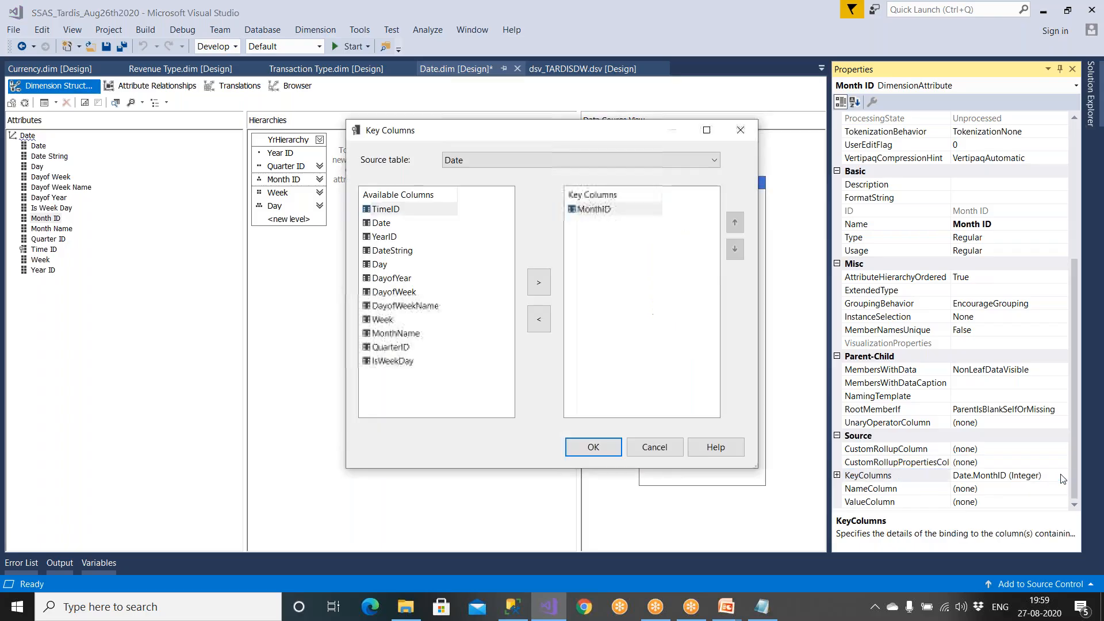
click(615, 214)
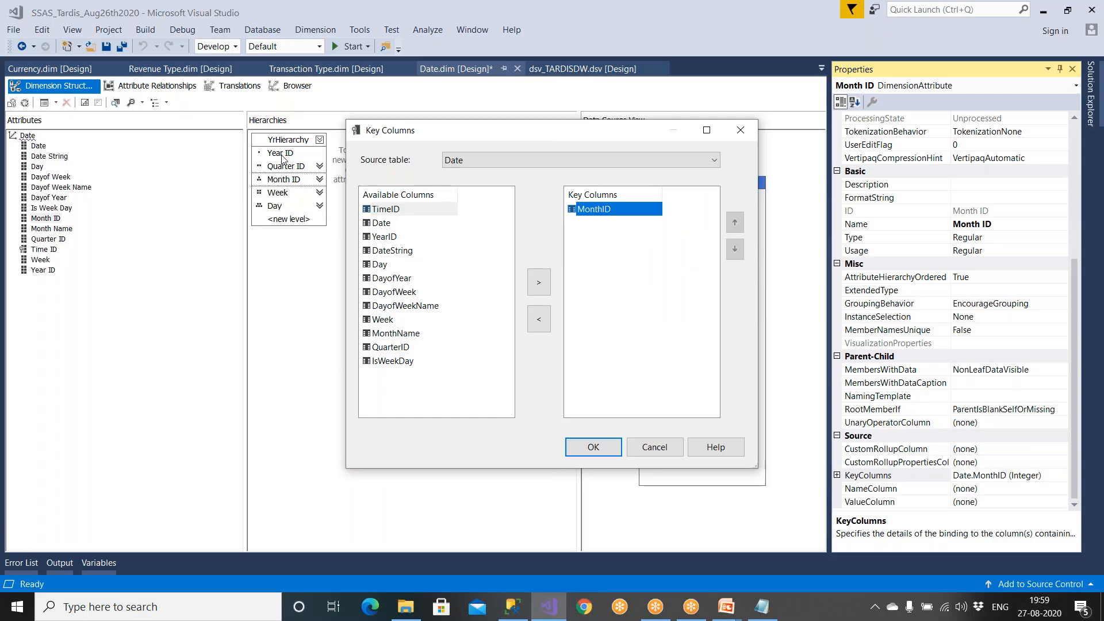
click(397, 348)
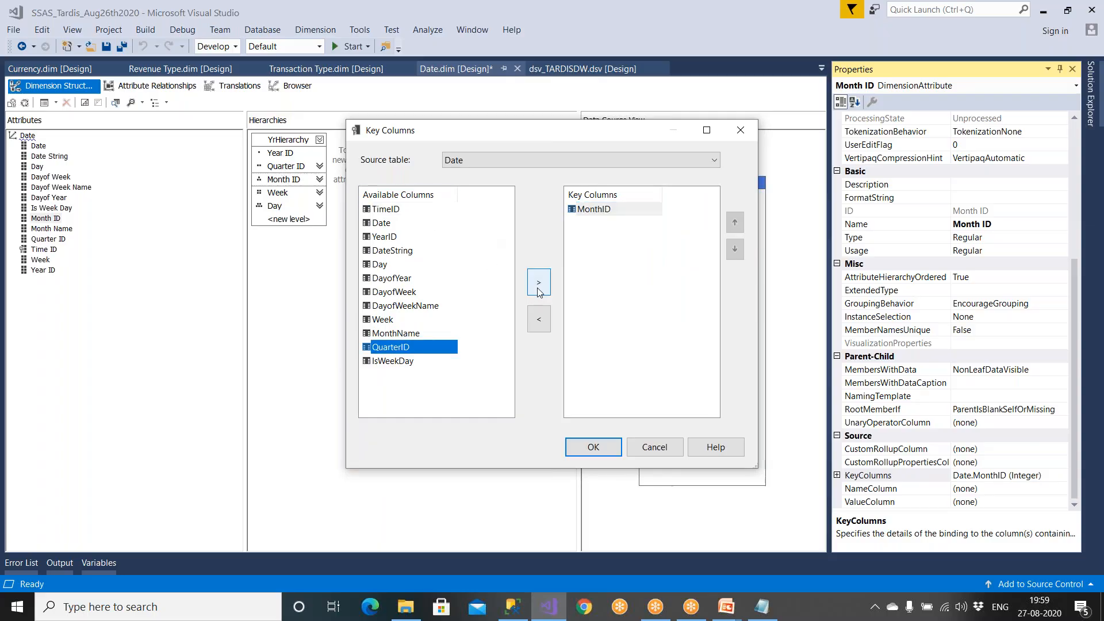
click(539, 282)
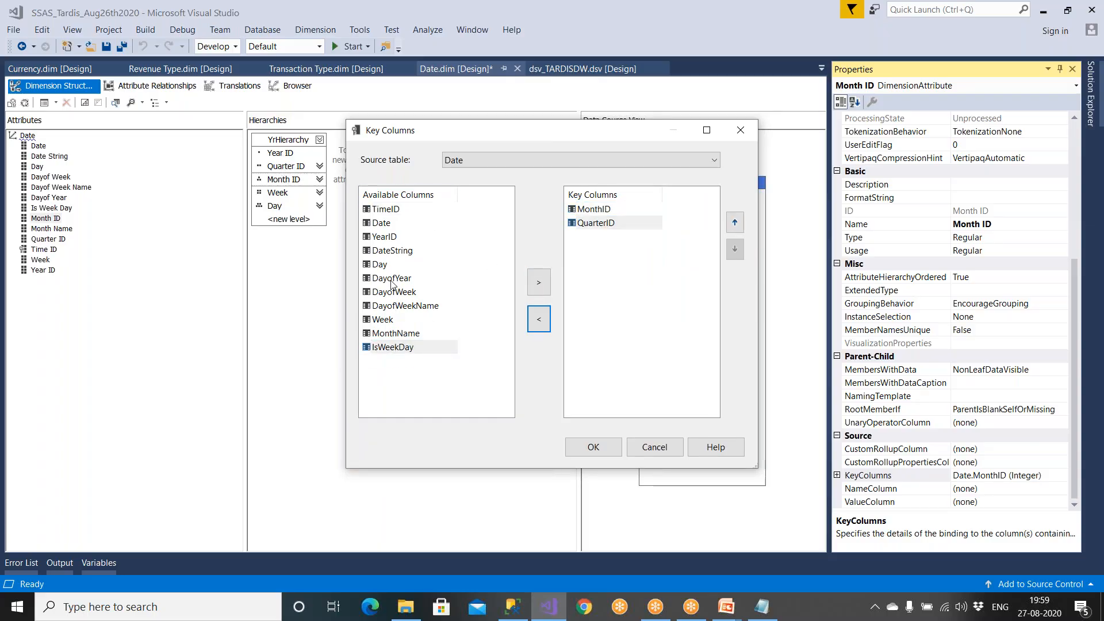
click(389, 240)
click(532, 281)
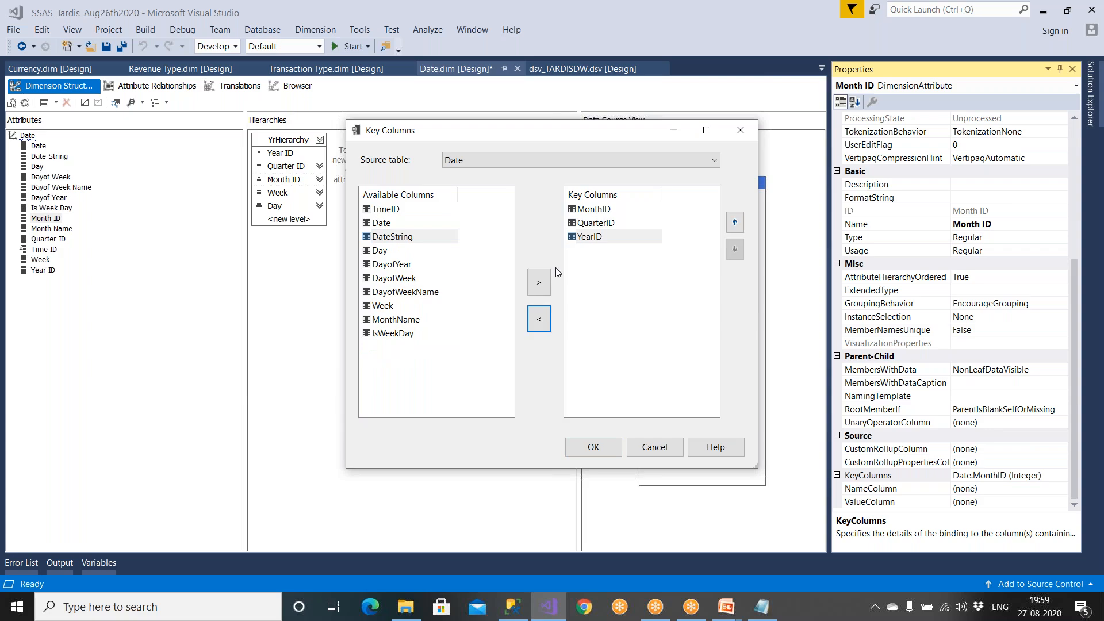
Order the Month ID attribute's key columns as YearID, QuarterID, MonthID and accept them.
click(588, 238)
click(733, 224)
click(734, 225)
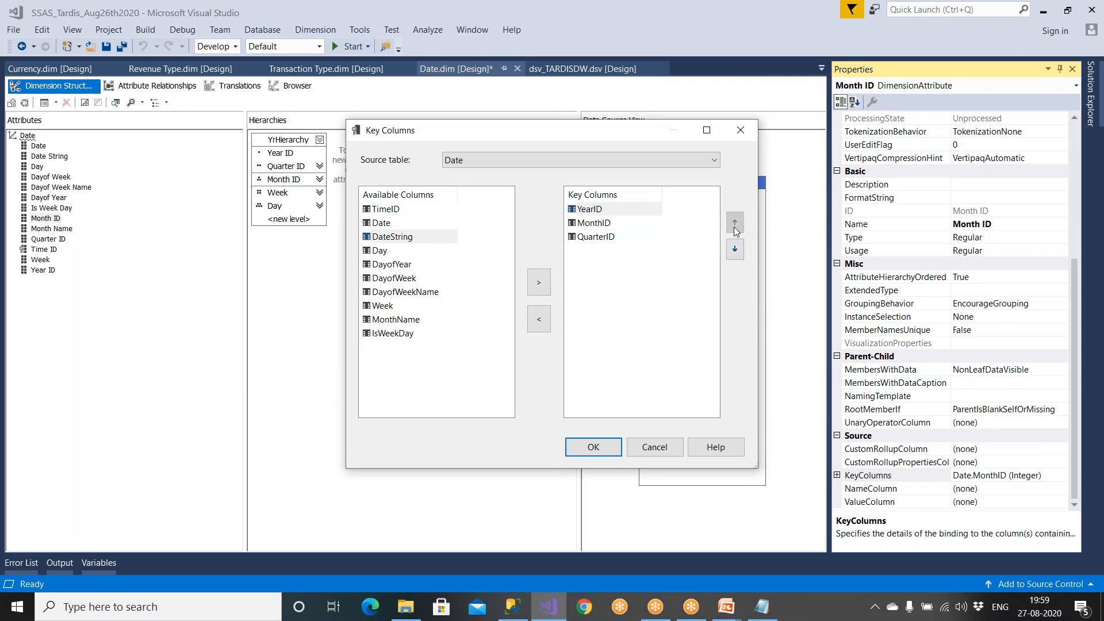
click(596, 236)
click(735, 222)
click(598, 212)
click(596, 223)
click(598, 237)
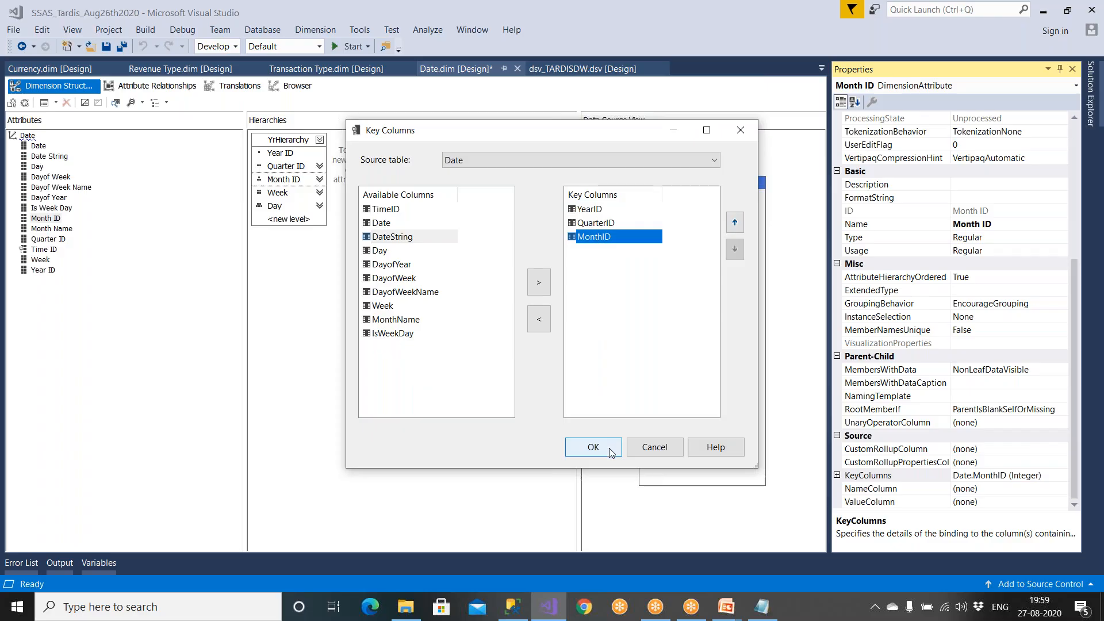
click(593, 447)
Set the name column of the Month ID attribute to MonthID from the Date table.
click(1003, 489)
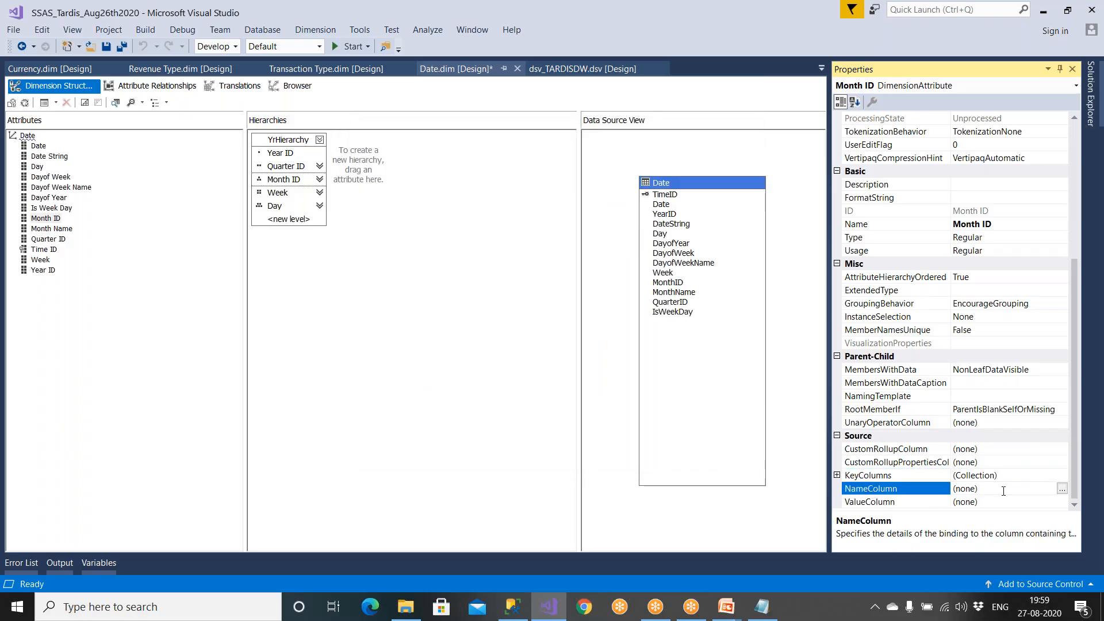
click(1061, 489)
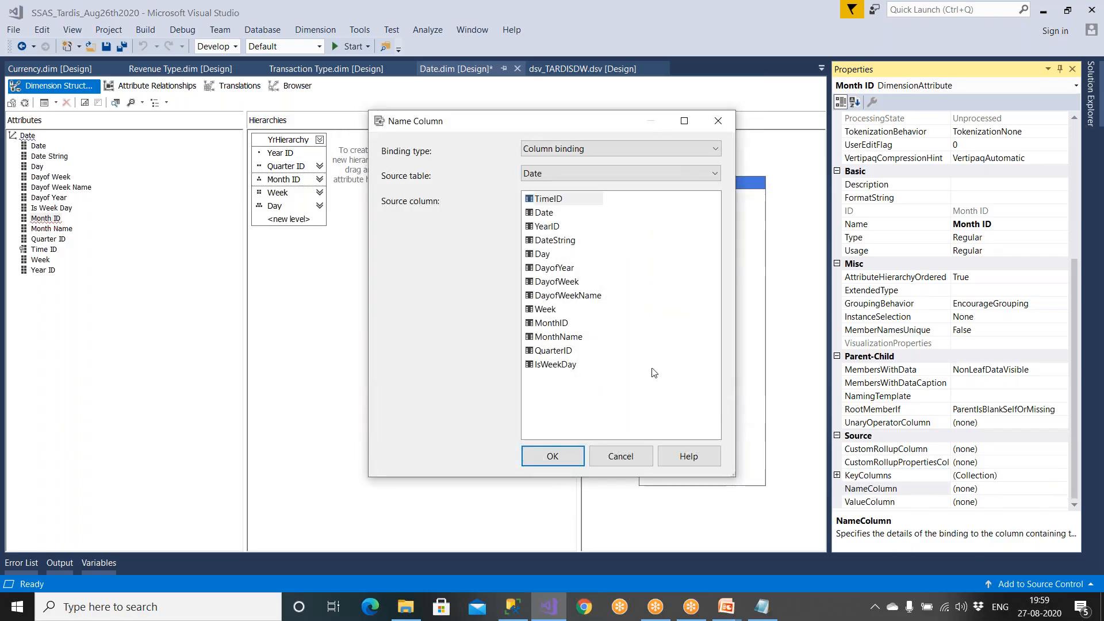
click(551, 323)
click(552, 456)
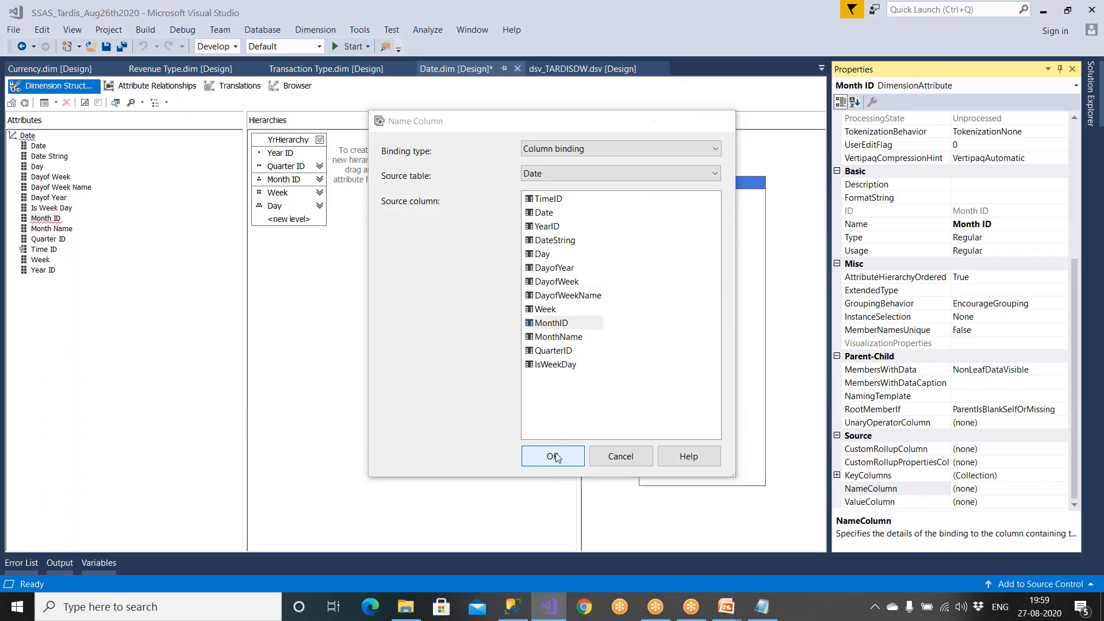
Add MonthID, QuarterID and YearID to the key columns of the Week attribute.
click(283, 196)
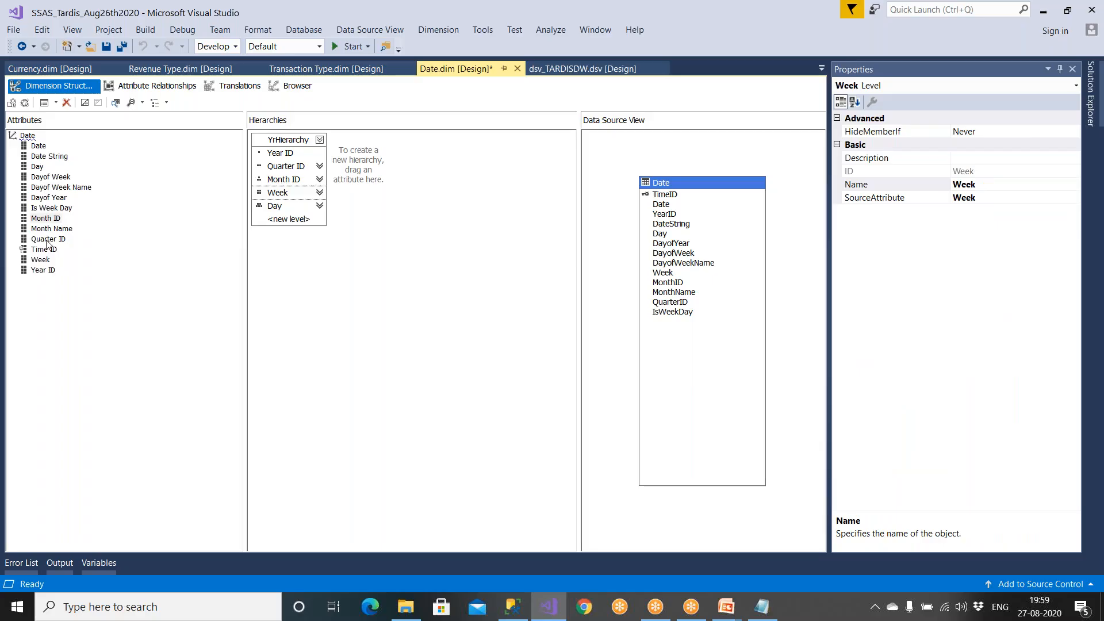
click(41, 260)
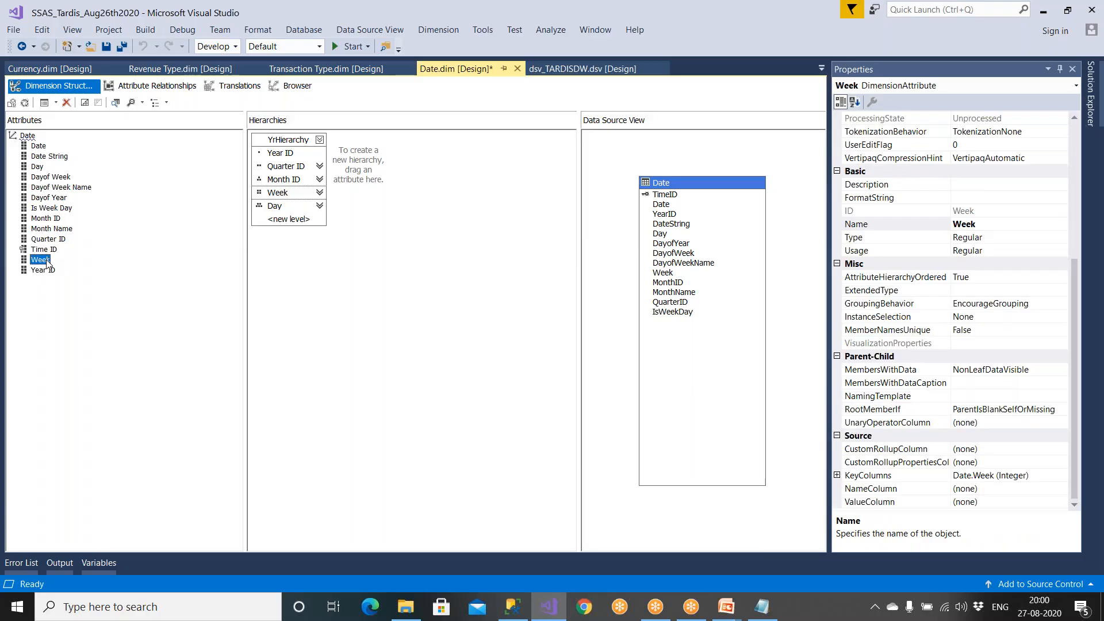
right_click(47, 264)
click(86, 418)
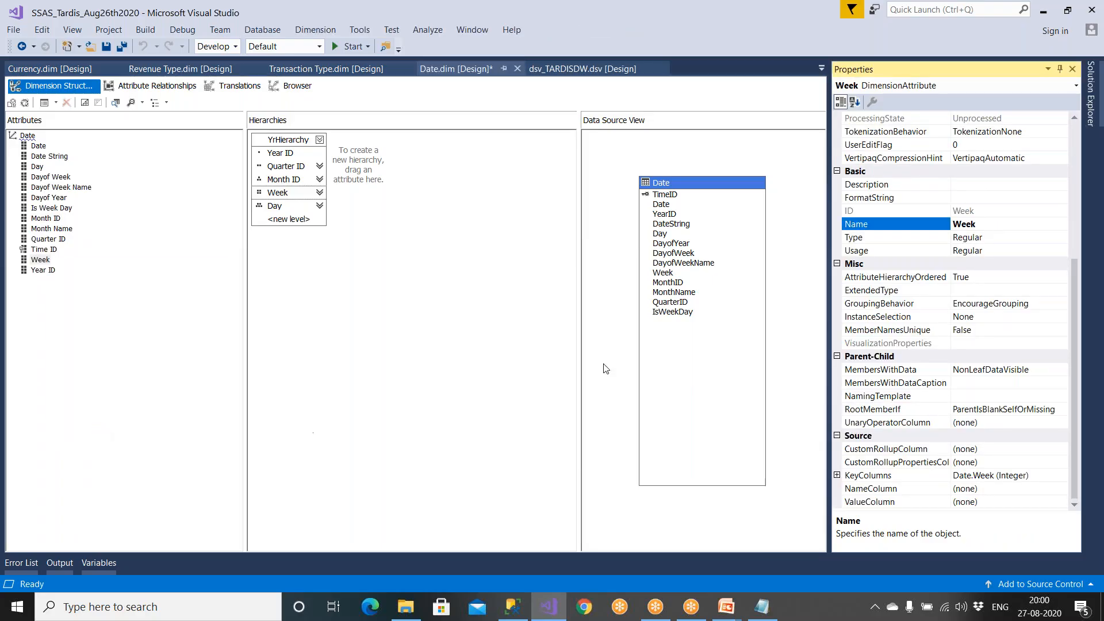
click(857, 477)
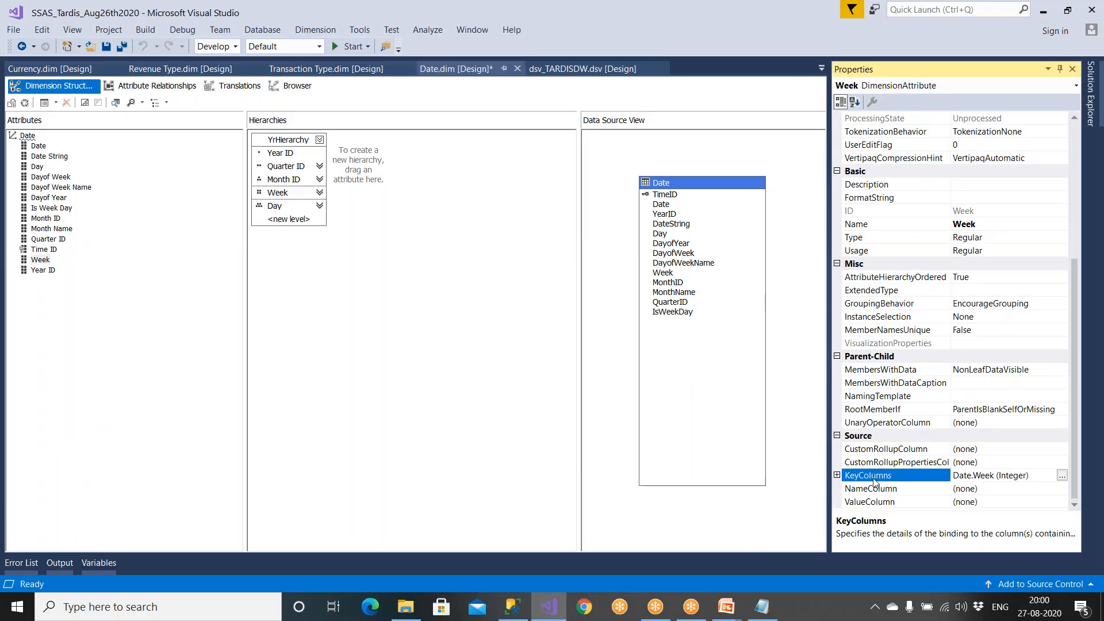
click(1061, 477)
drag(591, 139, 687, 152)
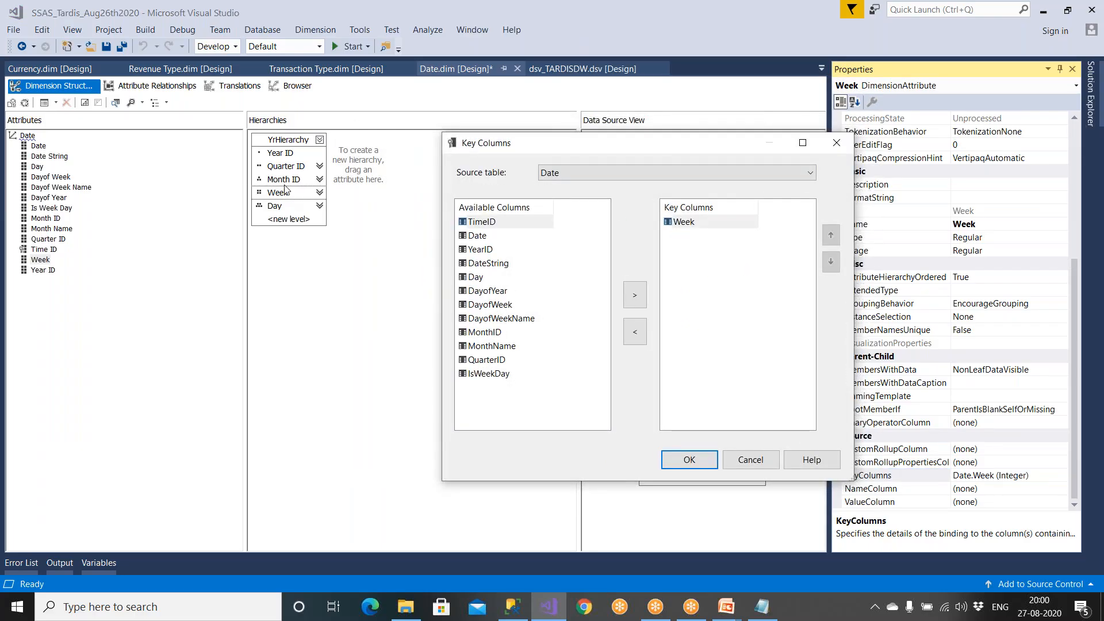
click(484, 332)
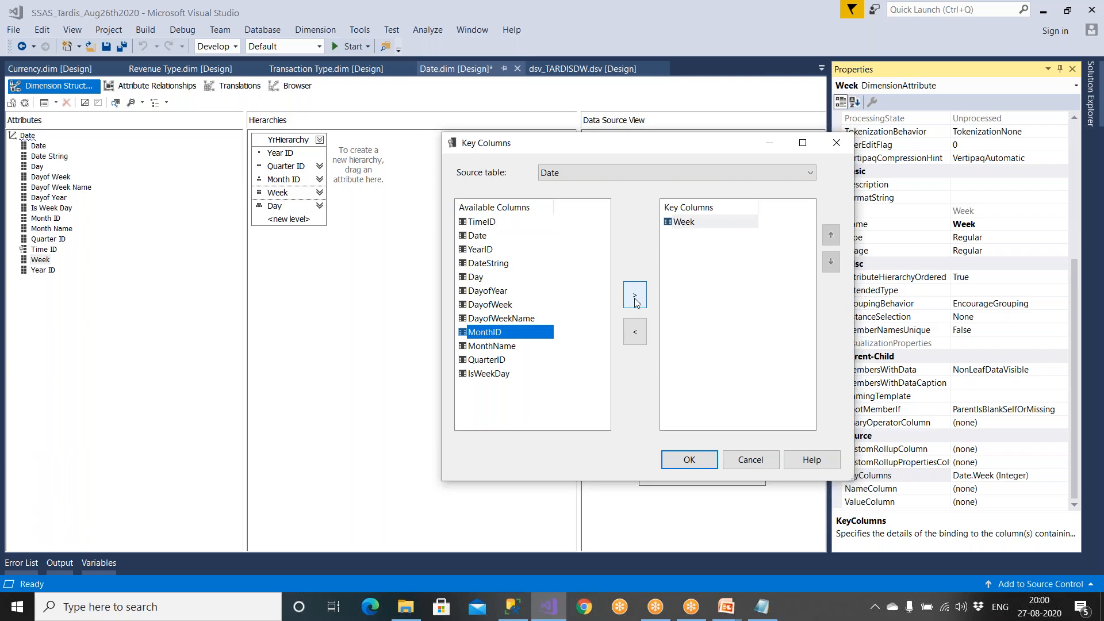
click(635, 296)
click(498, 347)
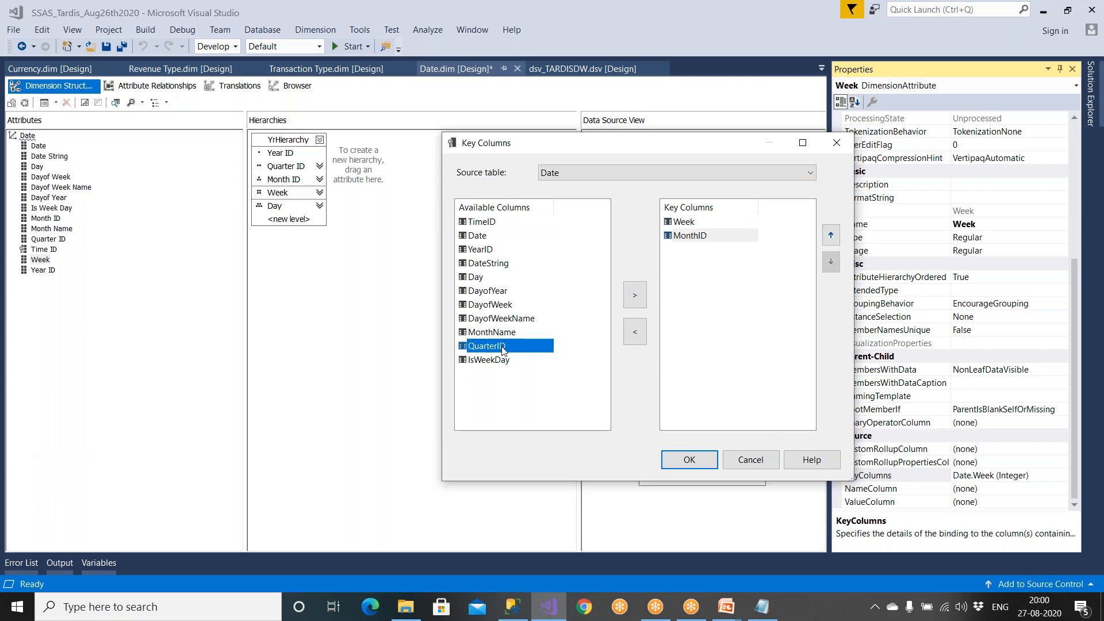
click(640, 296)
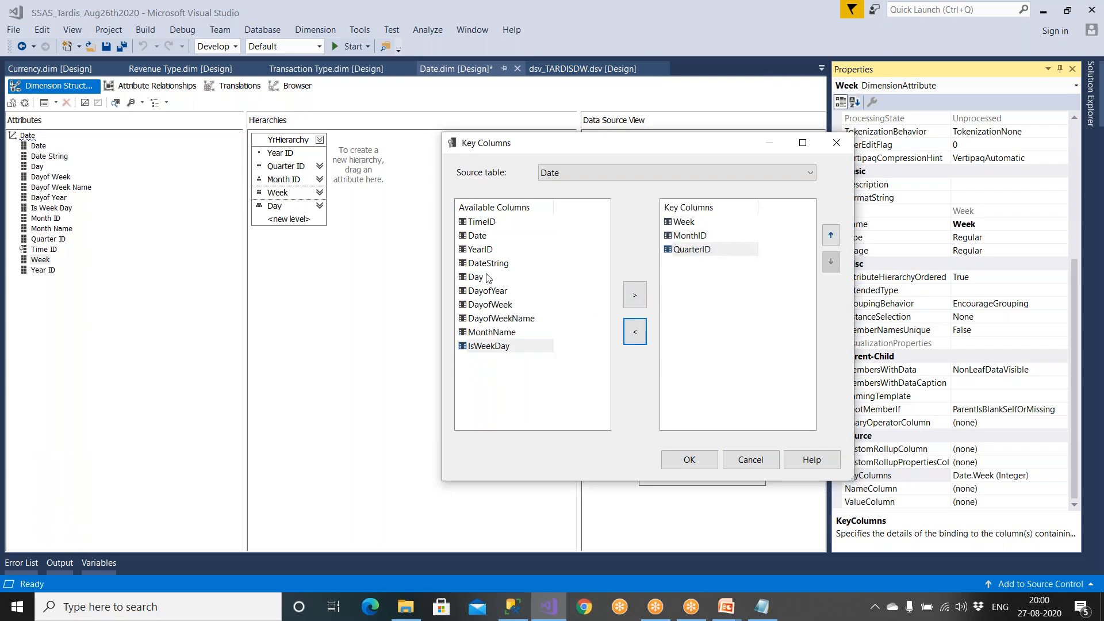
click(481, 250)
click(637, 296)
click(686, 264)
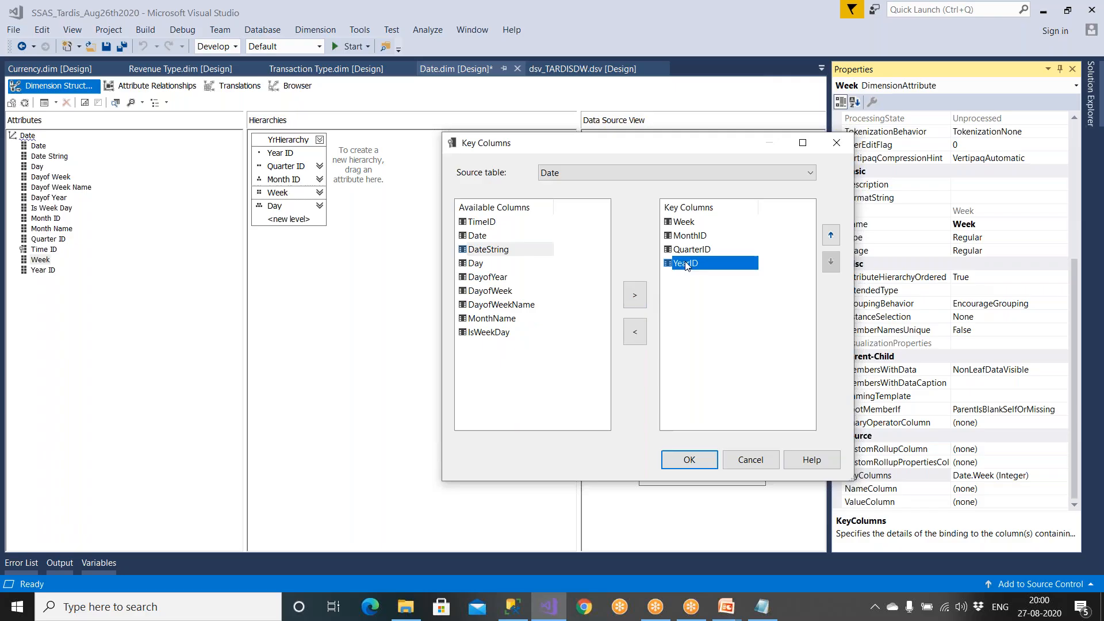
Order the Week attribute's key columns as YearID, QuarterID, MonthID, Week and accept the collection.
click(831, 235)
click(831, 234)
click(831, 234)
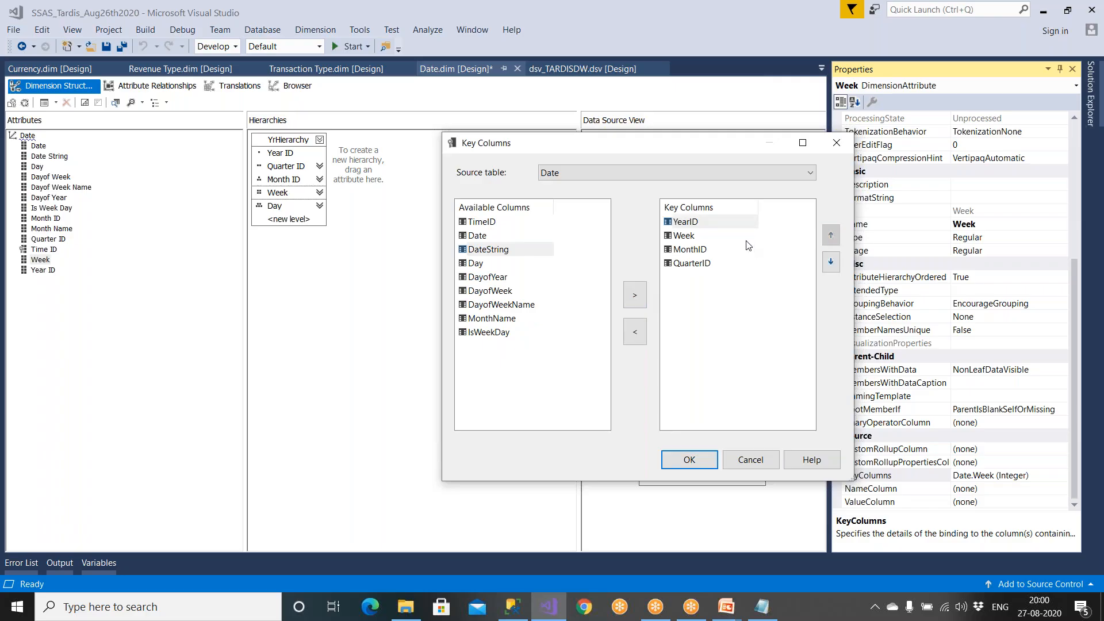
click(692, 263)
click(831, 234)
click(831, 234)
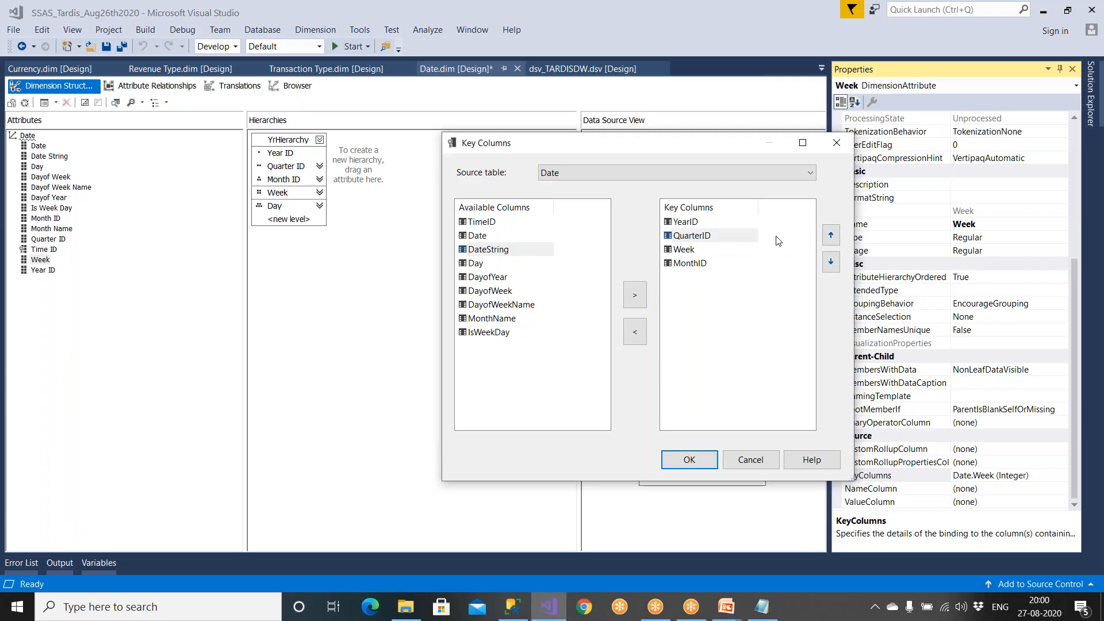
click(697, 263)
click(831, 235)
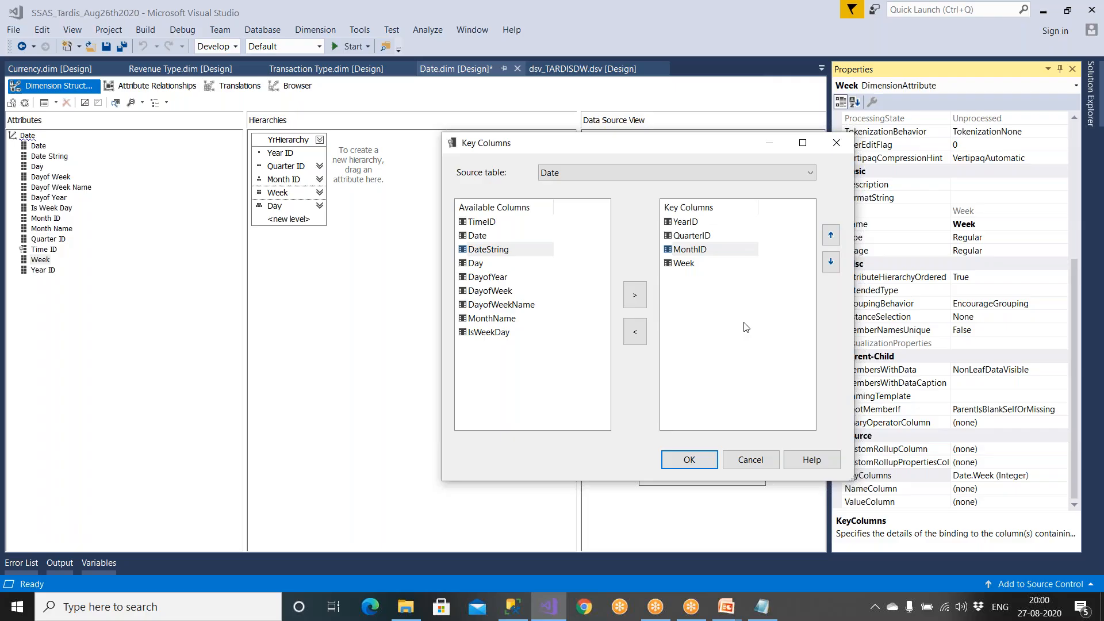
click(690, 460)
Bind the Week attribute's NameColumn to the Week column of the Date table.
click(854, 488)
click(1058, 489)
click(547, 310)
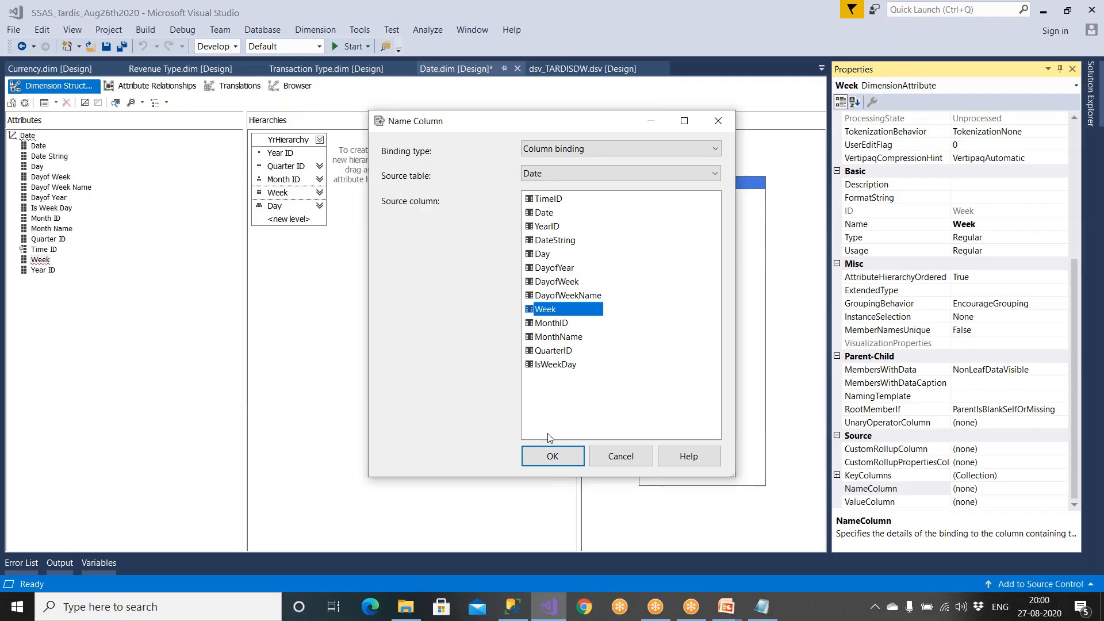
click(554, 457)
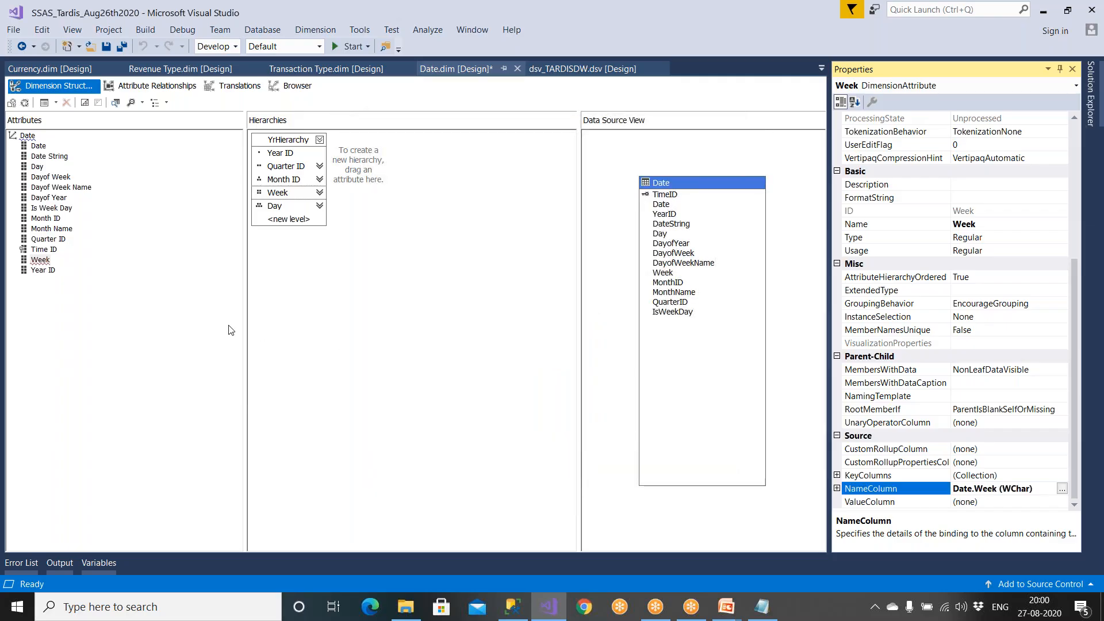
Add Week, QuarterID, MonthID and YearID to the key columns of the Date dimension's Day attribute.
click(287, 194)
click(279, 207)
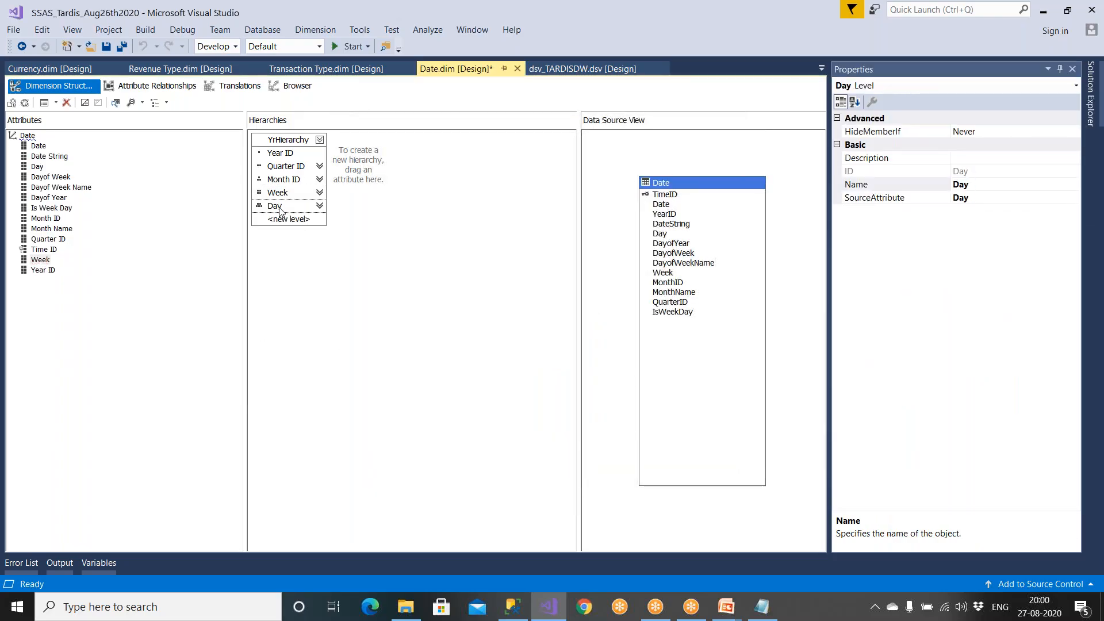
click(37, 167)
right_click(36, 168)
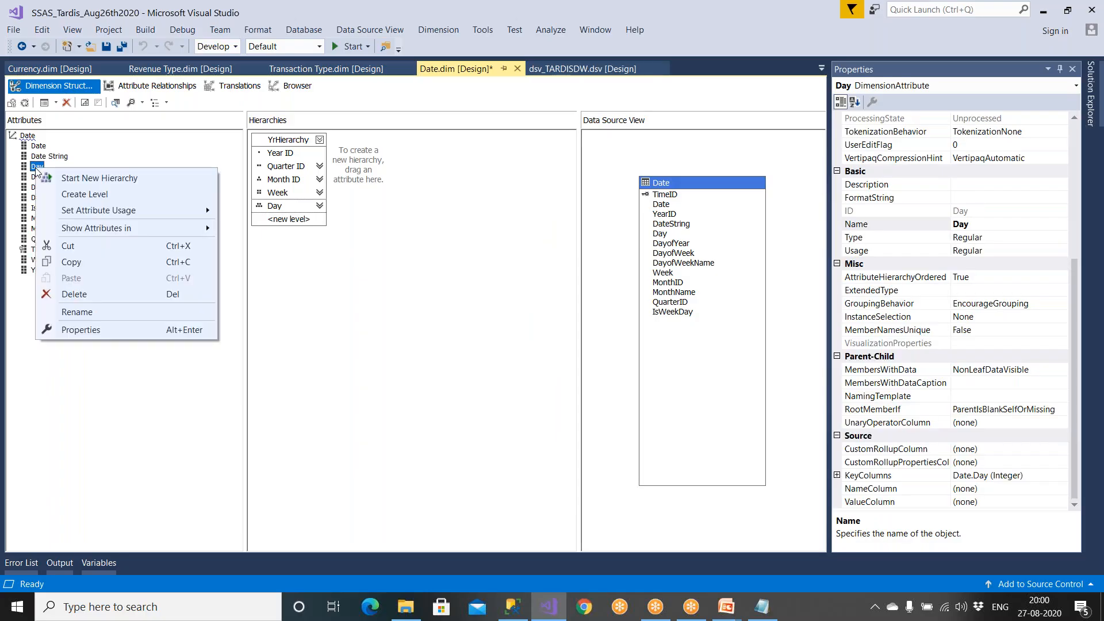
click(74, 329)
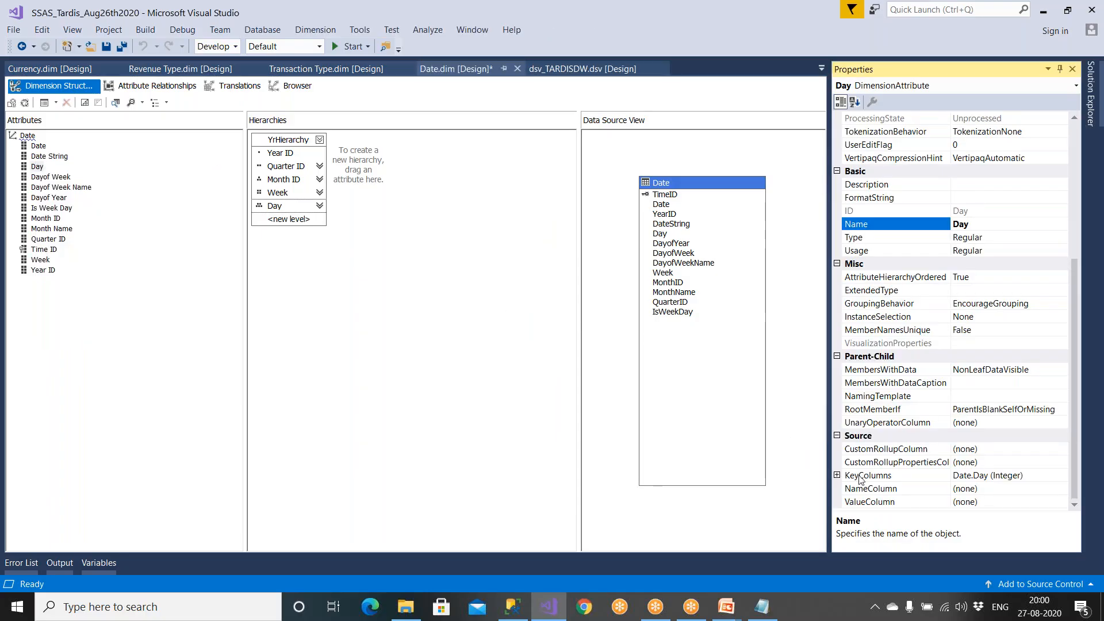
click(1007, 477)
click(1062, 476)
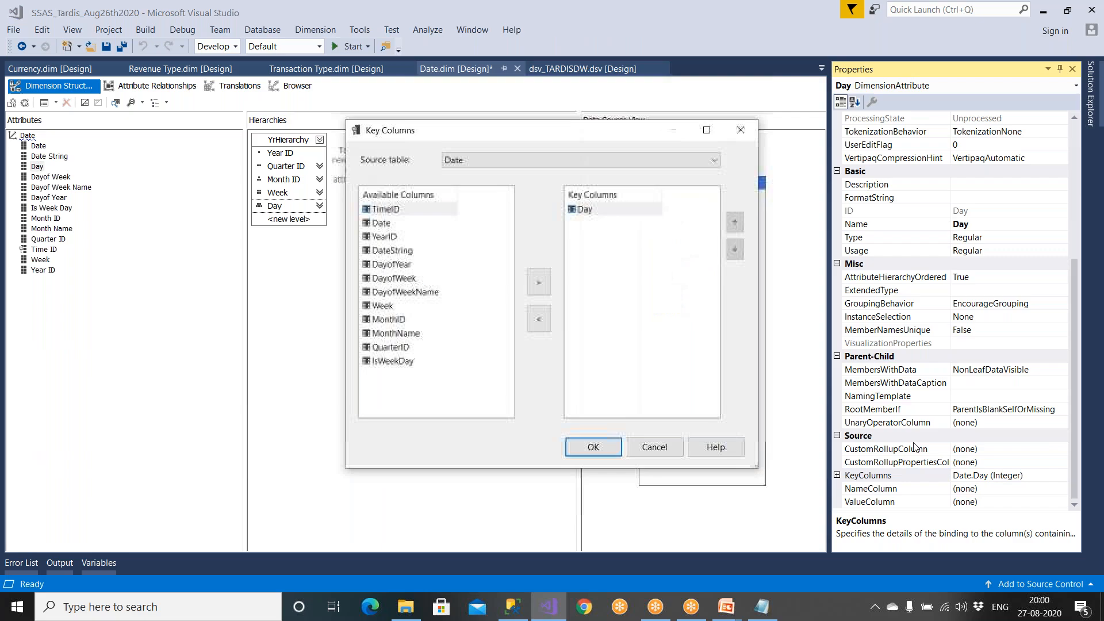
click(594, 214)
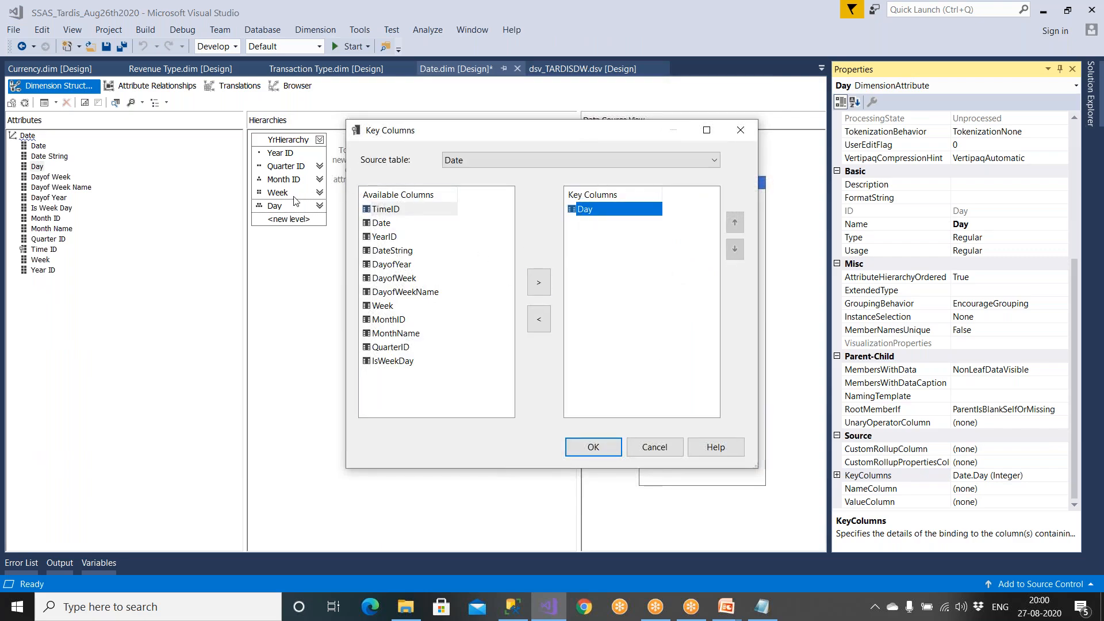
click(389, 307)
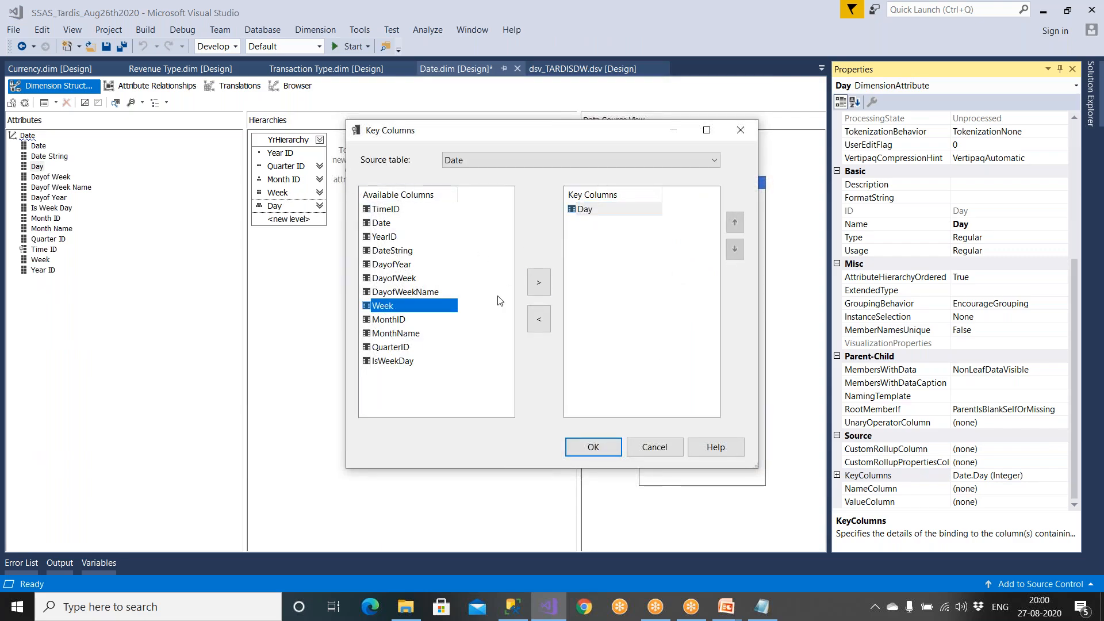
click(539, 283)
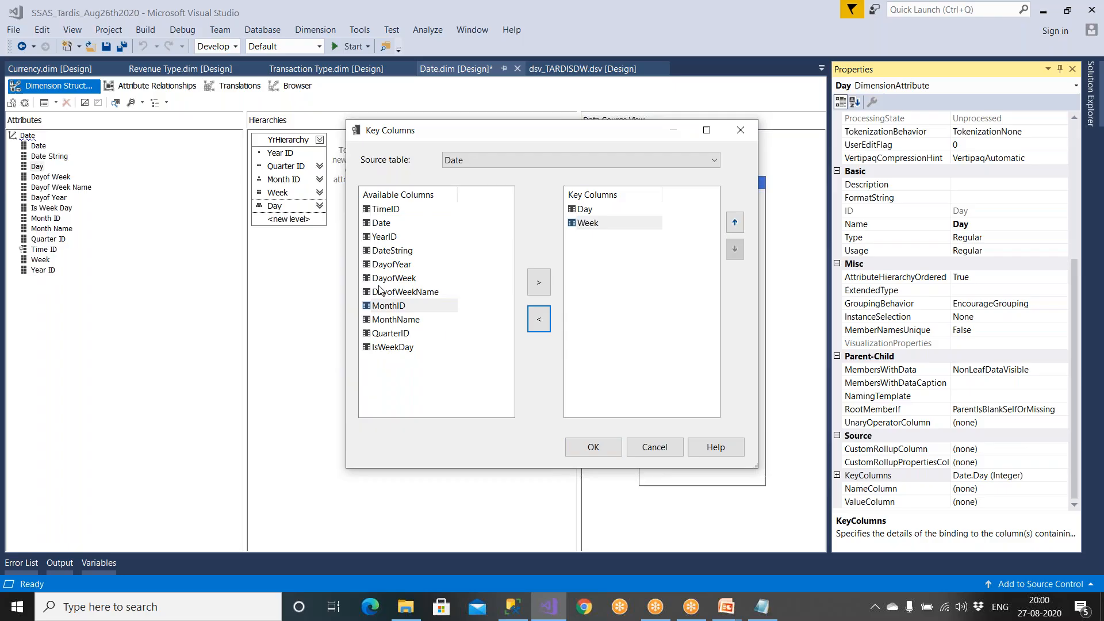
click(396, 334)
click(538, 282)
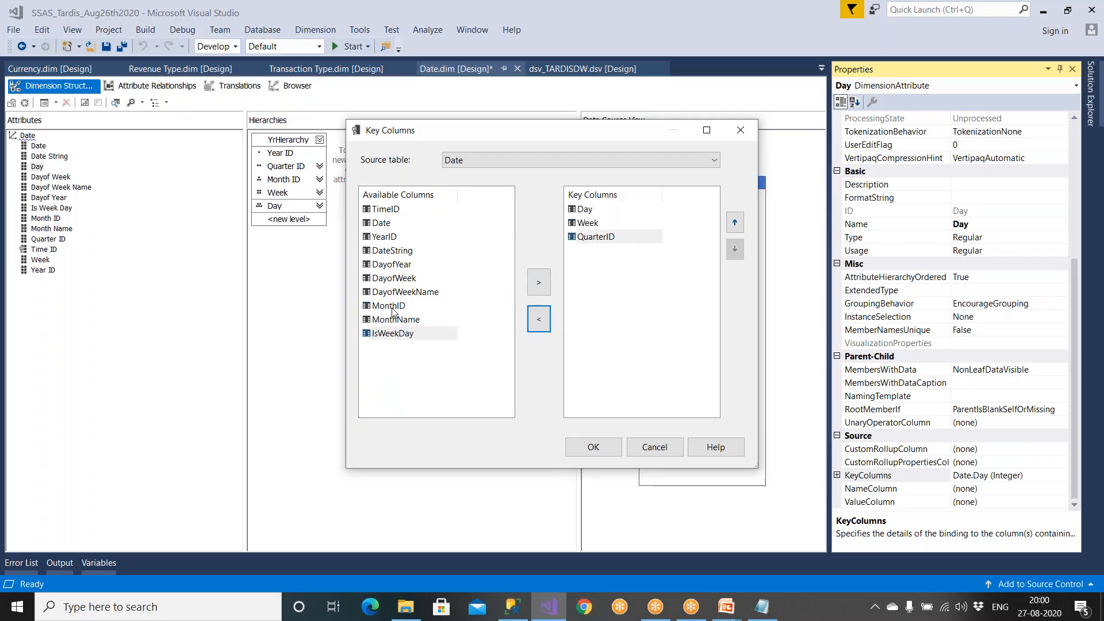
click(389, 306)
click(539, 288)
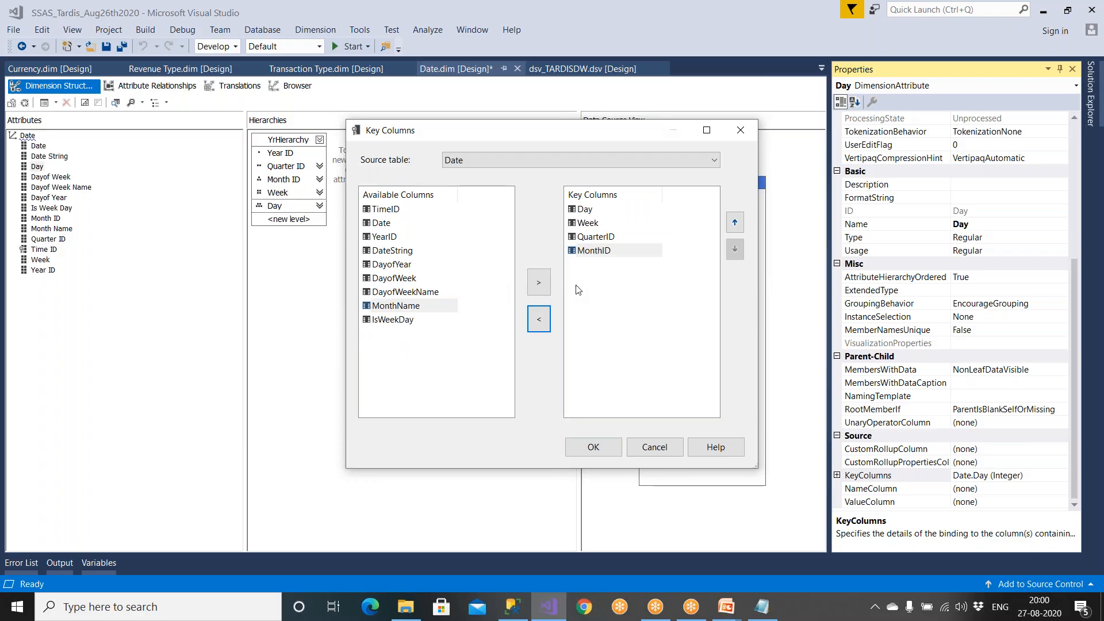
click(381, 237)
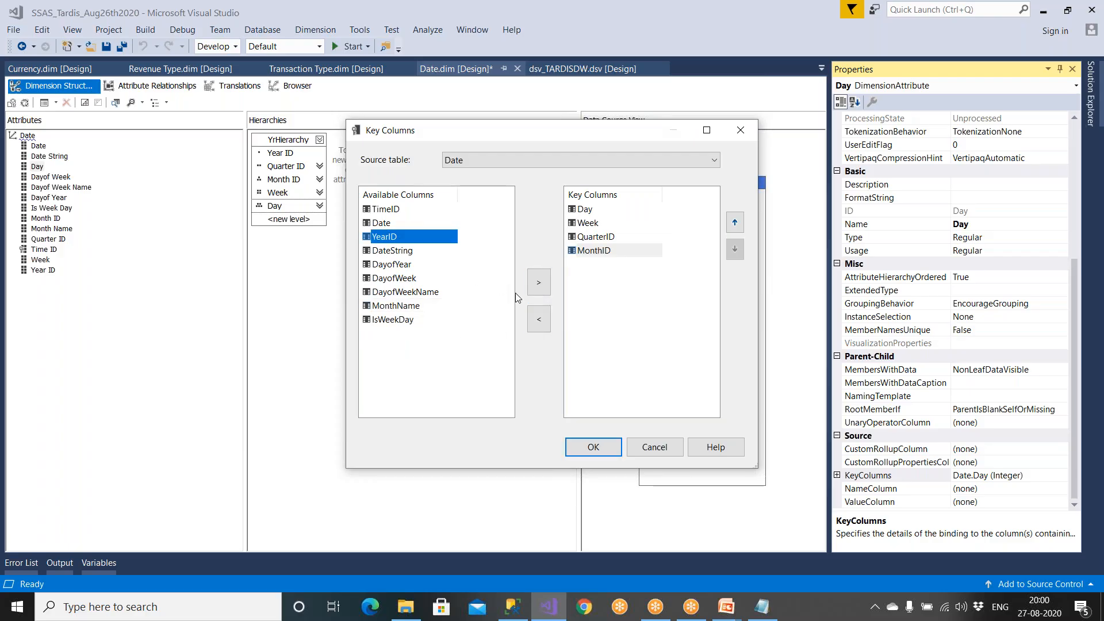
click(540, 283)
Order the Day attribute's key columns as YearID, QuarterID, MonthID, Week, Day and accept the collection.
click(735, 223)
click(735, 223)
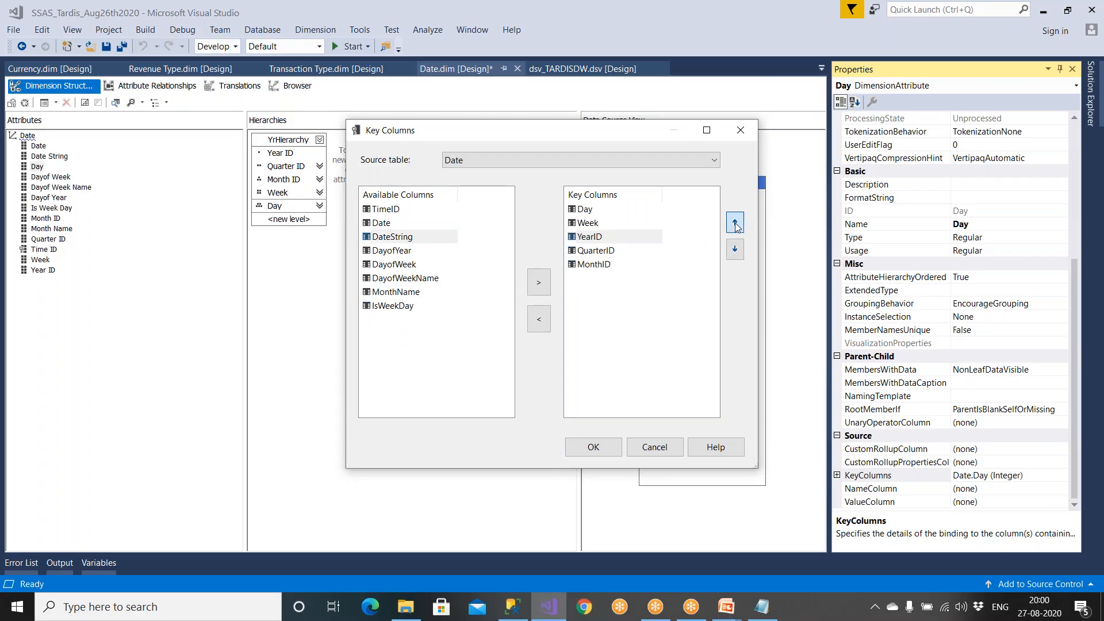
click(735, 223)
click(735, 223)
click(599, 253)
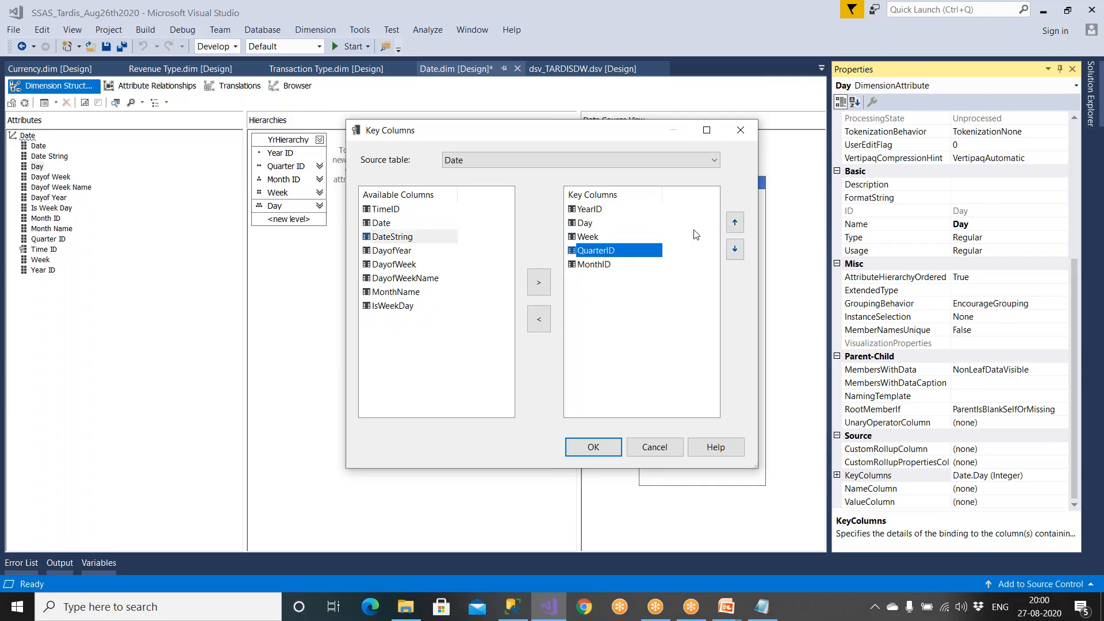
click(731, 224)
click(732, 224)
click(596, 264)
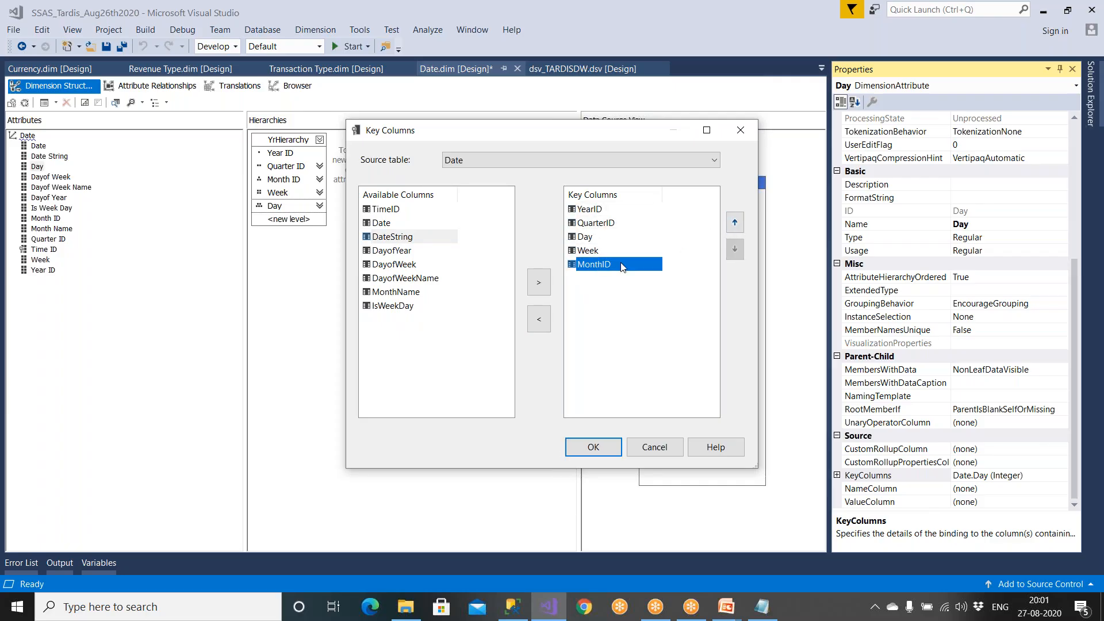
click(735, 224)
click(735, 223)
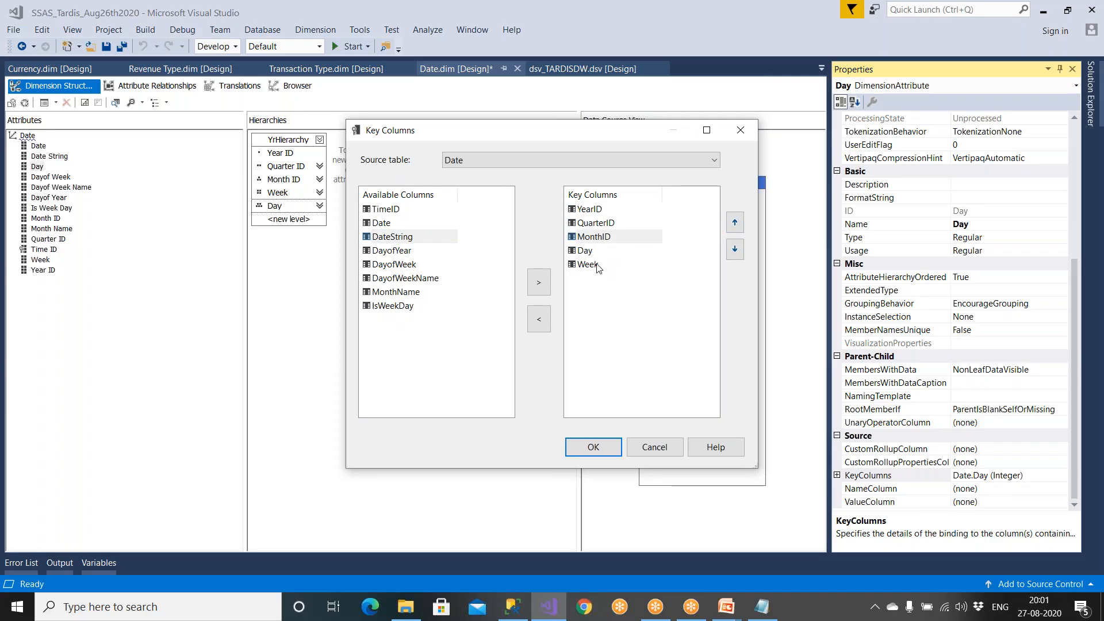
click(604, 252)
click(732, 253)
click(593, 447)
Bind the Day attribute's NameColumn to the Day column and save the Date dimension.
click(851, 488)
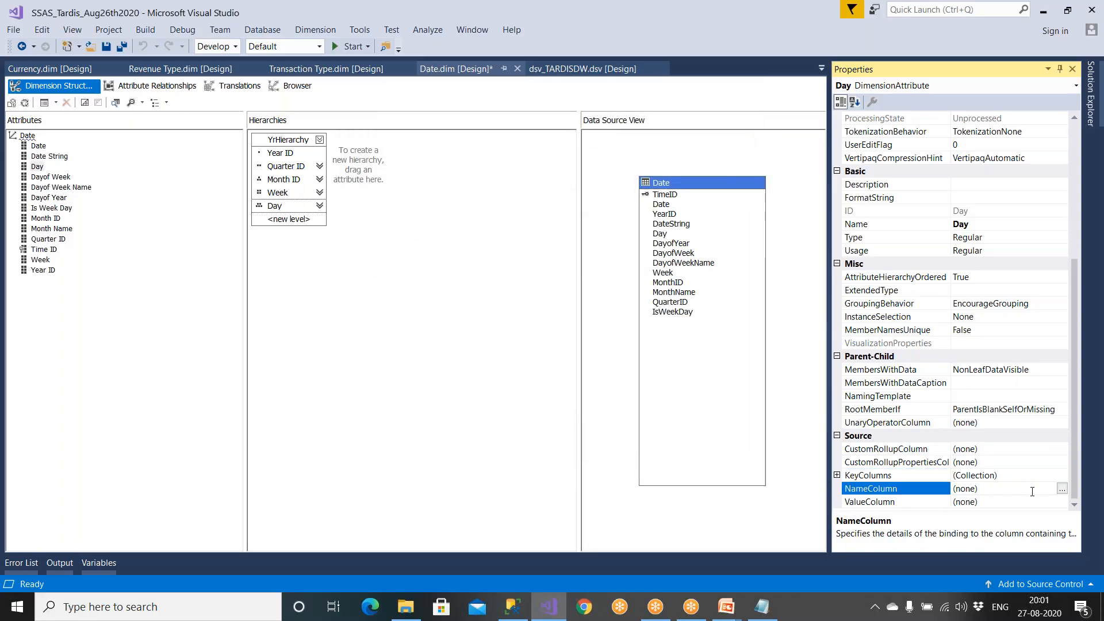
click(1060, 489)
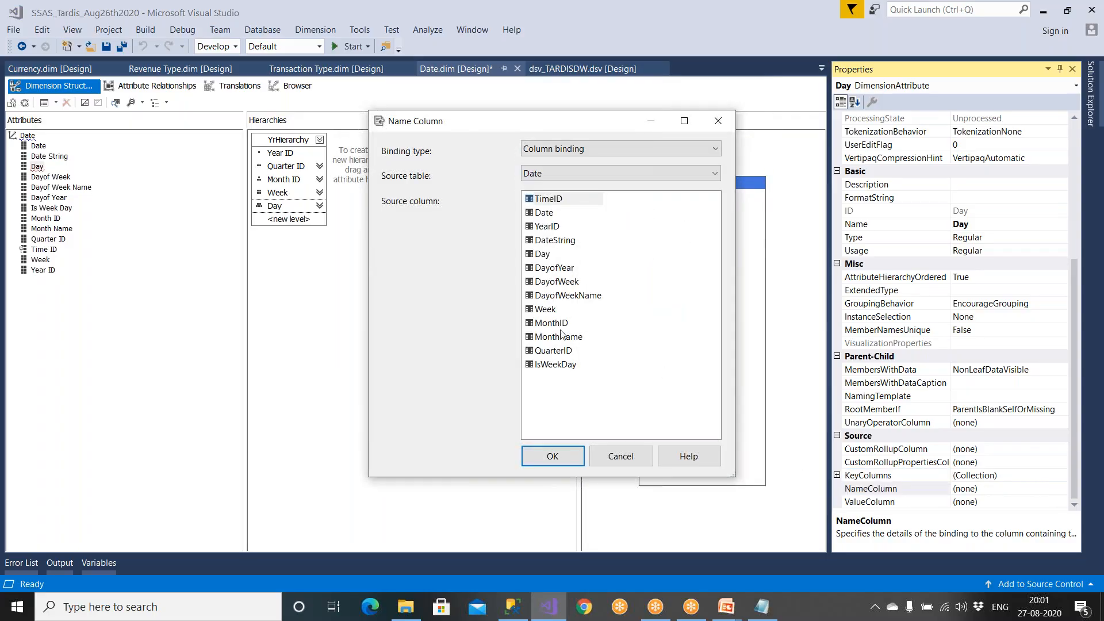
click(541, 257)
click(556, 456)
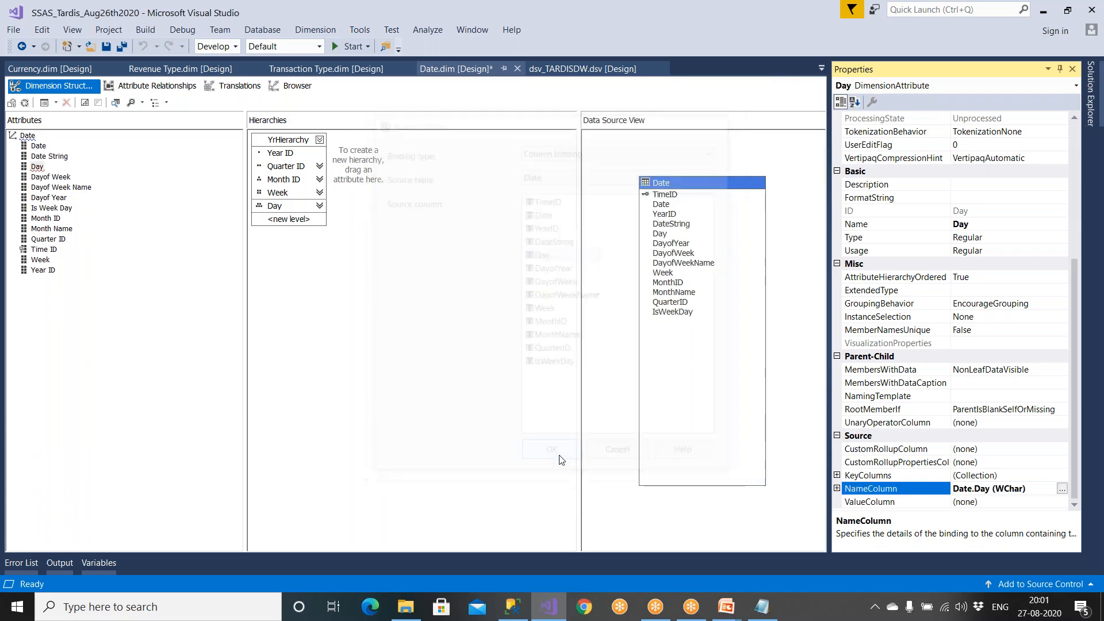
click(105, 47)
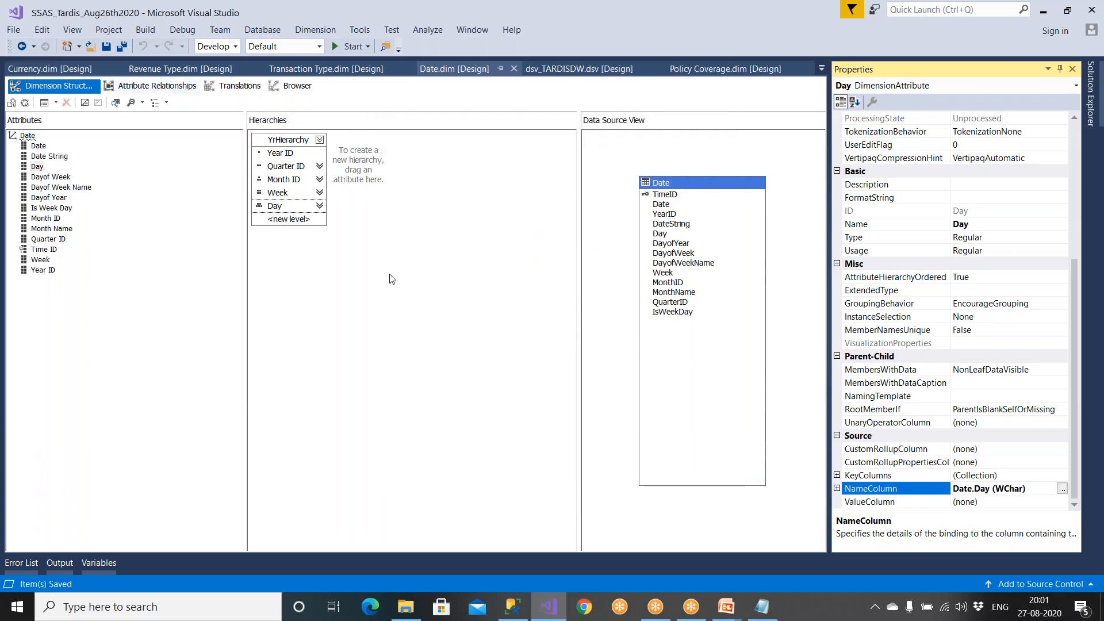
Close the attribute properties and build the SSAS_Tardis_Aug26th2020 project.
click(1073, 69)
click(1088, 87)
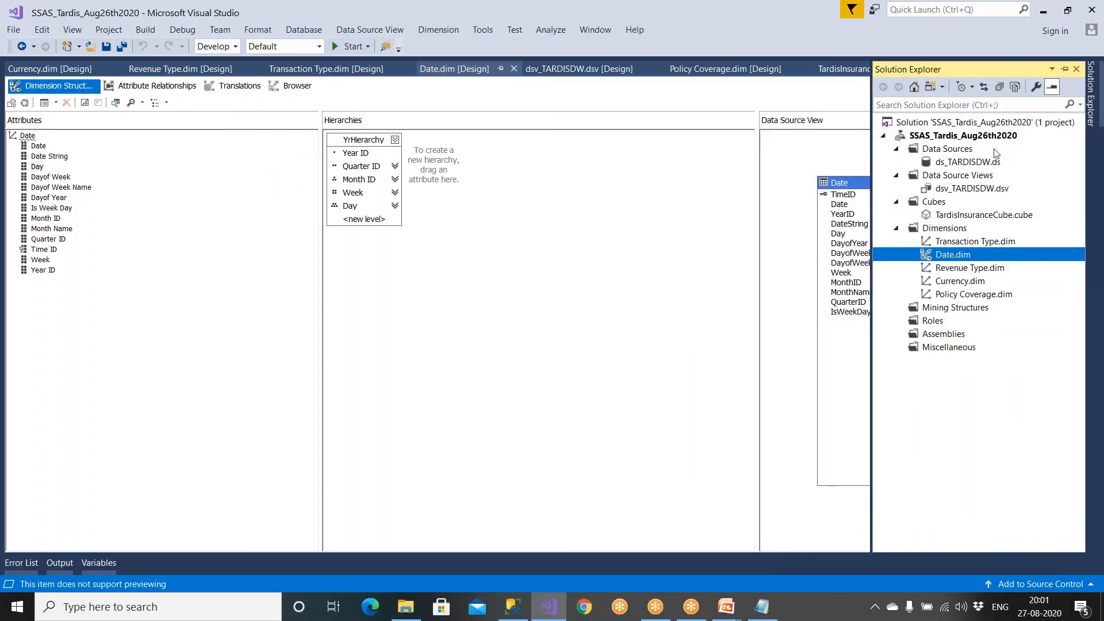
right_click(885, 138)
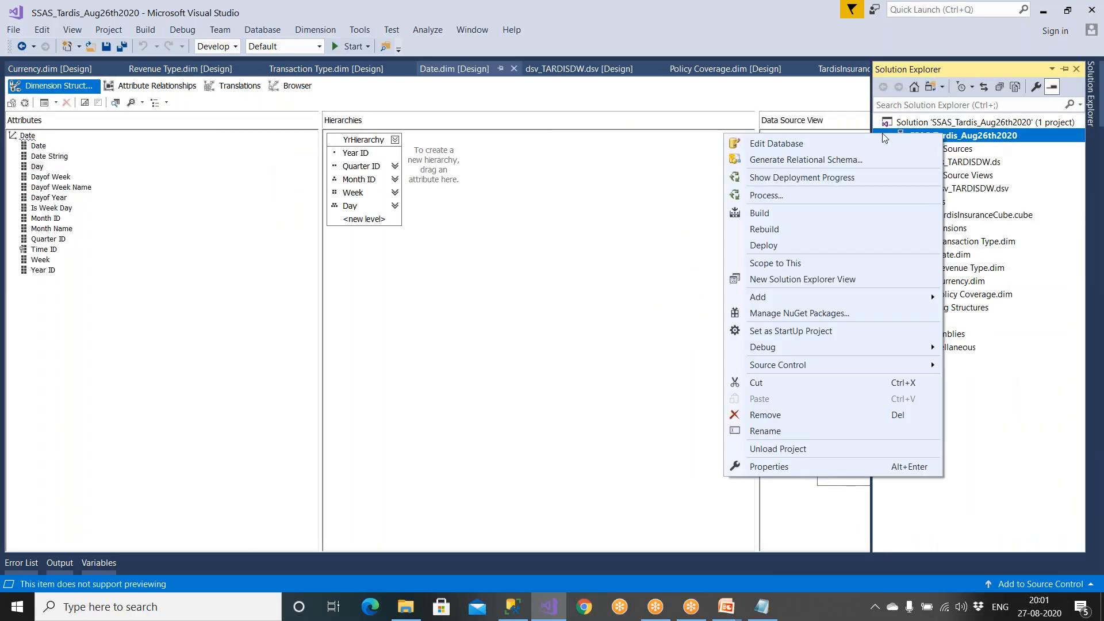
click(785, 212)
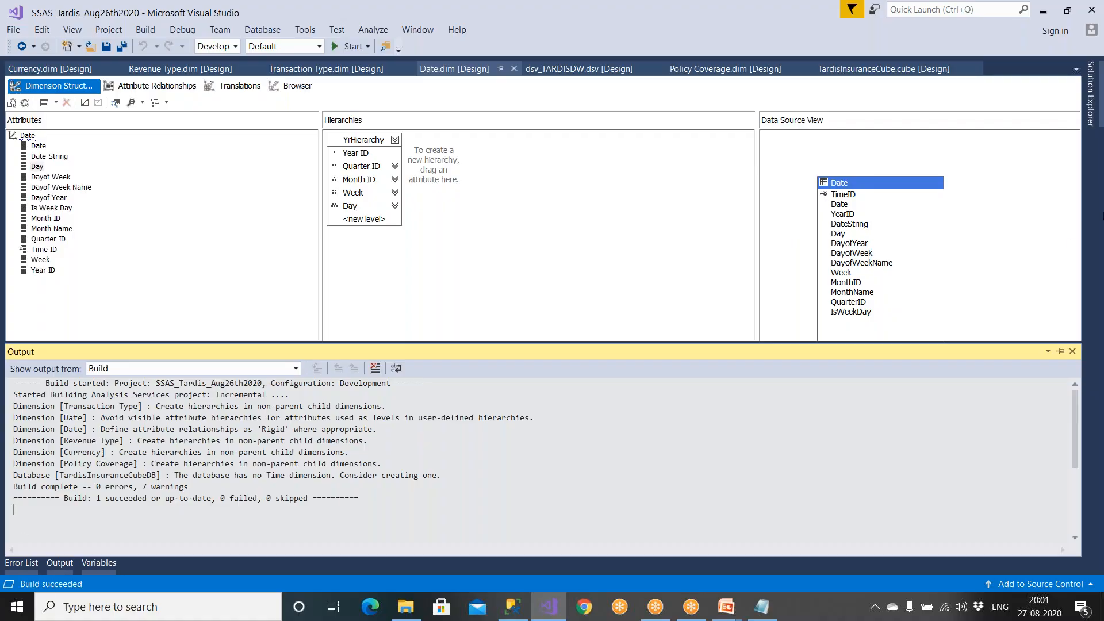
Process the SSAS_Tardis_Aug26th2020 project's database with Process Full, deploying the project first, and close the processing dialogs.
click(1090, 115)
click(941, 138)
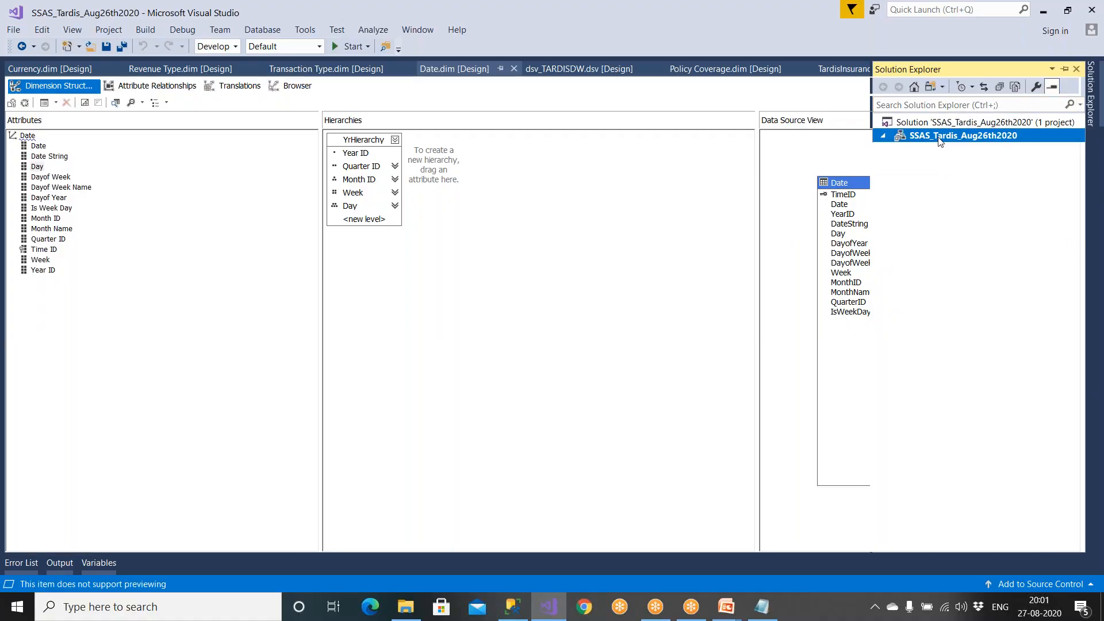
right_click(941, 138)
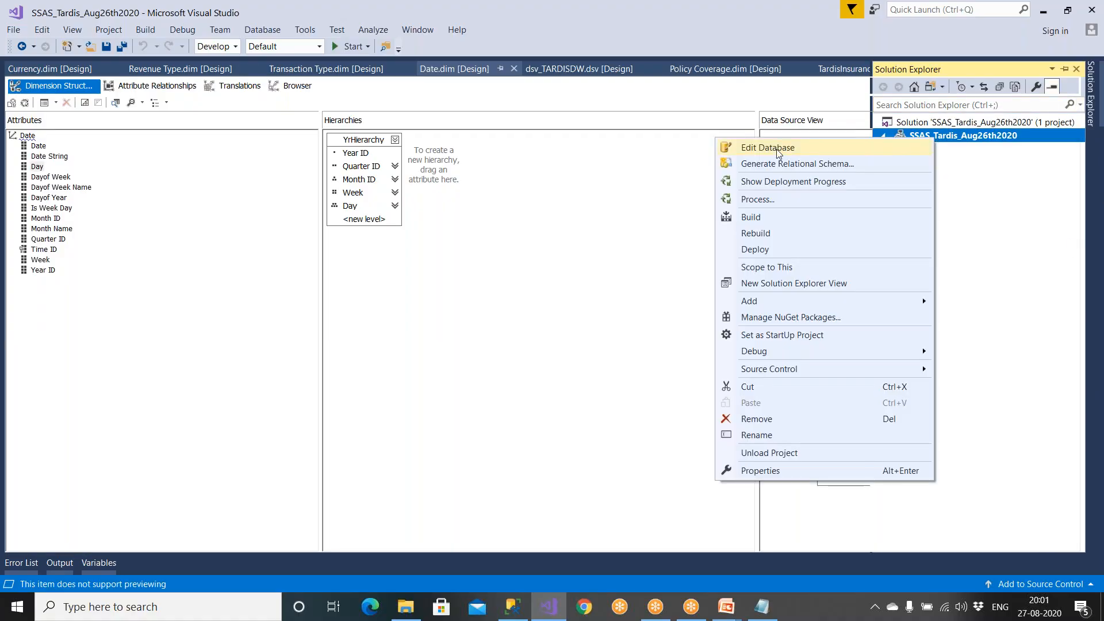
click(766, 200)
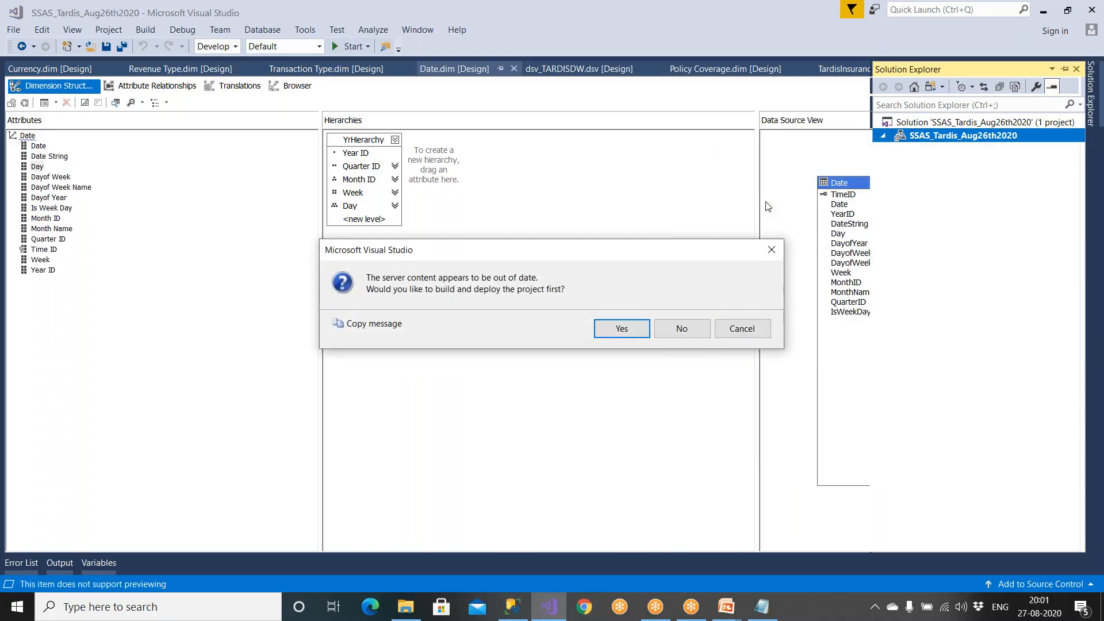
click(637, 329)
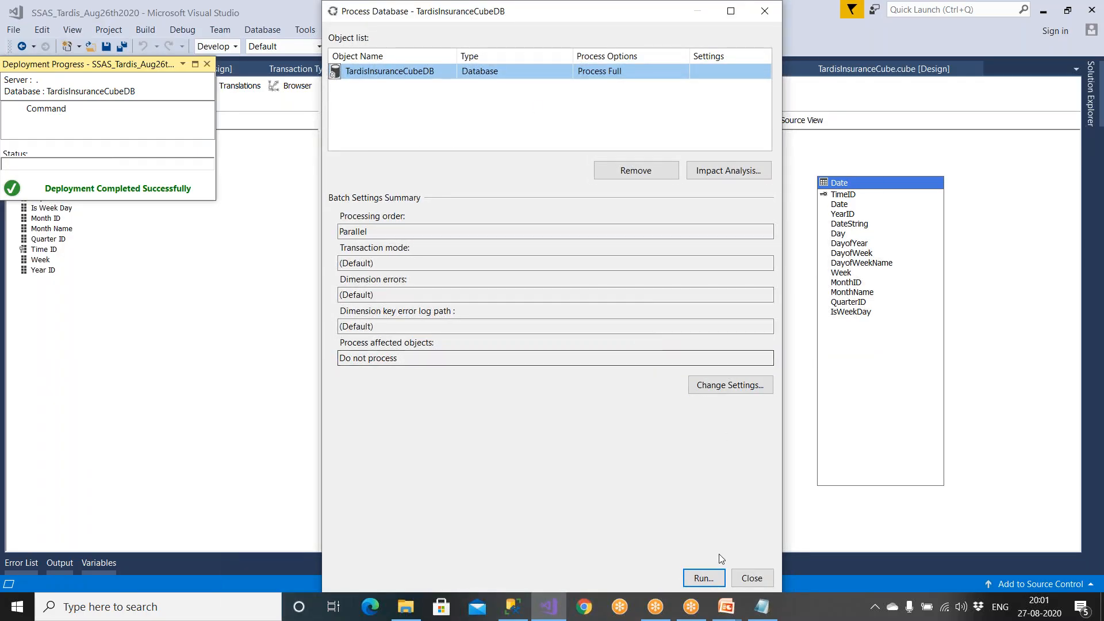
click(712, 578)
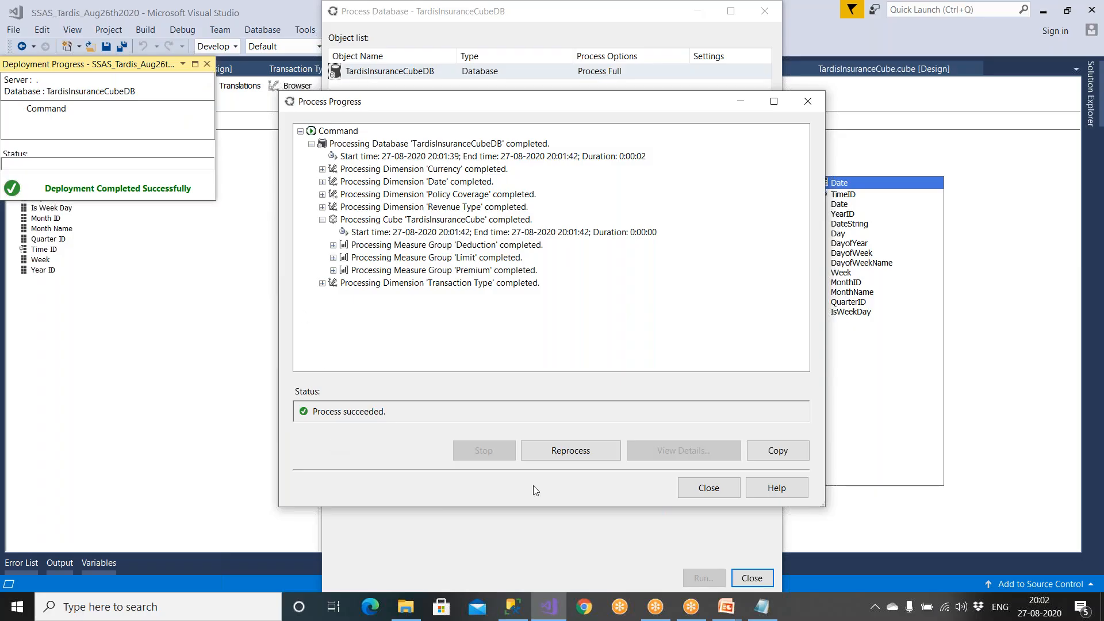
click(709, 487)
click(750, 577)
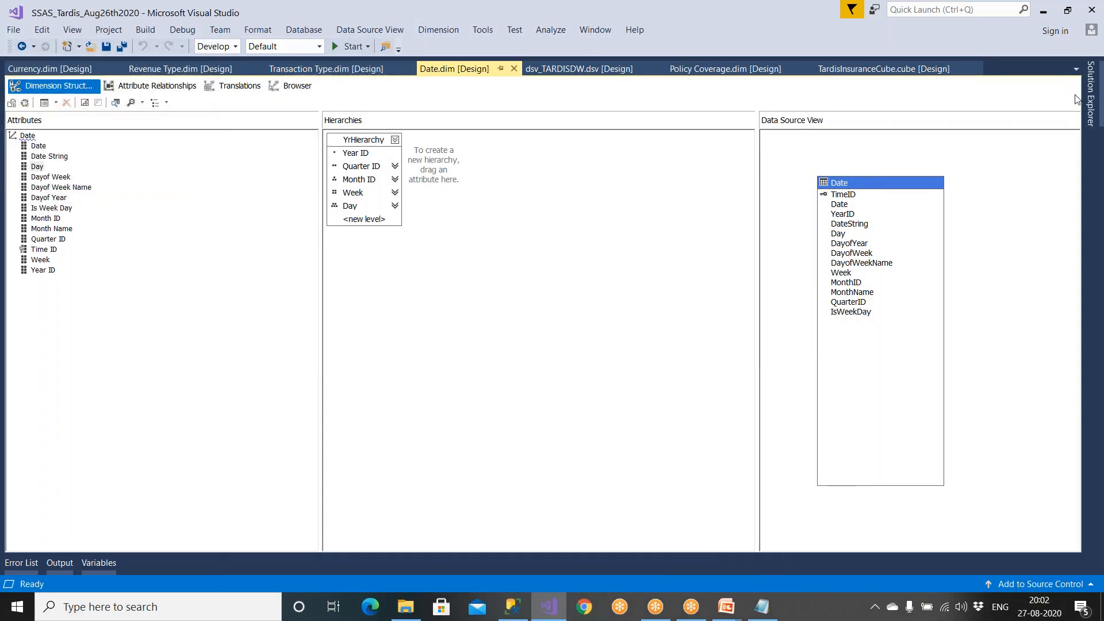
Open TardisInsuranceCube.cube from the project's Cubes folder in the cube designer.
click(1090, 93)
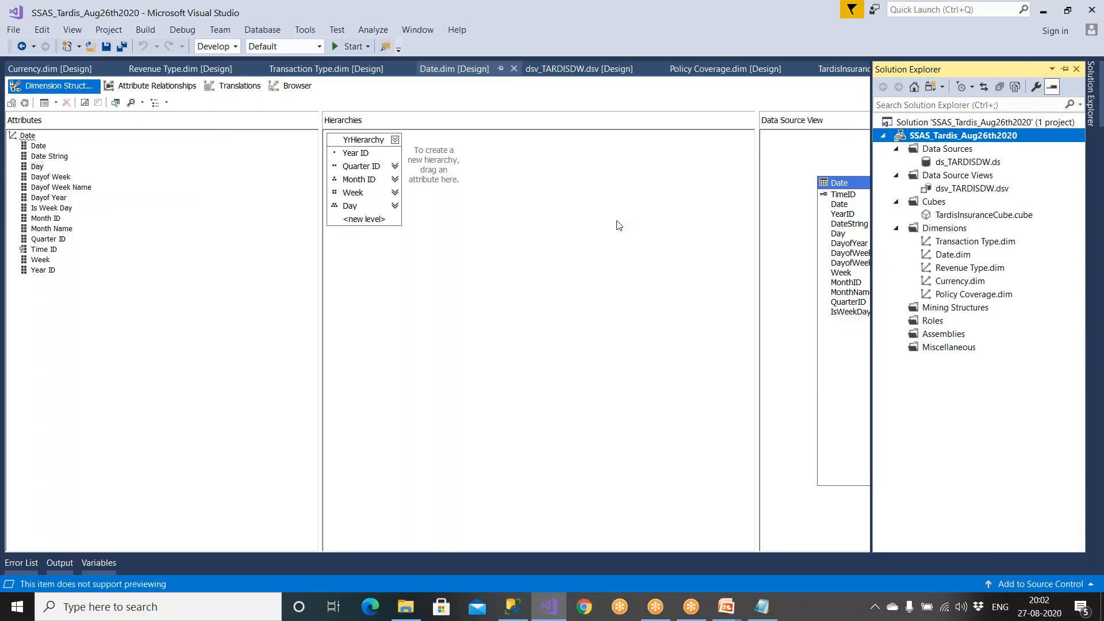
click(620, 226)
click(1090, 102)
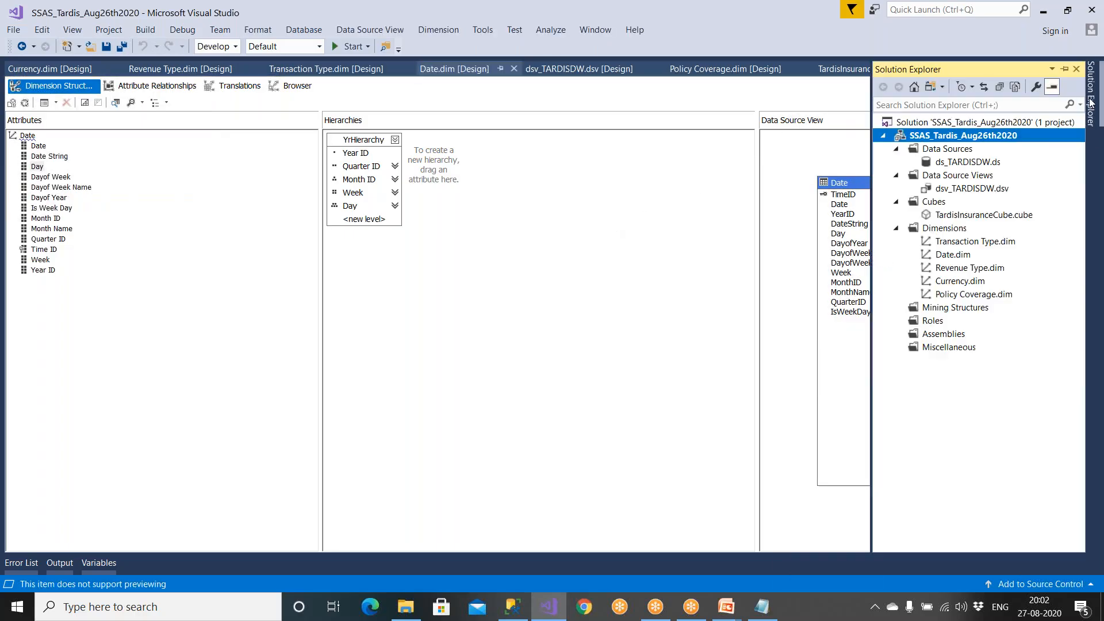
double_click(979, 216)
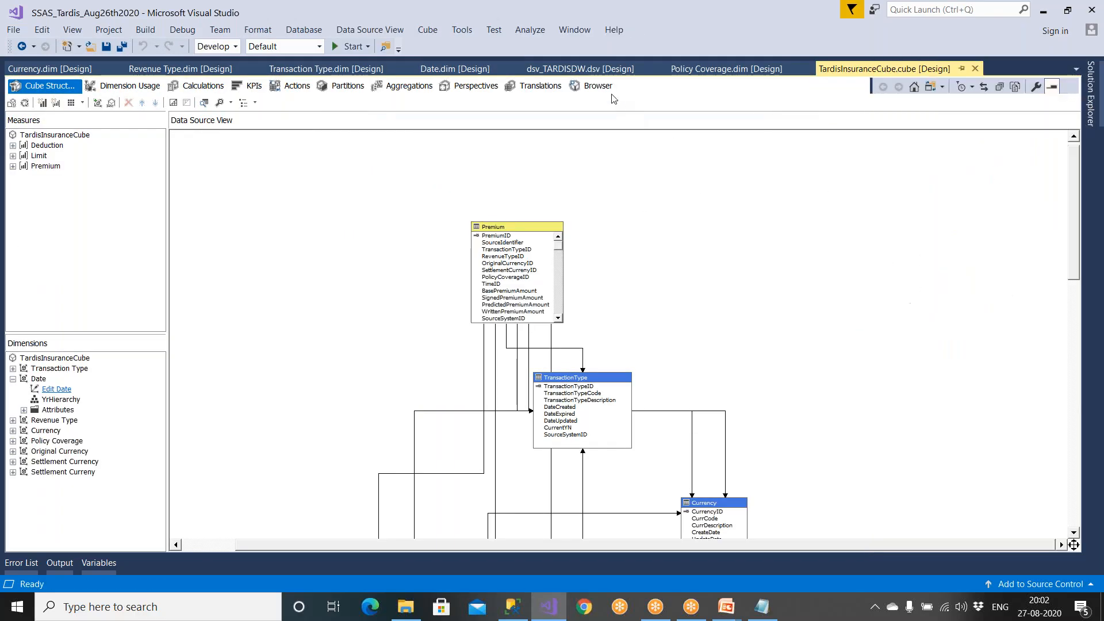
Reconnect the cube browser to the reprocessed cube and add the Limit measure group's Limit Amount to the query.
click(598, 87)
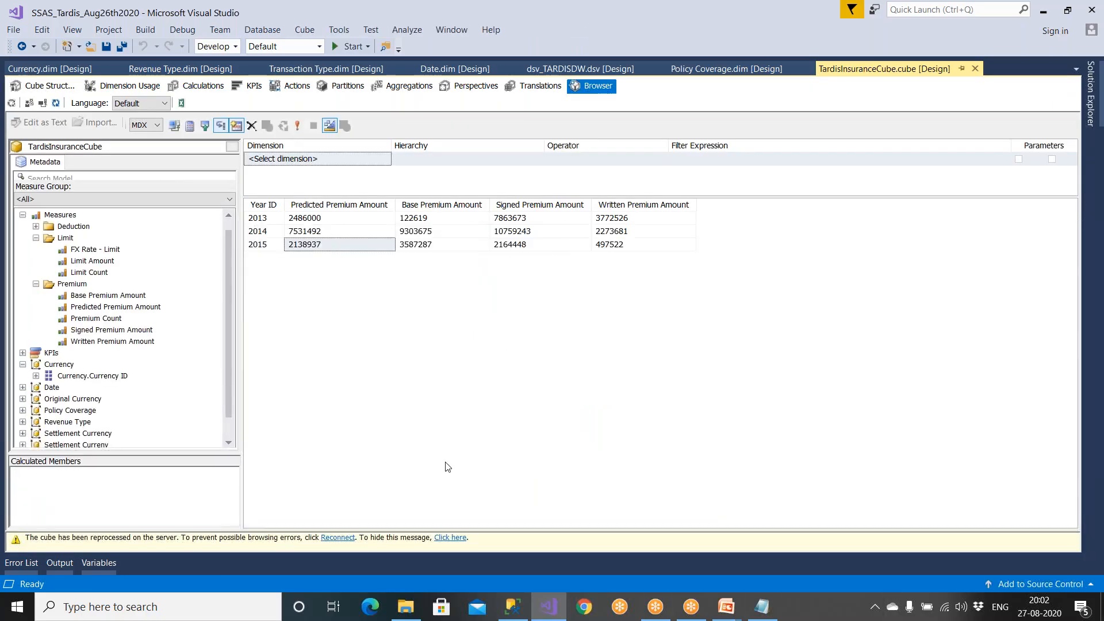
click(338, 539)
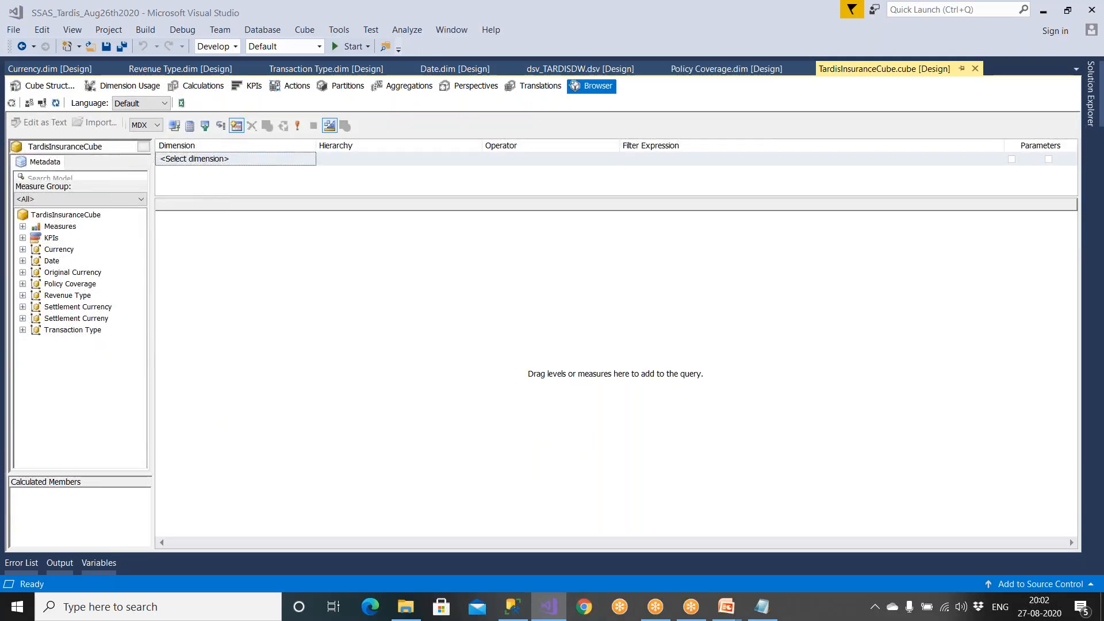
click(23, 226)
click(36, 249)
drag(83, 275, 518, 375)
click(582, 380)
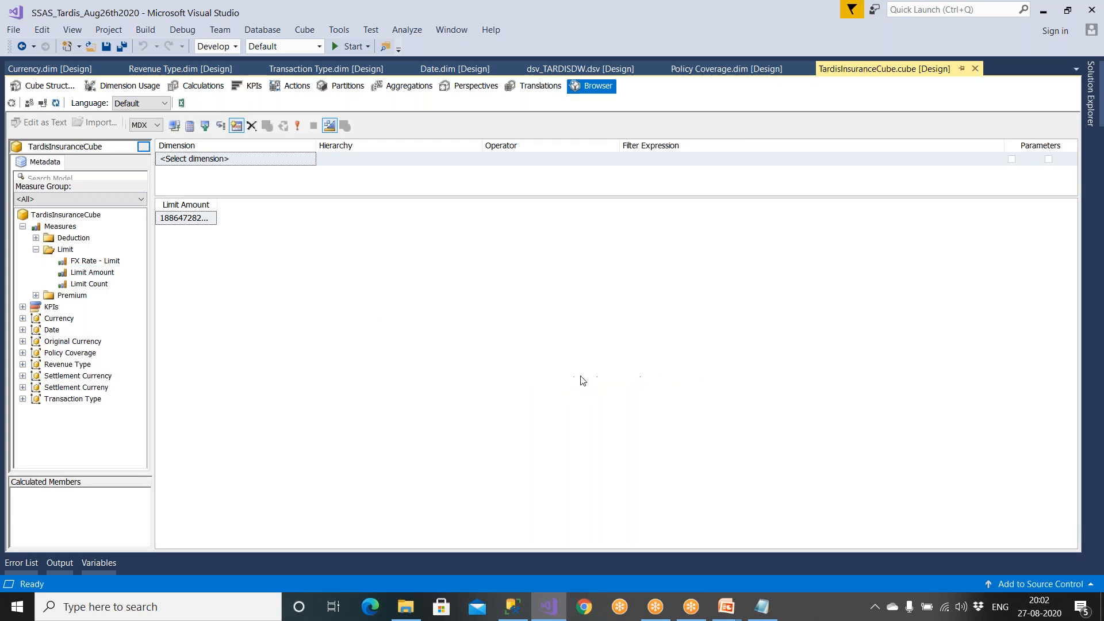
right_click(531, 315)
click(559, 387)
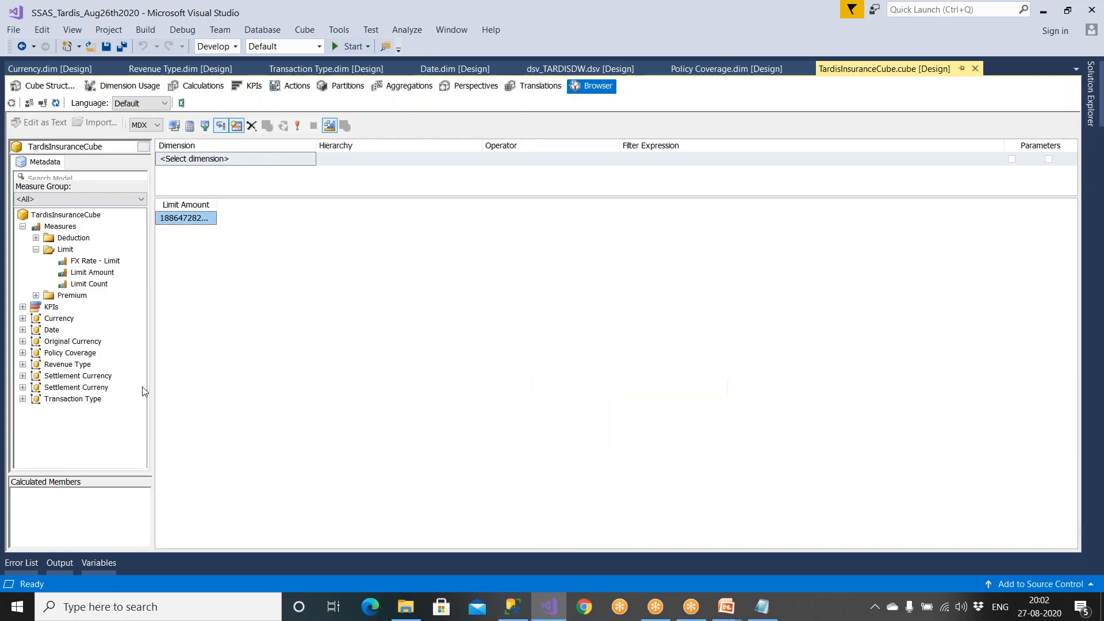
Try breaking Limit Amount down by Revenue Type Name and remove that attribute from the query again.
click(23, 365)
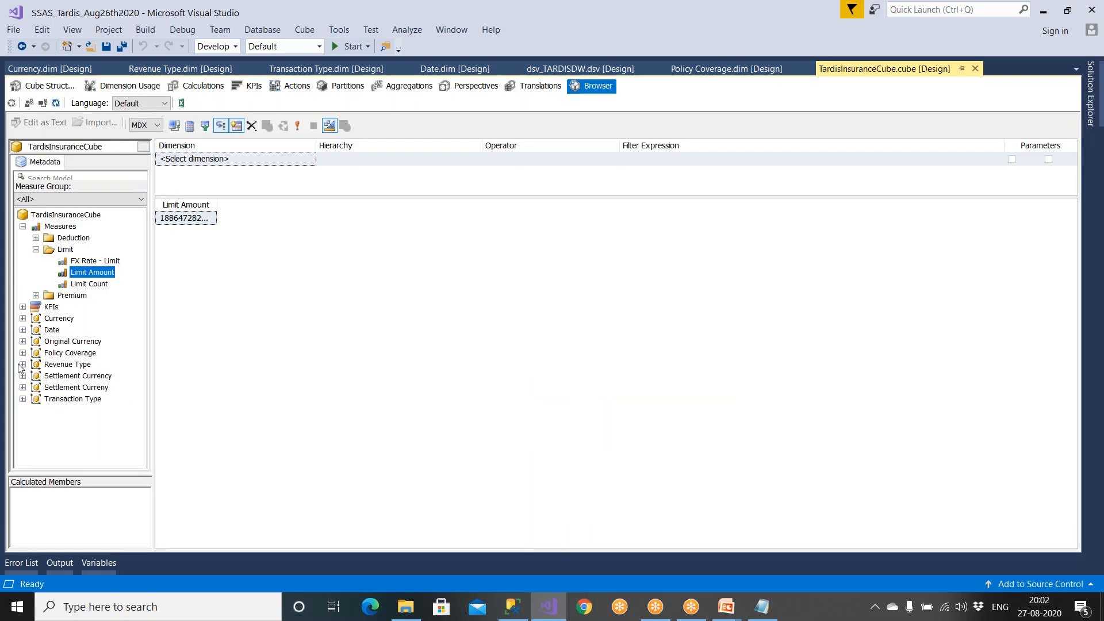
drag(91, 398, 225, 367)
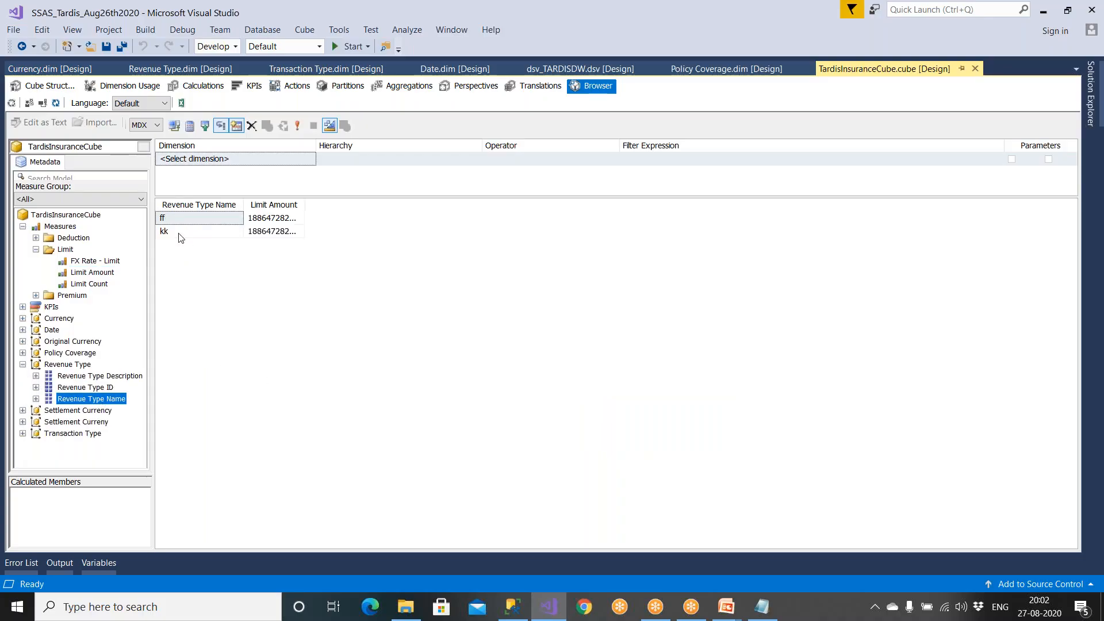
click(180, 237)
click(178, 229)
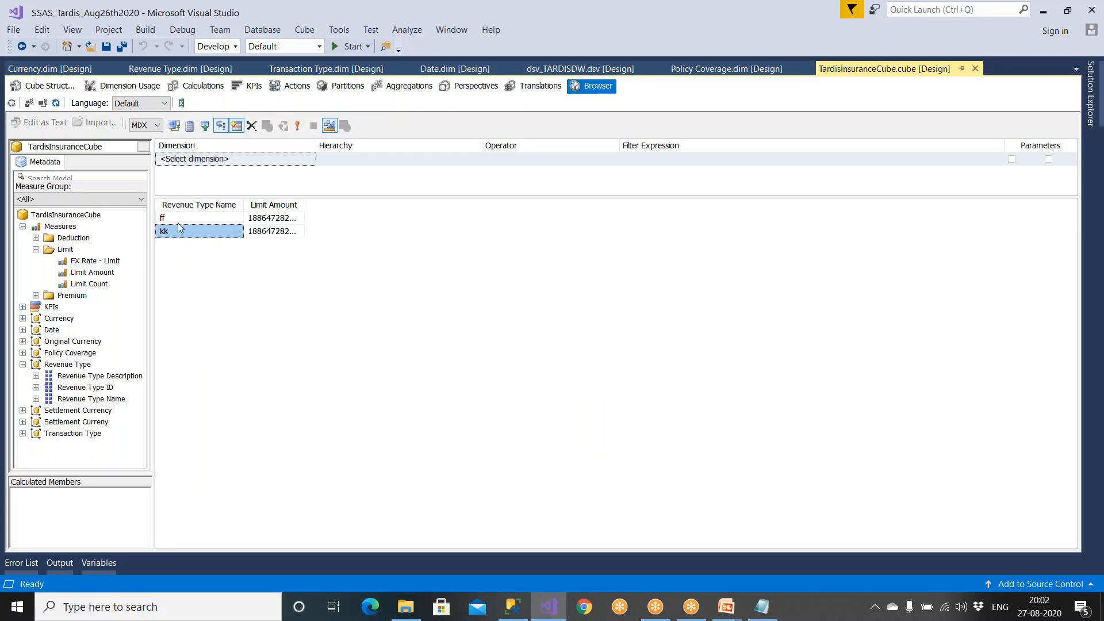
drag(211, 207, 94, 292)
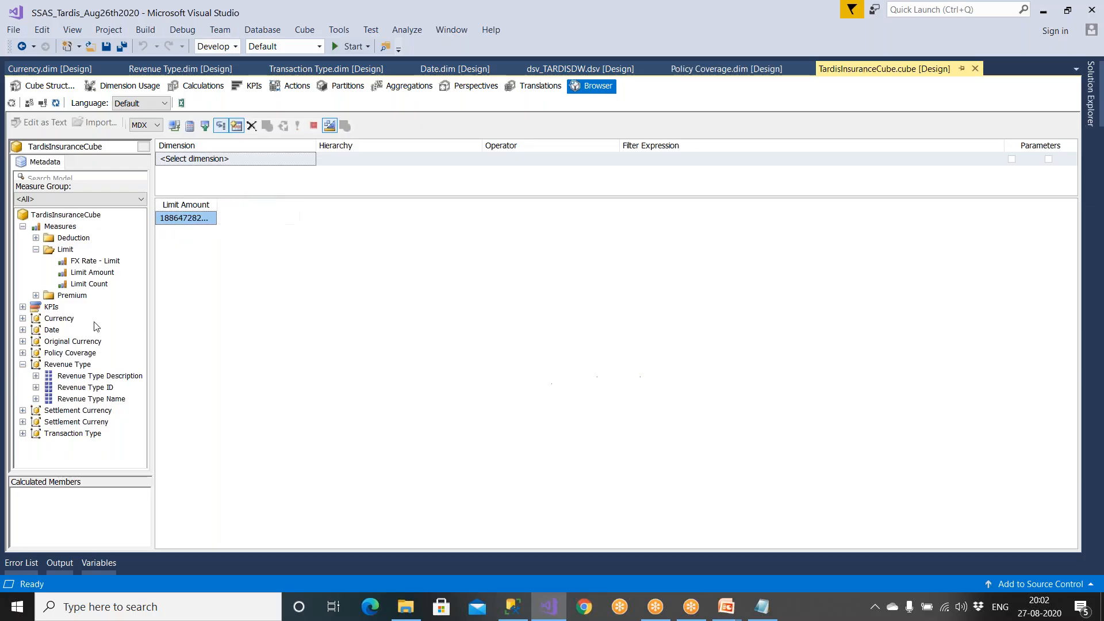
Break Limit Amount down by Curr Description from the Settlement Curreny dimension, without Currency ID, and widen the amount column.
click(19, 425)
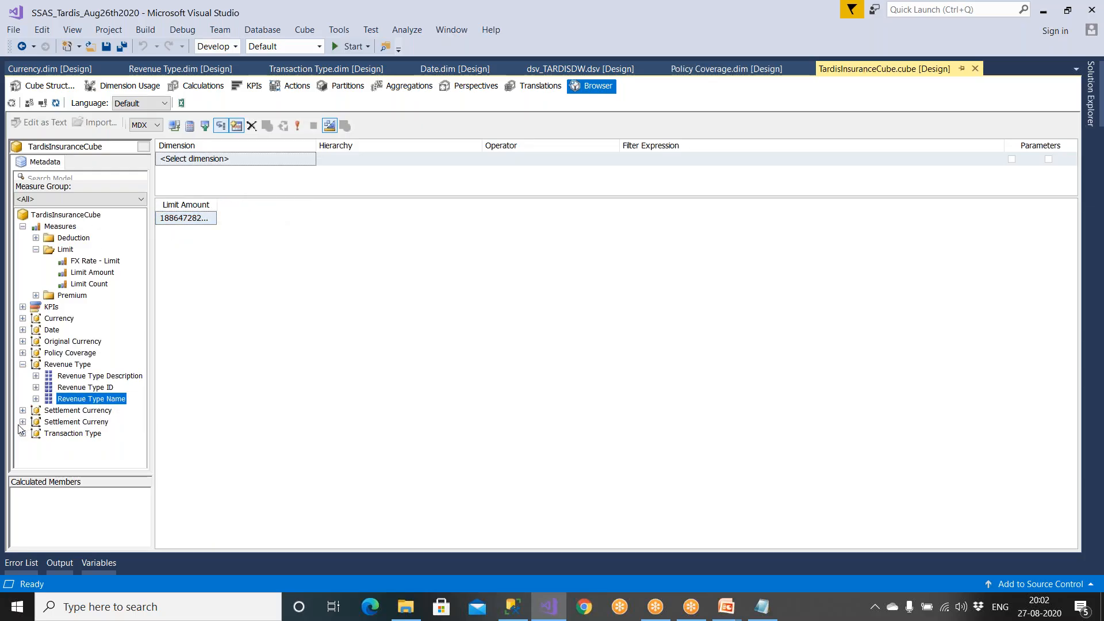
click(23, 422)
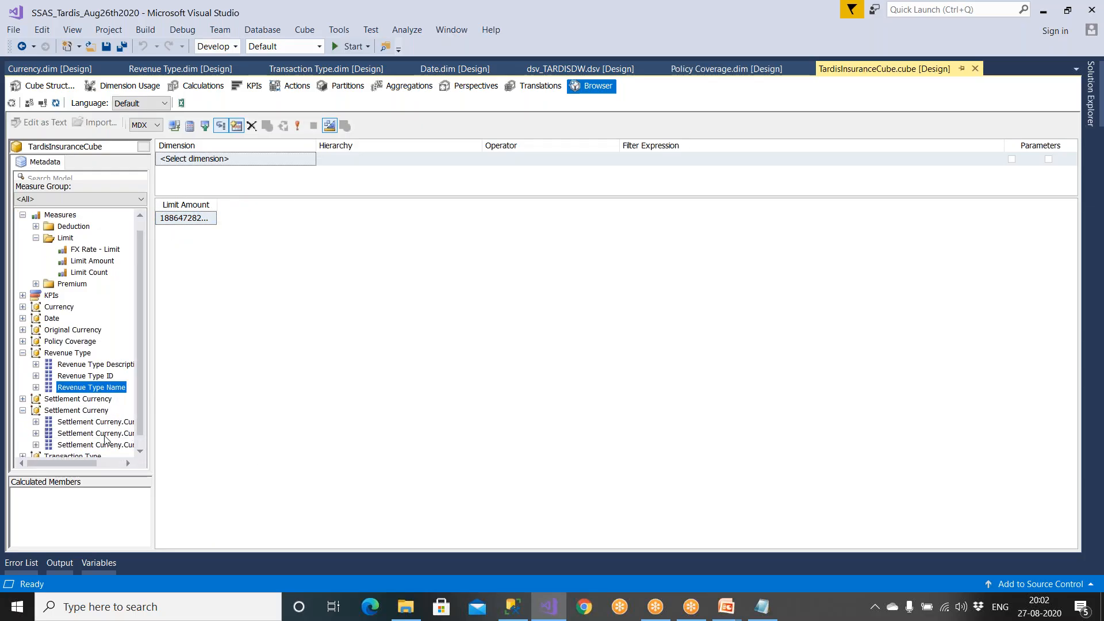
click(140, 451)
drag(123, 434, 246, 397)
drag(115, 423, 214, 227)
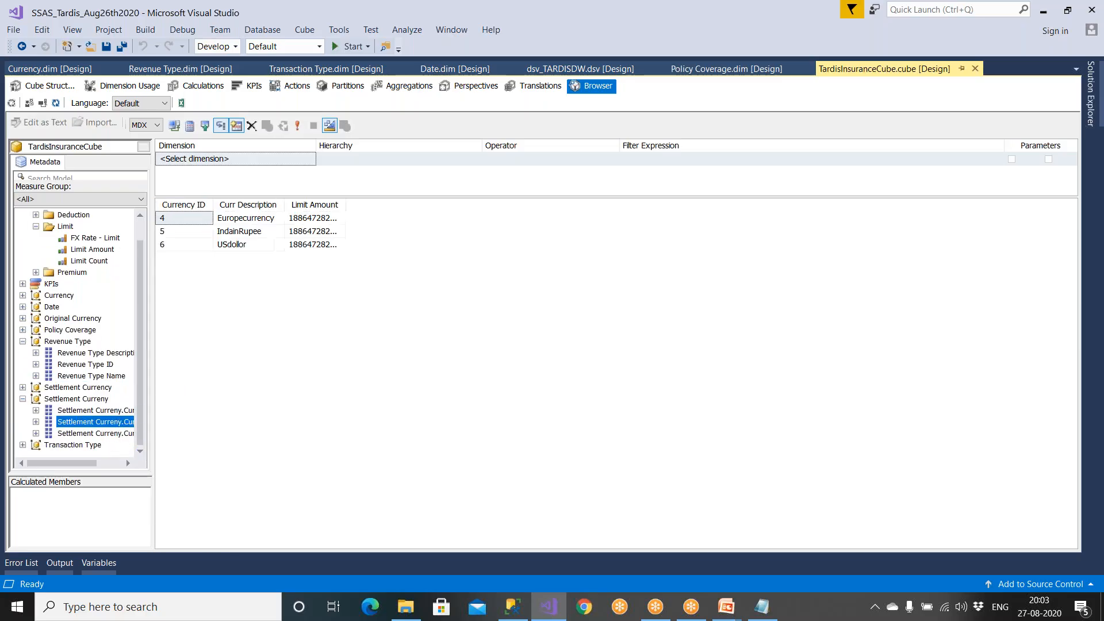
click(197, 206)
key(Delete)
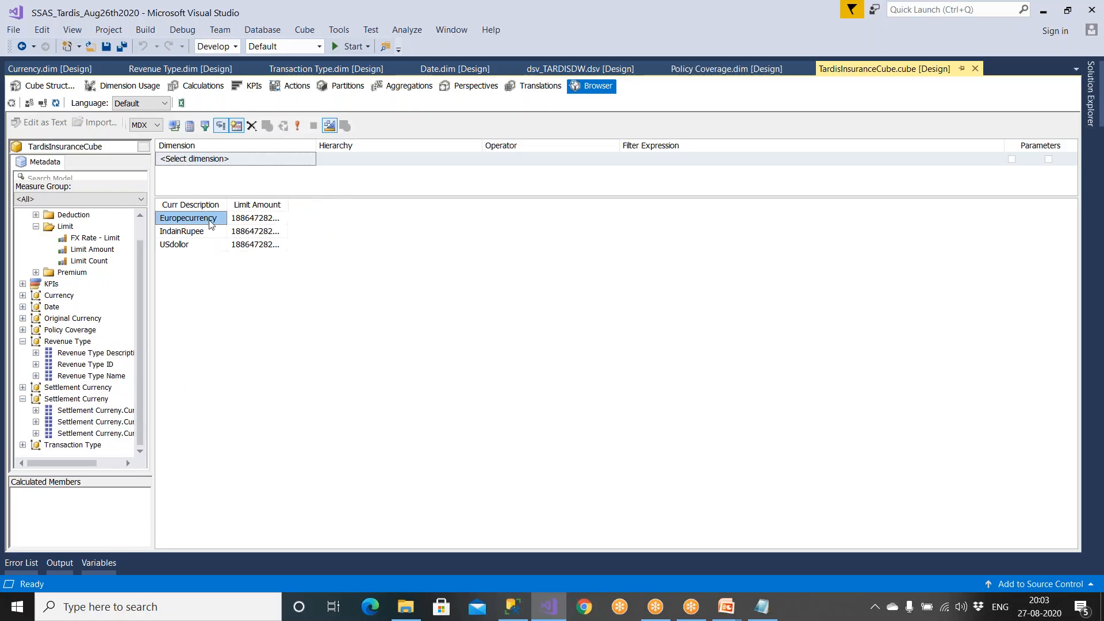
drag(229, 208, 405, 205)
click(309, 219)
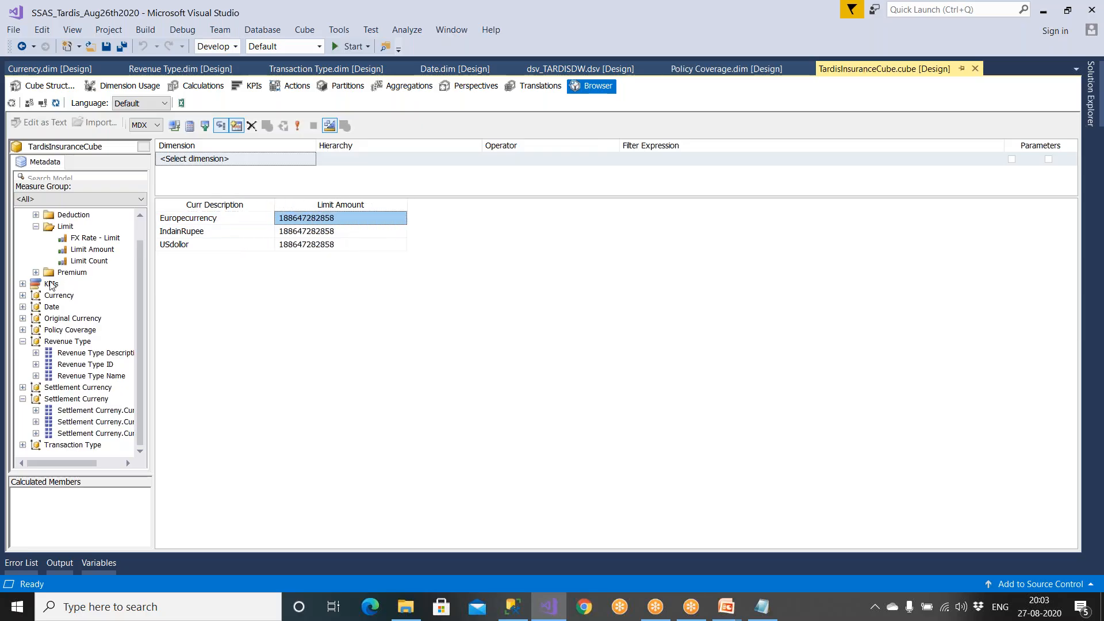
Add Deduction Amount from the Deduction measure group to the query and check the IndainRupee row's values.
click(36, 215)
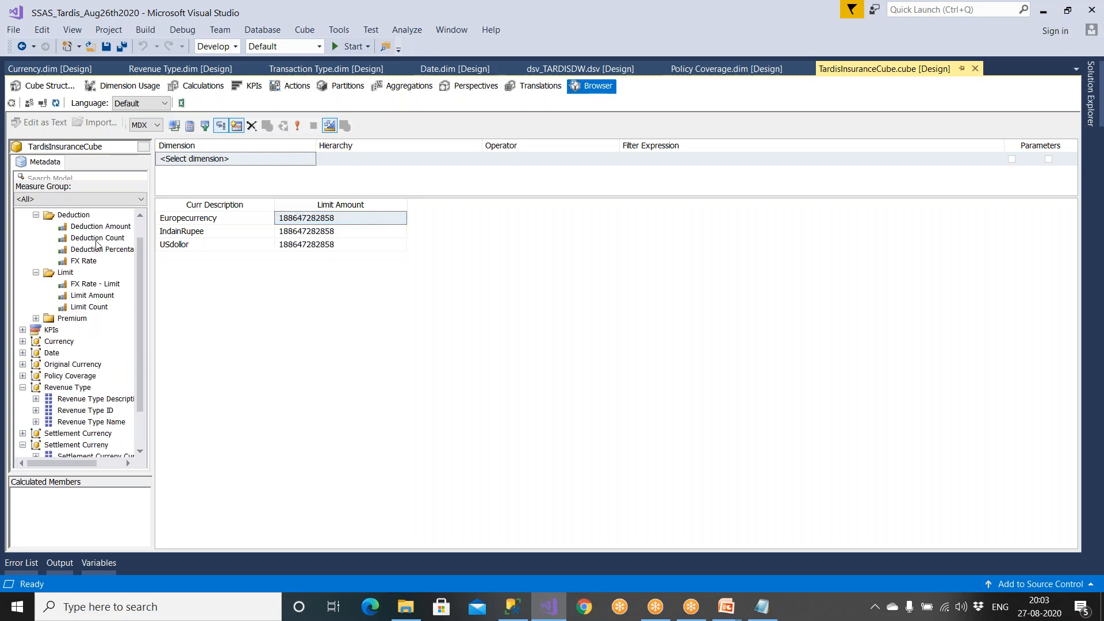
drag(92, 226, 427, 279)
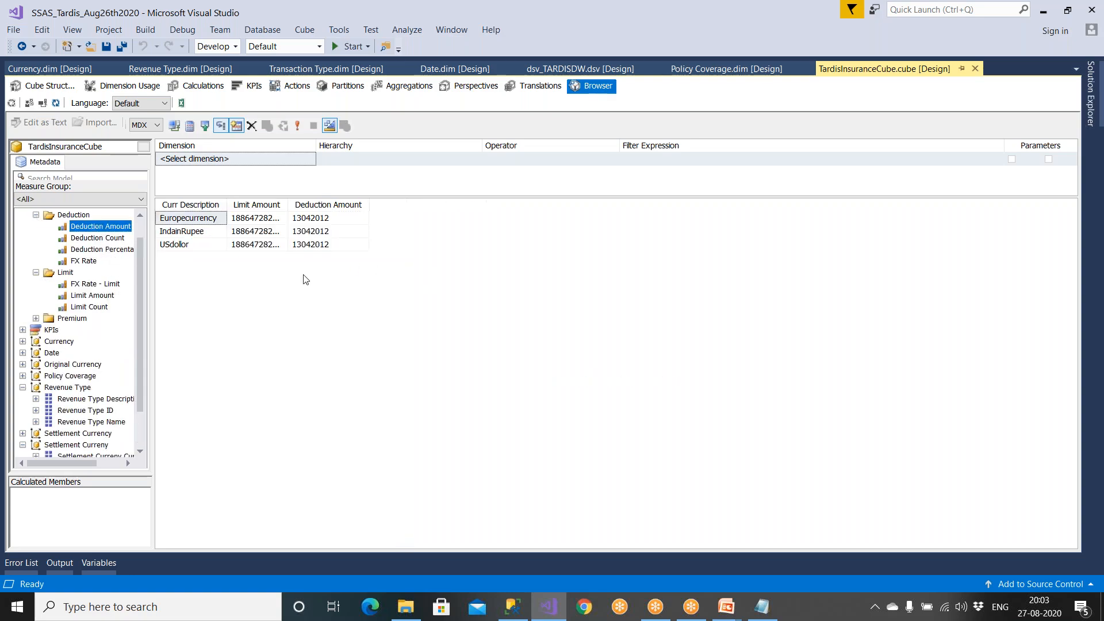
click(192, 235)
click(263, 235)
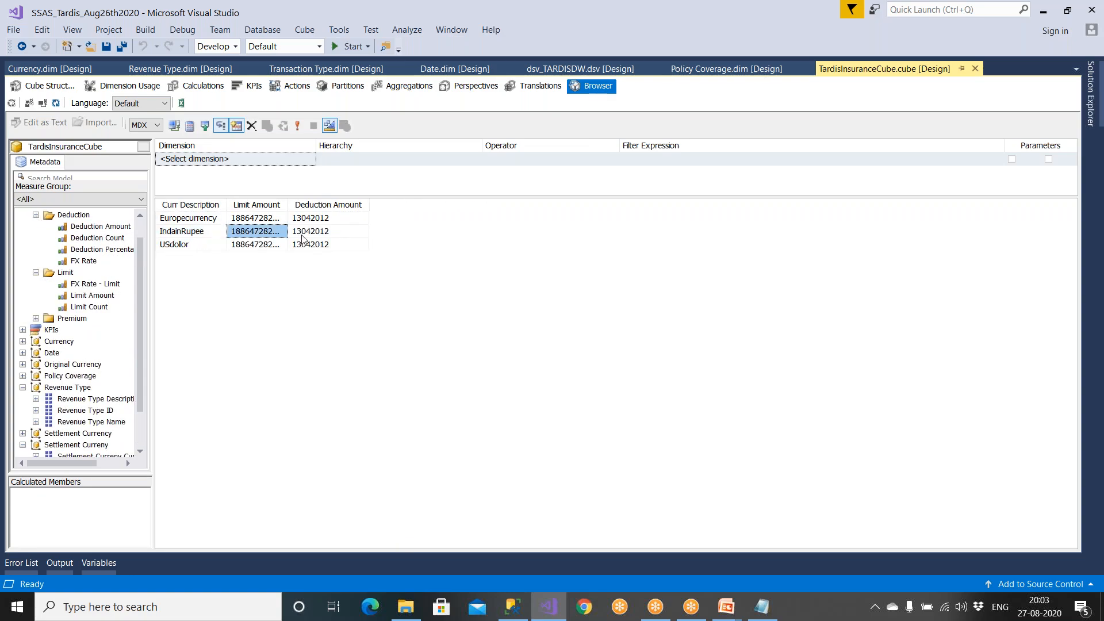
click(319, 235)
Remove the Limit Amount and Deduction Amount measures from the query and widen the metadata area.
drag(287, 204, 380, 205)
drag(304, 210, 153, 194)
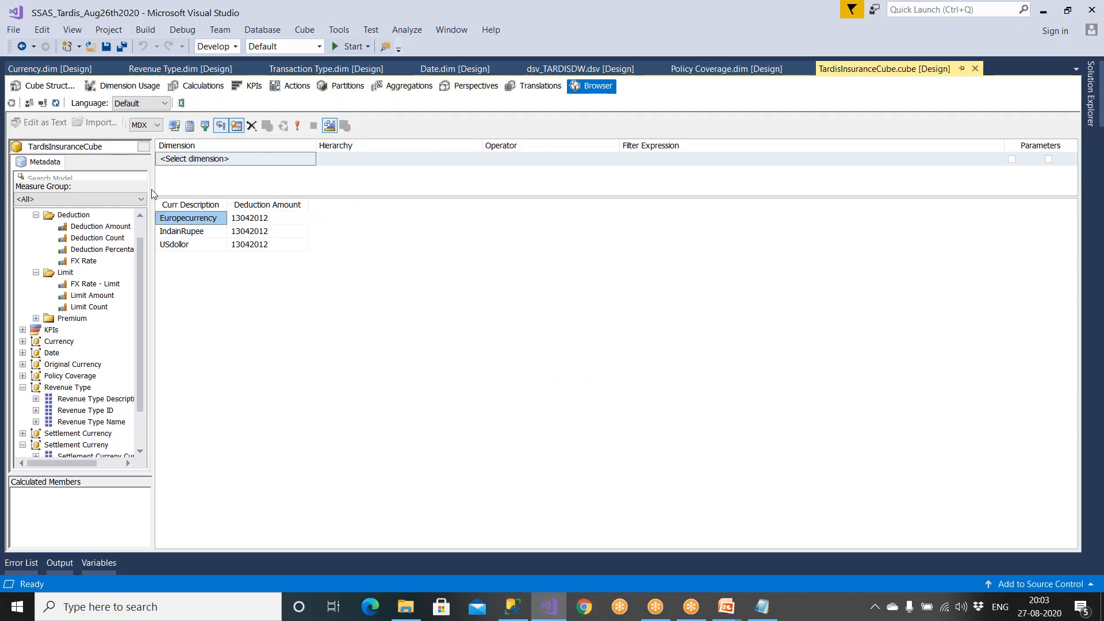
drag(259, 207, 316, 240)
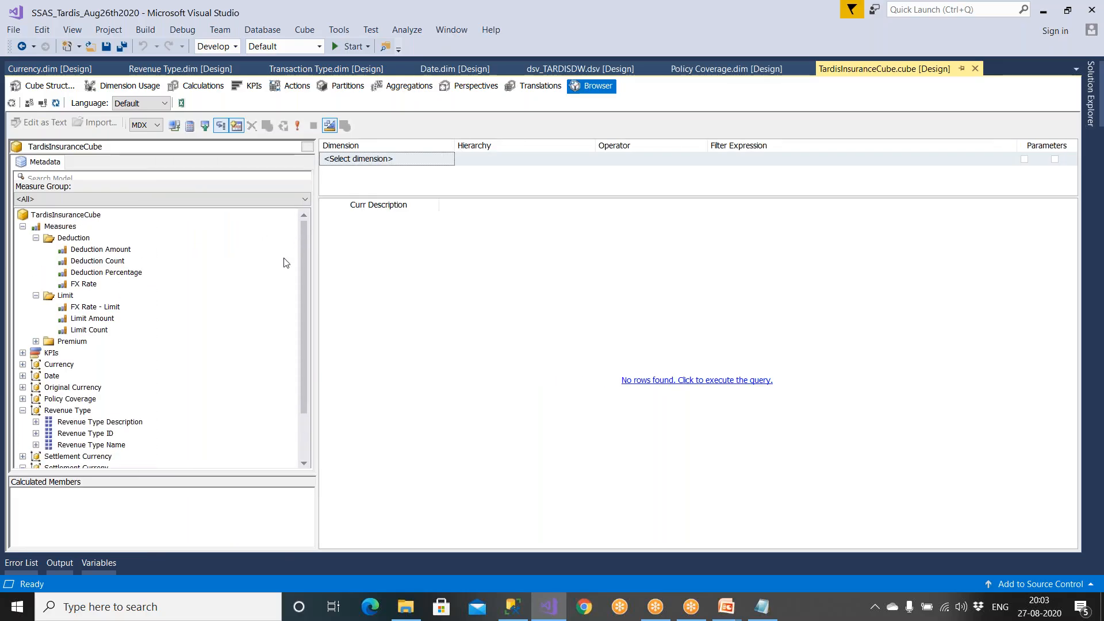
Collapse the Settlement Curreny and Revenue Type dimensions and examine the attributes of Currency and Policy Coverage.
scroll(184, 391, down, 2)
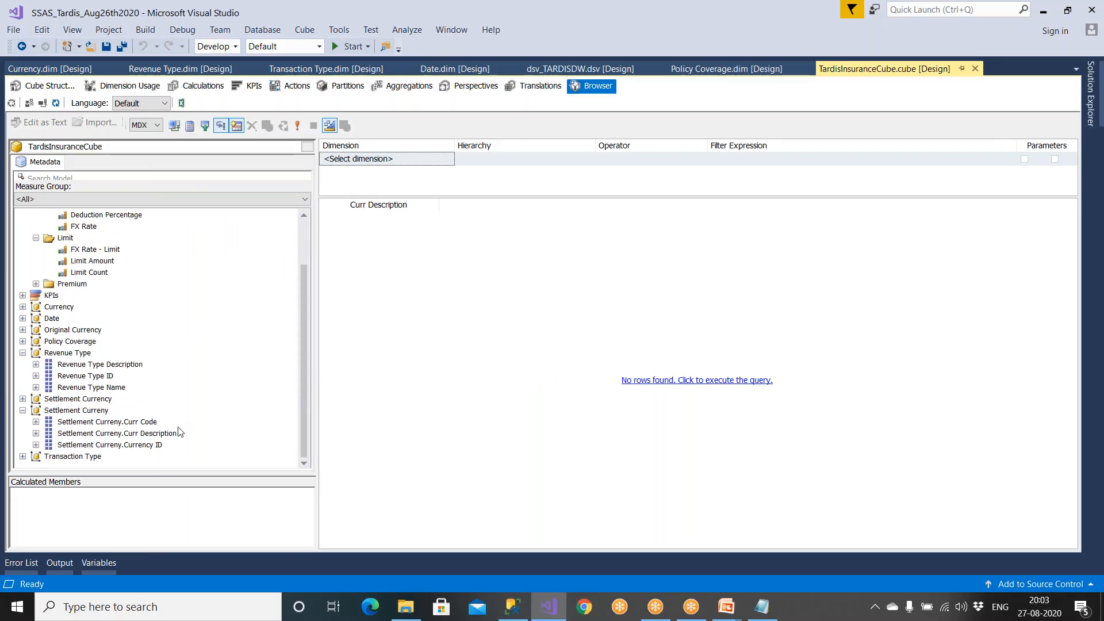
click(22, 410)
click(22, 387)
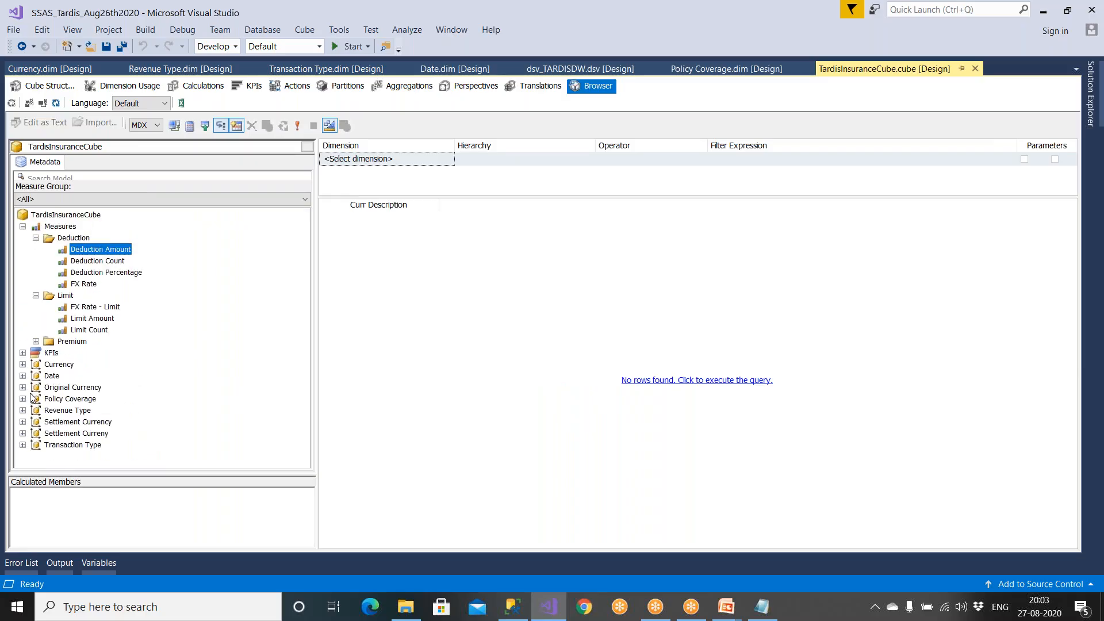
click(23, 364)
scroll(38, 397, down, 1)
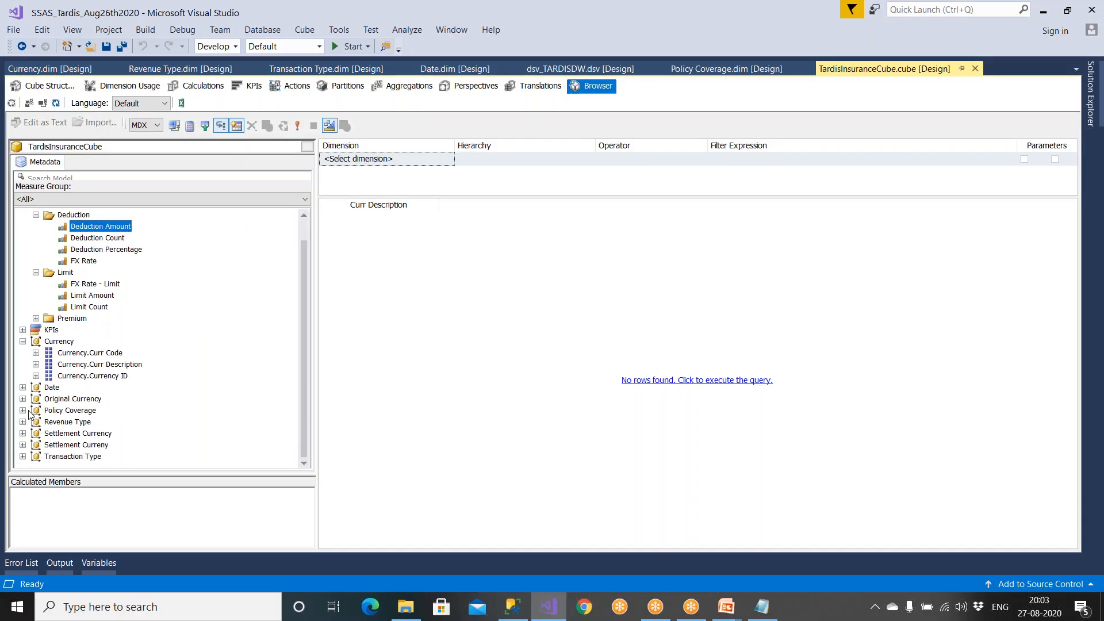
click(23, 410)
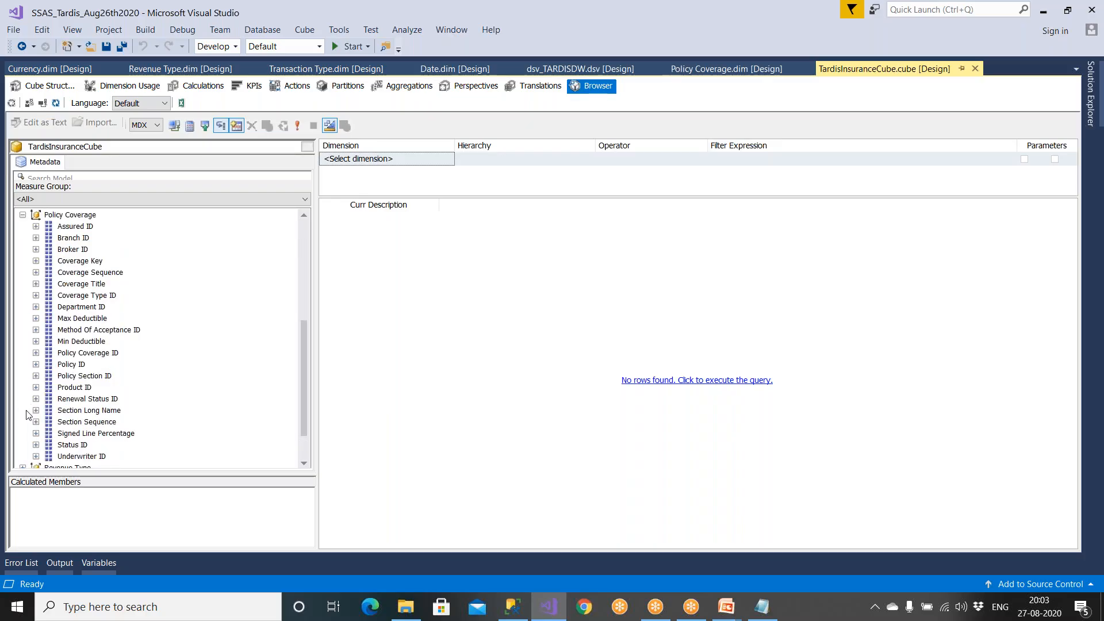
scroll(26, 414, up, 3)
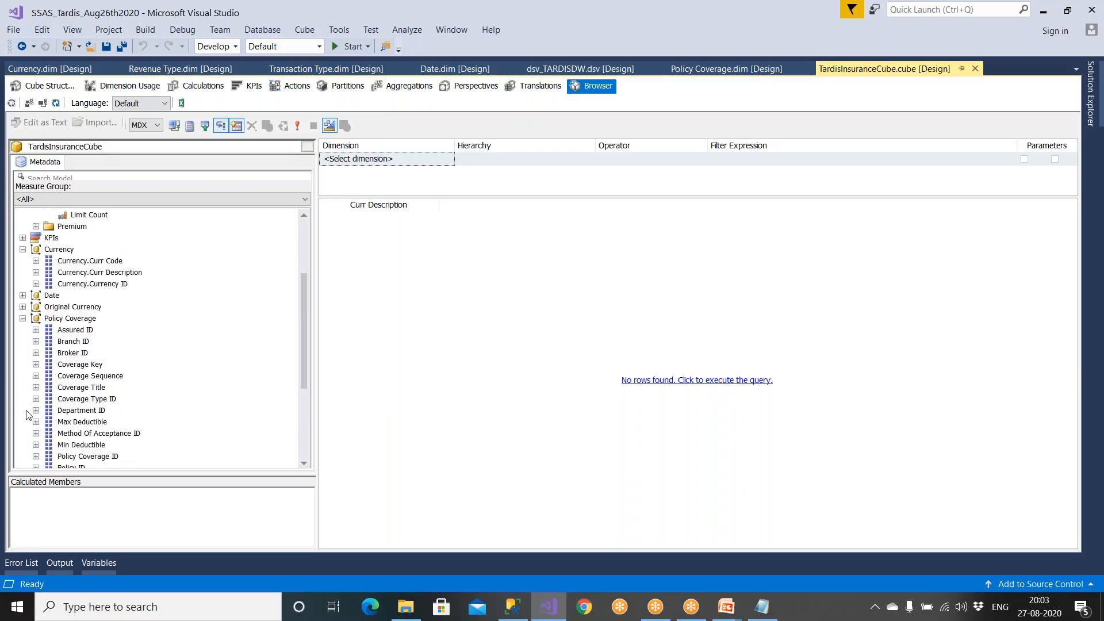
Switch to the PowerPoint slide show, review the Reports with MDX slide, and return to Visual Studio.
click(726, 607)
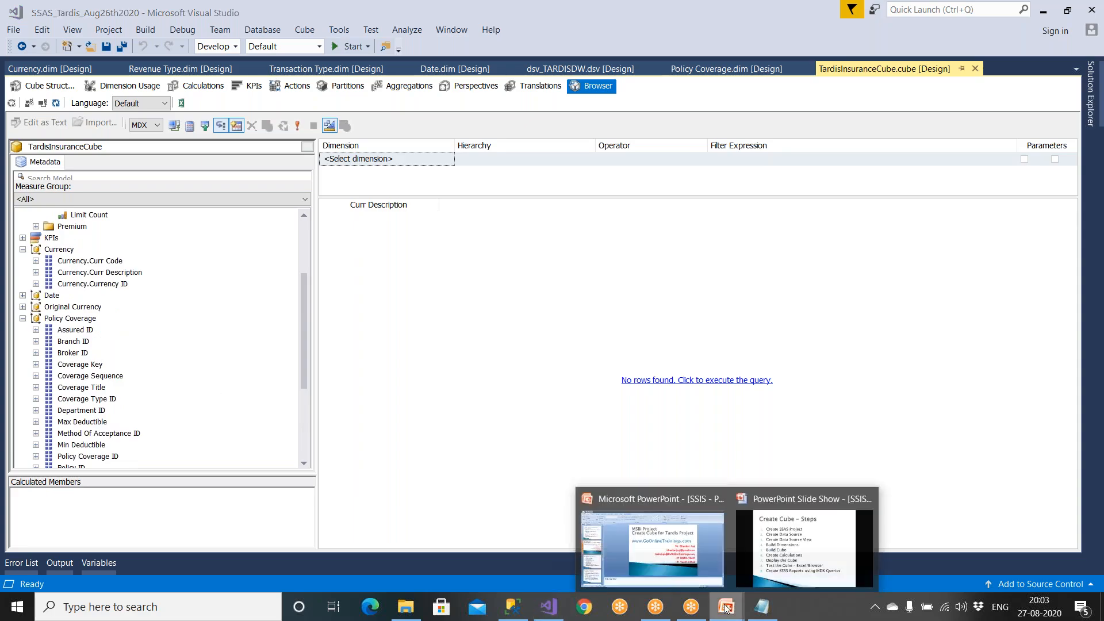
click(782, 543)
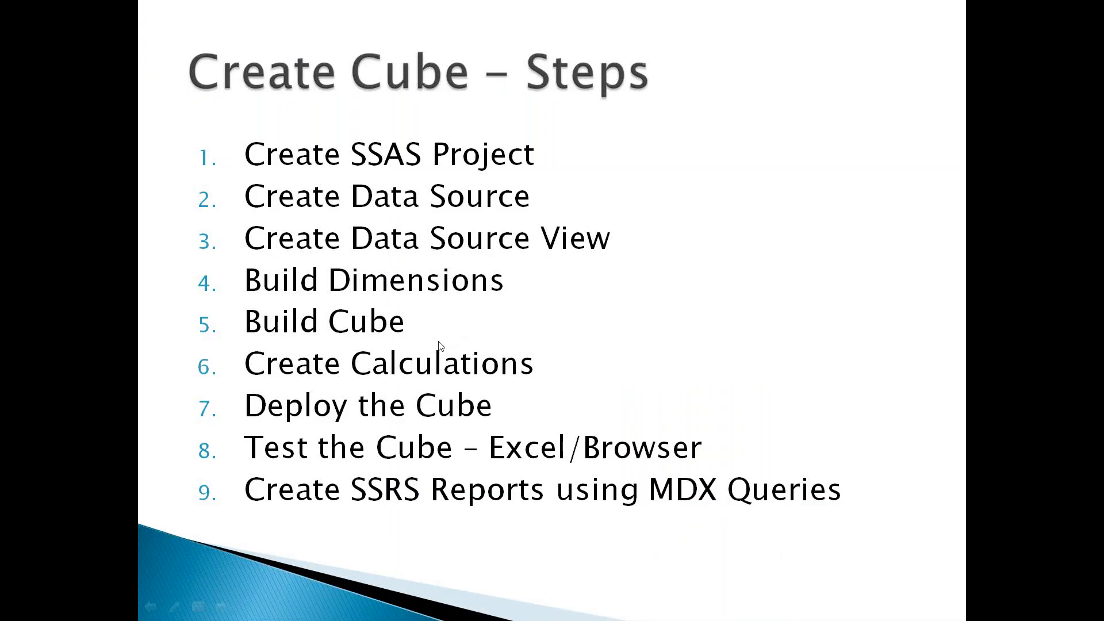
click(436, 345)
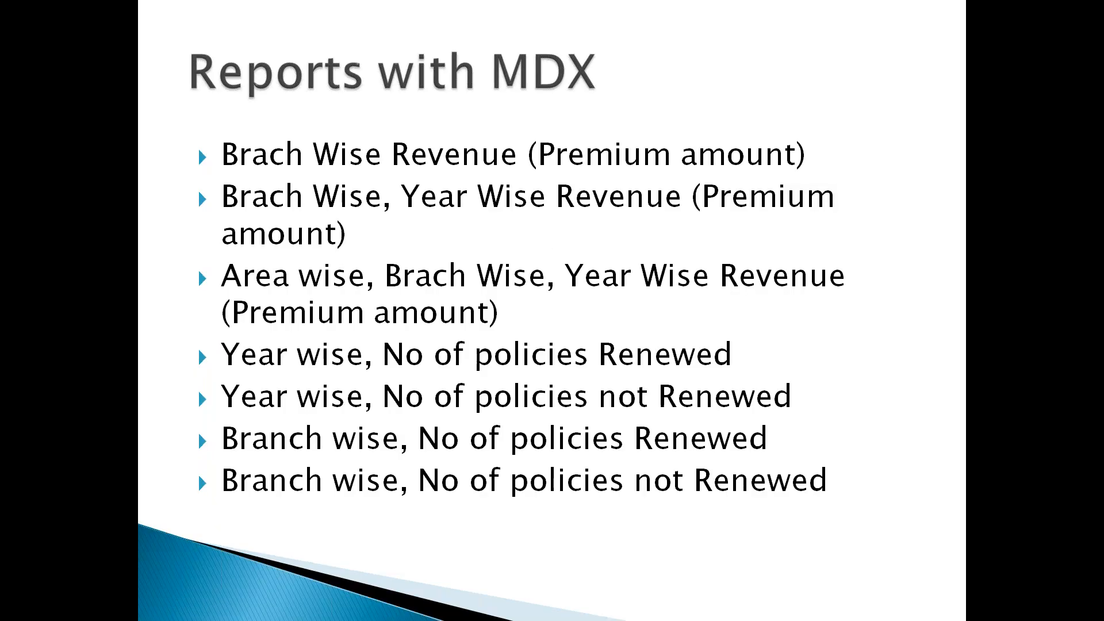
key(super)
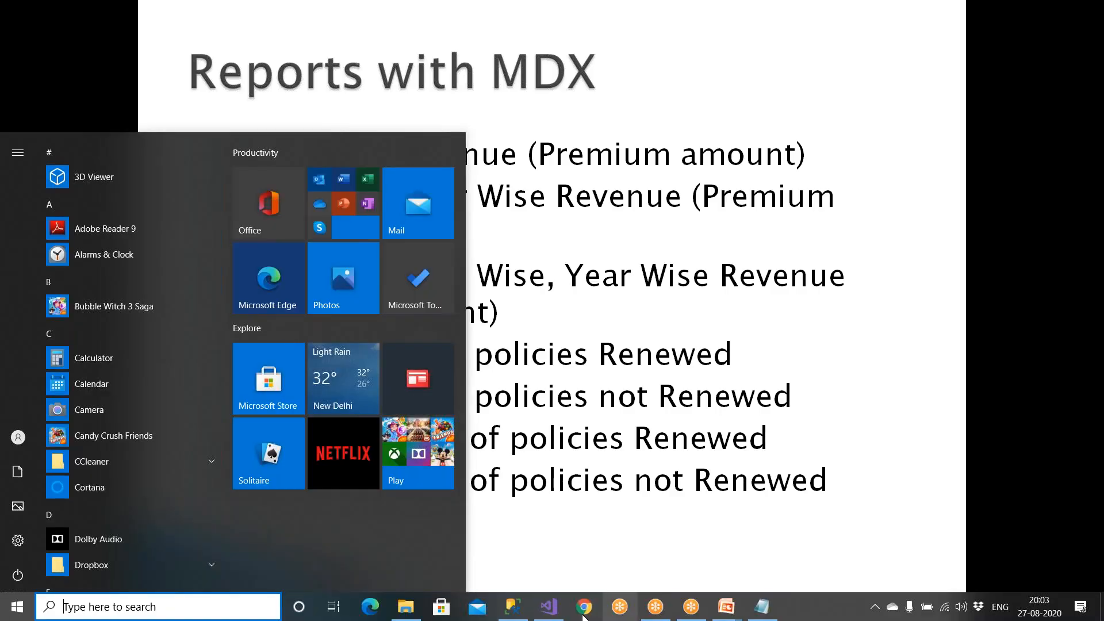
click(551, 616)
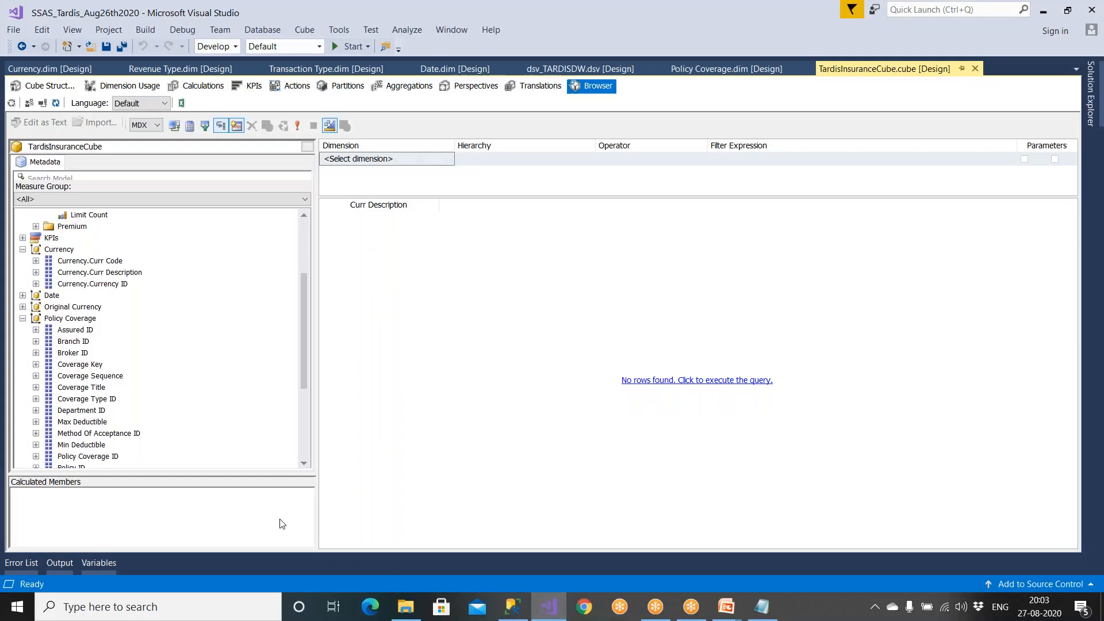
Try Policy Coverage's Broker ID in the query and clear both Broker ID and Curr Description from it.
click(70, 319)
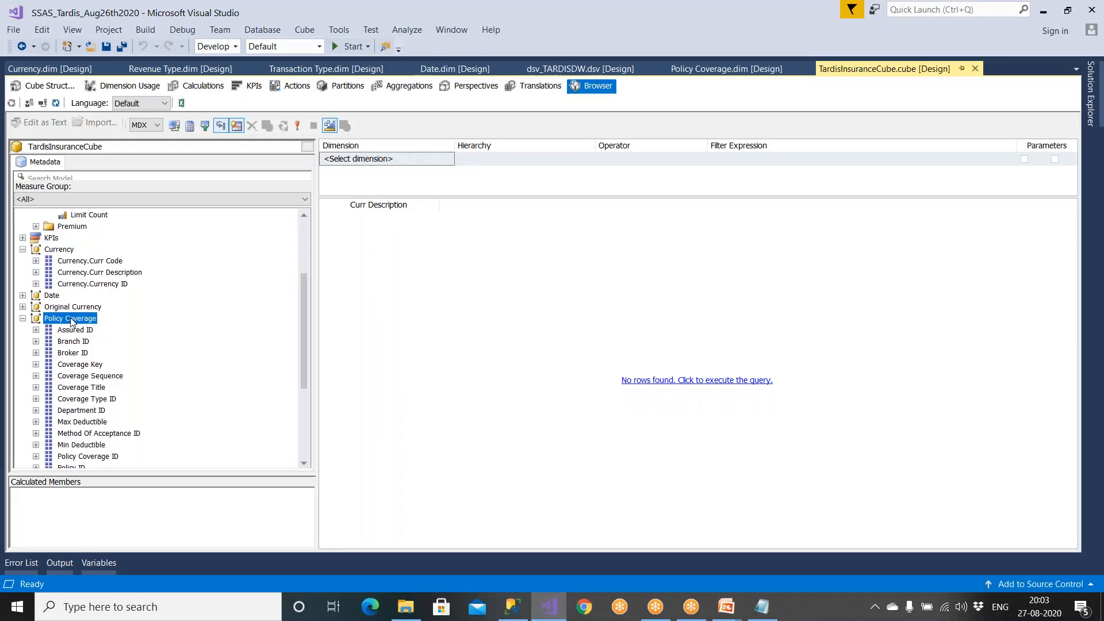
drag(81, 353, 357, 362)
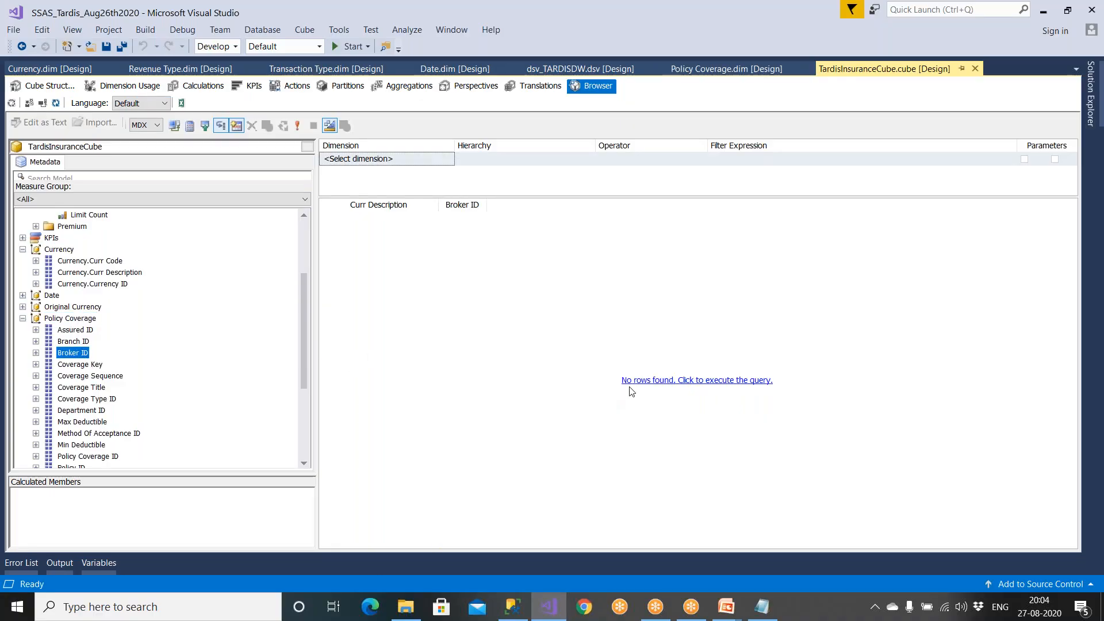
drag(405, 214, 233, 201)
drag(339, 215, 157, 232)
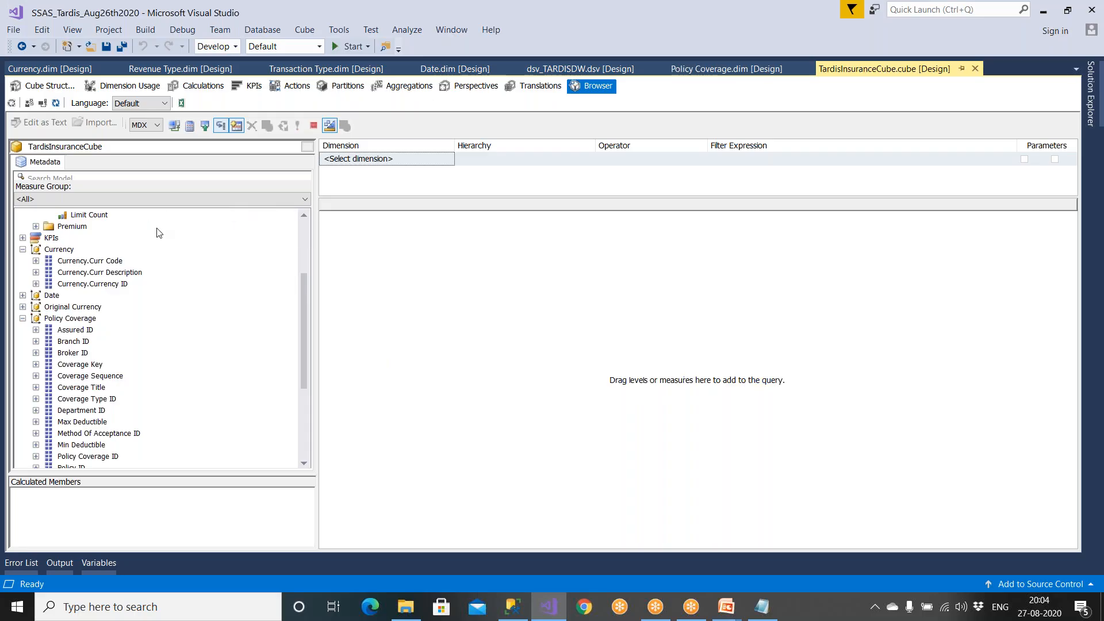
Query Base Premium Amount from the Premium measure group by Policy Coverage's Branch ID.
click(78, 343)
drag(78, 344, 414, 333)
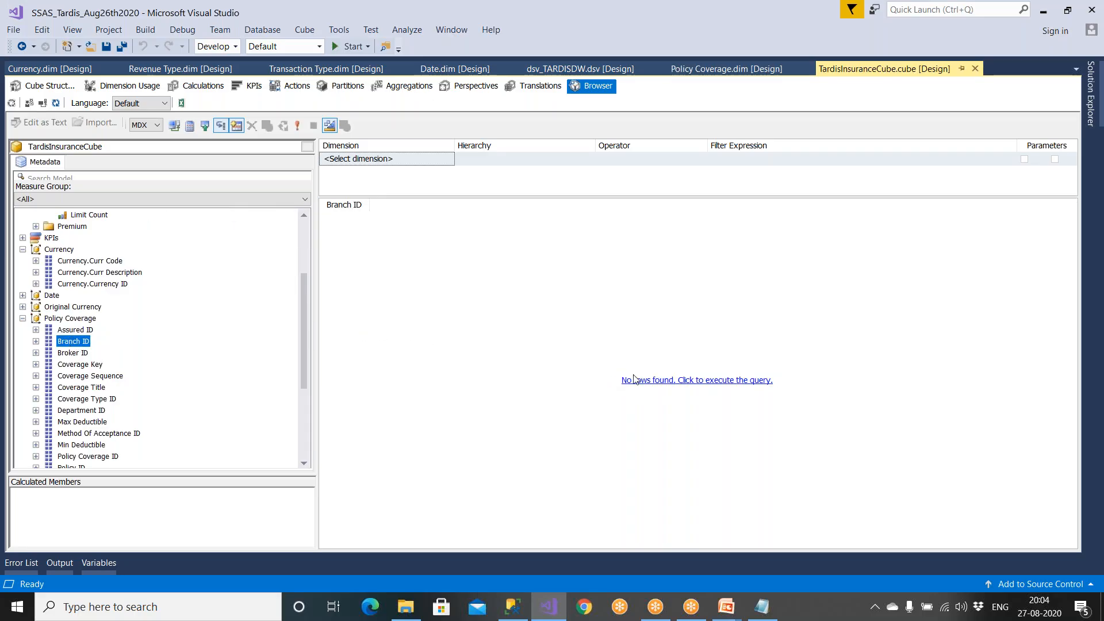
scroll(58, 260, up, 4)
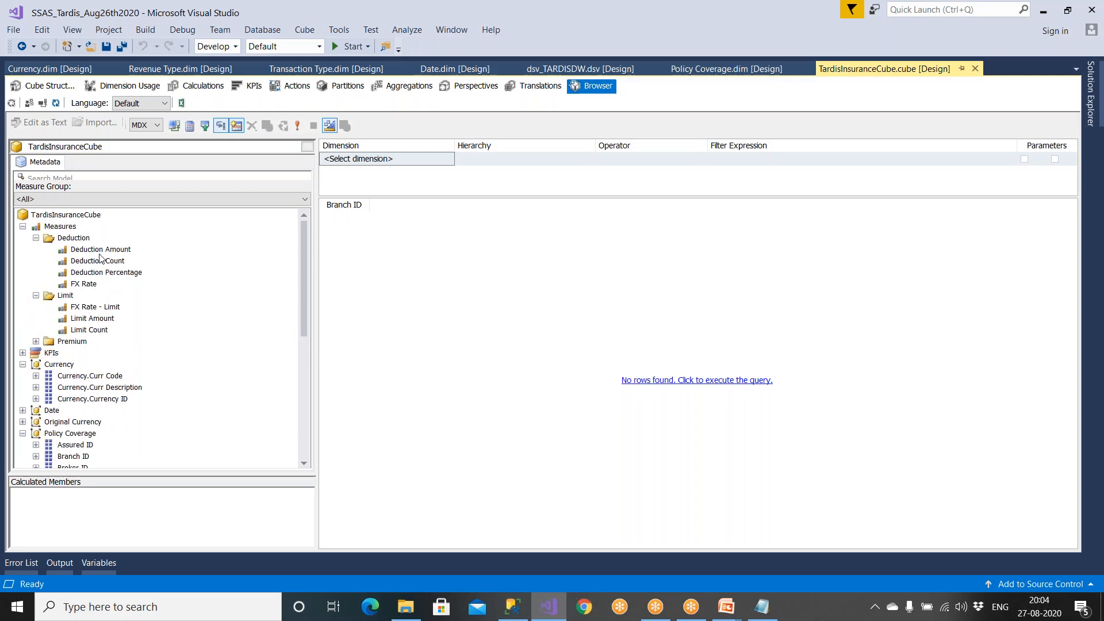
click(36, 238)
click(35, 250)
click(64, 261)
click(36, 262)
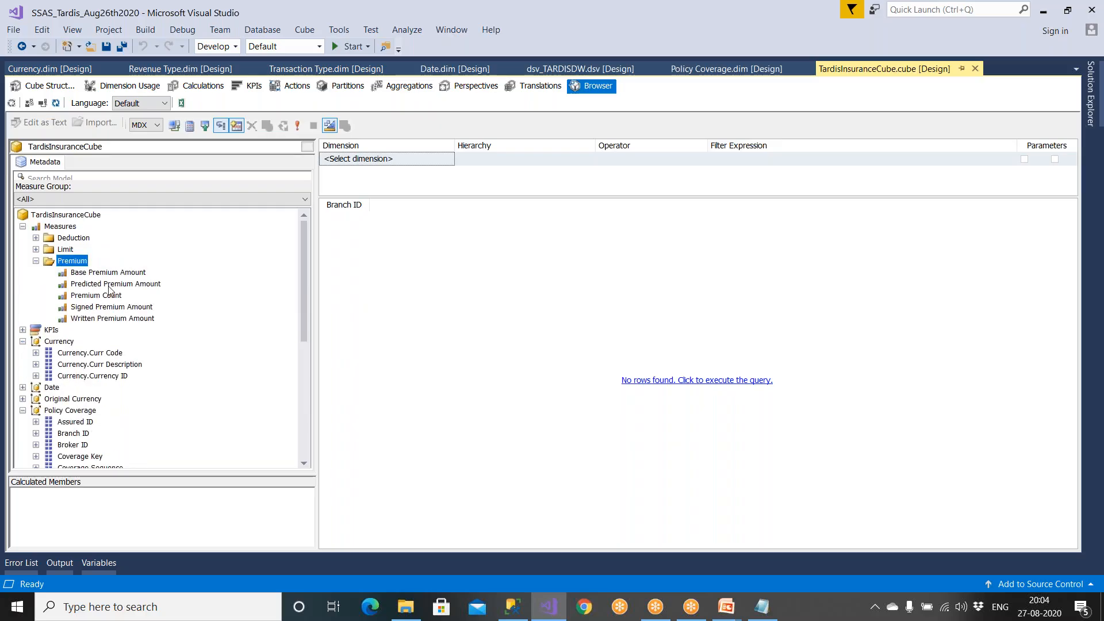
double_click(109, 272)
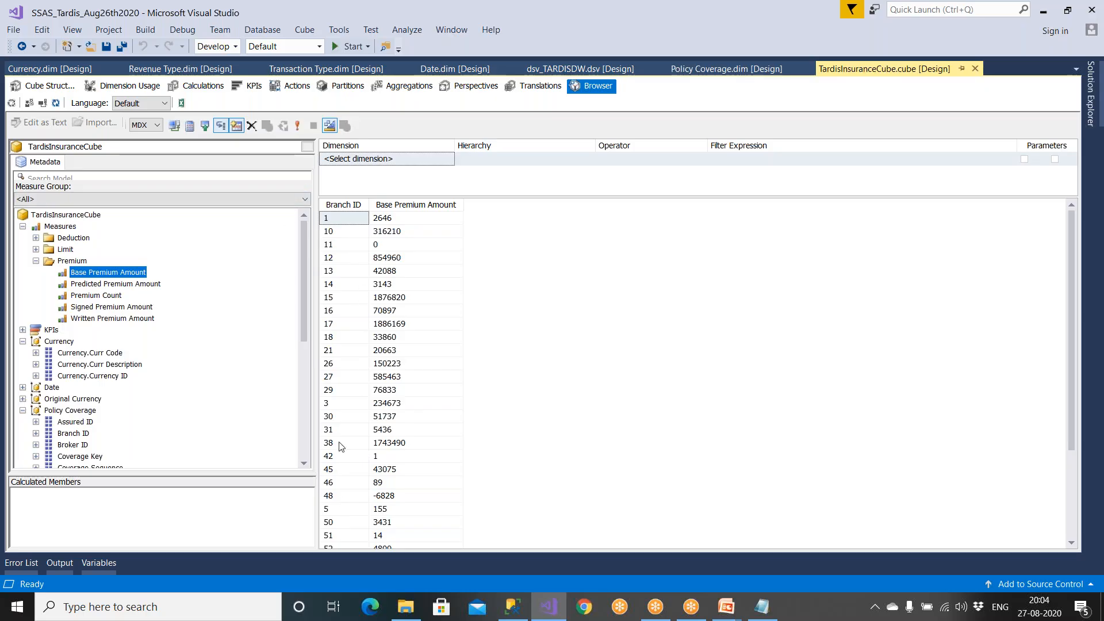
Switch to SQL Server Management Studio and run the select query on Dimension.Policy.
click(513, 607)
click(269, 239)
scroll(269, 239, up, 2)
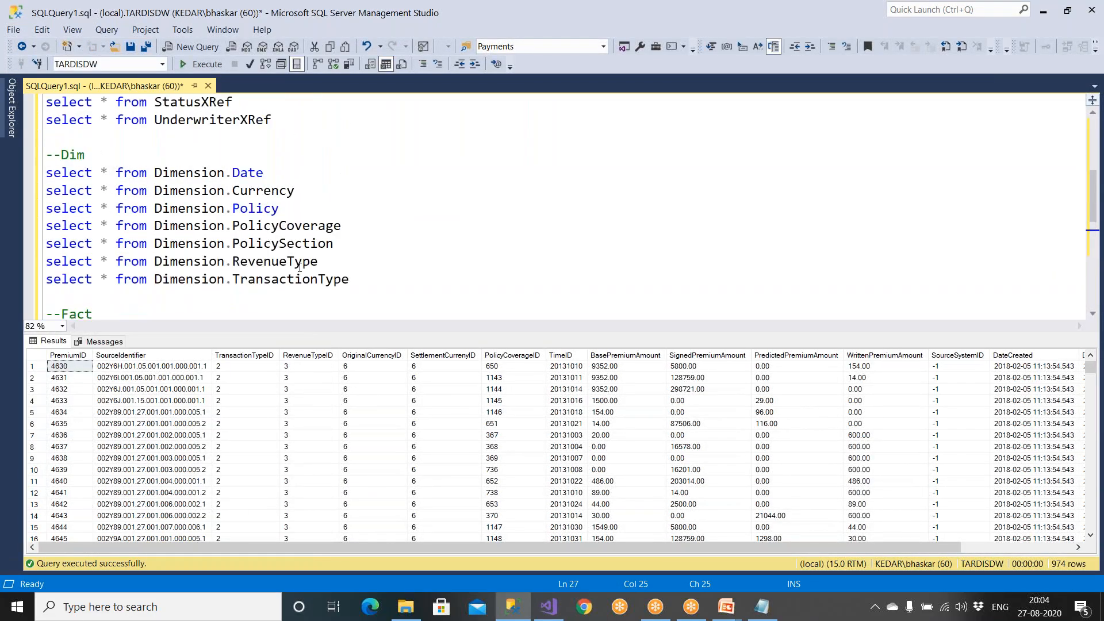
drag(290, 204, 46, 208)
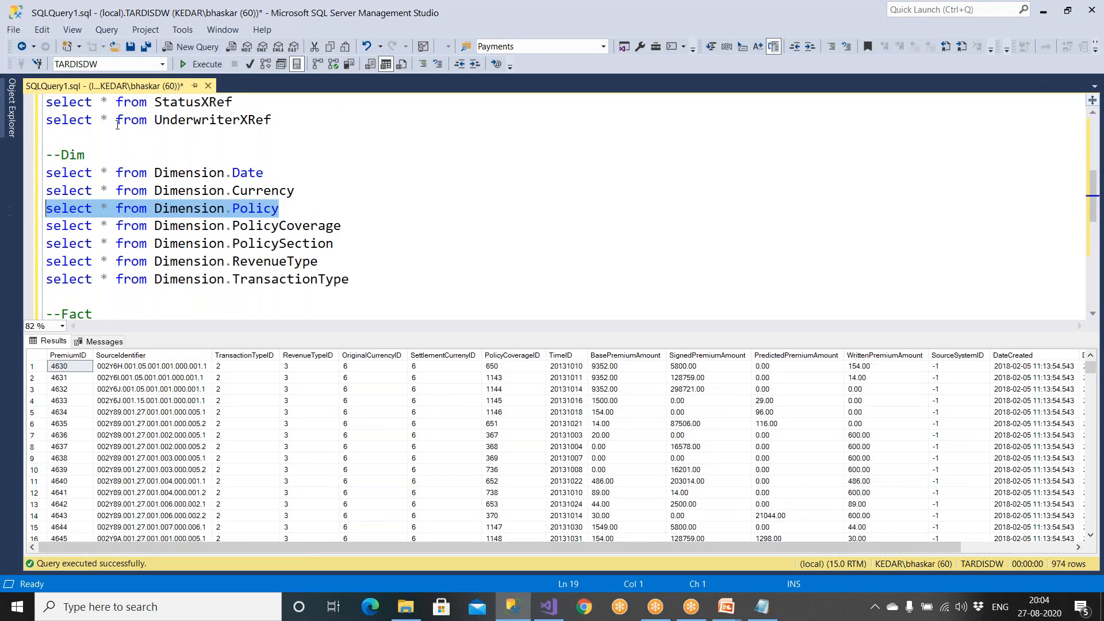
click(200, 64)
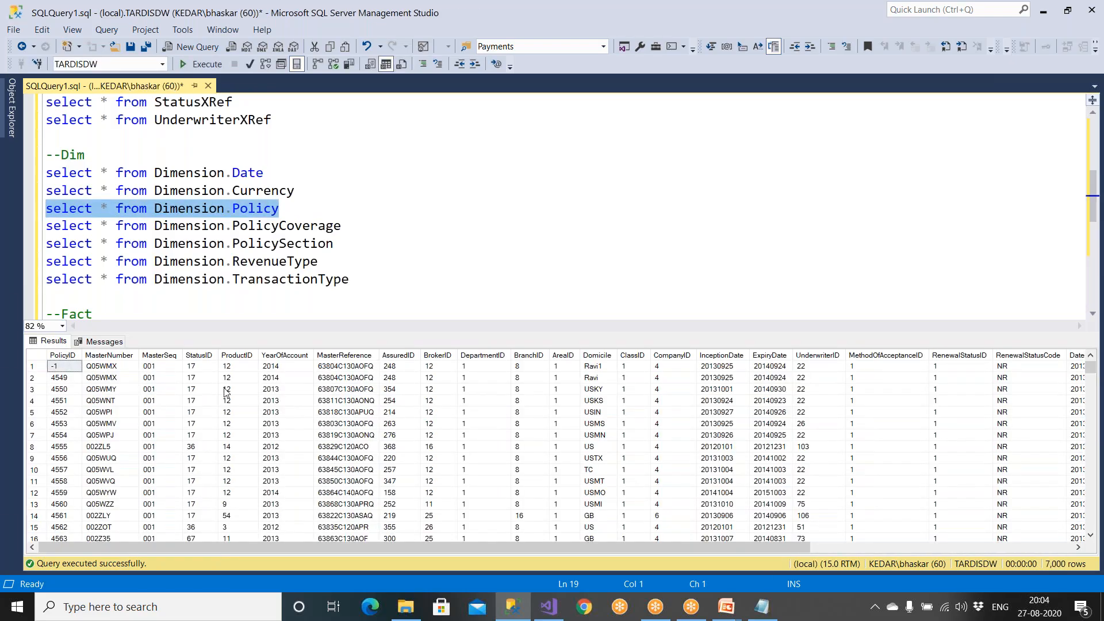
Examine the ID columns in the Policy results, including BrokerID, DepartmentID, BranchID, AreaID, CompanyID, UnderwriterID and MethodOfAcceptanceID.
click(453, 366)
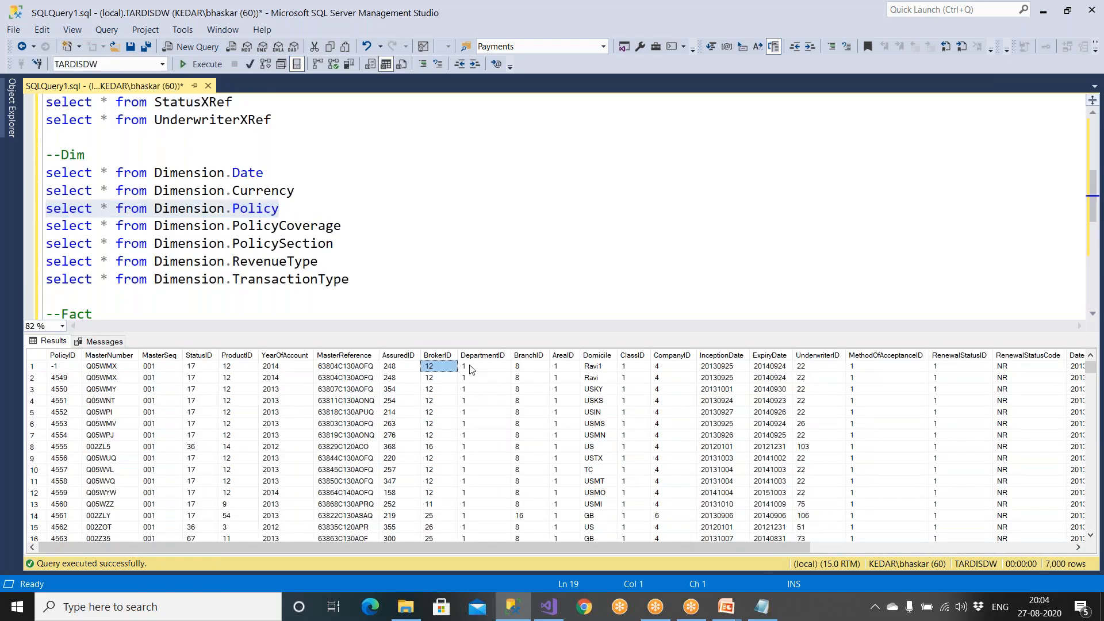
click(488, 366)
click(538, 368)
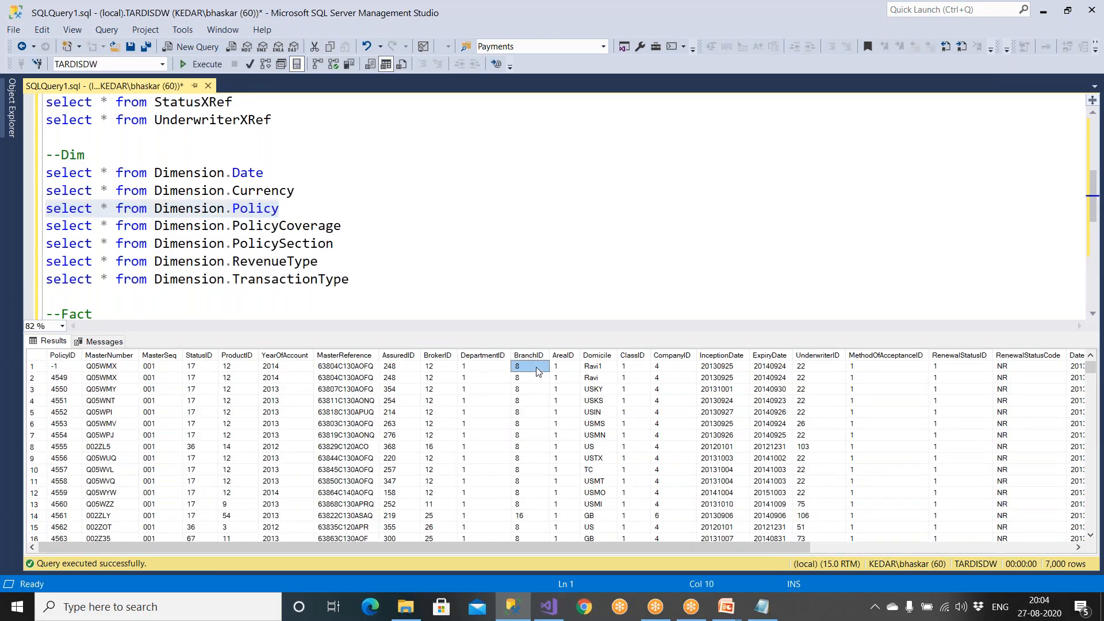
click(573, 368)
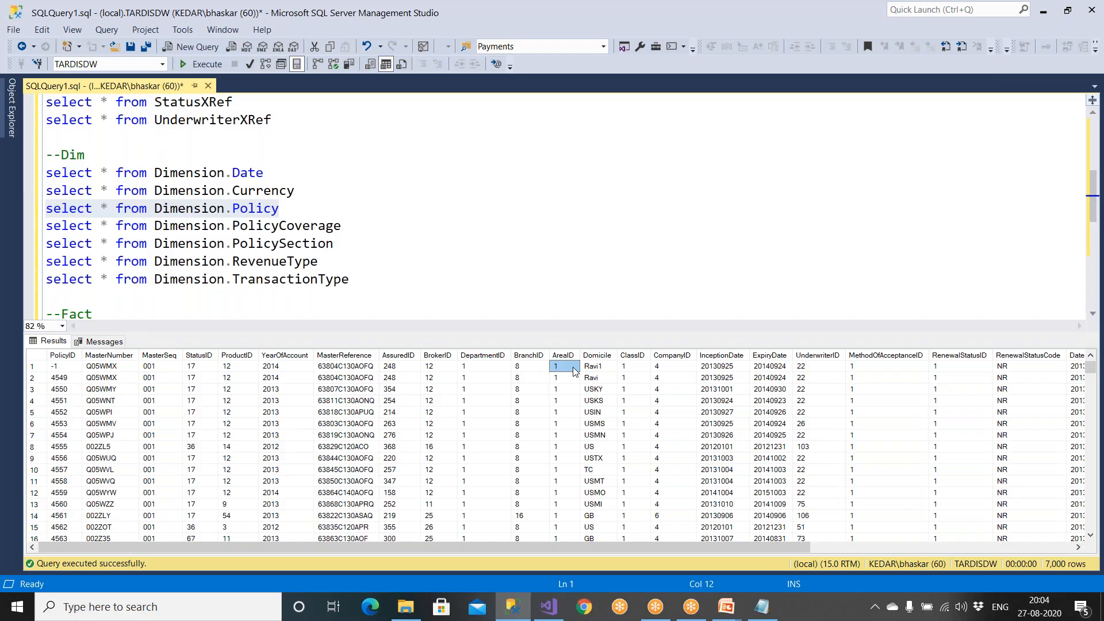
click(666, 369)
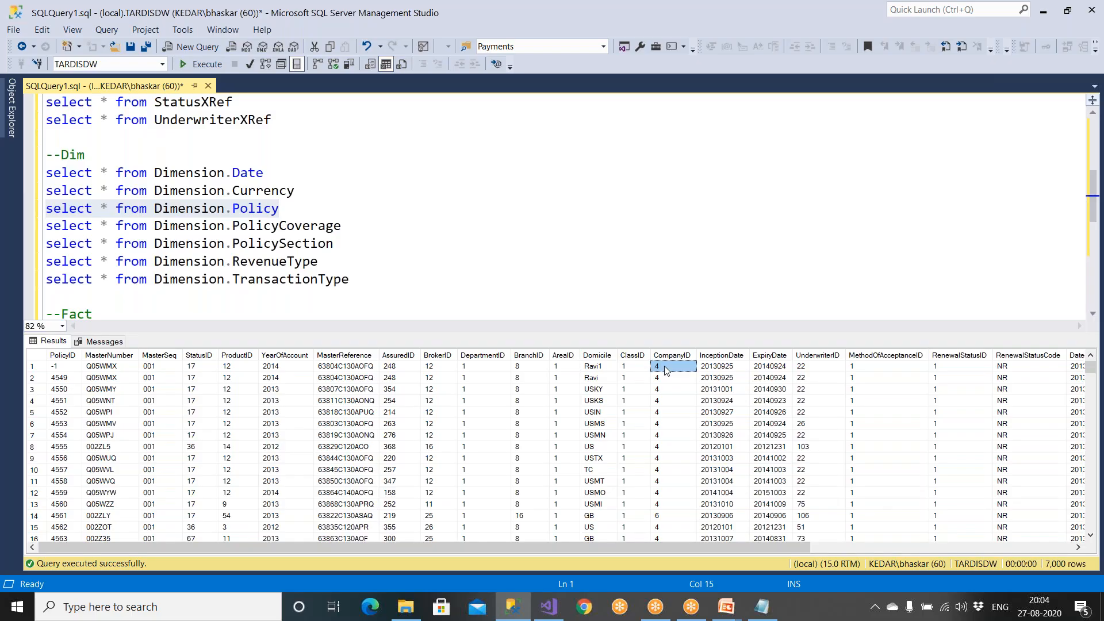
click(833, 369)
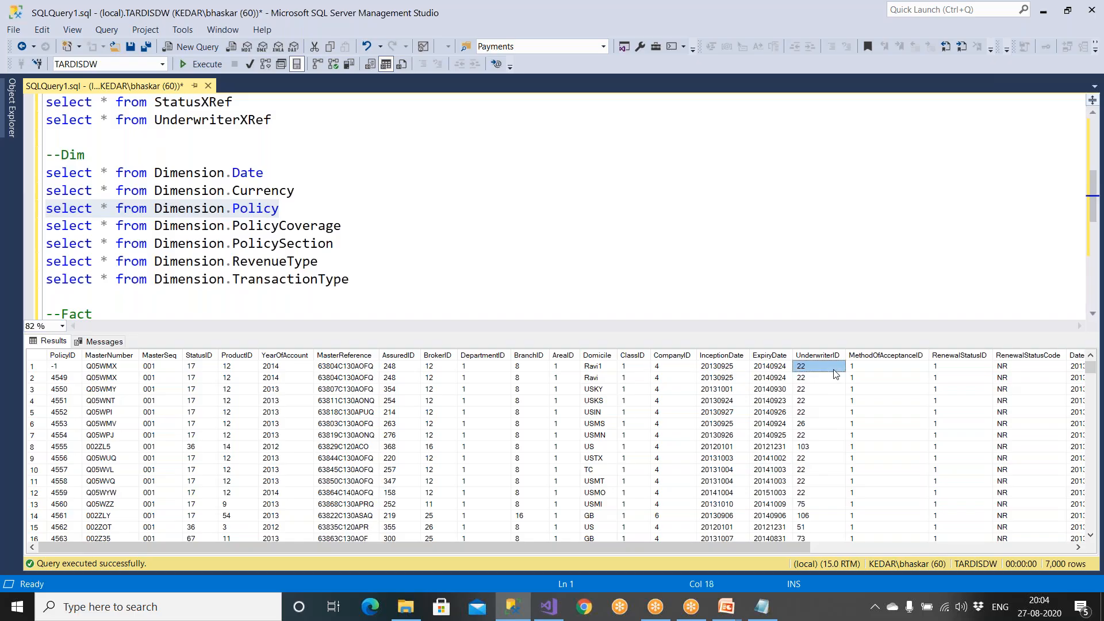
click(866, 371)
click(487, 389)
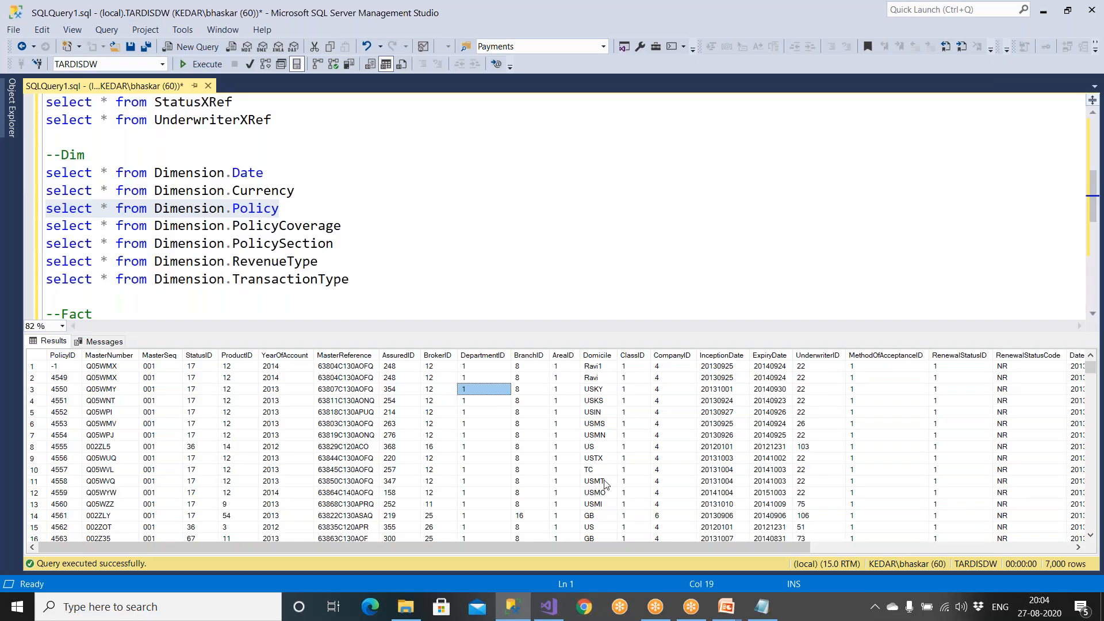
mouse_move(681, 548)
mouse_down()
mouse_move(904, 549)
mouse_move(678, 548)
mouse_up()
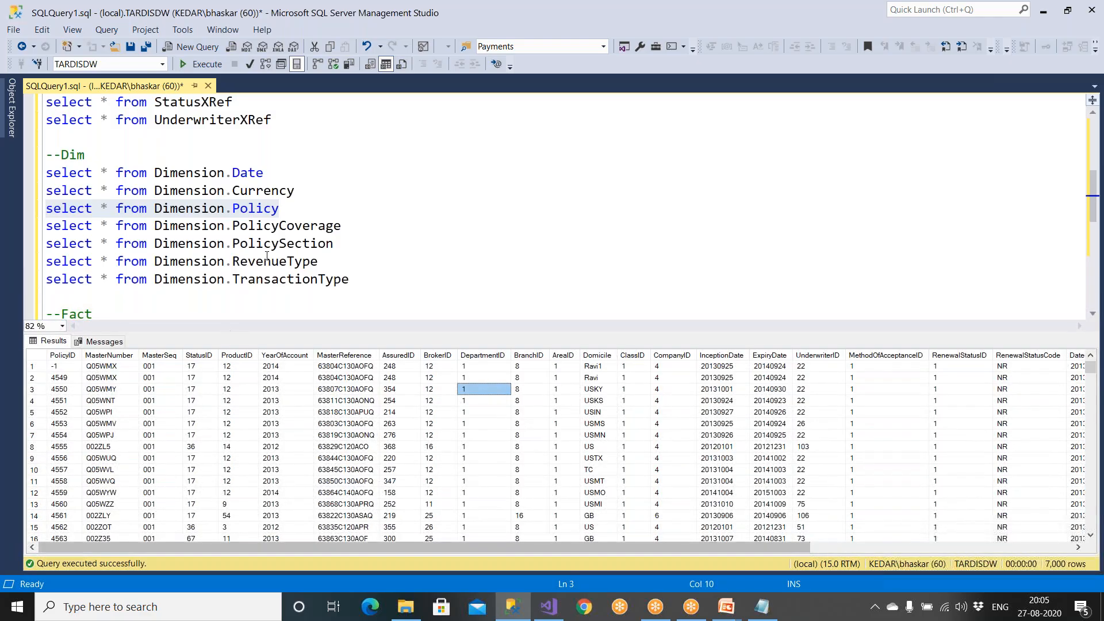
Run the select queries on Dimension.Currency and Dimension.Date one after the other.
drag(302, 198, 46, 191)
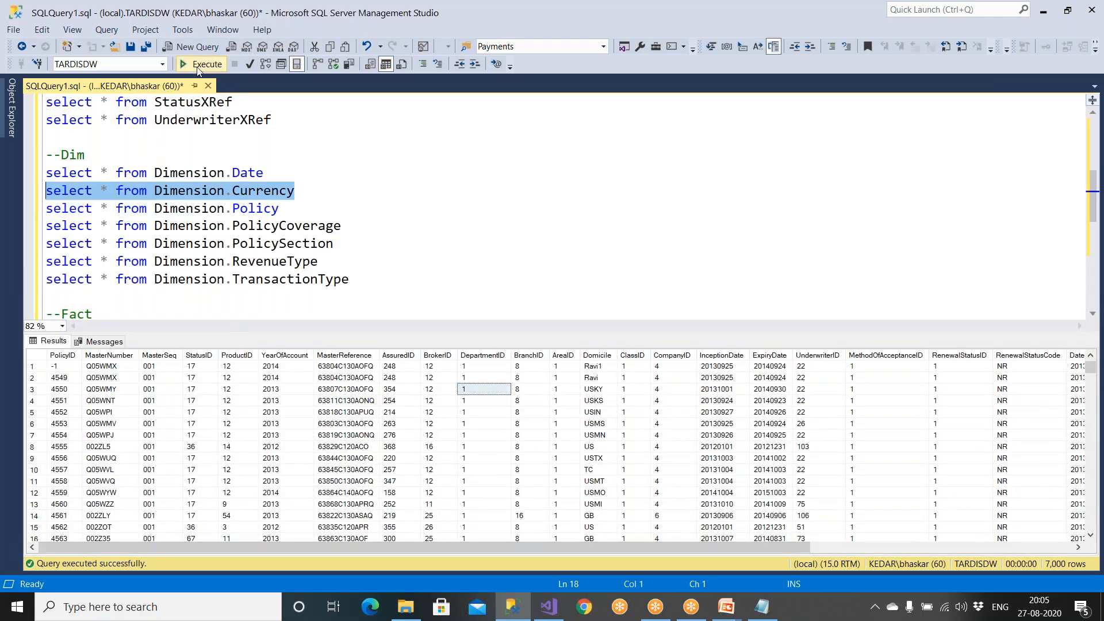
click(201, 64)
drag(264, 173, 46, 172)
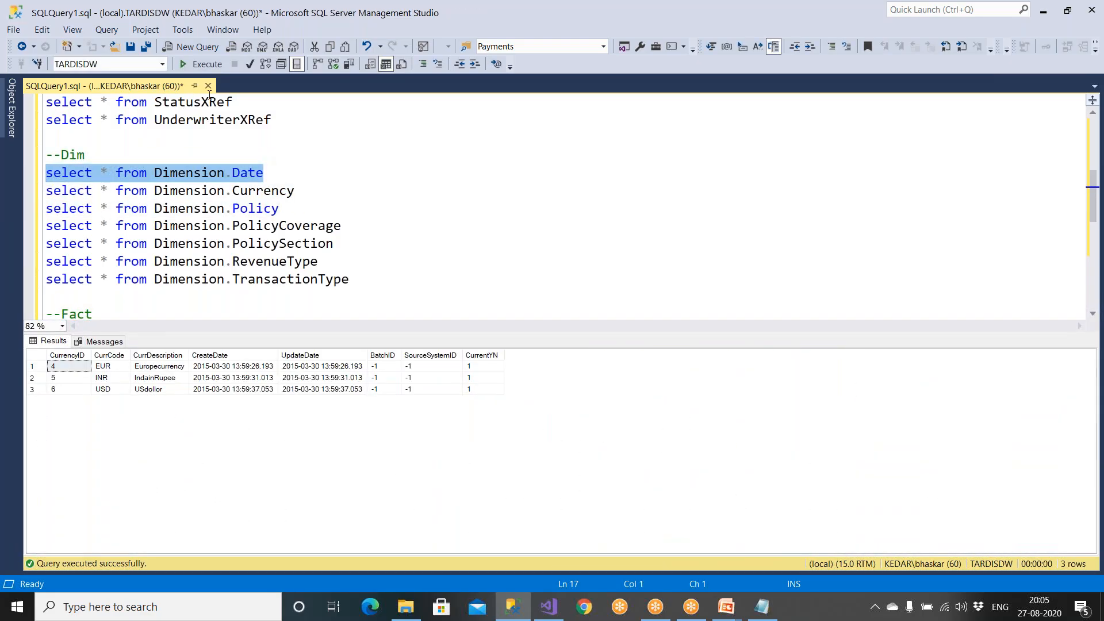
click(212, 64)
Run the select query on Dimension.PolicyCoverage and inspect its CoverageTitle column.
drag(342, 225, 46, 225)
click(201, 63)
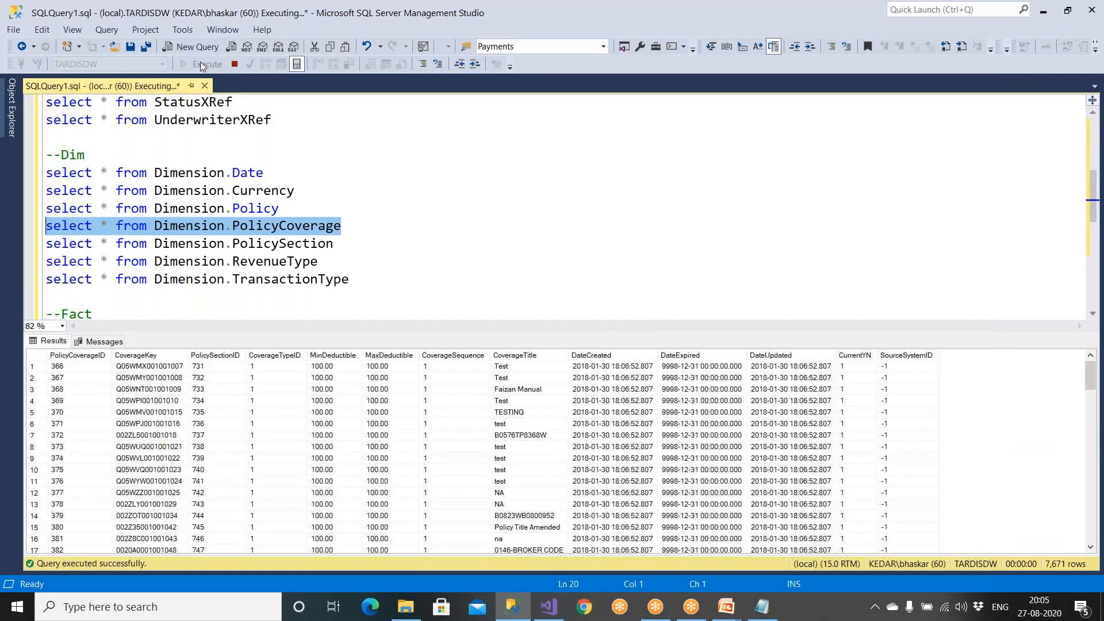
click(536, 355)
Run the select query on Dimension.PolicySection and inspect its SectionLongName column.
drag(342, 245, 46, 243)
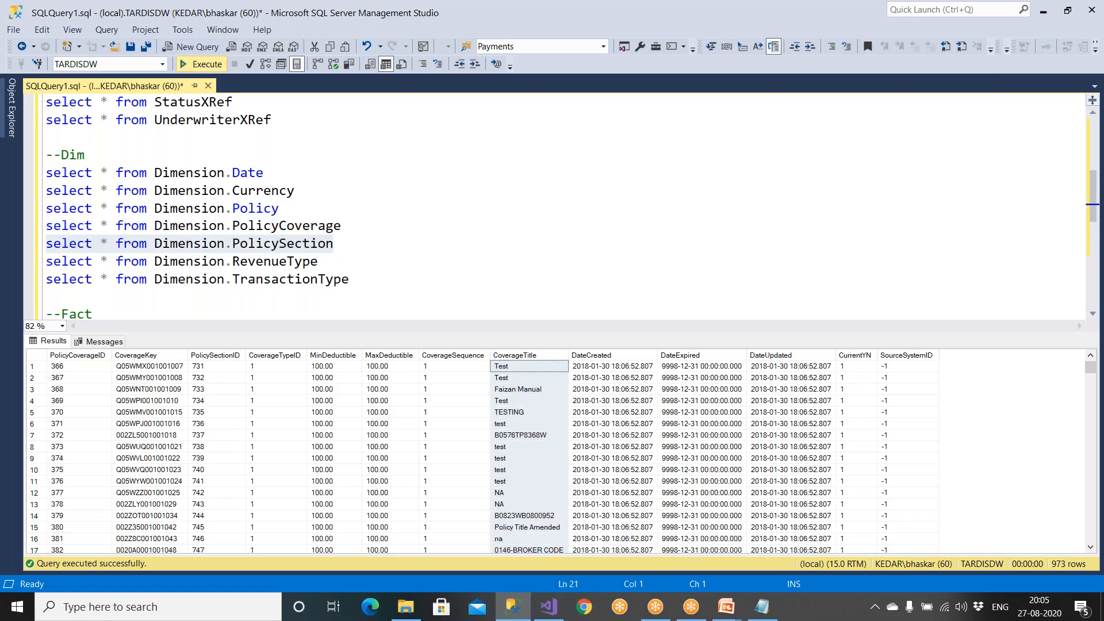
key(F5)
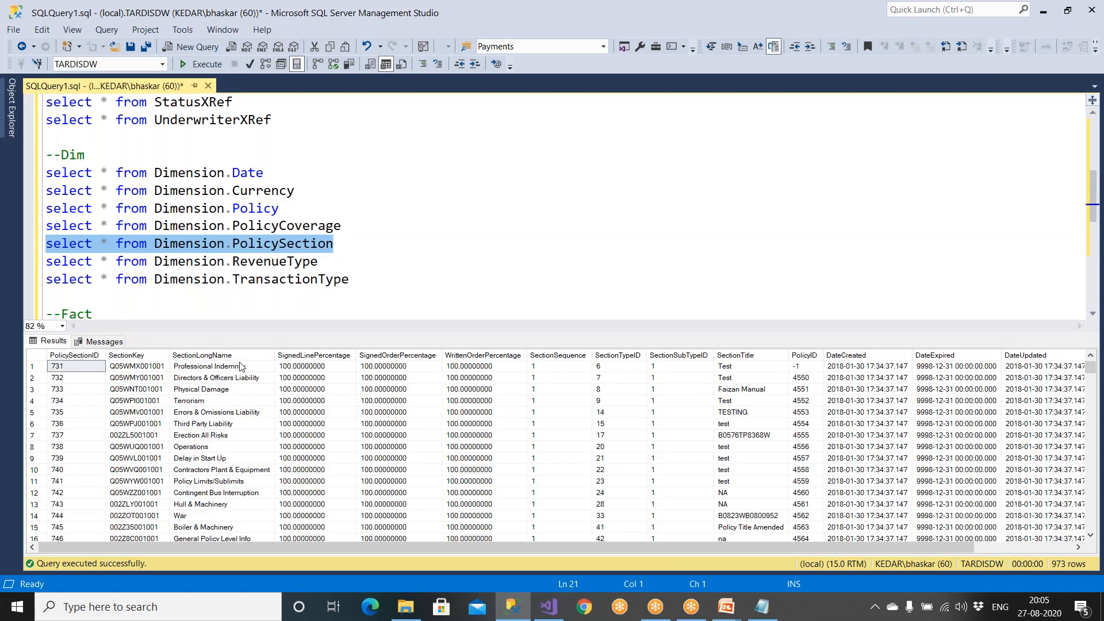
click(236, 356)
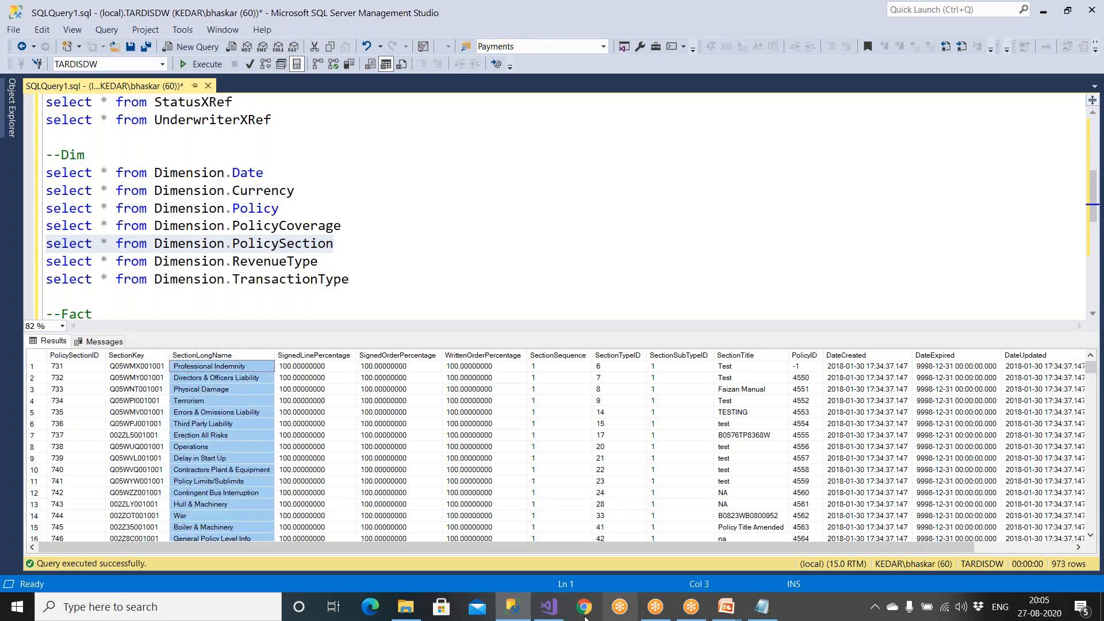
Switch to Visual Studio, remove Branch ID from the cube query, and collapse the Premium measures and Policy Coverage dimension.
click(549, 606)
drag(338, 207, 153, 222)
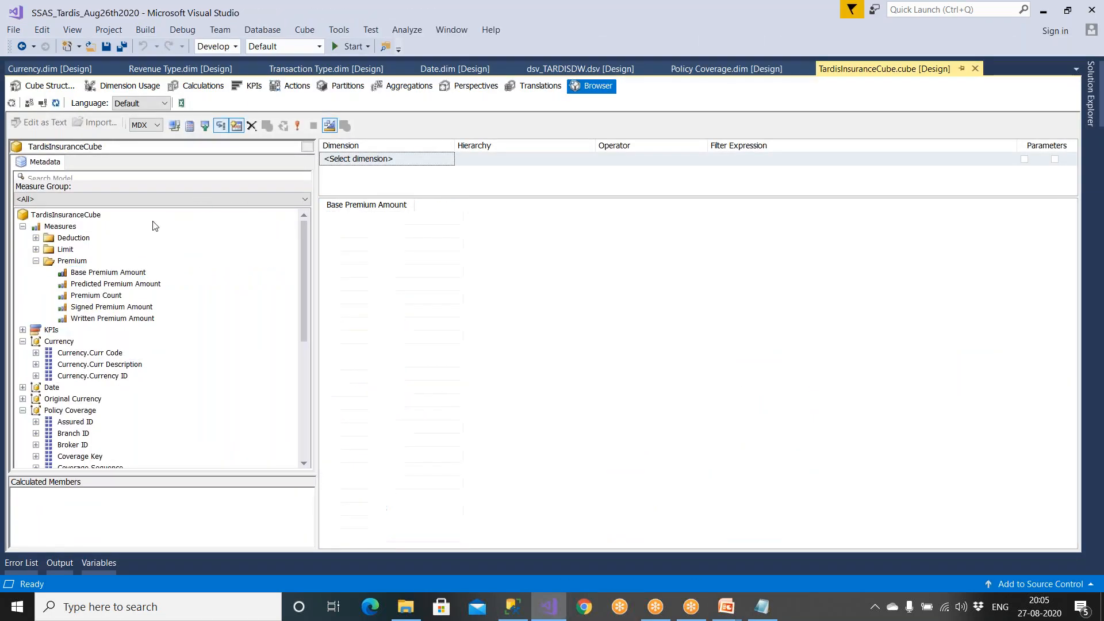
click(35, 261)
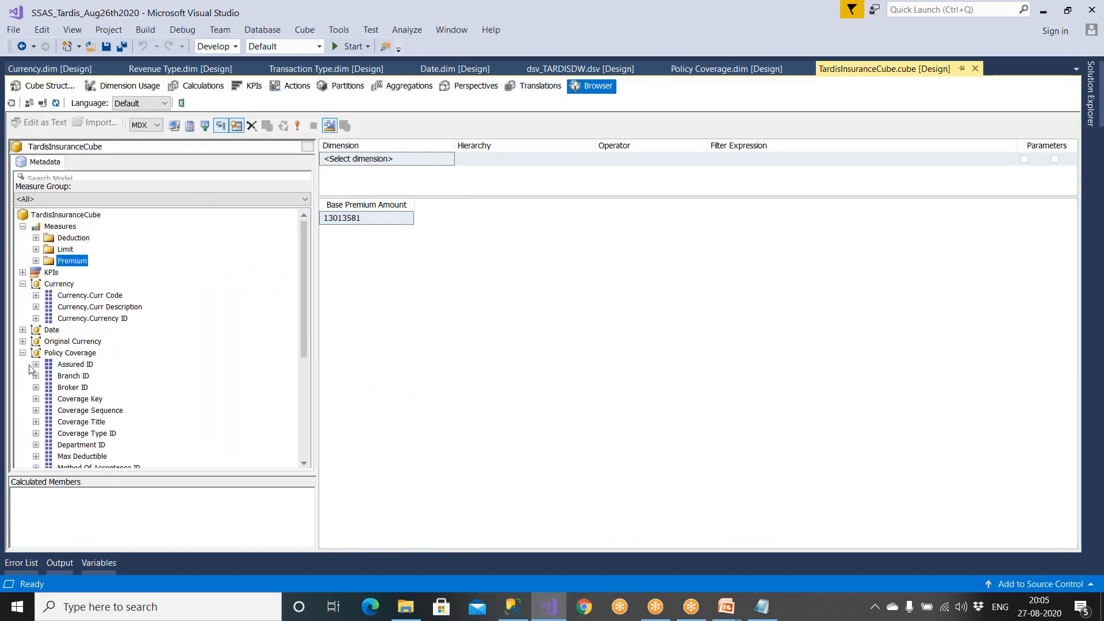
click(22, 352)
Recheck SectionLongName in SQL Server Management Studio, return to Visual Studio, and add Policy Coverage's Section Long Name to the query.
click(512, 606)
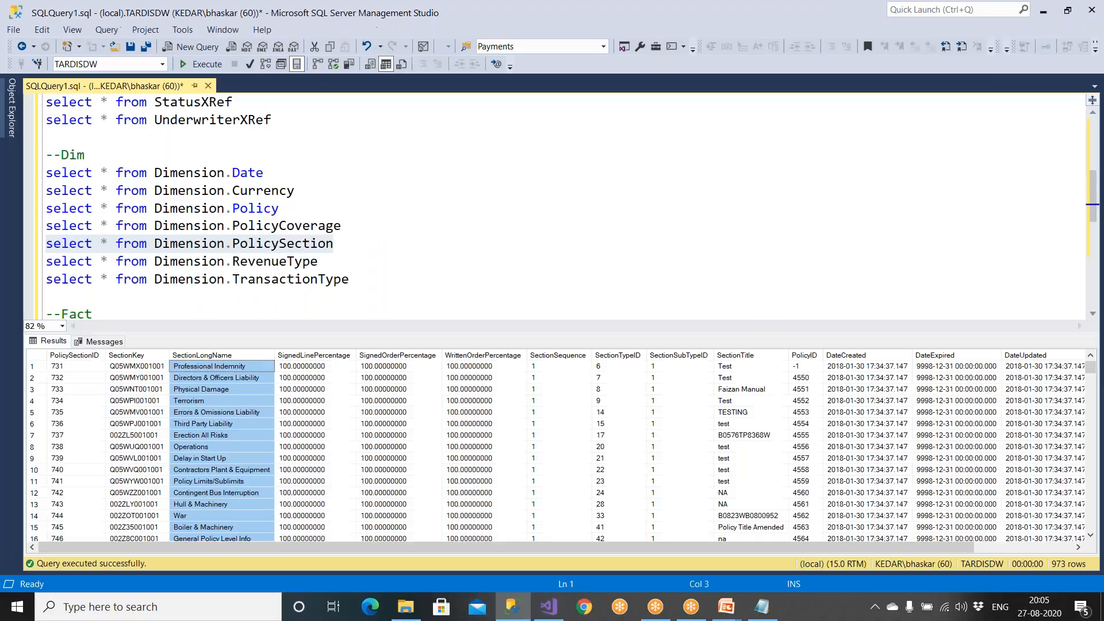
click(550, 606)
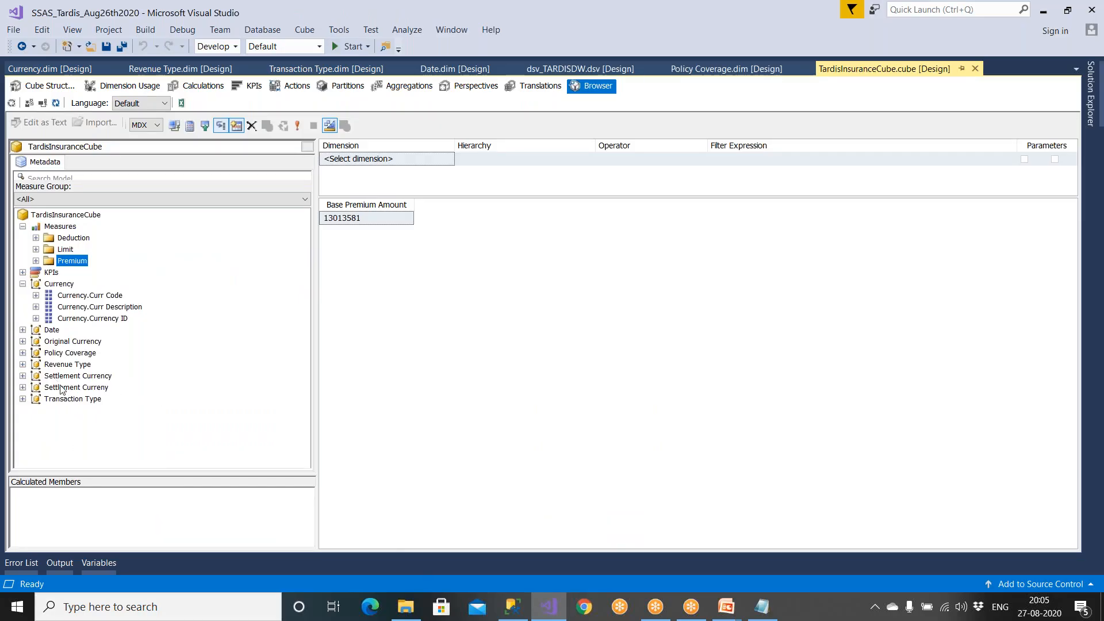
click(70, 353)
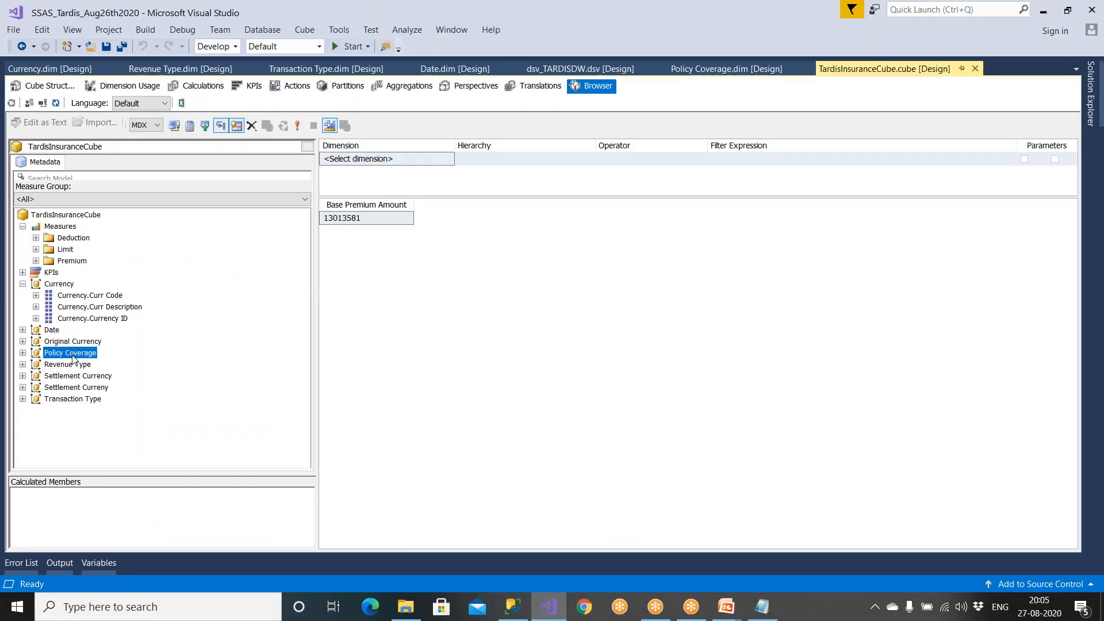
click(22, 352)
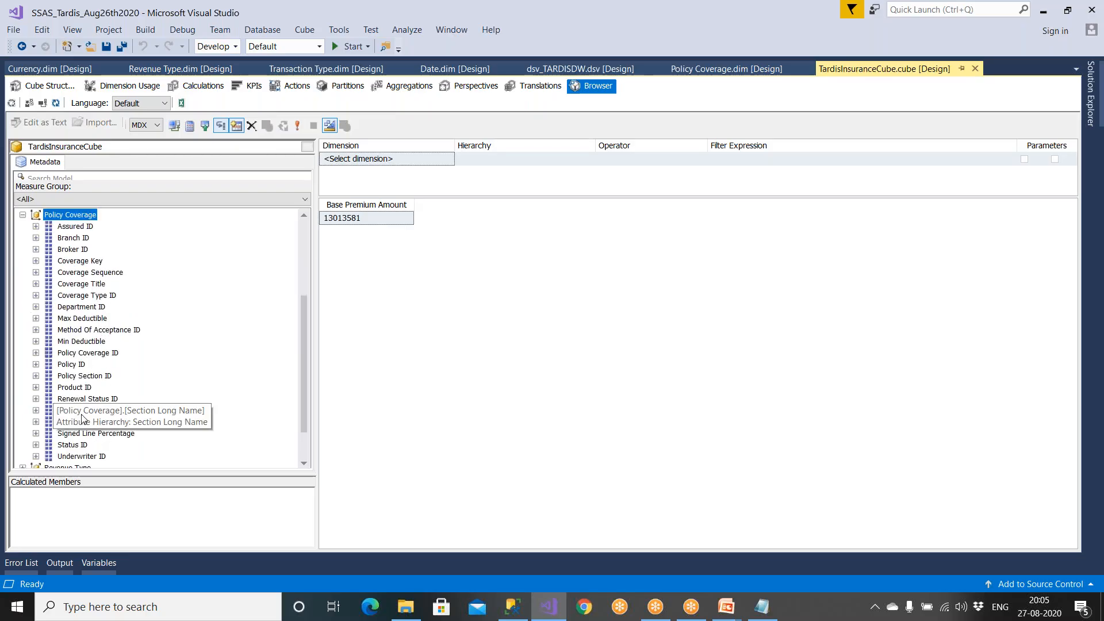
drag(99, 413, 449, 390)
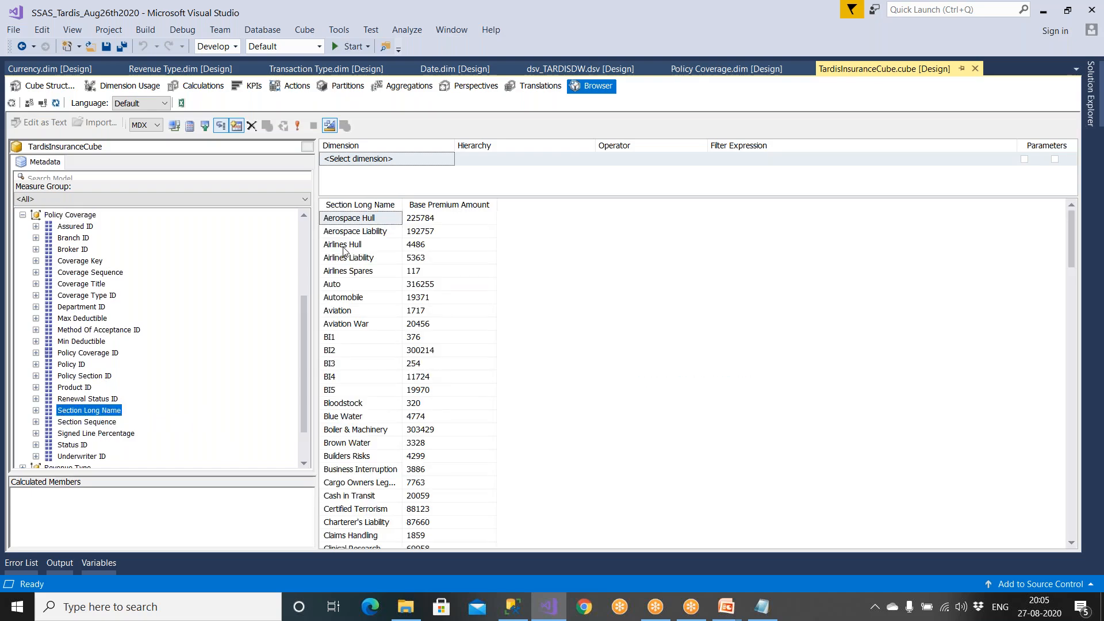
Examine the Base Premium Amount of sections such as Airlines Hull, Auto, Builders Risks, Bloodstock and Blue Water.
click(423, 247)
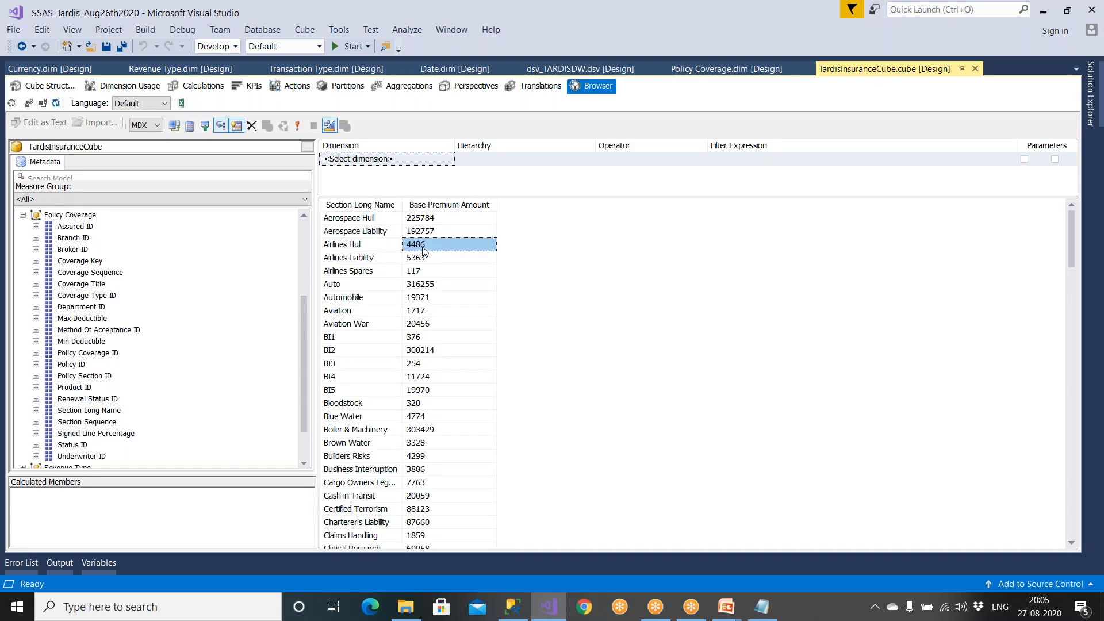
click(341, 283)
click(420, 284)
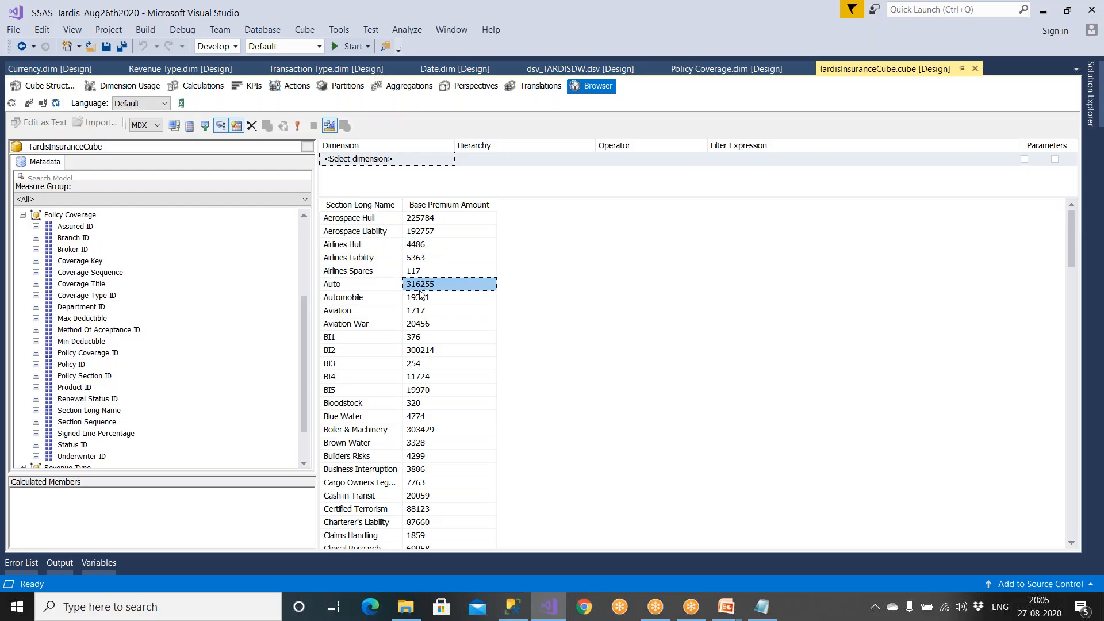
click(357, 336)
click(362, 457)
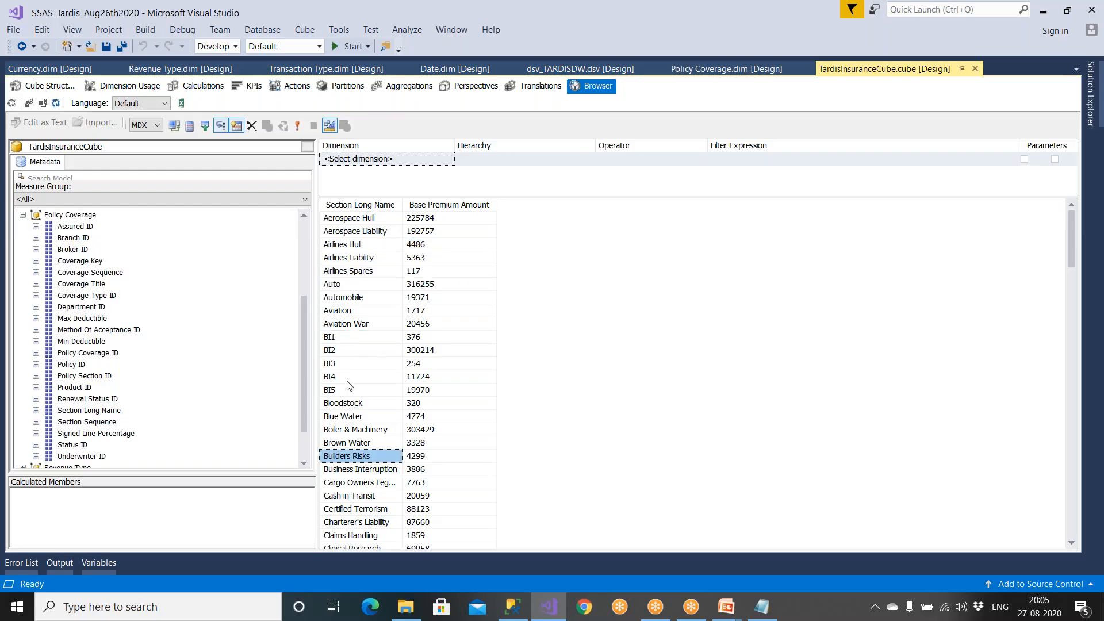
click(352, 407)
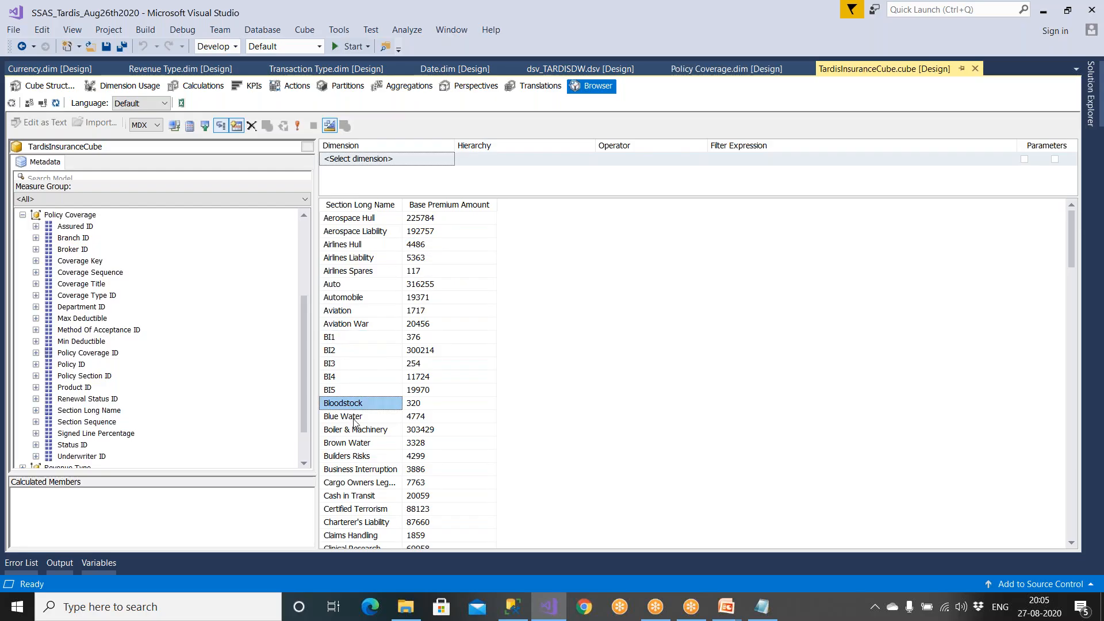
click(354, 419)
scroll(354, 421, down, 10)
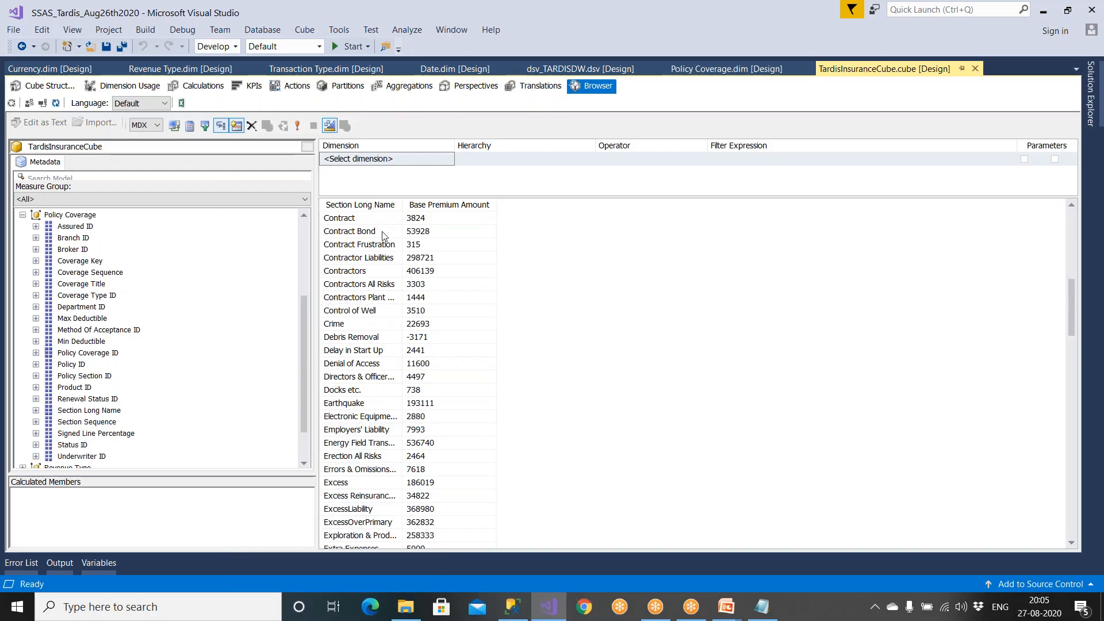
Widen the Section Long Name and Base Premium Amount columns to show the full section names.
drag(403, 205, 530, 206)
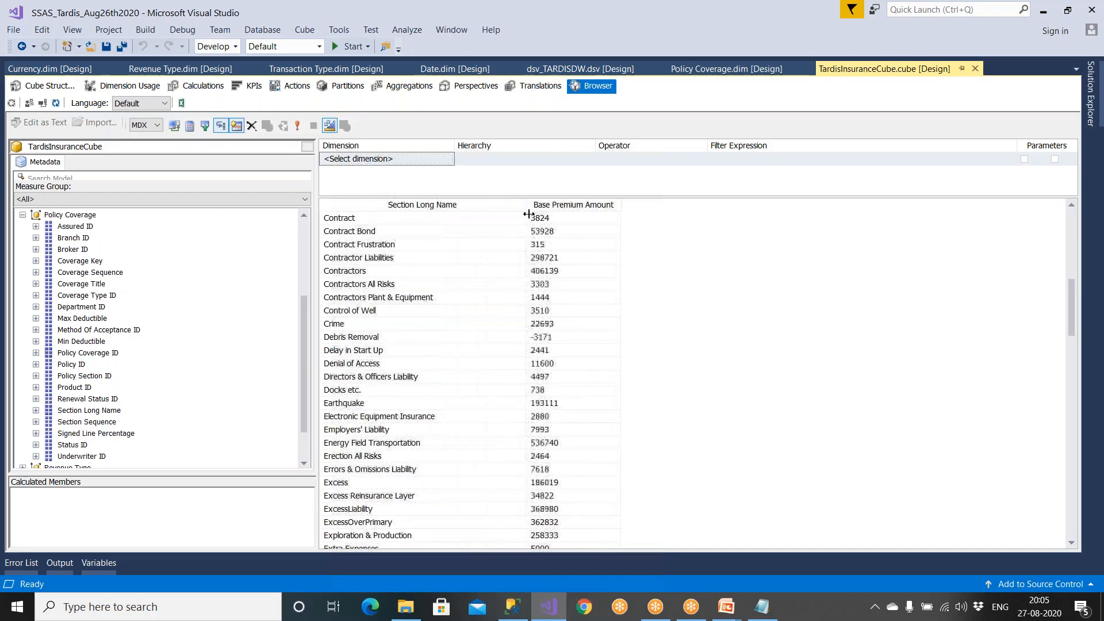
drag(672, 211, 699, 213)
click(436, 443)
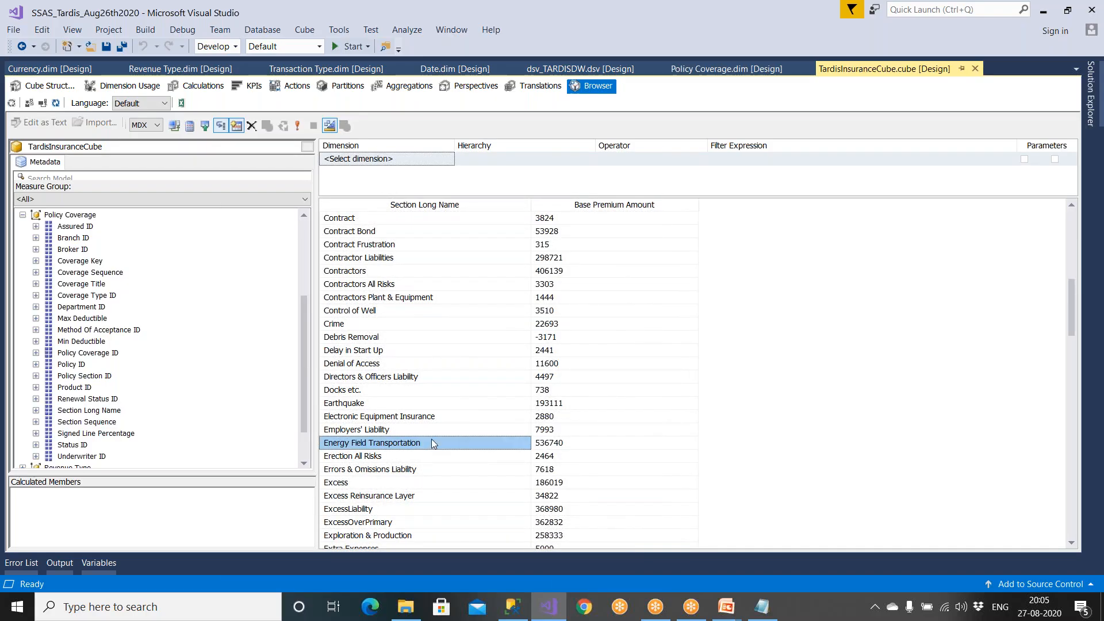
Review the premium amounts of further sections, from Docks etc., Denial of Access and Crime to Loss of Hire, Marine and Off Premises Power.
click(348, 391)
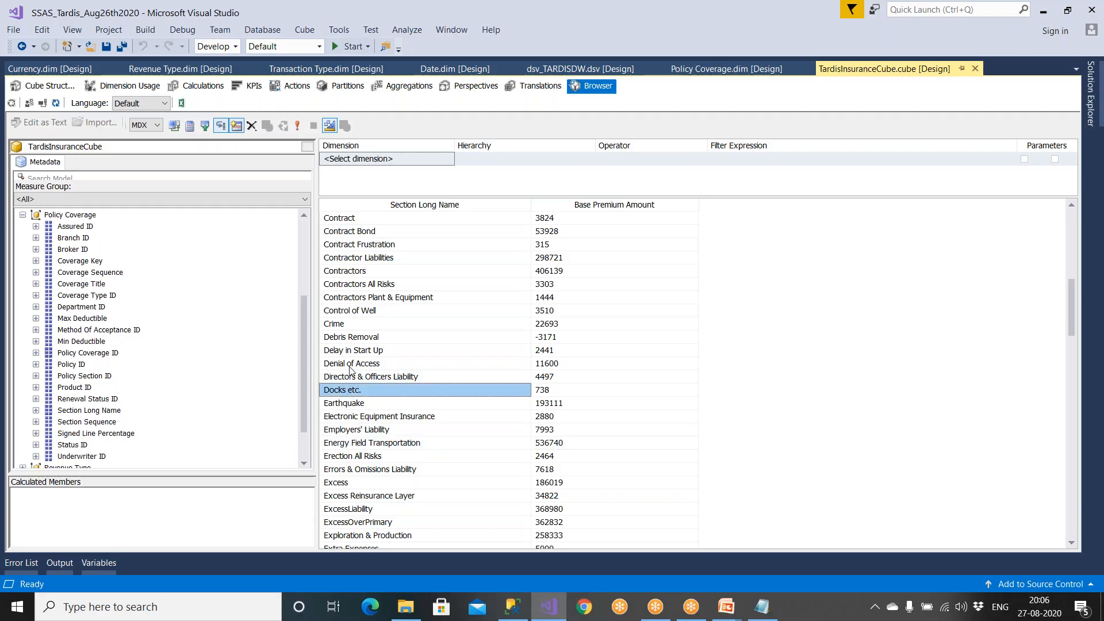
click(350, 366)
click(425, 352)
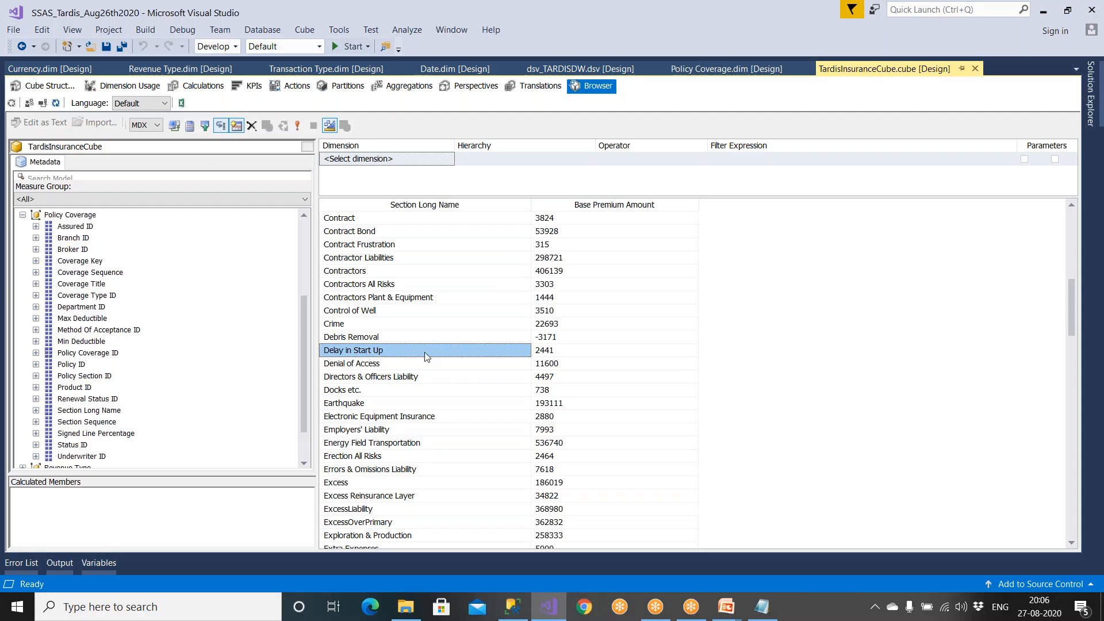
click(369, 340)
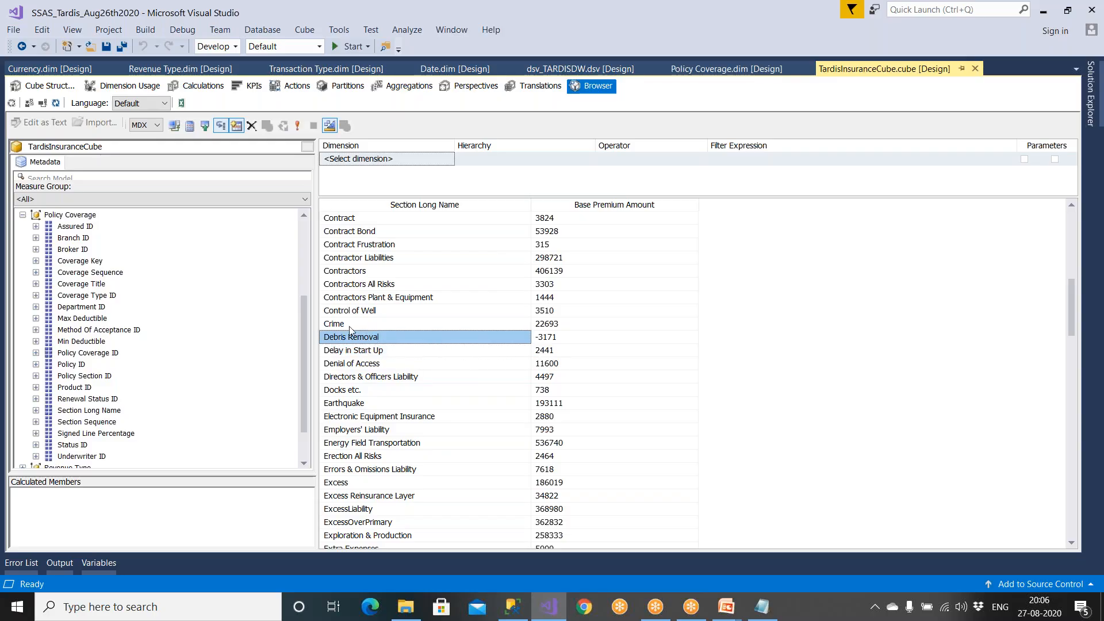
click(350, 327)
scroll(390, 463, down, 10)
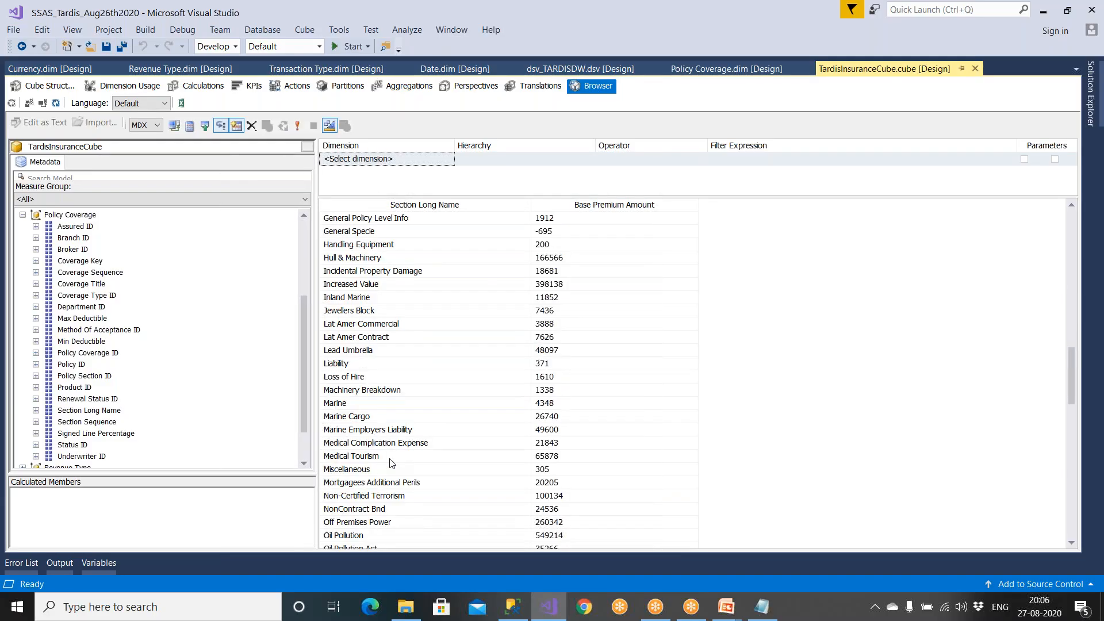
click(378, 376)
click(347, 406)
click(443, 522)
scroll(444, 525, down, 6)
scroll(444, 526, up, 6)
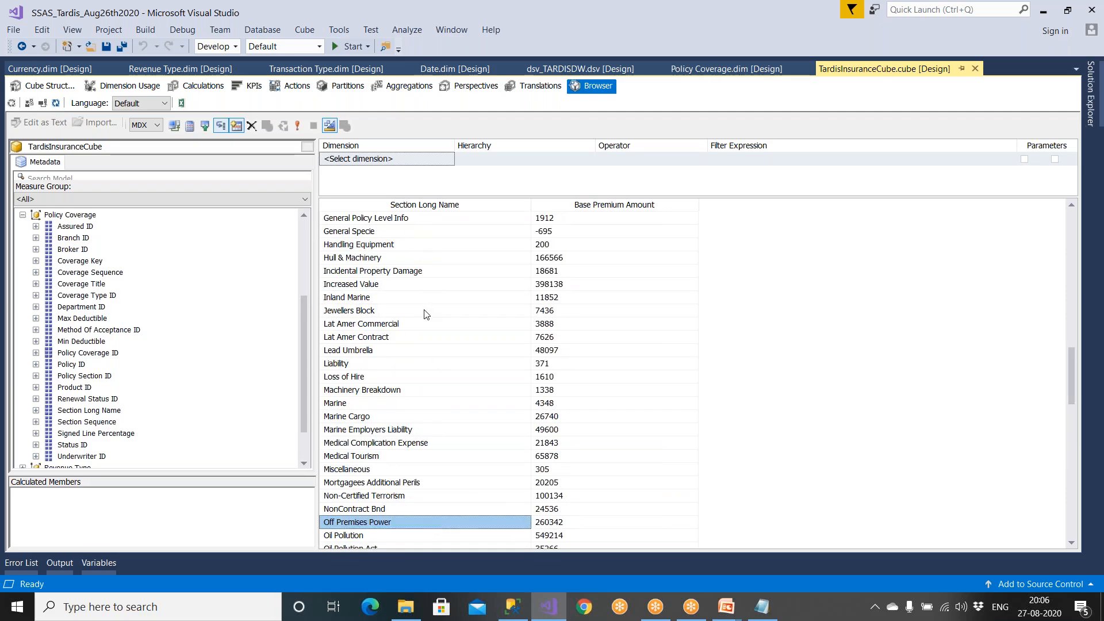
Review the Base Premium Amount of the remaining sections, including Marine, Liability, Medical Tourism, Windstorm and Strikes, Riots, Civil Commotn.
click(343, 298)
click(347, 404)
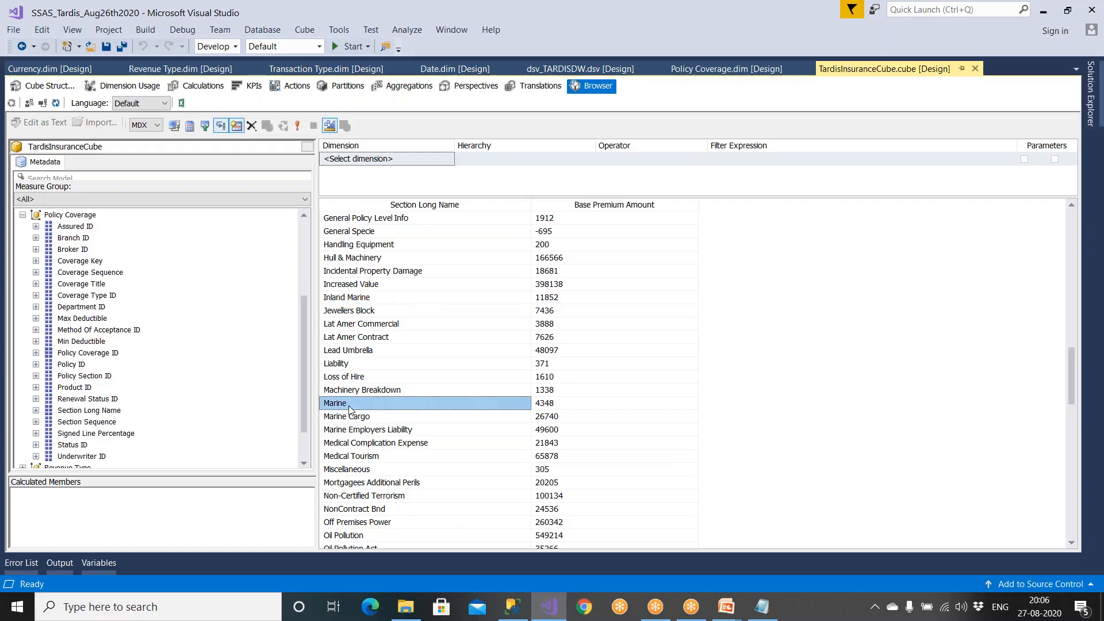
click(343, 368)
click(369, 455)
scroll(369, 457, down, 20)
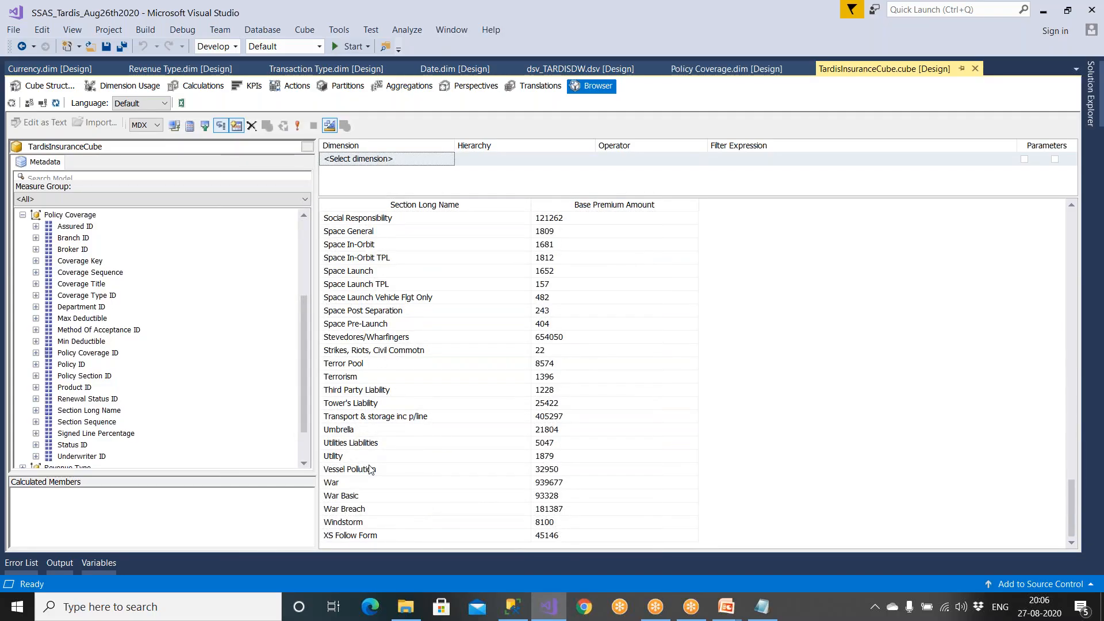
click(368, 521)
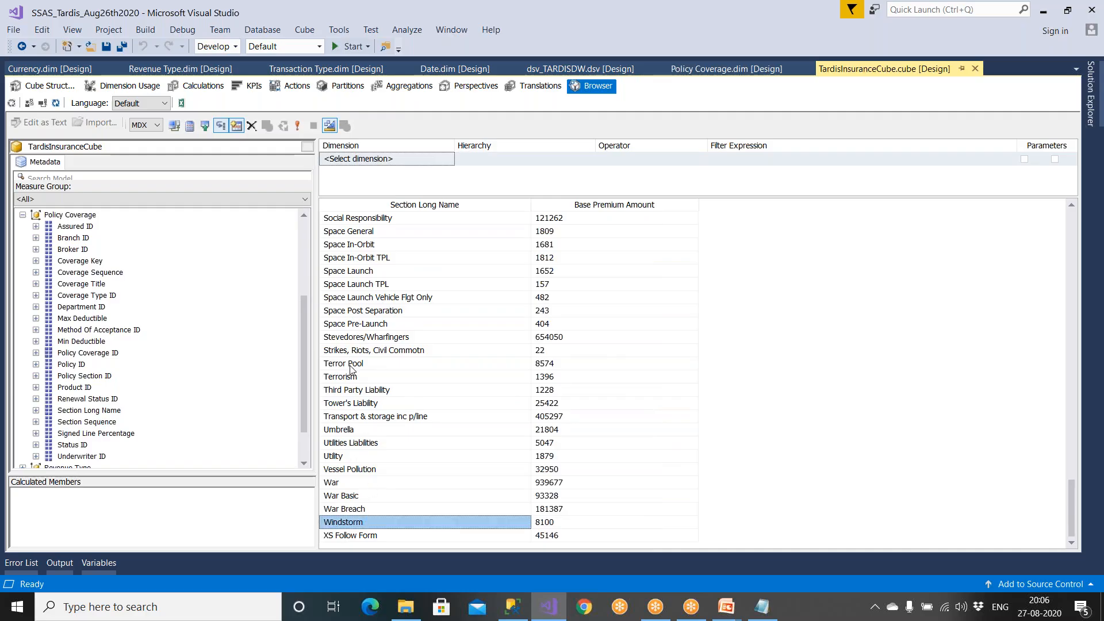
click(409, 350)
scroll(409, 360, up, 20)
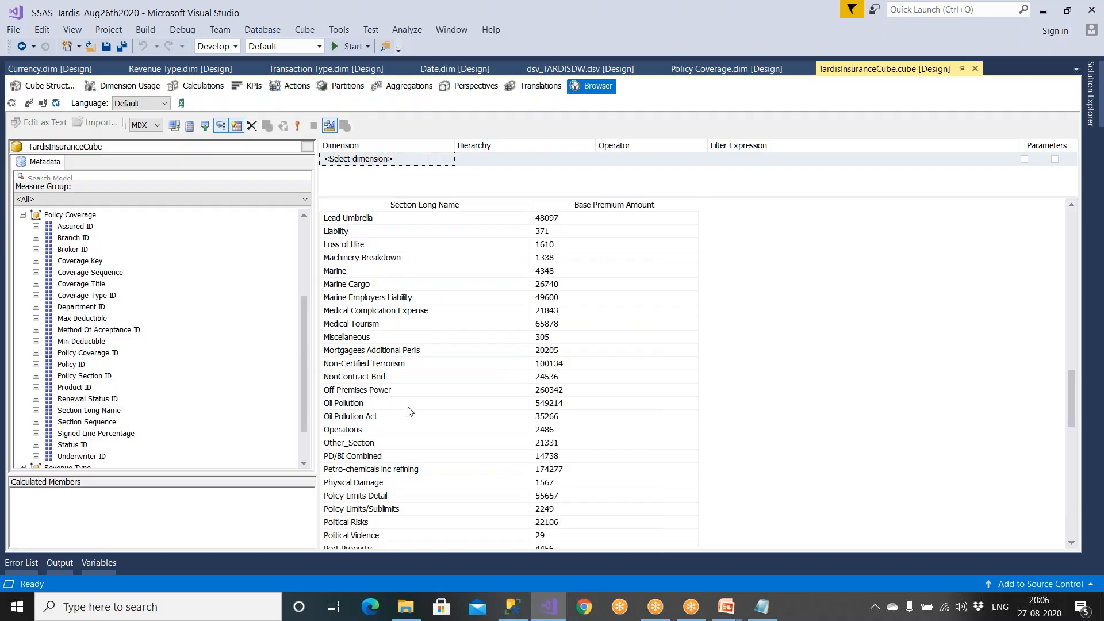
Remove Section Long Name from the query, check the Reports with MDX slide in PowerPoint, and return to Visual Studio.
drag(389, 207, 332, 271)
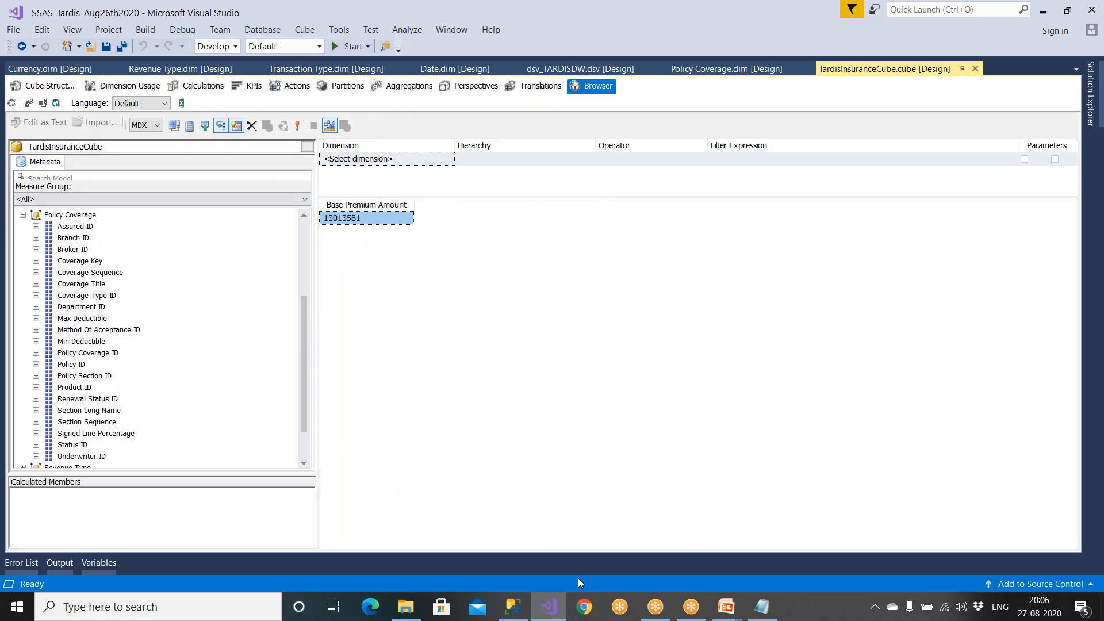
mouse_move(727, 610)
click(796, 554)
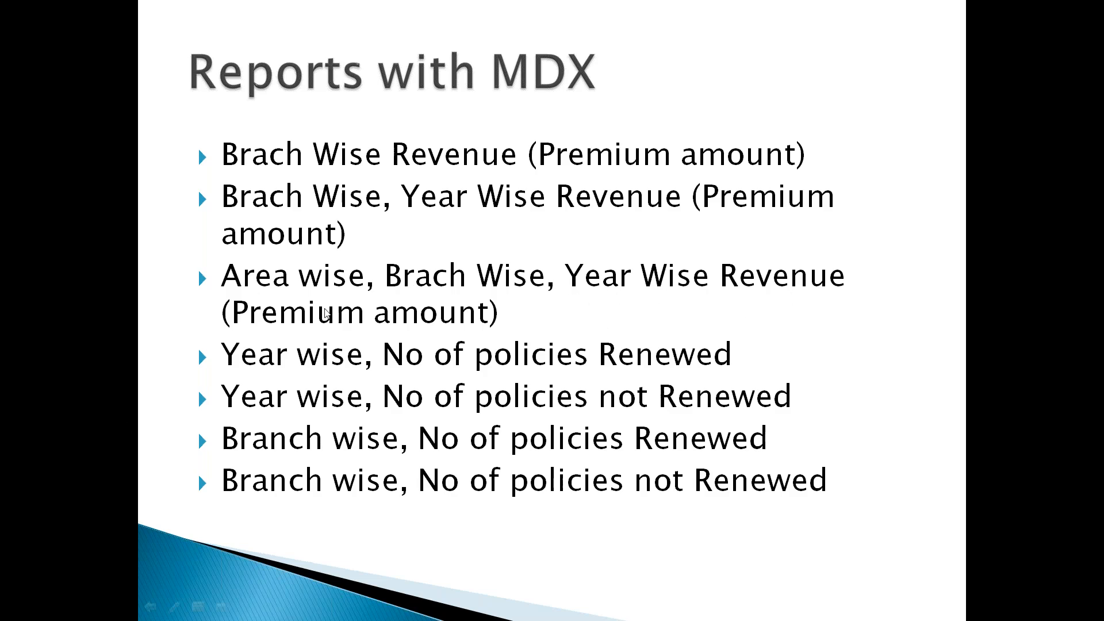
key(super)
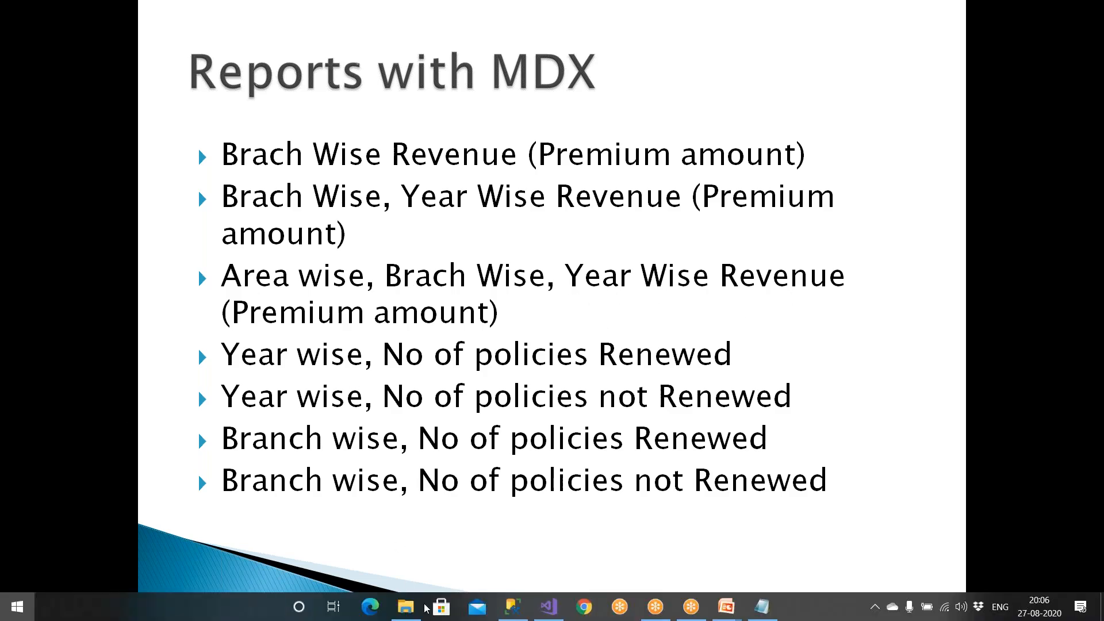
click(510, 609)
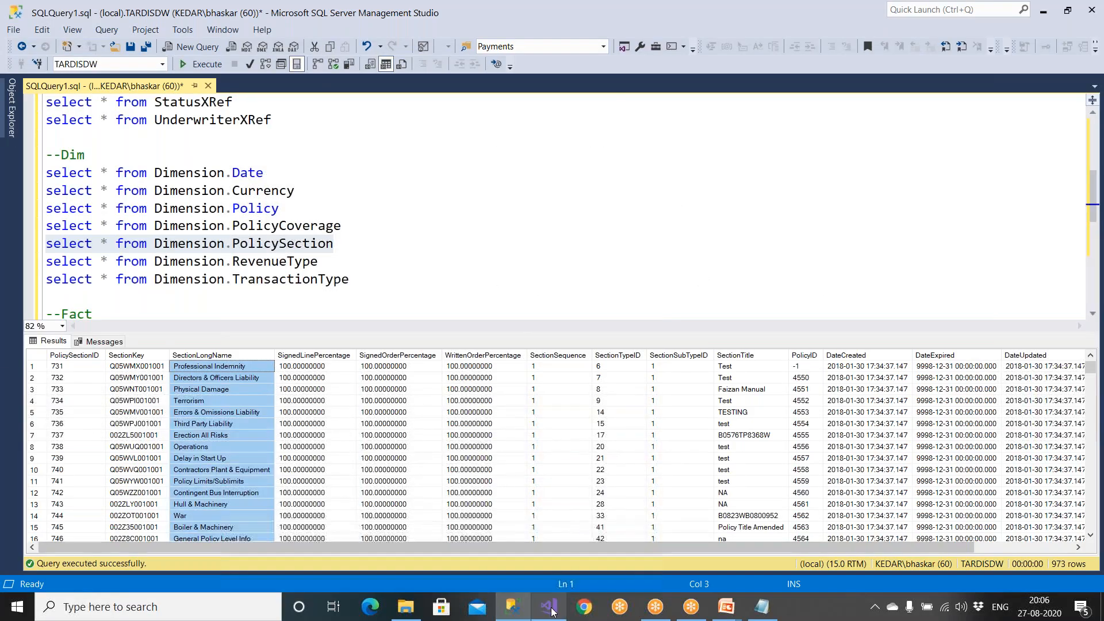
click(549, 607)
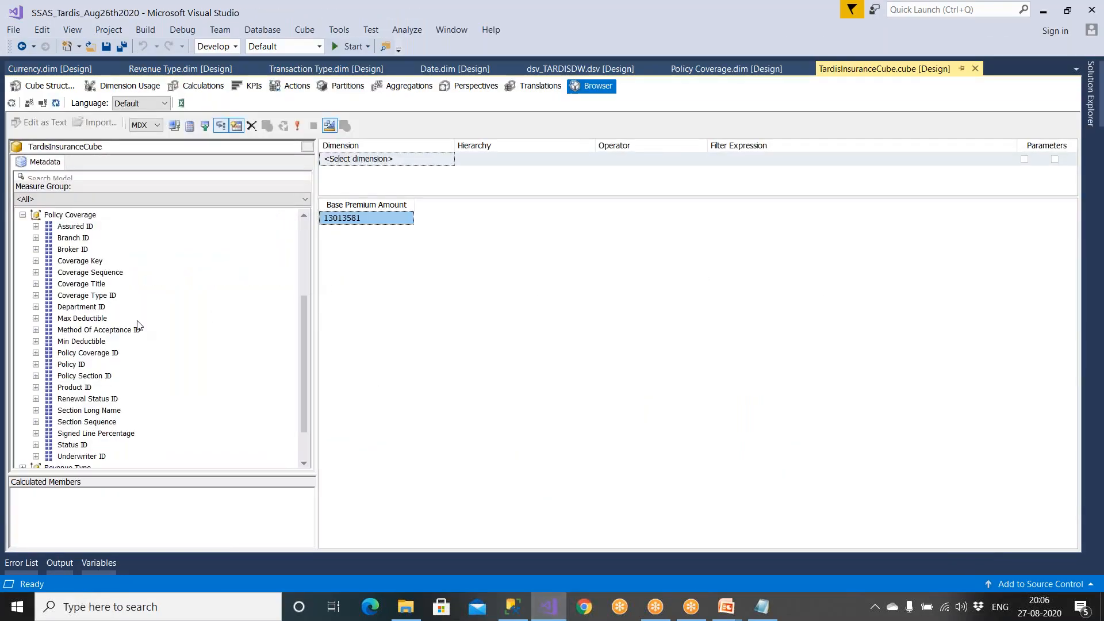
Look through the Policy Coverage dimension's attributes, such as Assured ID, Coverage Key and Policy ID, for ones to analyse premiums by.
scroll(69, 342, up, 4)
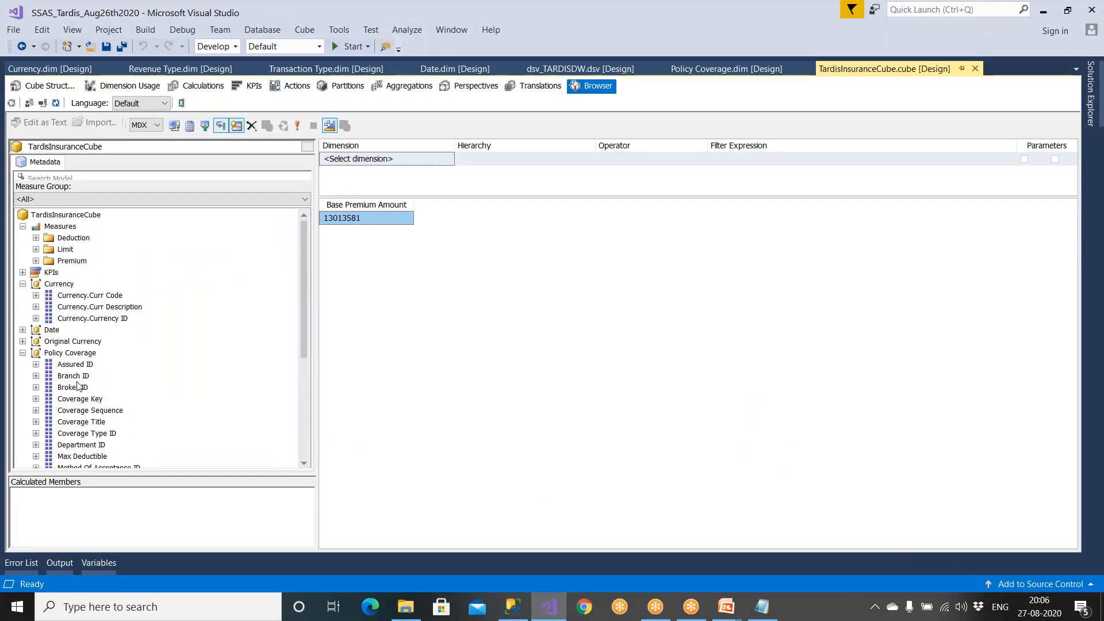
click(76, 365)
click(81, 398)
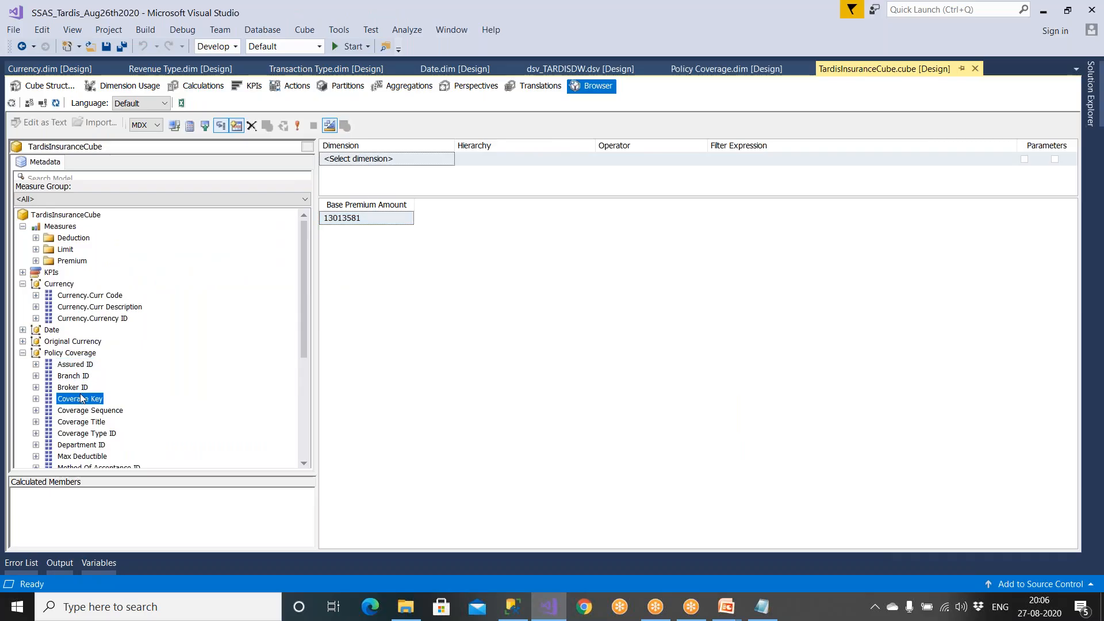
scroll(81, 395, down, 2)
scroll(81, 396, down, 2)
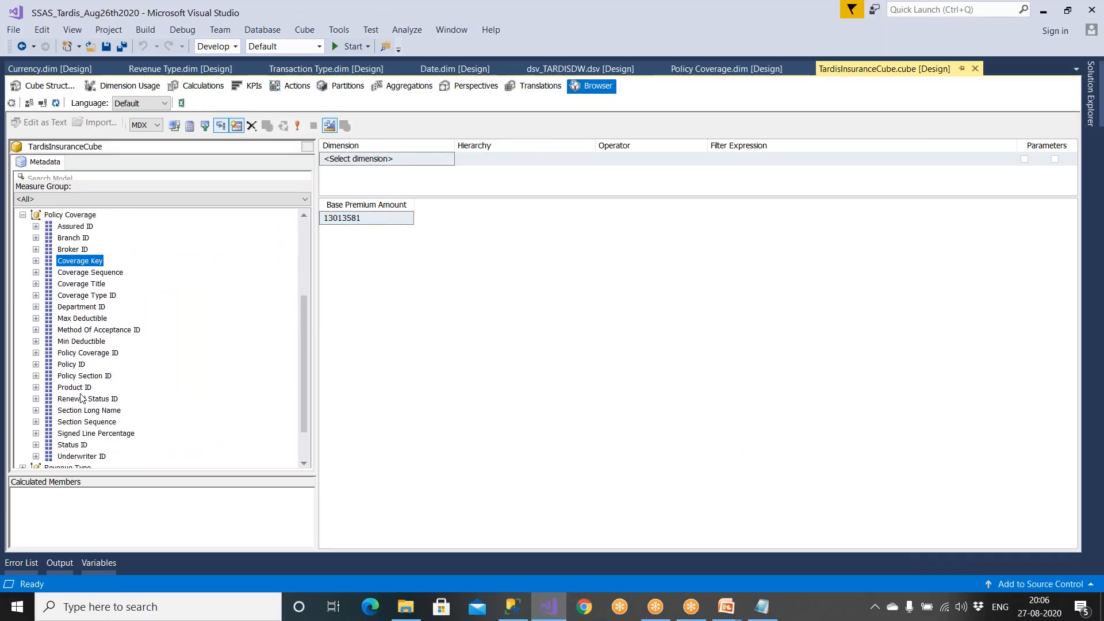
click(76, 365)
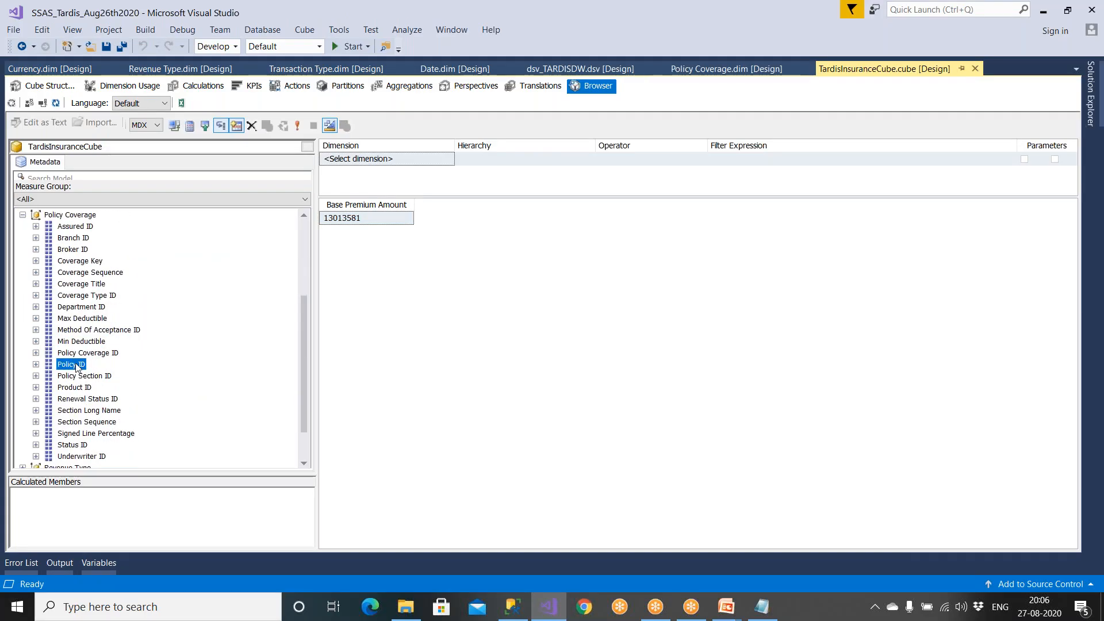
scroll(77, 367, up, 1)
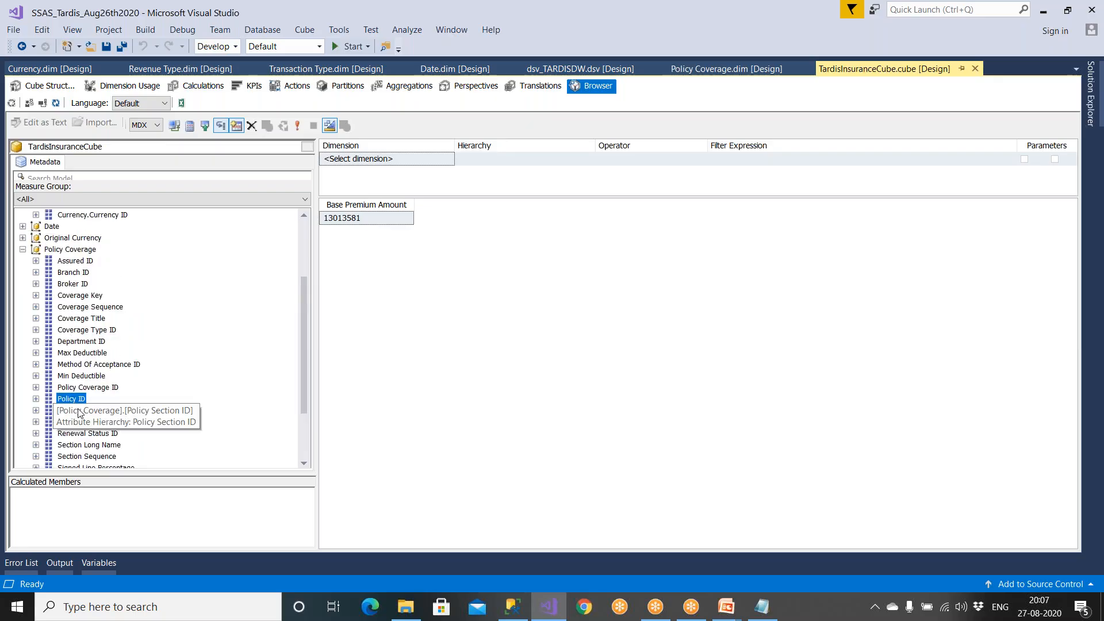
scroll(92, 424, down, 1)
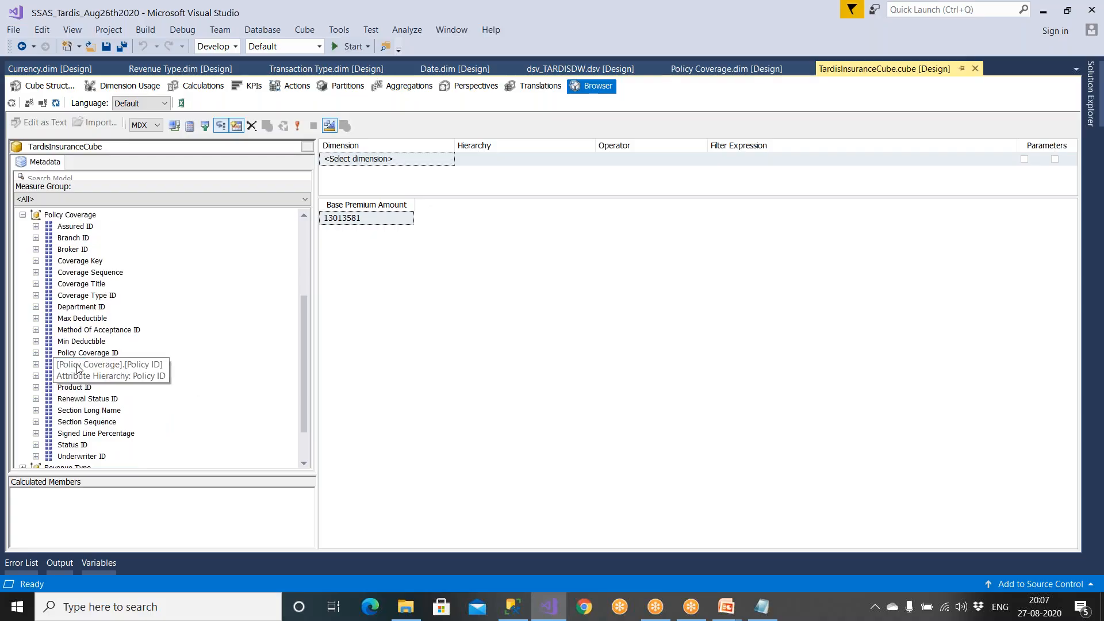
Break down Base Premium Amount by Policy Coverage's Broker ID and Branch ID.
drag(73, 251, 339, 217)
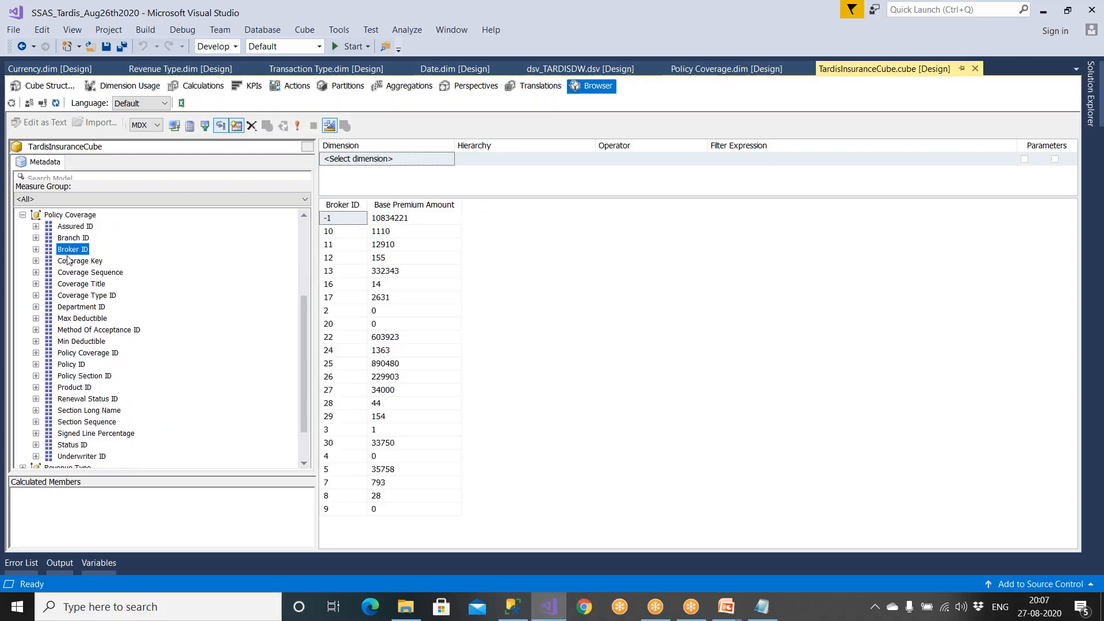
drag(72, 238, 375, 280)
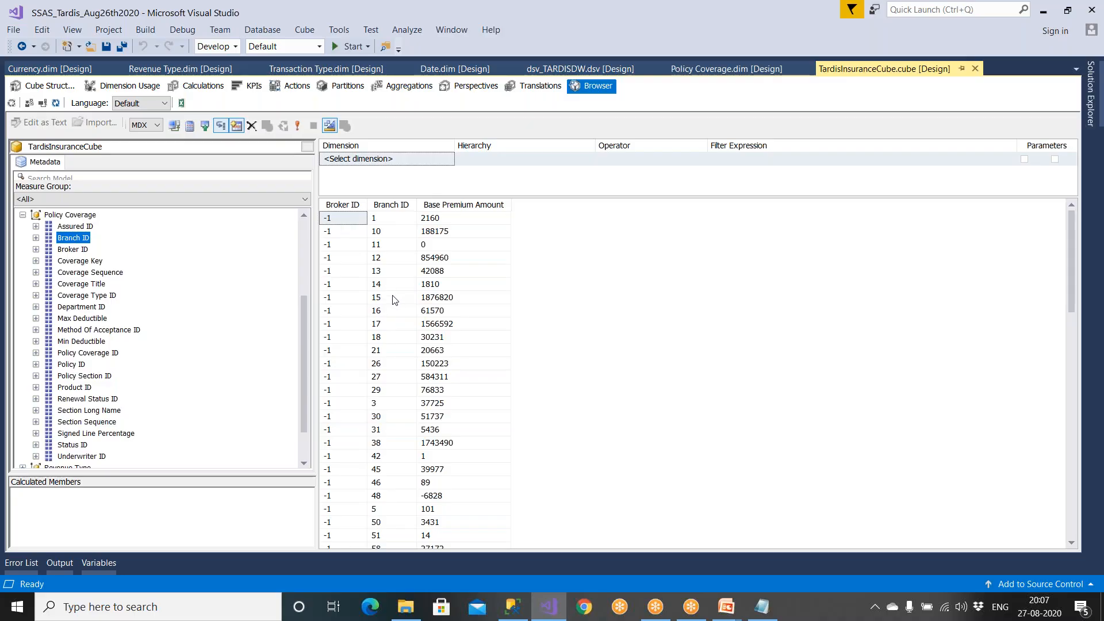
click(303, 267)
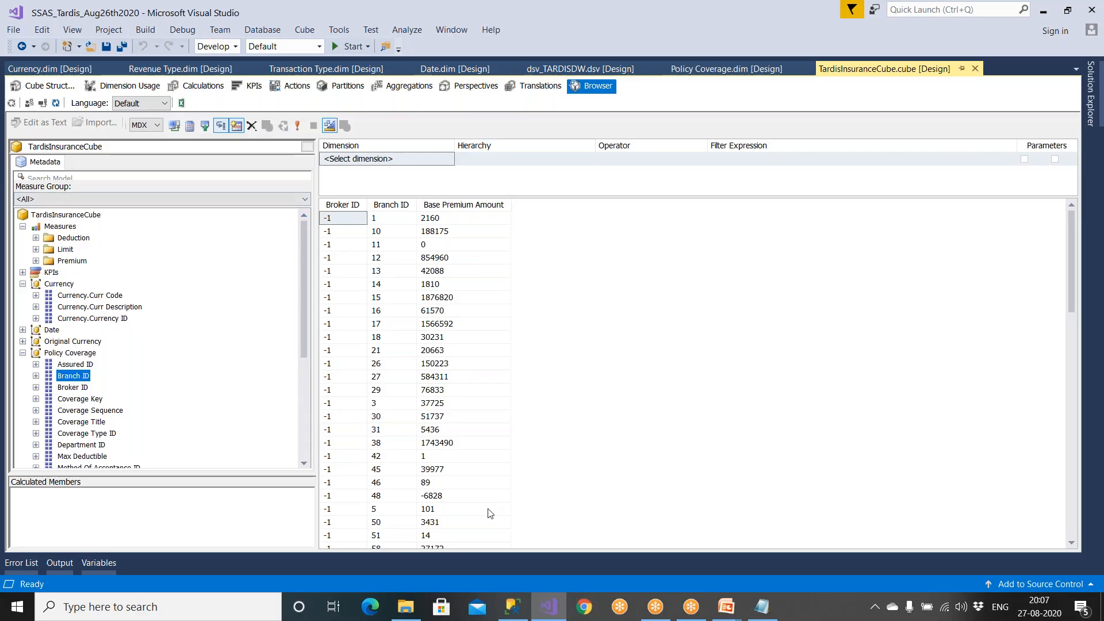
Switch to SQL Server Management Studio and run the select query on the BrokerXRef table.
click(512, 607)
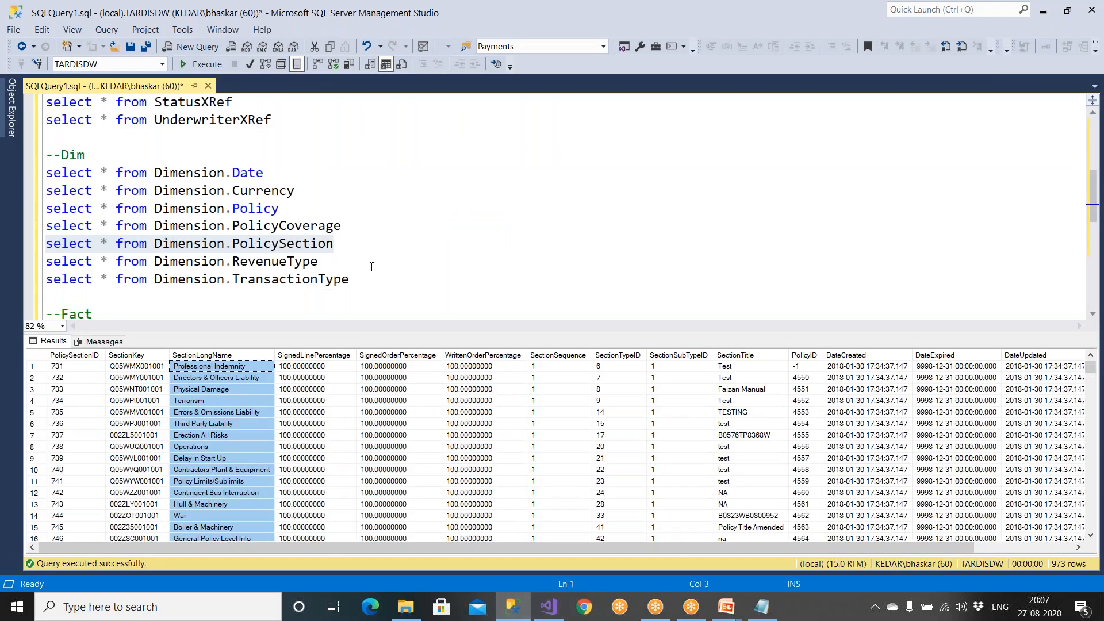
key(ctrl+r)
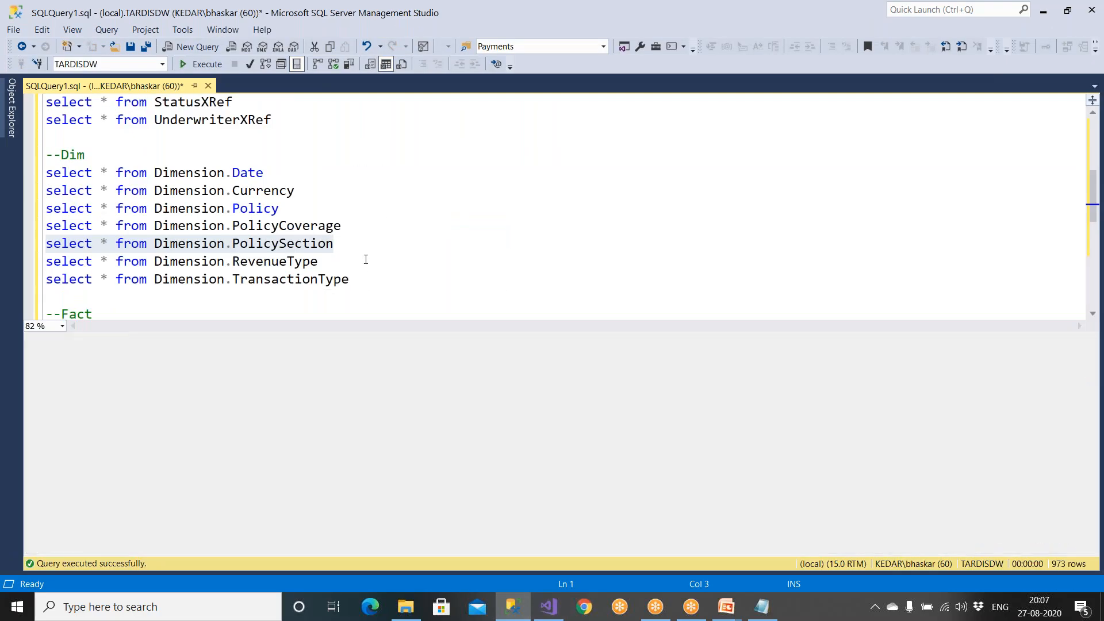
scroll(365, 256, up, 4)
drag(255, 210, 131, 209)
drag(251, 245, 10, 245)
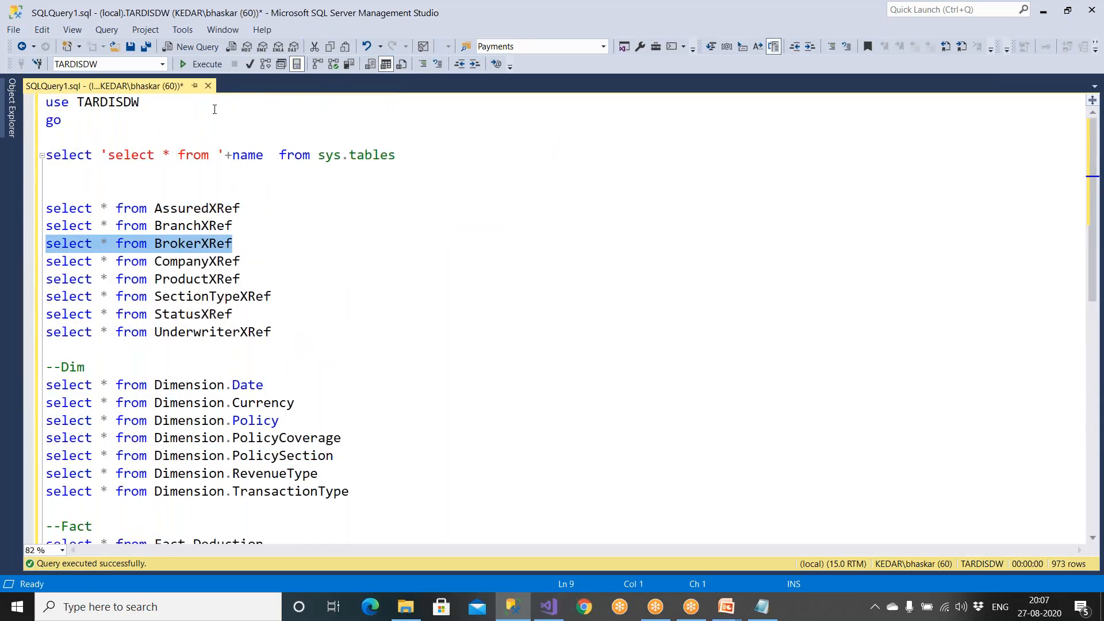
click(204, 65)
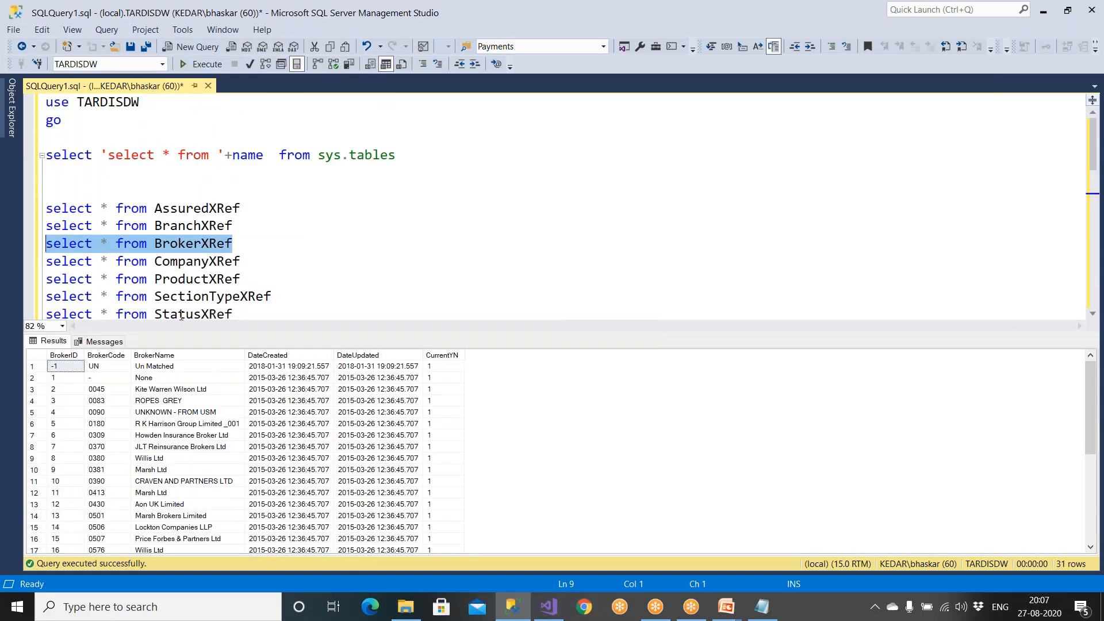
Examine the BrokerID and BrokerName columns of the BrokerXRef results.
click(70, 402)
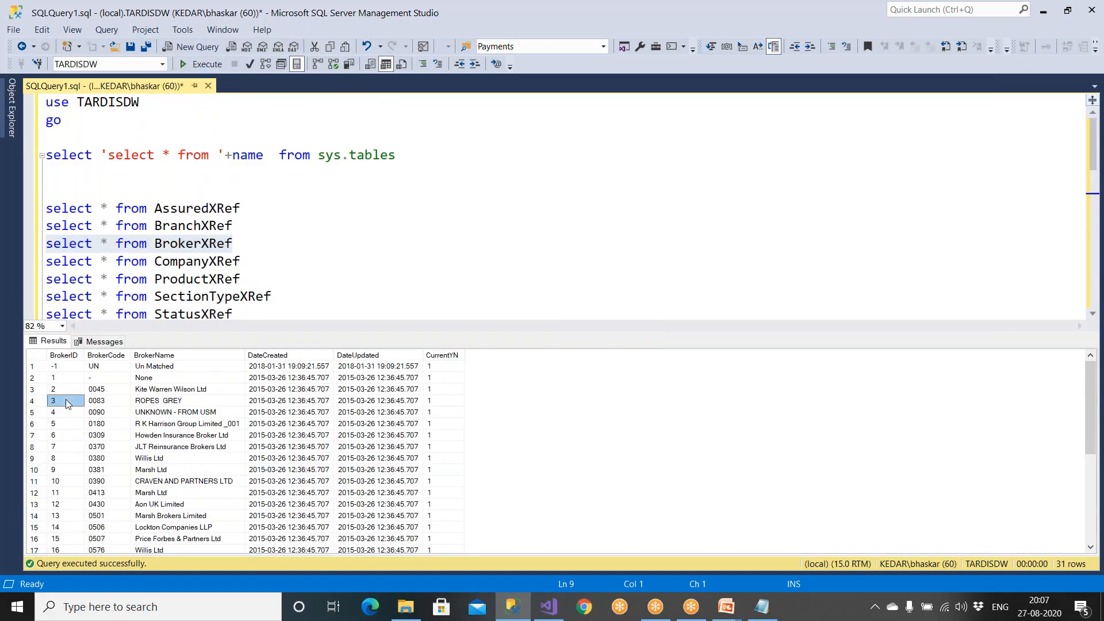
click(168, 404)
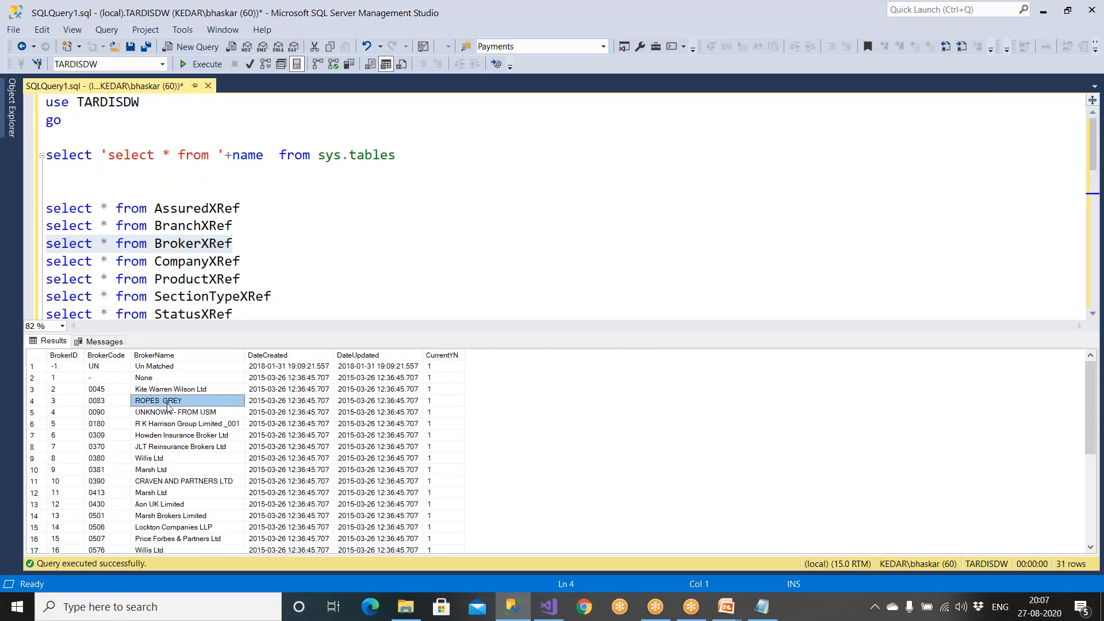
click(163, 356)
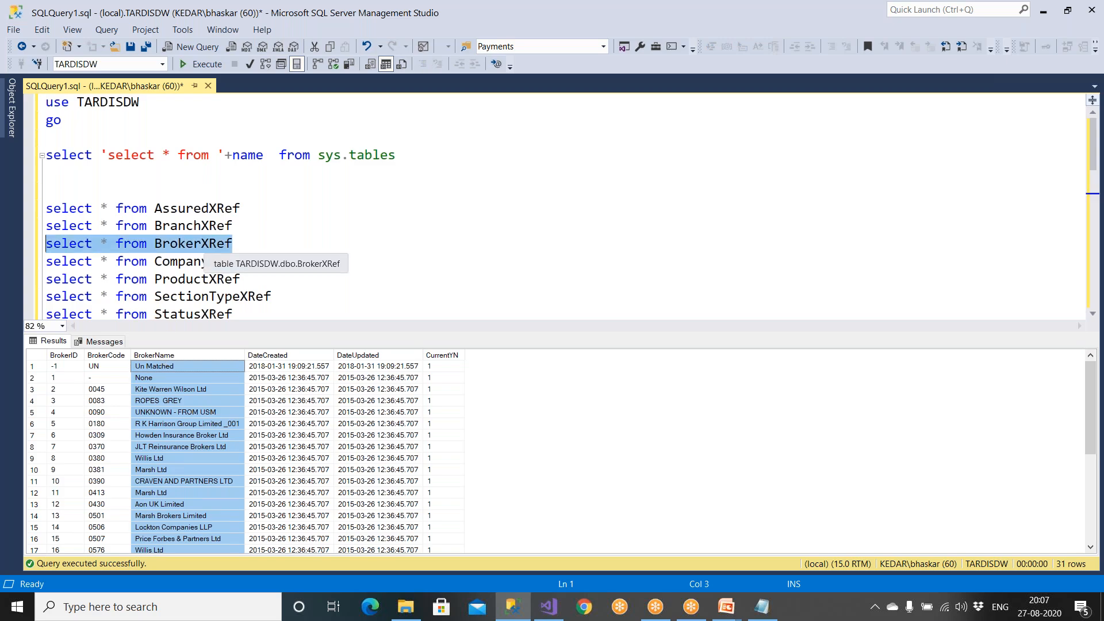
double_click(205, 244)
Run the select query on Dimension.Policy and inspect the BranchID and neighbouring ID columns of the first policy row.
scroll(205, 244, down, 4)
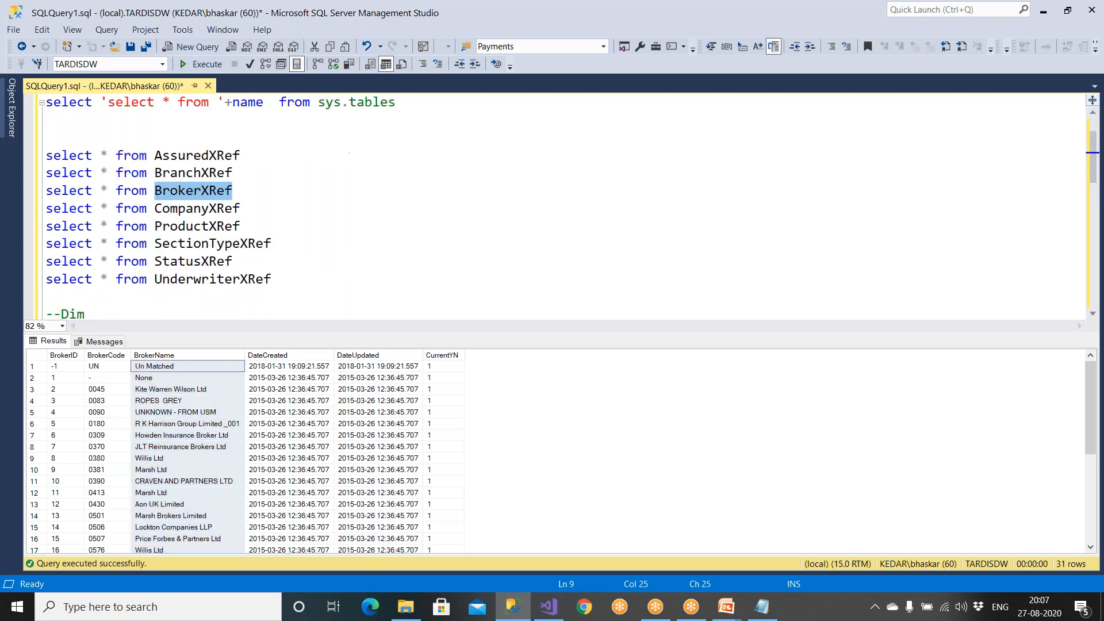
double_click(255, 208)
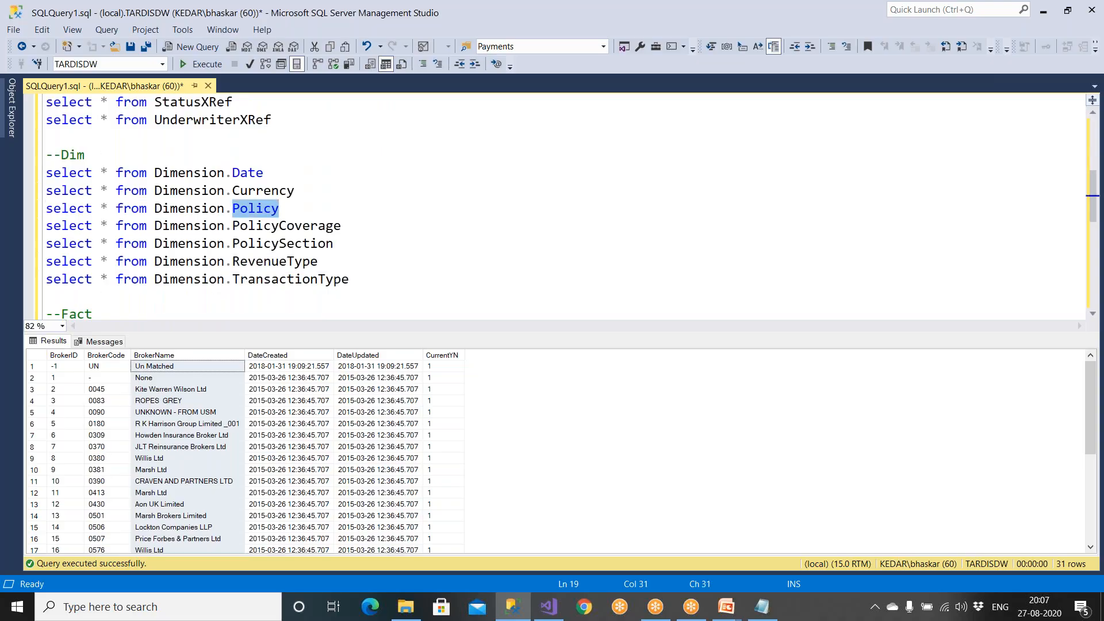
drag(280, 208, 11, 209)
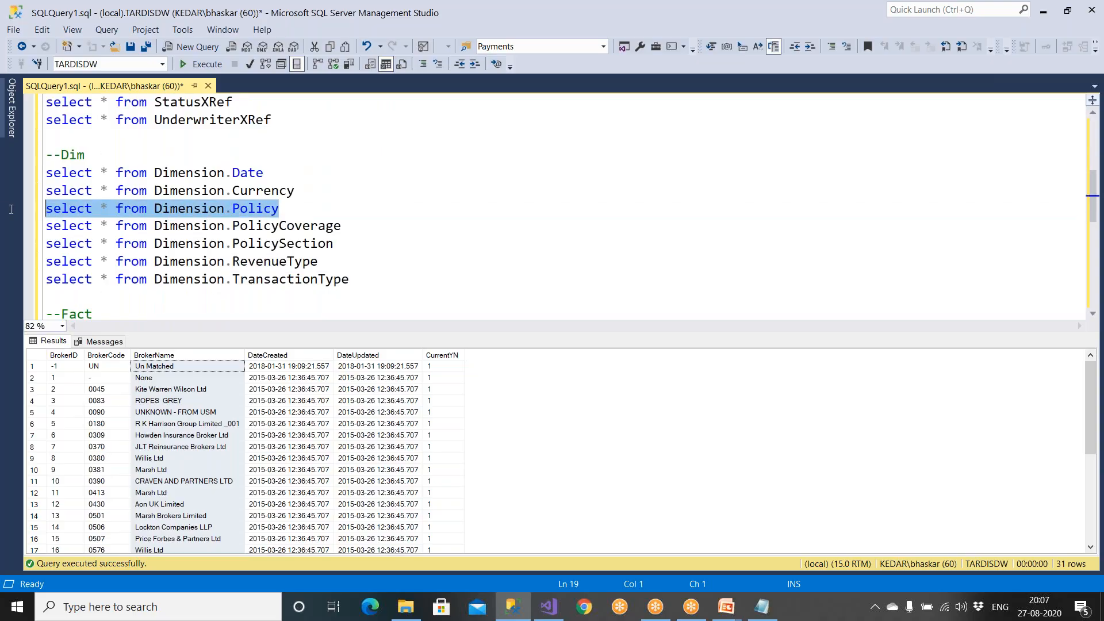
click(201, 64)
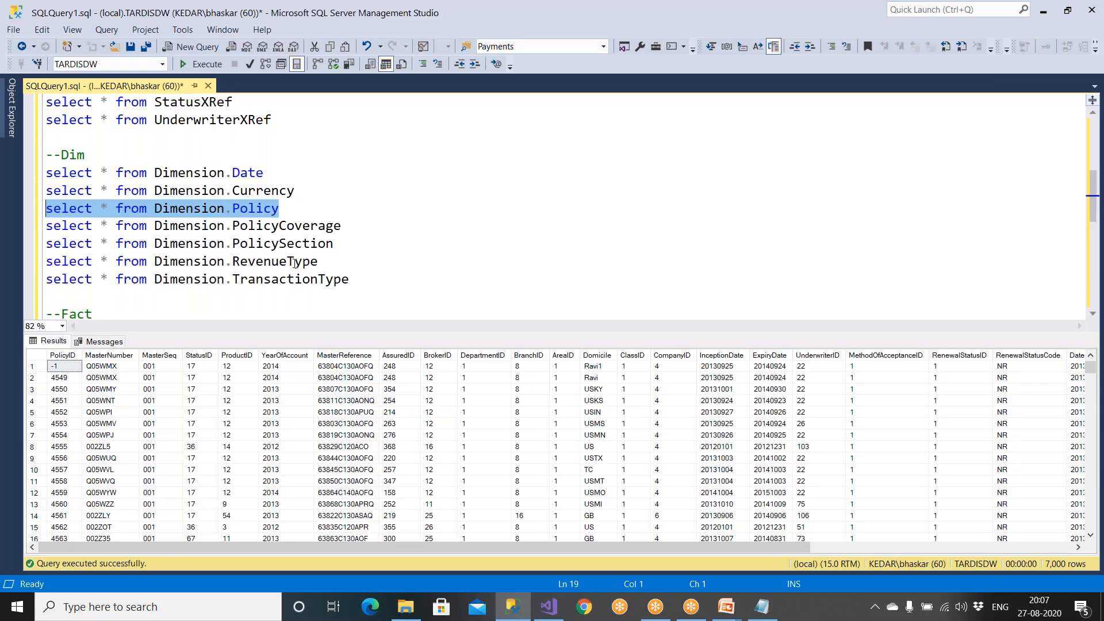
click(451, 369)
click(528, 370)
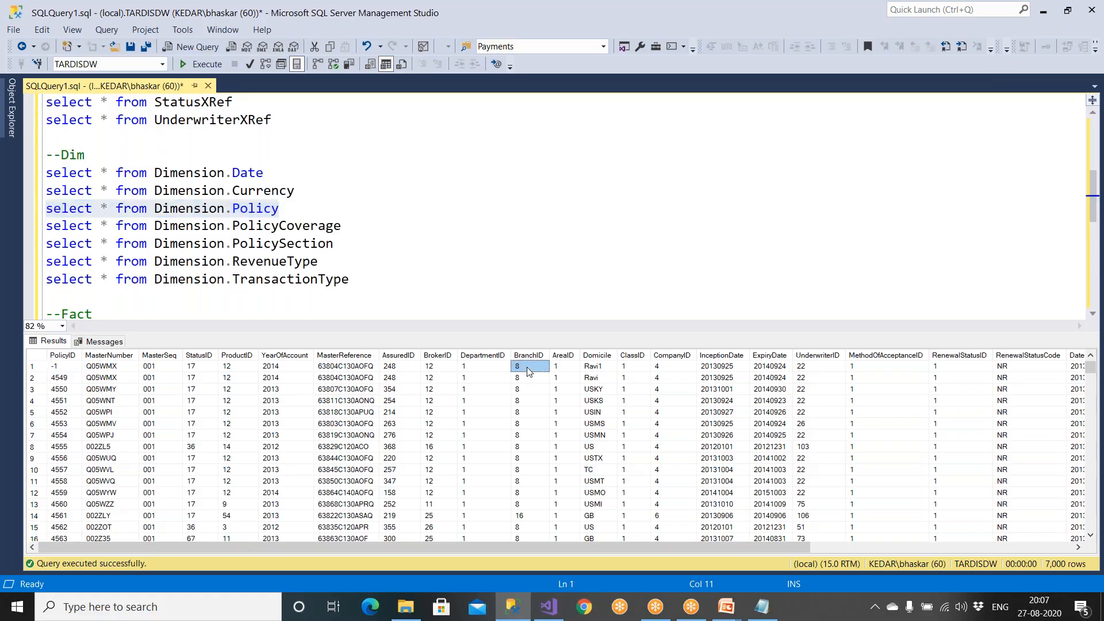
Run the select query on the BranchXRef table.
click(389, 210)
scroll(322, 207, up, 3)
drag(245, 178, 17, 172)
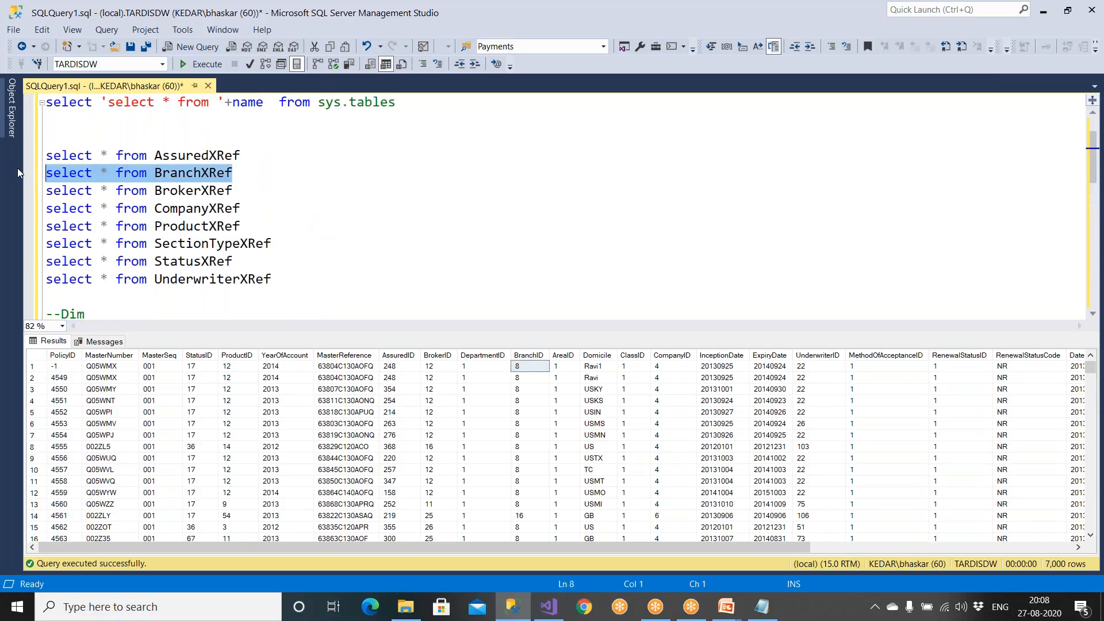
click(196, 65)
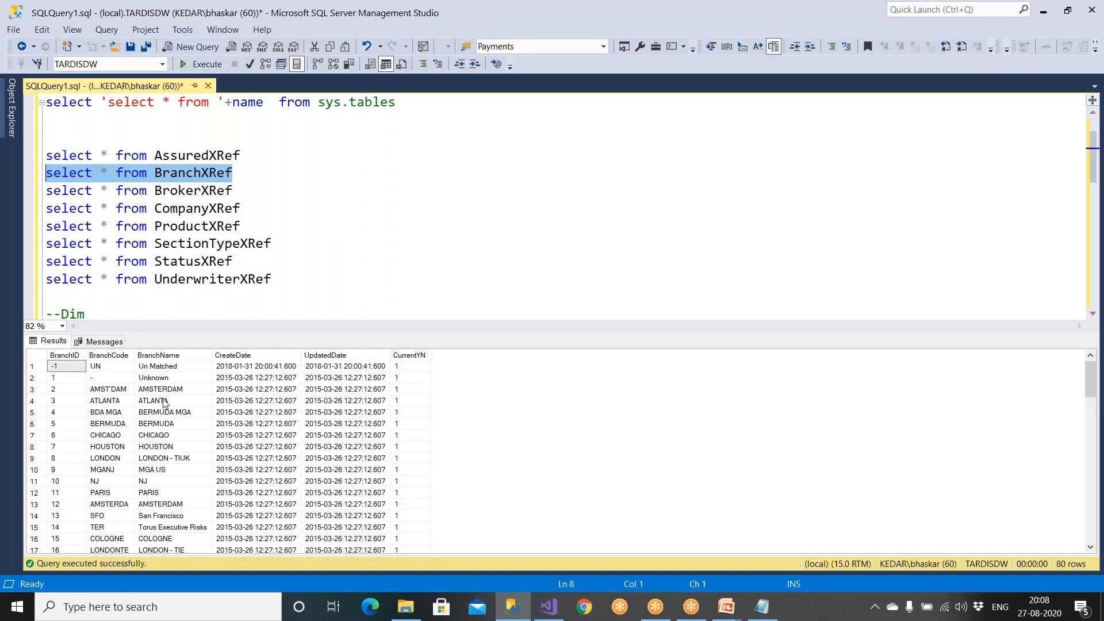
Examine the BranchName values in the BranchXRef results, including AMSTERDAM, ATLANTA, CHICAGO, HOUSTON and LONDON - TIUK.
click(179, 368)
click(173, 390)
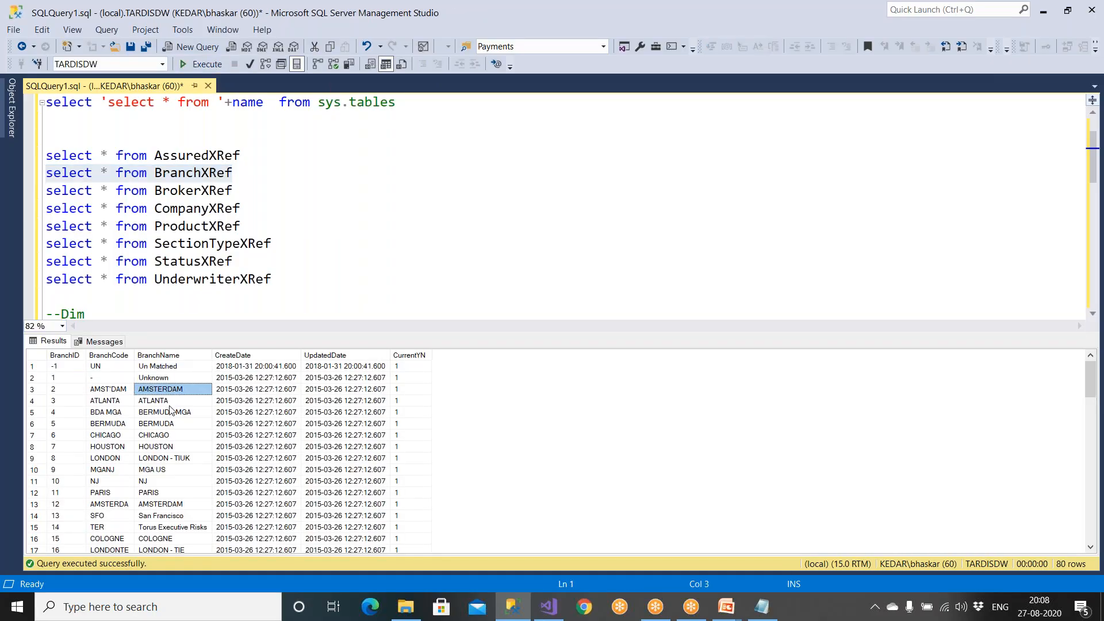
click(170, 402)
click(167, 437)
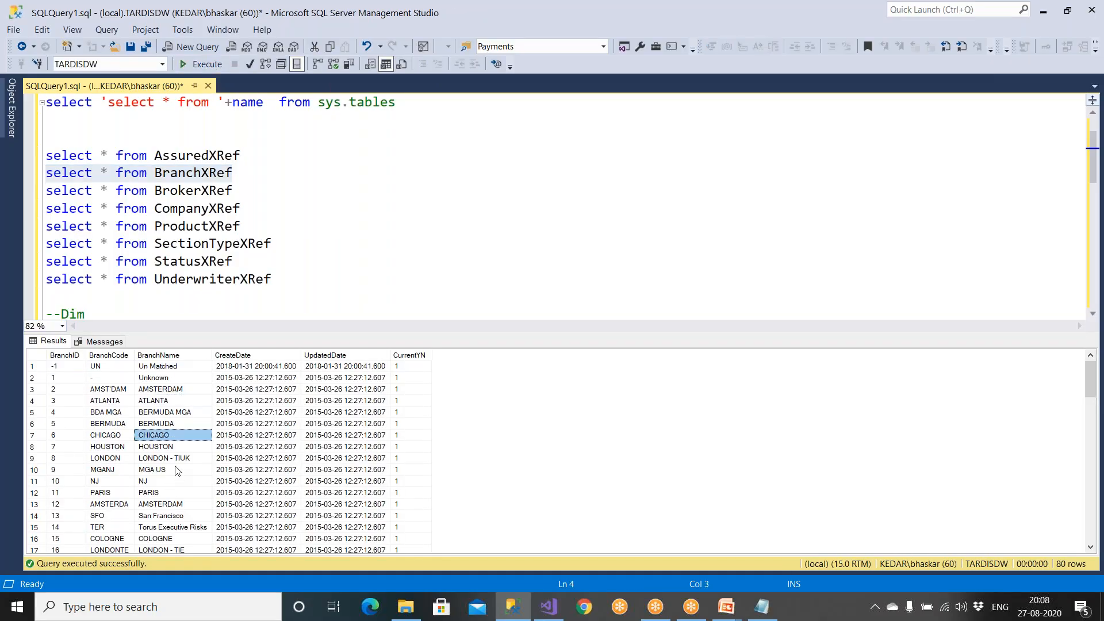
click(176, 447)
click(179, 459)
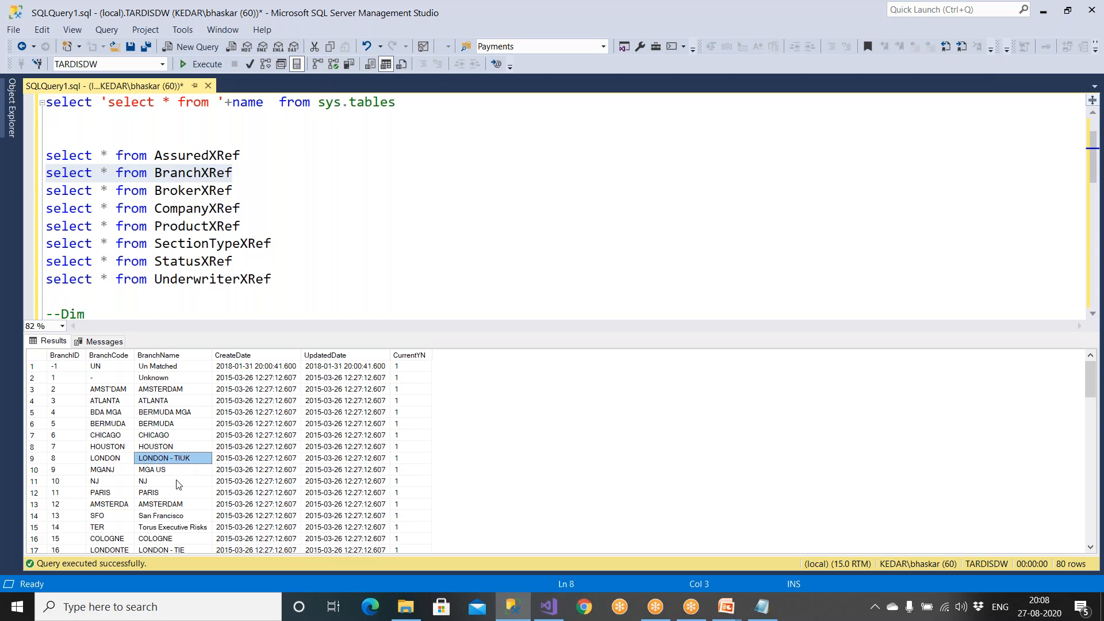
Widen the BranchName column in the BranchXRef results and examine the full names of the remaining branches.
click(171, 483)
click(173, 493)
scroll(178, 499, down, 8)
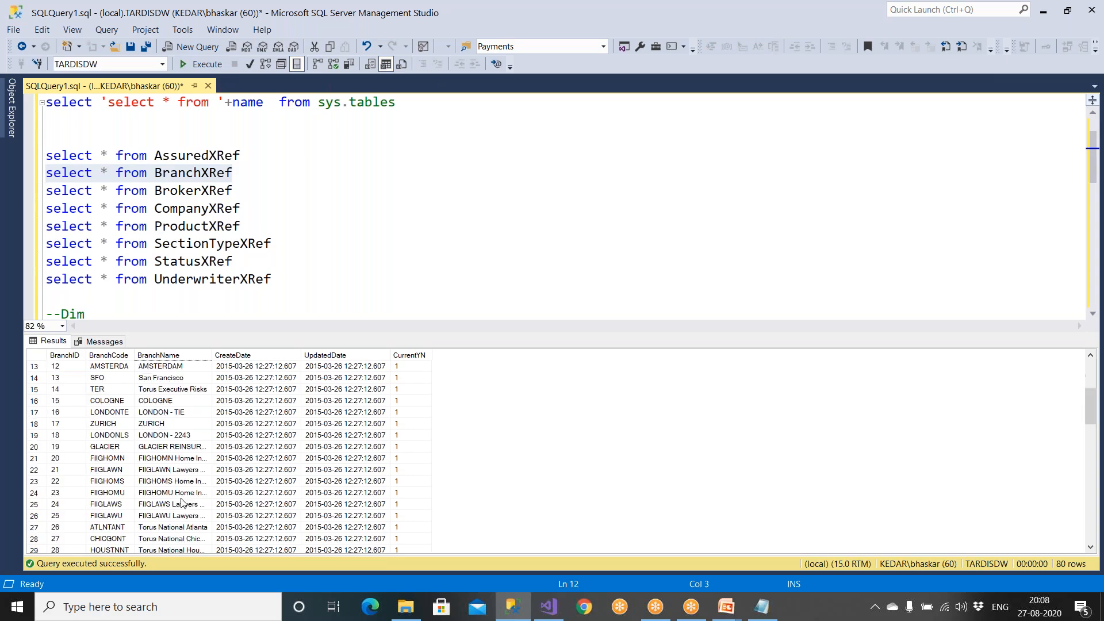
drag(208, 356, 291, 356)
drag(190, 377, 223, 516)
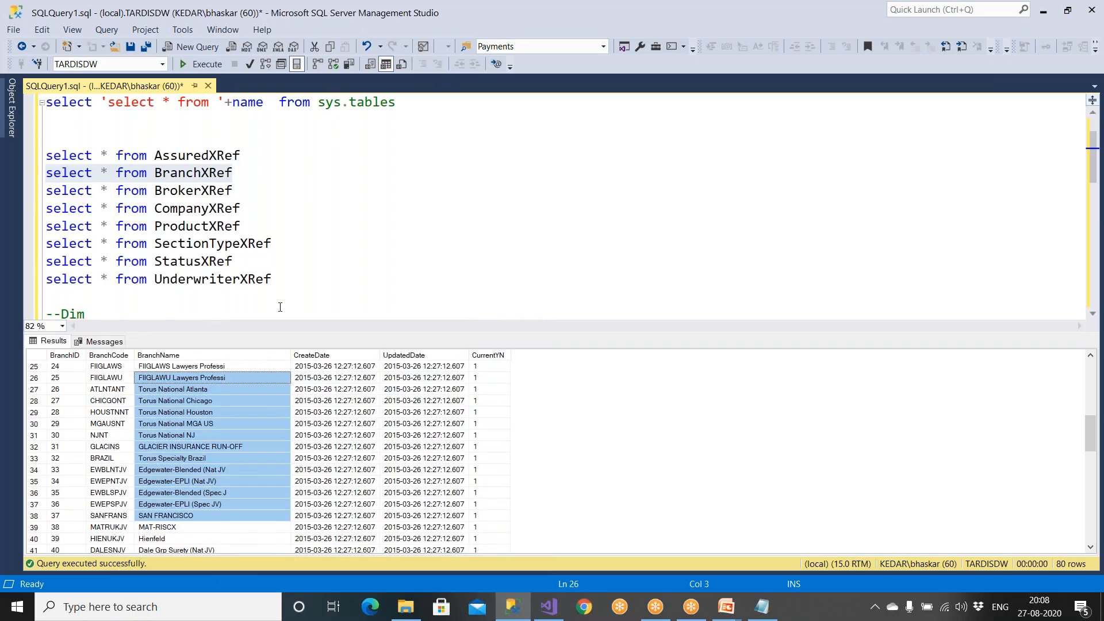
Hide the query results and review the list of XRef, dimension and fact table queries.
click(281, 280)
scroll(283, 282, up, 1)
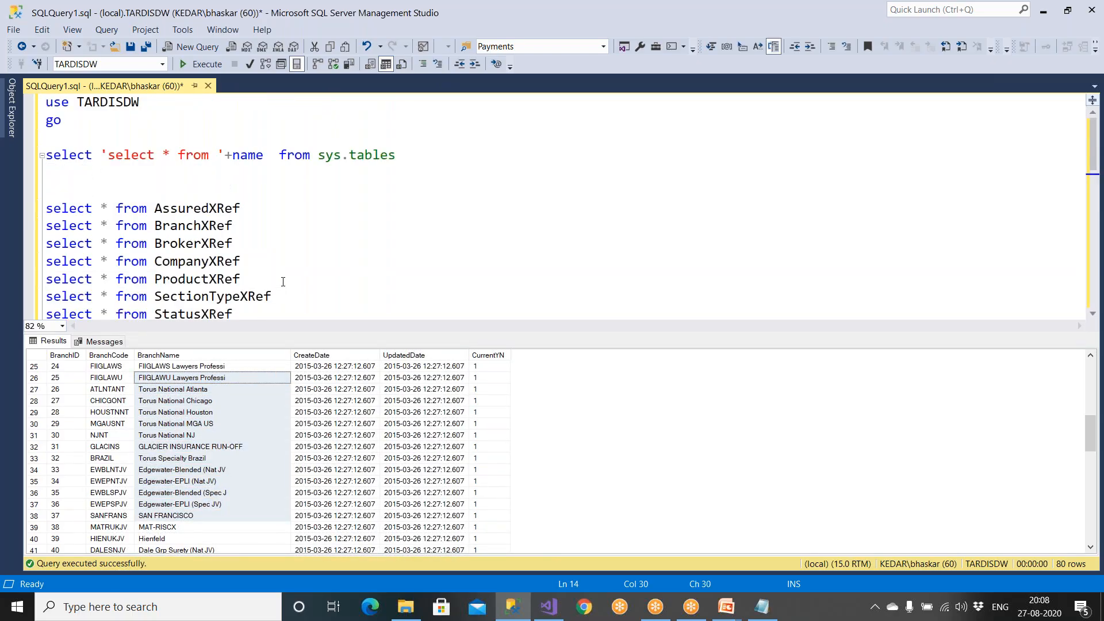
key(ctrl+r)
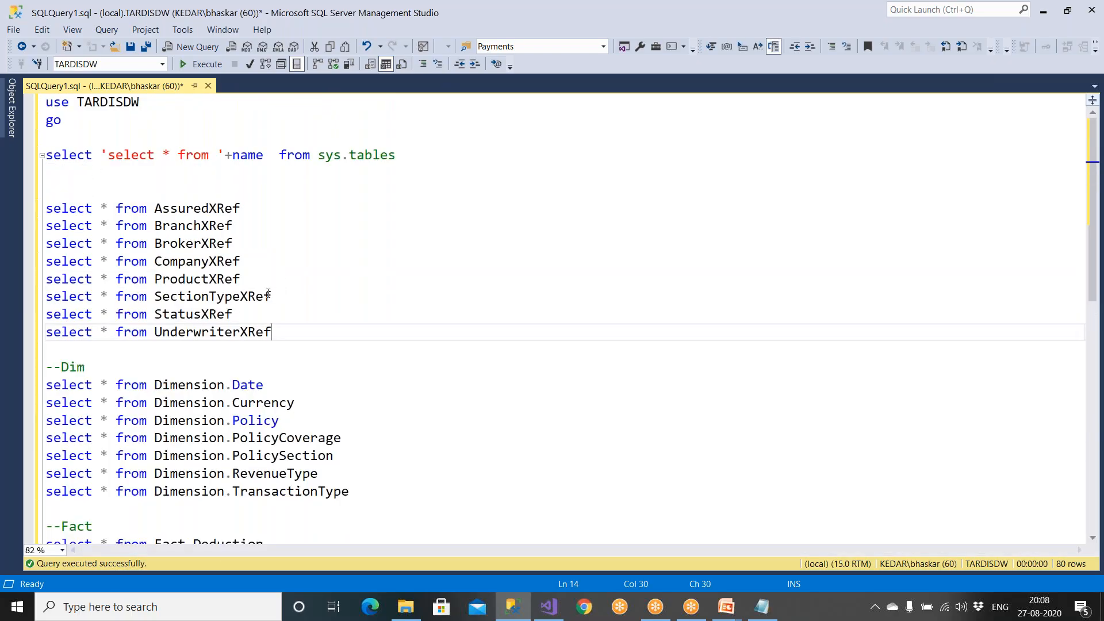
drag(280, 327, 46, 191)
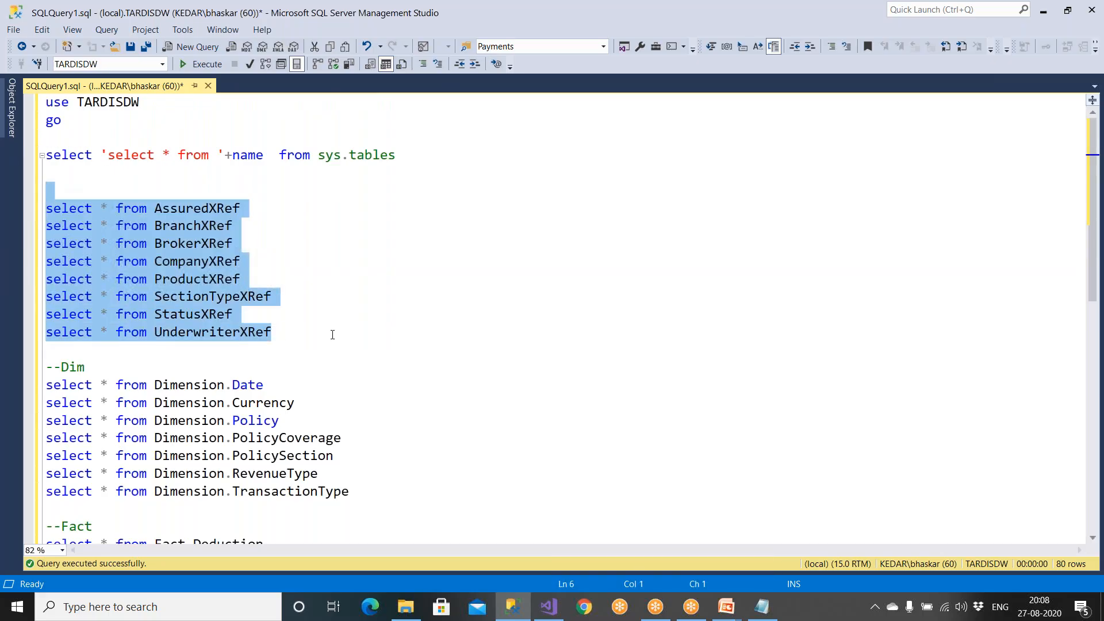
scroll(333, 336, down, 1)
scroll(333, 336, down, 2)
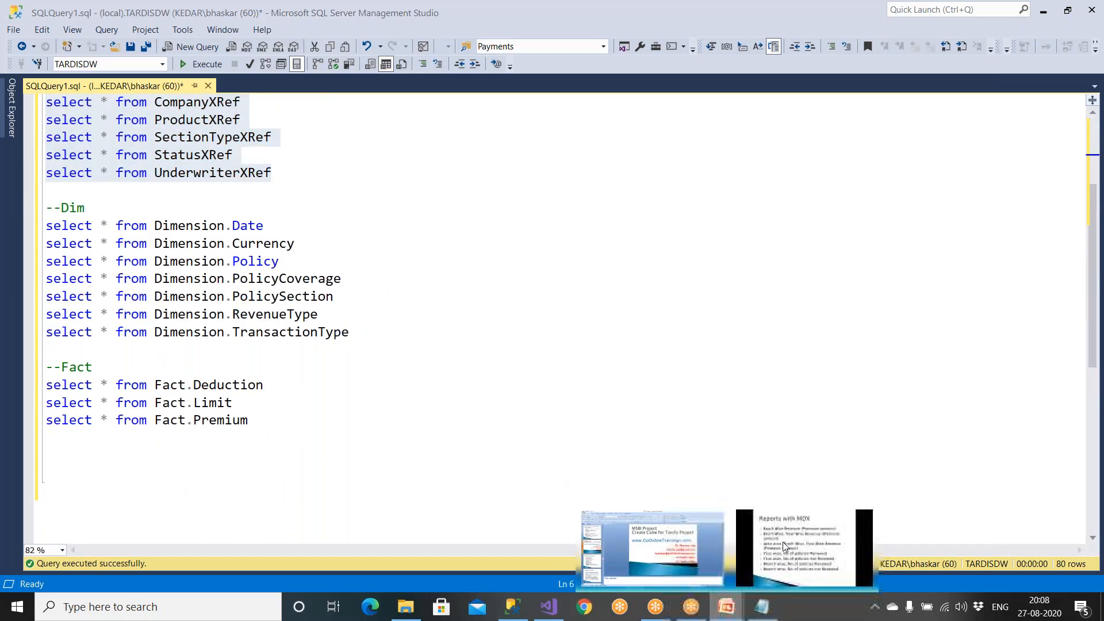
Read the Reports with MDX slide in PowerPoint and check the cube browser in Visual Studio.
click(805, 547)
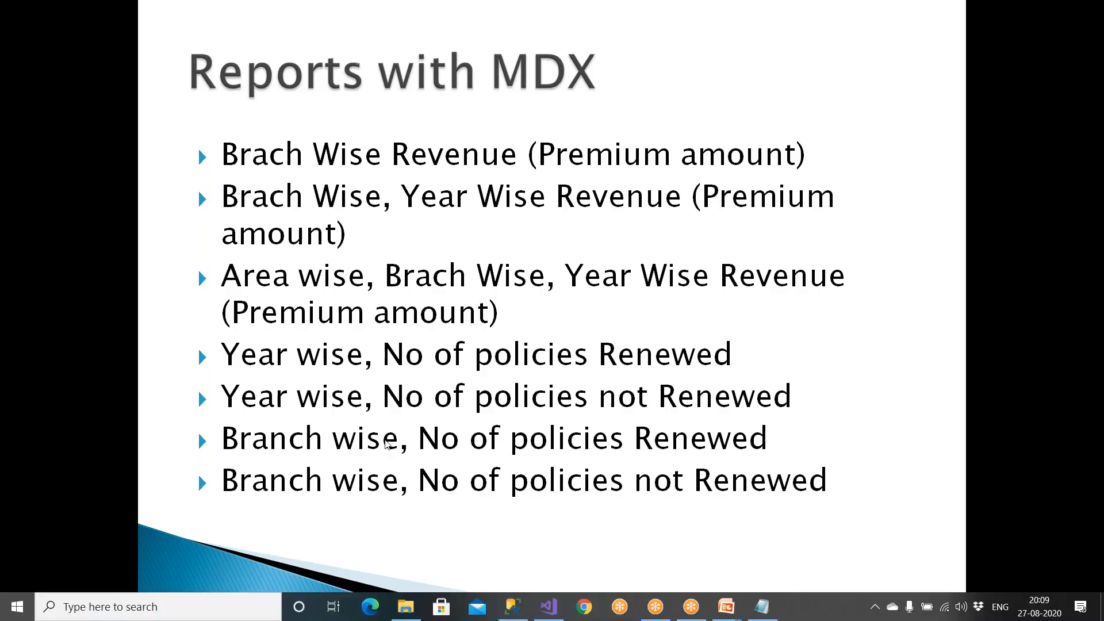
key(super)
click(514, 614)
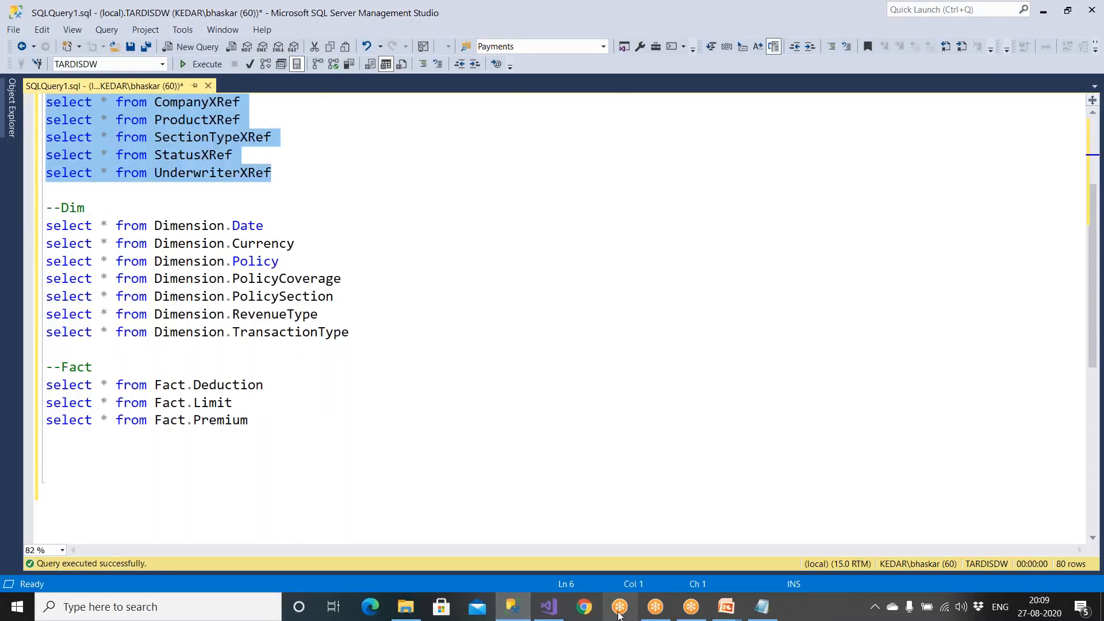
click(549, 607)
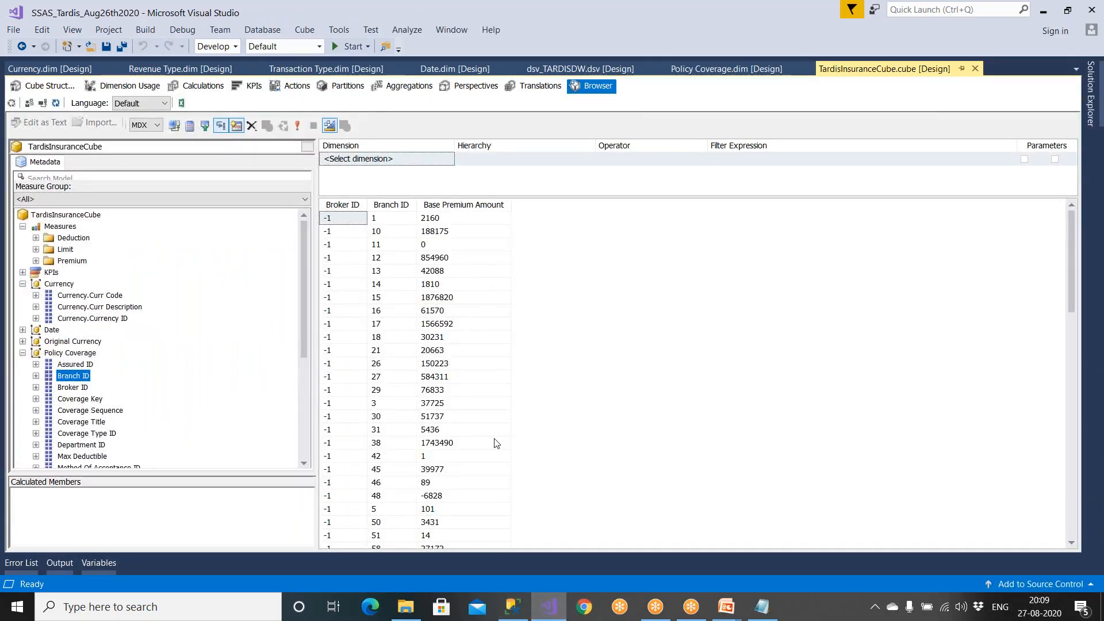
Switch to SQL Server Management Studio, collapse the relational databases and connect Object Explorer to the local Analysis Services server.
click(513, 607)
click(12, 118)
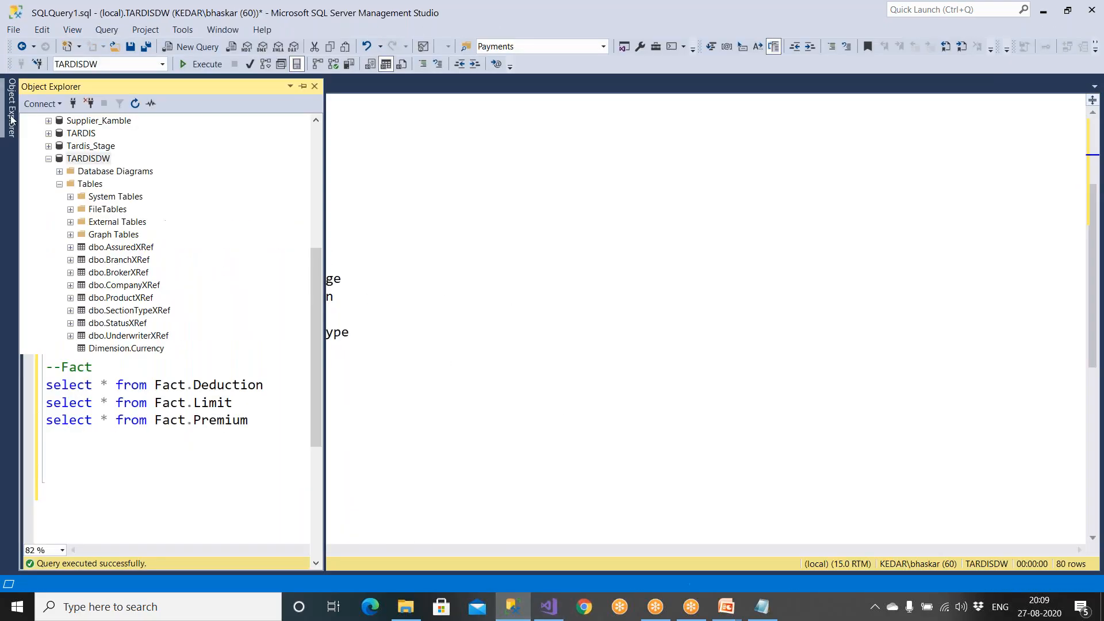
click(49, 159)
scroll(52, 164, up, 3)
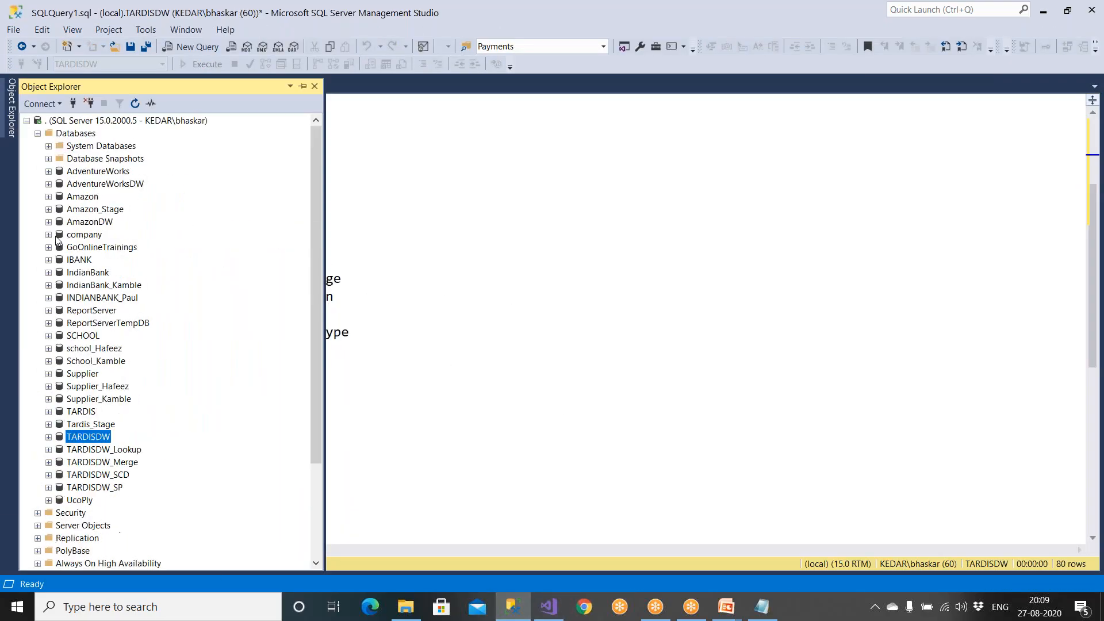
click(38, 133)
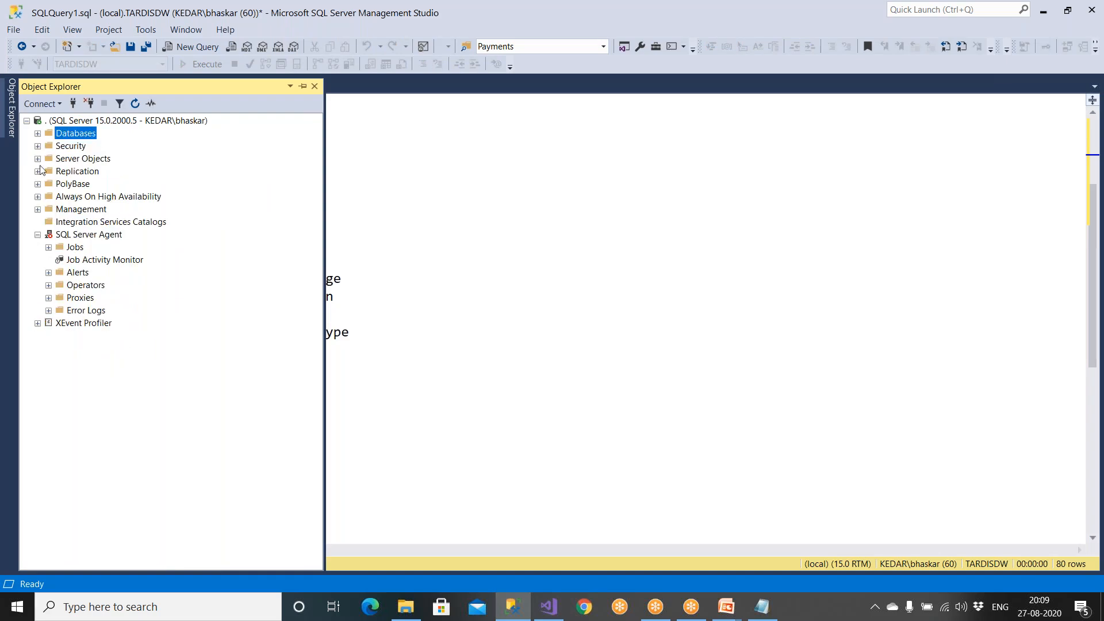
click(44, 104)
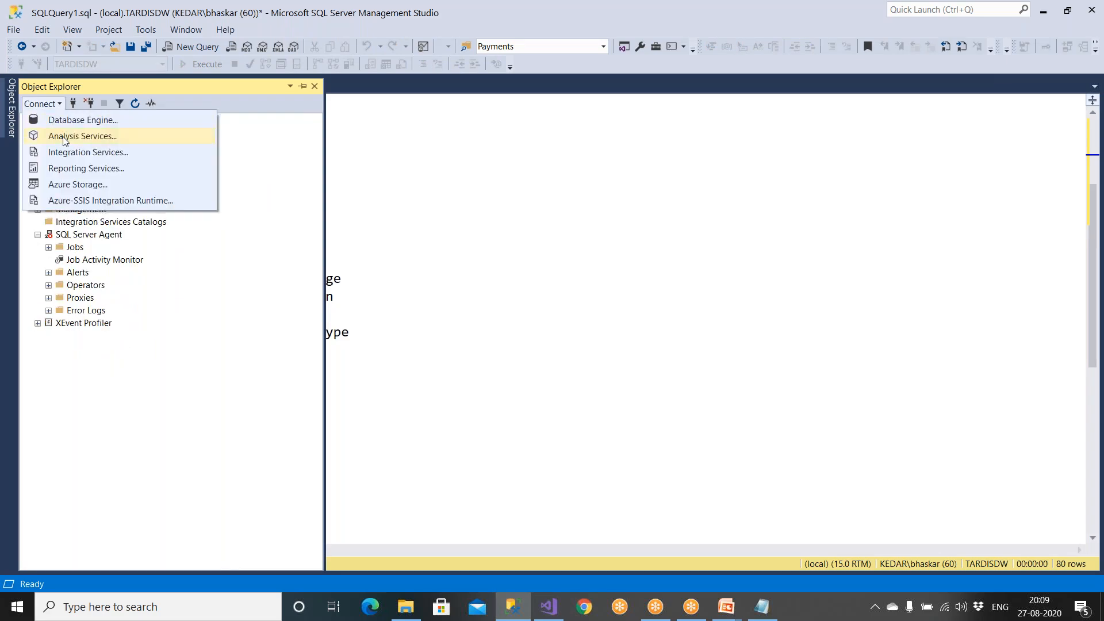
click(64, 138)
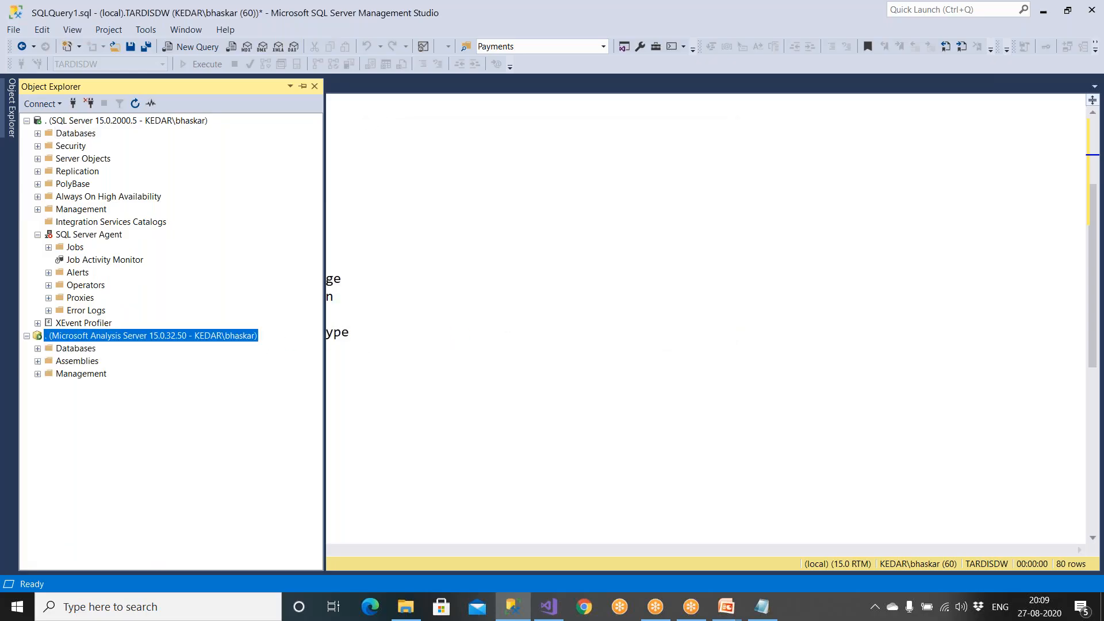
Expand TardisInsuranceCubeDB under the Analysis Services databases and open a new MDX query for it.
double_click(73, 349)
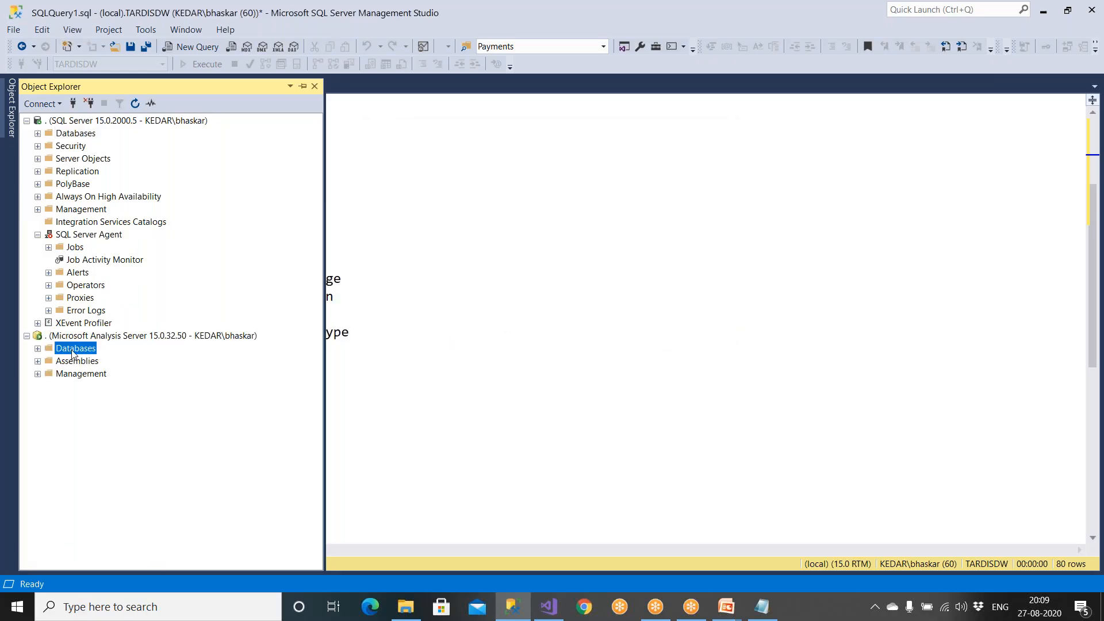
click(90, 375)
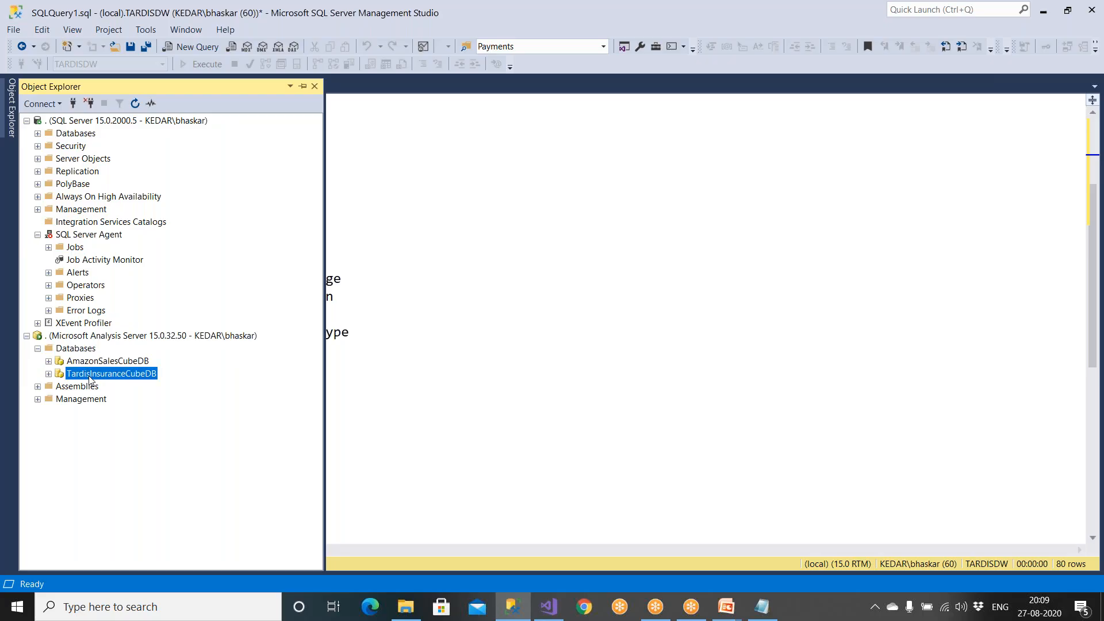
click(49, 375)
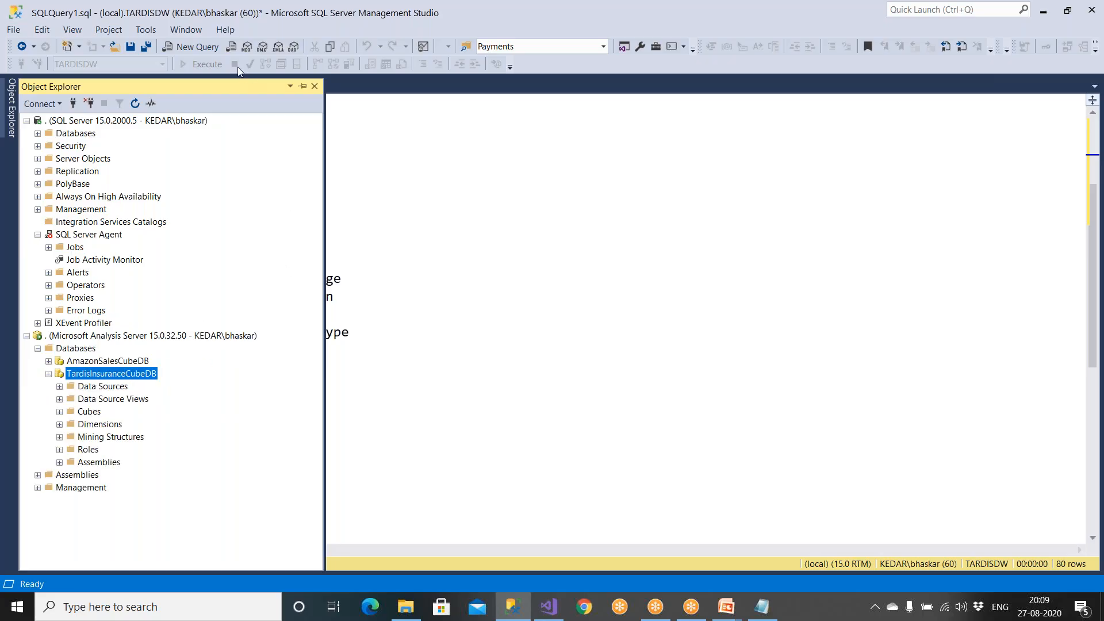
click(214, 50)
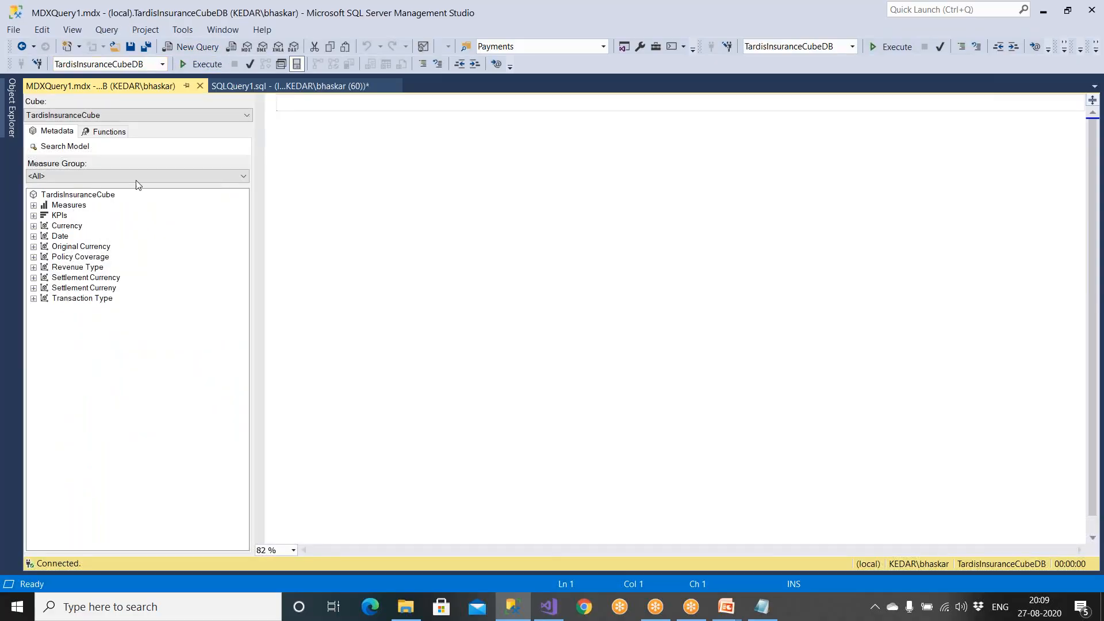
Write the MDX query skeleton with a select line and a from line referencing [TardisInsuranceCube].
text(select)
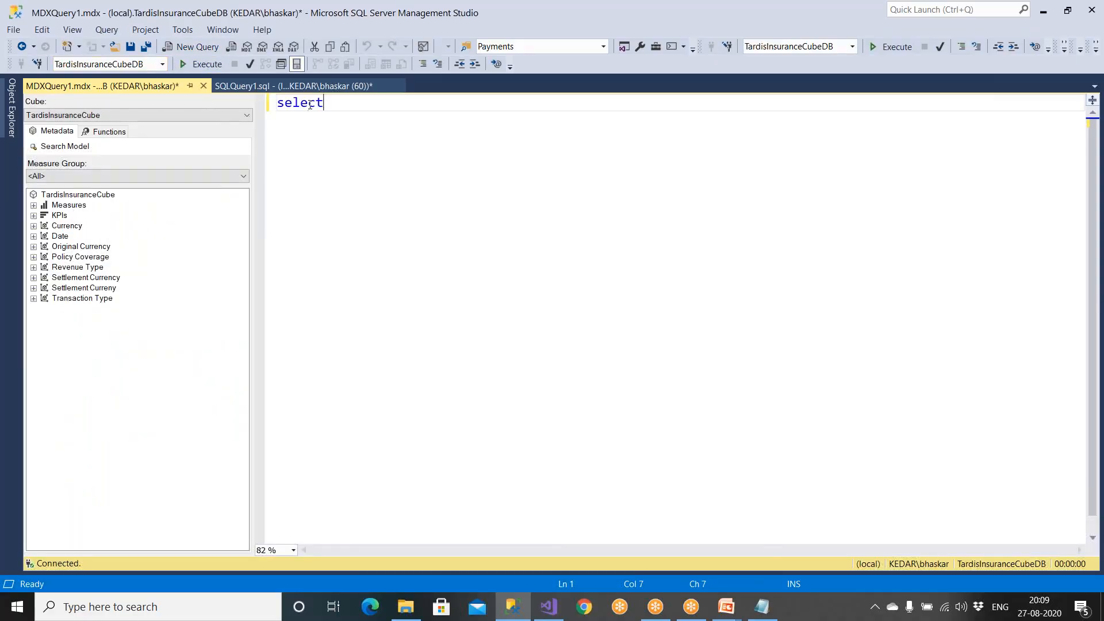
key(Return)
text(from)
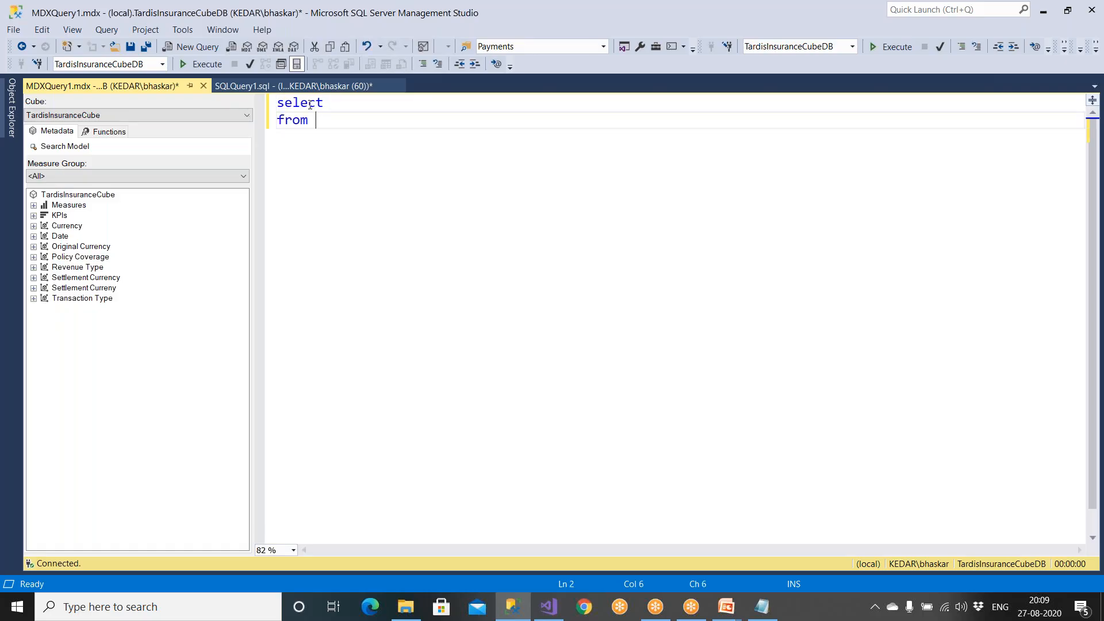
drag(92, 196, 392, 177)
Add the Premium measure [Measures].[Base Premium Amount] on axis 0 of the query and run it.
click(34, 205)
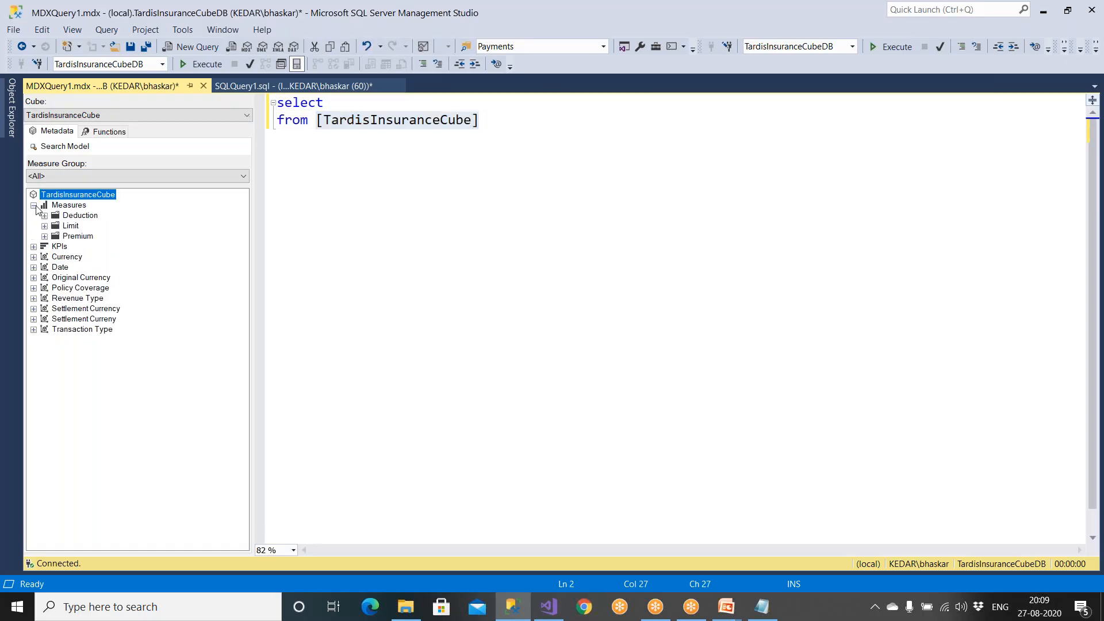
double_click(75, 236)
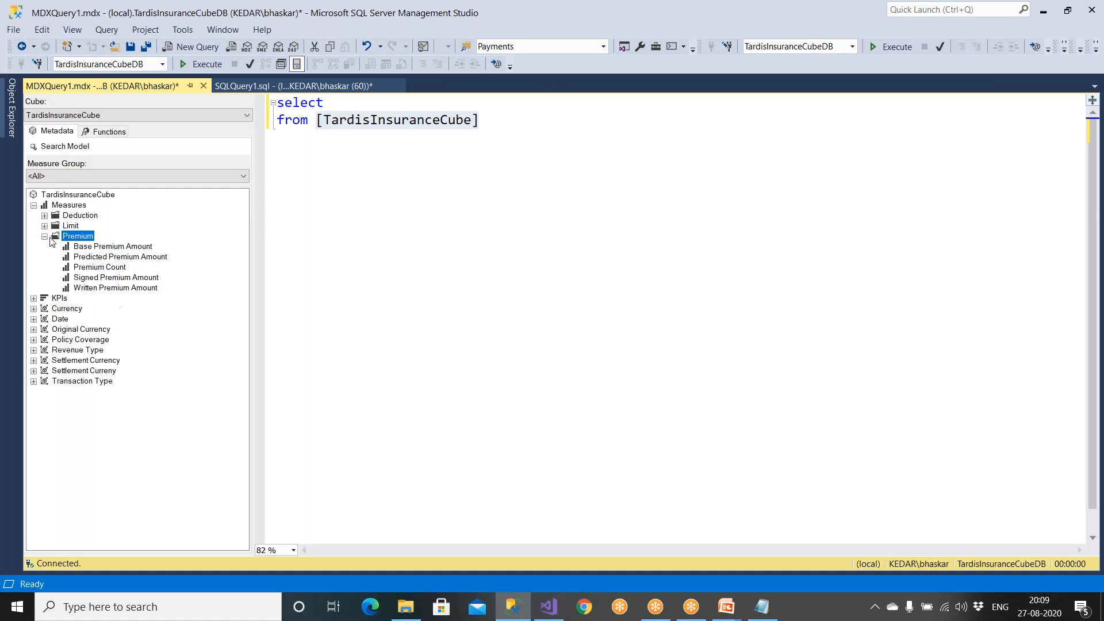
click(129, 259)
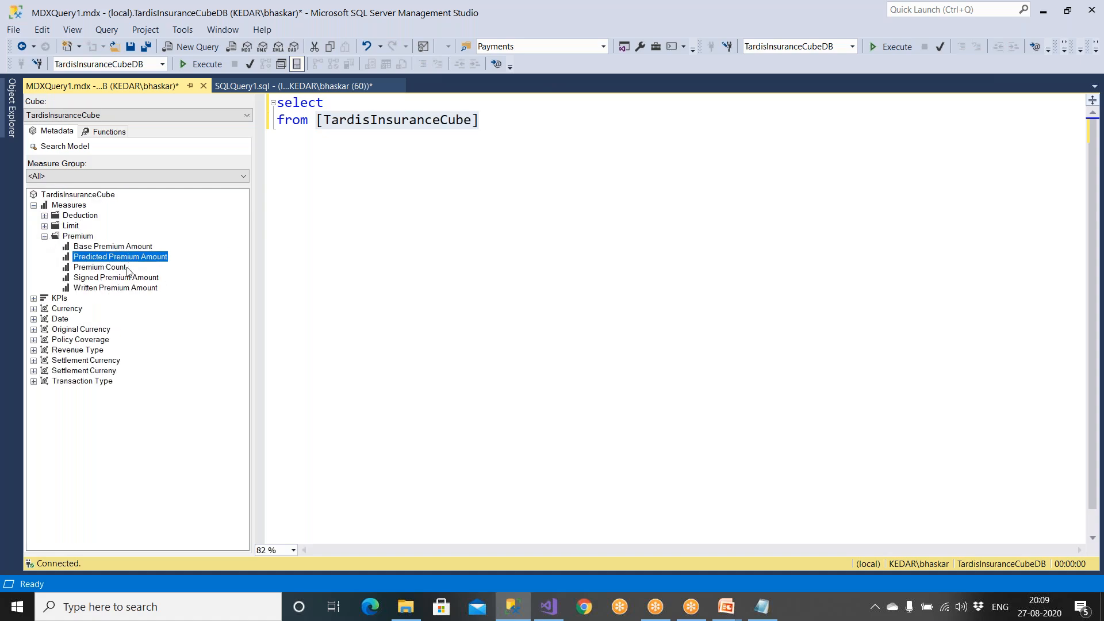
drag(122, 247, 357, 102)
click(587, 102)
text(on 0)
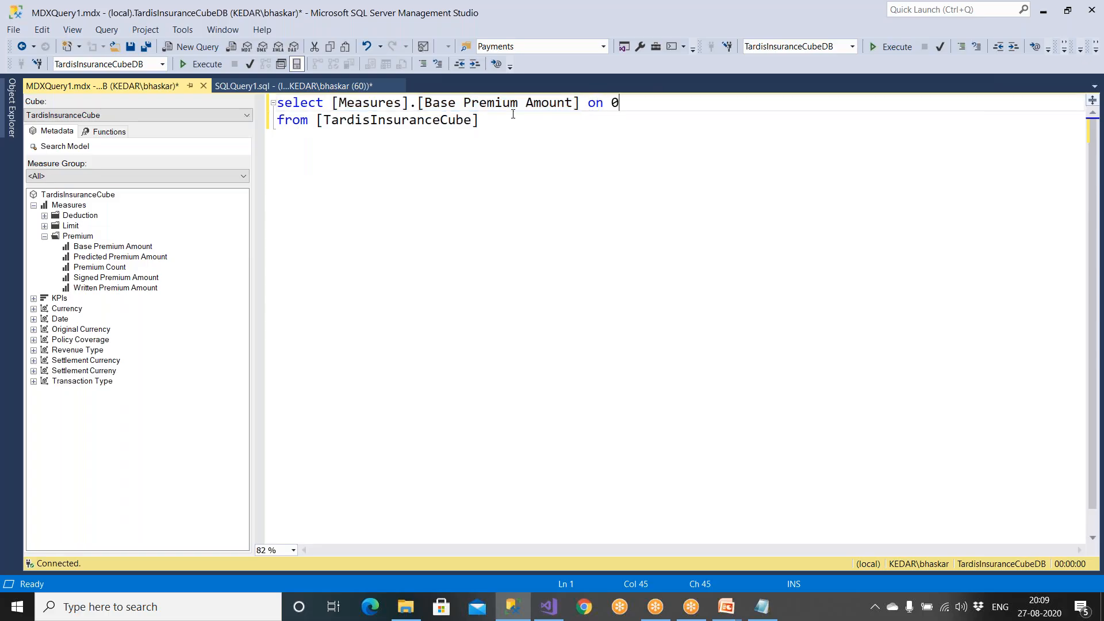
click(210, 67)
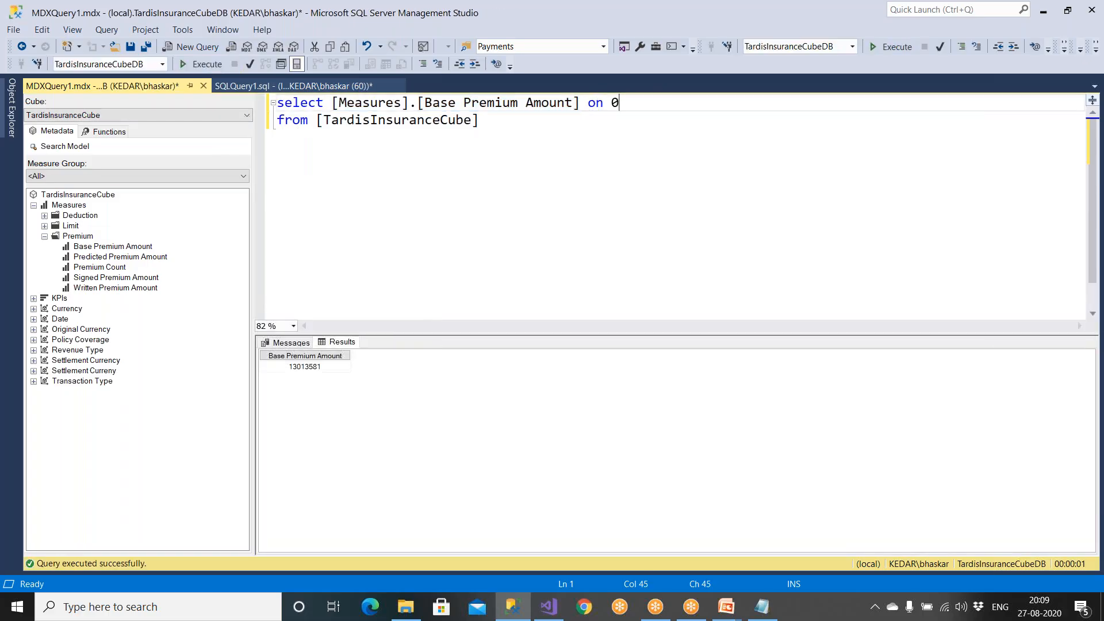
Add the date level [Date].[Year ID].[Year ID] on axis 1 of the query and run it.
text(,)
key(Return)
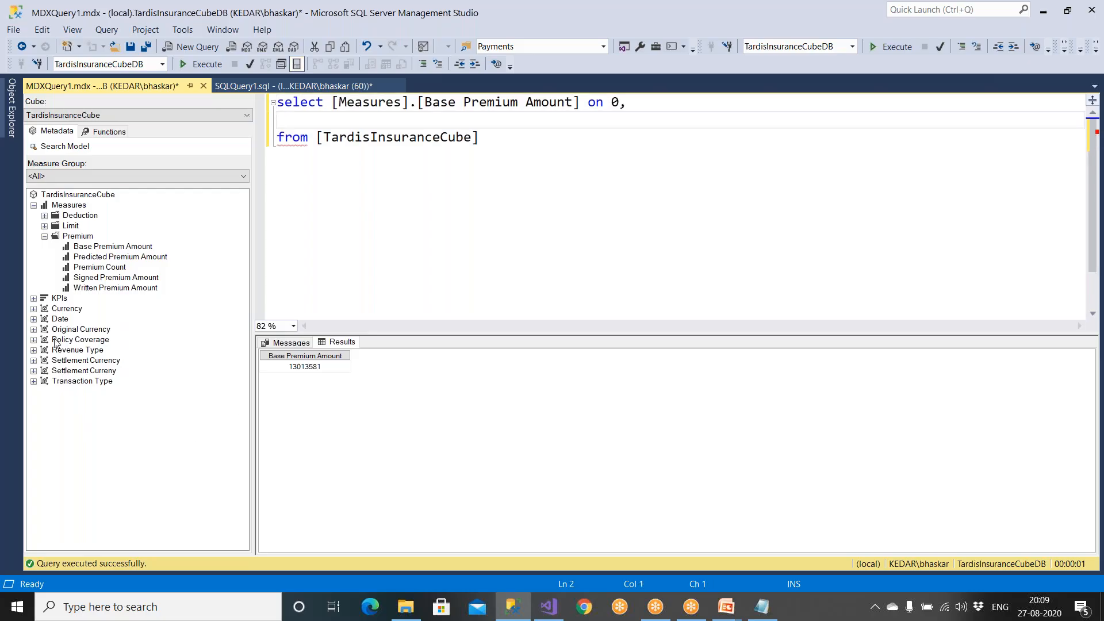
double_click(59, 319)
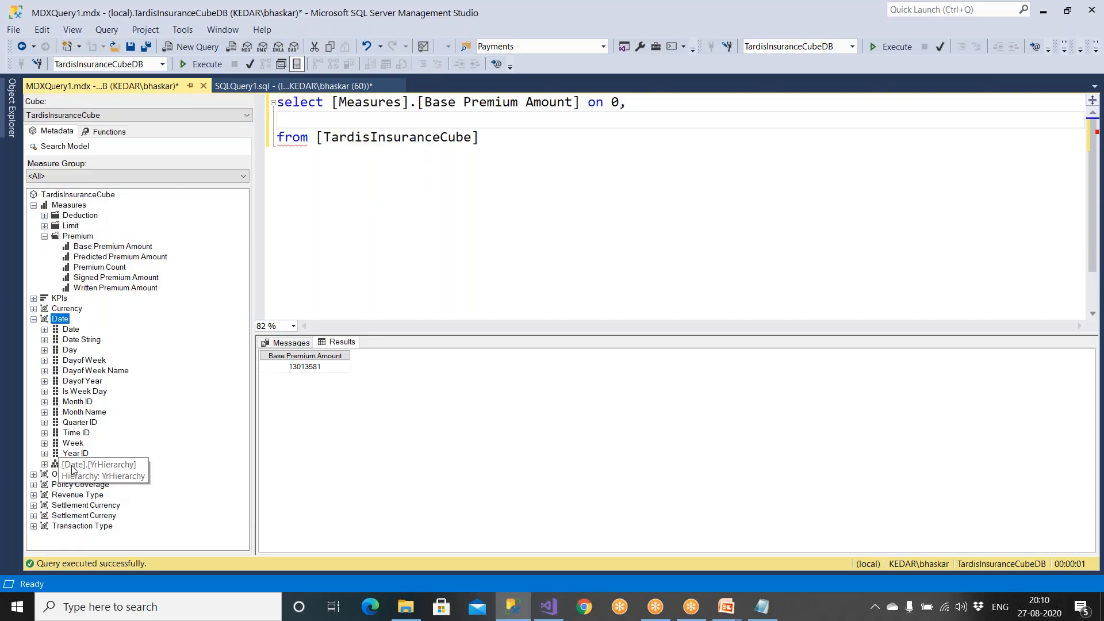
click(74, 454)
click(45, 454)
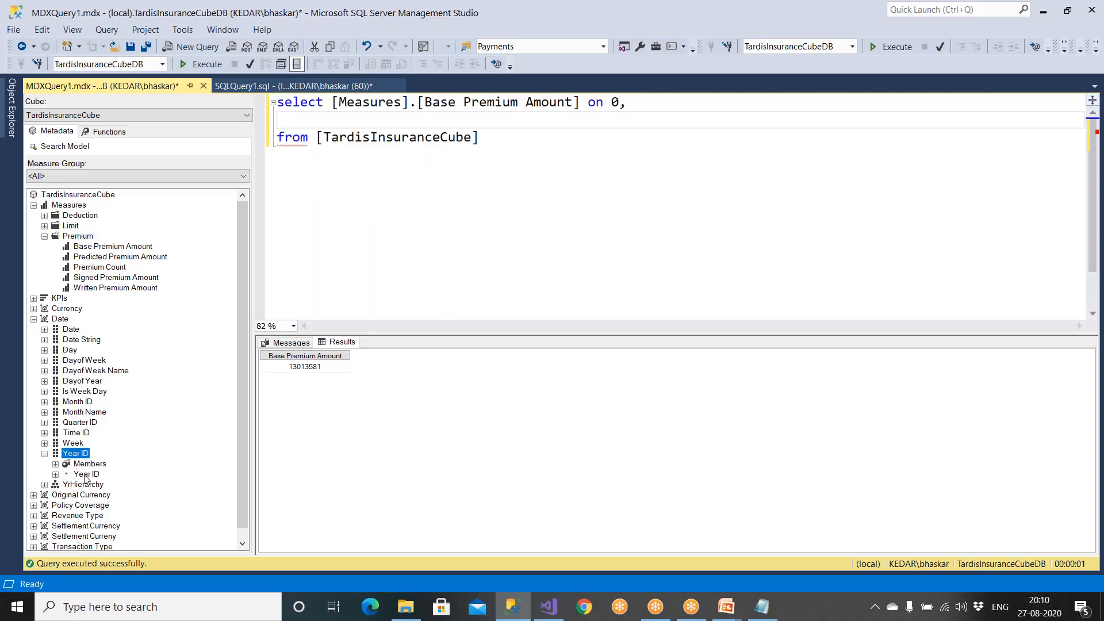
click(87, 475)
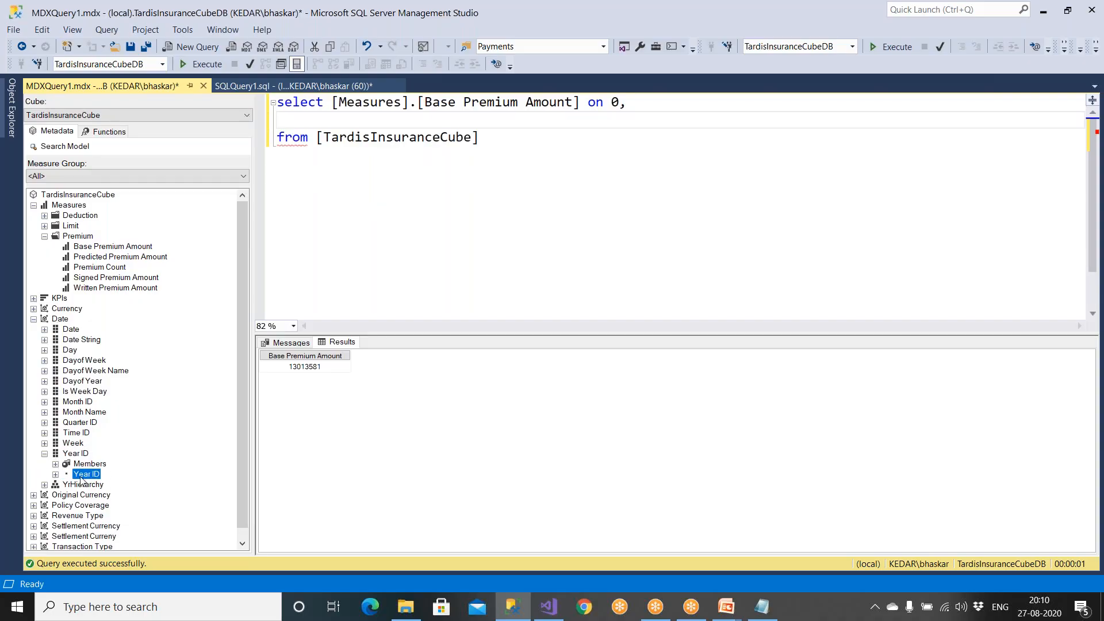
drag(88, 479, 288, 121)
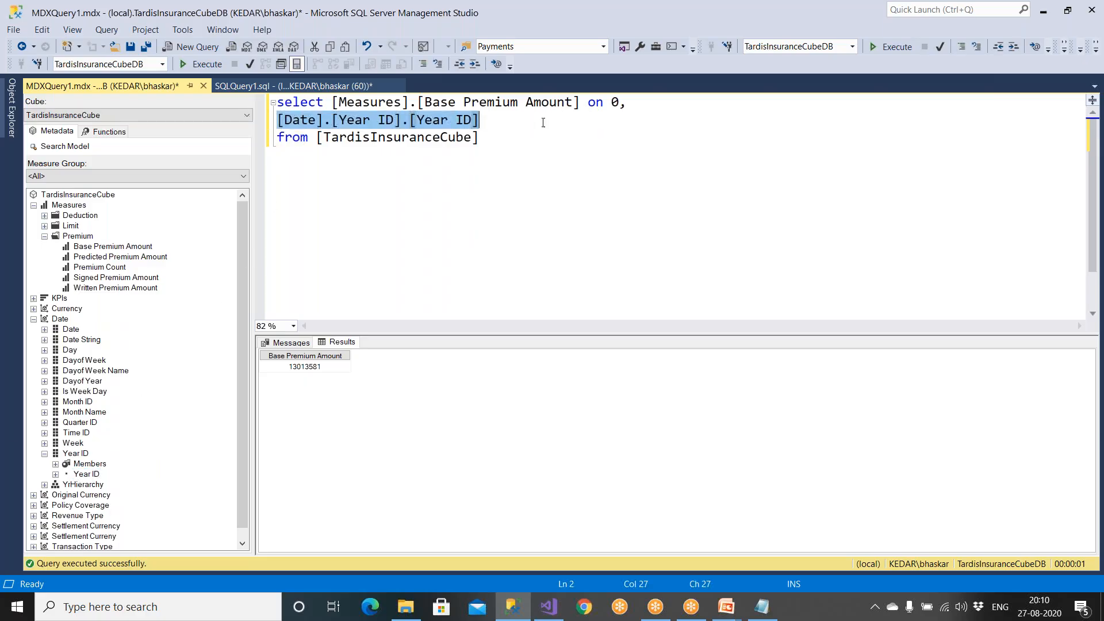
text(on)
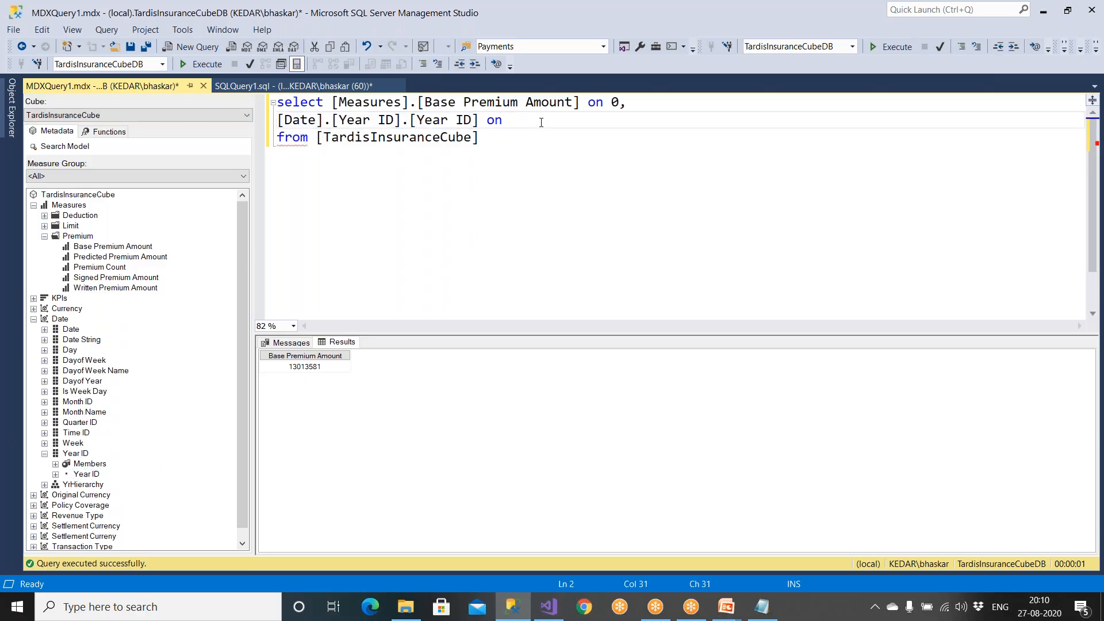
text( 1)
click(208, 65)
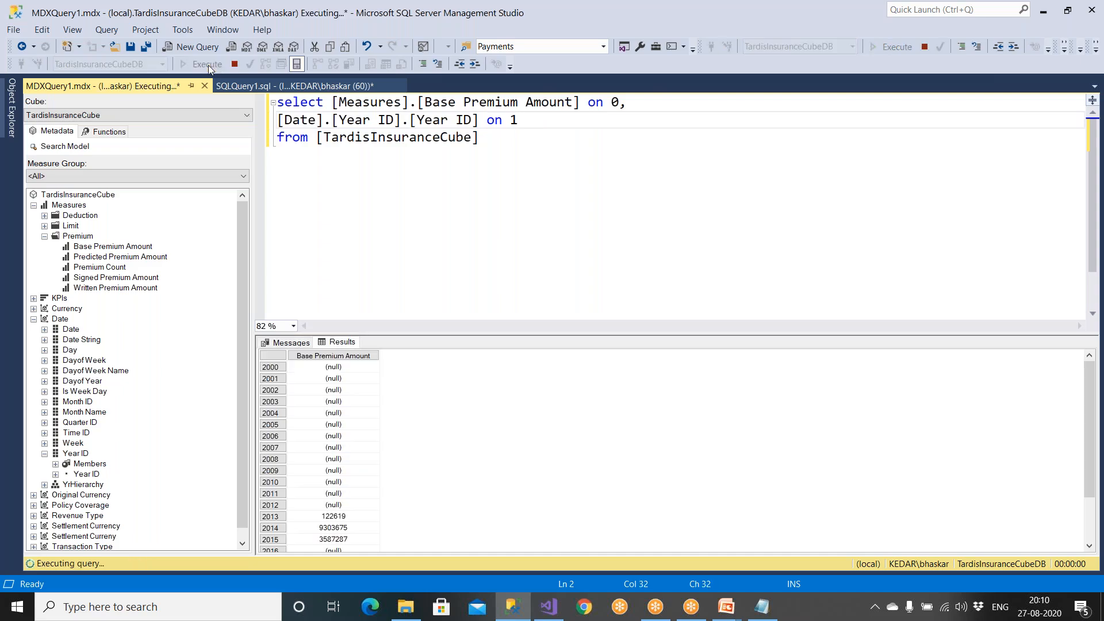
Insert non empty before the Year ID set on axis 1 to exclude years without premiums.
click(334, 422)
click(339, 193)
click(280, 121)
text(non empty)
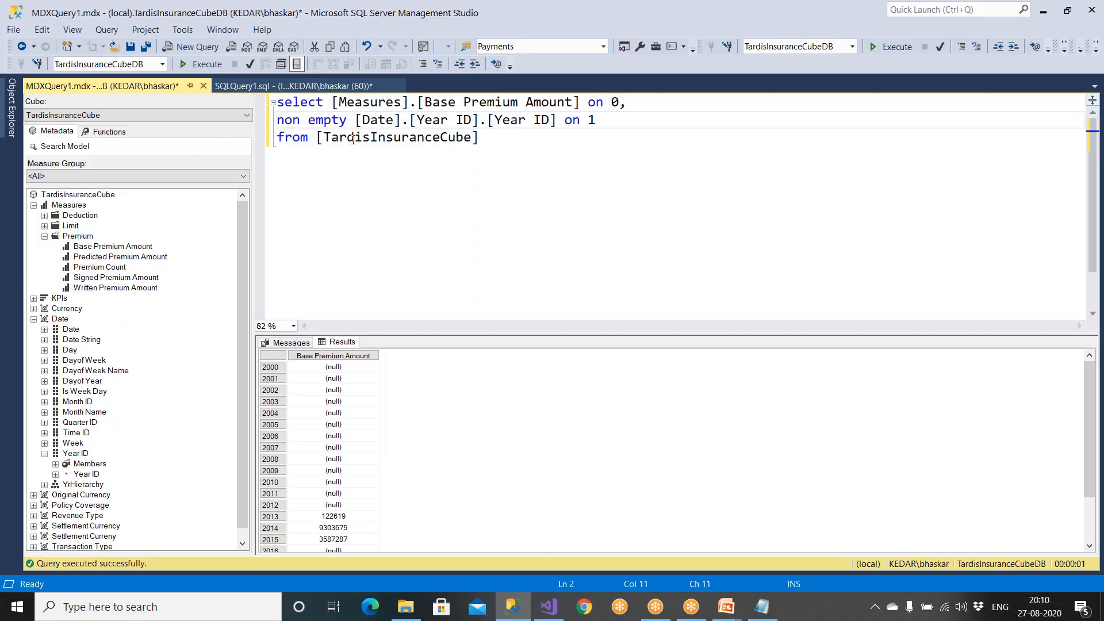
Indent the measure and non empty Year ID lines of the MDX query for readability and run it.
click(333, 102)
key(Tab)
click(357, 122)
key(Tab)
click(278, 120)
key(Tab)
key(Tab)
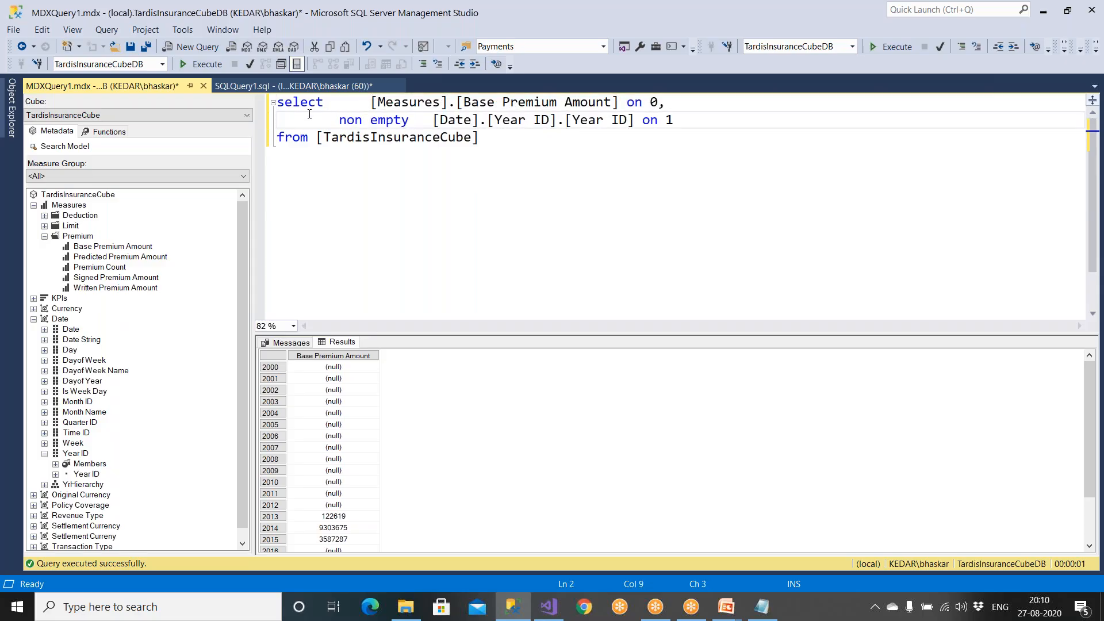
click(206, 66)
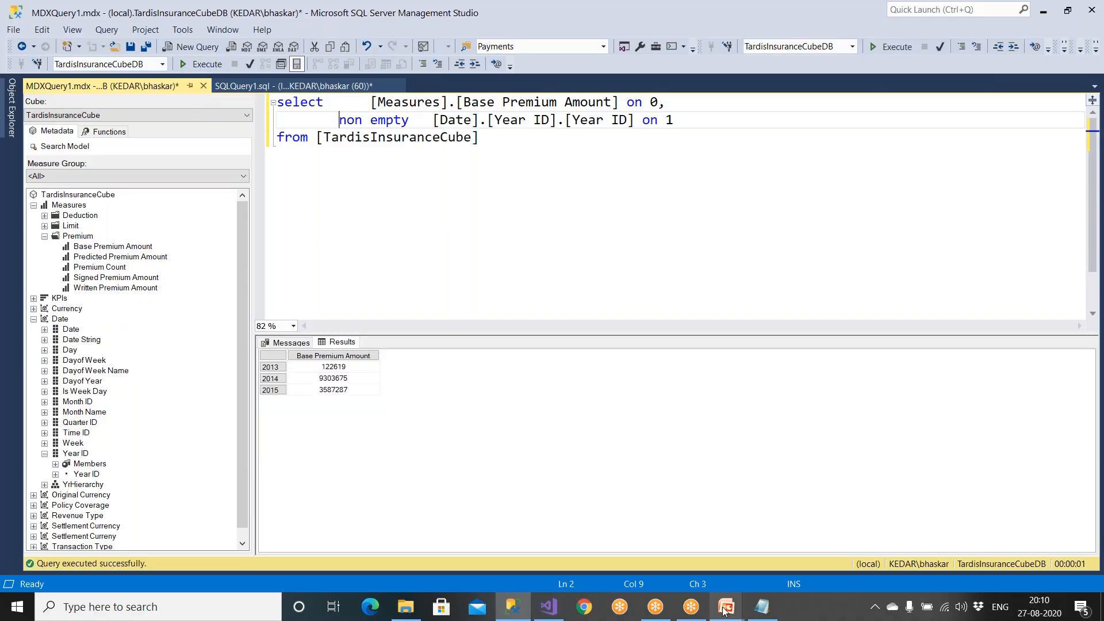
Check the Reports with MDX slide and add the comment line --Branch wise Prem amt below the year query.
click(801, 559)
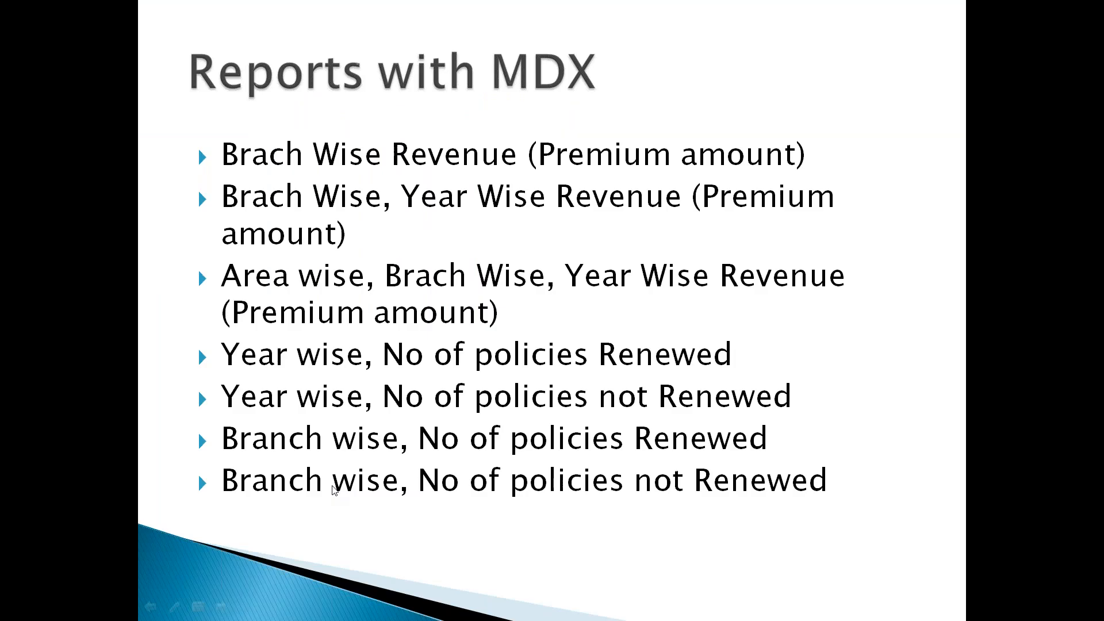
key(alt+Tab)
click(498, 142)
key(Return)
key(Return)
key(Return)
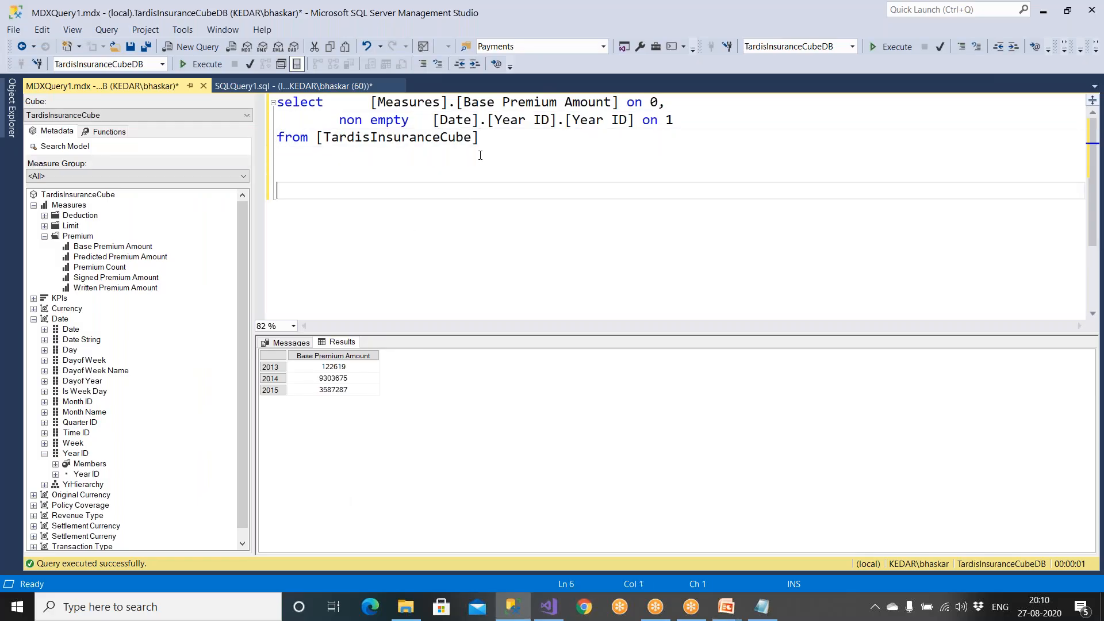
text(--Barabc)
key(BackSpace)
key(BackSpace)
text(nch wose)
key(BackSpace)
key(BackSpace)
key(BackSpace)
text(ise)
key(BackSpace)
text(e Prem a)
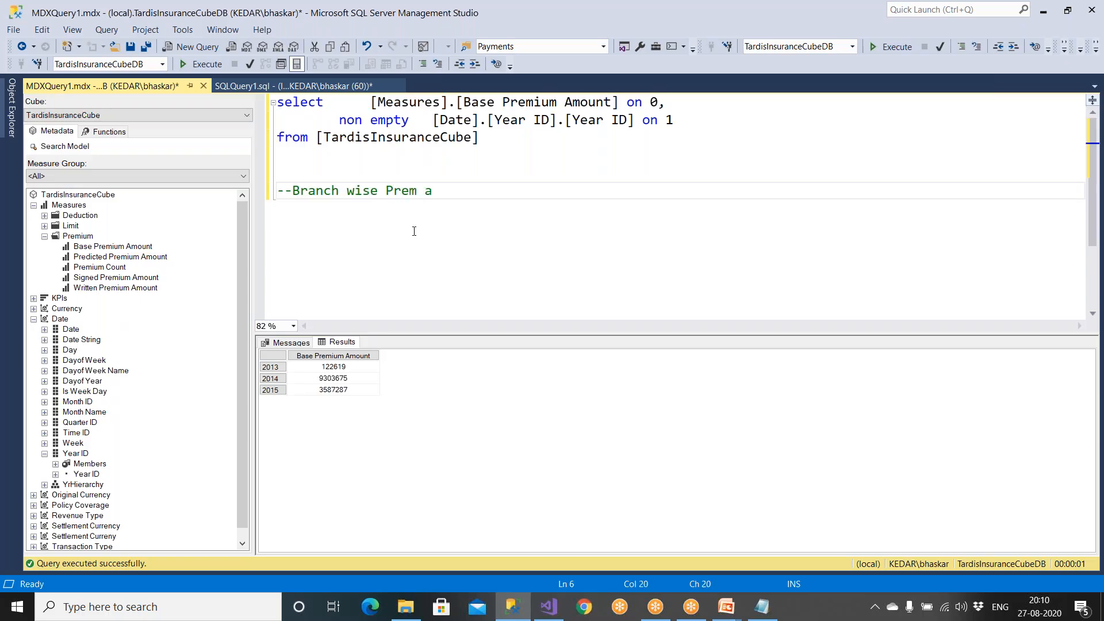
text(mt)
Start a second MDX query under the comment with select and from [TardisInsuranceCube].
key(Return)
text(select)
key(Return)
text(from)
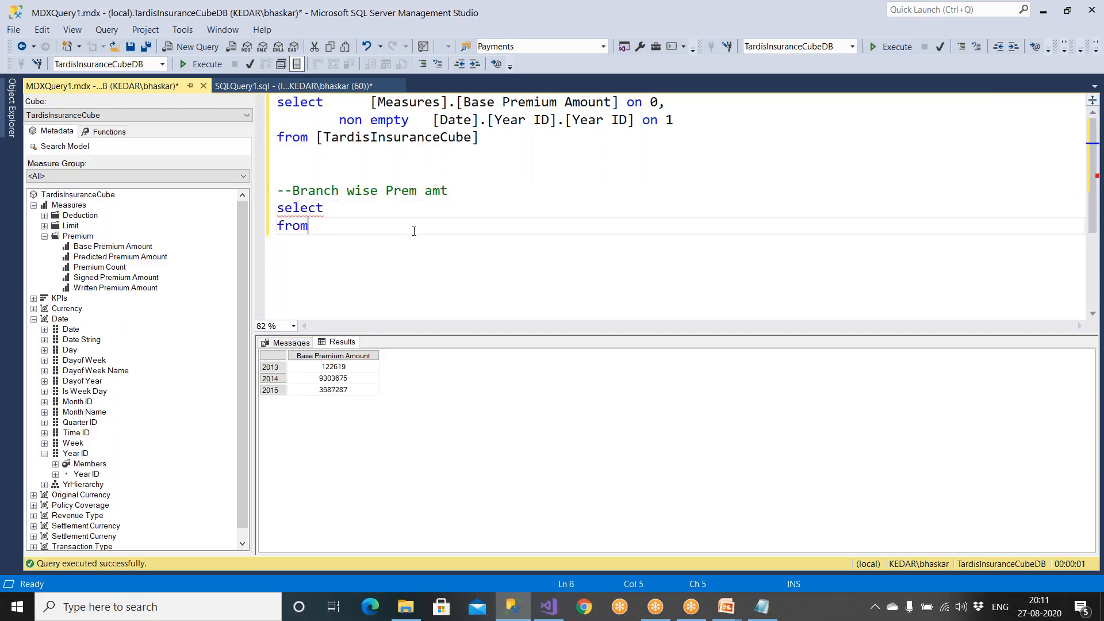
drag(78, 194, 352, 242)
Add the branch level [Policy Coverage].[Branch ID].[Branch ID] on axis 1 of the second query, ending with a comma.
click(335, 209)
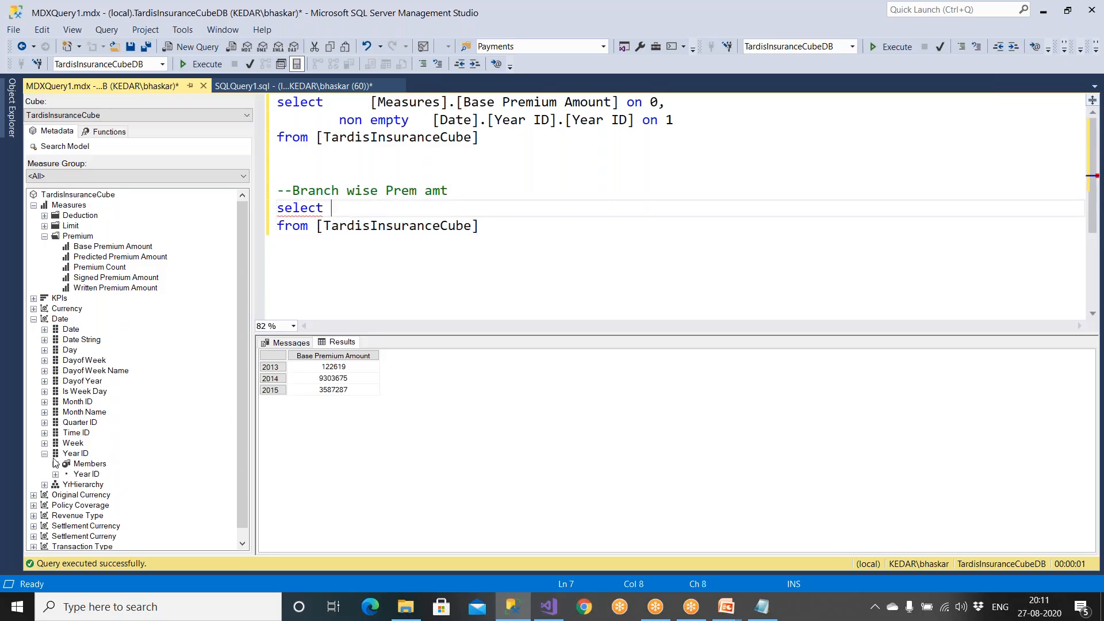
click(35, 319)
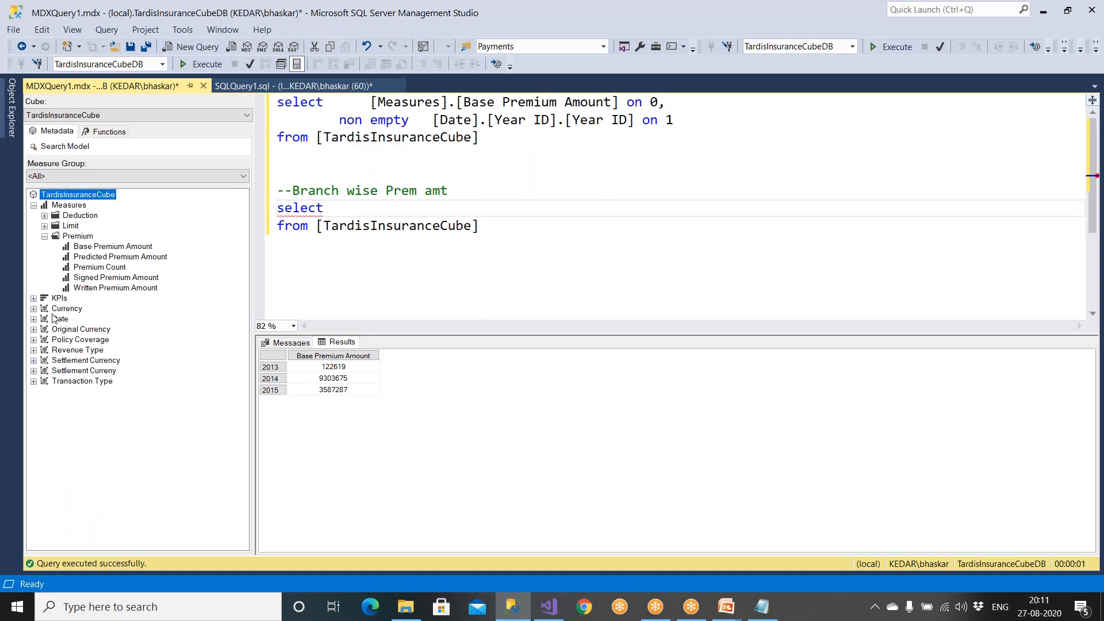
click(44, 236)
click(34, 205)
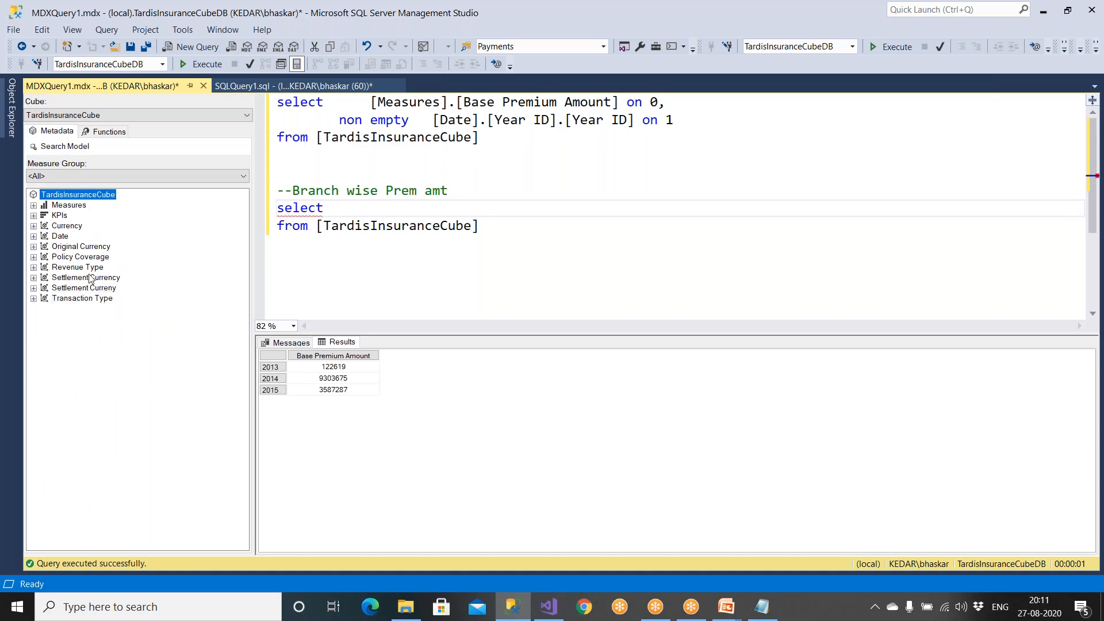
click(72, 257)
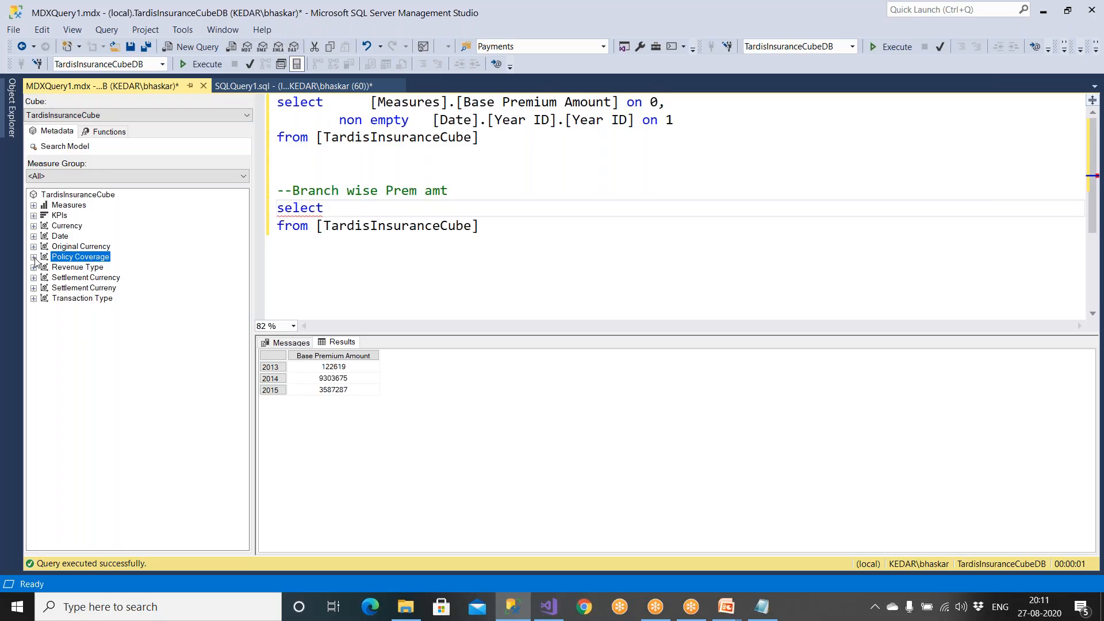
click(34, 258)
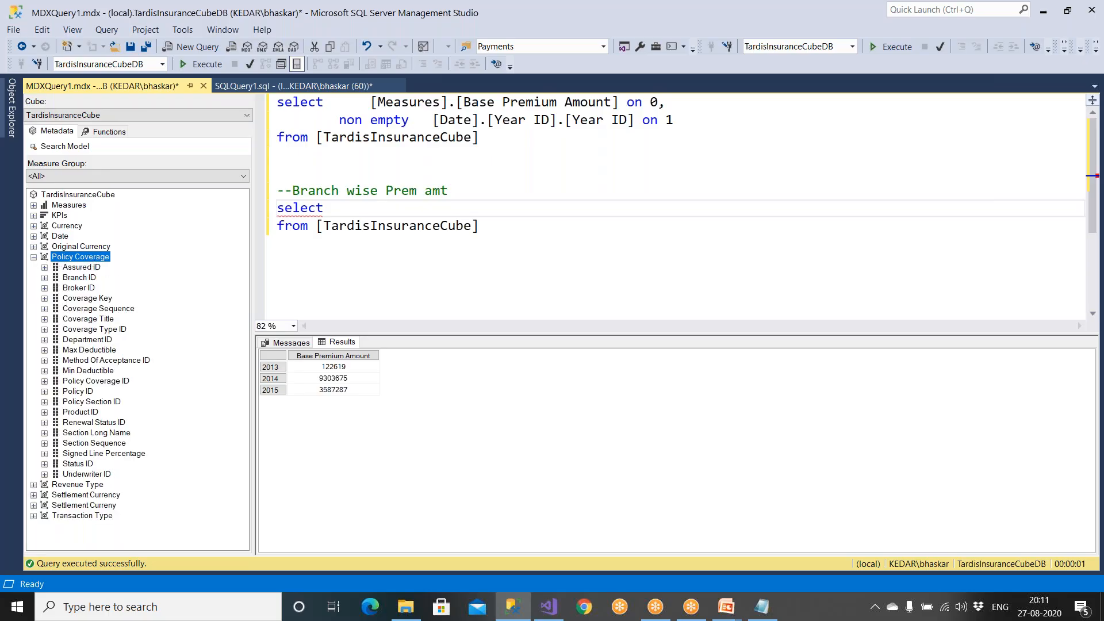
click(79, 280)
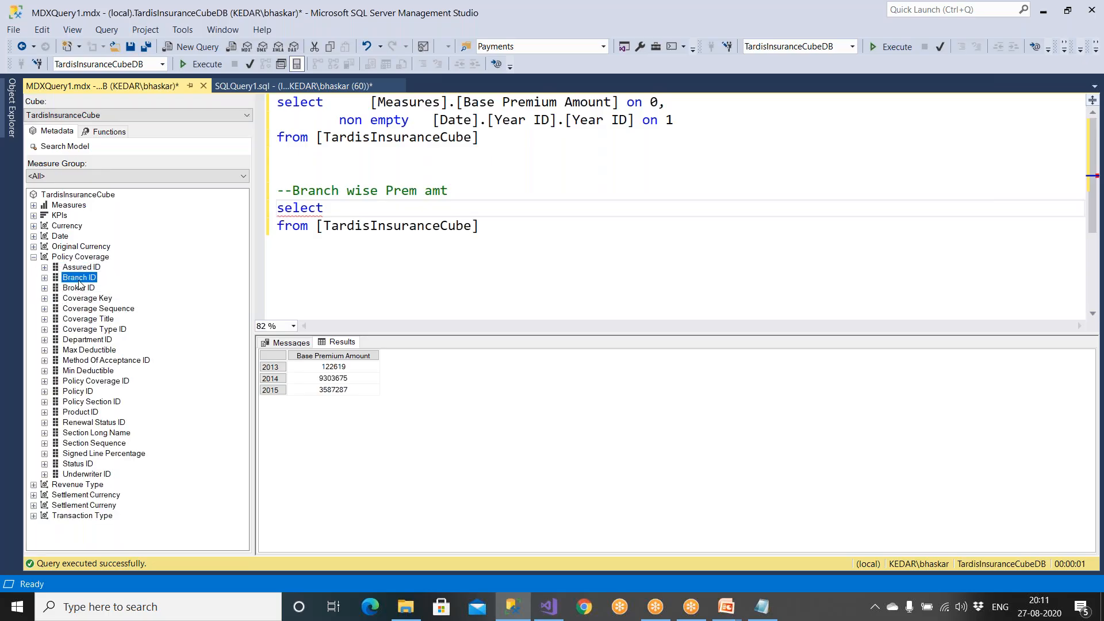
click(45, 277)
drag(90, 297, 334, 210)
click(670, 205)
text(on 1)
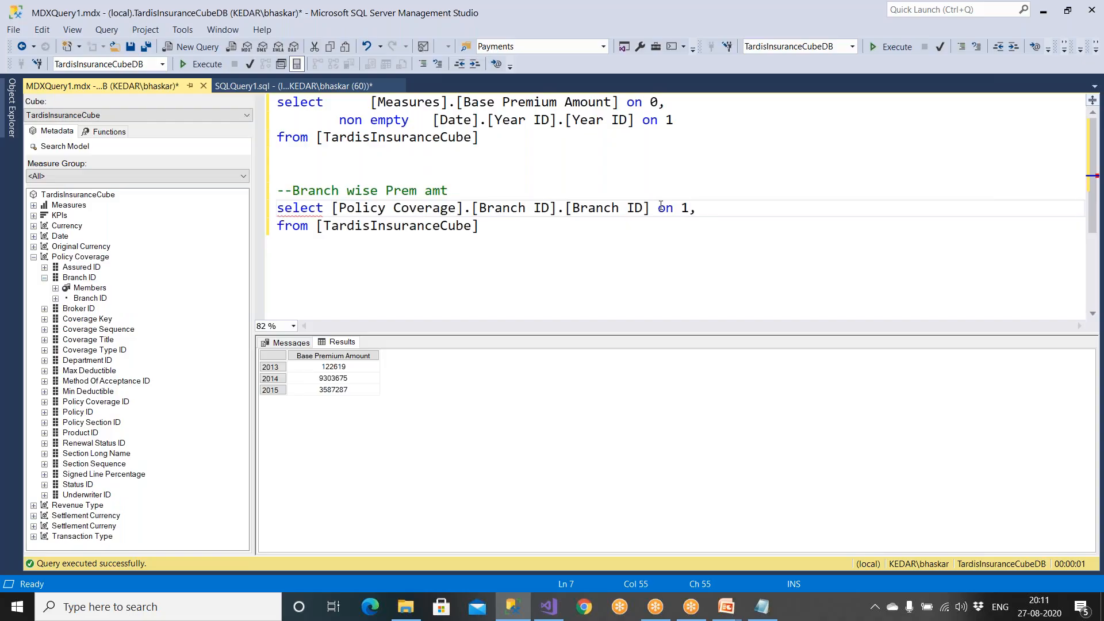
text(,)
Add [Measures].[Base Premium Amount] on axis 0 on a new line of the branch query and run only that query.
key(Return)
click(33, 205)
click(44, 225)
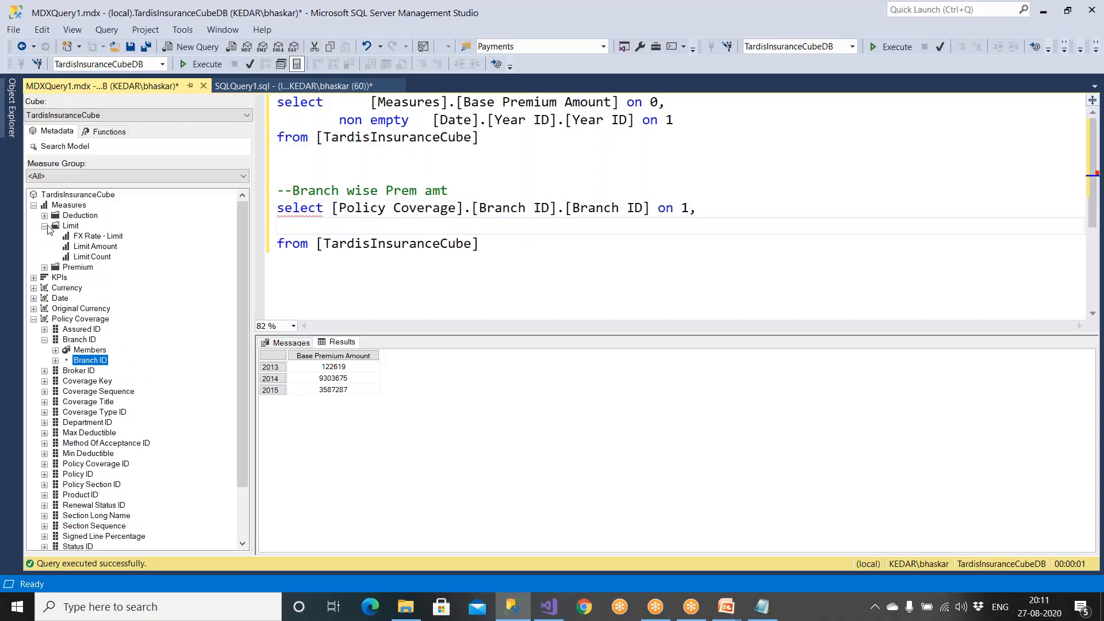
click(45, 226)
click(44, 236)
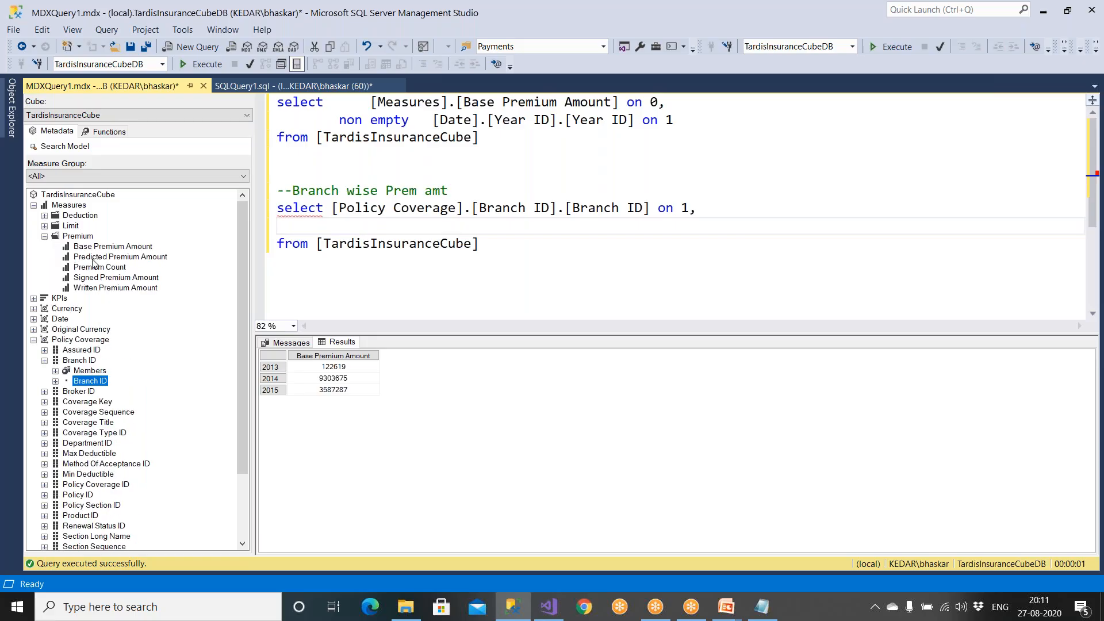
click(144, 247)
drag(138, 251, 345, 227)
click(566, 228)
text(on 0)
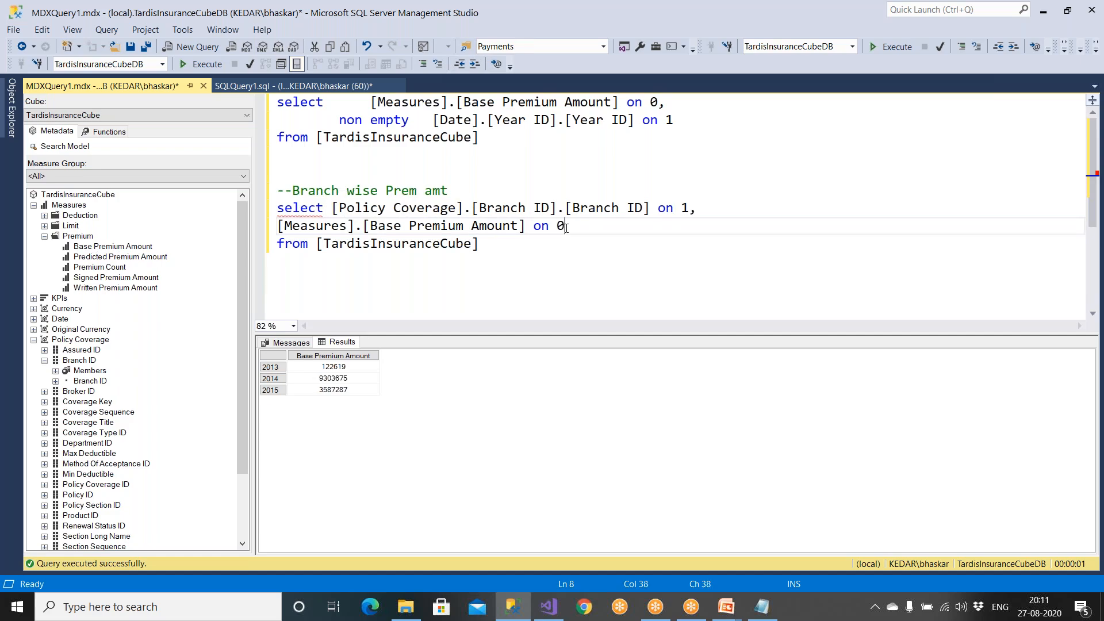
drag(479, 244, 277, 208)
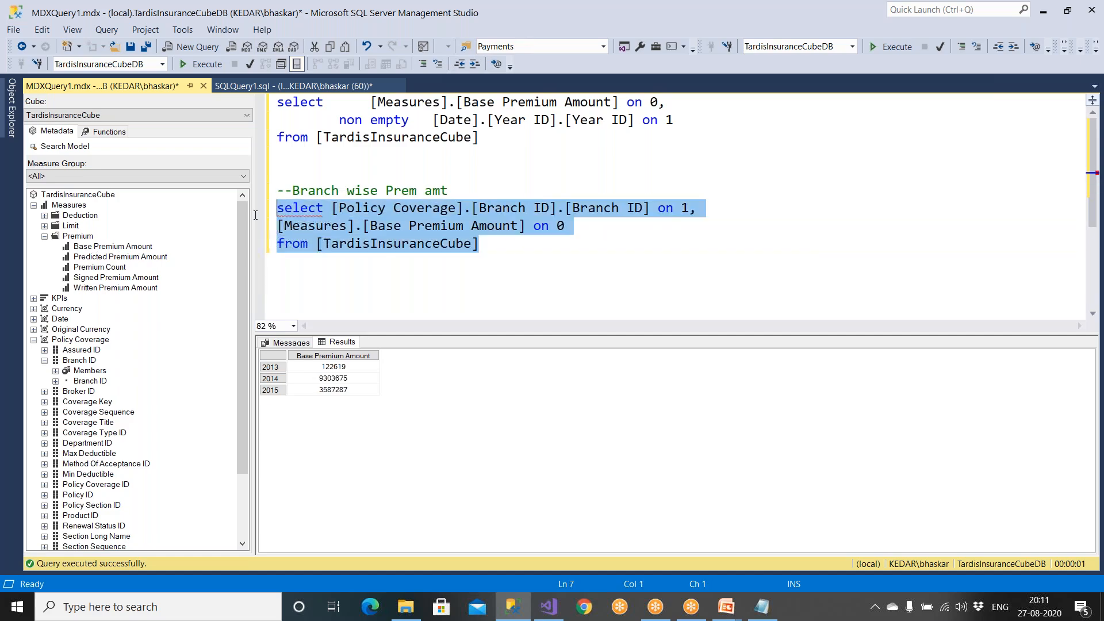
click(211, 63)
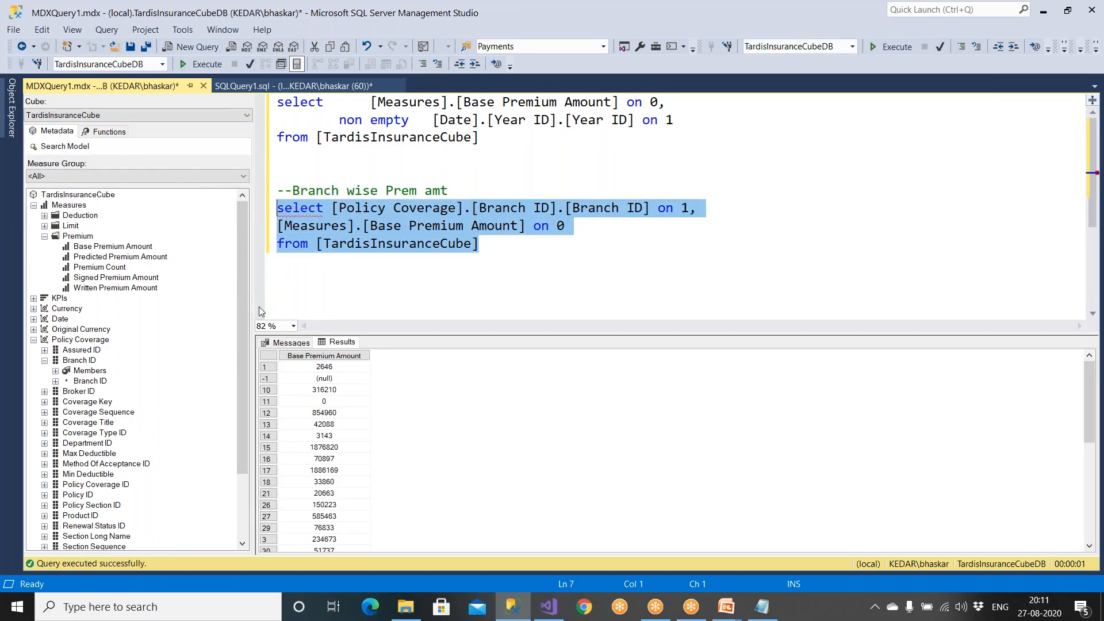
Insert non empty before the Branch ID set to exclude branches without premiums and run the branch query.
click(320, 380)
click(315, 251)
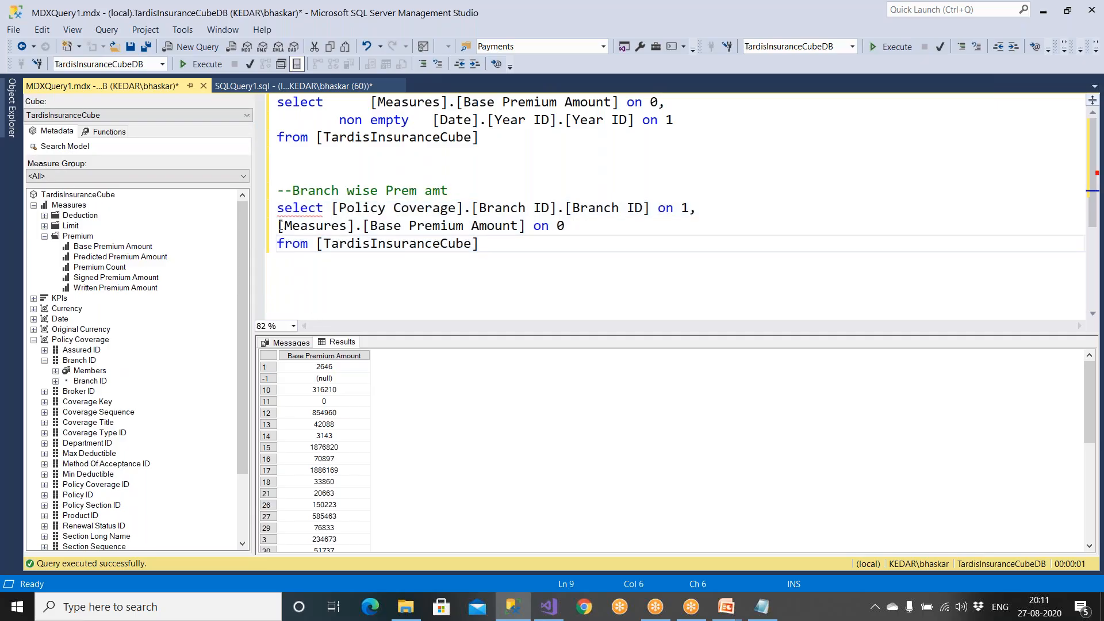
click(339, 210)
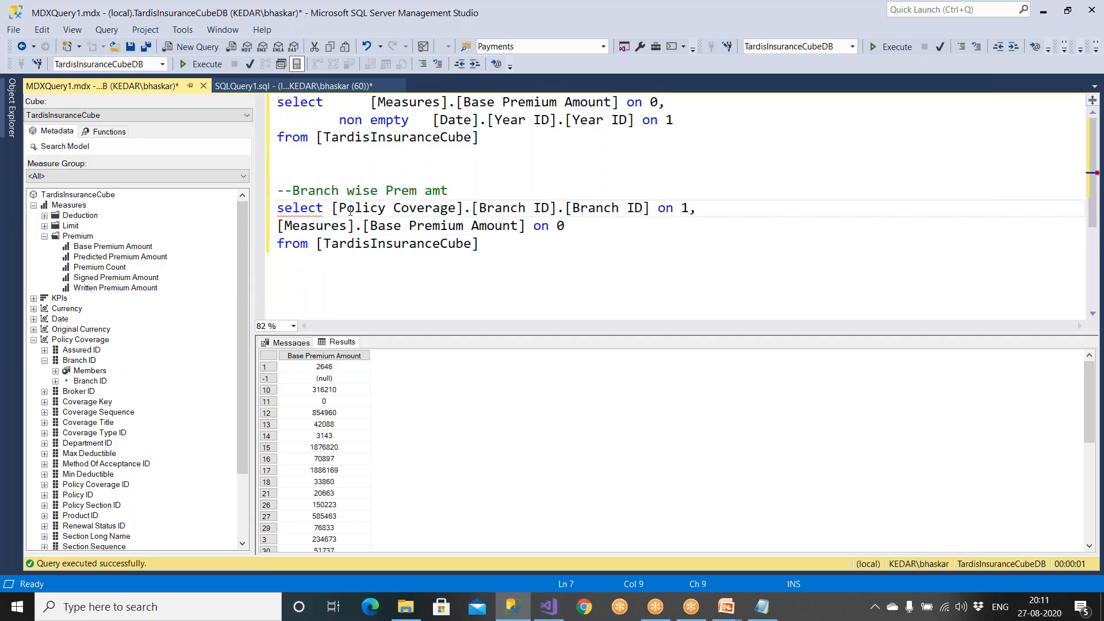
text(non empt)
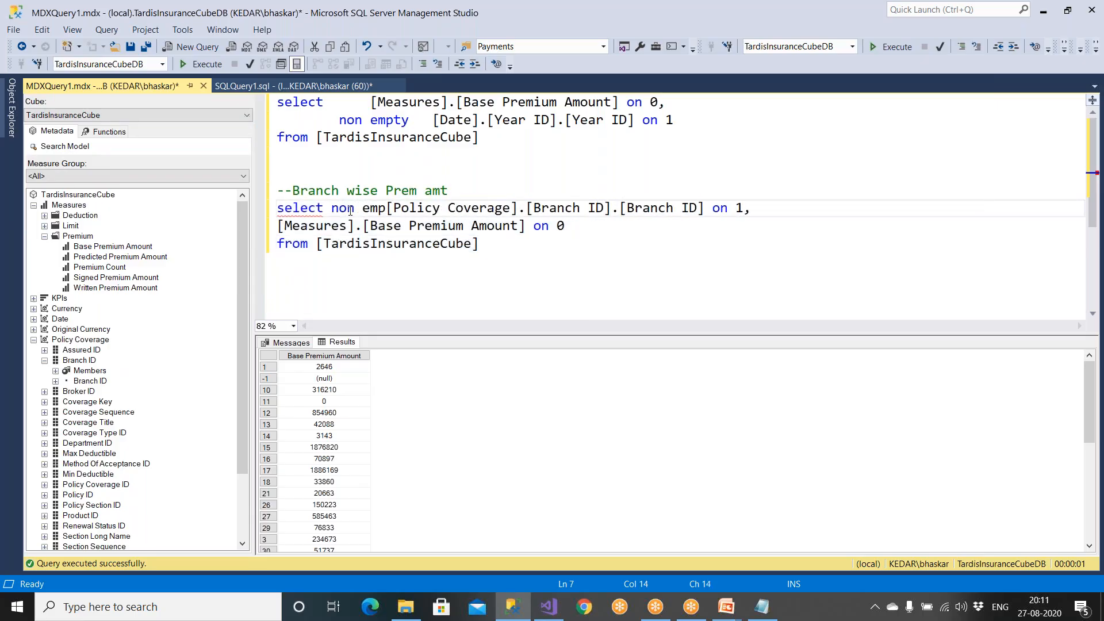
text(y)
drag(479, 245, 257, 207)
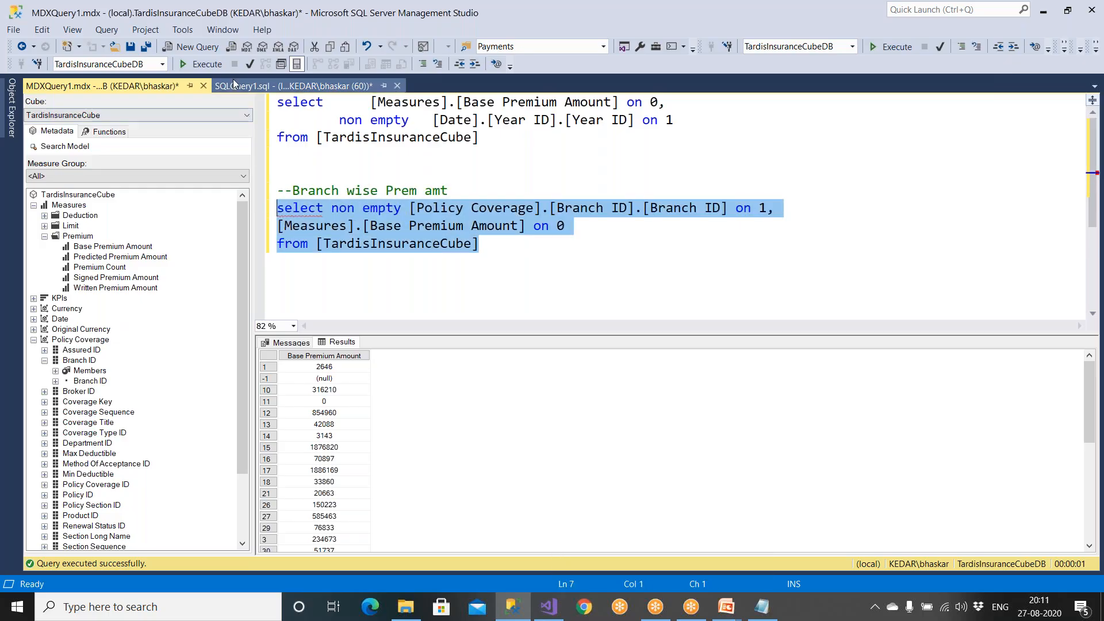
click(215, 66)
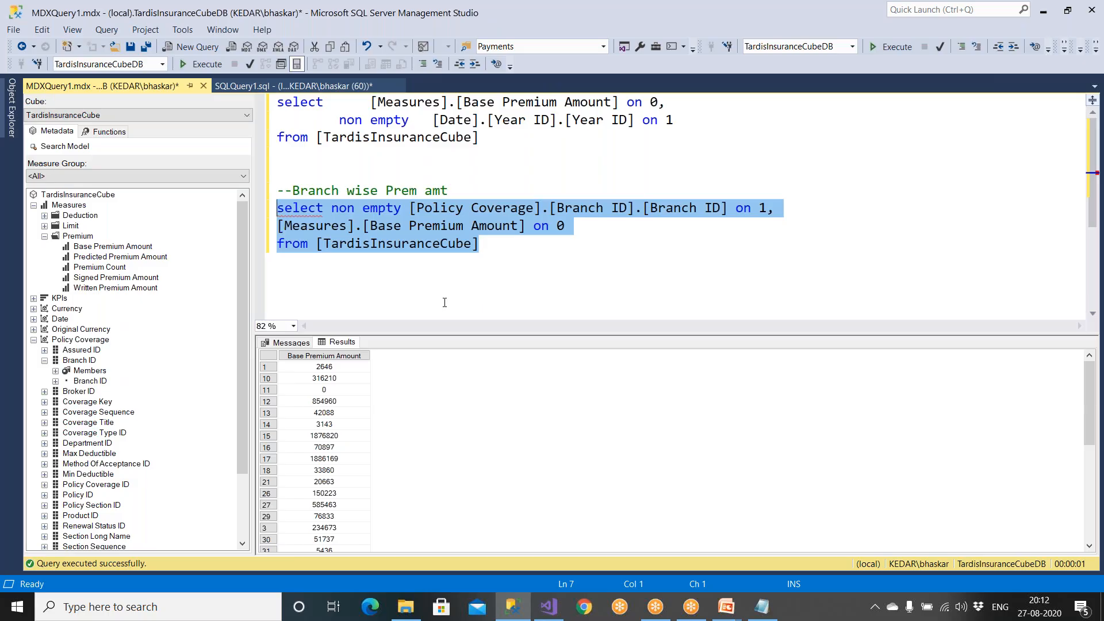
Add the clause where [Date].[Year ID].&[2014] to the branch query and run it.
click(482, 248)
key(Return)
text(where)
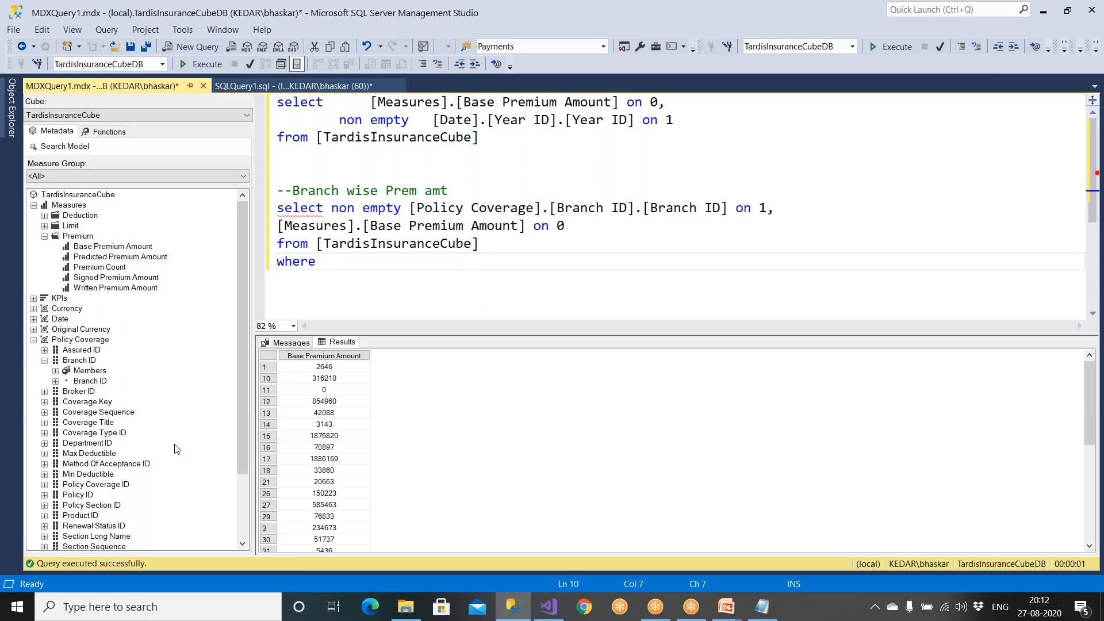
click(34, 340)
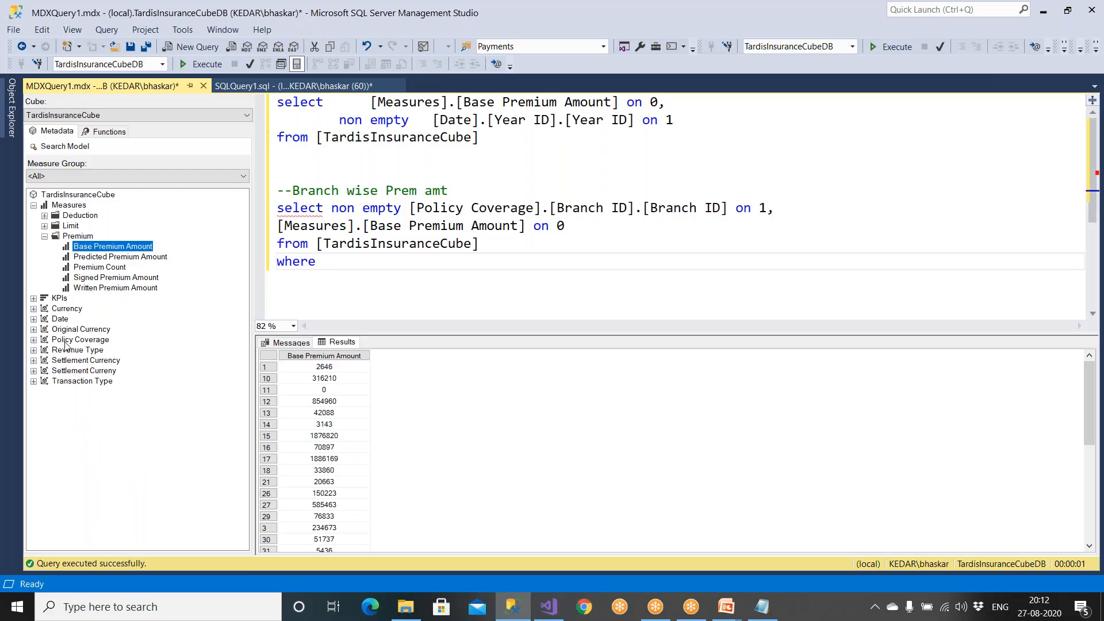
click(60, 320)
click(33, 318)
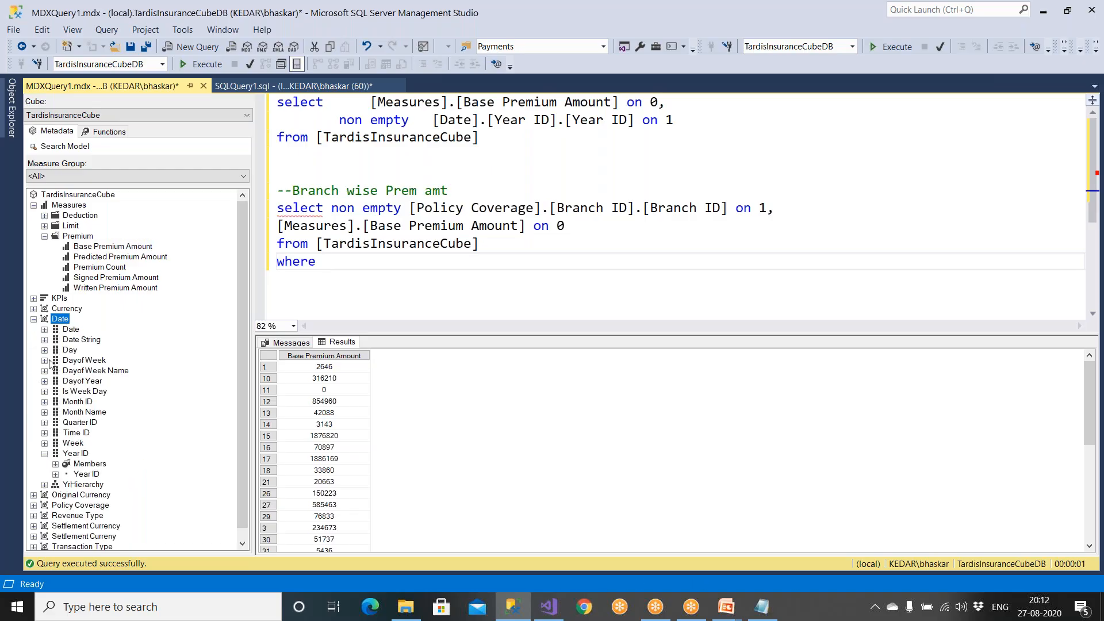
scroll(65, 481, down, 5)
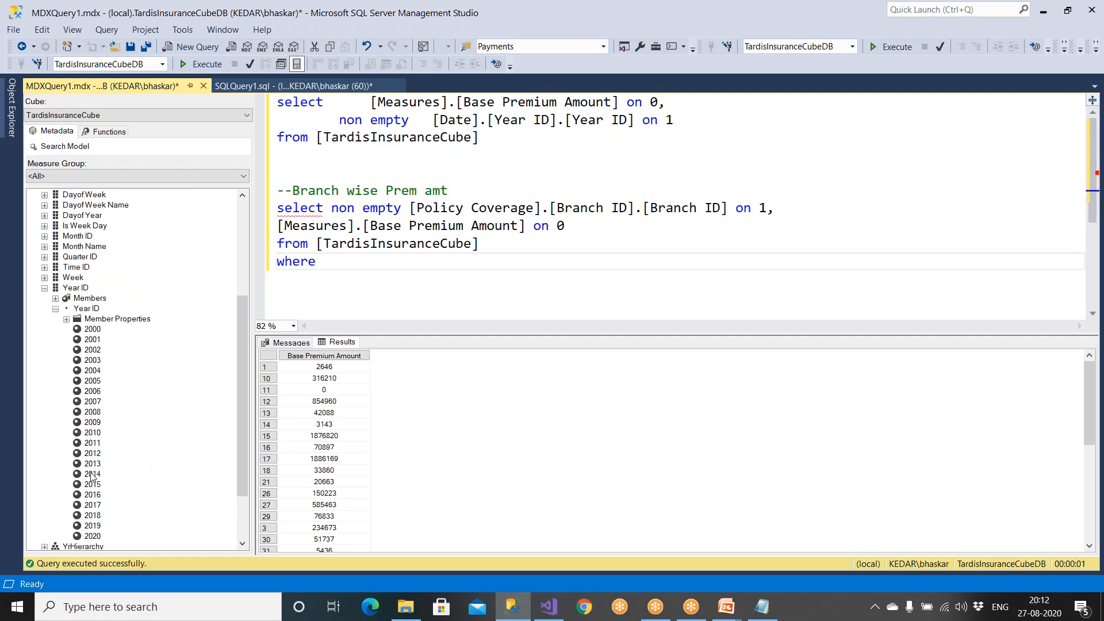
drag(92, 473, 323, 262)
drag(544, 278, 277, 208)
click(204, 64)
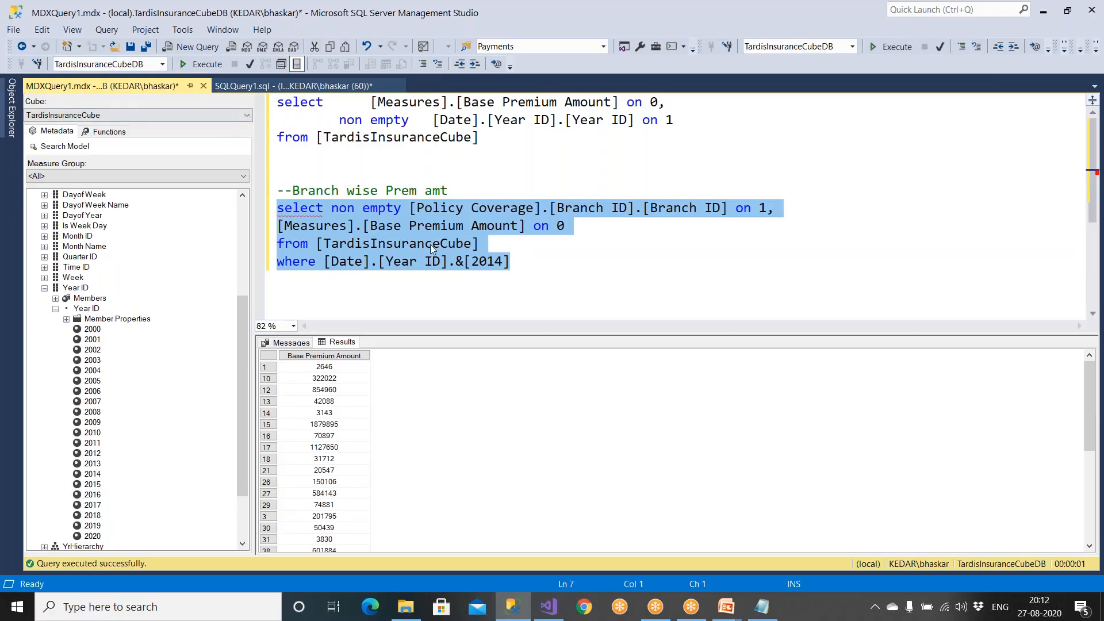
click(461, 279)
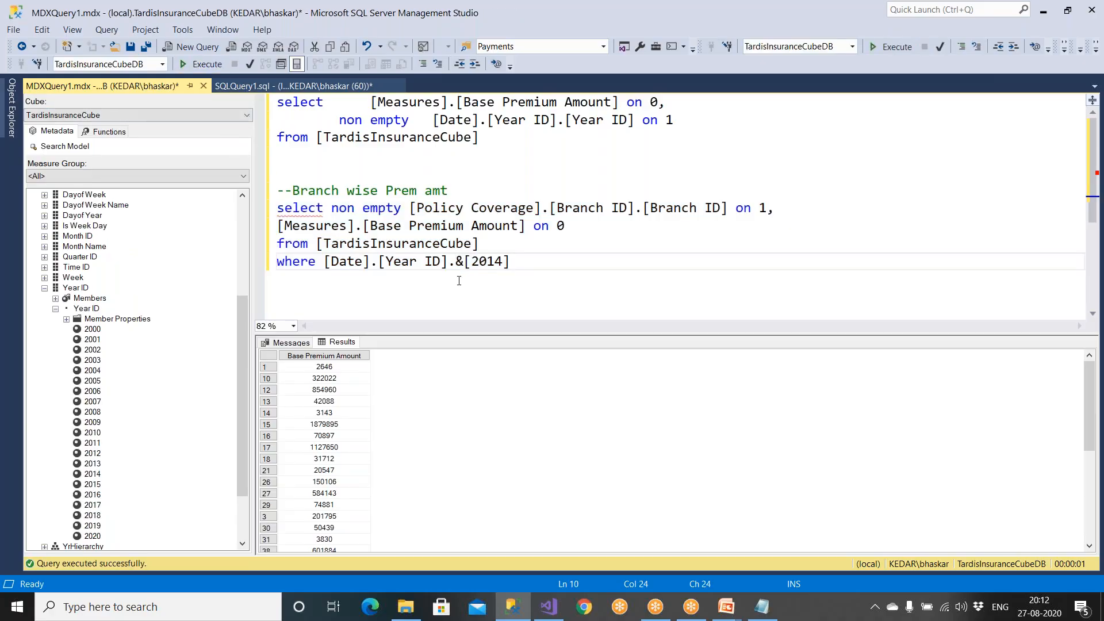
drag(424, 208, 631, 205)
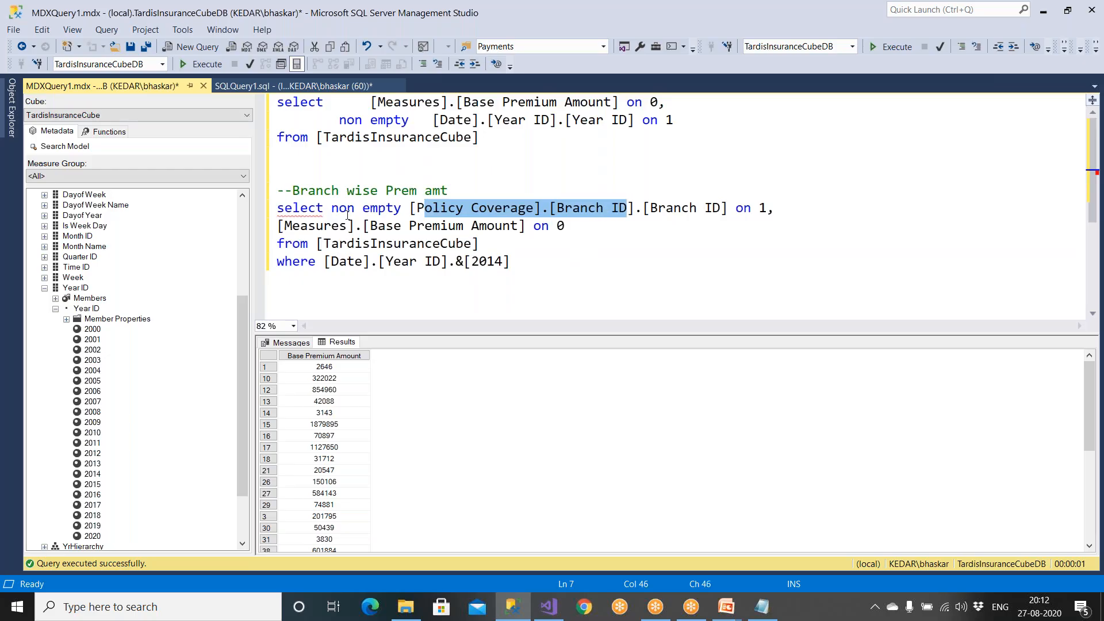
drag(521, 289, 277, 208)
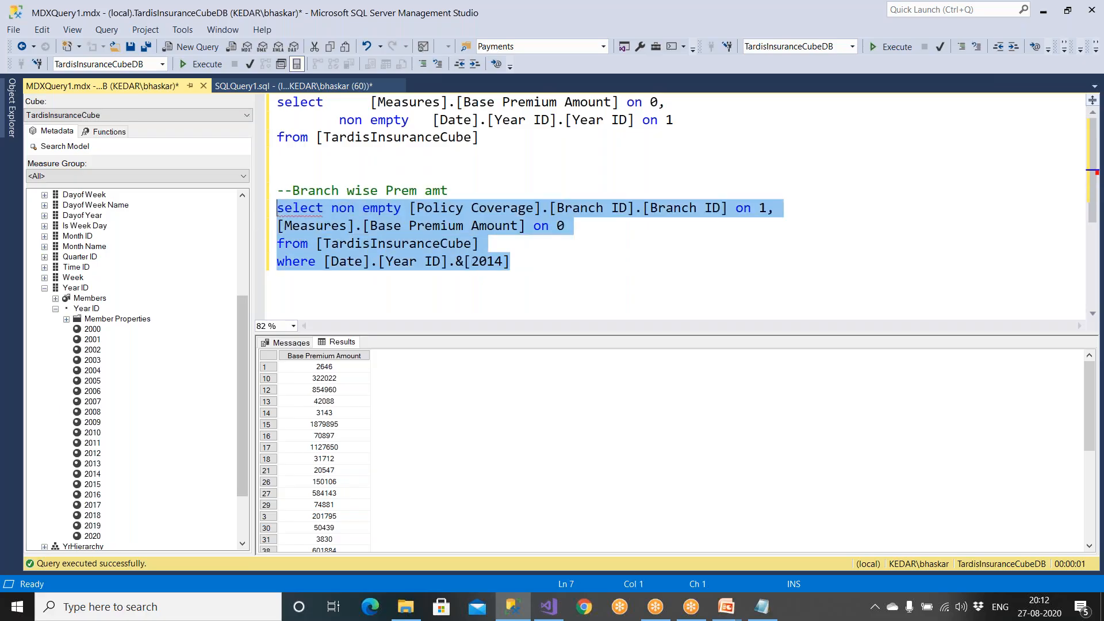
right_click(302, 226)
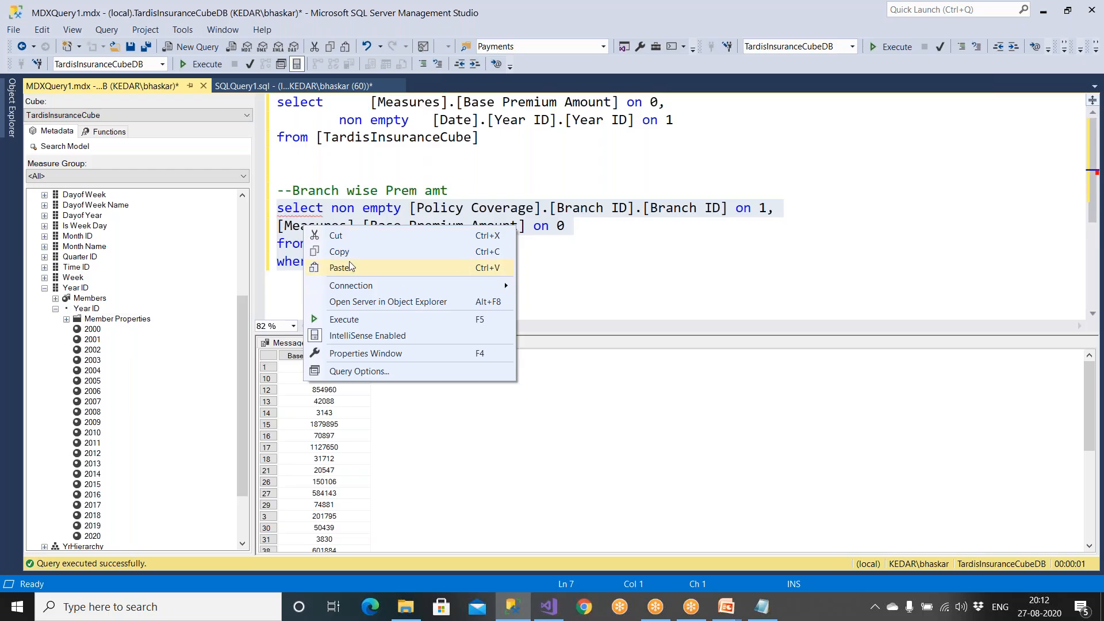
click(709, 278)
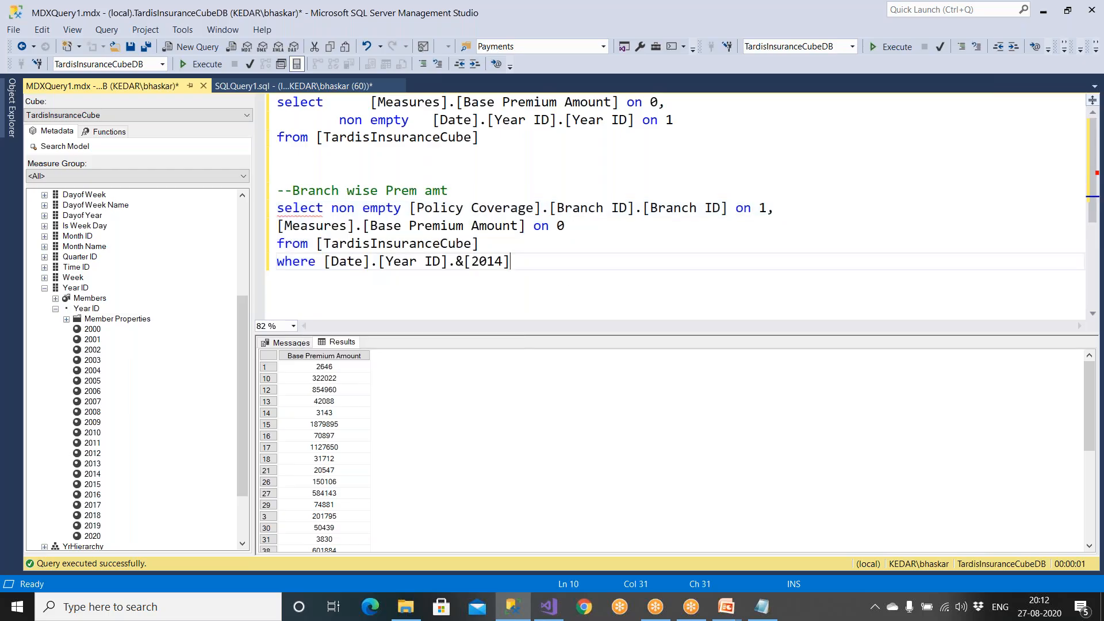
Switch to the SSAS_Tardis_Aug26th2020 project in Visual Studio and display its Solution Explorer.
click(549, 607)
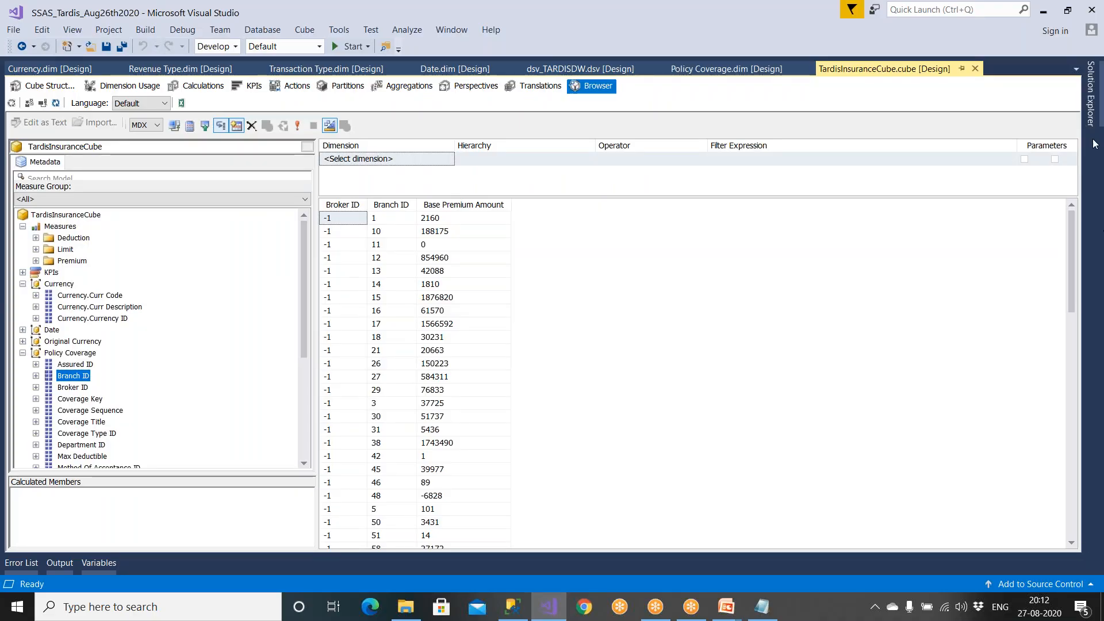
click(1091, 95)
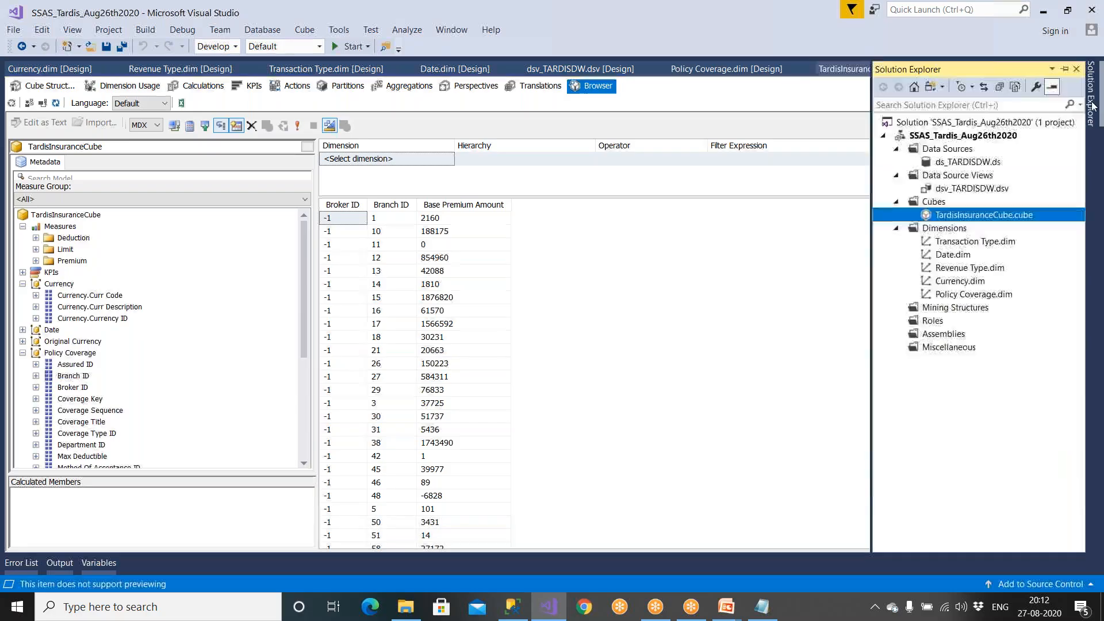
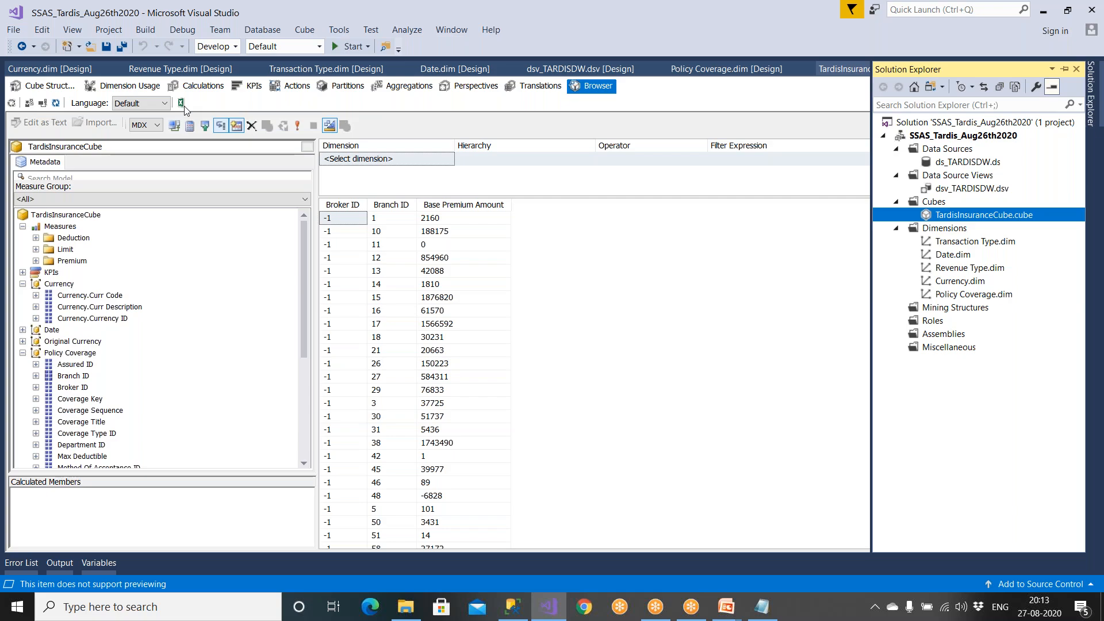
Launch Microsoft Office Excel 2007 with a blank workbook.
click(17, 606)
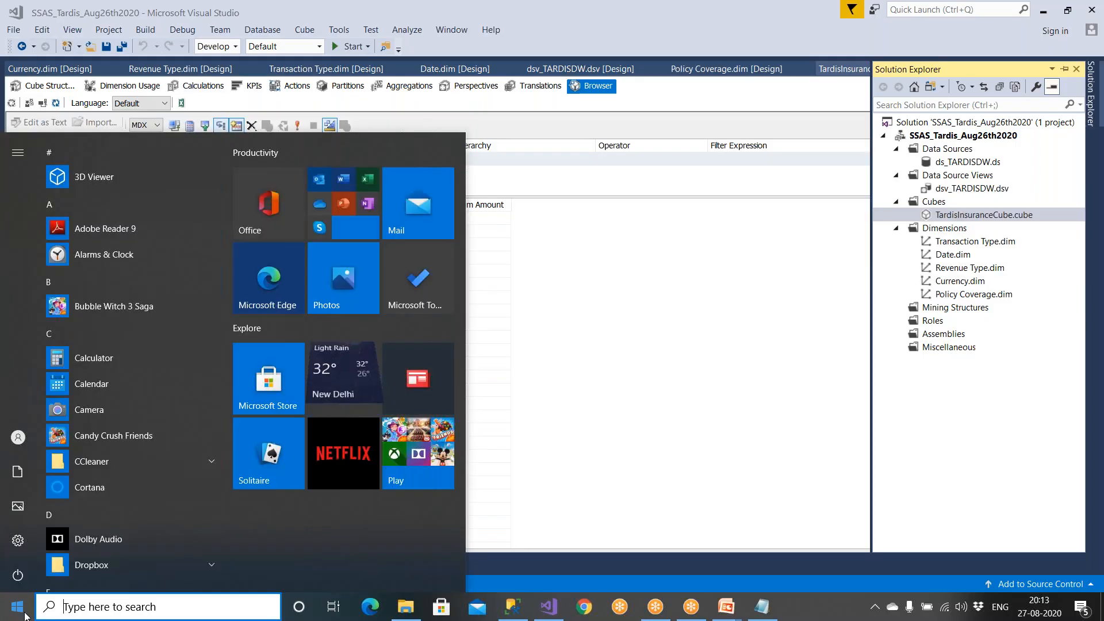
text(exce)
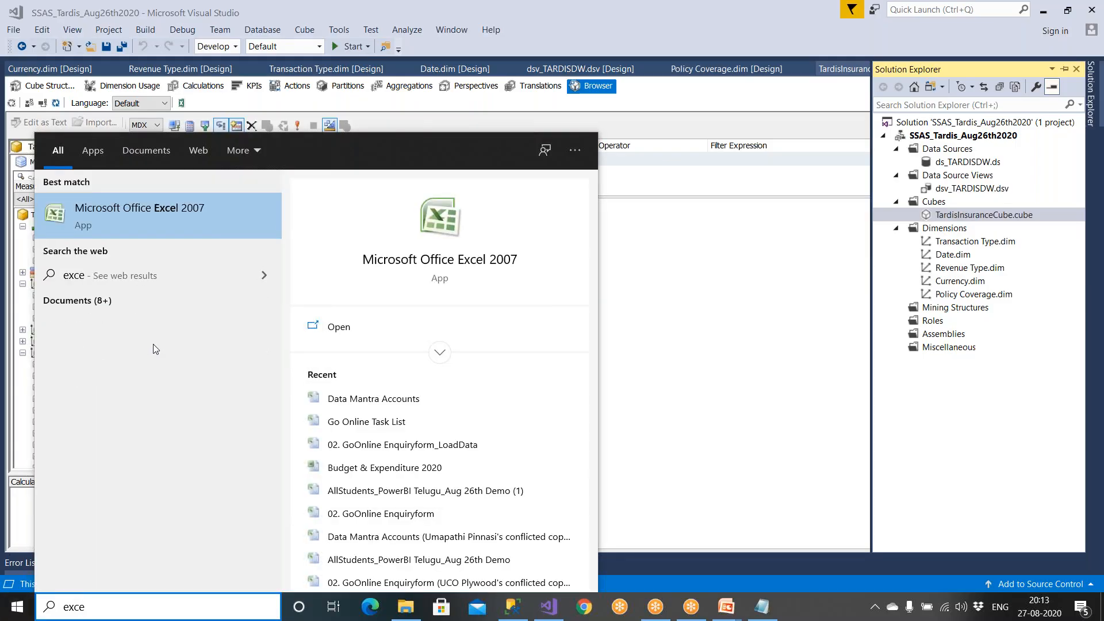
click(175, 222)
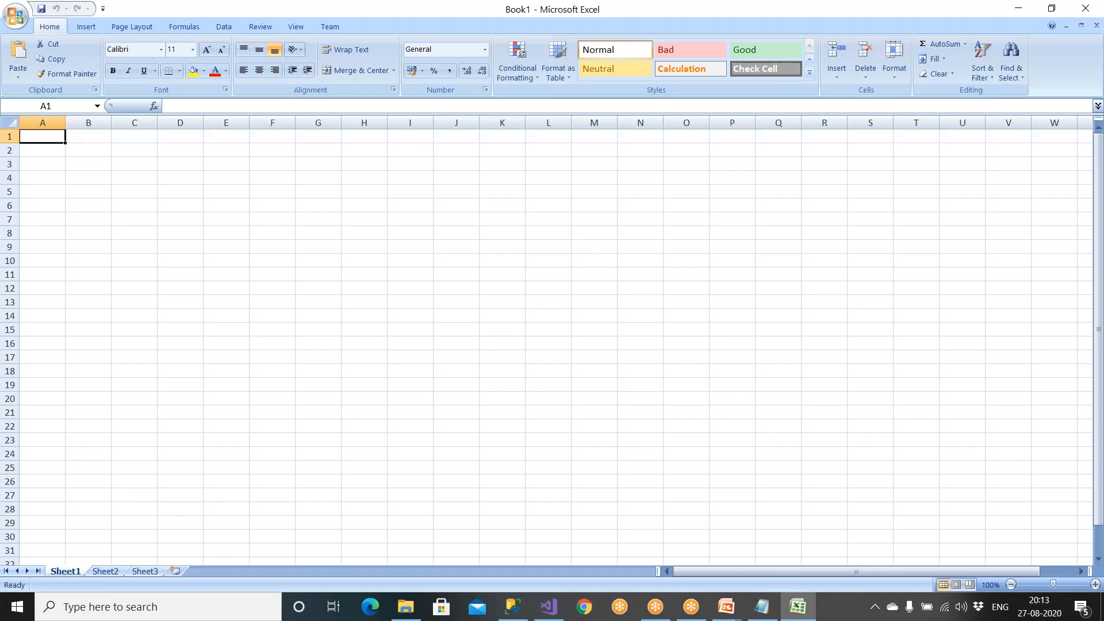
Start an external data connection from Analysis Services to the local server "." using Windows Authentication.
click(298, 31)
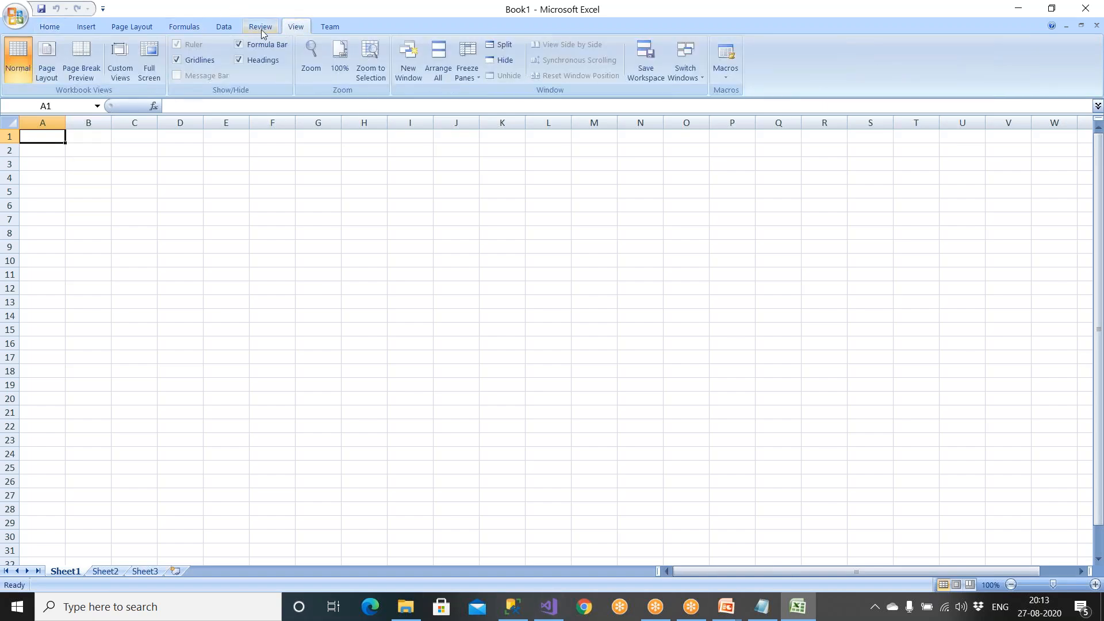
click(227, 29)
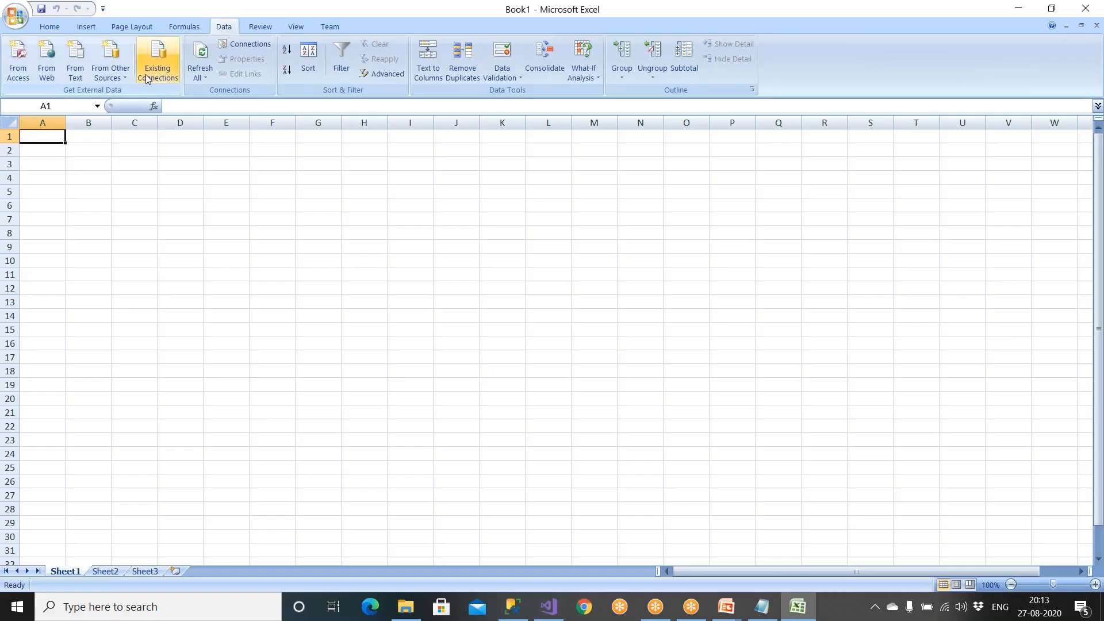
click(116, 74)
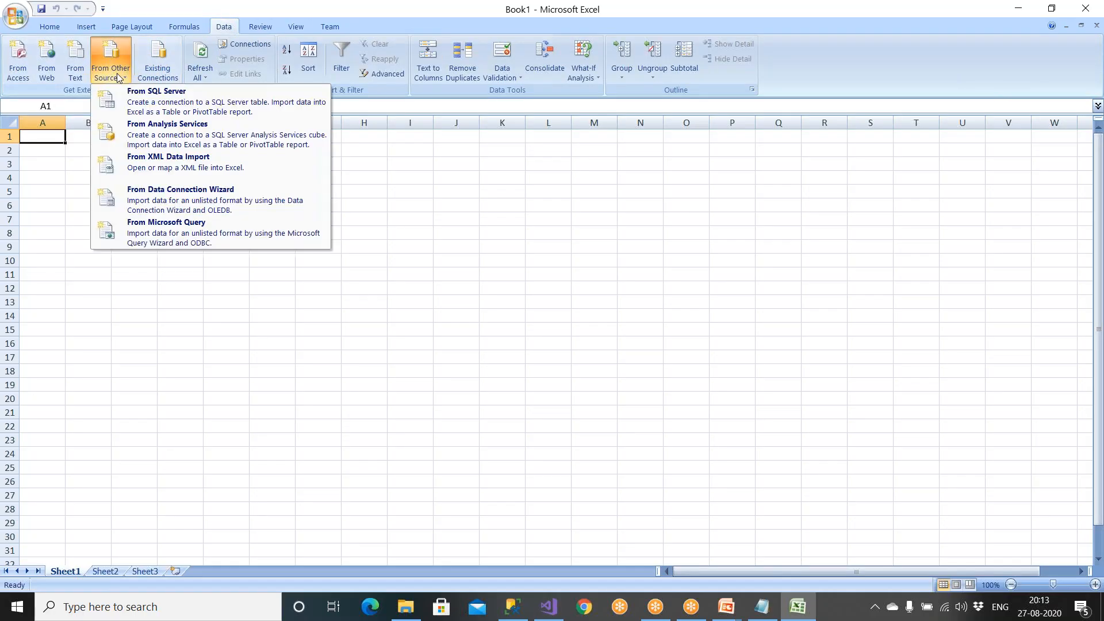
click(168, 136)
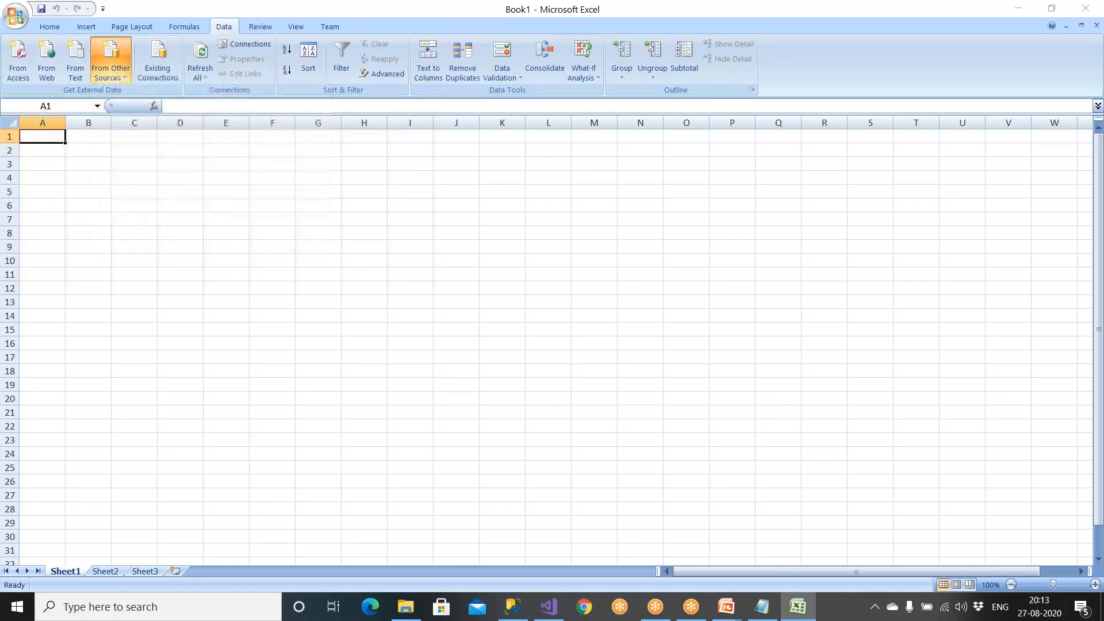
text(.)
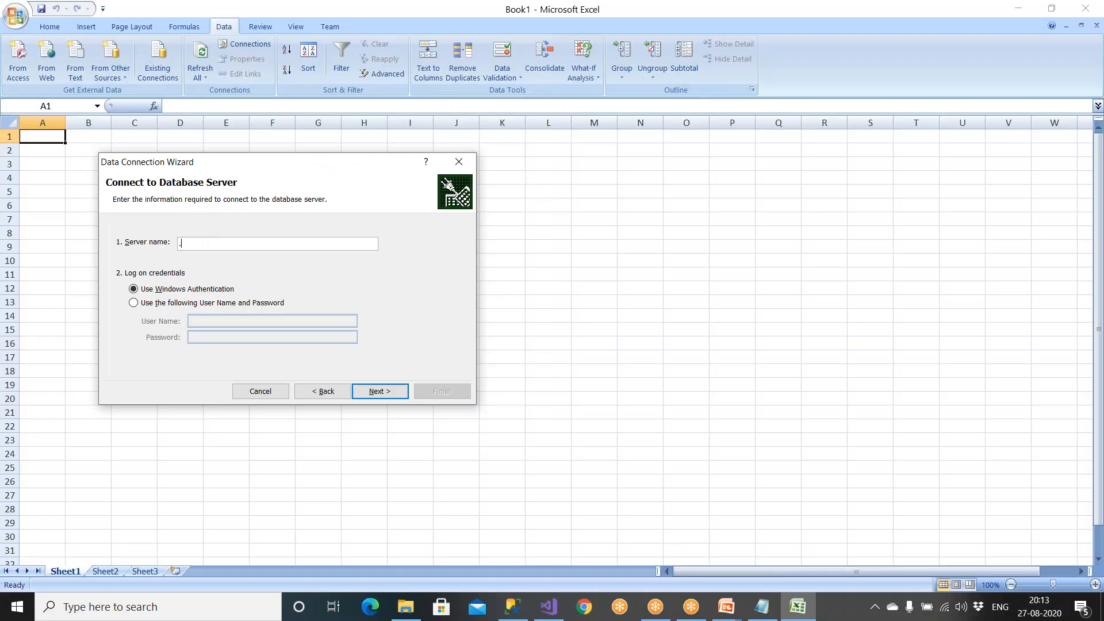
click(377, 391)
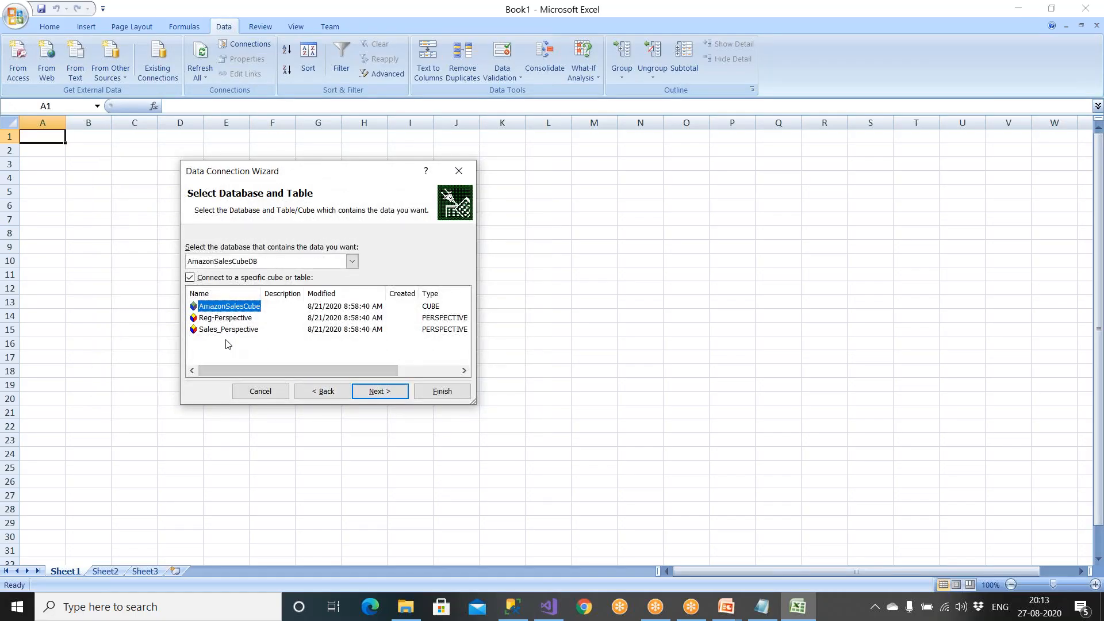
Connect to TardisInsuranceCube in the TardisInsuranceCubeDB database and import it as a PivotTable Report at $A$1 of the existing worksheet.
click(351, 263)
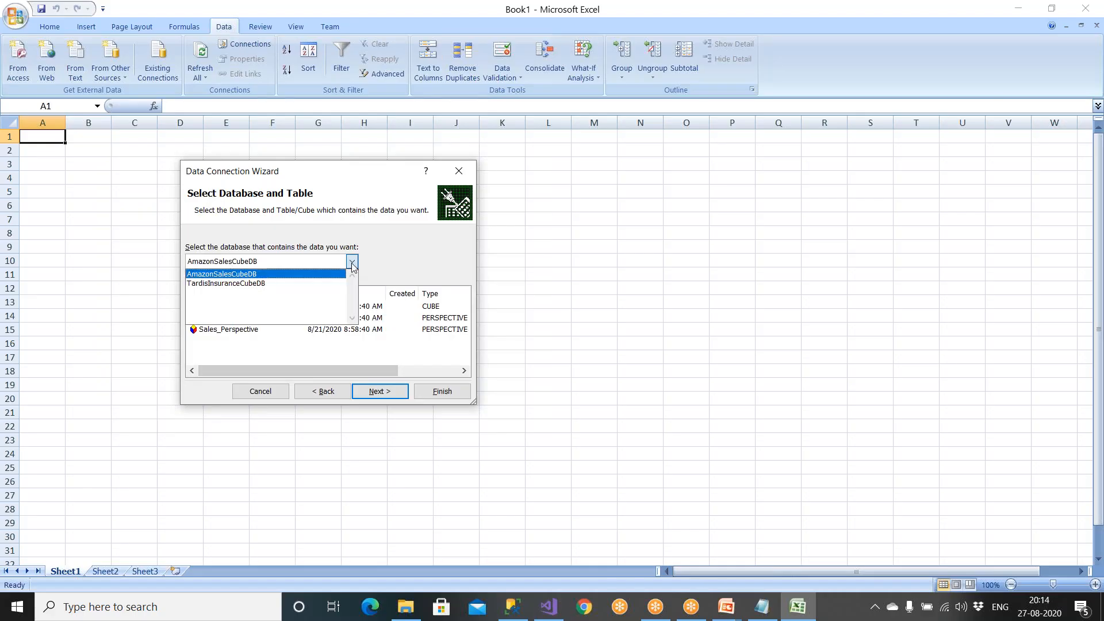
click(274, 283)
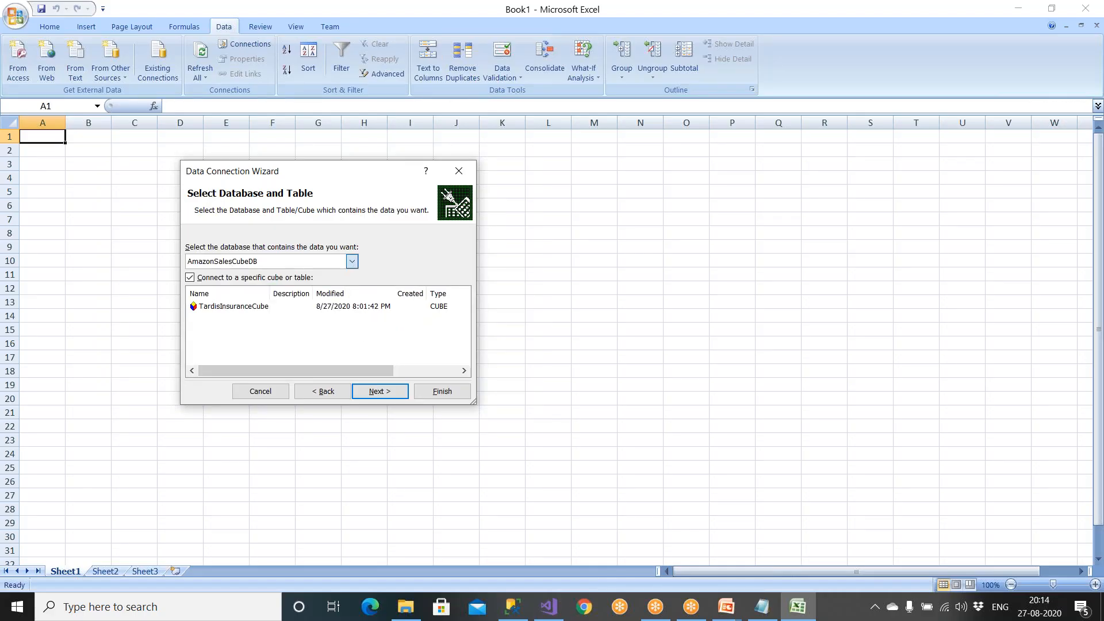
click(241, 310)
click(384, 391)
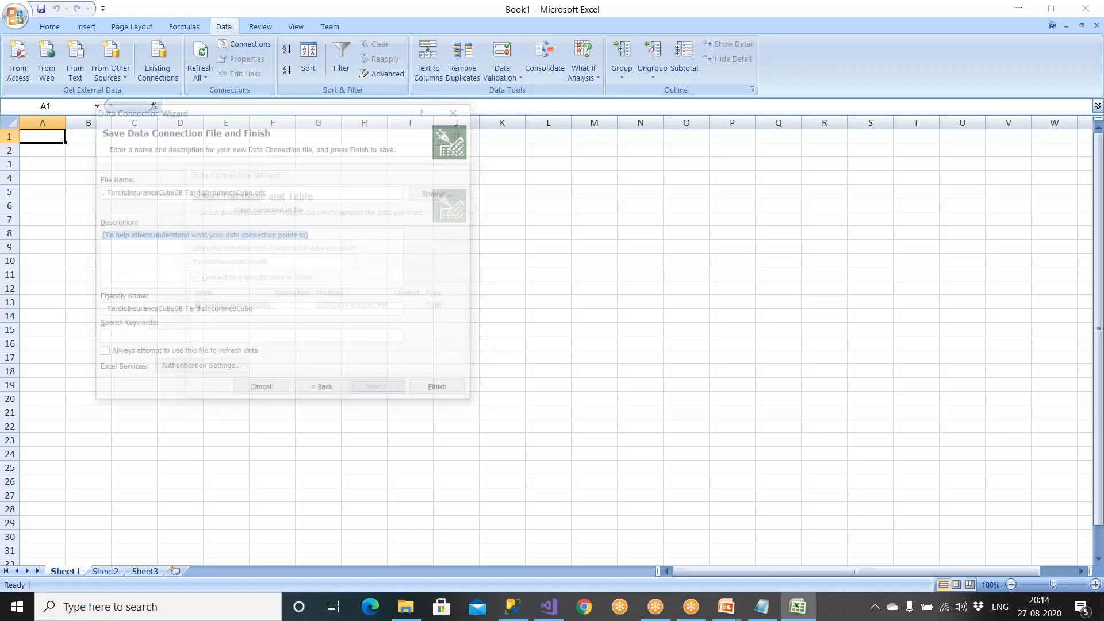
click(437, 386)
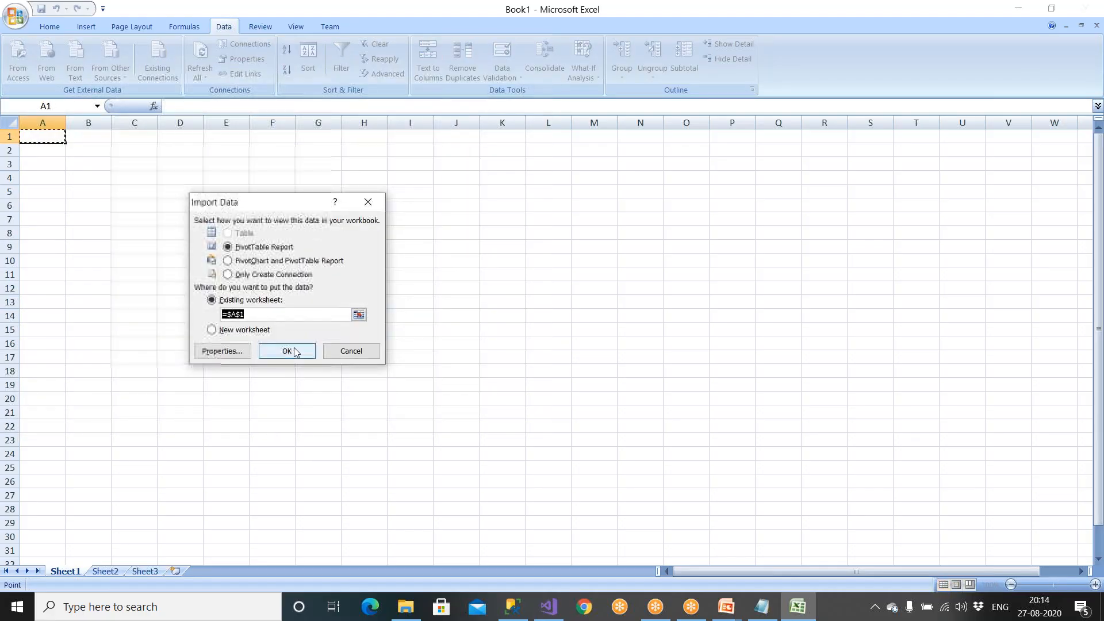
click(295, 351)
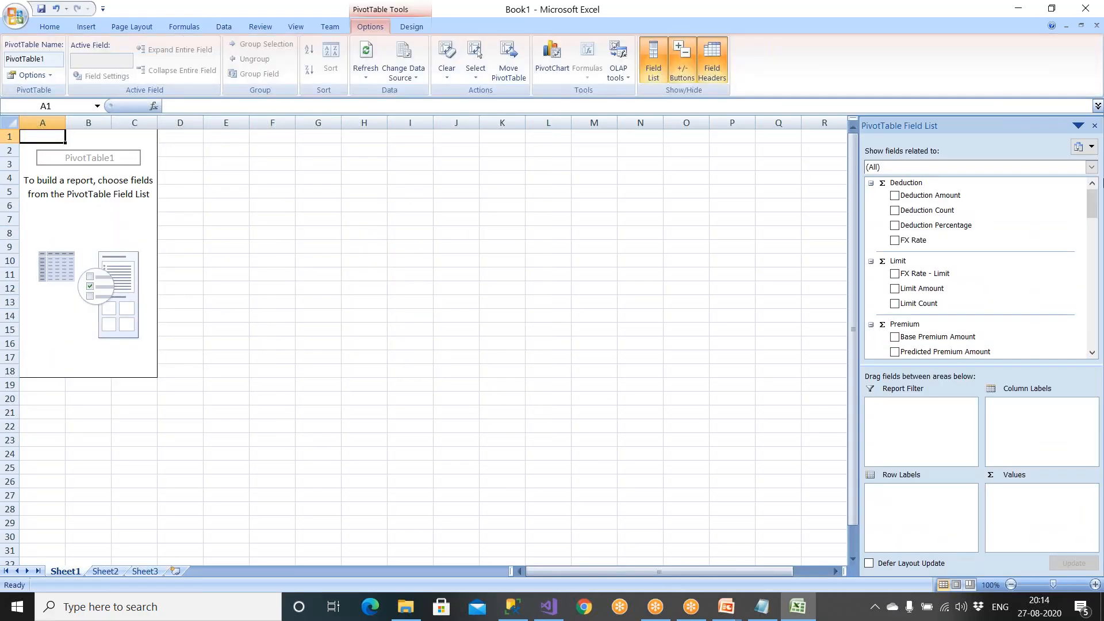
Show the FX Rate measure by Policy ID in the PivotTable and look through the policy rows.
drag(1092, 212, 1096, 336)
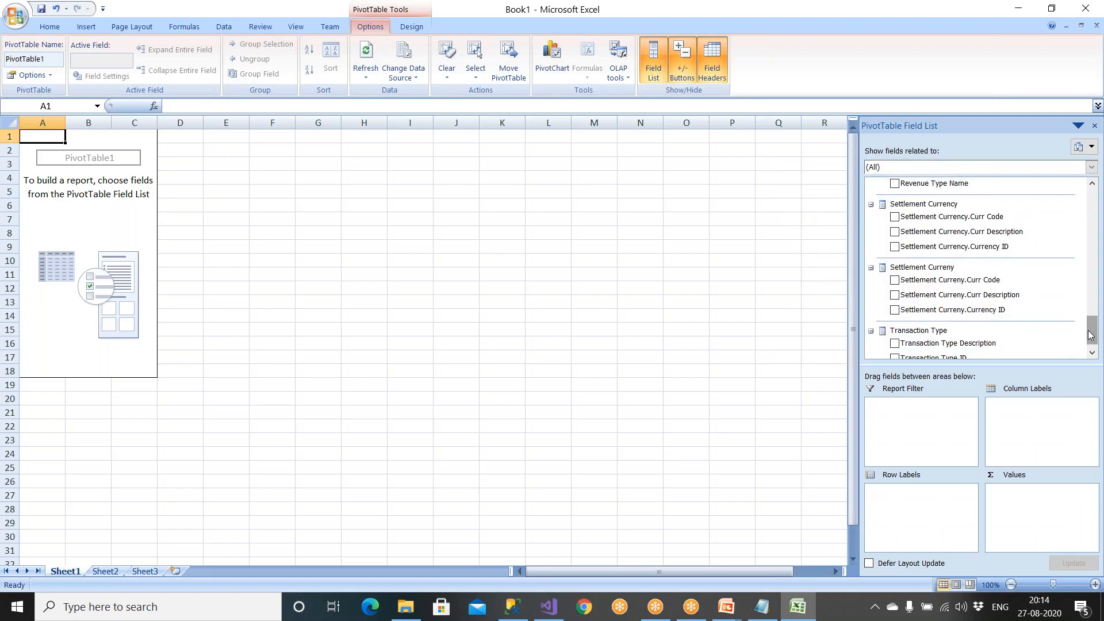
drag(1088, 334, 1091, 198)
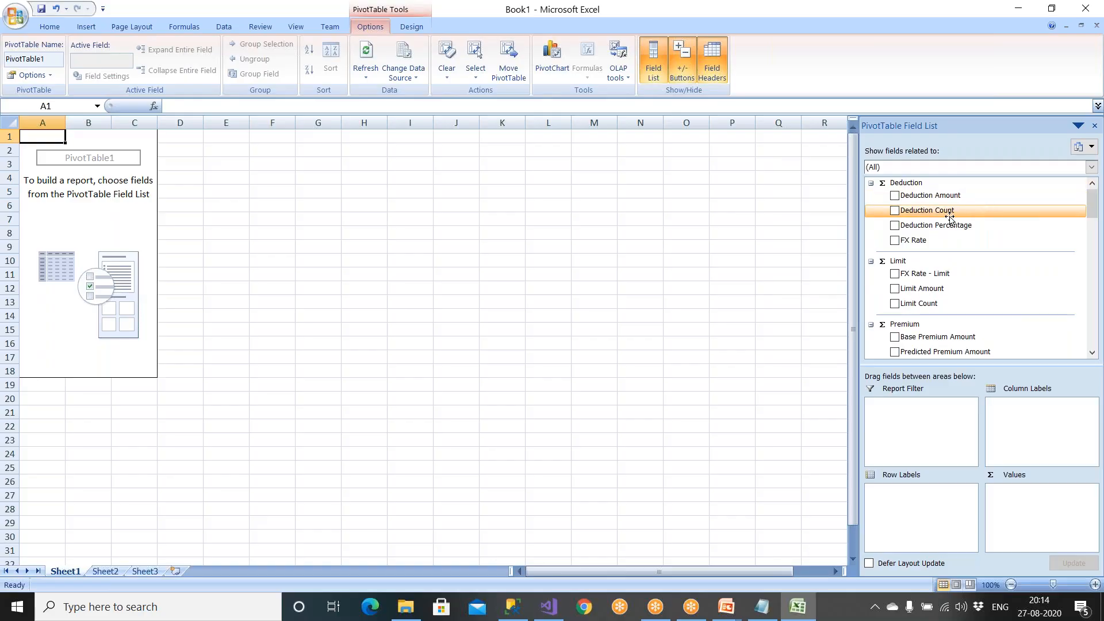
drag(922, 240, 1035, 514)
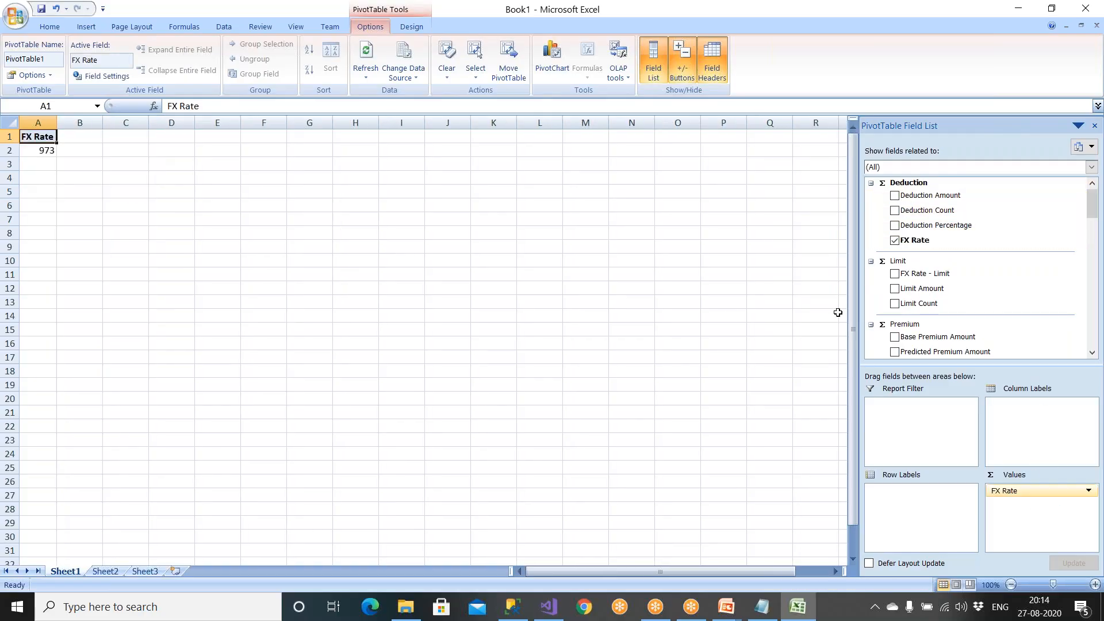
drag(1094, 214, 1095, 286)
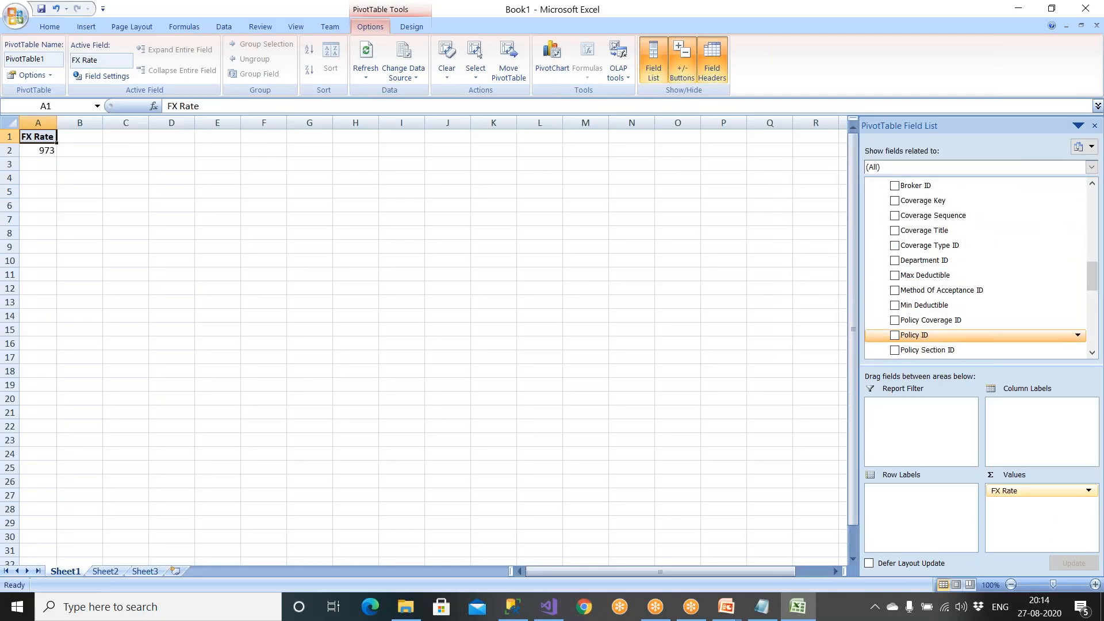
click(895, 335)
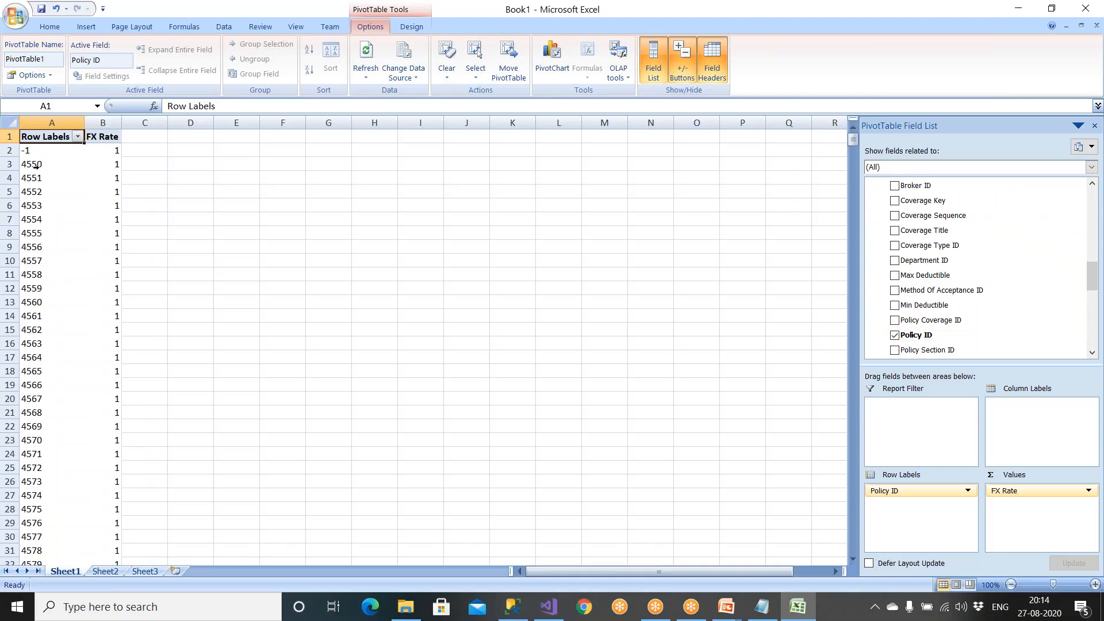
drag(36, 167, 51, 234)
click(109, 230)
click(114, 165)
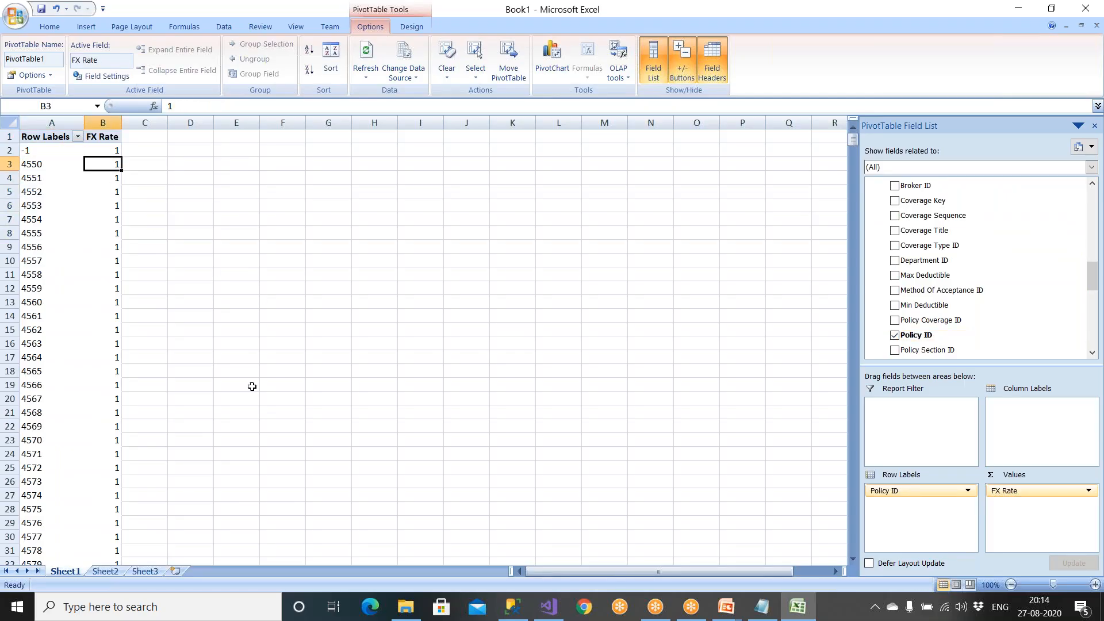
scroll(112, 333, down, 13)
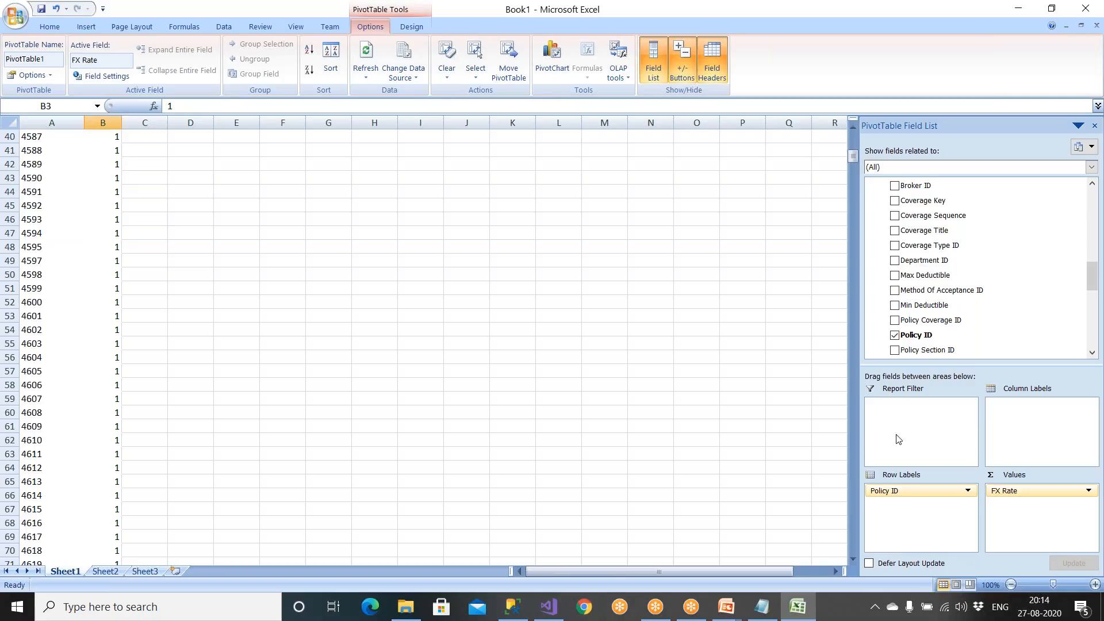
Replace FX Rate with Deduction Amount in the PivotTable values and add Limit Amount as a second measure.
drag(1010, 490, 977, 276)
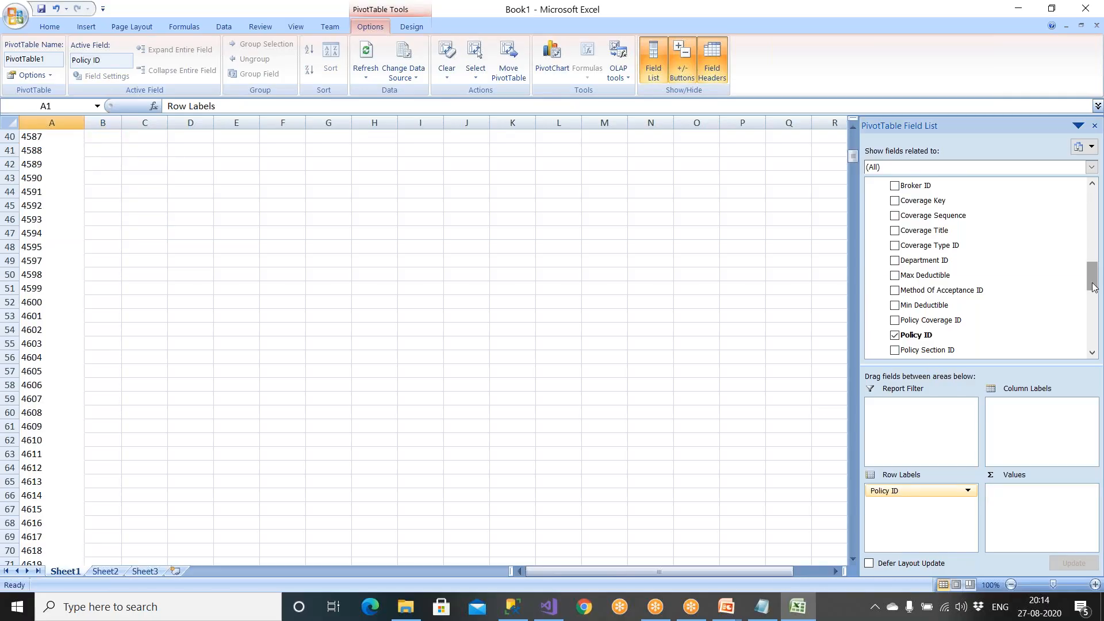
scroll(1069, 230, up, 5)
drag(947, 197, 1032, 506)
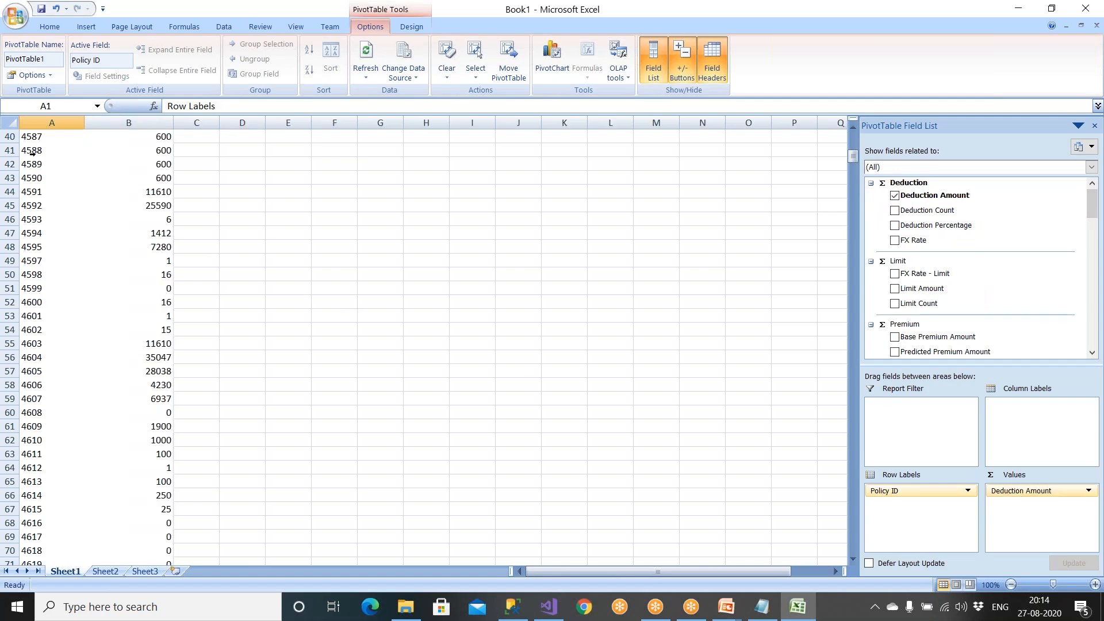
drag(32, 152, 138, 151)
scroll(138, 151, up, 13)
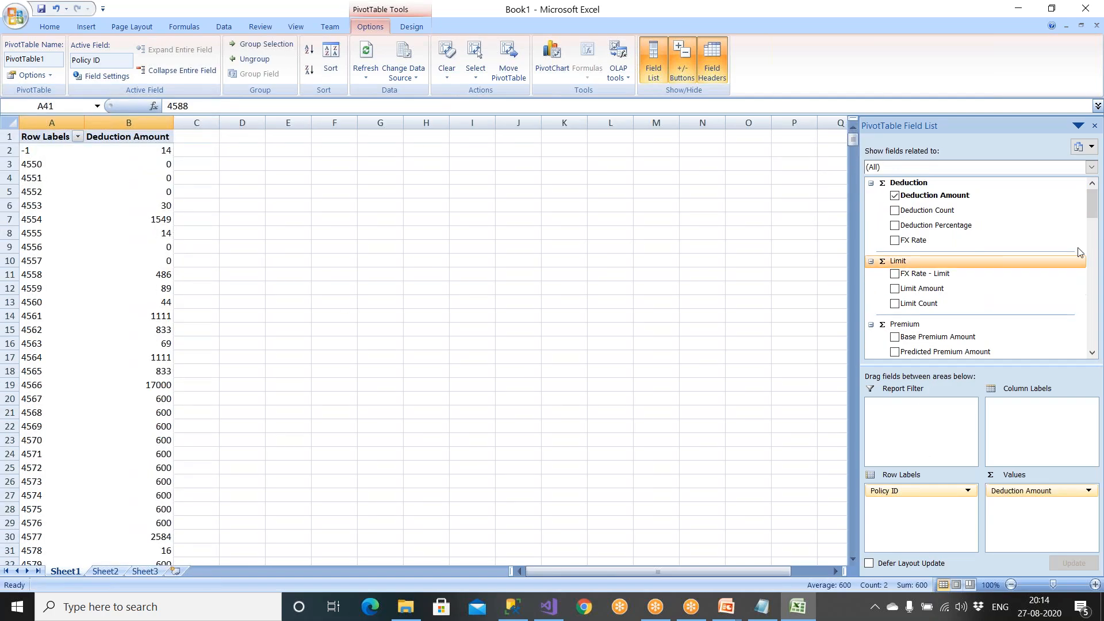
click(932, 292)
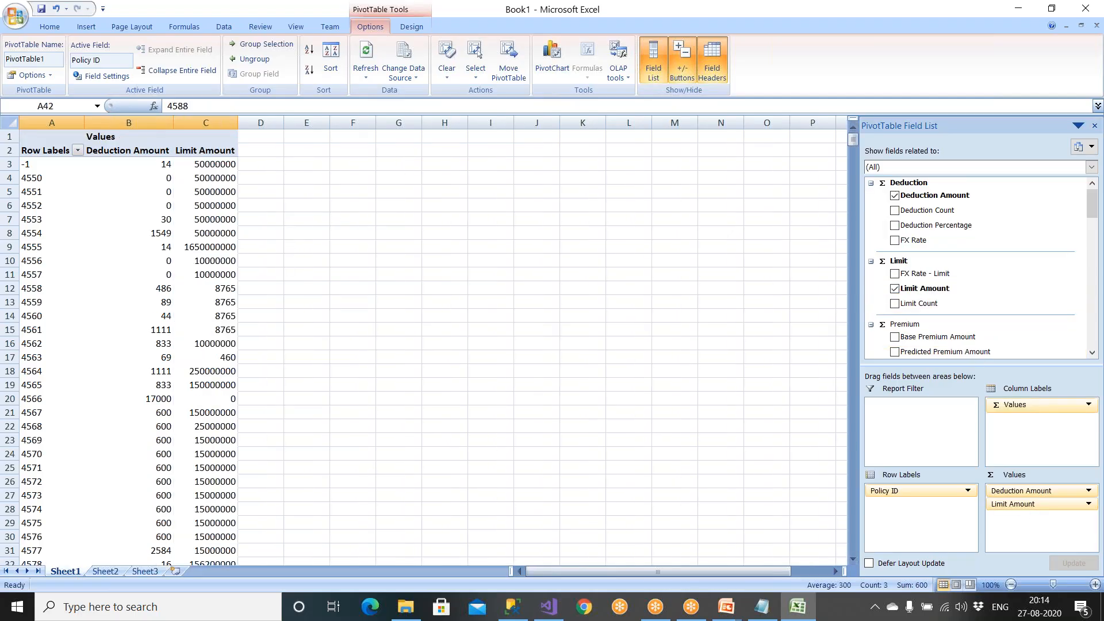
Replace Policy ID with the Date dimension's YrHierarchy in the PivotTable row labels.
drag(888, 491, 667, 444)
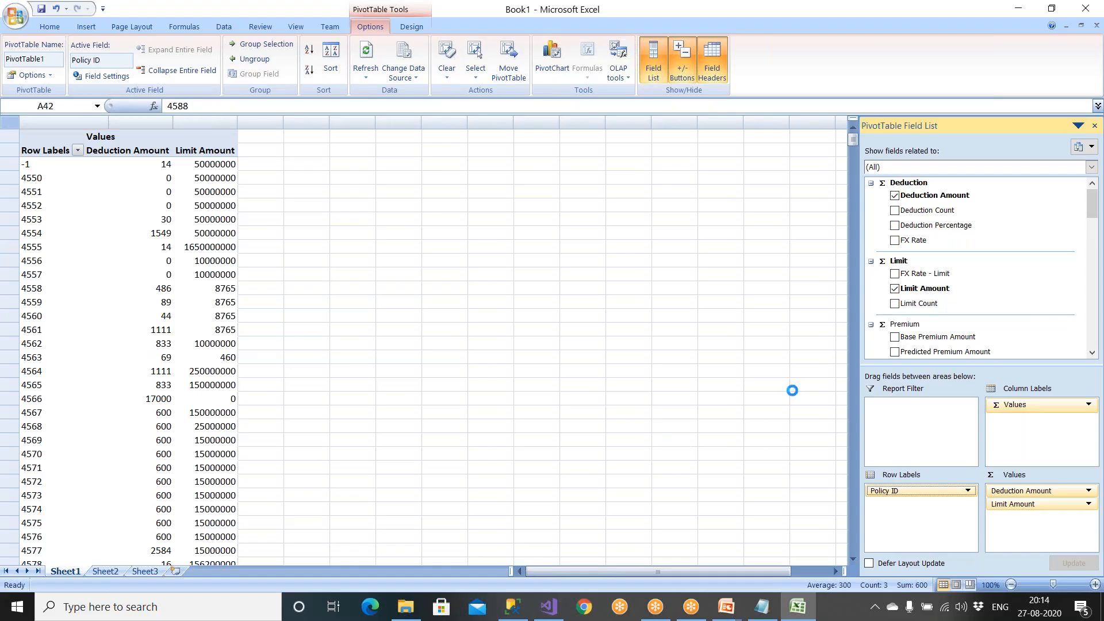
scroll(952, 325, down, 15)
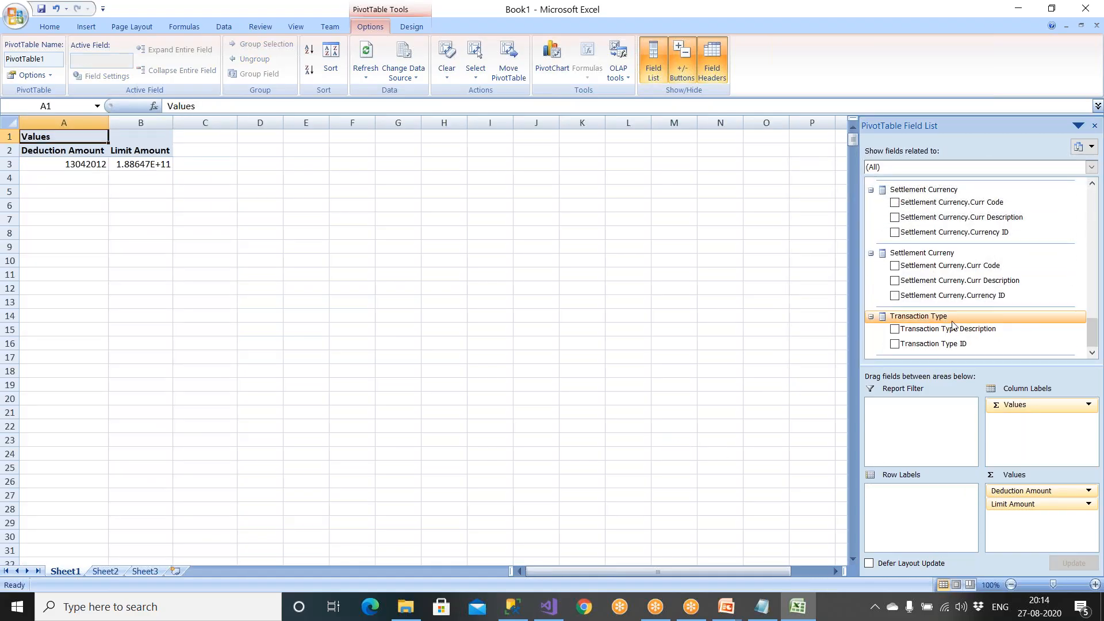
scroll(930, 261, up, 2)
scroll(930, 261, up, 8)
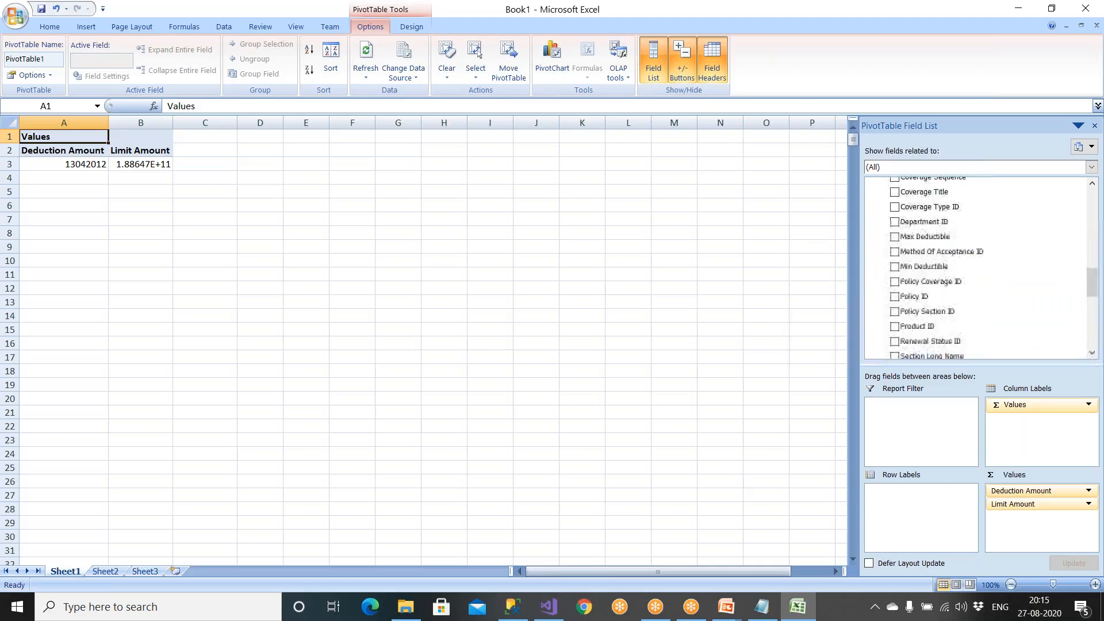
scroll(930, 262, up, 6)
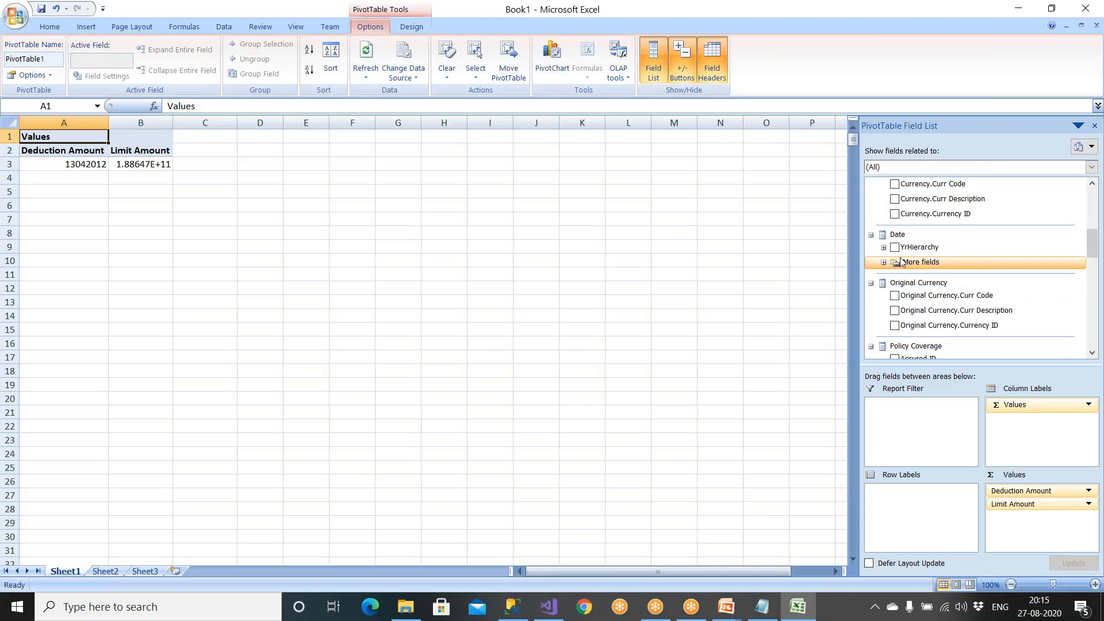
click(884, 248)
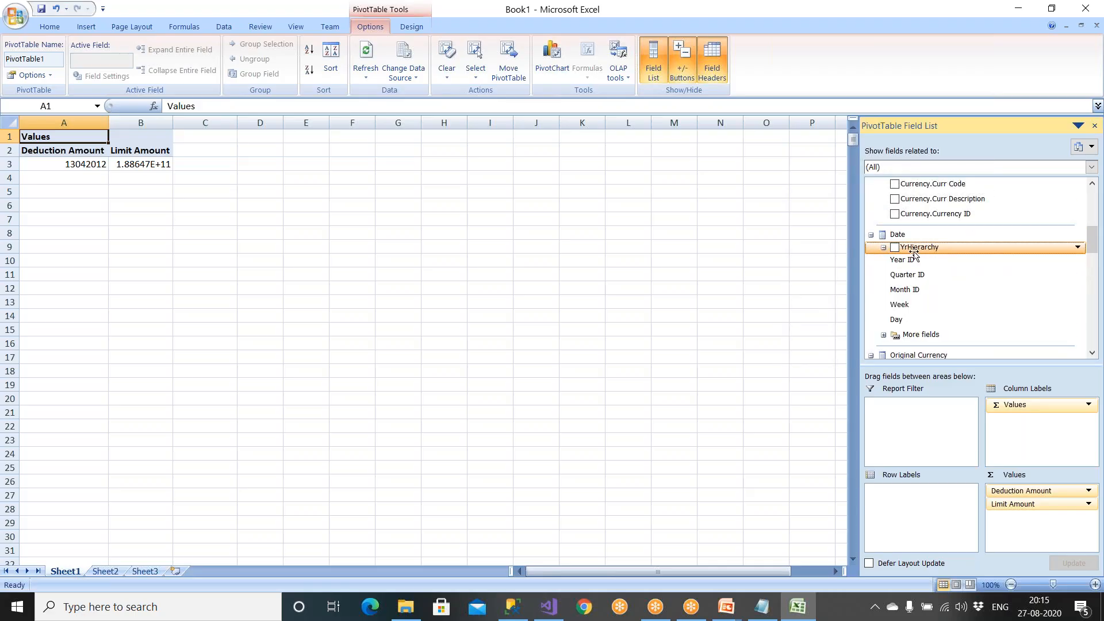
drag(914, 253, 918, 517)
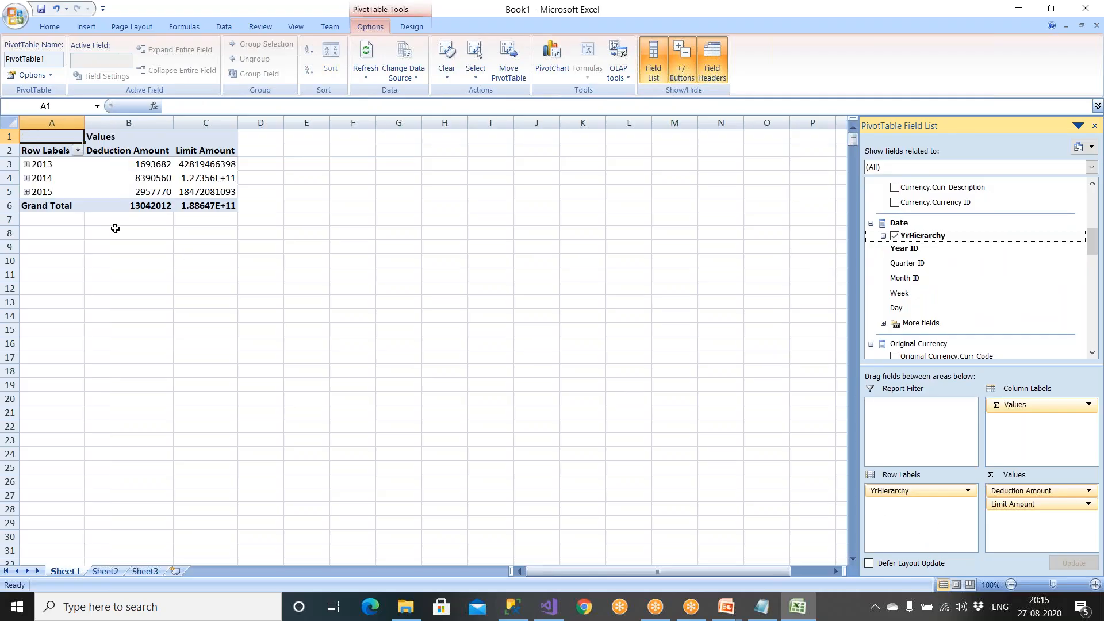
Drill down in 2013 through quarter 3 and month 9 to the days of weeks 39 and 40.
click(27, 165)
click(37, 178)
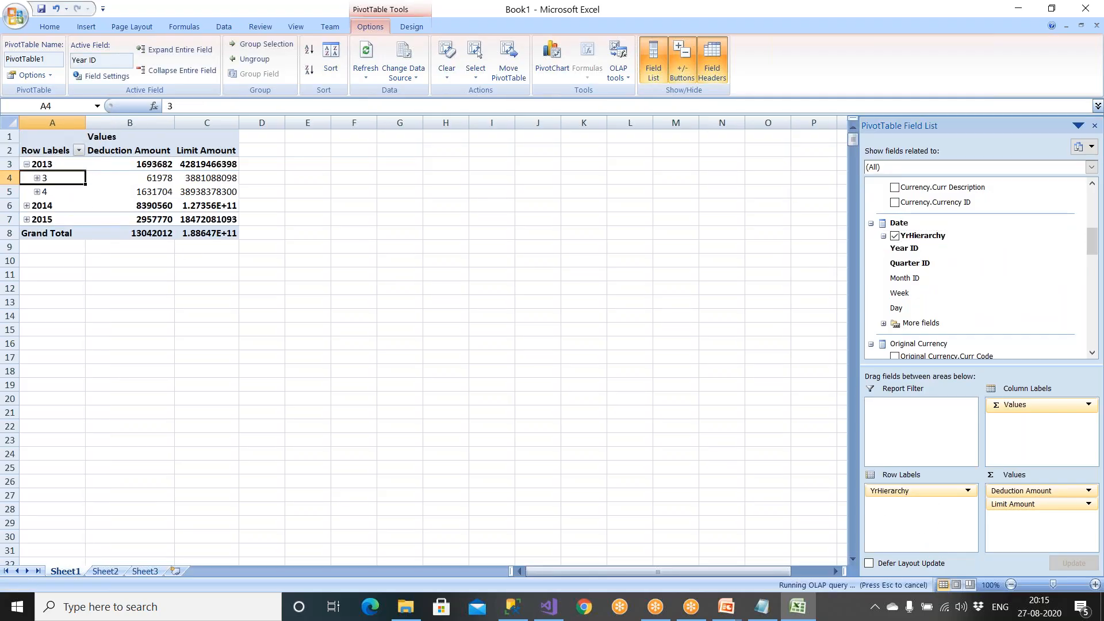
click(47, 192)
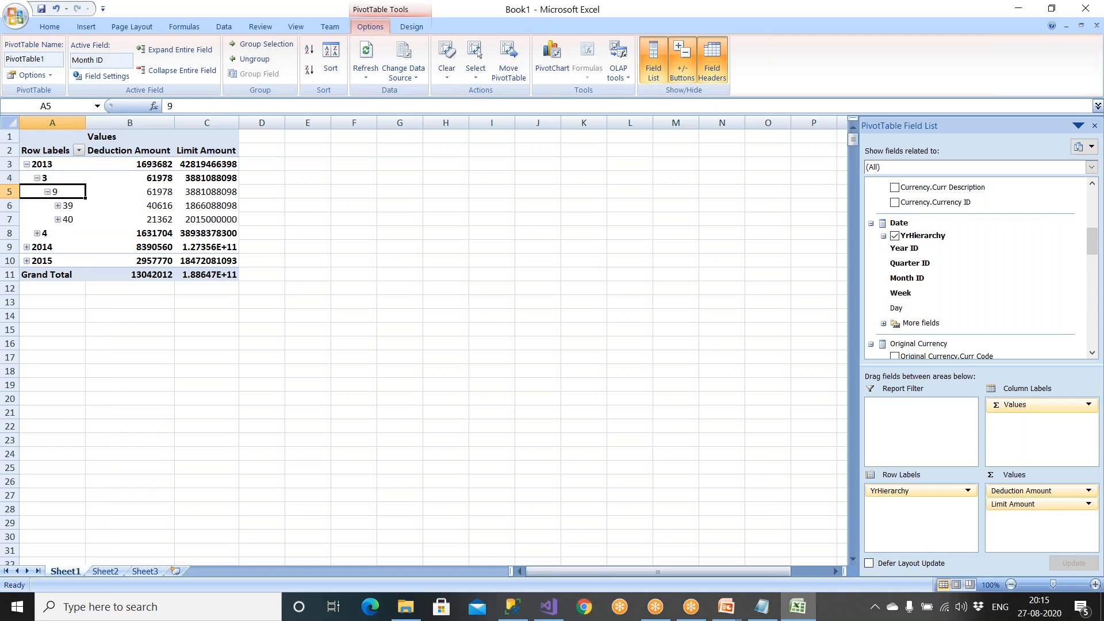
click(58, 206)
click(78, 235)
click(58, 261)
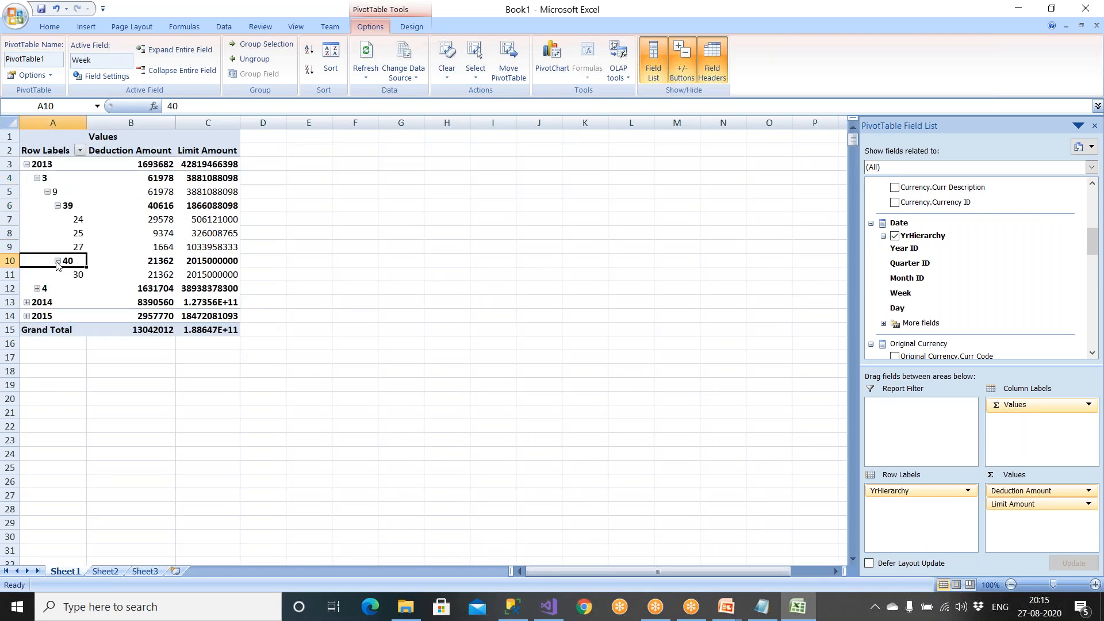
Collapse the 2013 rows and expand 2015 to quarter level.
click(26, 164)
click(26, 192)
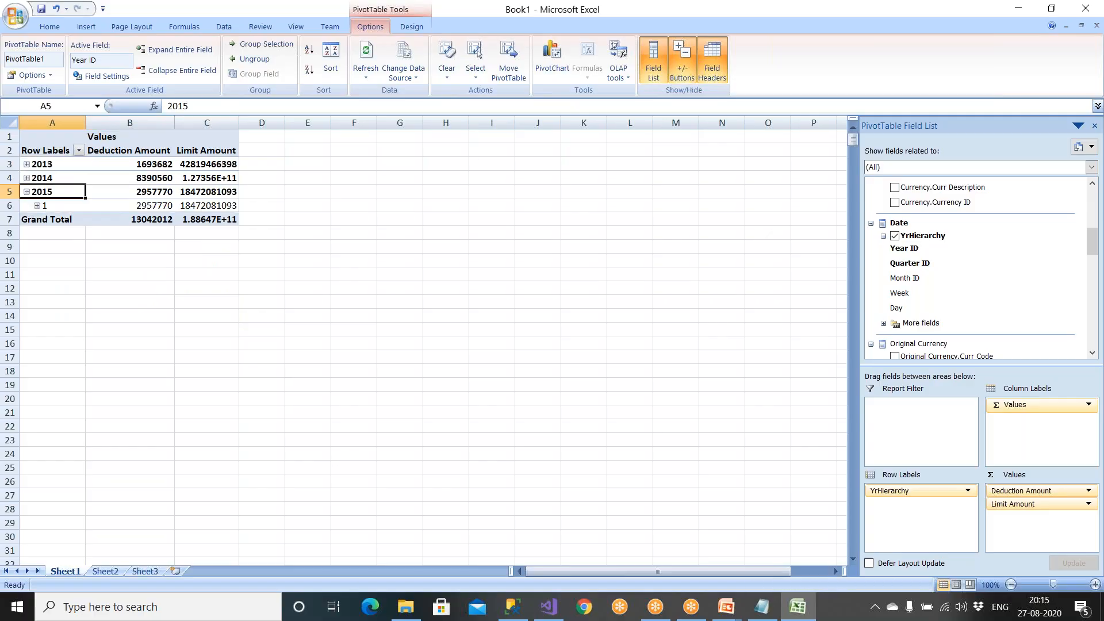
Drill into quarter 1 of 2015 through month 1 and collapse the quarter again.
click(36, 206)
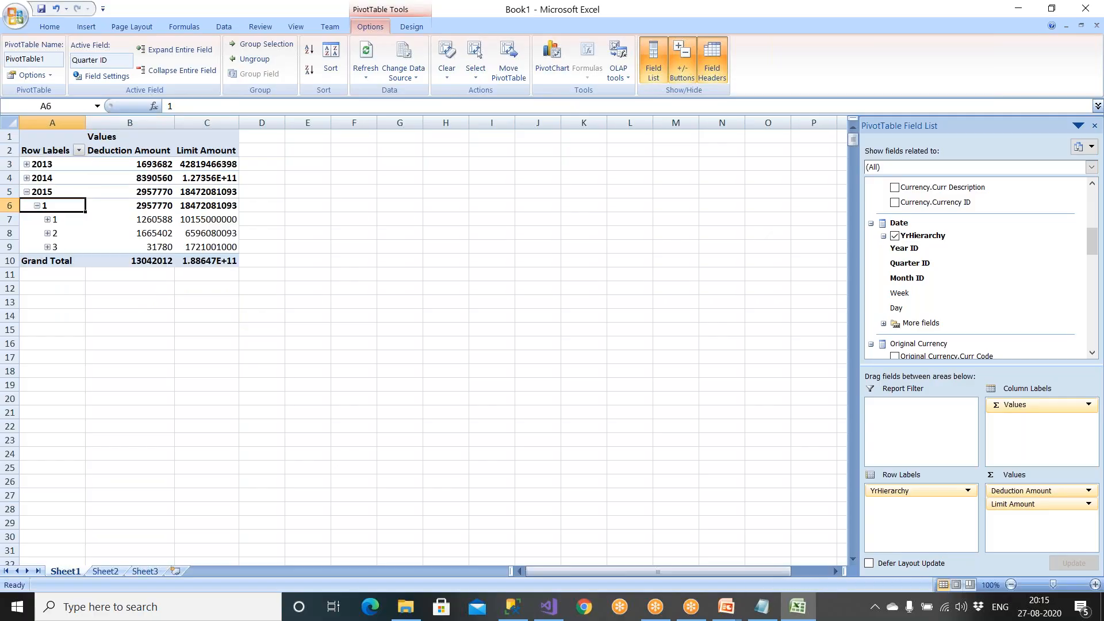
click(47, 219)
click(37, 206)
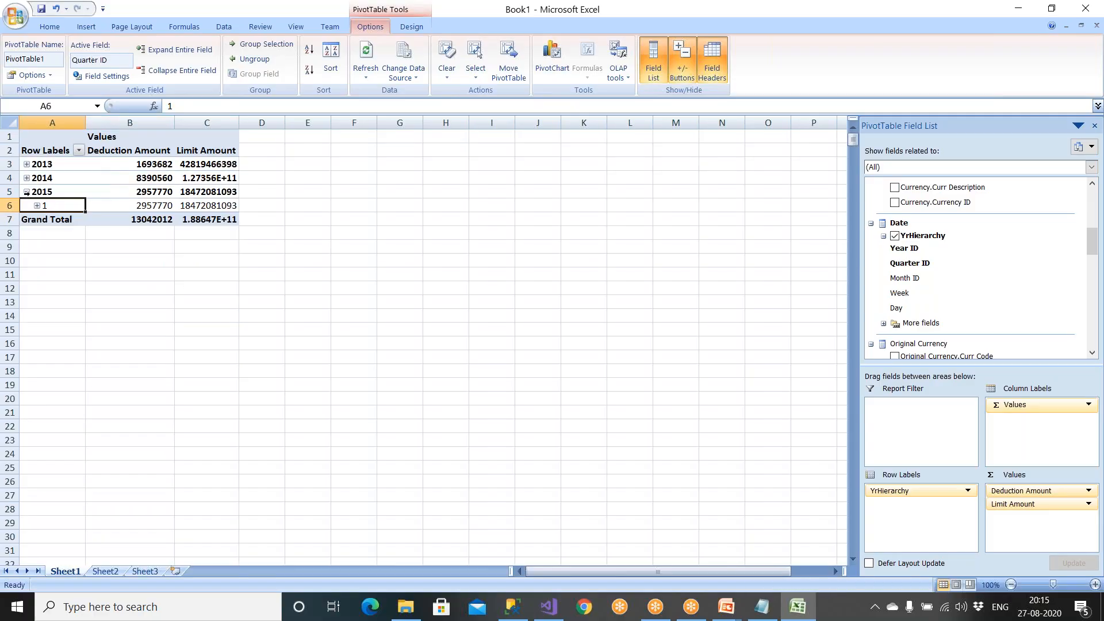
click(26, 192)
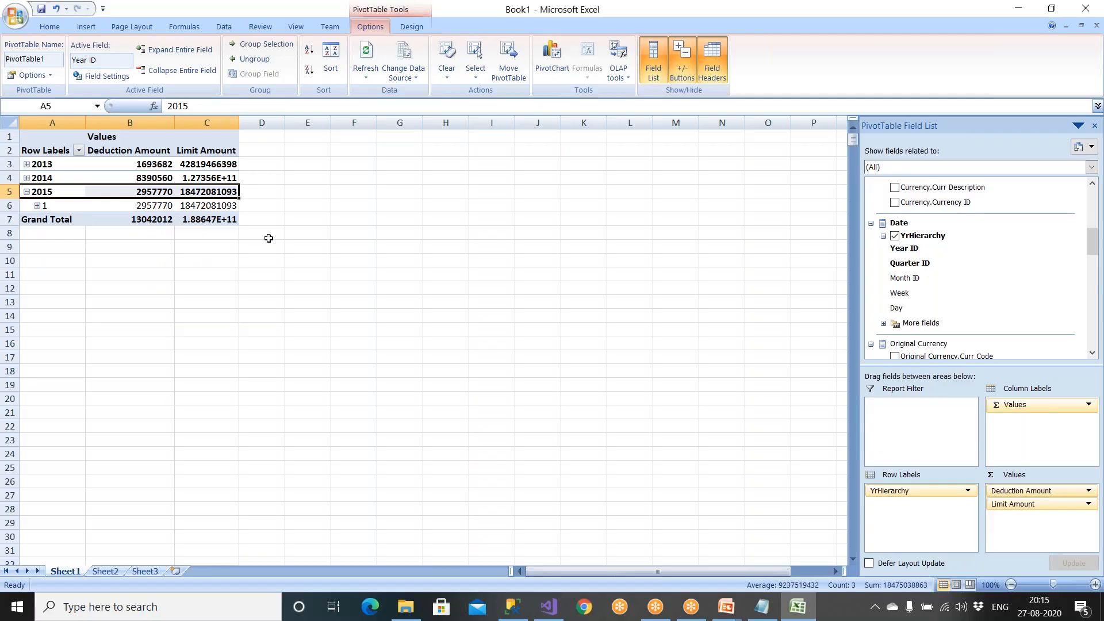
Insert a stacked 3-D column PivotChart from the Deduction Amount values in B3:B6 and move it beside the PivotTable.
click(282, 272)
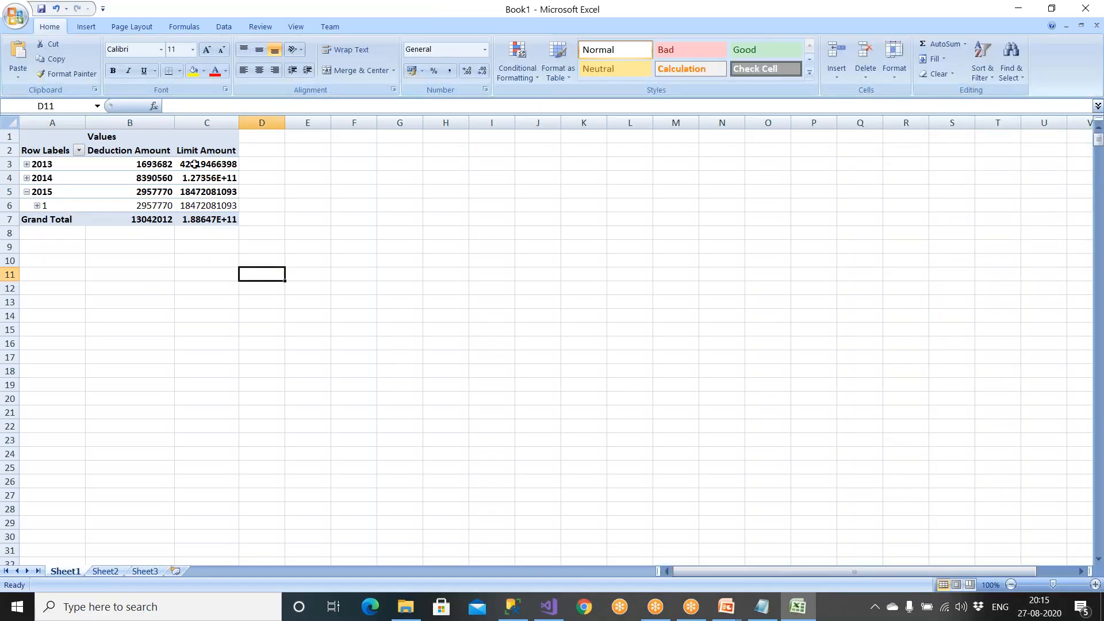
drag(194, 164, 207, 205)
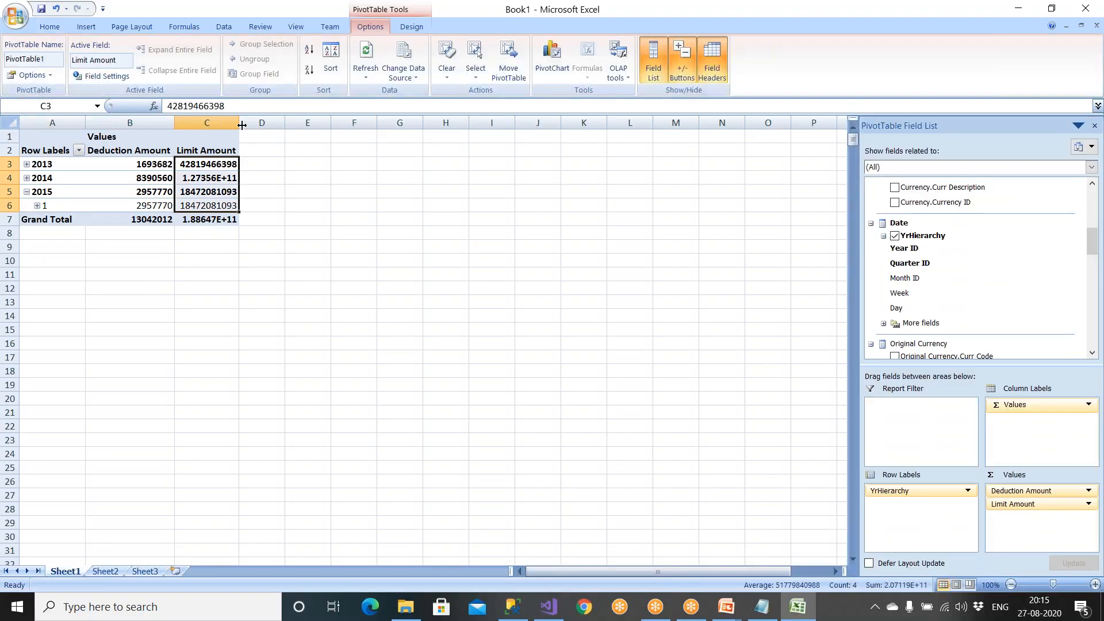
click(400, 275)
drag(160, 196, 159, 206)
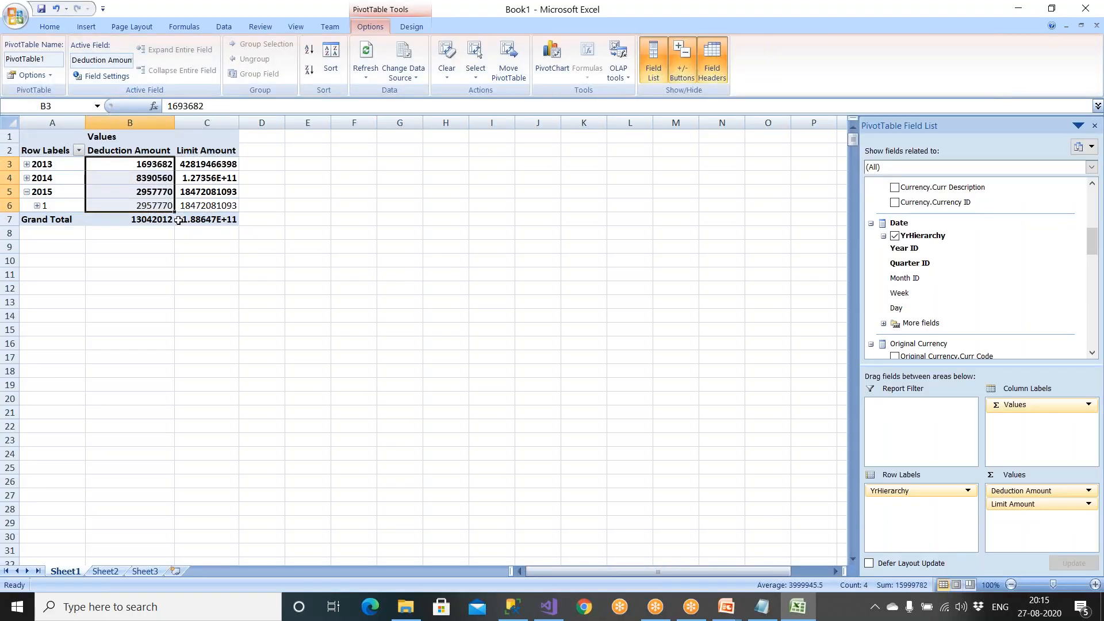
click(179, 224)
drag(135, 164, 140, 206)
click(86, 26)
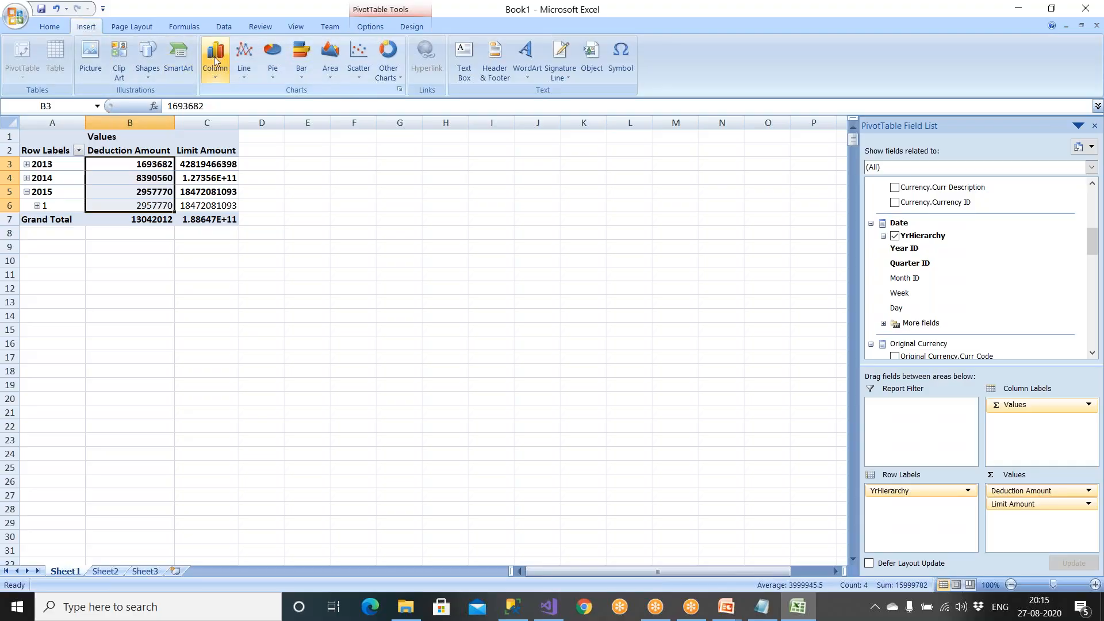
click(214, 62)
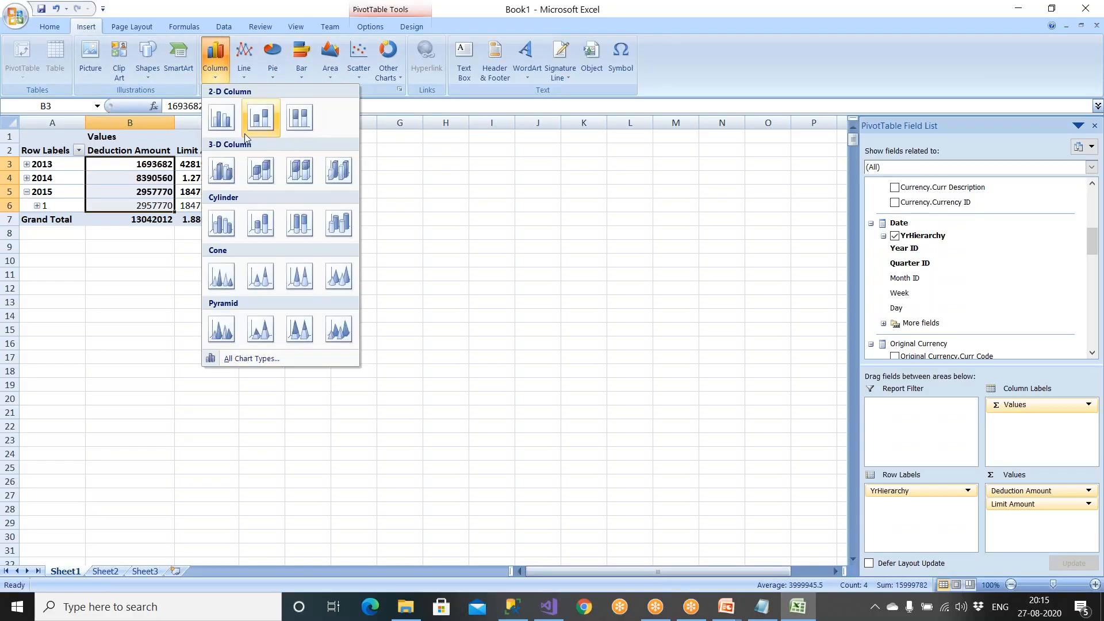
click(257, 170)
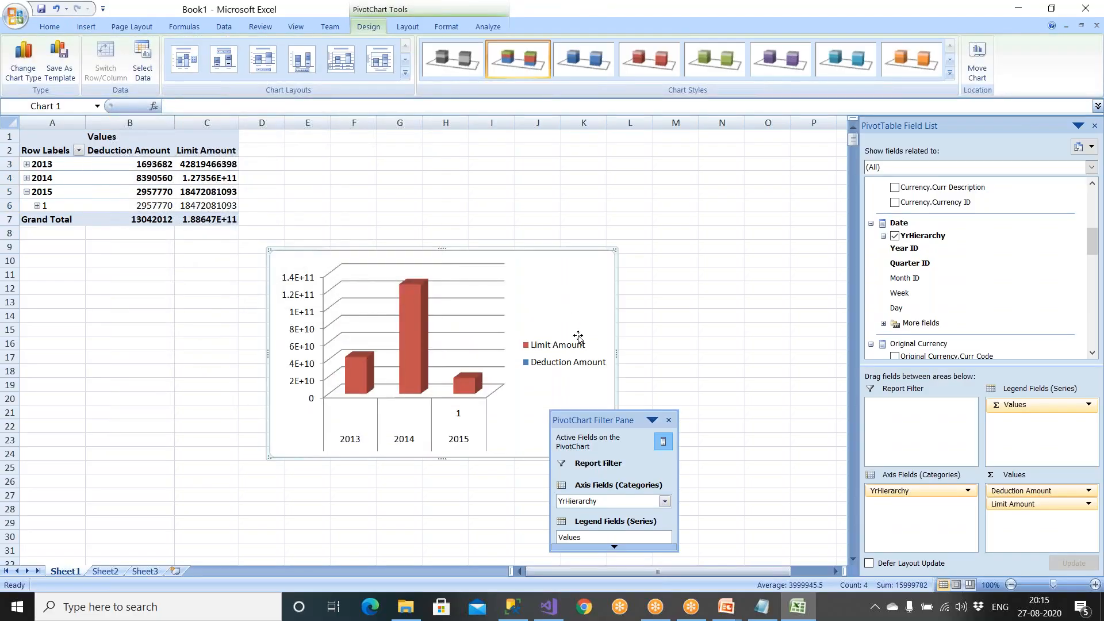
drag(578, 338, 594, 257)
click(757, 386)
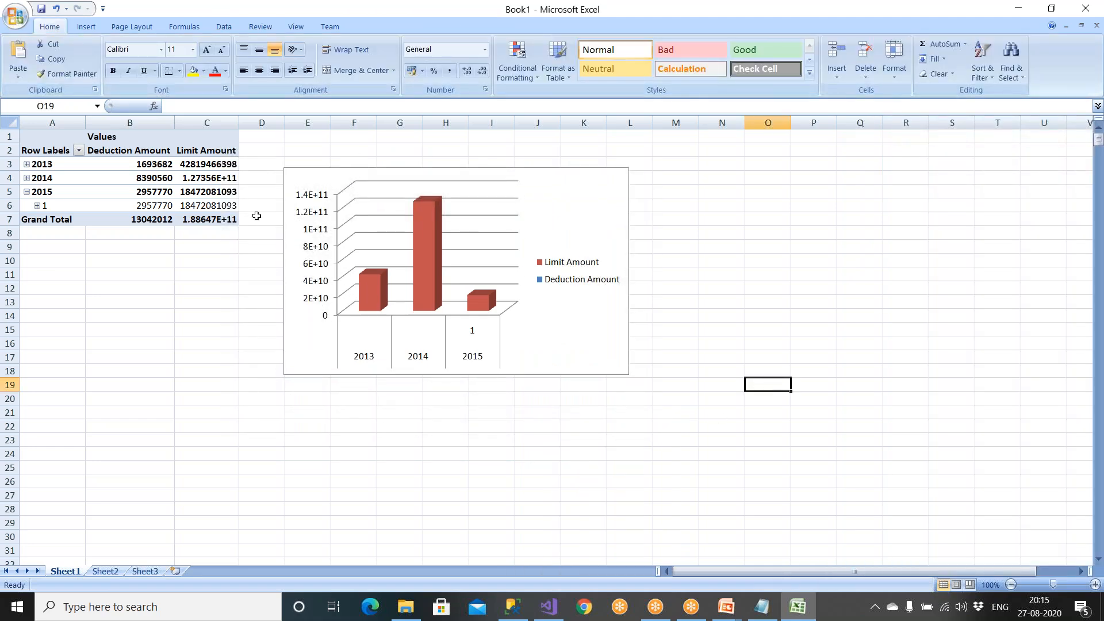
Insert a second stacked 3-D column PivotChart from the Limit Amount values in C3:C6 and place it below the PivotTable.
drag(228, 165, 222, 206)
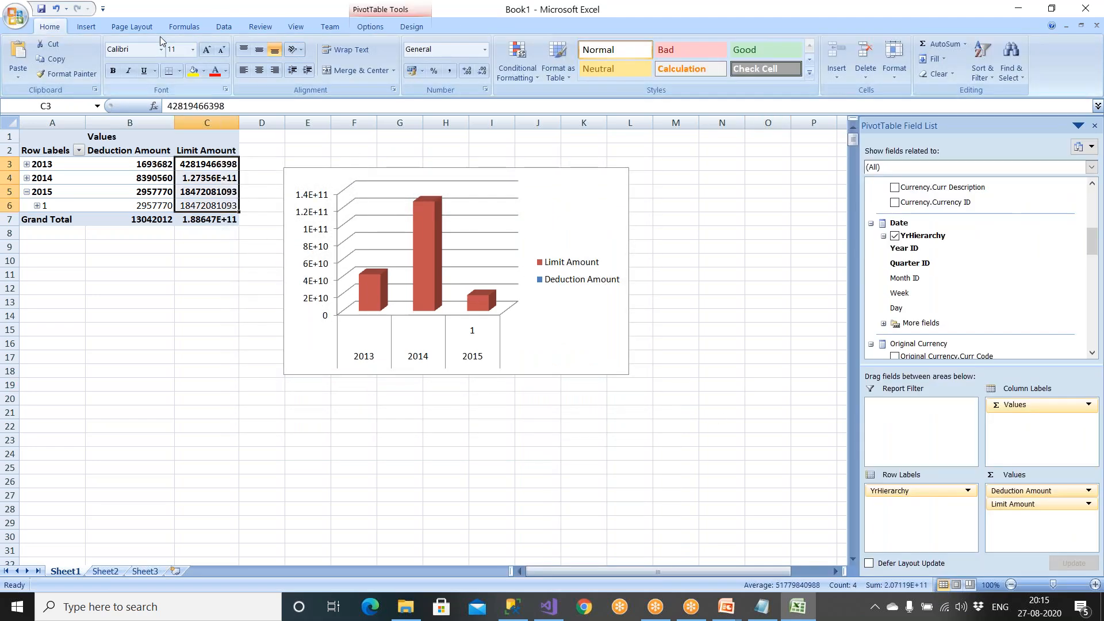
click(95, 31)
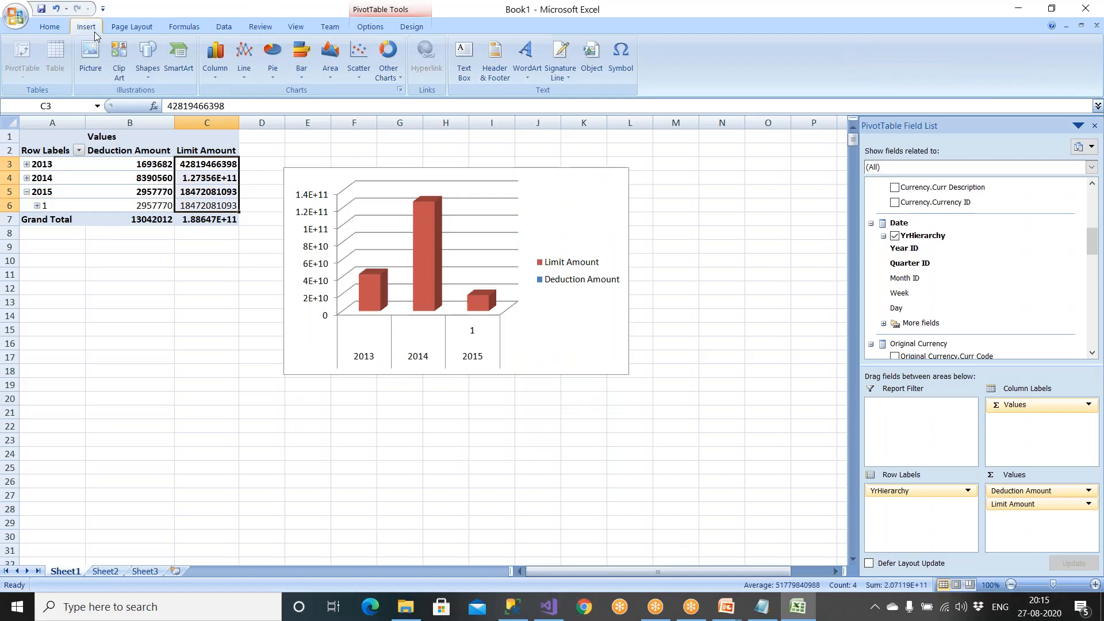
click(215, 57)
click(258, 176)
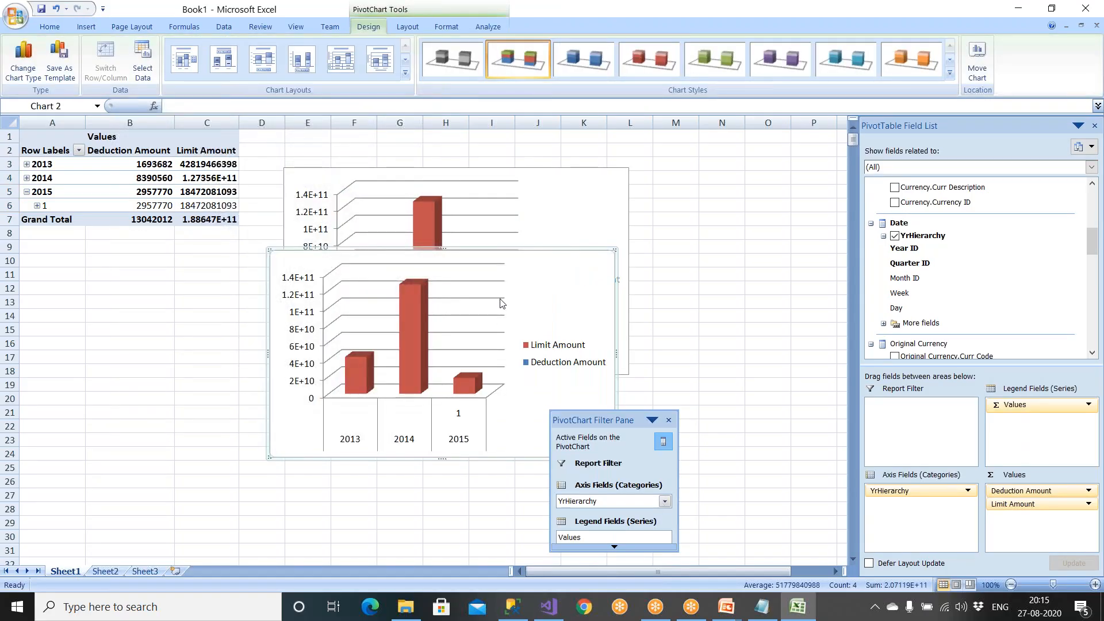
drag(447, 345, 208, 439)
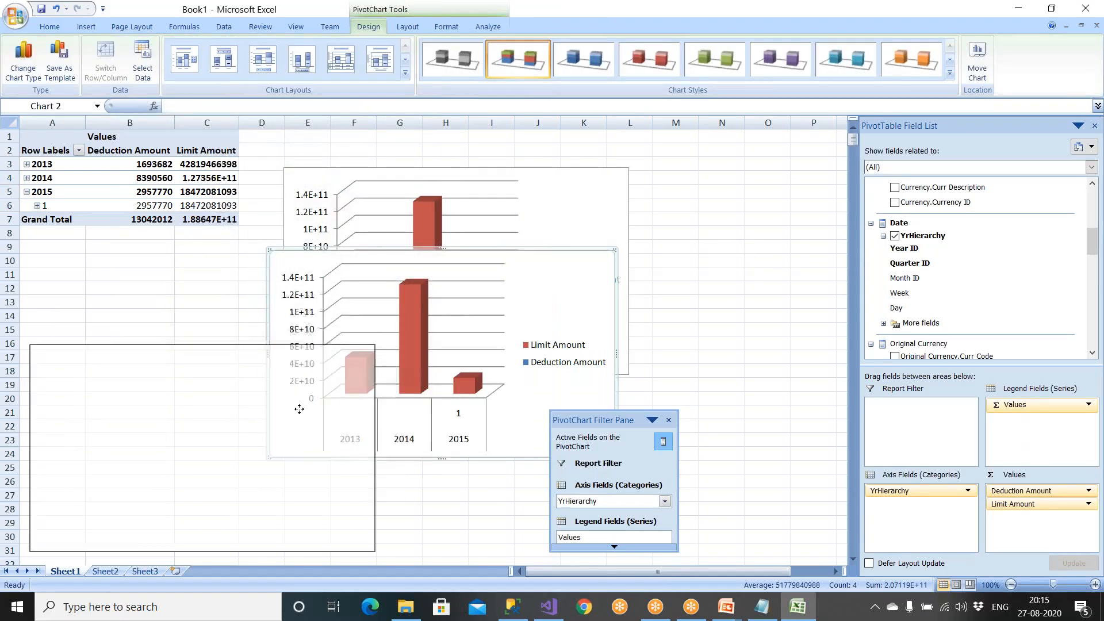
Compare the two PivotCharts and close the PivotChart Filter Pane.
click(568, 268)
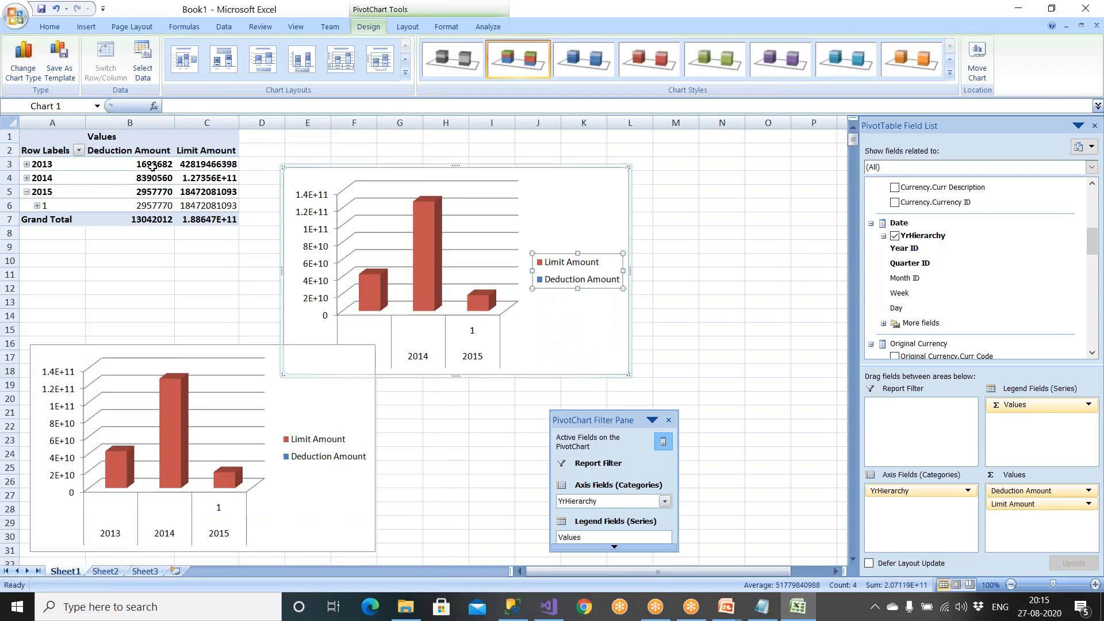
click(253, 517)
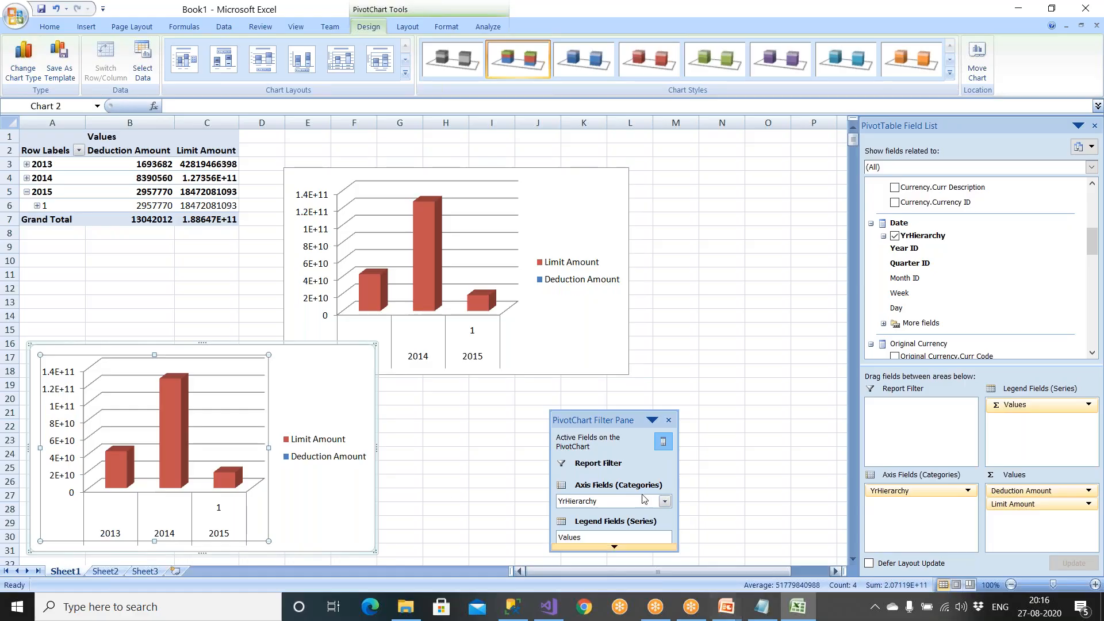
click(668, 421)
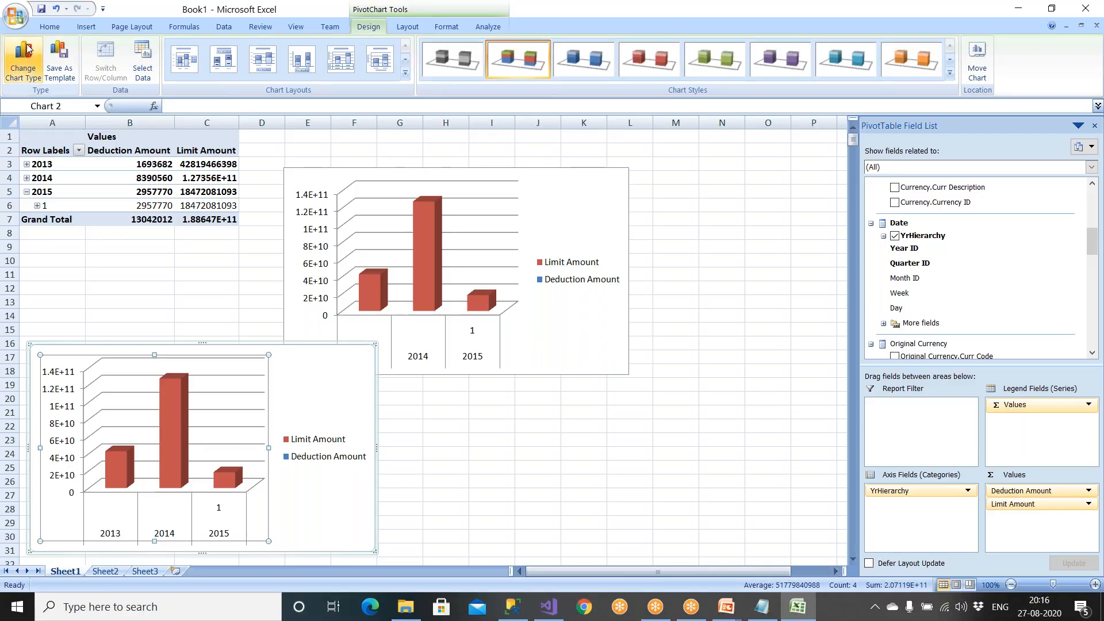
Close the Book1 workbook without saving its changes.
click(49, 30)
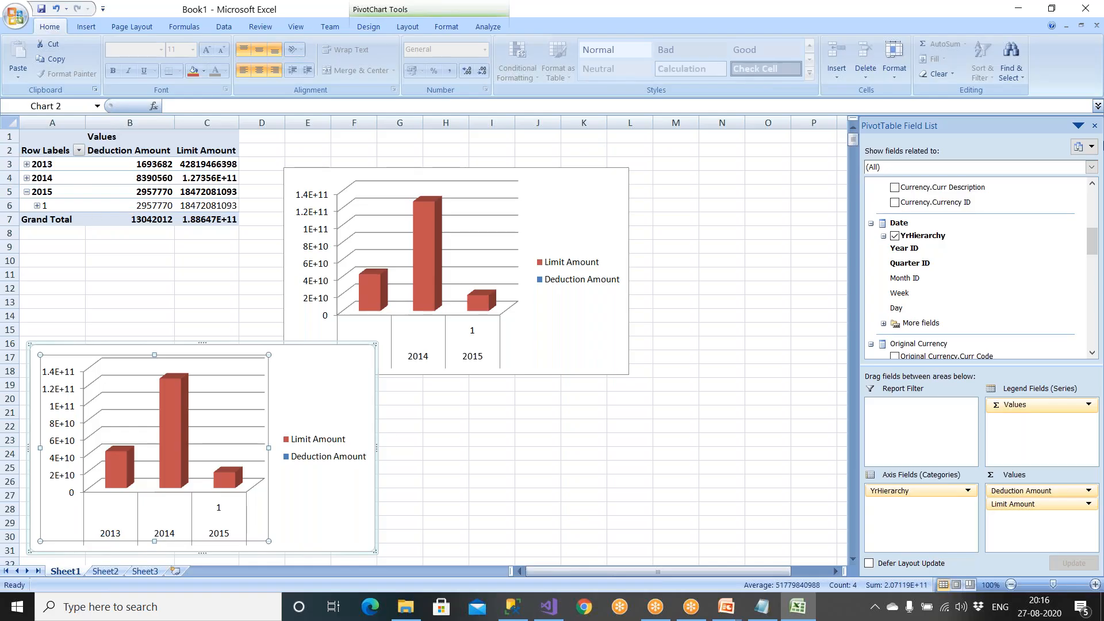
click(1089, 10)
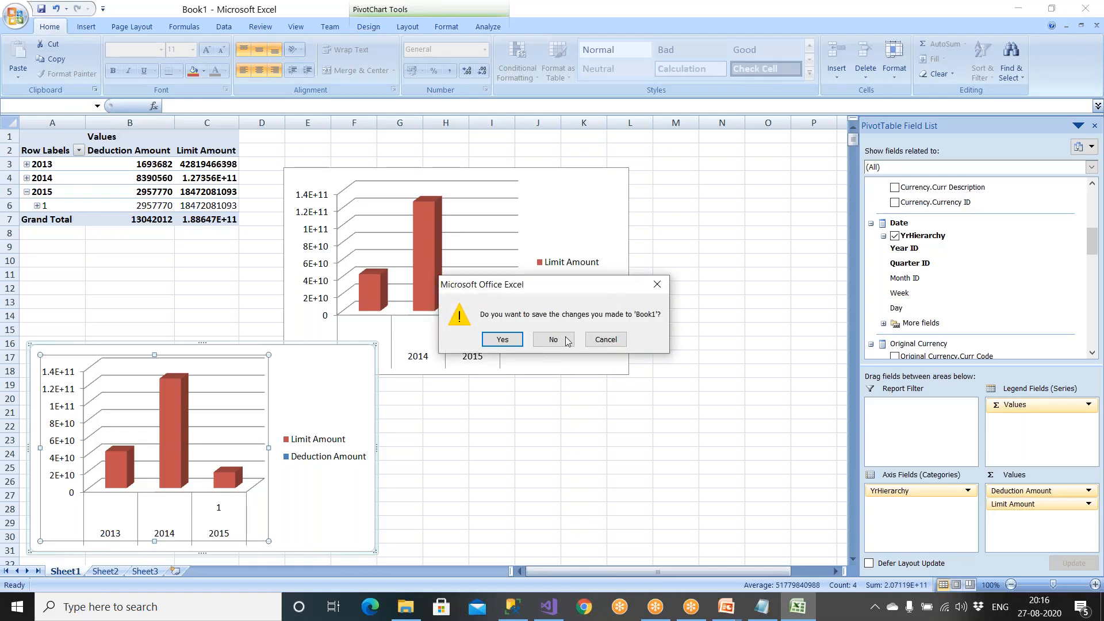
click(553, 340)
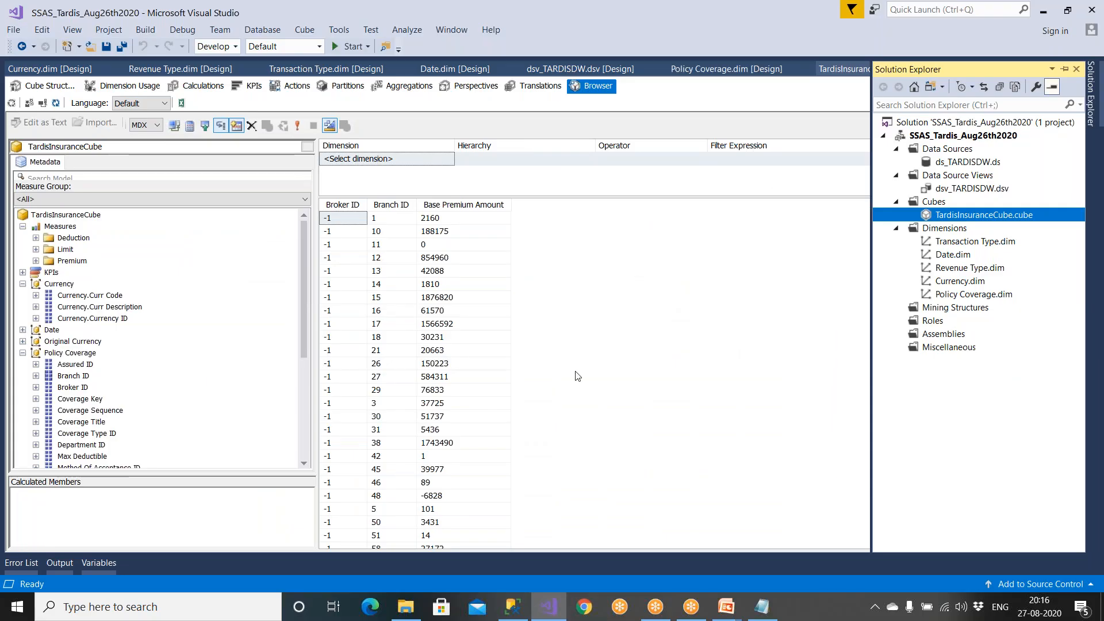
Switch to the PowerPoint slide show with the Reports with MDX slide.
click(727, 608)
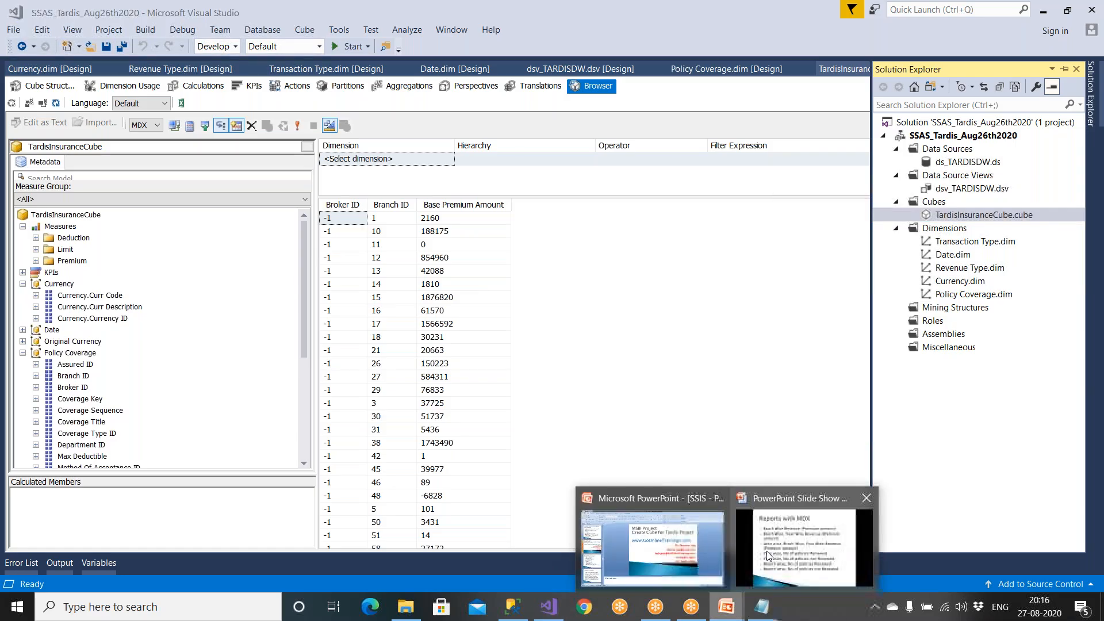
click(768, 554)
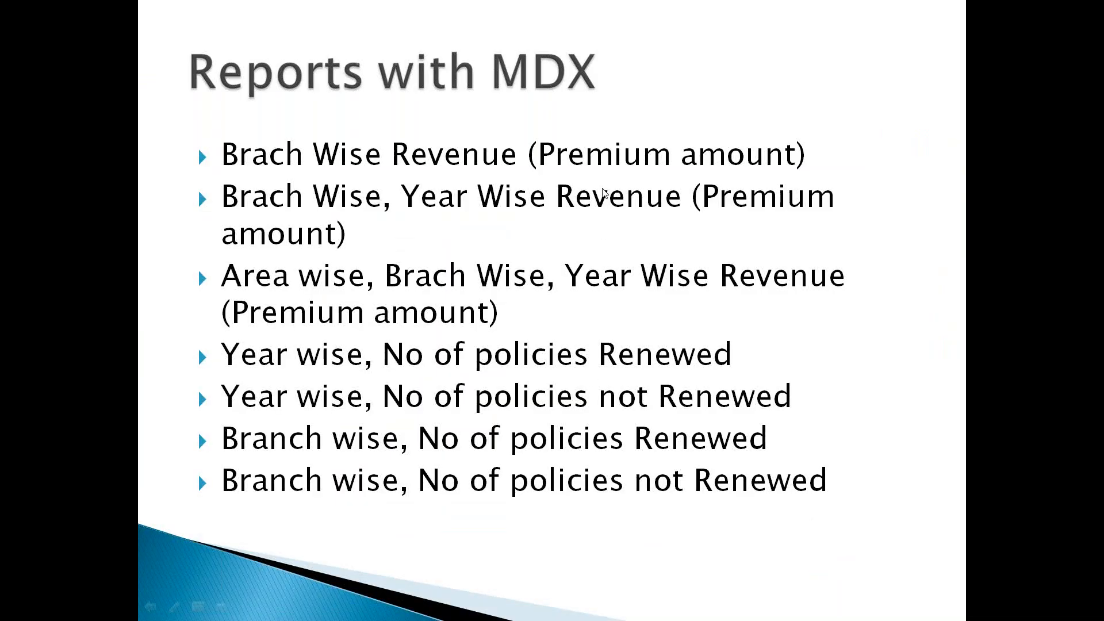